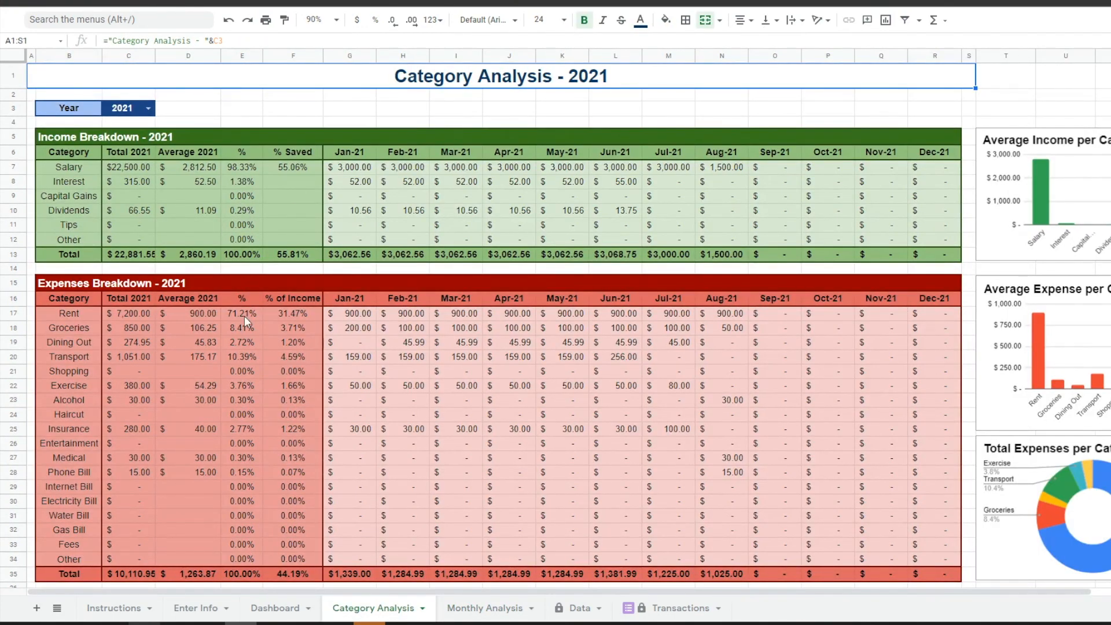
- Set the Category Analysis year to 2020 and review its income and expense breakdowns
scroll(244, 316, "down", 5)
scroll(138, 178, "up", 5)
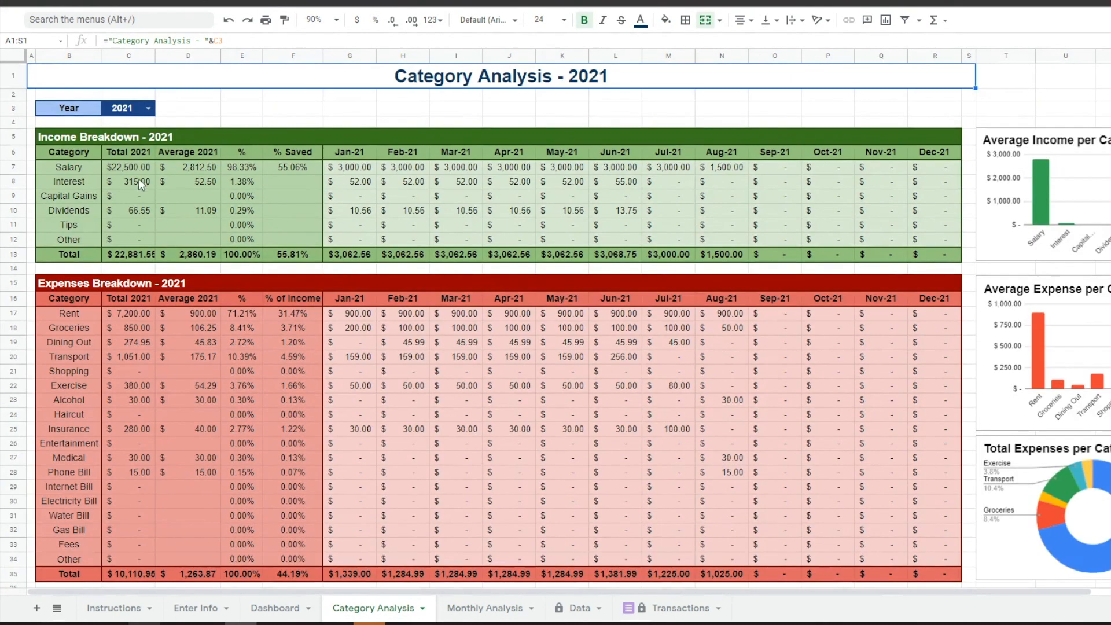
left_click(148, 108)
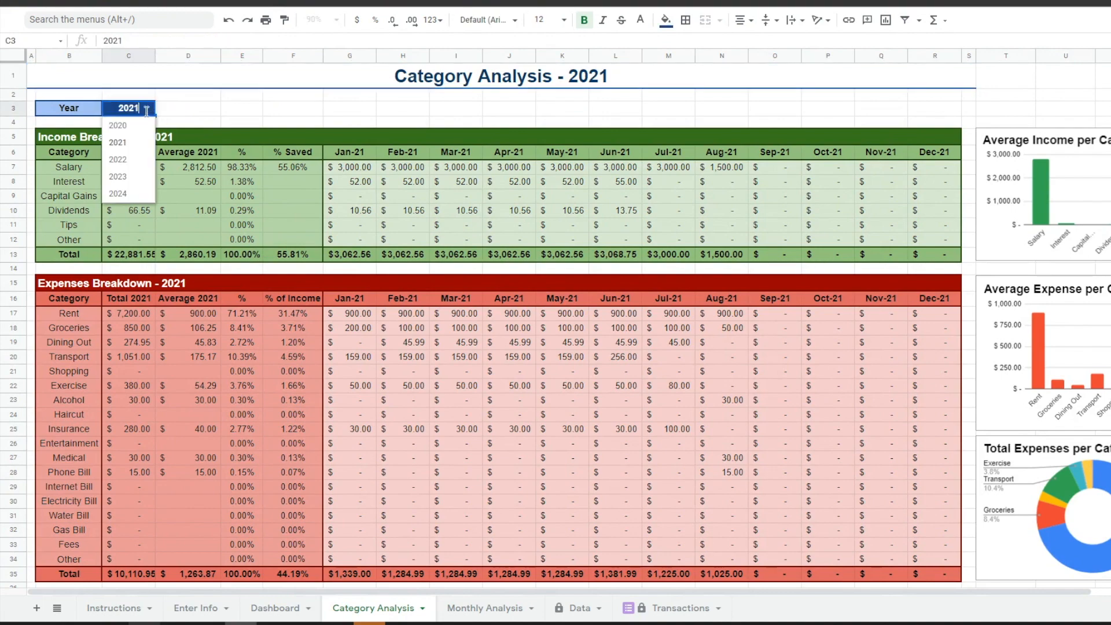
left_click(119, 126)
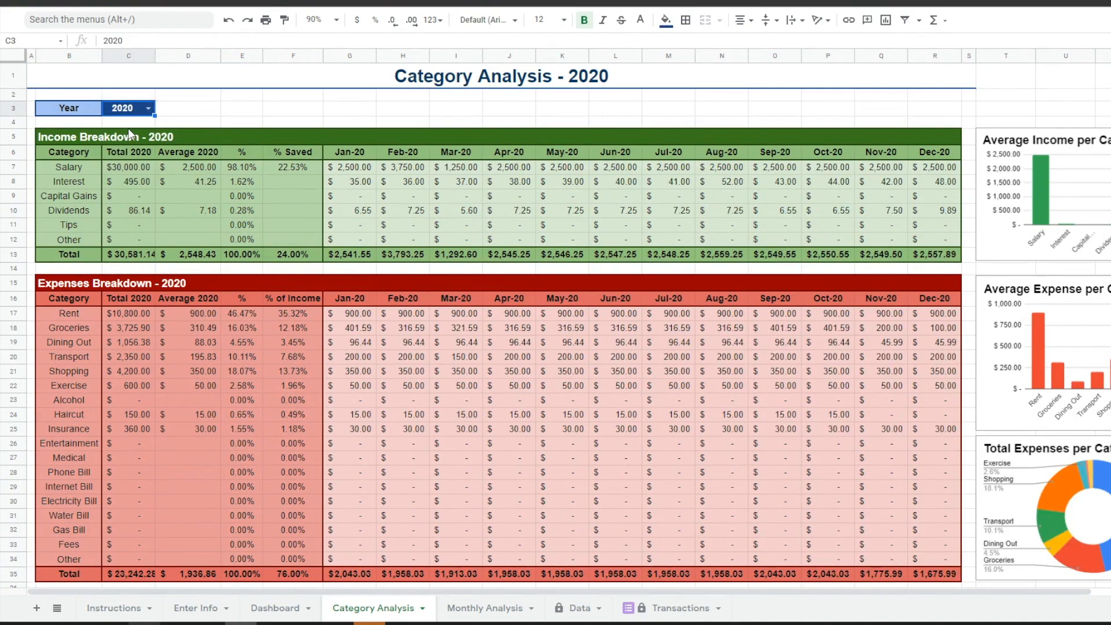
scroll(144, 258, "down", 3)
scroll(185, 295, "up", 3)
- Switch to the Dashboard sheet and set its year to 2021
left_click(268, 609)
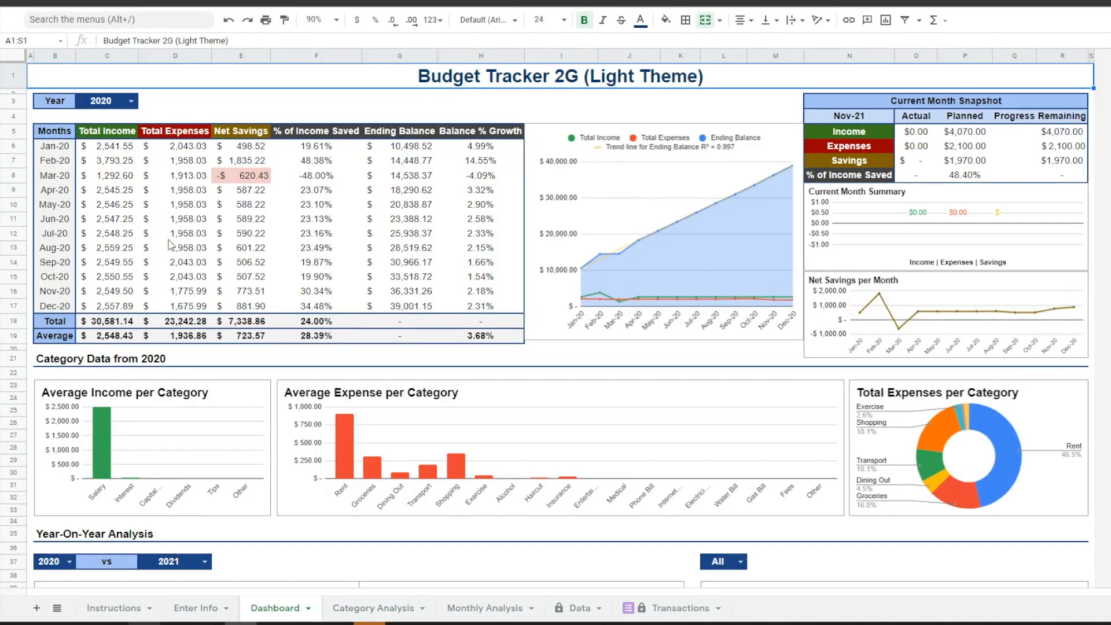
left_click(132, 101)
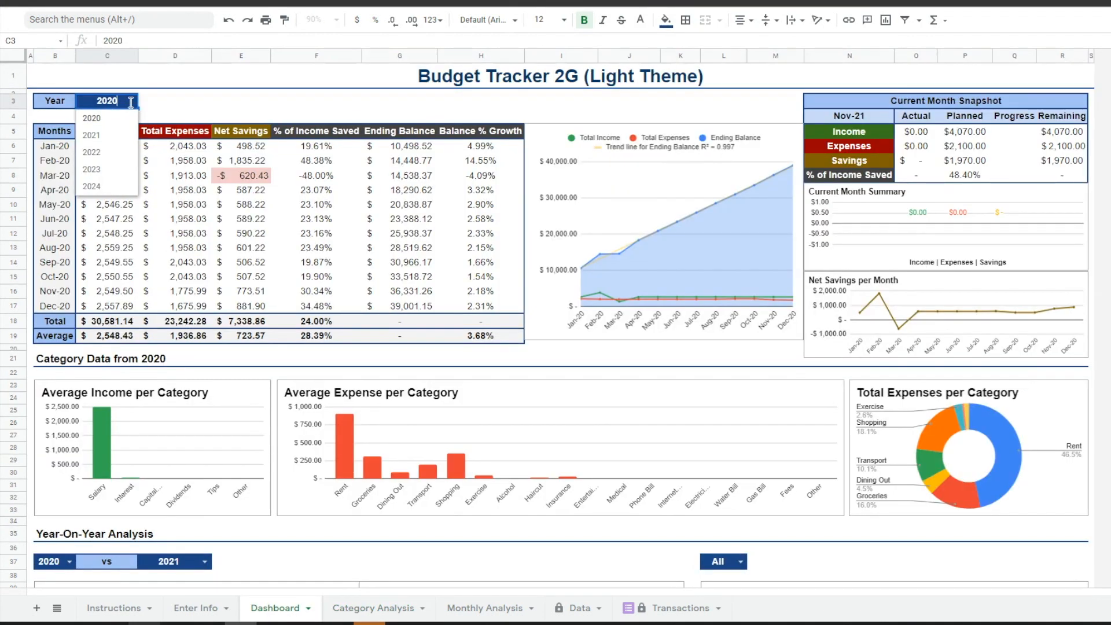
left_click(93, 136)
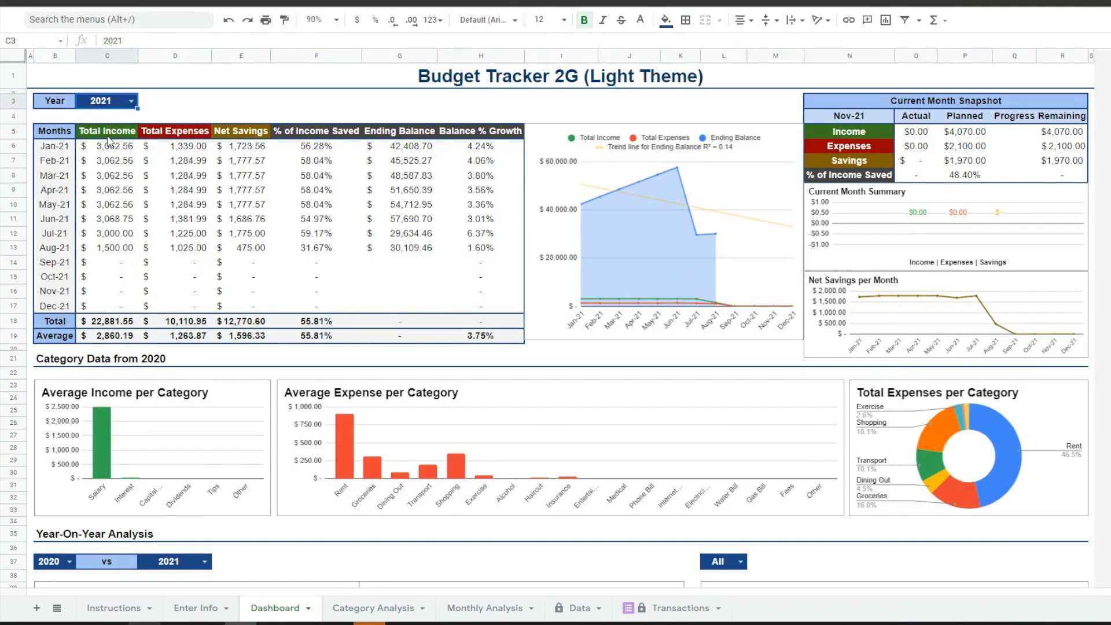
left_click(713, 84)
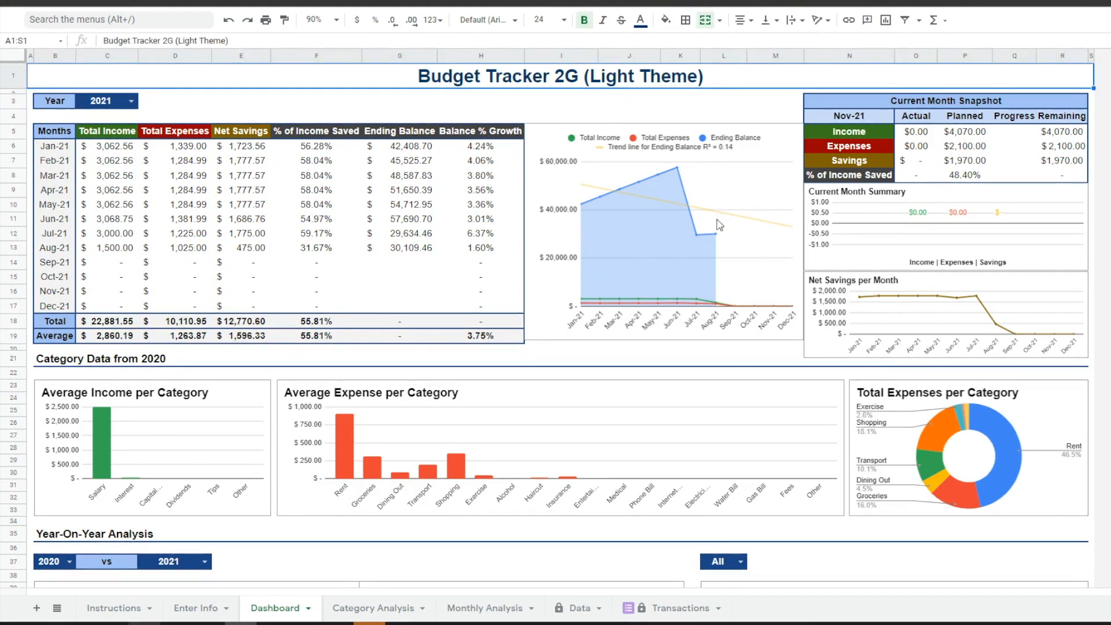
- Examine the average income and average expense category charts and the Year-On-Year Analysis section
left_click(102, 440)
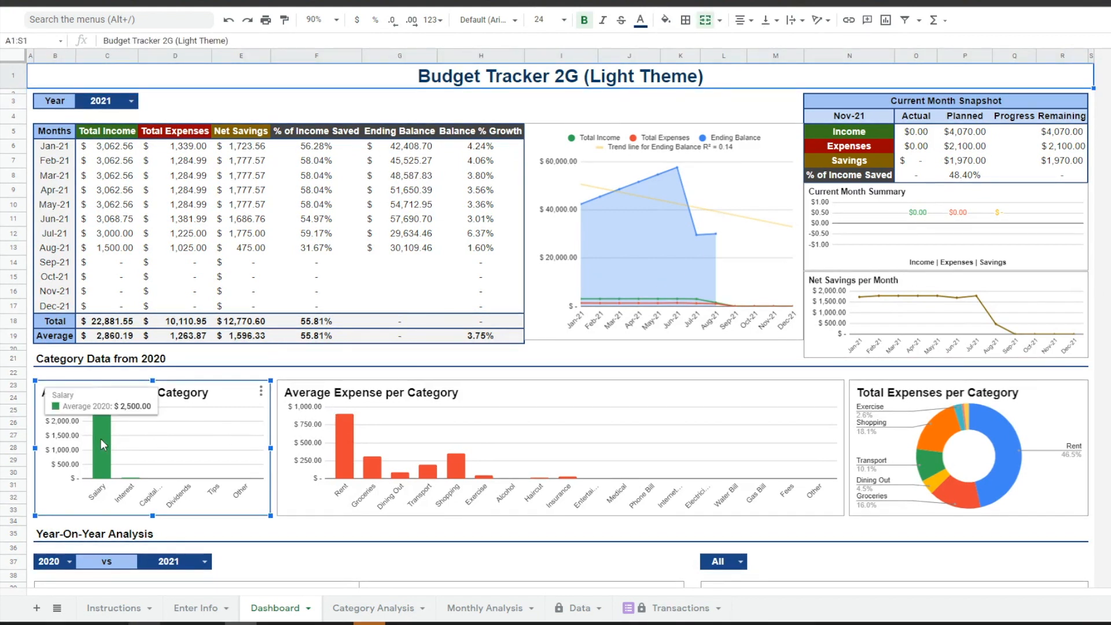
left_click(348, 438)
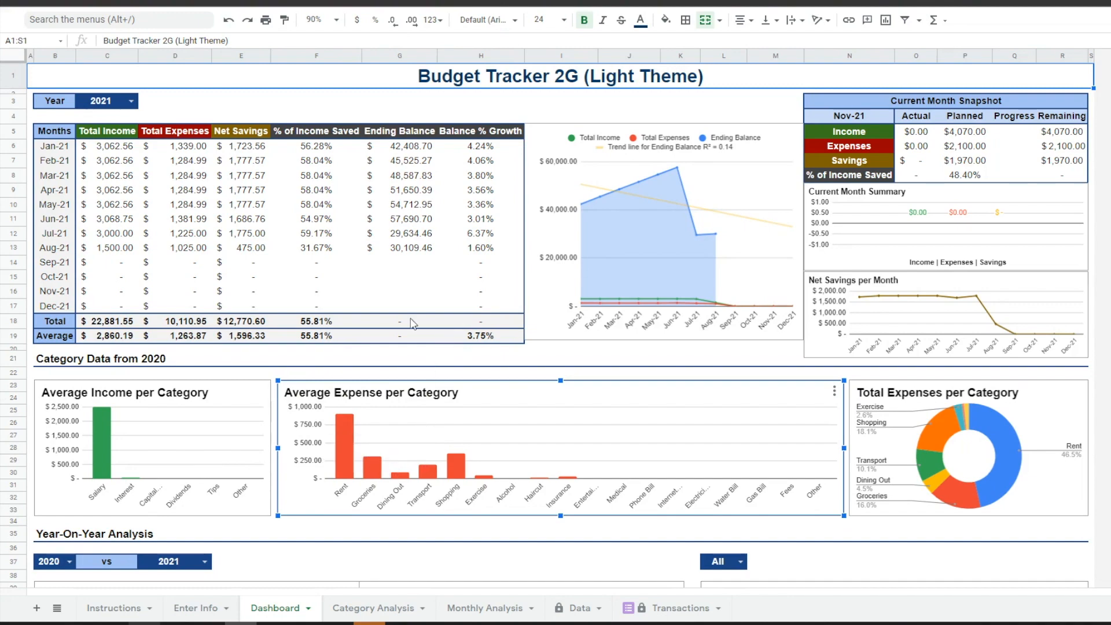
scroll(194, 301, "down", 5)
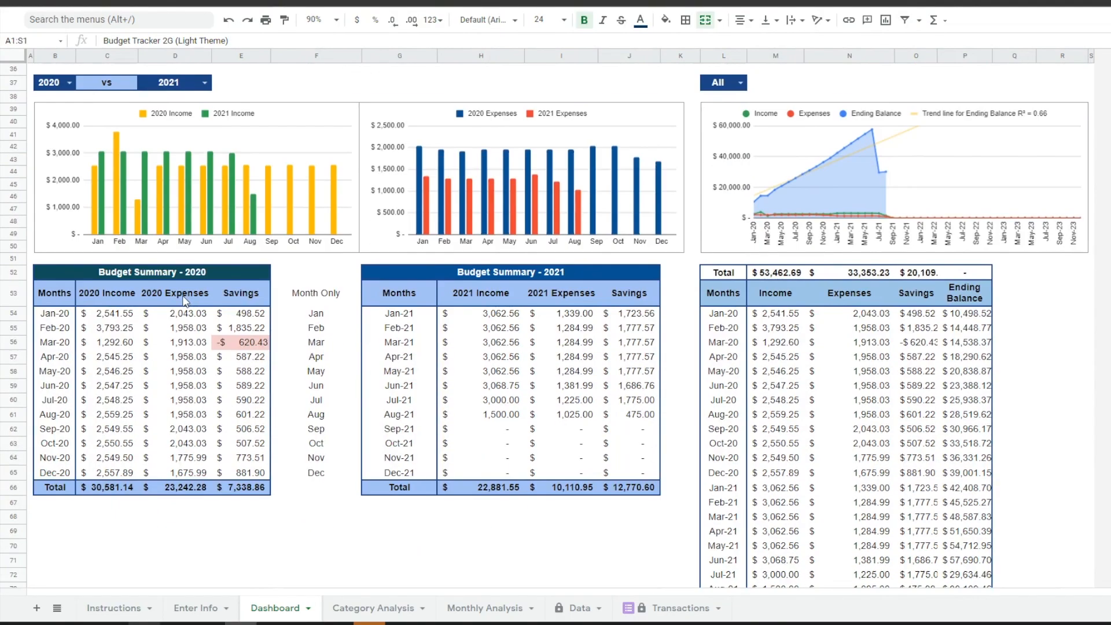
scroll(200, 229, "up", 1)
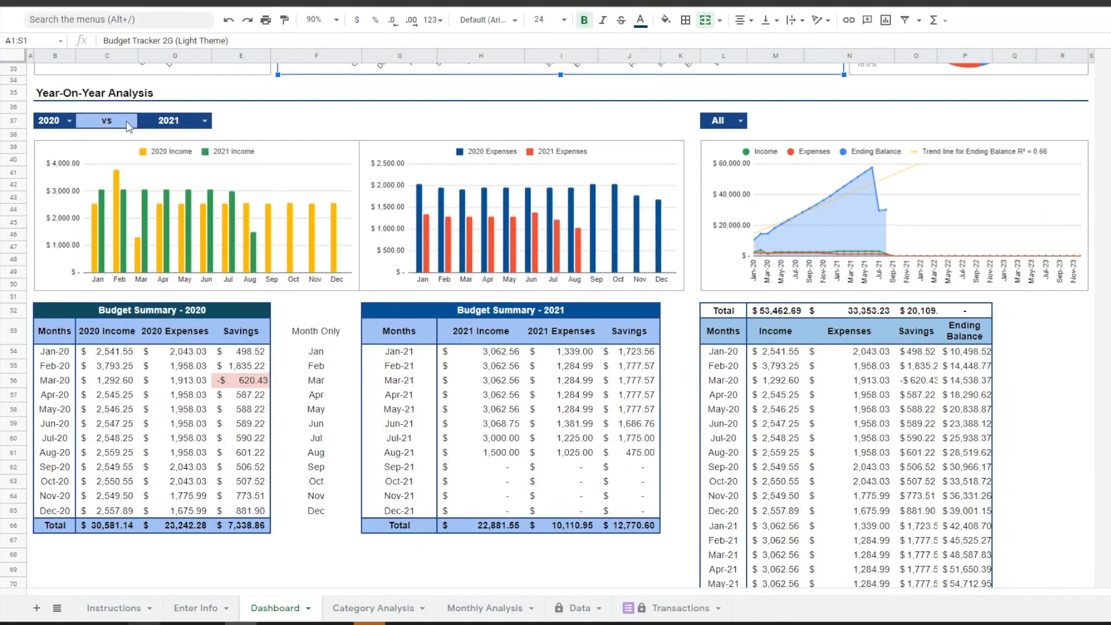
- Check the first comparison year of the Year-On-Year Analysis and choose 2021 as the second one
left_click(70, 121)
left_click(70, 121)
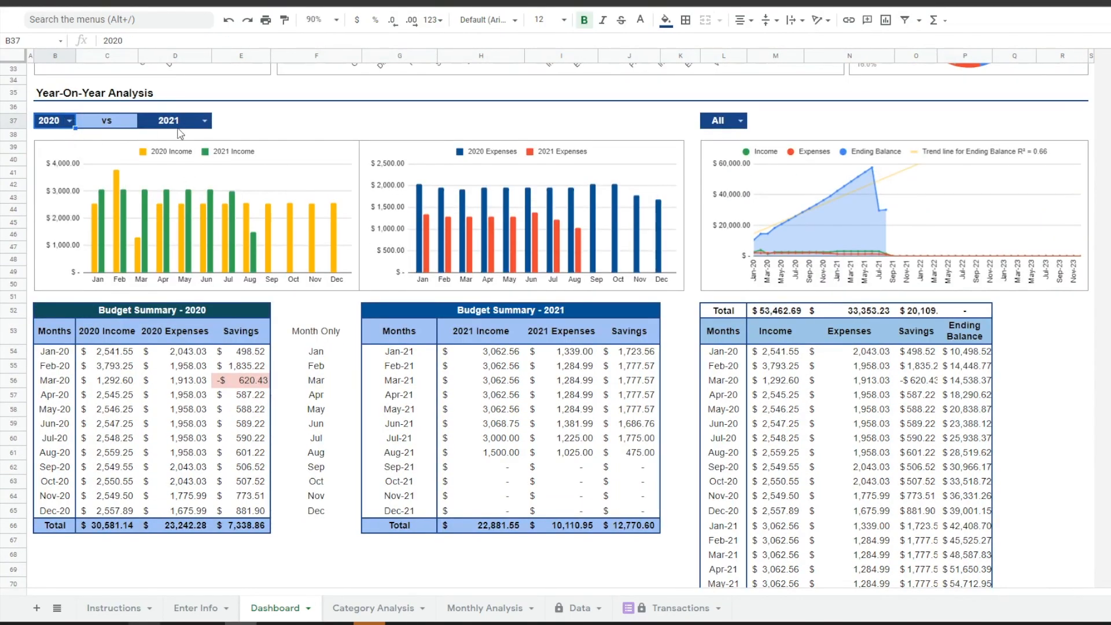
left_click(205, 122)
left_click(174, 163)
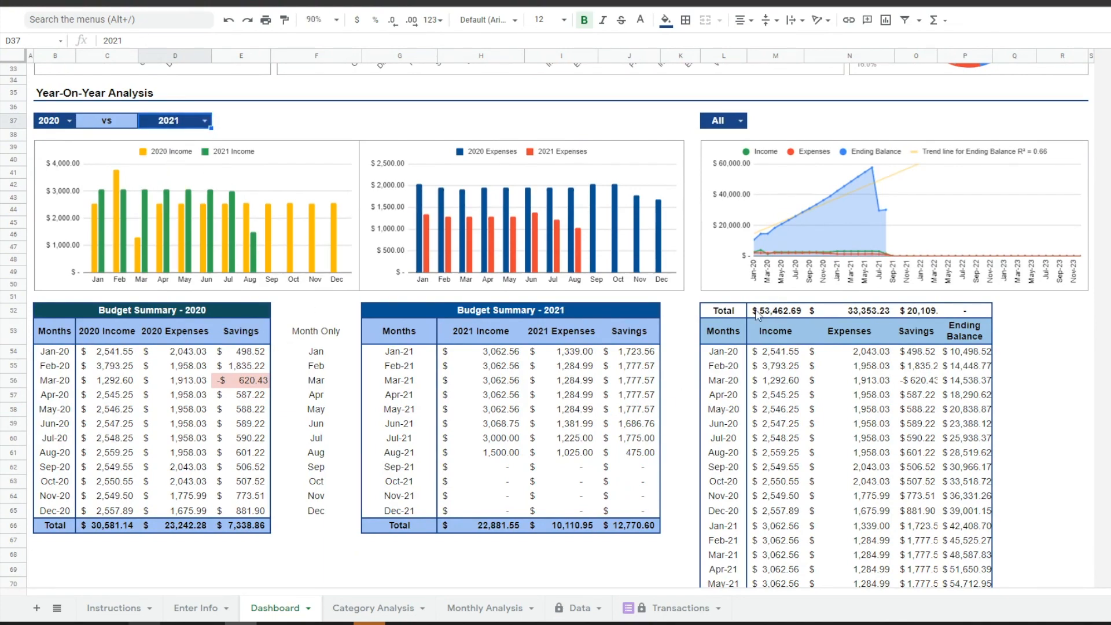
- Examine the monthly income, expenses, savings and ending balance table for all years in the Year-On-Year Analysis
scroll(809, 339, "down", 8)
scroll(809, 338, "up", 7)
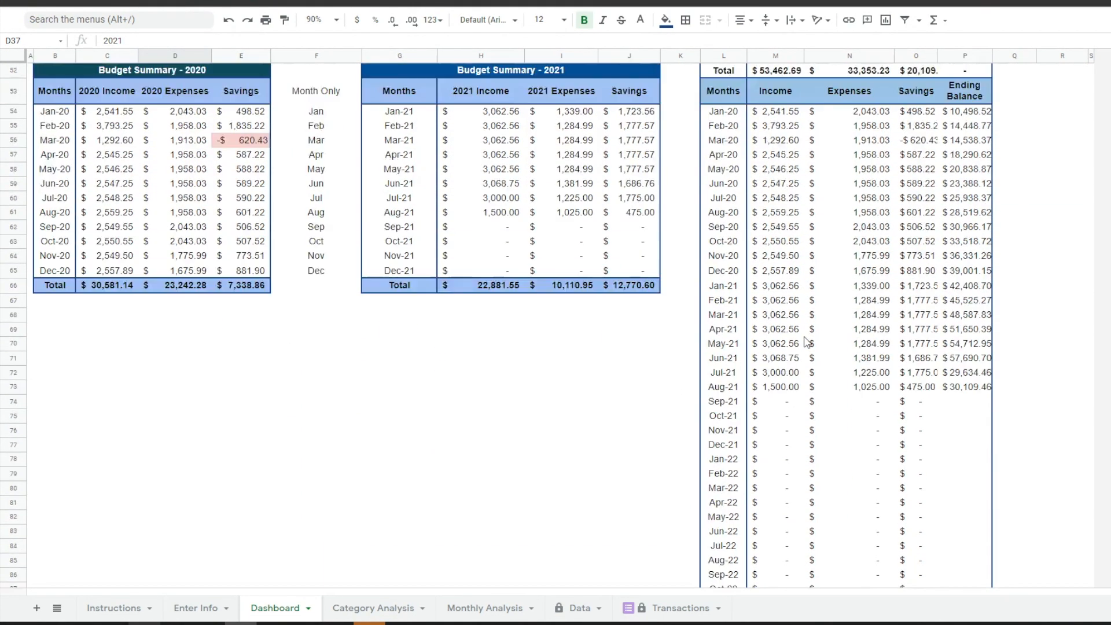
scroll(674, 346, "up", 1)
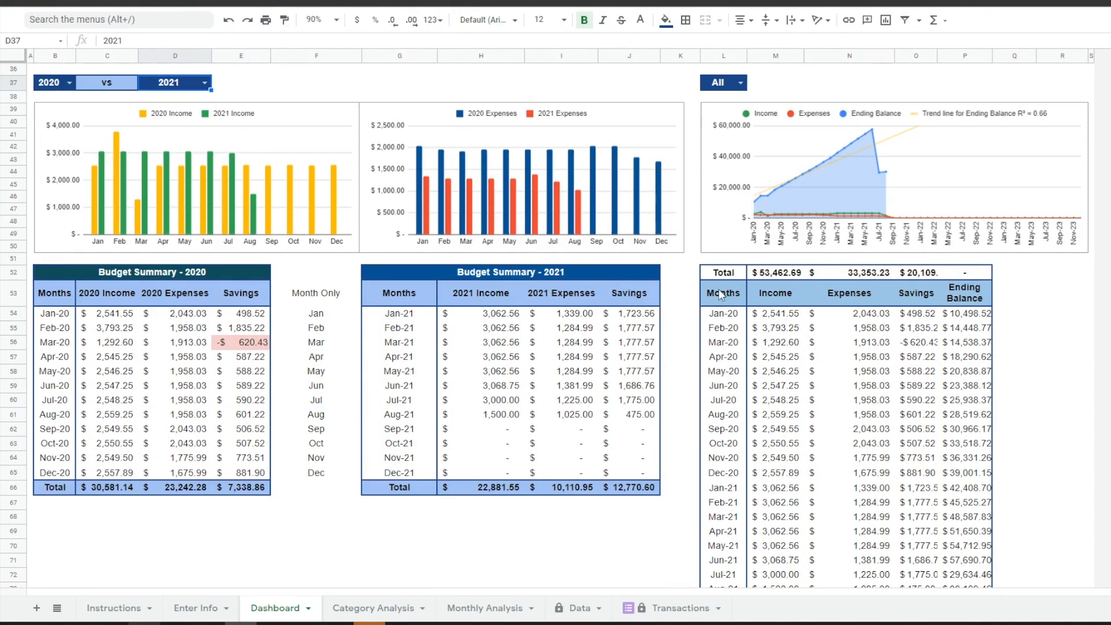
scroll(696, 326, "up", 10)
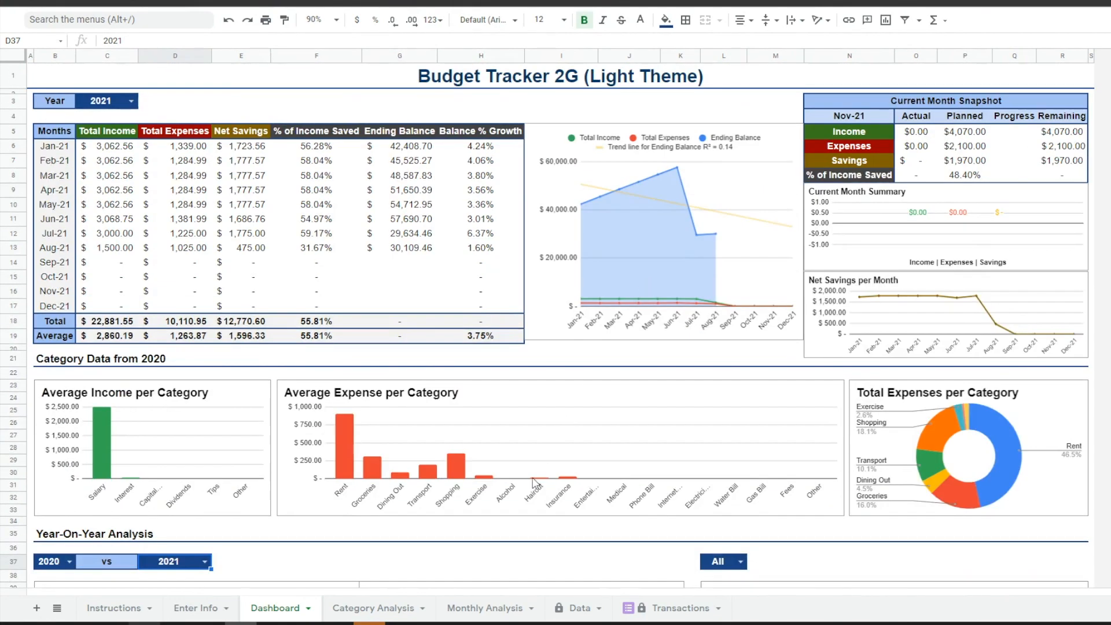
- Look through the income and expense records in the Transactions and Data sheets
left_click(667, 605)
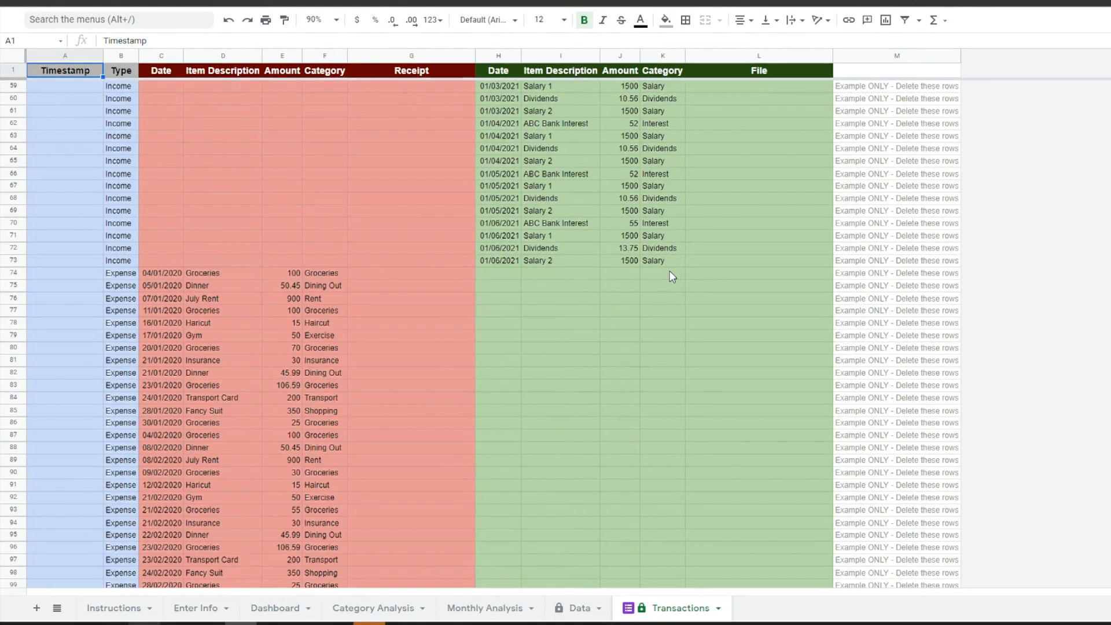
left_click(576, 607)
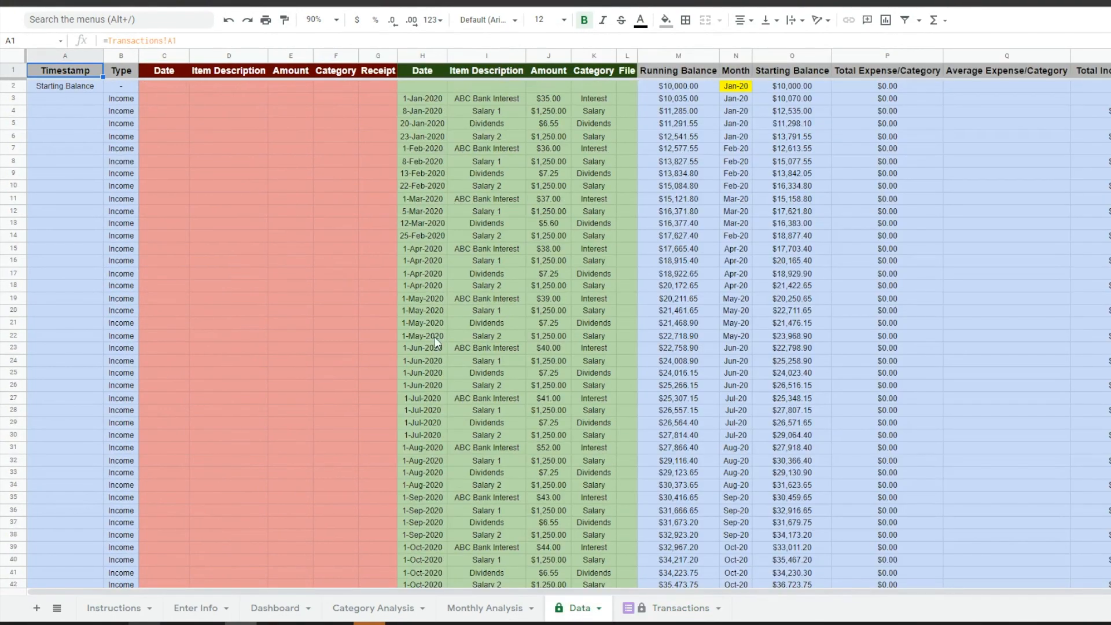
scroll(356, 332, "down", 15)
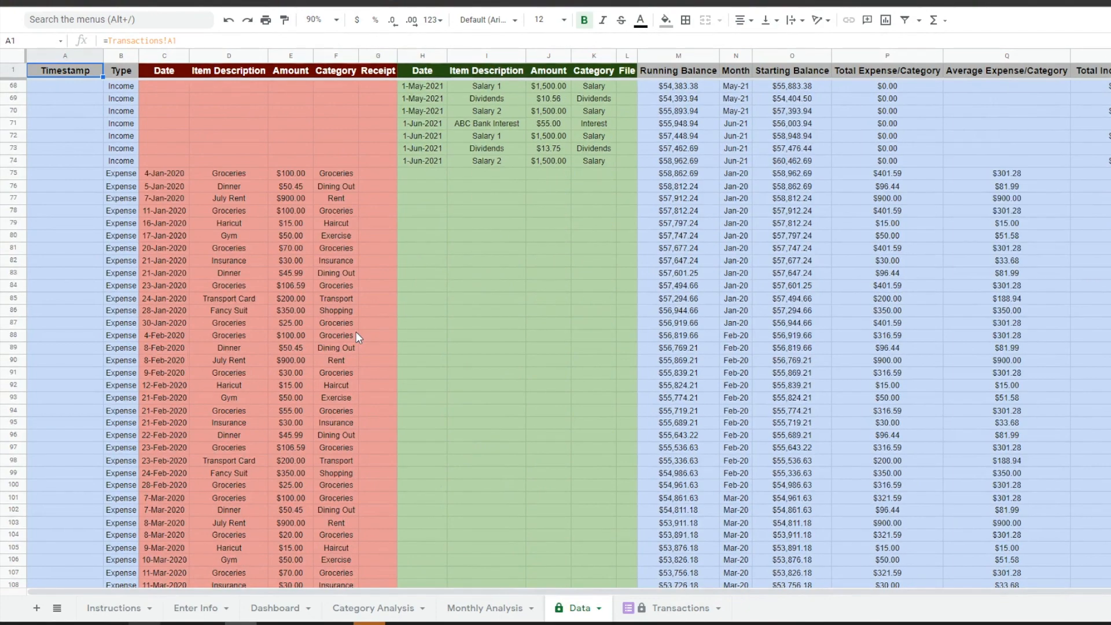
scroll(356, 338, "up", 15)
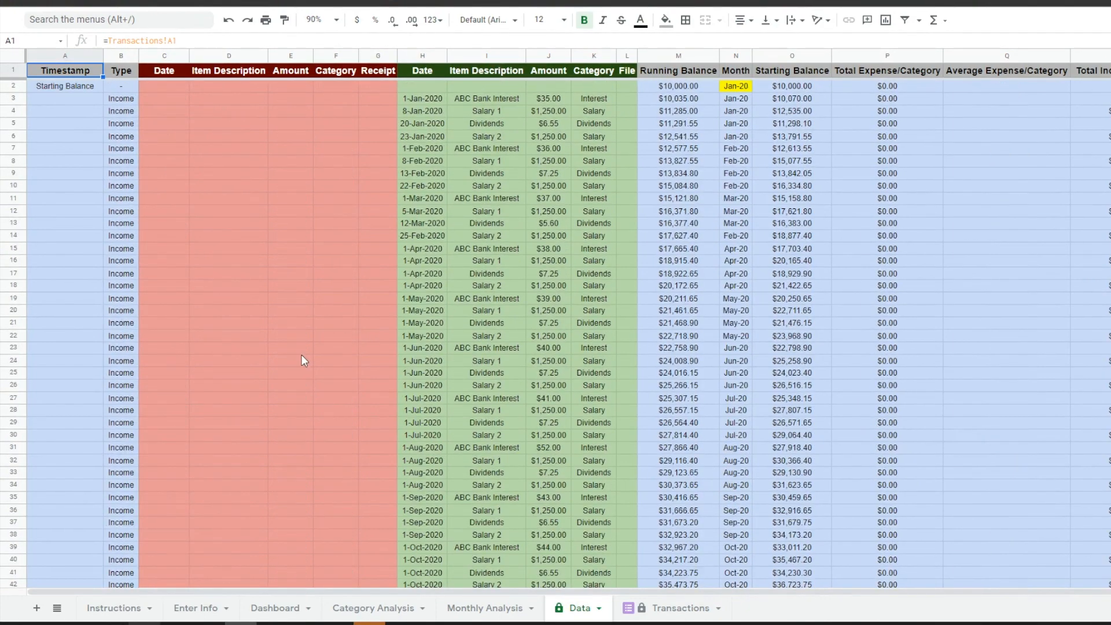
- Inspect the starting balance, planned rent and salary budgets, and yearly breakdown months in the Enter Info sheet
left_click(196, 608)
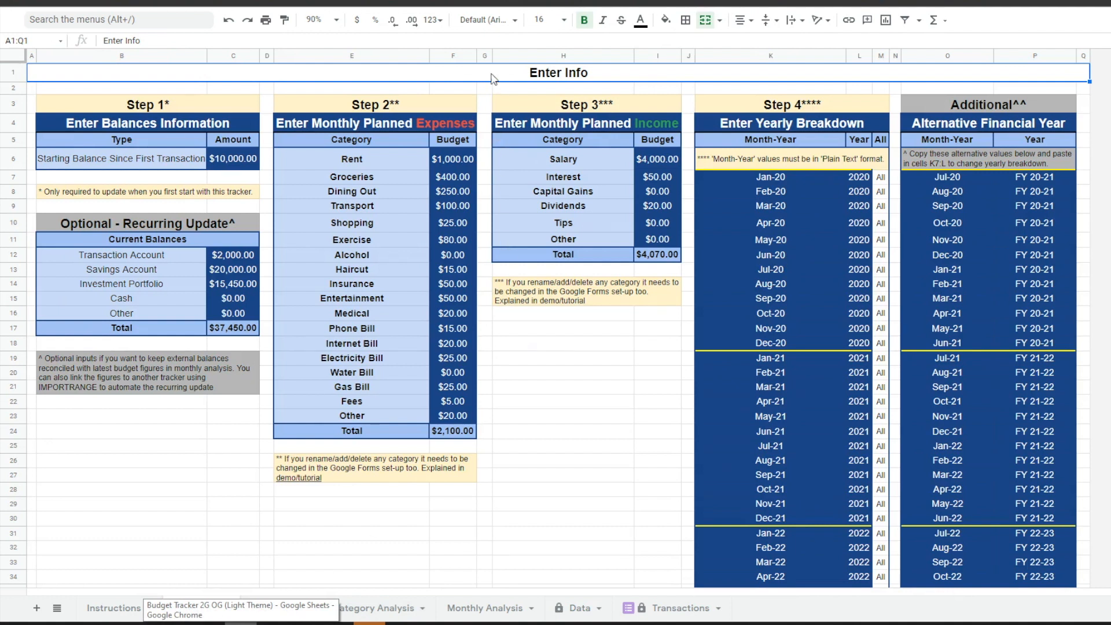
left_click(238, 165)
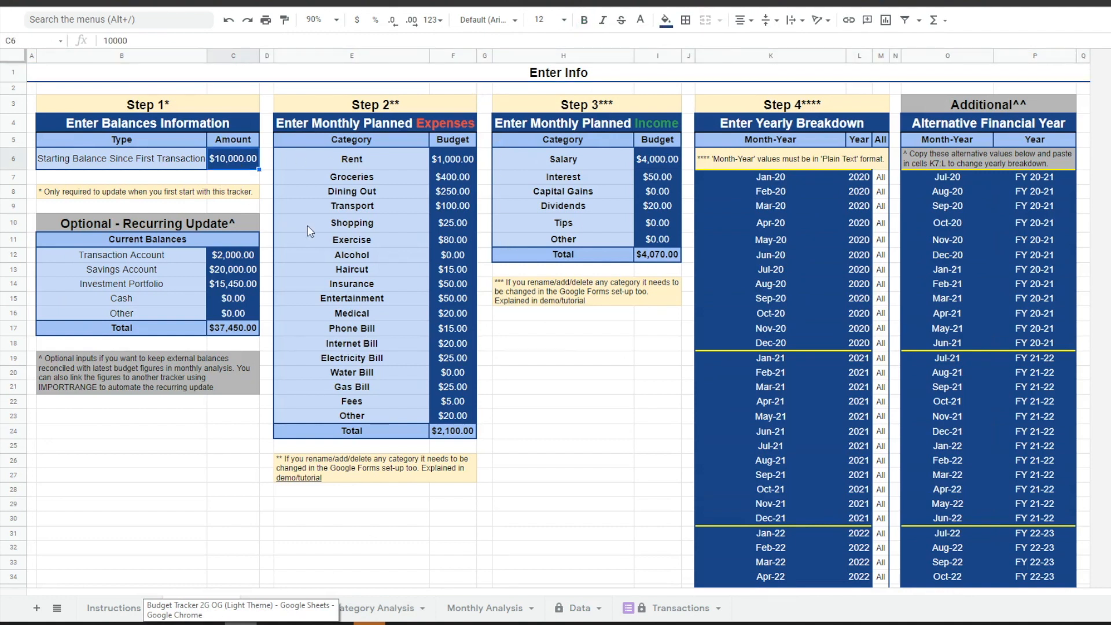
left_click(436, 162)
left_click(648, 157)
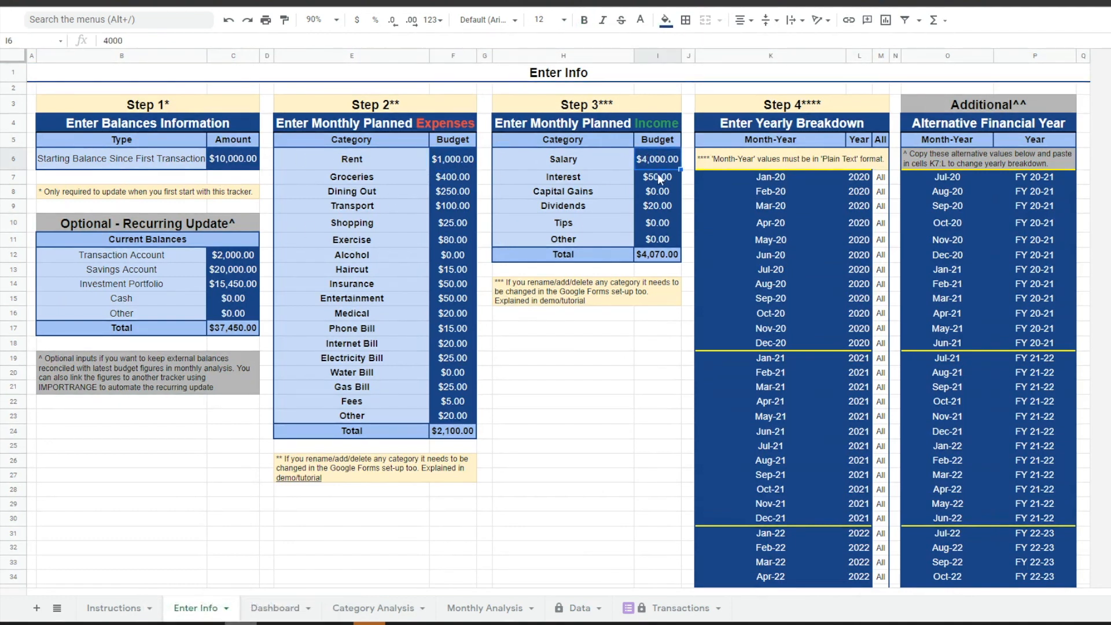
left_click_drag(800, 178, 778, 394)
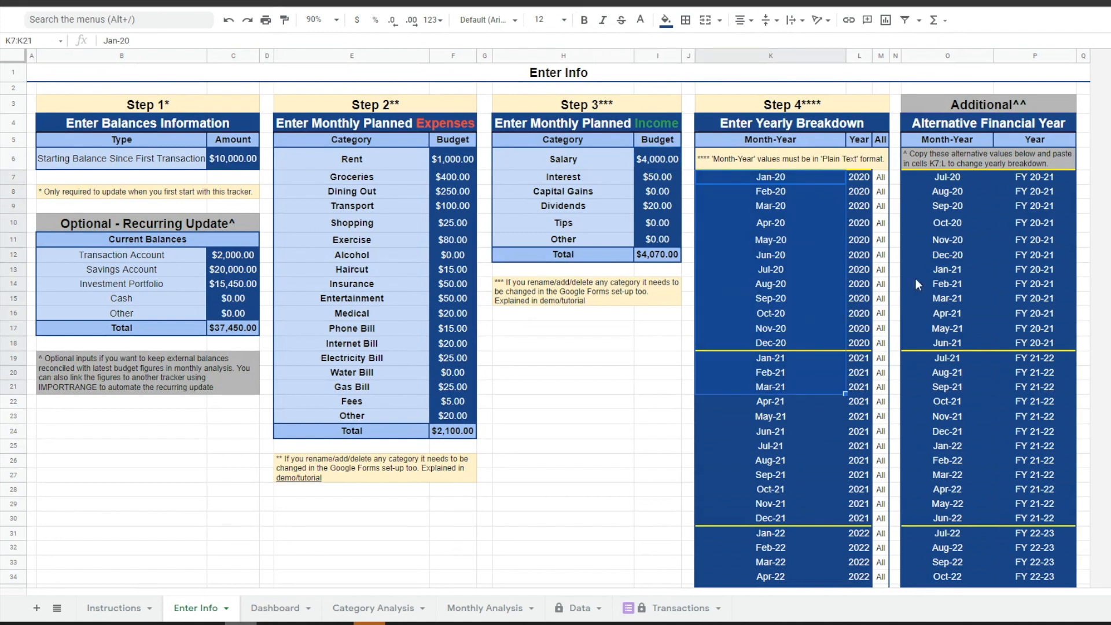
left_click(613, 77)
- Return to the Dashboard sheet and inspect the slices of the Total Expenses per Category chart
left_click(264, 611)
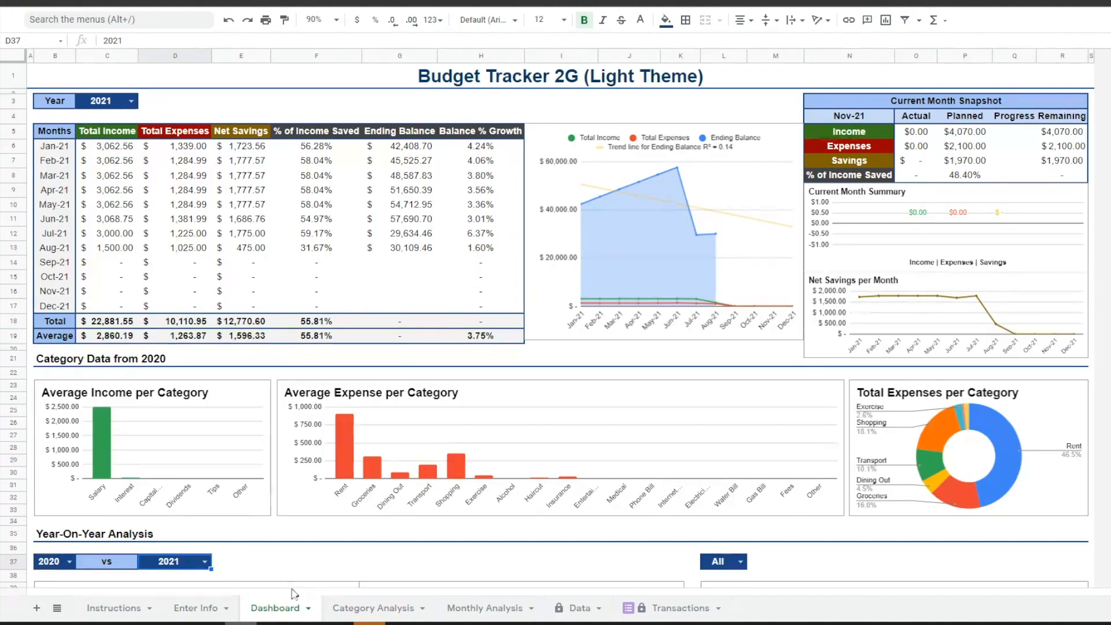
left_click(420, 85)
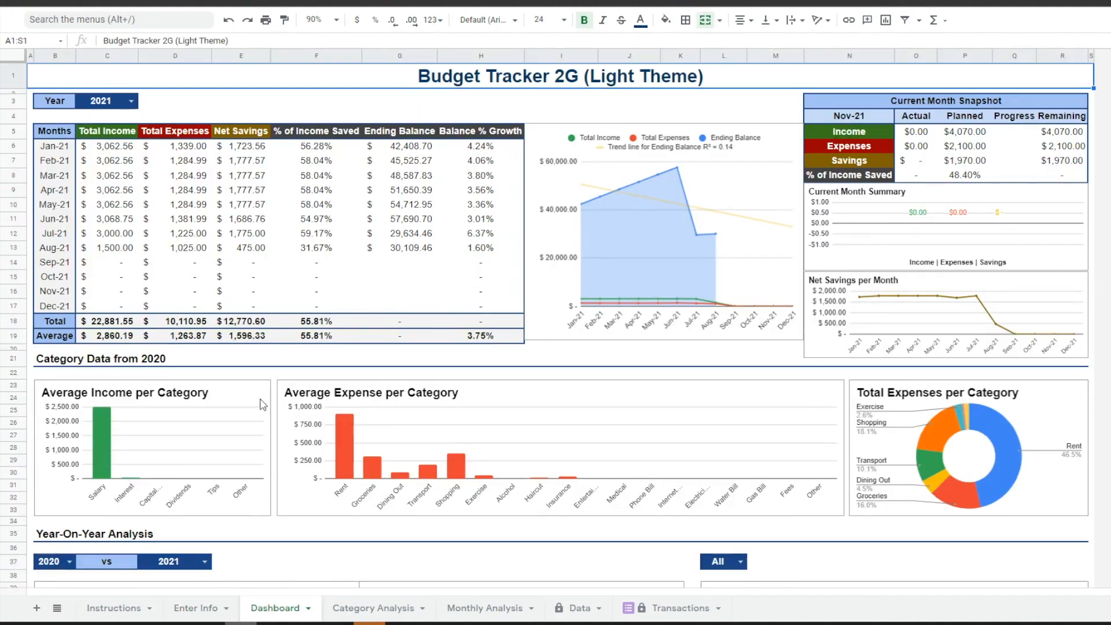
left_click(955, 423)
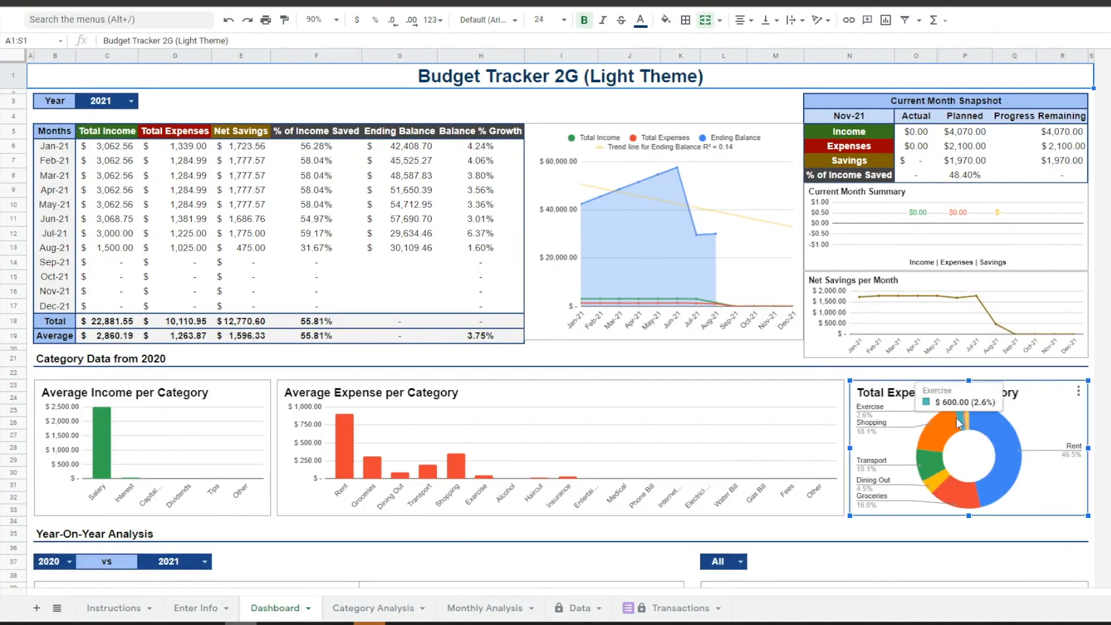
mouse_move(967, 498)
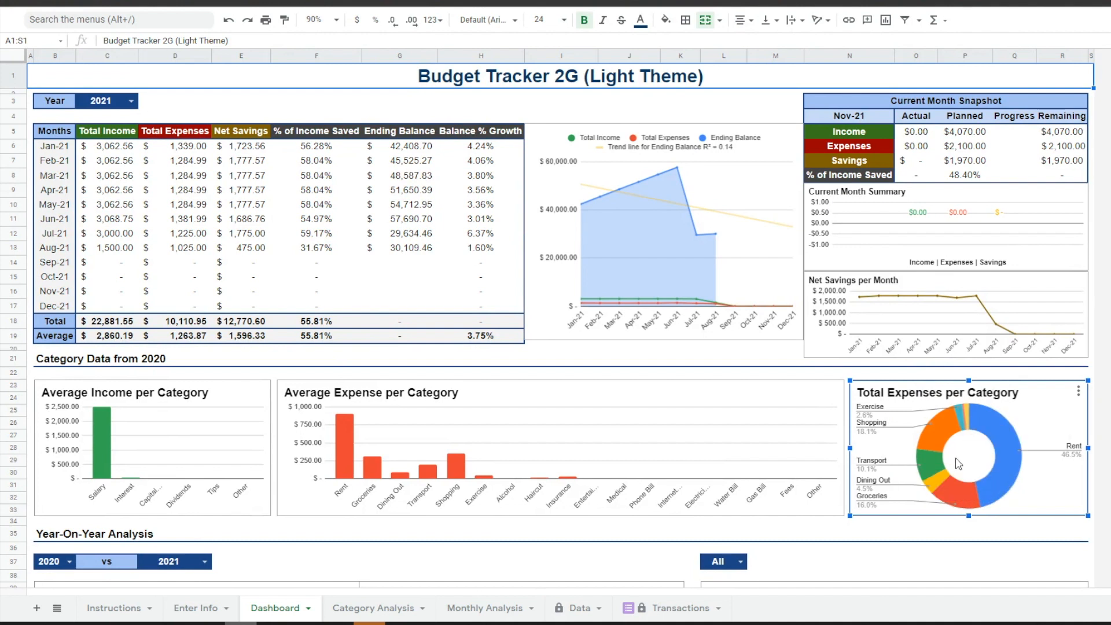
- Highlight the dashboard's Months column and set the year to 2020
left_click_drag(64, 148, 37, 313)
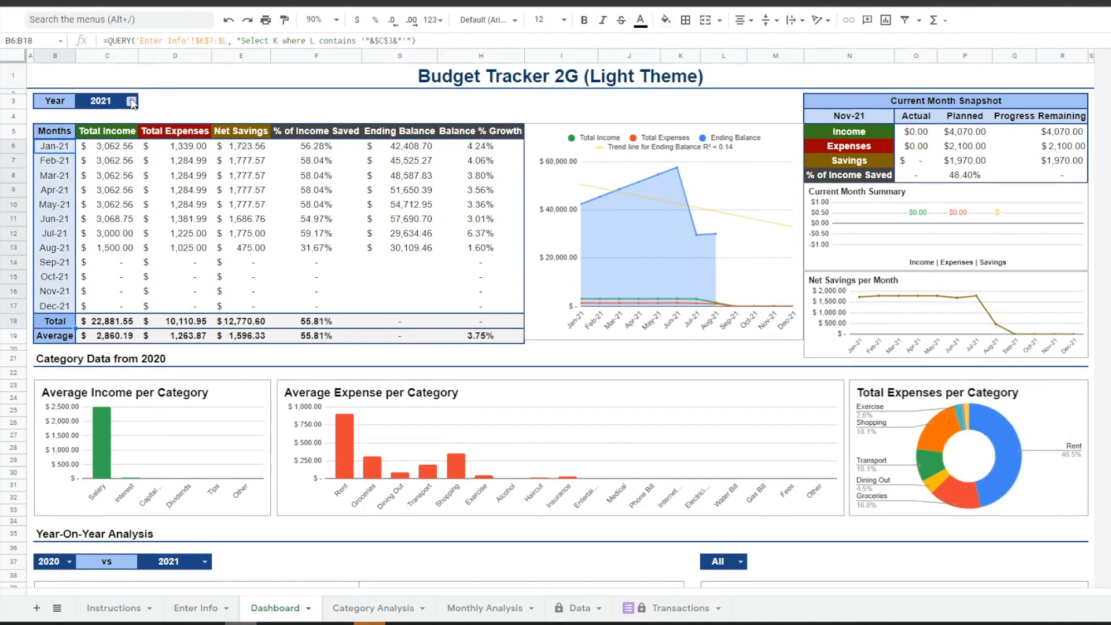
left_click(131, 101)
left_click(120, 124)
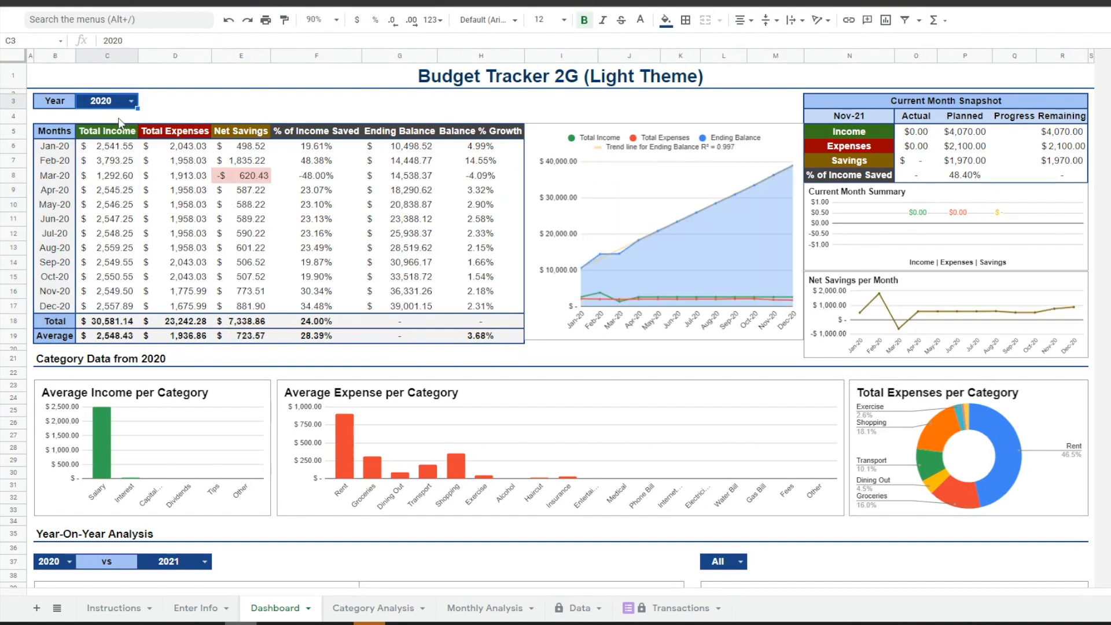
left_click(195, 84)
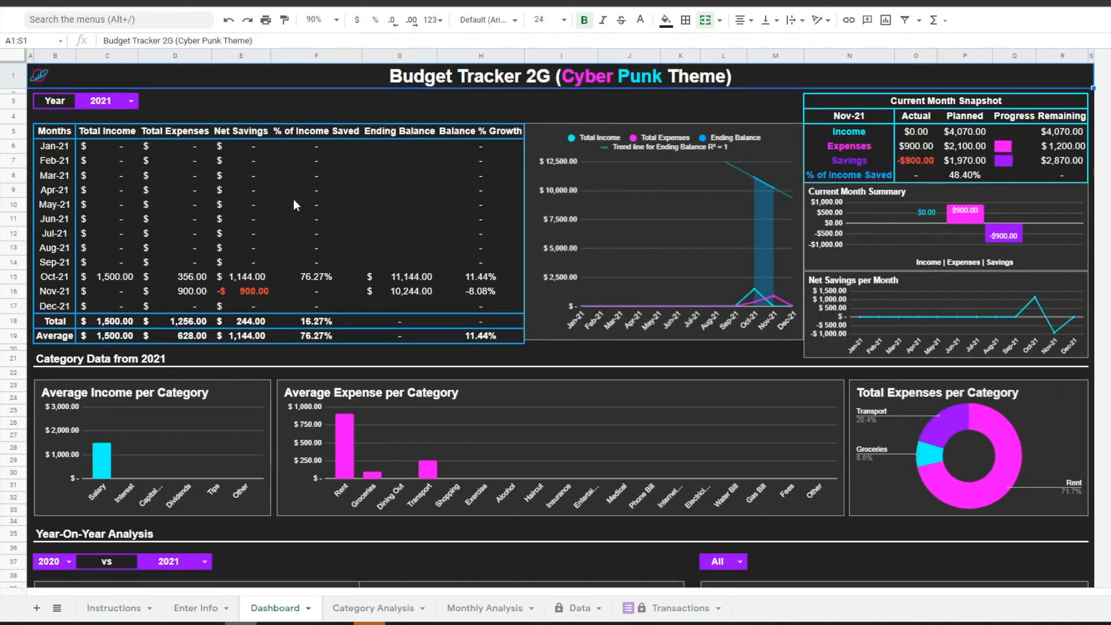
- Switch the Cyber Punk theme dashboard's year to 2020 and back to 2021
left_click(132, 103)
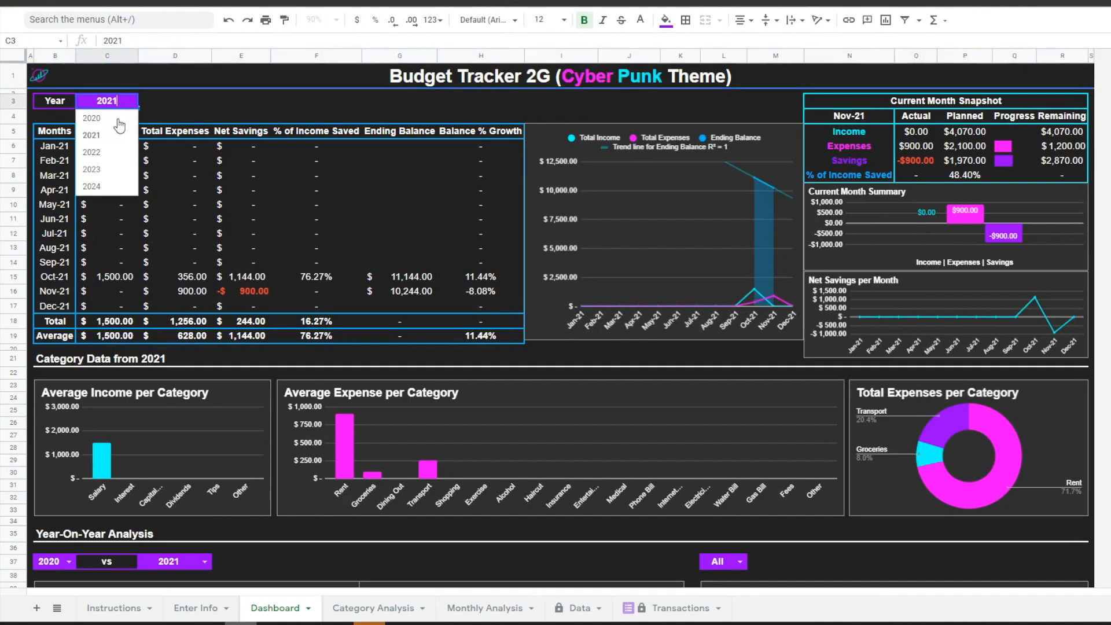
left_click(88, 121)
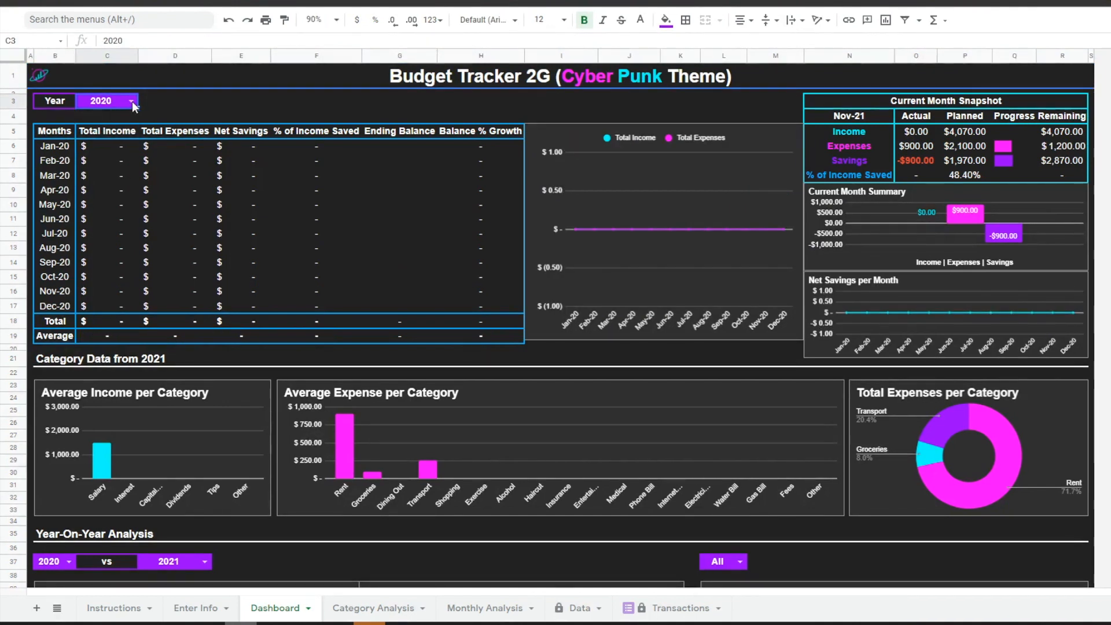
left_click(132, 102)
left_click(105, 137)
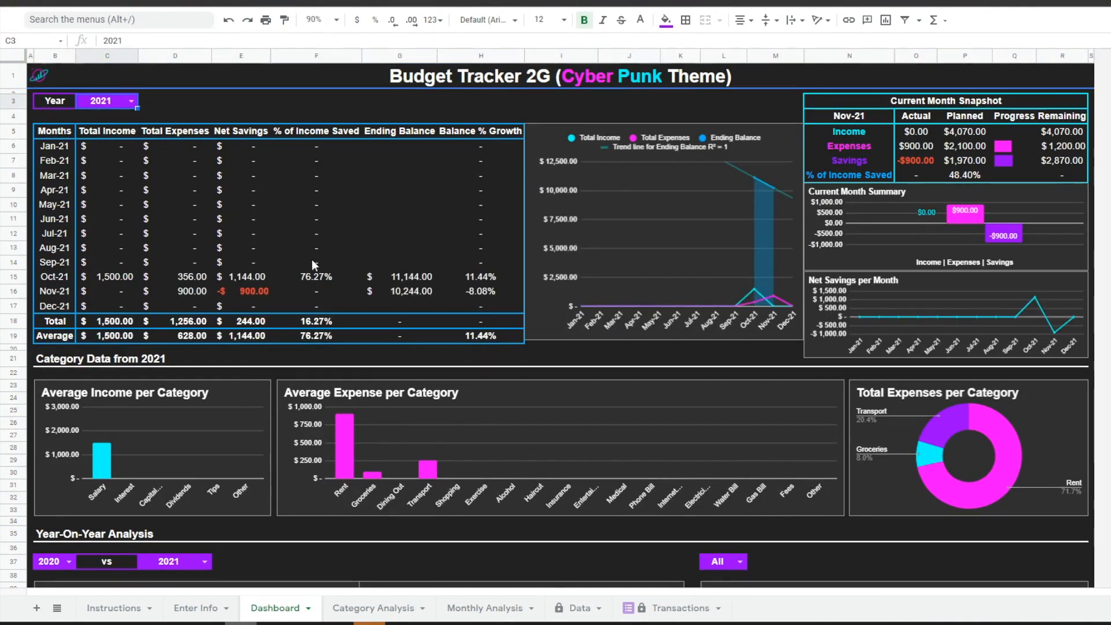
- Look over the lower sections of the Cyber Punk theme dashboard
scroll(236, 295, "down", 4)
scroll(294, 287, "down", 8)
scroll(293, 287, "up", 8)
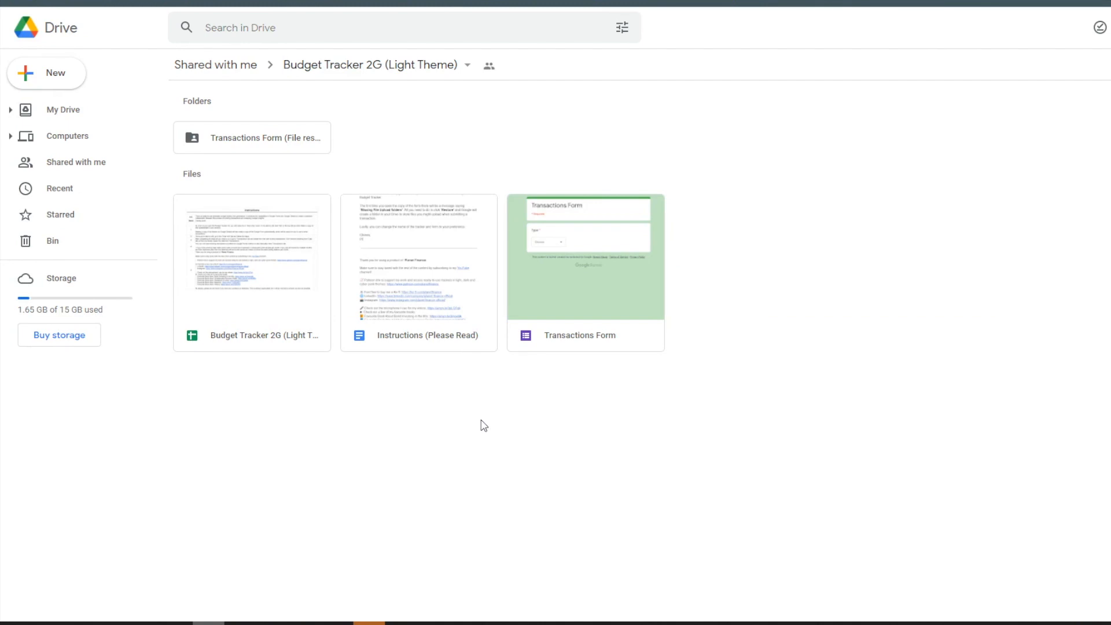
- Make a copy of the Budget Tracker 2G (Light Theme) spreadsheet and show the copy's location in My Drive
left_click(434, 340)
left_click(408, 388)
right_click(260, 344)
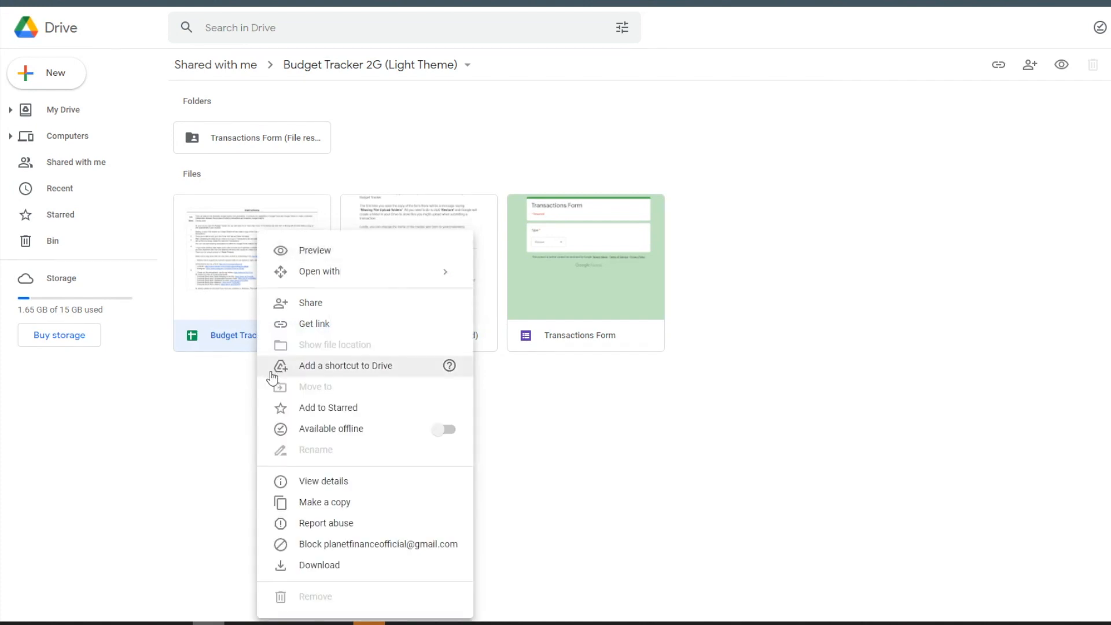
left_click(332, 503)
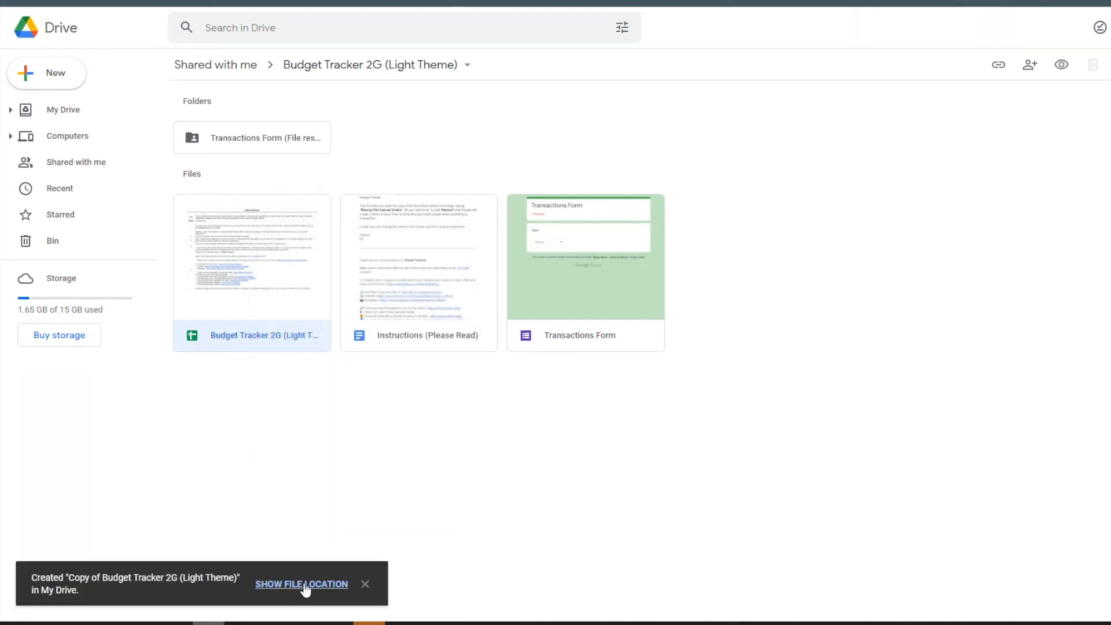
left_click(300, 584)
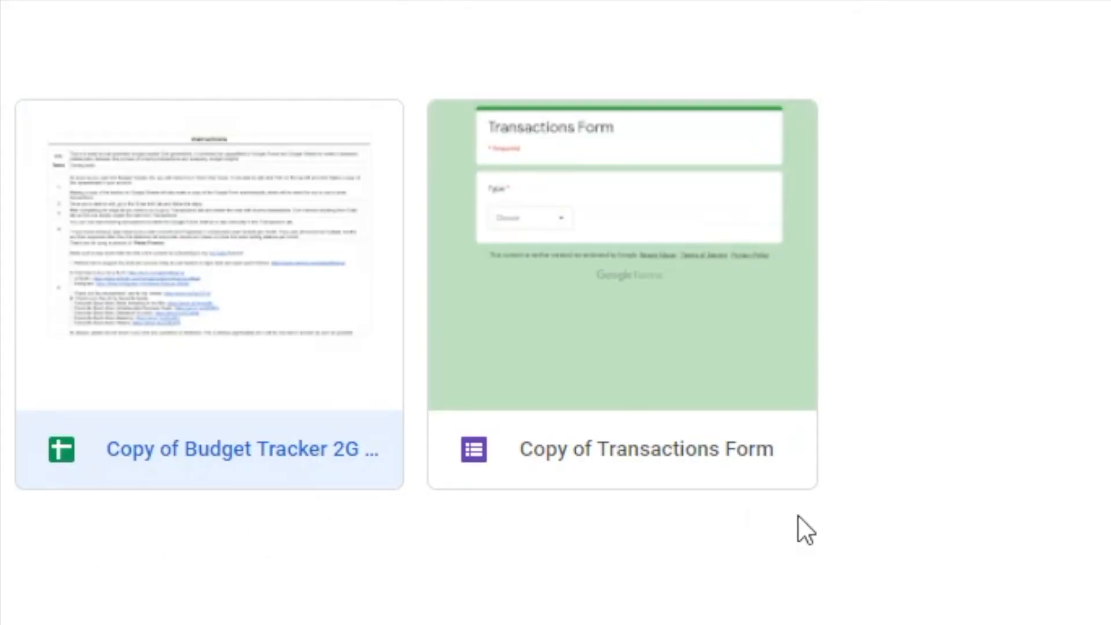
- Open the Copy of Transactions Form file and restore its missing file upload folder
left_click(637, 450)
left_click(334, 467)
left_click(501, 468)
double_click(501, 468)
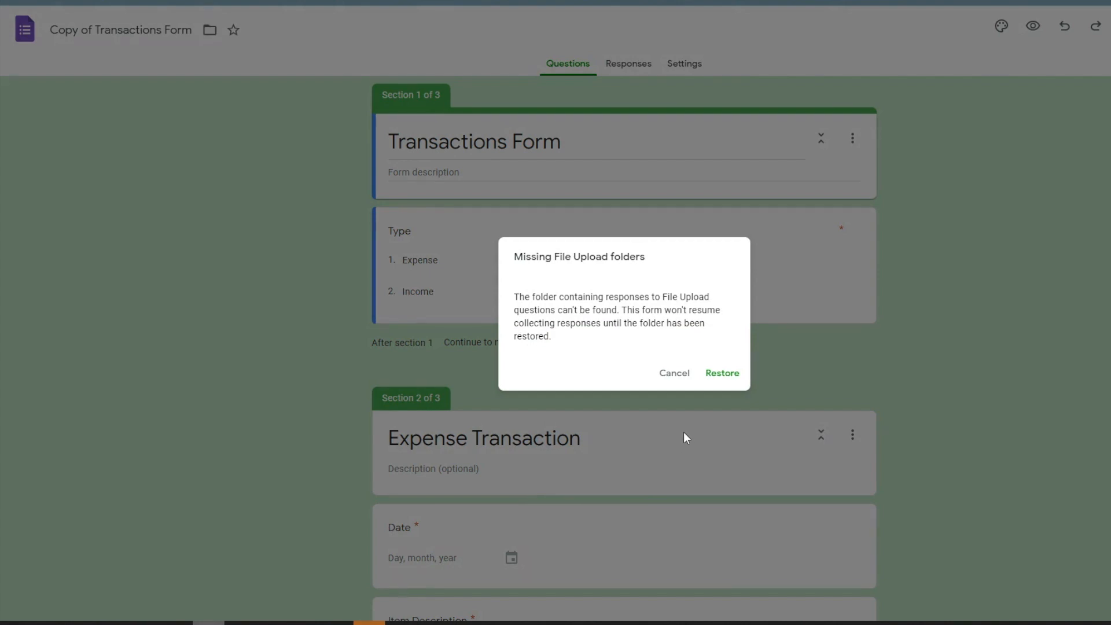
left_click(724, 373)
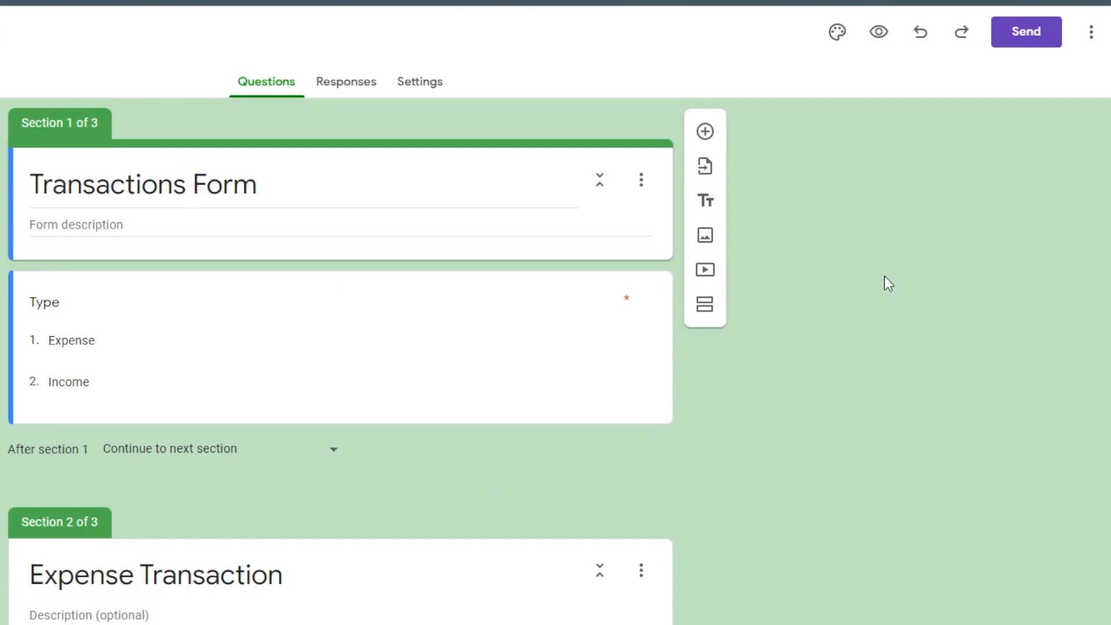
- View the form's link sharing option, dismiss it, and preview the Transactions Form
left_click(1035, 39)
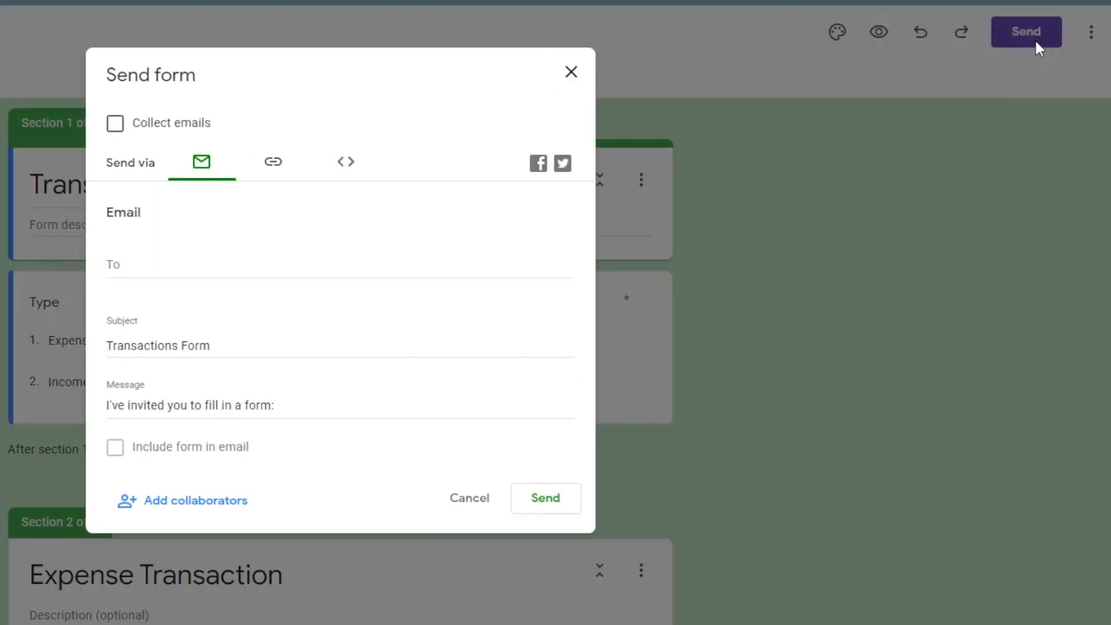
left_click(279, 174)
left_click(797, 106)
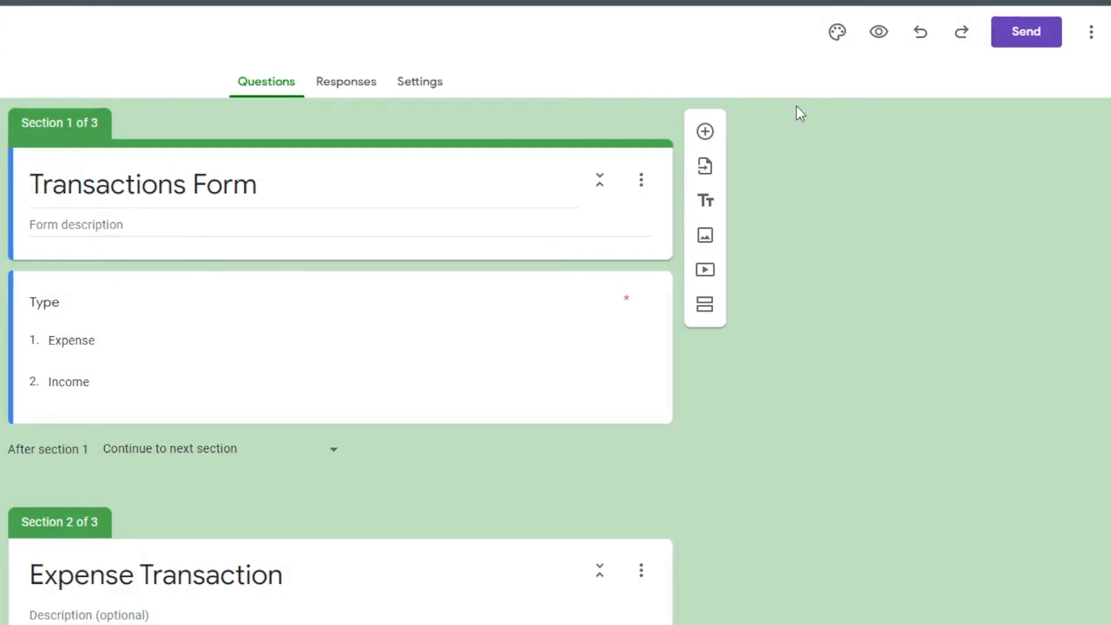
left_click(882, 33)
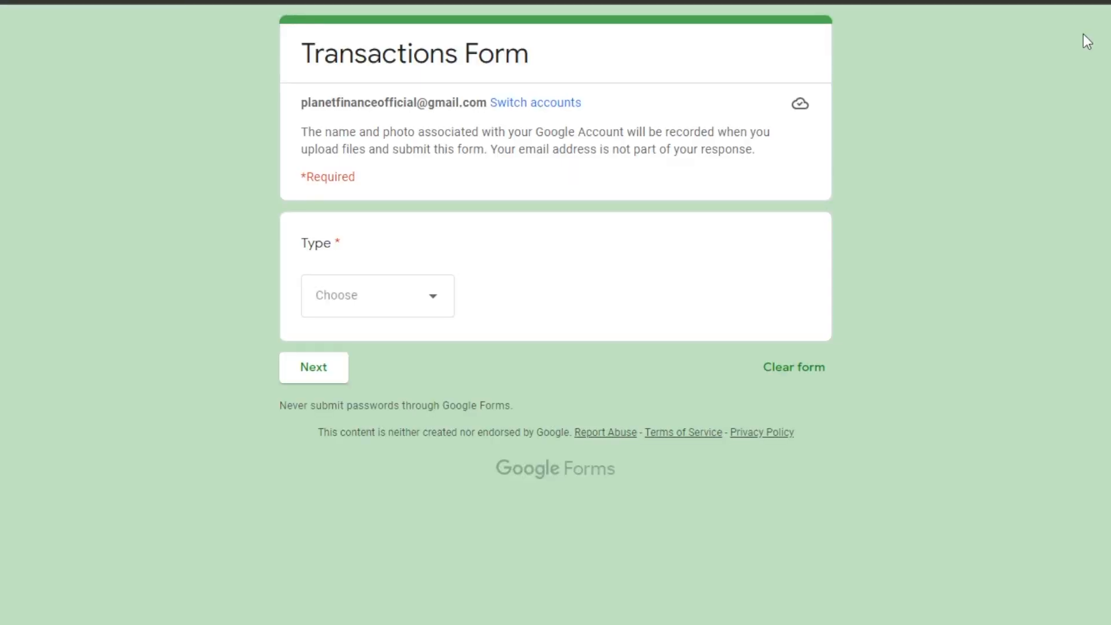
left_click(628, 322)
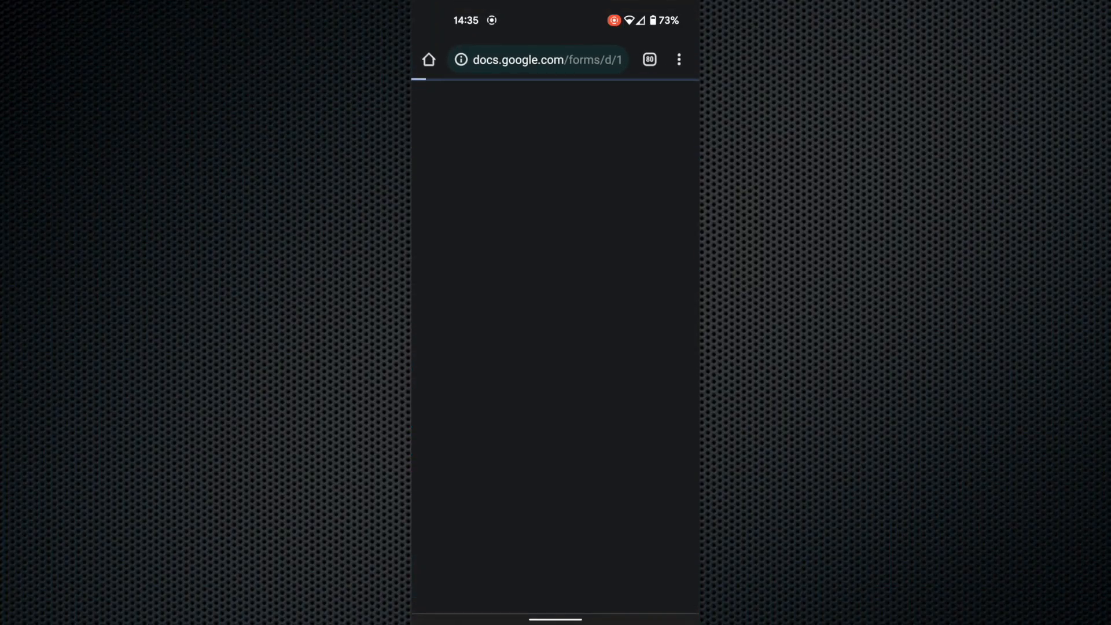
- Open the form's preview in the phone's browser and add it to the home screen as Transactions Form
left_click(639, 105)
left_click(583, 111)
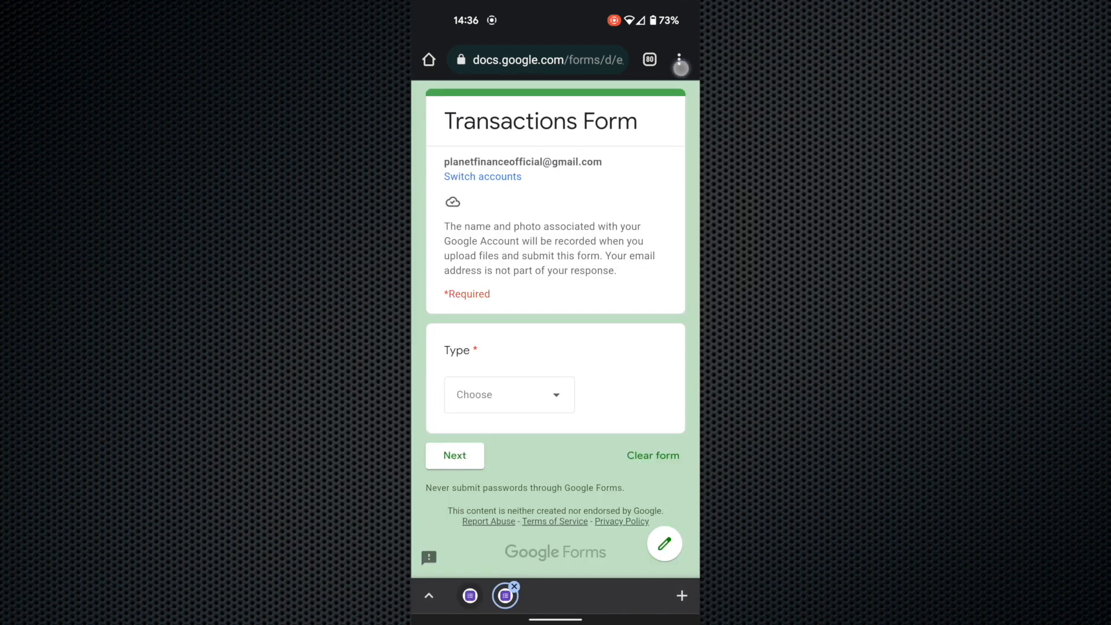
left_click(680, 60)
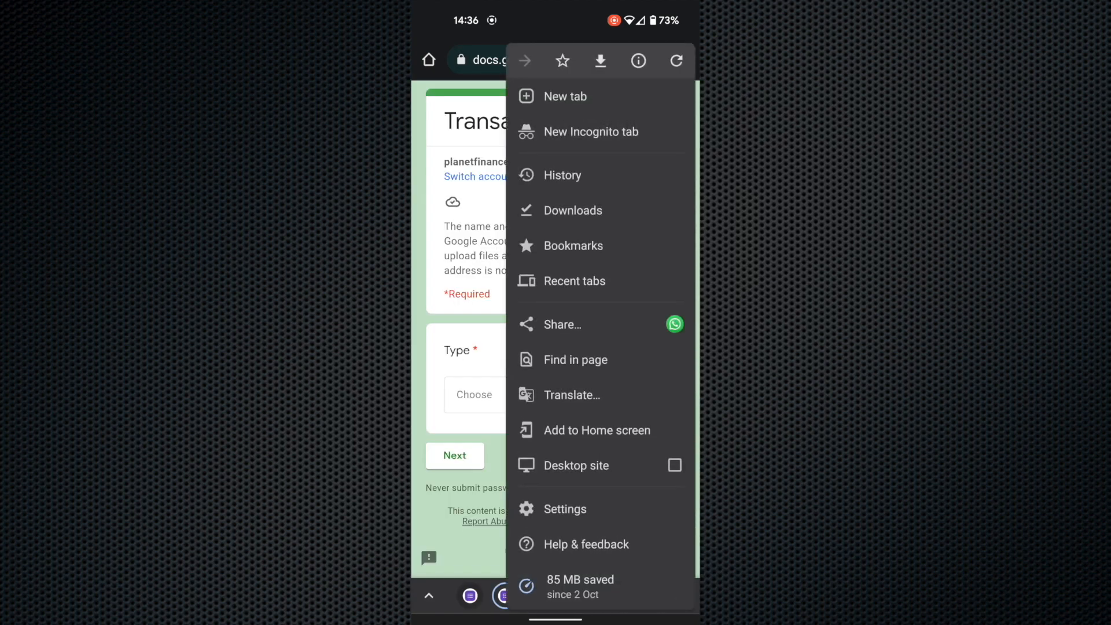
left_click(597, 431)
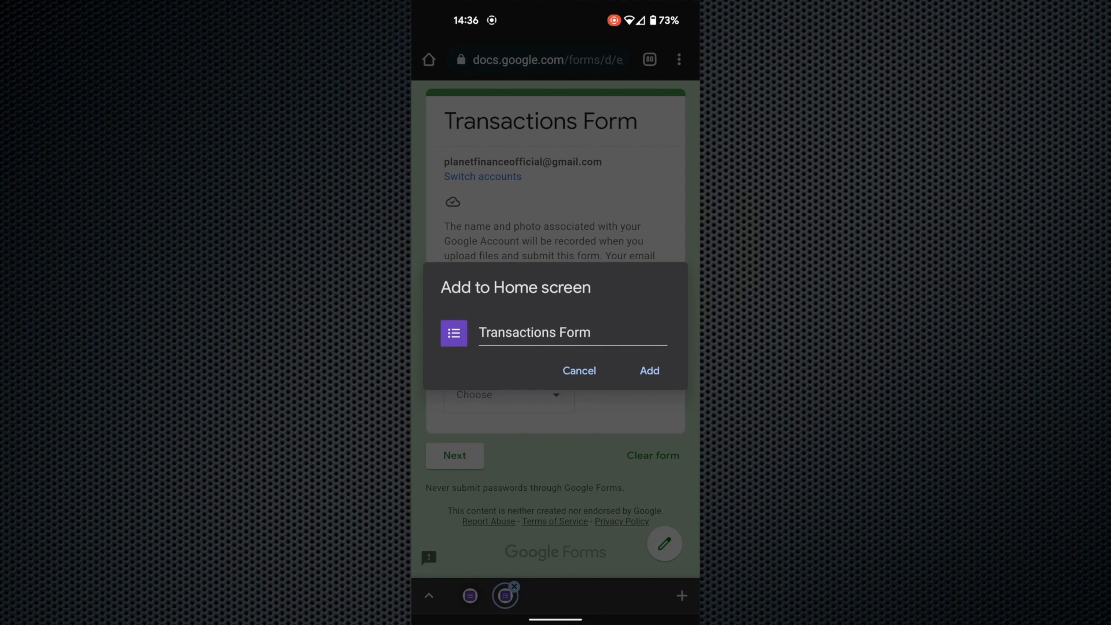
left_click(649, 371)
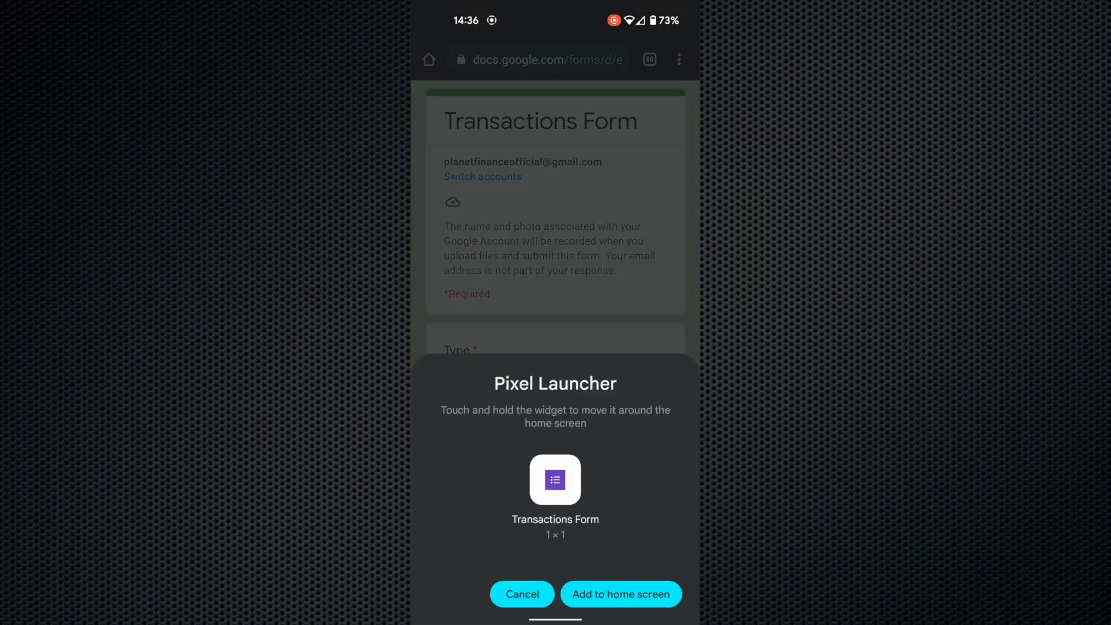
left_click(622, 594)
left_click(555, 250)
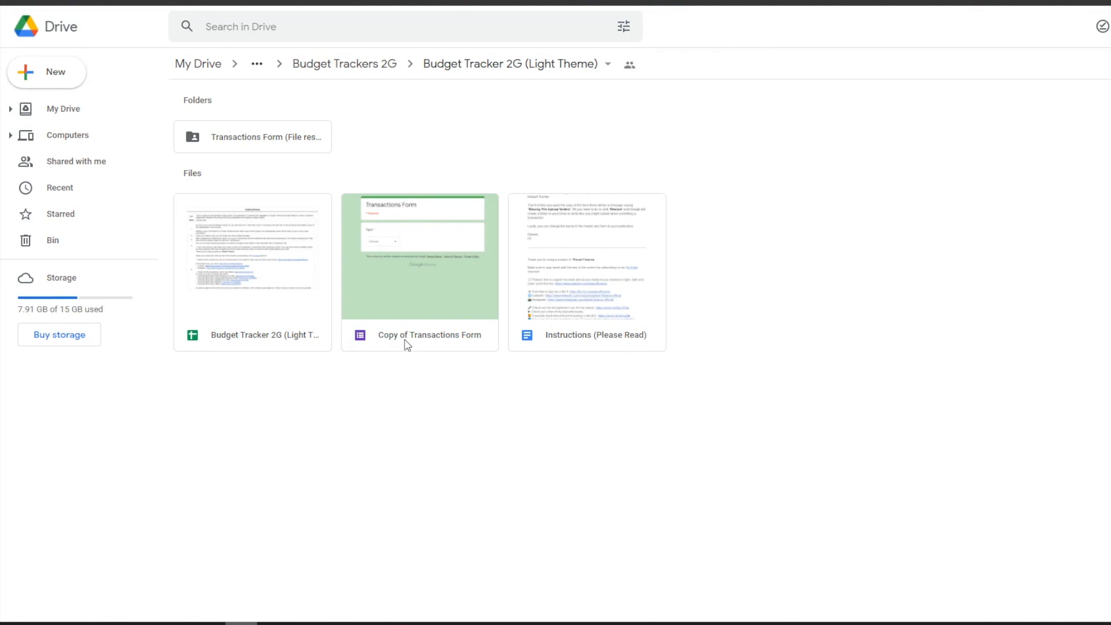
- In the Budget Tracker 2G (Light Theme) Drive folder, rename Copy of Transactions Form as "Subscribe! :)"
right_click(408, 346)
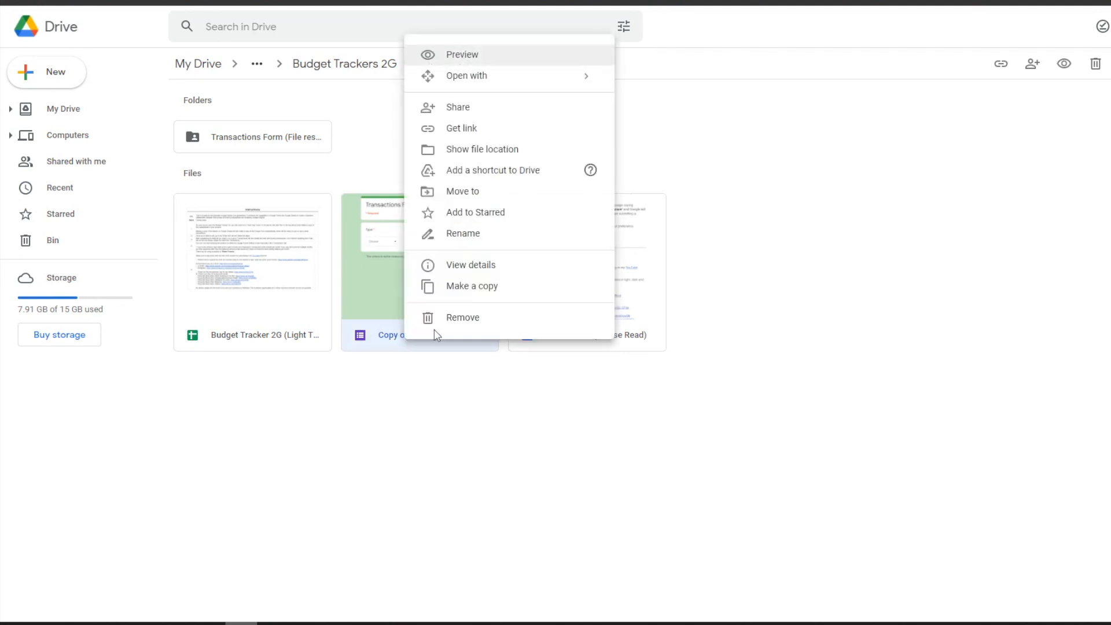
left_click(482, 244)
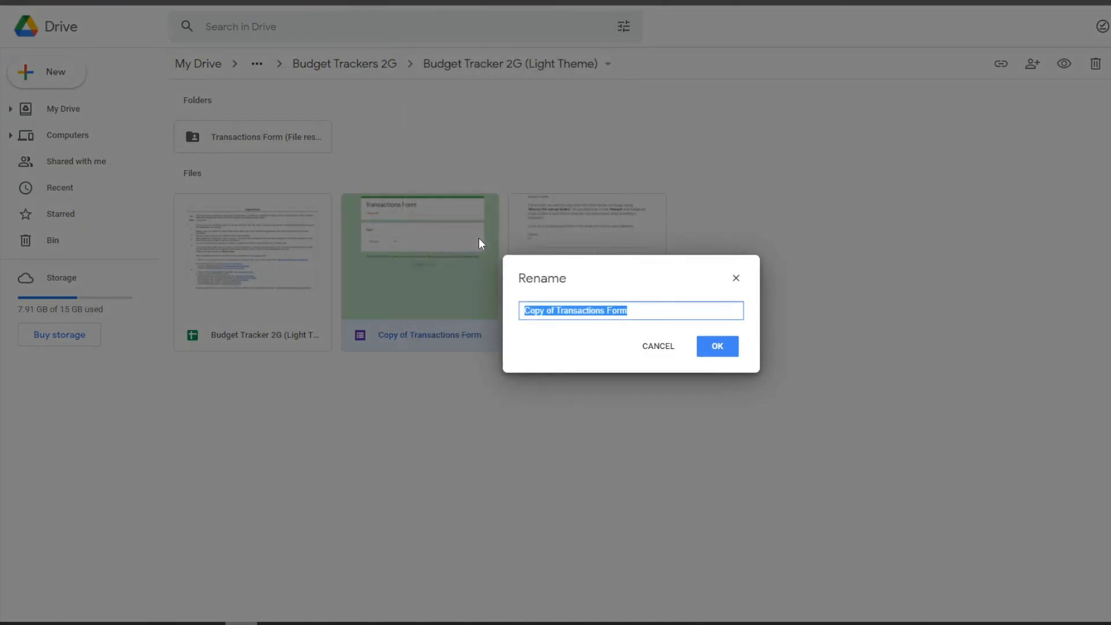
type("Subscribe! :)")
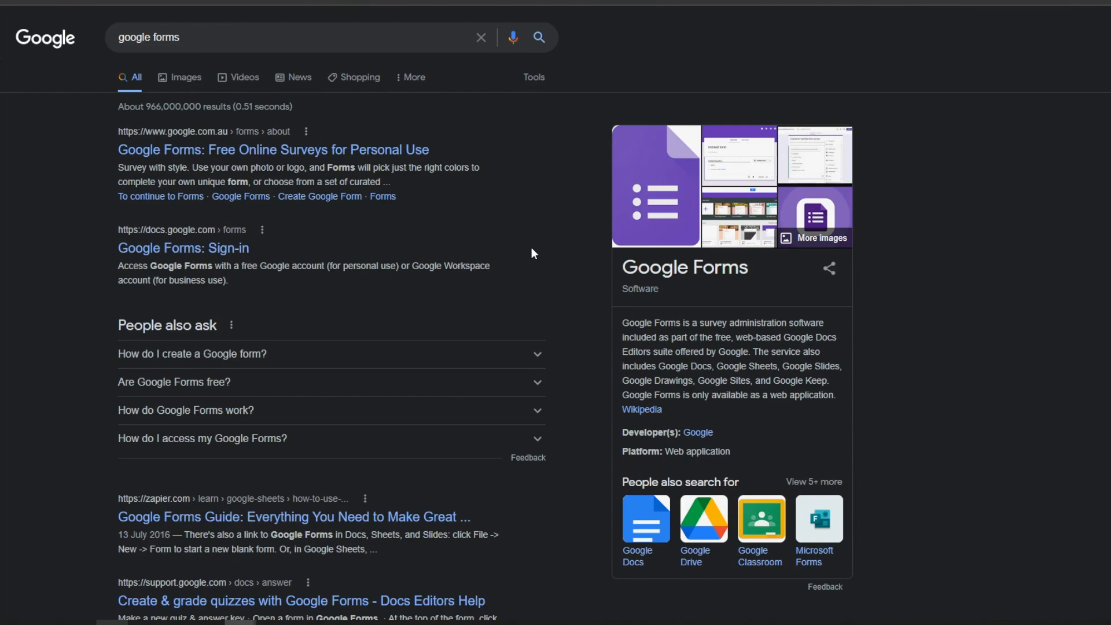
- Open Google Forms from the search results and create a blank form titled "Transactions Form"
left_click(298, 151)
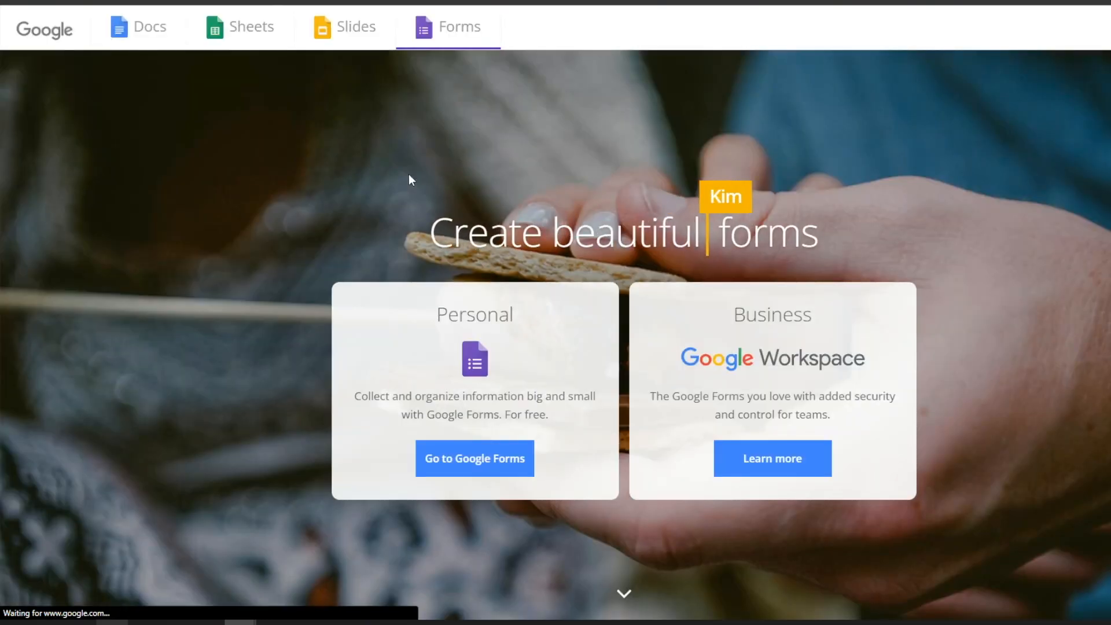
left_click(484, 470)
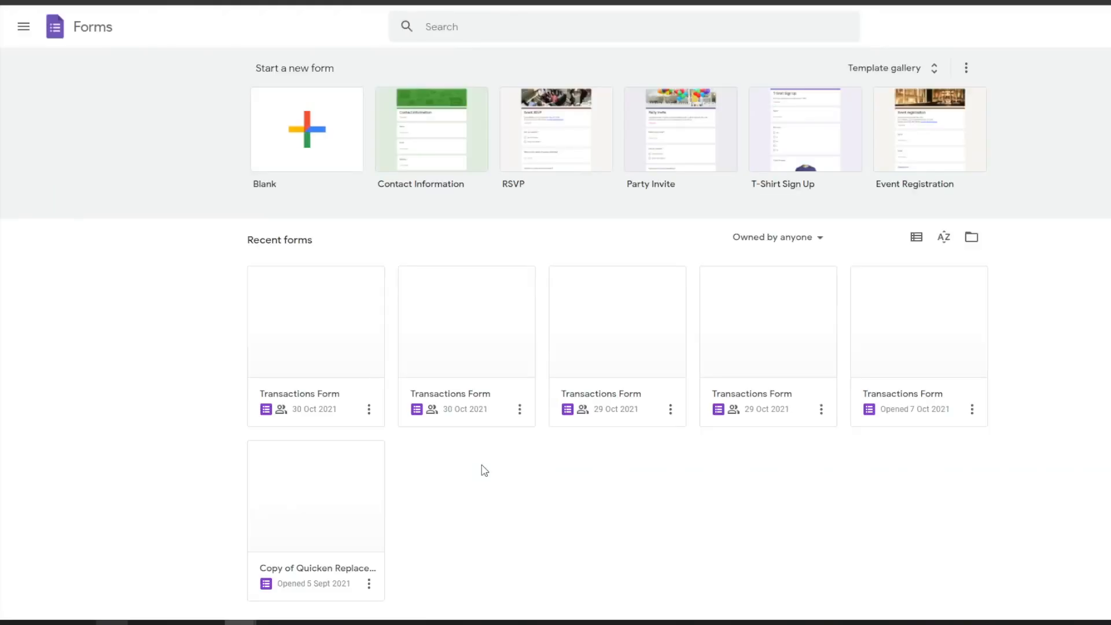
left_click(322, 158)
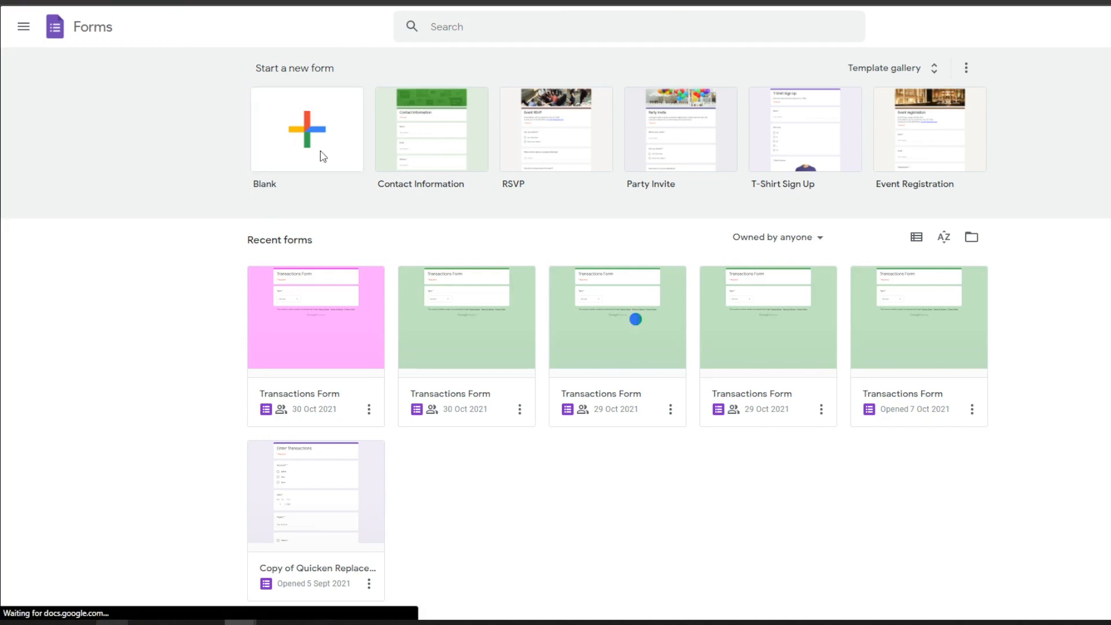
left_click(452, 121)
type("Transactions Form")
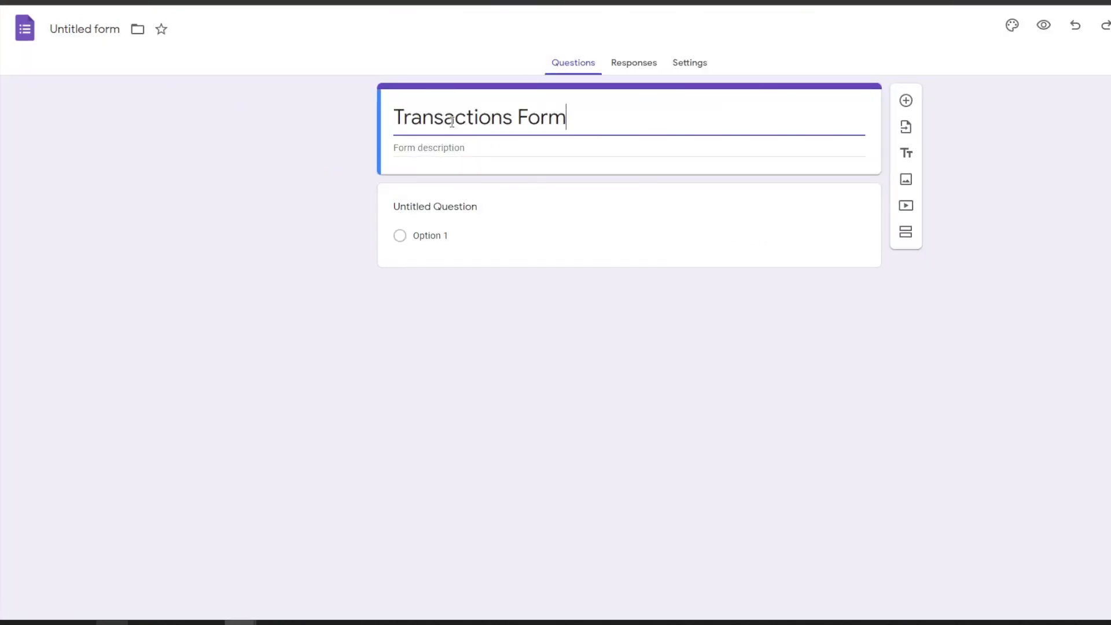
- Title the first question "Type" and make it a drop-down question
left_click(469, 213)
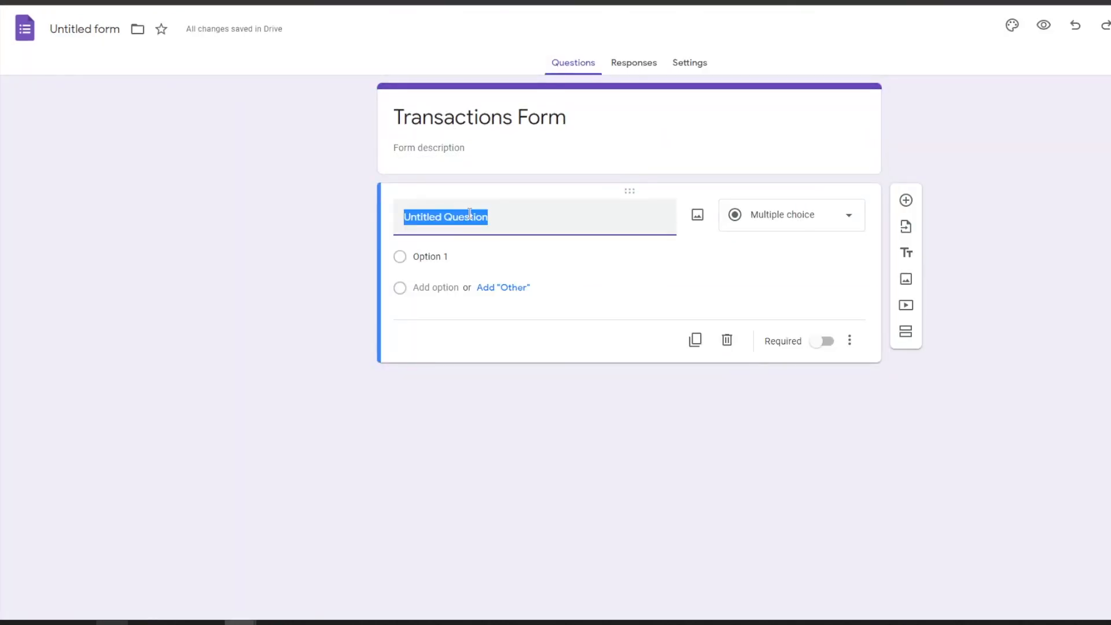
type("Type")
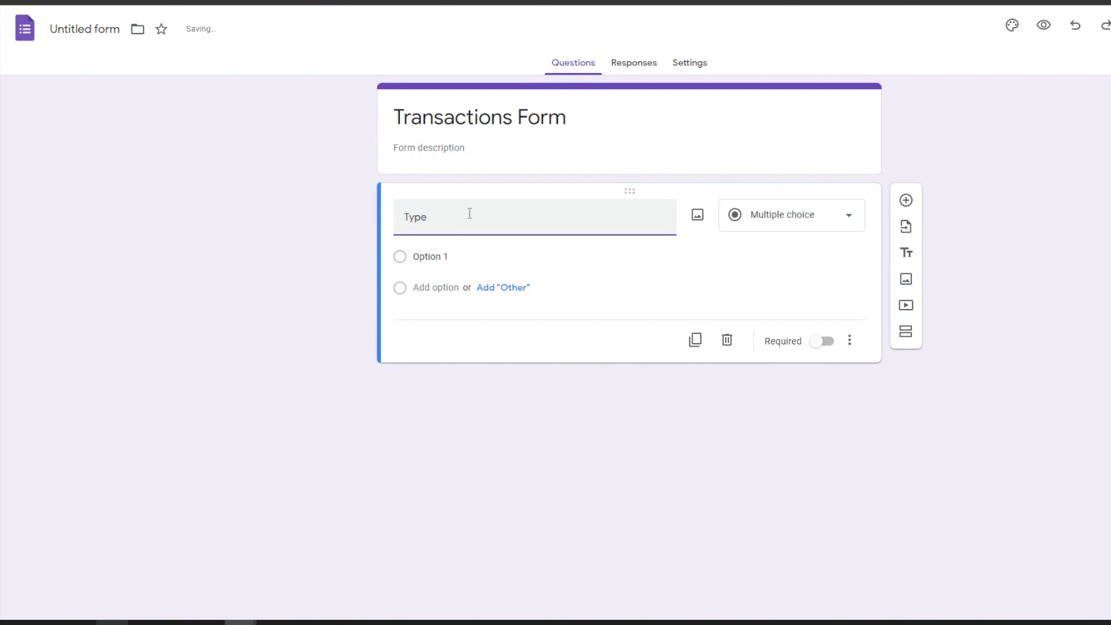
left_click(825, 218)
left_click(775, 279)
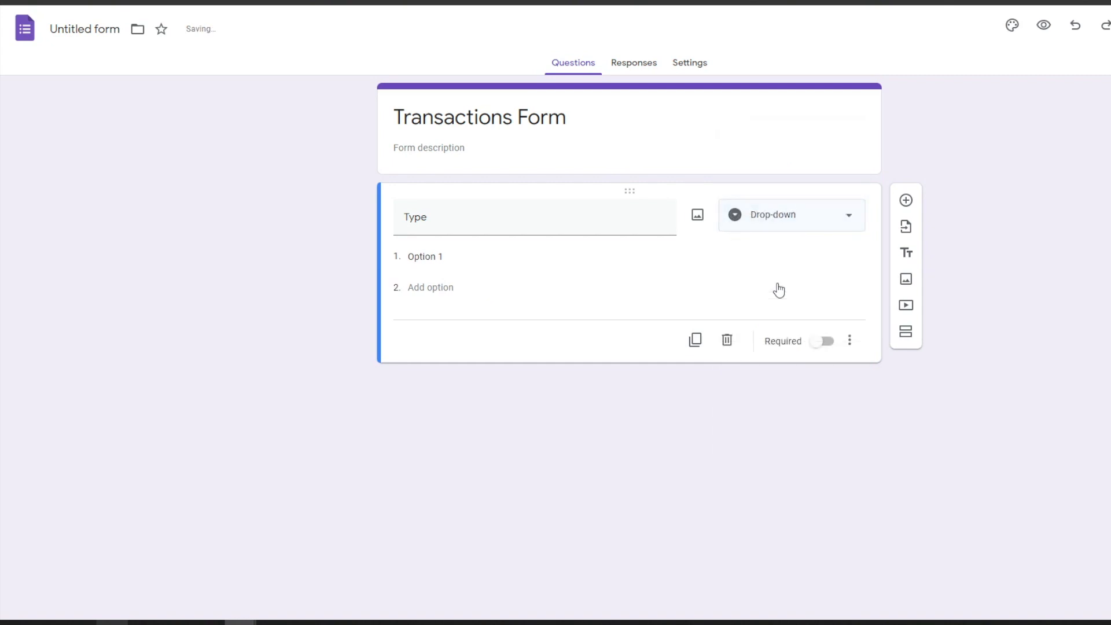
- Give the Type question the options "Expense" and "Income"
left_click(444, 257)
type("Expense")
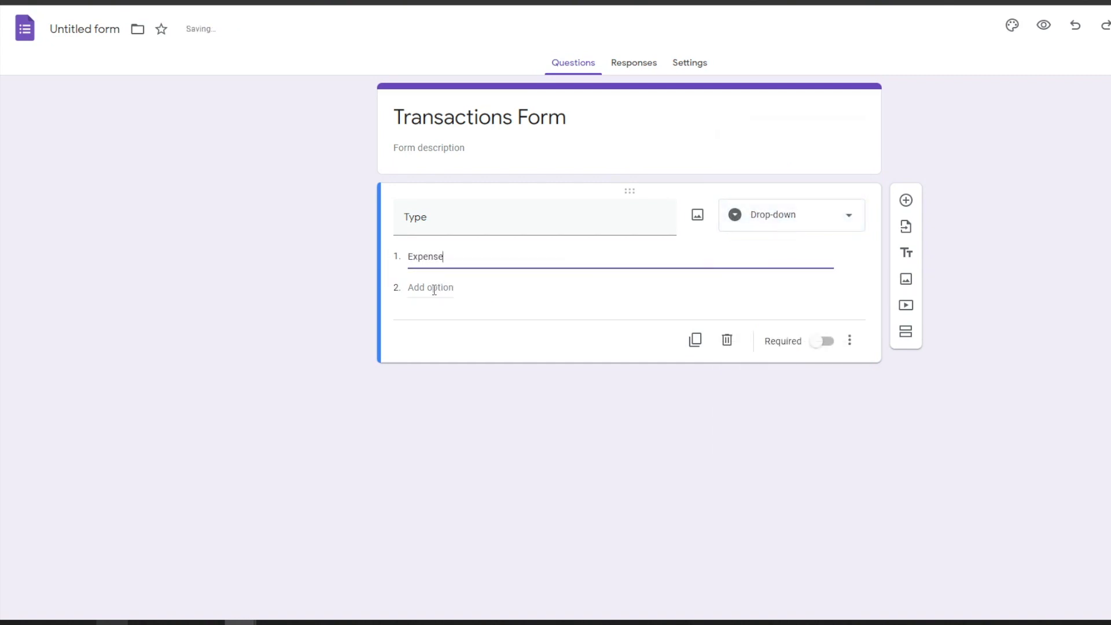
left_click(435, 288)
type("Income")
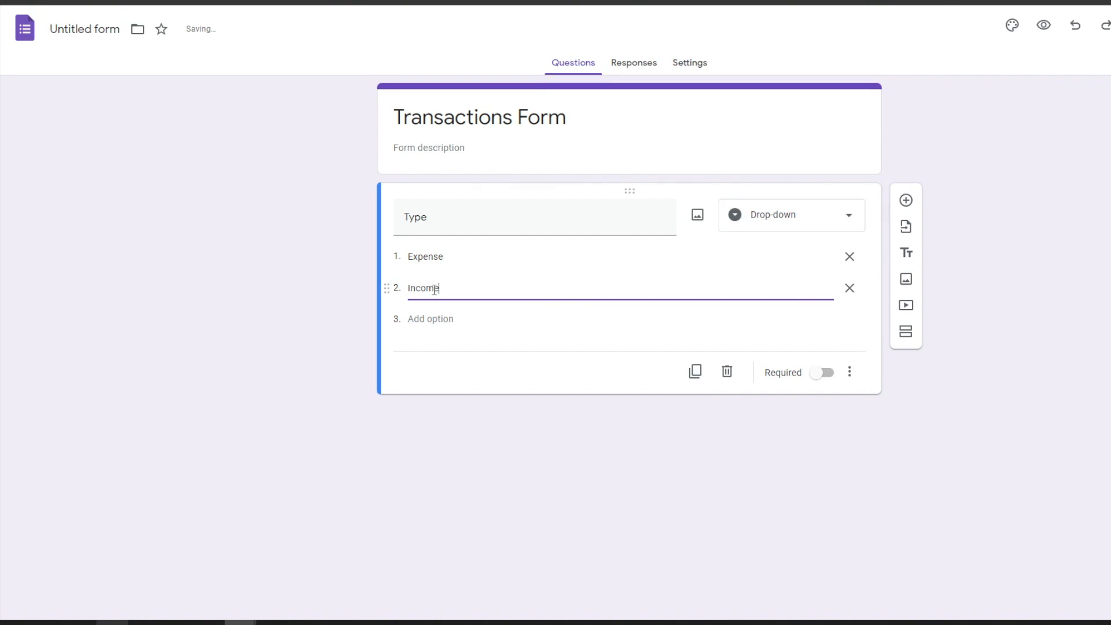
- Make the Type question required and let it go to a section based on the answer
left_click(824, 377)
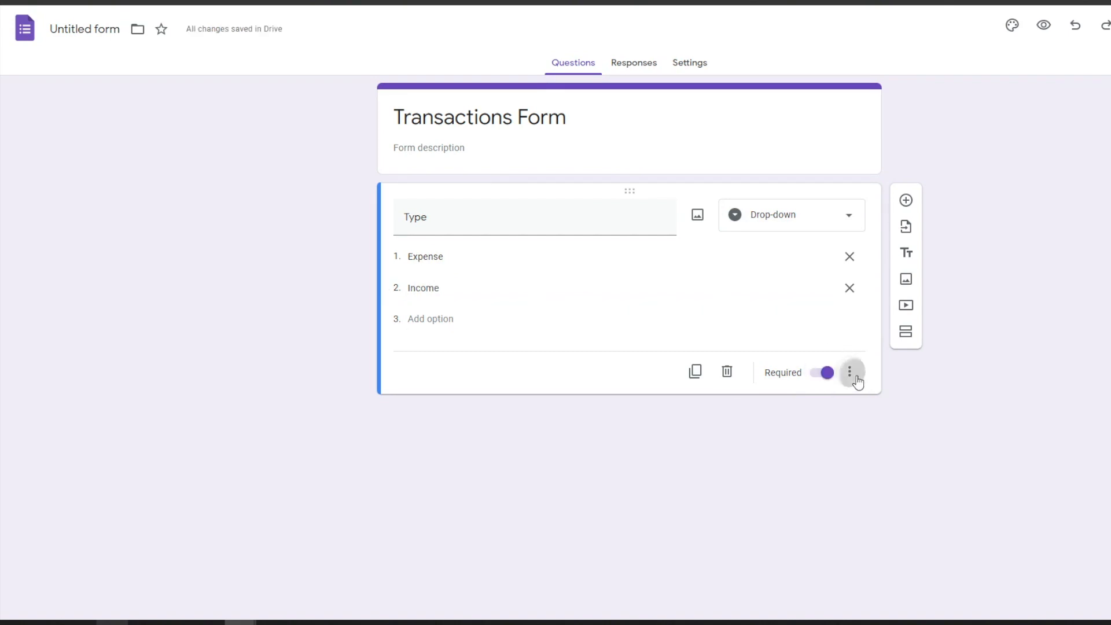
left_click(856, 379)
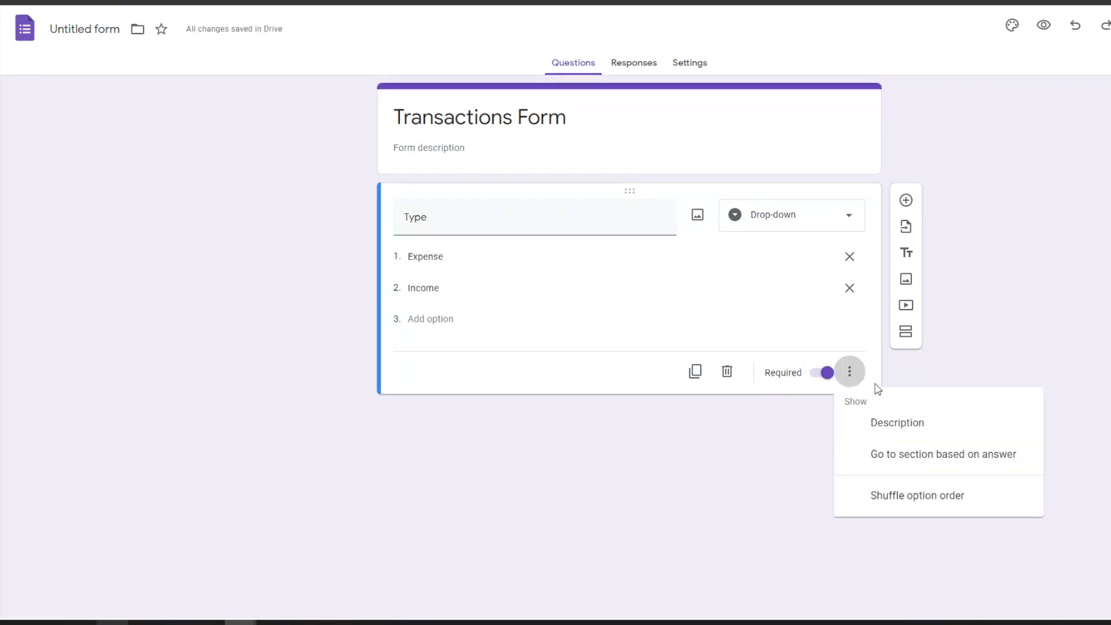
left_click(899, 461)
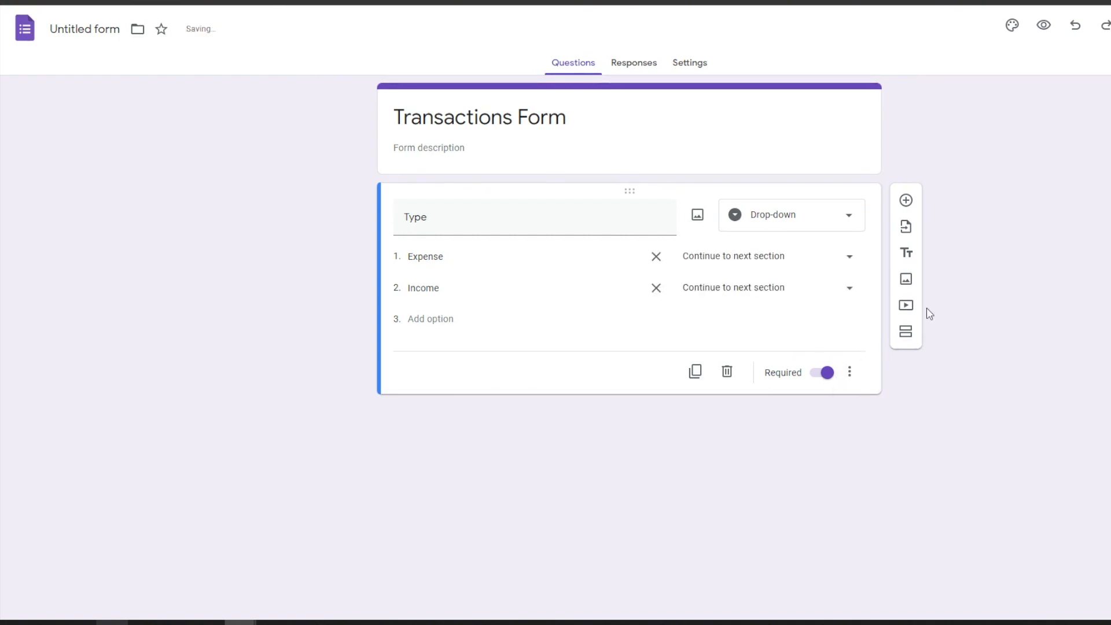
- Add a second section to the form and title it "Expense Transaction"
left_click(908, 334)
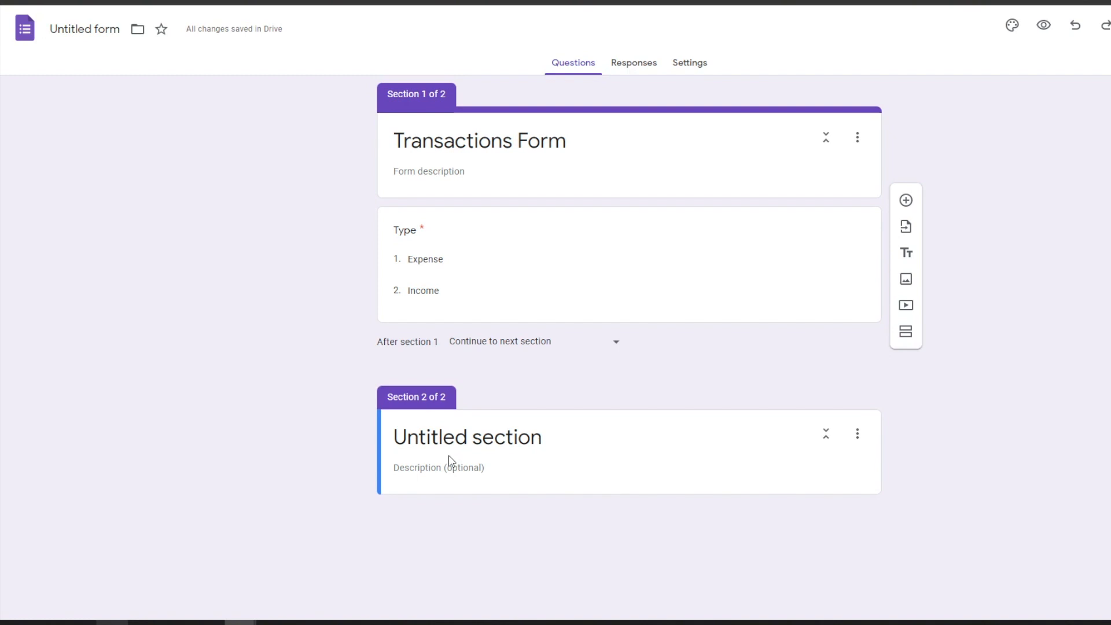
left_click(456, 437)
type("Expenses")
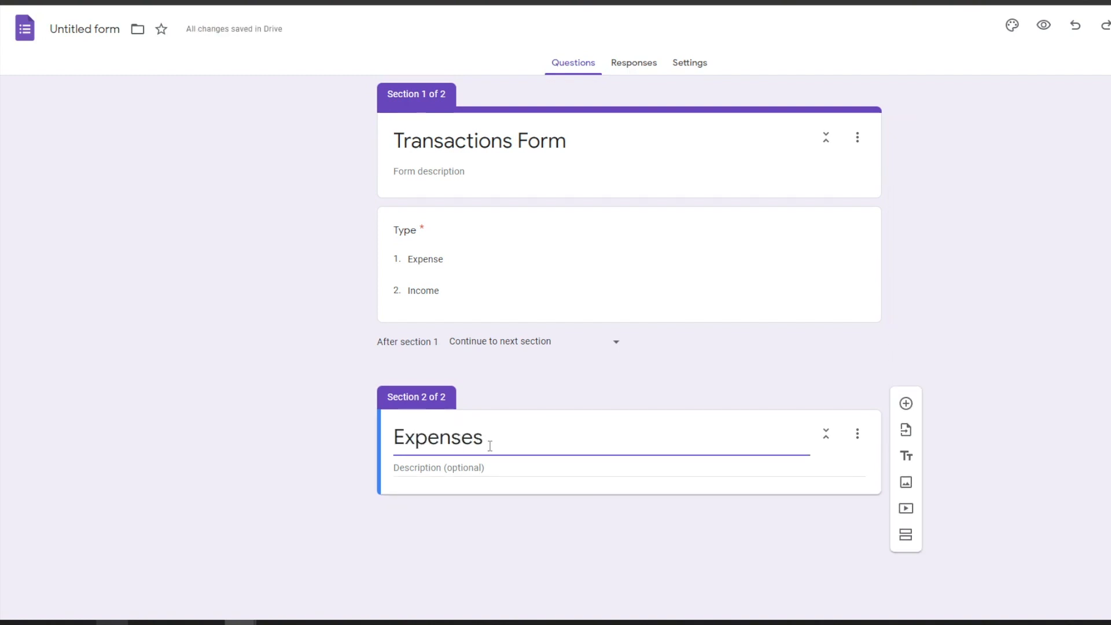
key("BackSpace")
type("Transaction")
- Route the Type question's Expense option to section 2 (Expense Transaction) and return to that section
left_click(521, 261)
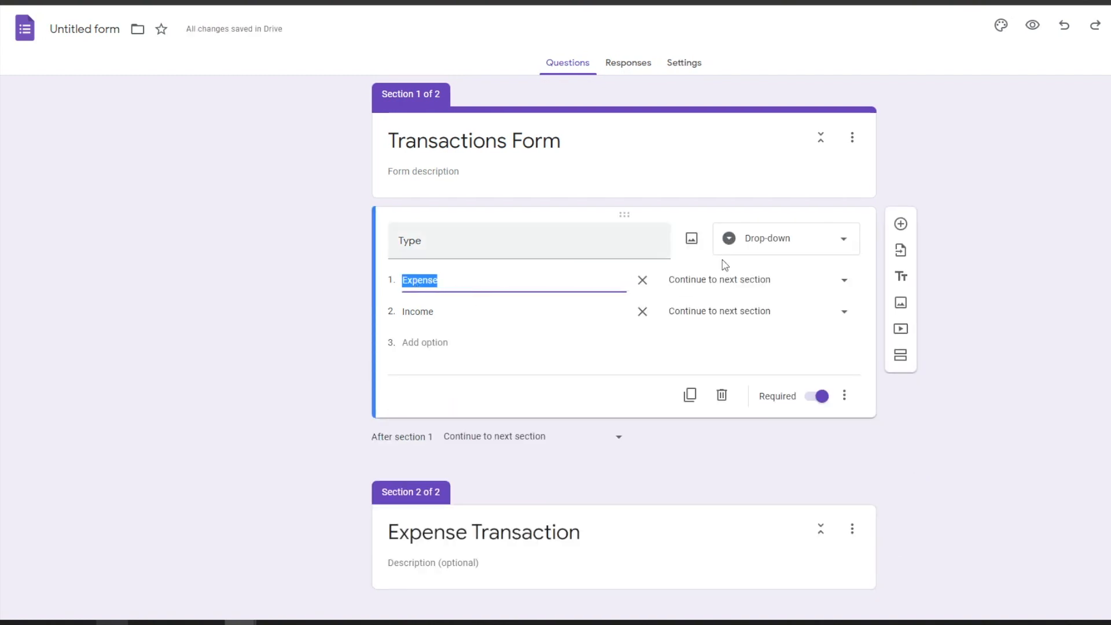
left_click(816, 285)
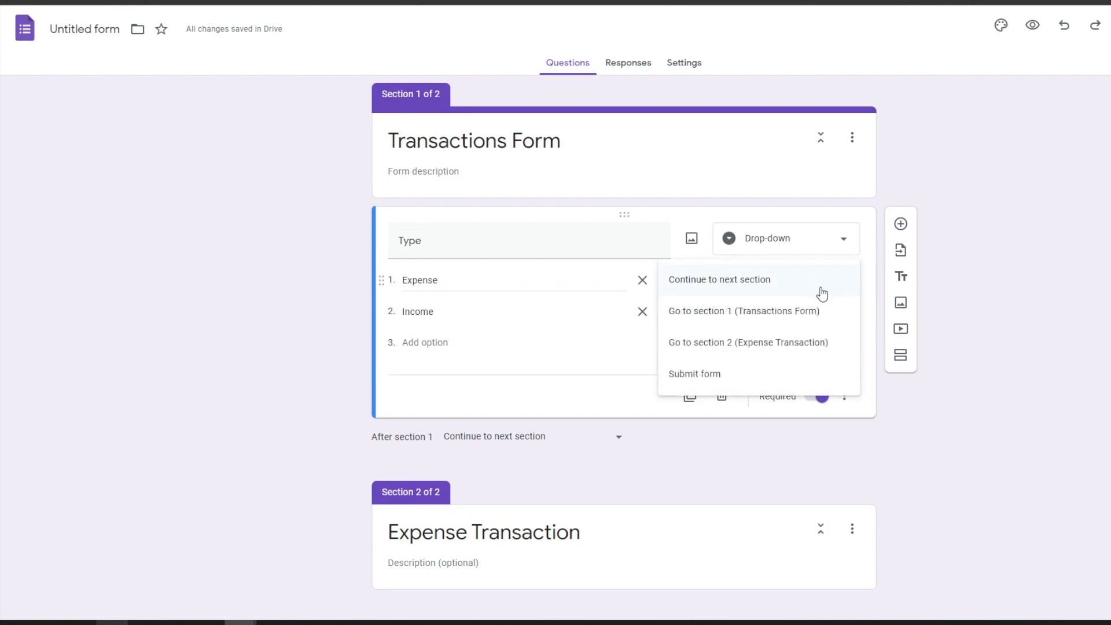
left_click(787, 347)
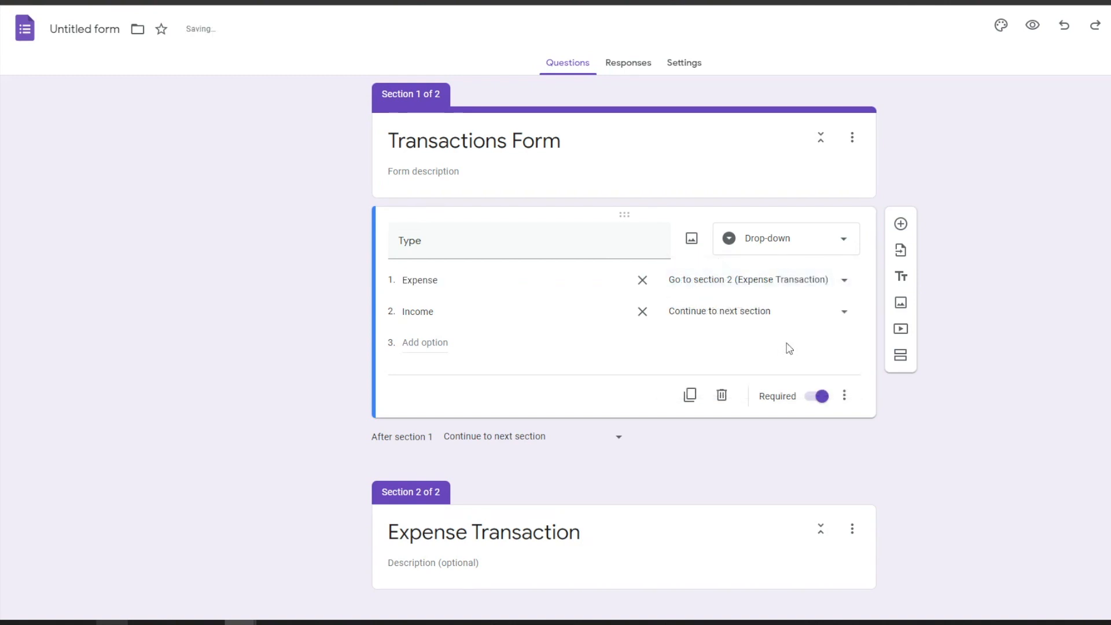
left_click(570, 500)
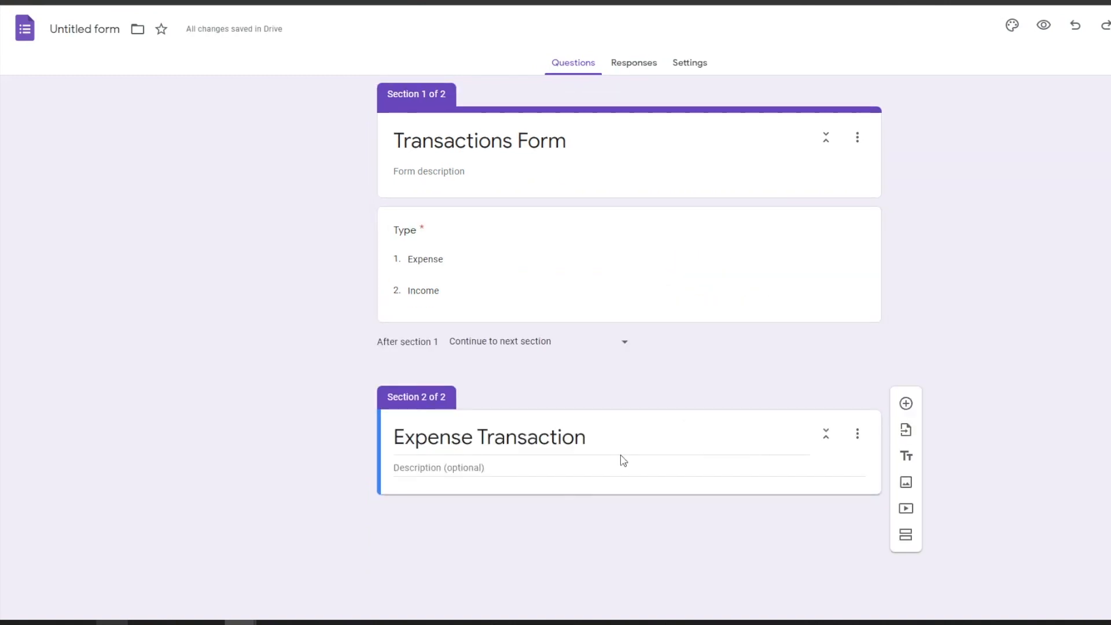
- Add a required date question titled "Date" to the Expense Transaction section
left_click(906, 403)
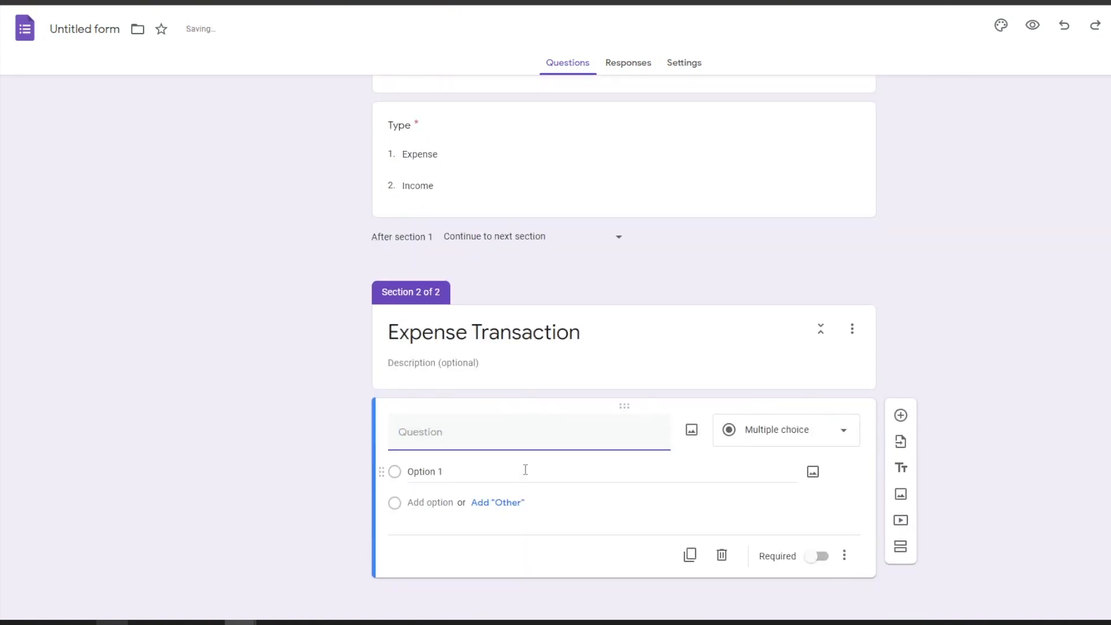
type("Date")
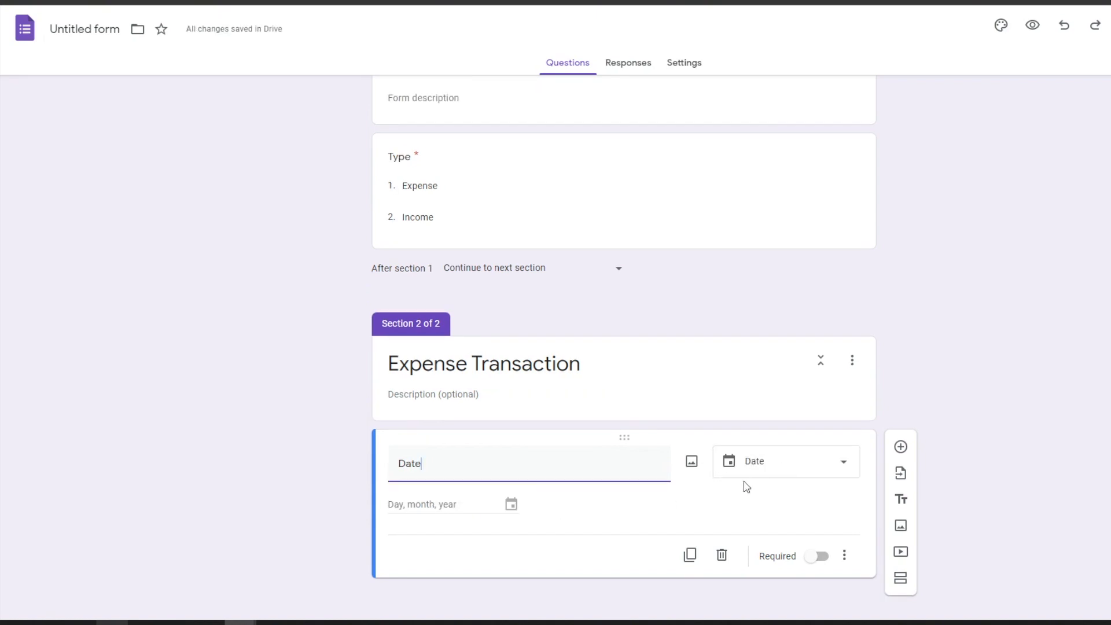
left_click(822, 557)
- Add a required paragraph question titled "Item Description" below the Date question in the Expense Transaction section
left_click(901, 447)
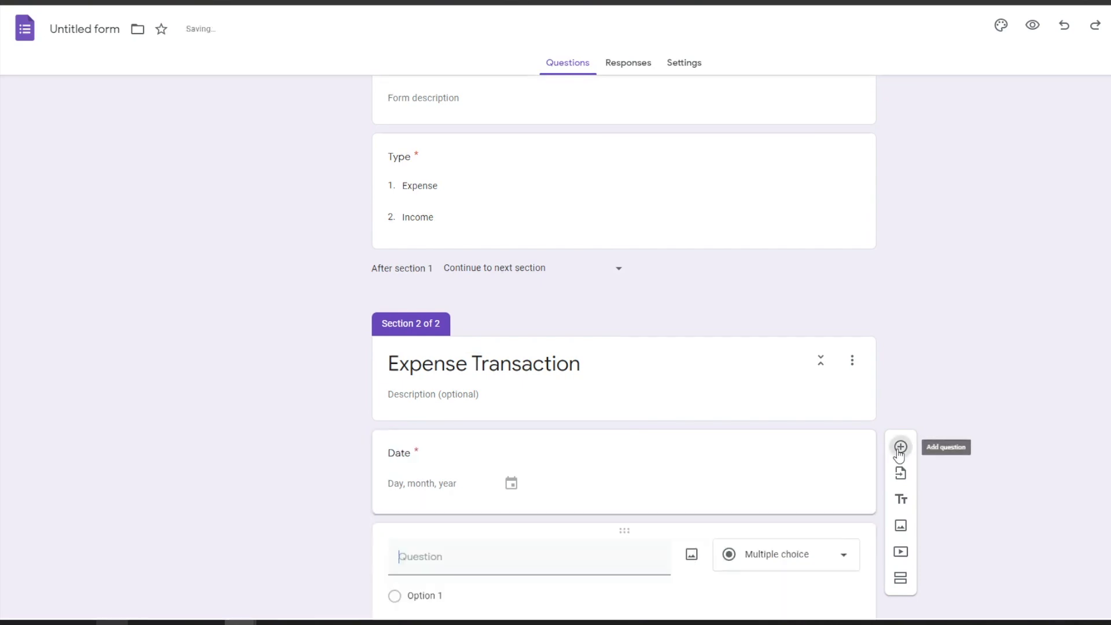
type("Item Description")
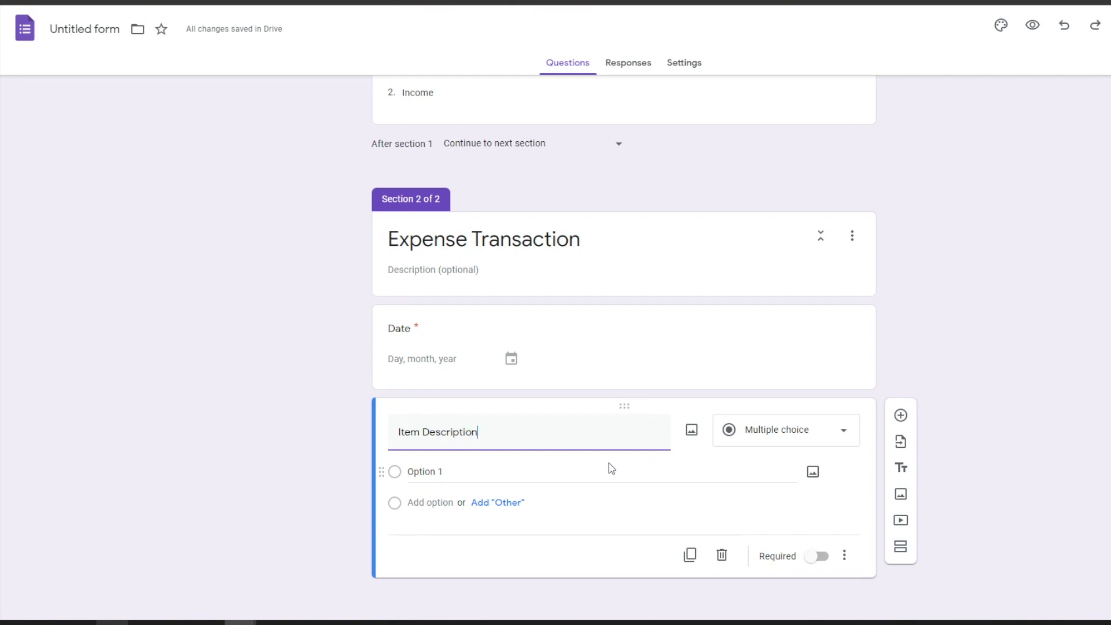
left_click(818, 556)
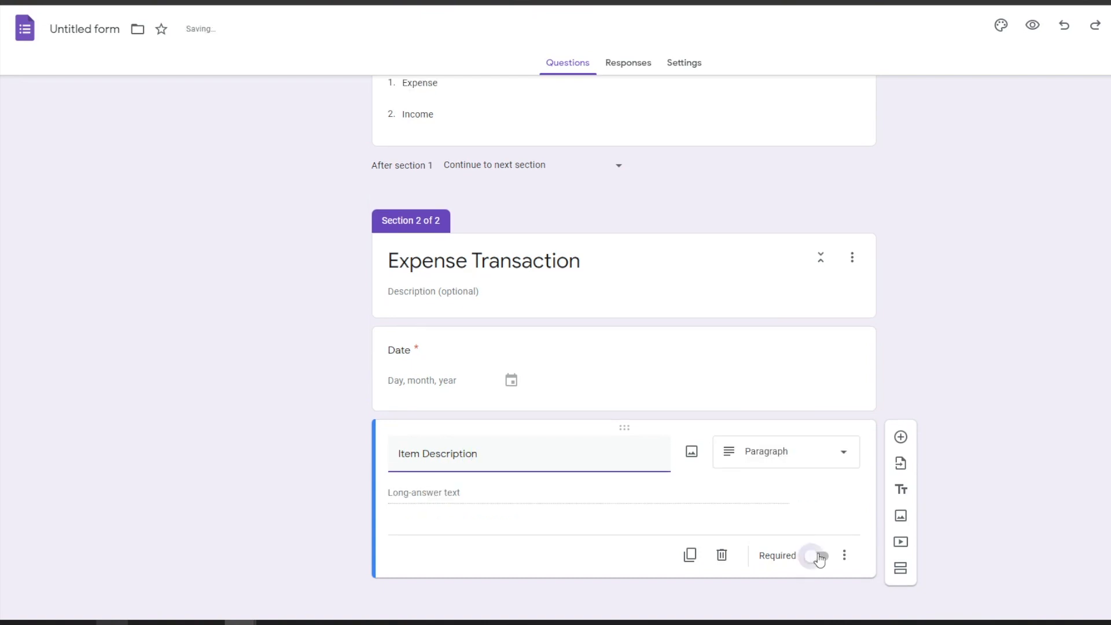
- Add a required short-answer question titled "Amount" to the Expense Transaction section, with response validation set to Number, Is number
left_click(900, 438)
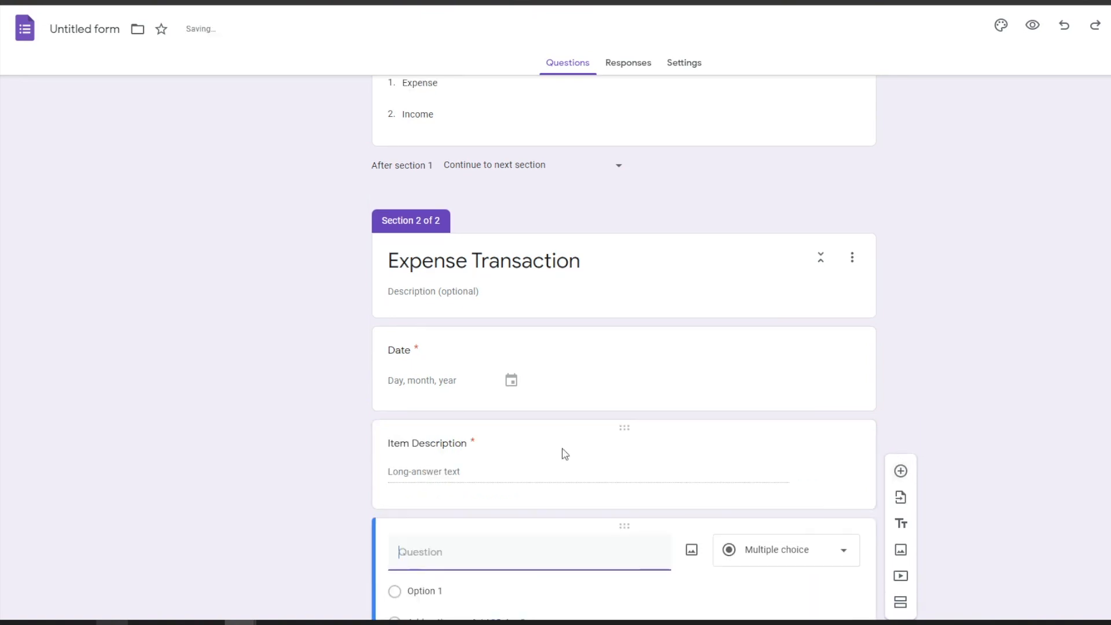
type("Amount")
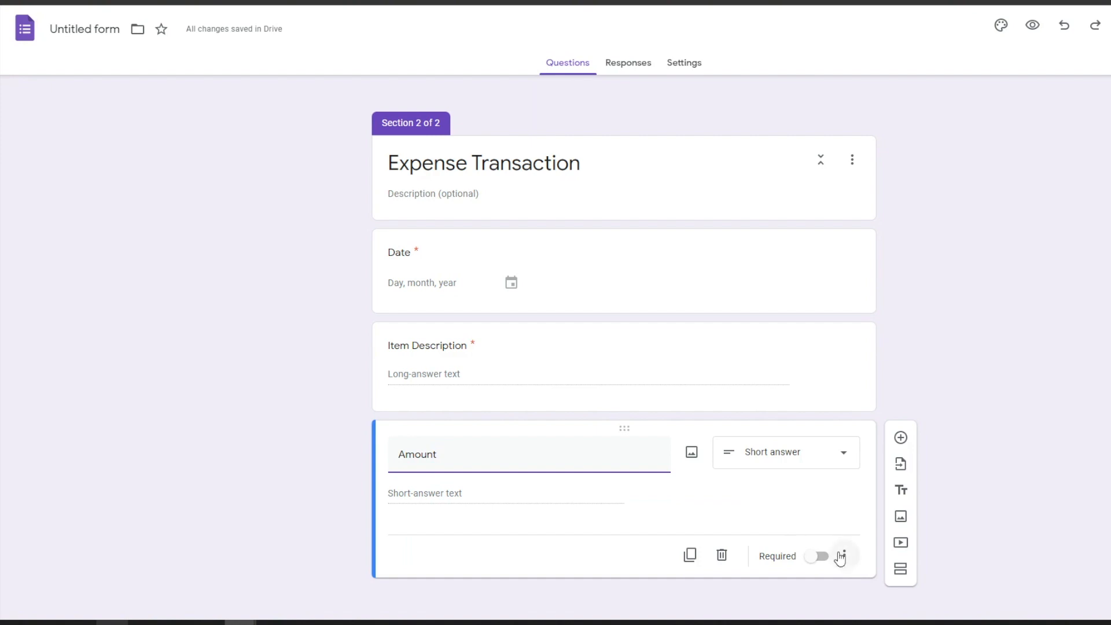
left_click(844, 556)
left_click(913, 587)
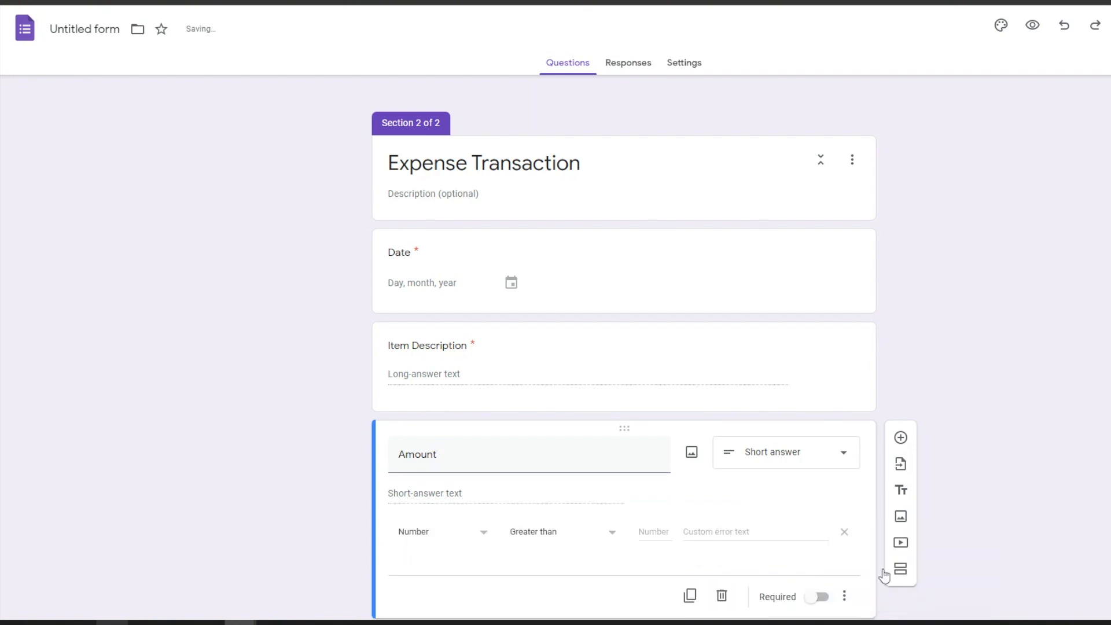
left_click(588, 499)
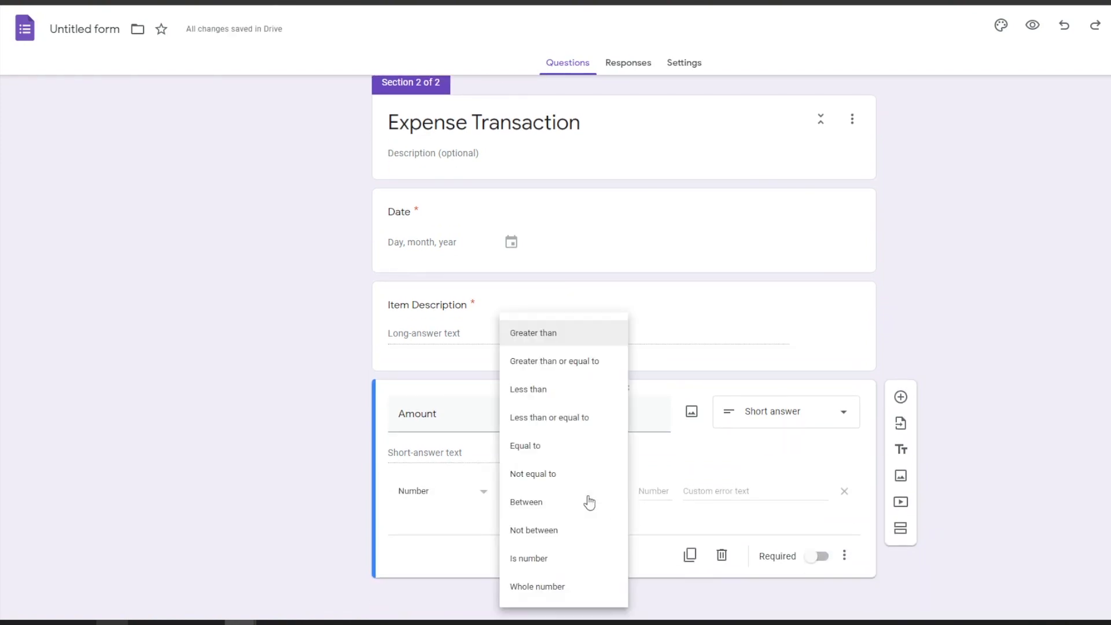
left_click(546, 560)
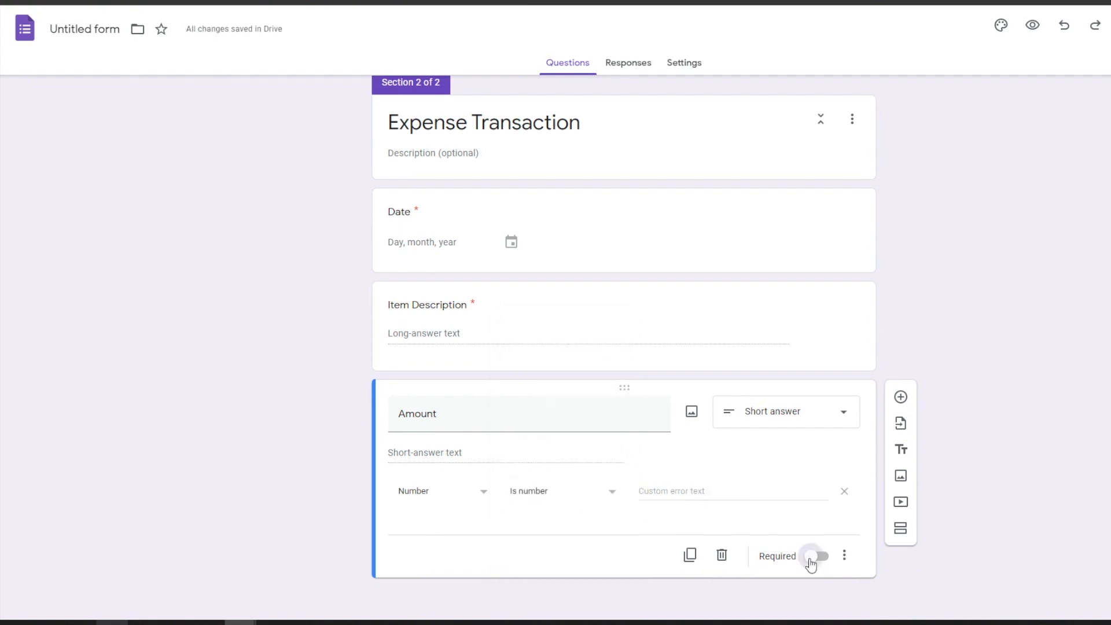
left_click(815, 556)
- Add a required drop-down question titled "Category" to the Expense Transaction section
left_click(901, 399)
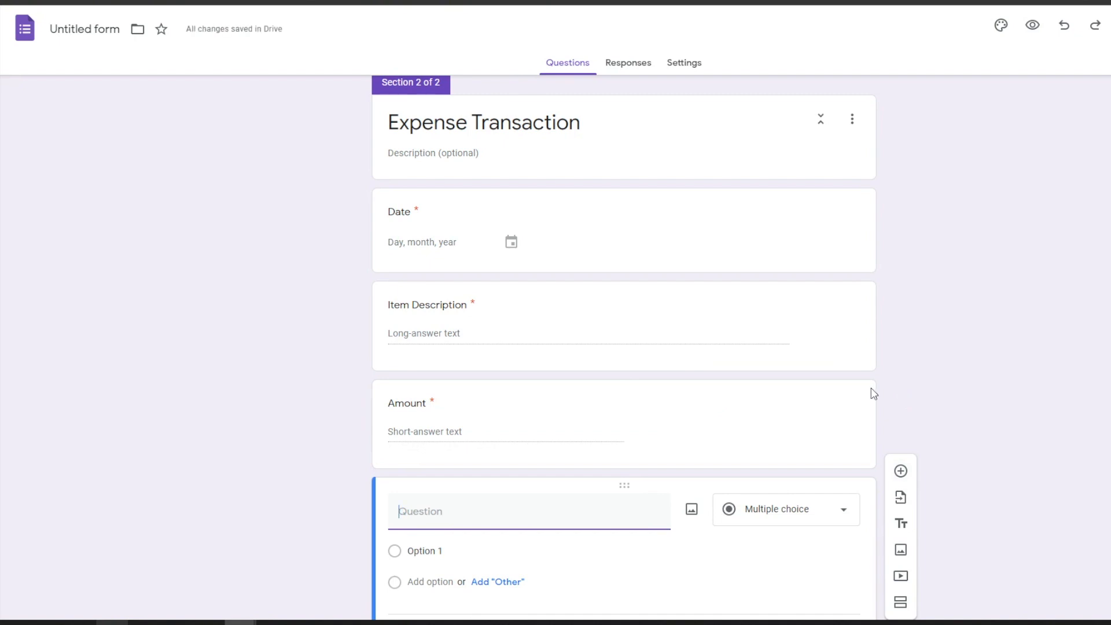
type("Category")
scroll(784, 436, "down", 2)
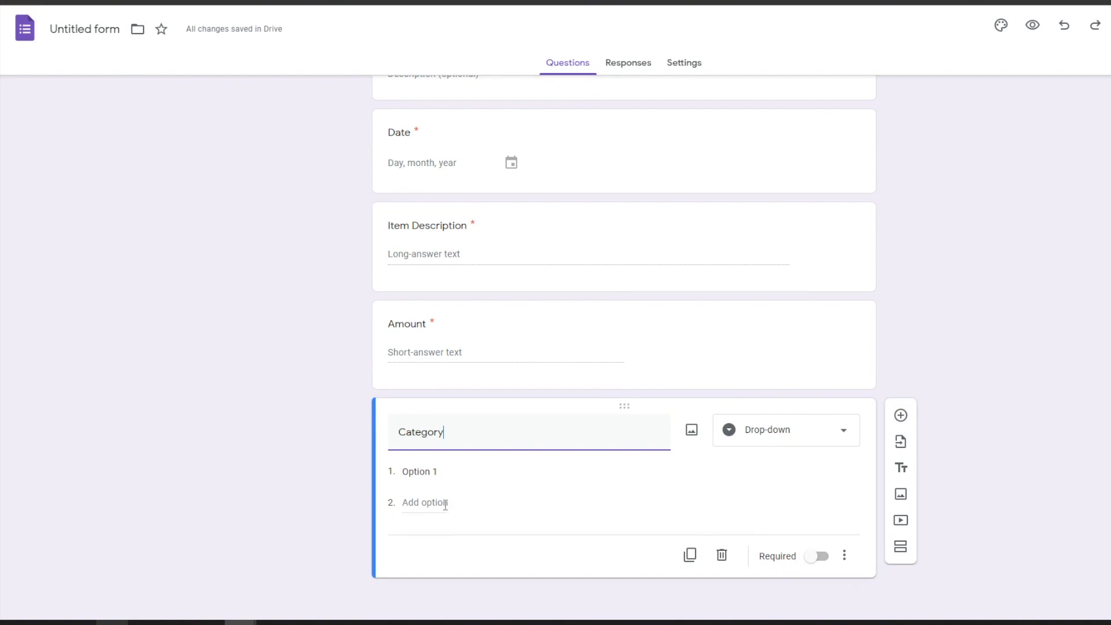
left_click(816, 557)
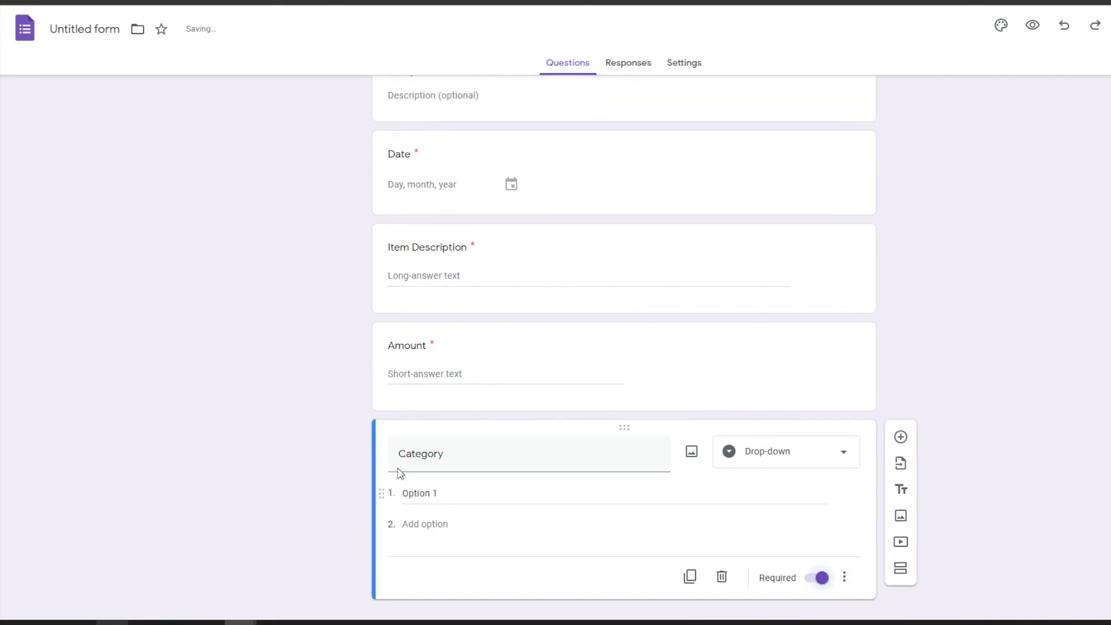
- Give Category the options Rent, Groceries, Dining Out, Transport, Shopping, Exercise, Alcohol, Haircut, Insurance, Entertainment, Medical, Phone Bill, Internet Bill, Electricity Bill, Water Bill, Gas Bill, Fees, Other
left_click(452, 471)
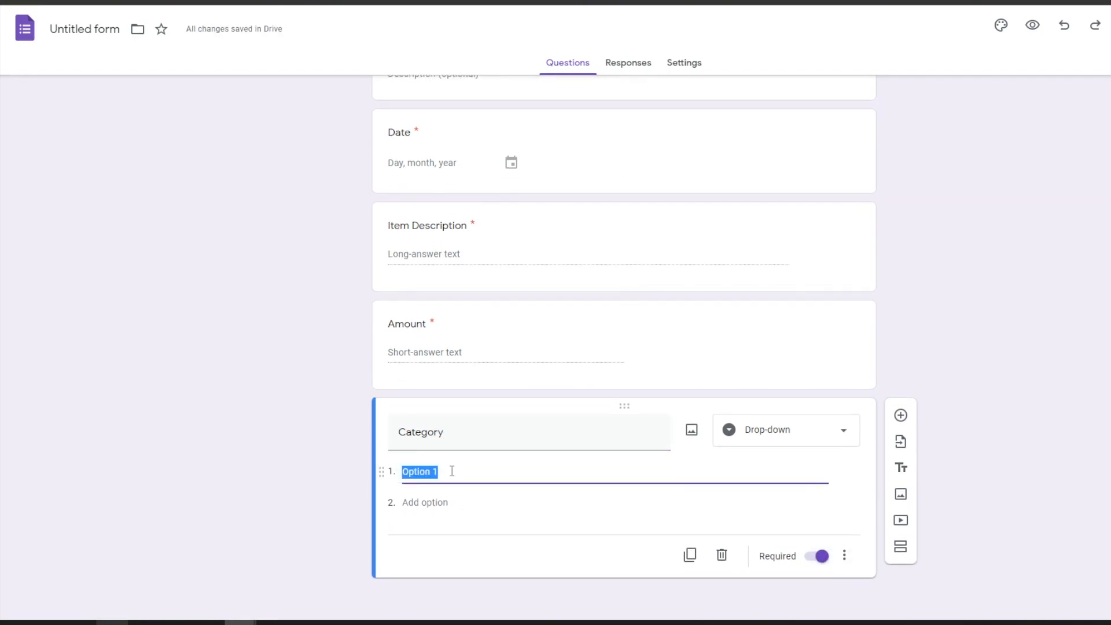
type("Rent Groceries Dining Out Transport Shopping Exercise Alcohol Haircut Insurance Entertainment")
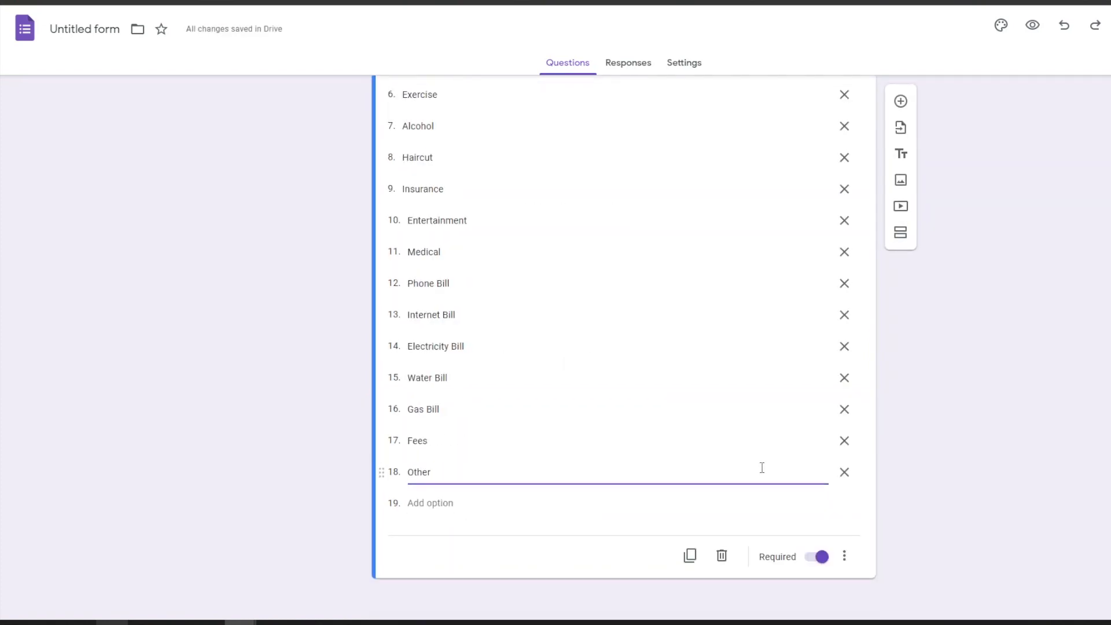
scroll(762, 468, "up", 5)
scroll(764, 474, "down", 4)
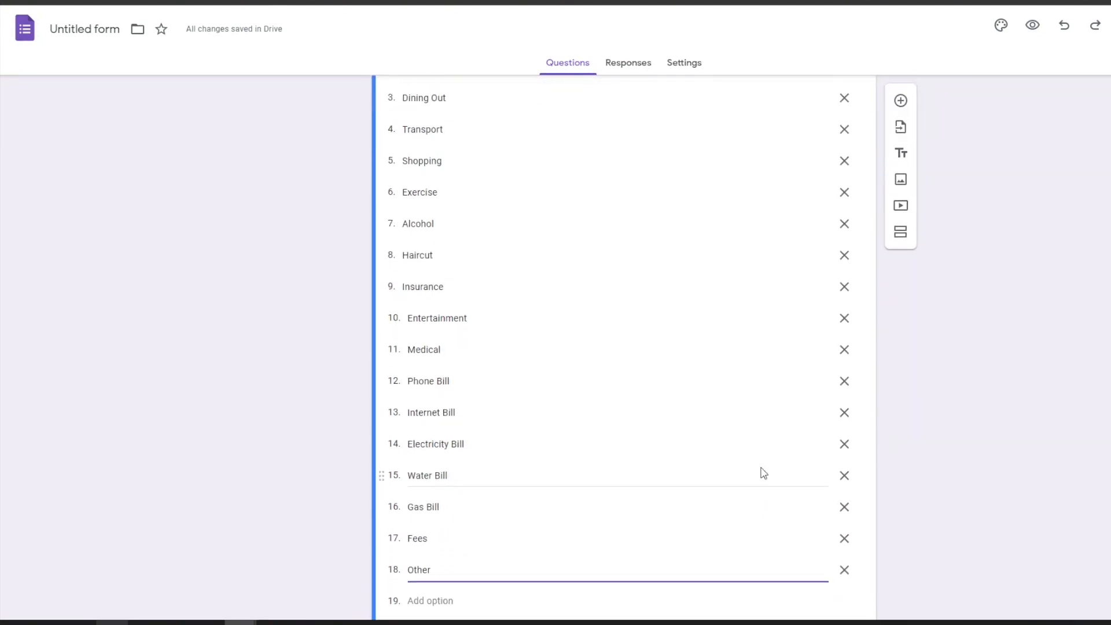
- Add a file upload question titled "Receipt" to the Expense Transaction section and allow a maximum of 10 files
left_click(897, 99)
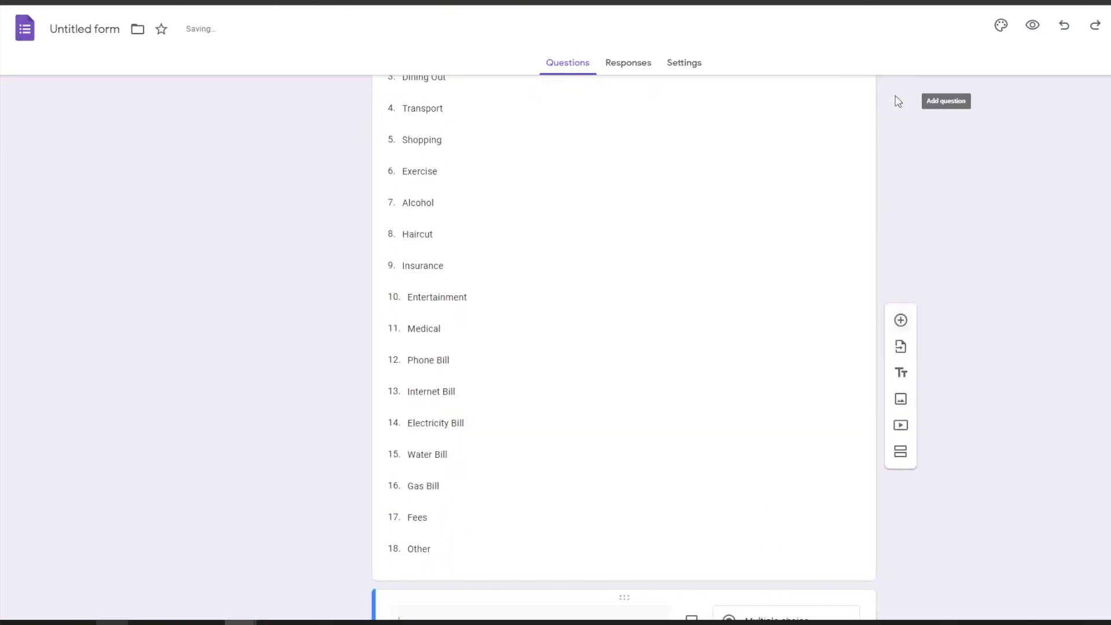
left_click(832, 440)
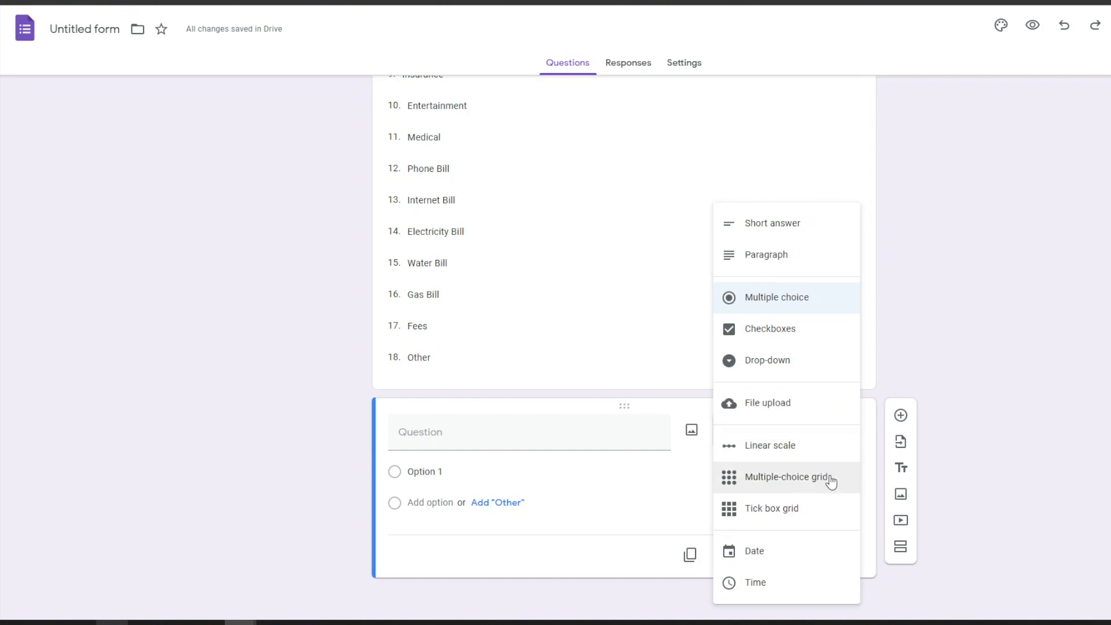
left_click(821, 408)
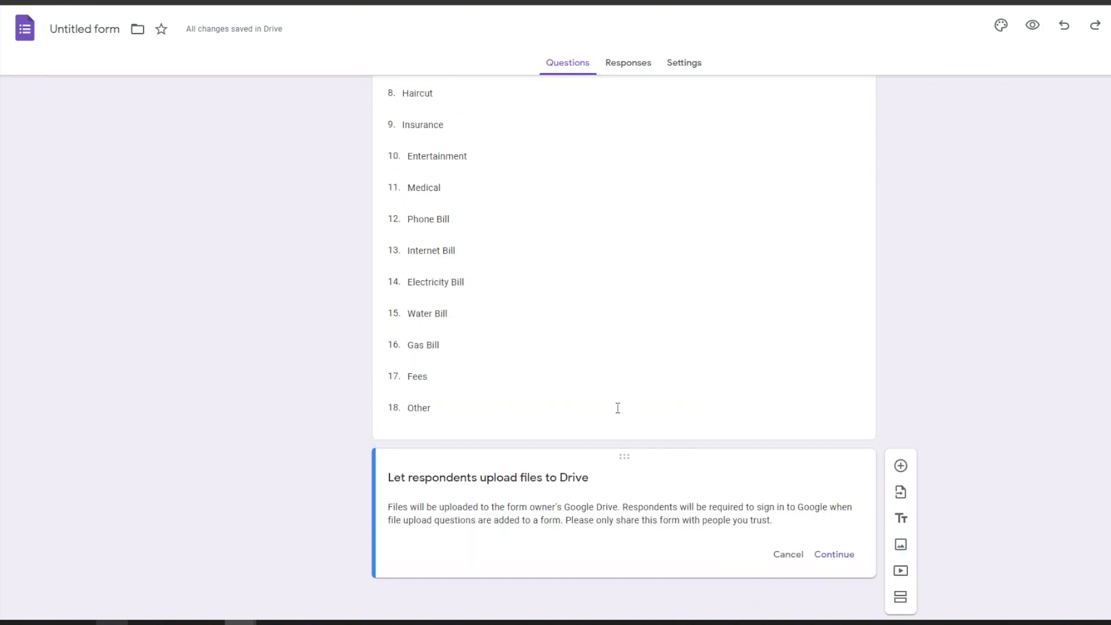
left_click(832, 556)
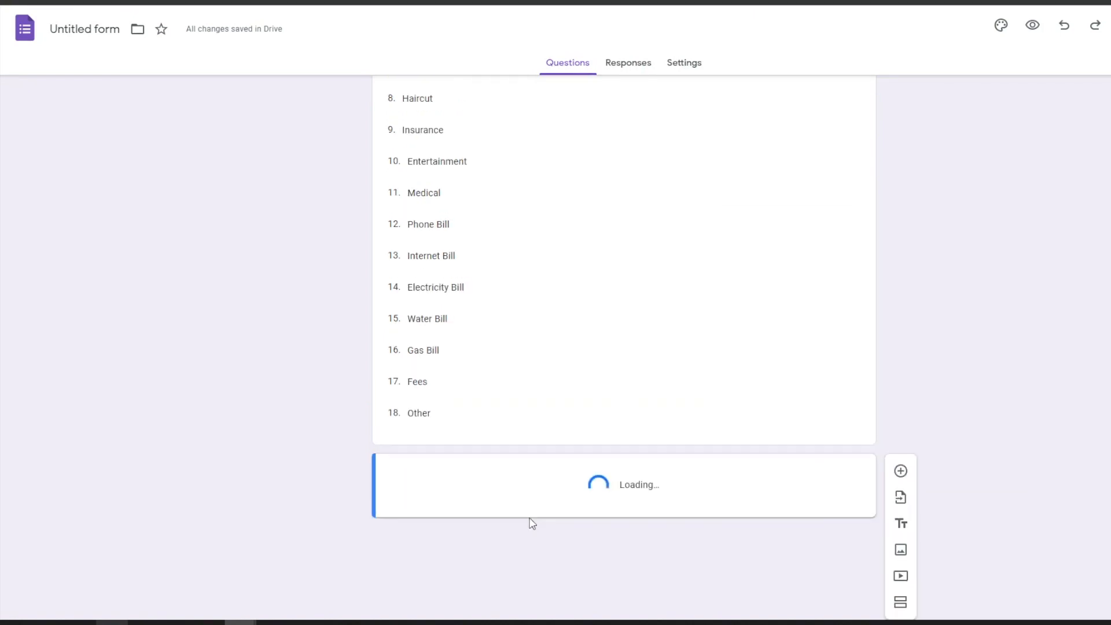
type("Receipt")
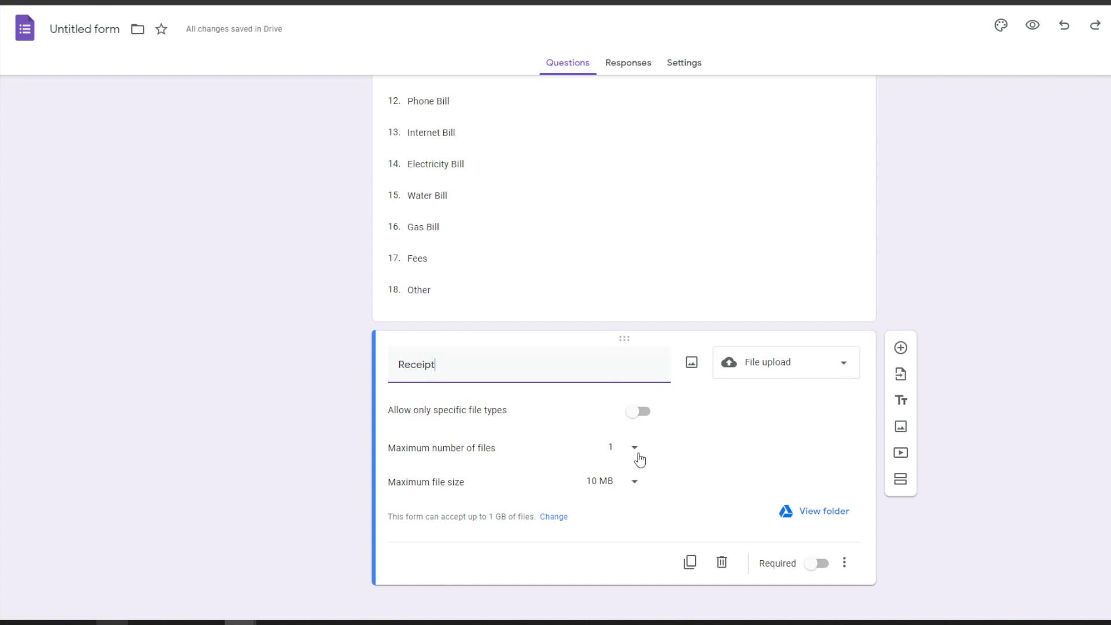
left_click(631, 455)
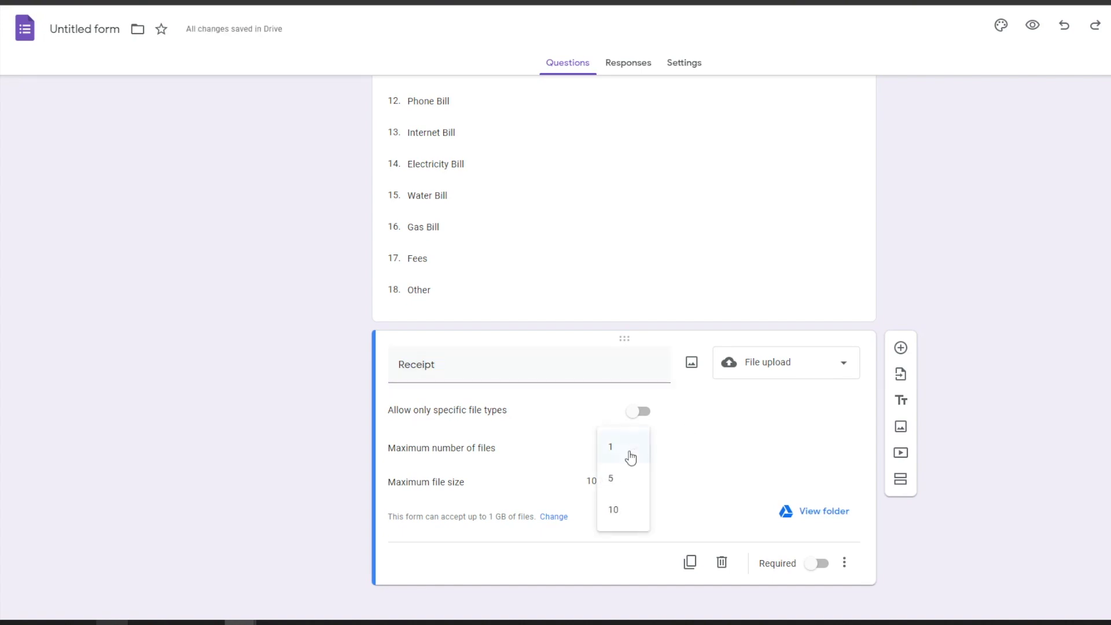
left_click(636, 512)
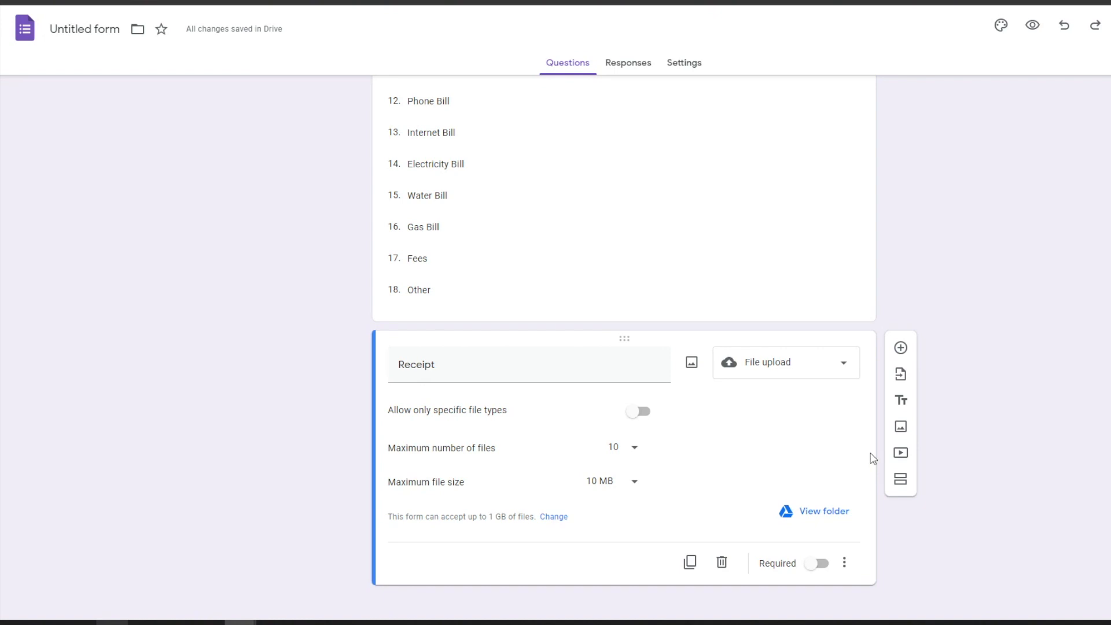
- Add a third section to the form and title it "Income Transaction"
left_click(901, 480)
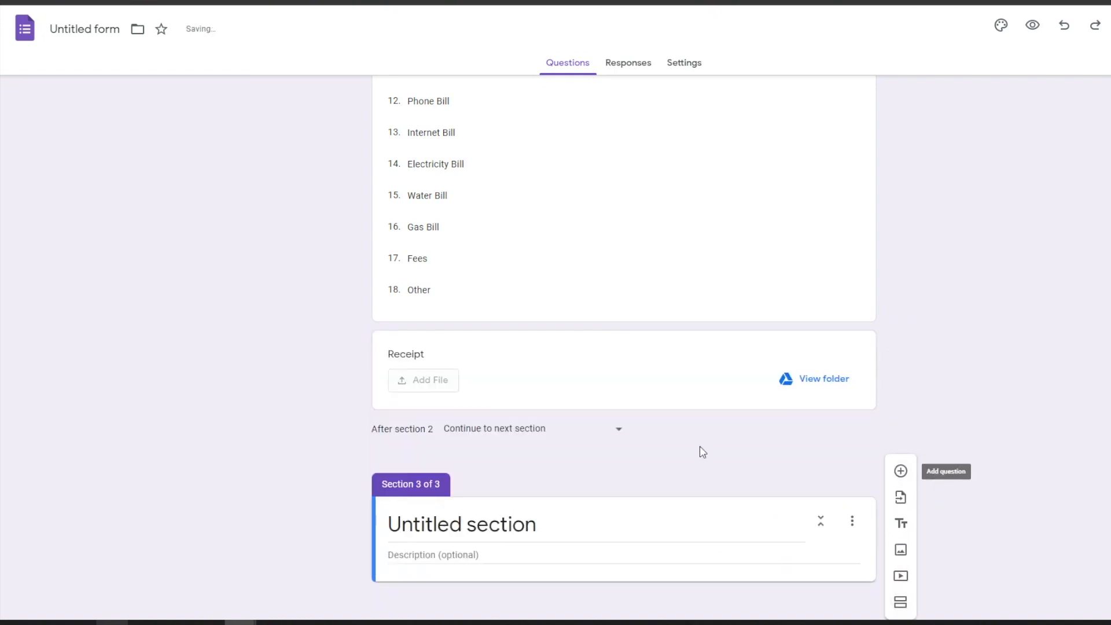
double_click(486, 521)
triple_click(486, 522)
type("Income Transaction")
- Add a required date question titled "Date" to the Income Transaction section
left_click(902, 471)
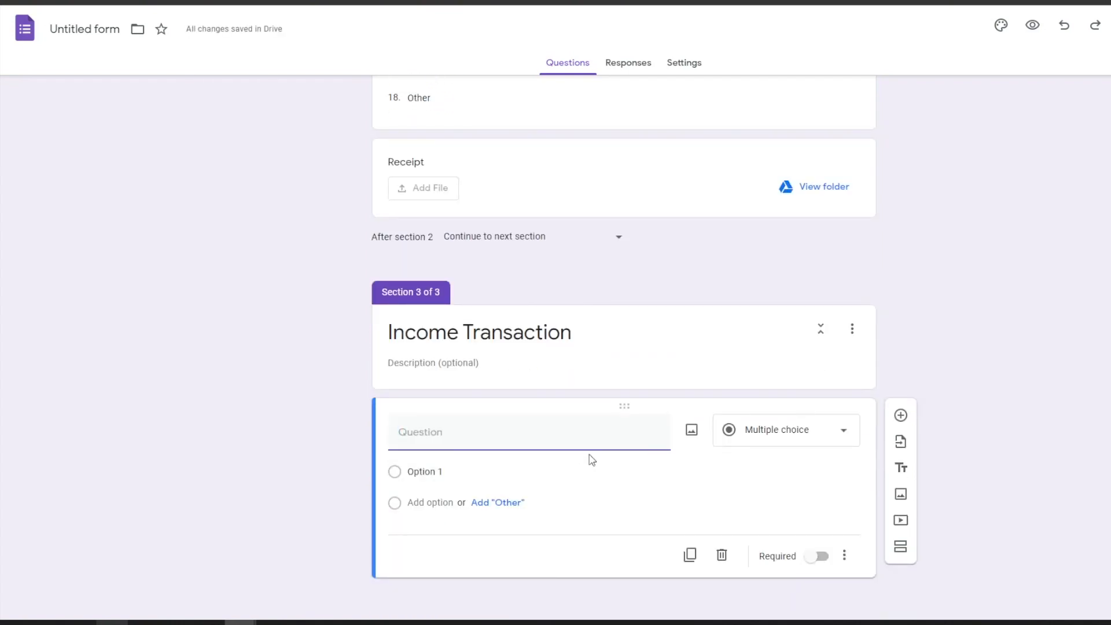
type("Date")
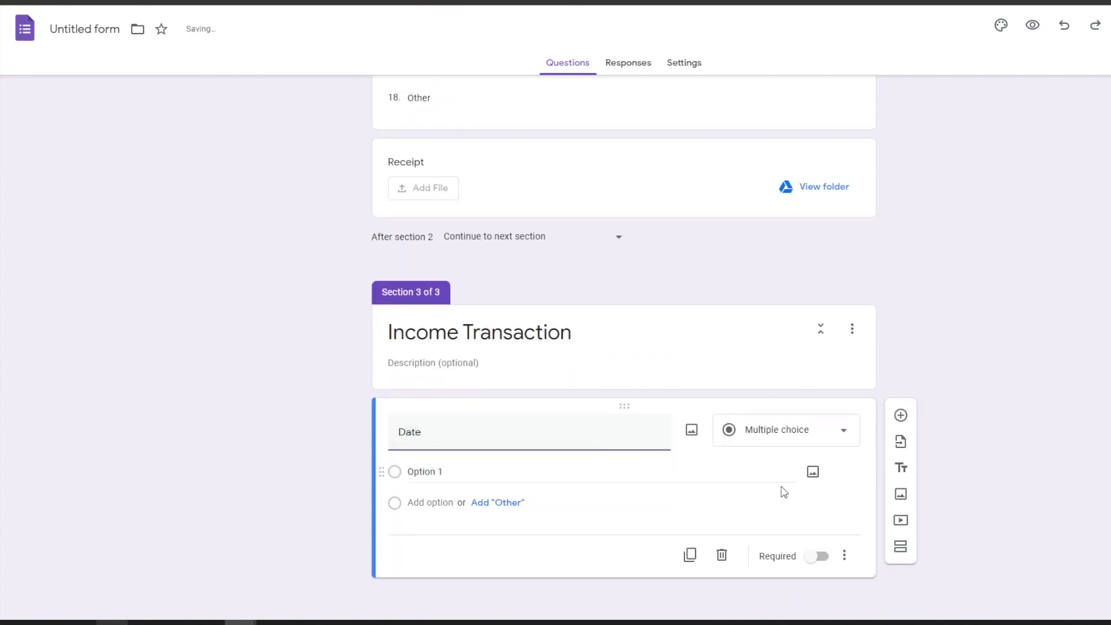
left_click(816, 557)
- Add a required paragraph question titled "Item Description" to the Income Transaction section
left_click(901, 452)
type("Item Description")
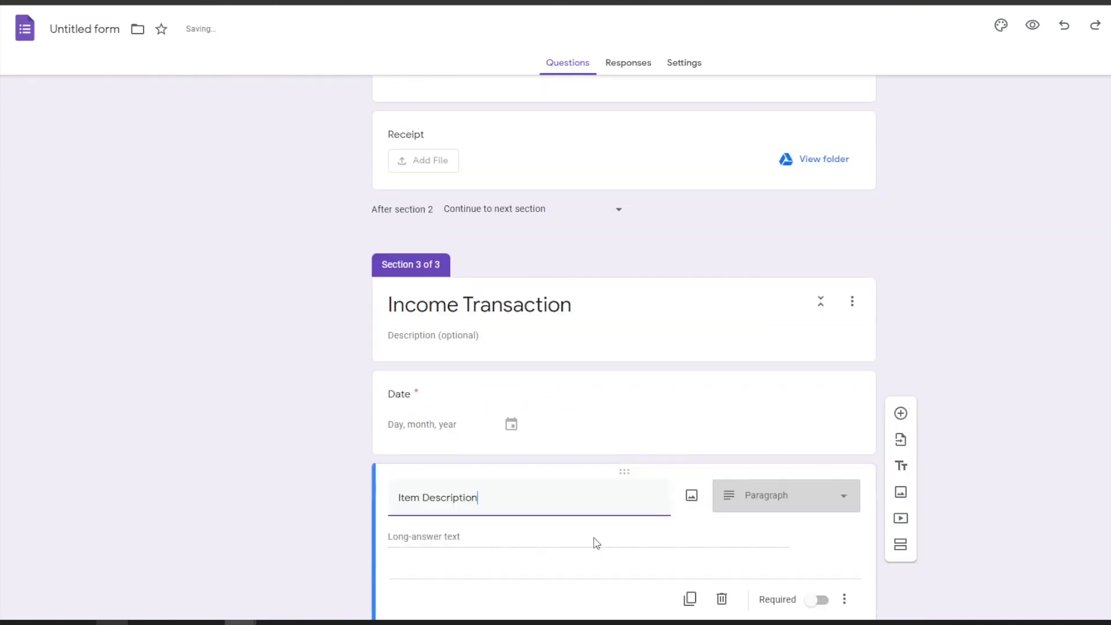
left_click(817, 557)
- Add a required short-answer "Amount" question to the Income Transaction section, with response validation that only accepts a number
left_click(901, 437)
type("Amount")
left_click(844, 556)
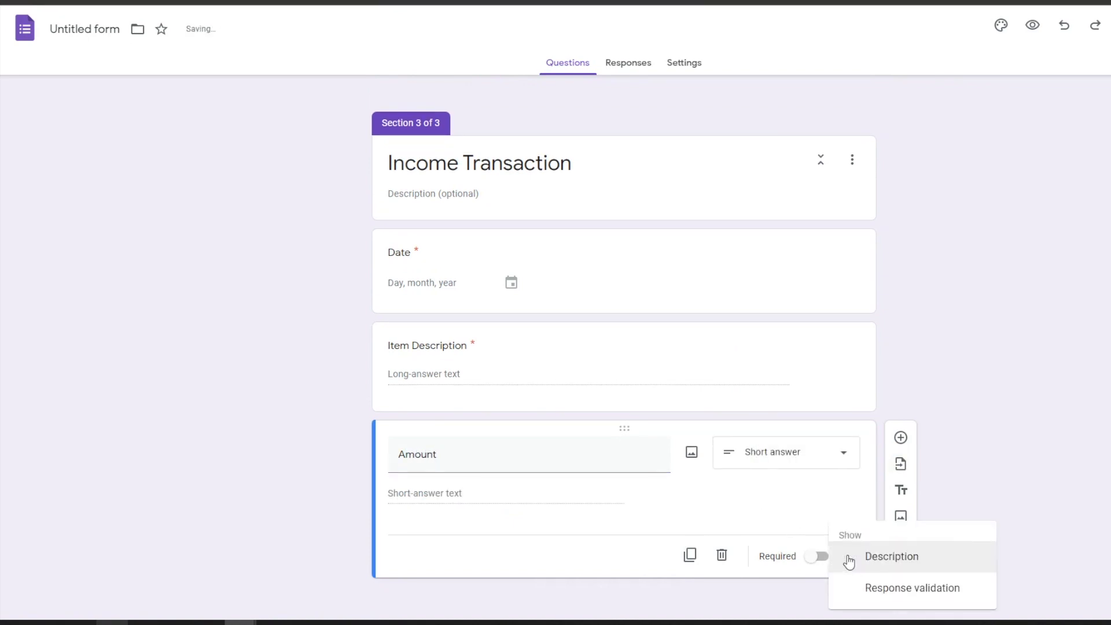
left_click(886, 585)
left_click(608, 546)
left_click(553, 568)
scroll(798, 558, "down", 1)
left_click(814, 557)
- Add a drop-down question titled "Category" to the Income Transaction section
left_click(901, 397)
type("Ca")
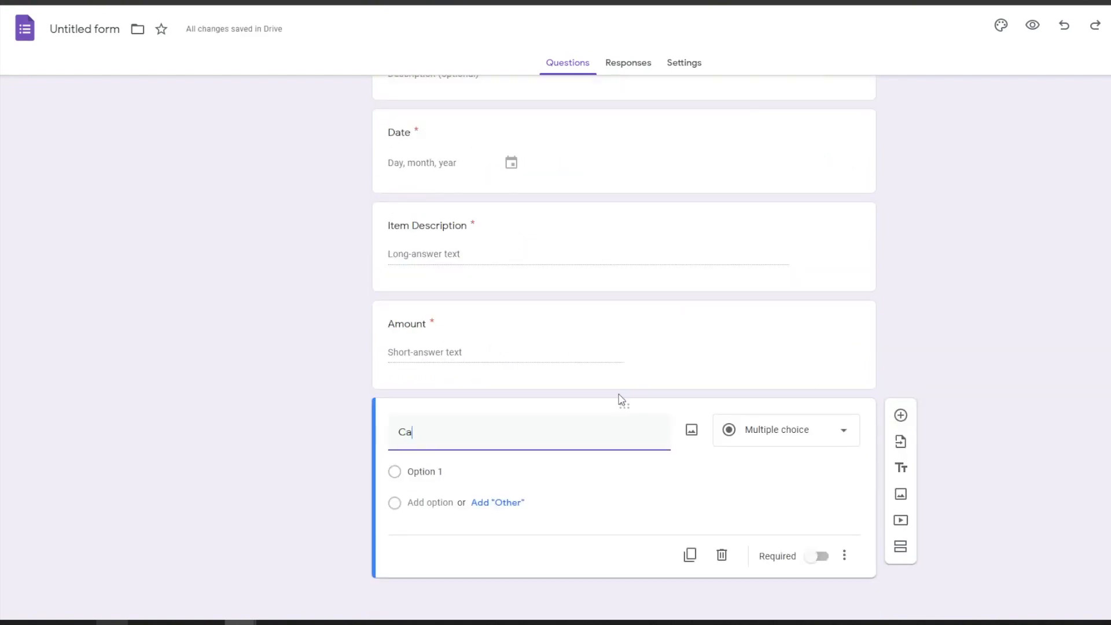
type("tegory")
left_click(786, 430)
left_click(767, 492)
- Give the income Category question the options Salary, Interest, Capital Gains, Dividends, Tips and Other, and make it required
left_click(425, 471)
type("Salary")
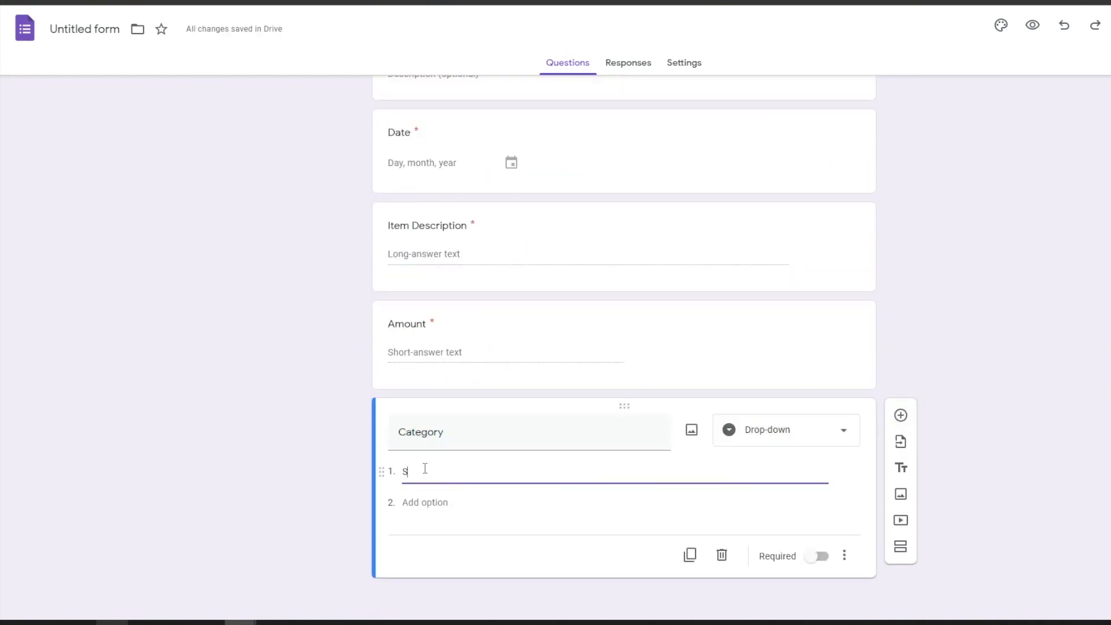
key("Return")
type("Interest")
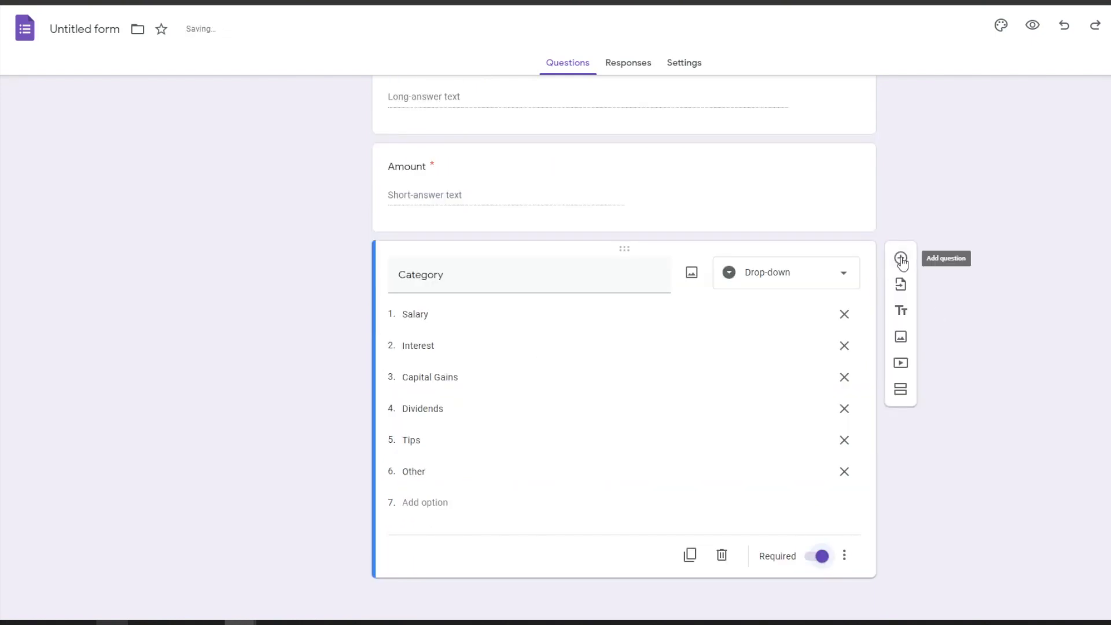
- Add a file upload question titled "File" to the Income Transaction section and change its maximum number of files
left_click(901, 258)
left_click(839, 428)
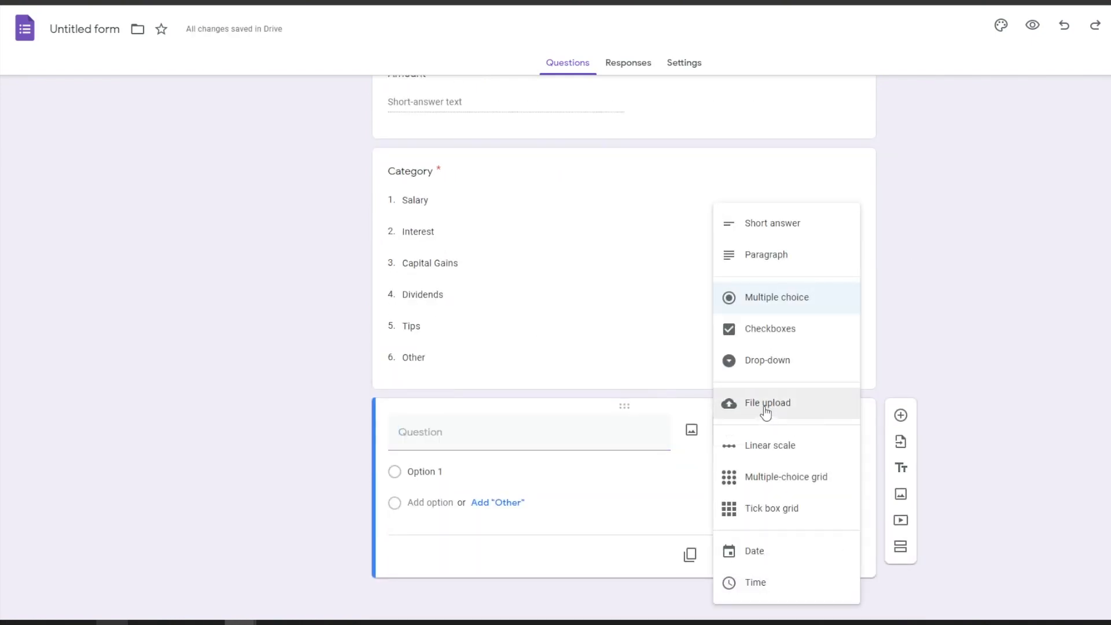
left_click(786, 411)
type("File")
left_click(609, 489)
left_click(622, 546)
- Route the Income option of the Type question to section 3 (Income Transaction)
scroll(767, 486, "up", 3)
scroll(768, 486, "up", 20)
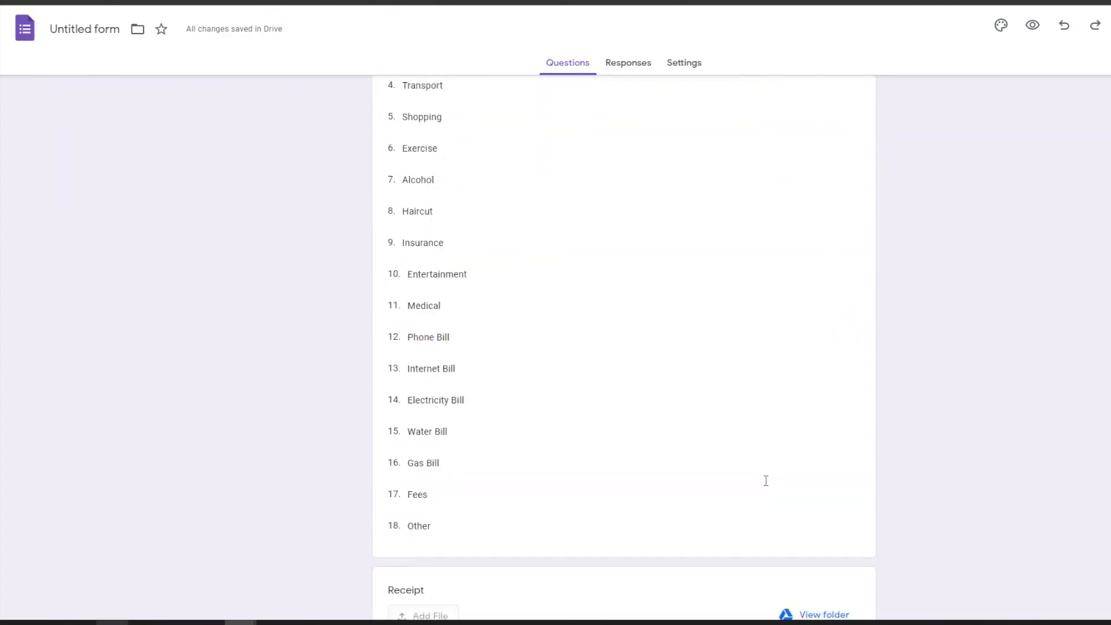
scroll(767, 487, "up", 3)
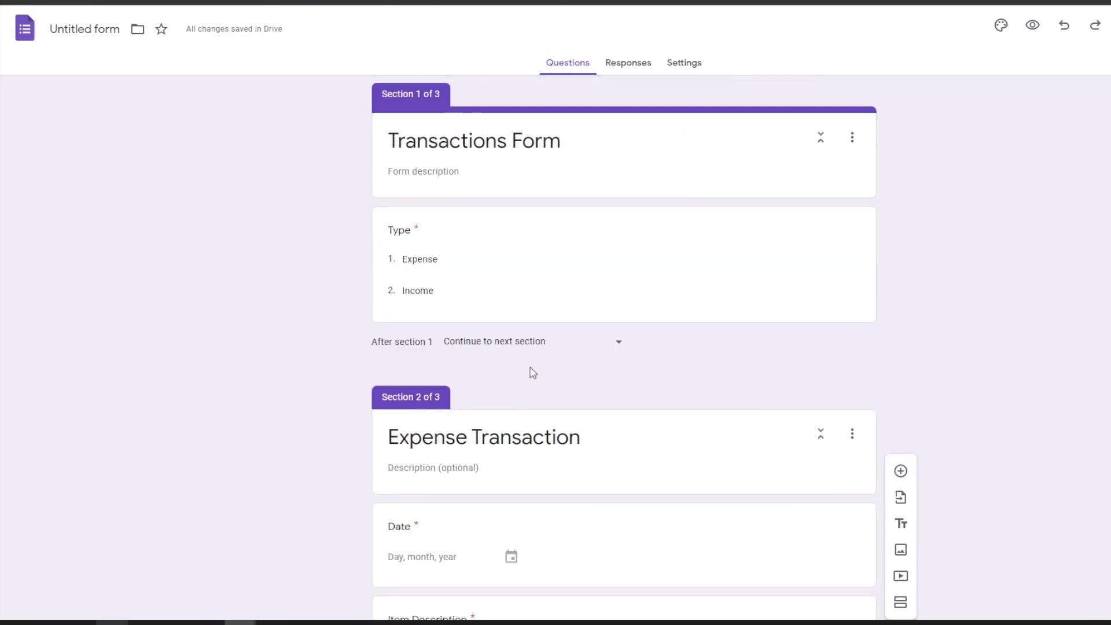
left_click(655, 296)
left_click(744, 315)
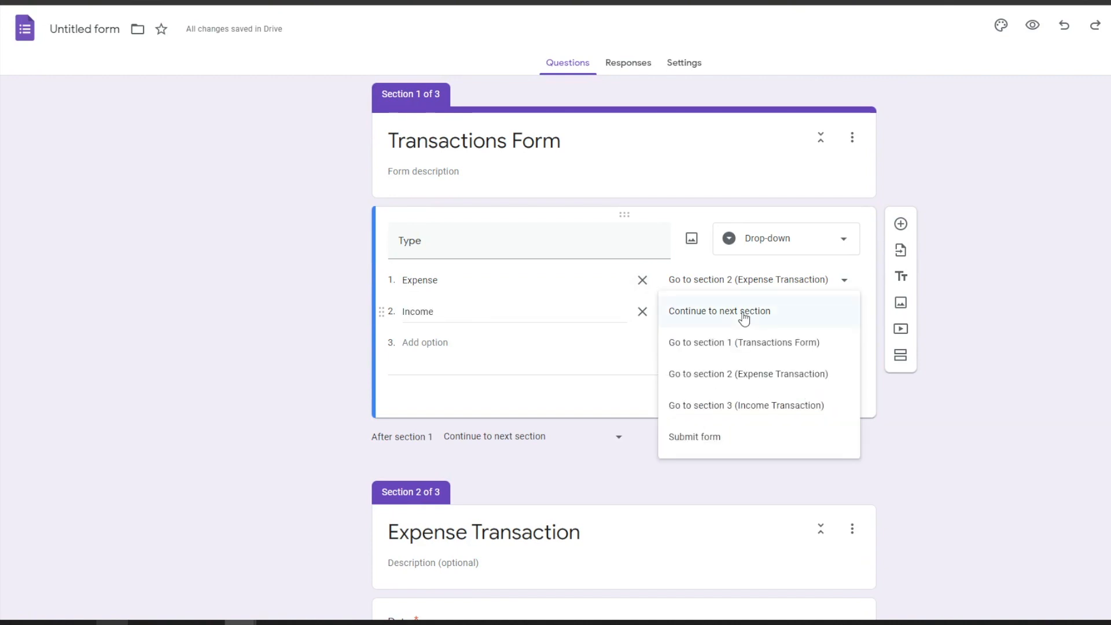
left_click(751, 411)
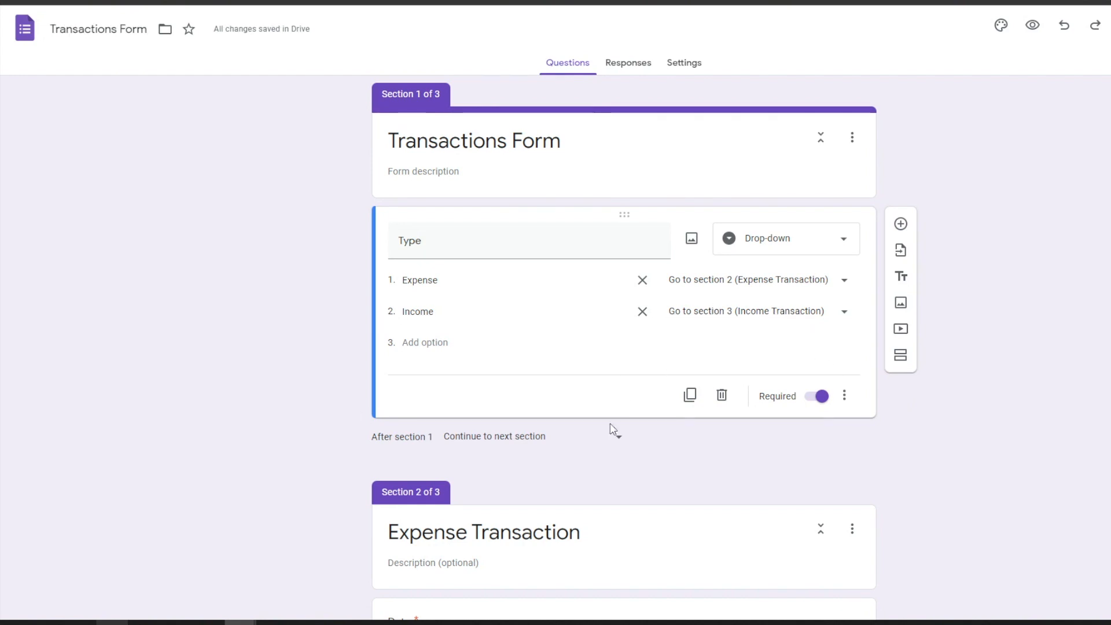
- Set the form to submit after section 2, the Expense Transaction section, instead of continuing to the next section
scroll(352, 441, "down", 3)
scroll(352, 442, "down", 15)
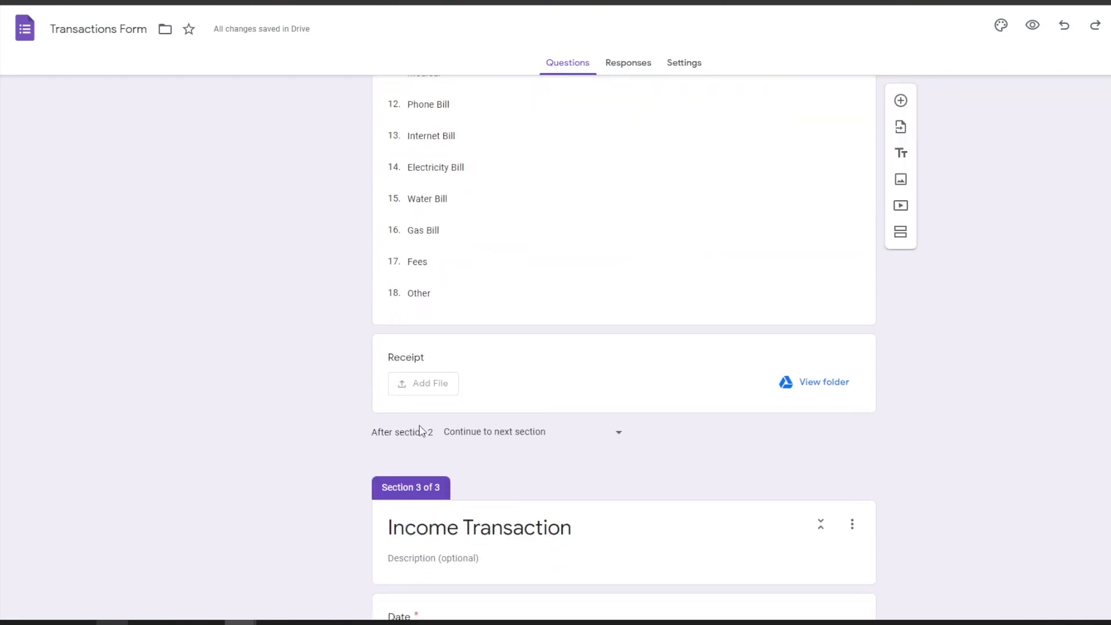
left_click(559, 431)
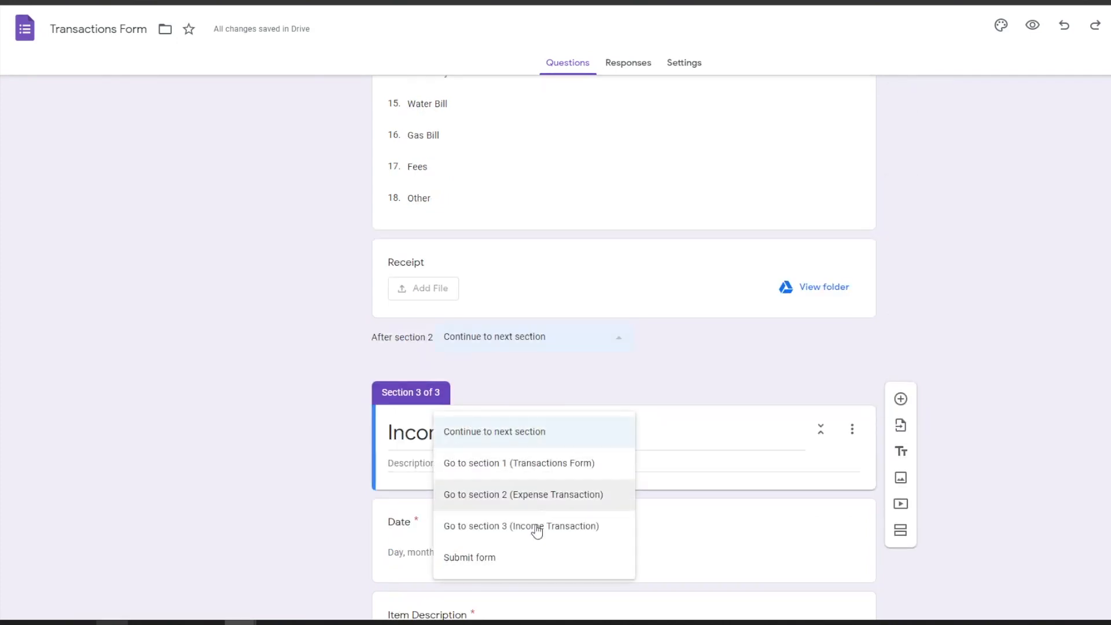
left_click(487, 560)
scroll(405, 347, "down", 9)
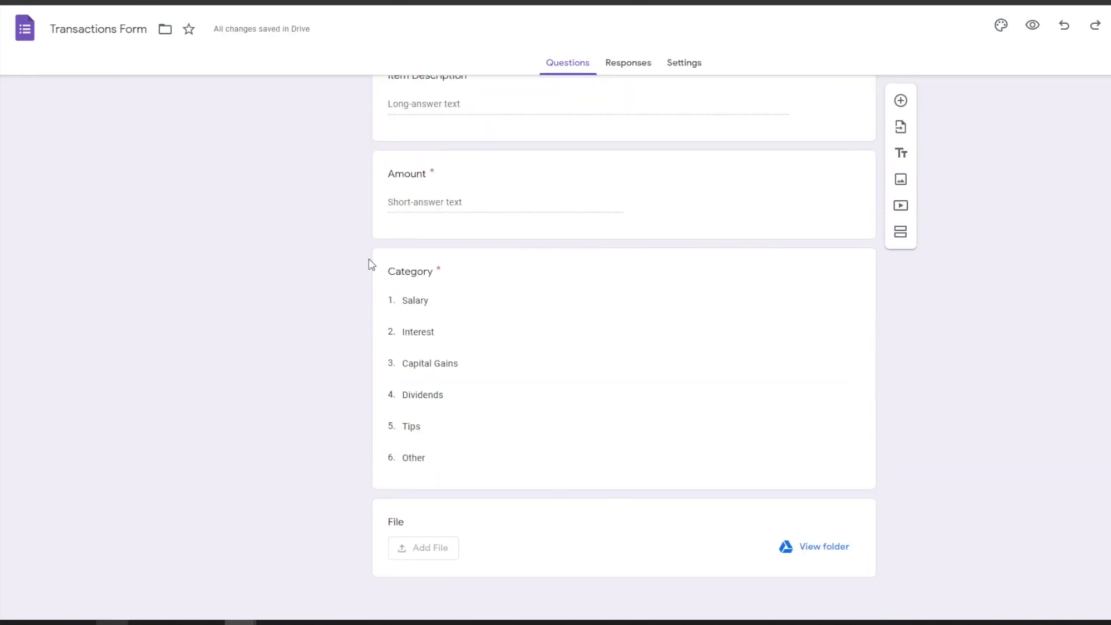
- Preview the form with the Expense type and check the Expense Transaction questions and category options
scroll(372, 265, "up", 15)
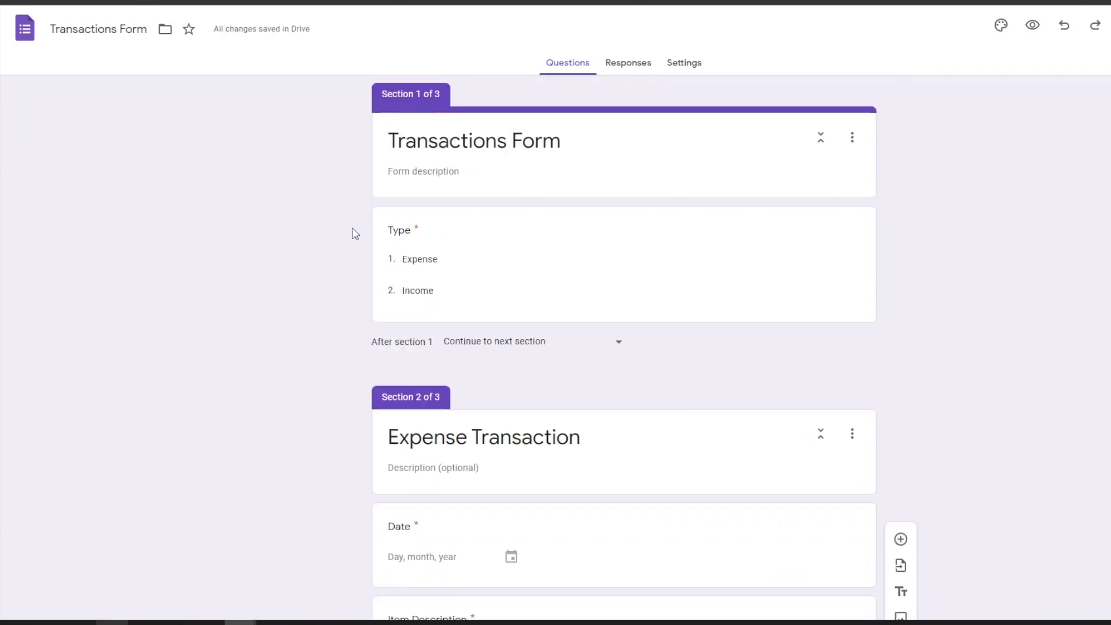
left_click(1034, 26)
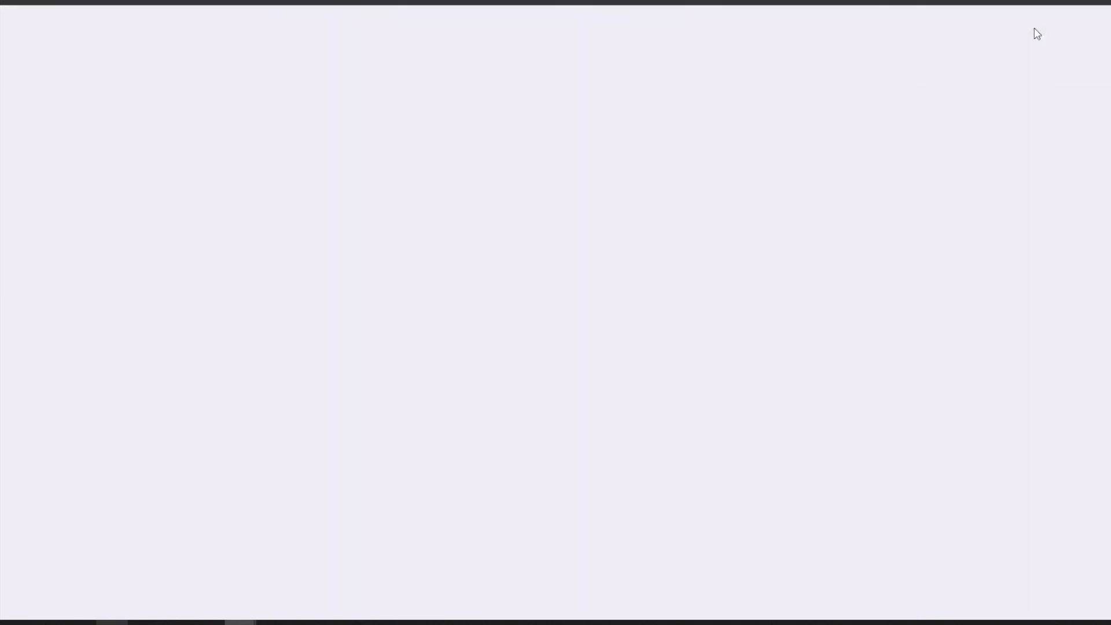
left_click(534, 237)
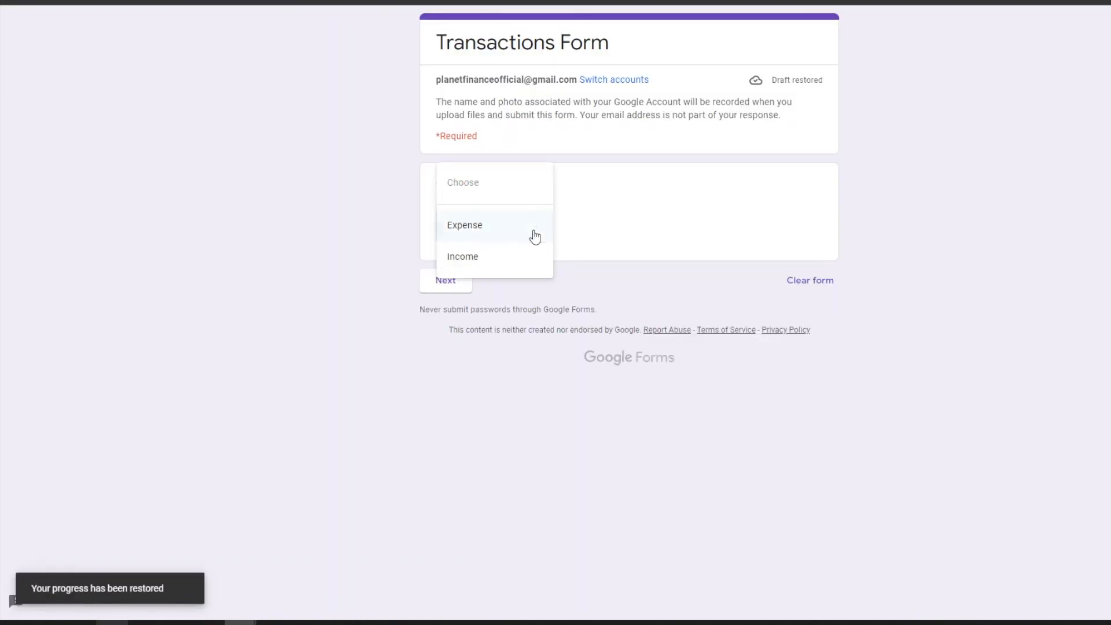
left_click(515, 231)
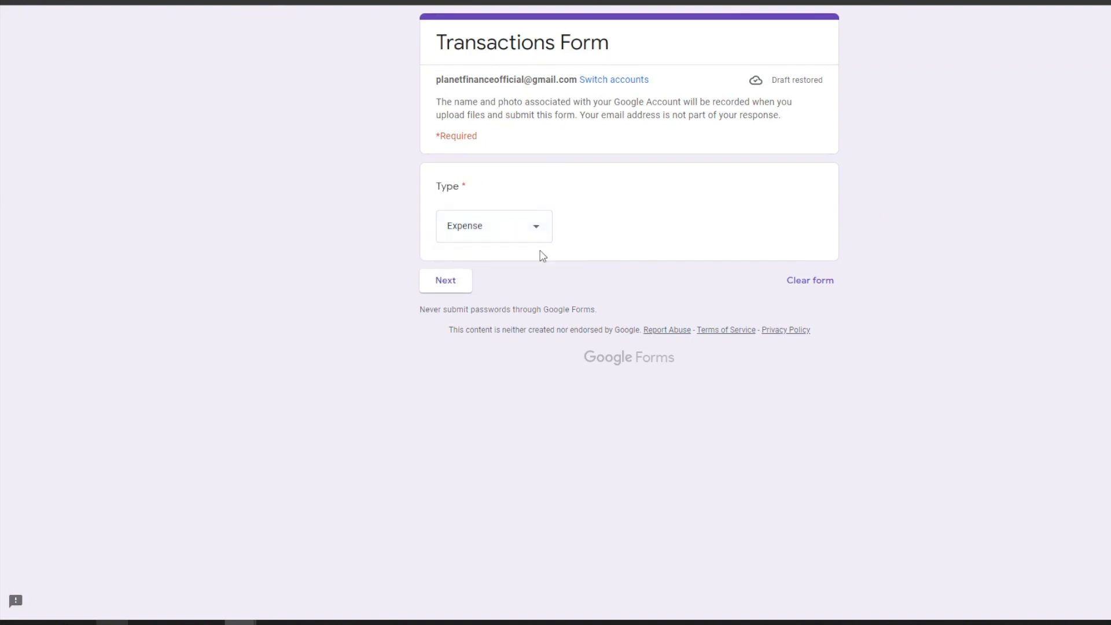
left_click(451, 282)
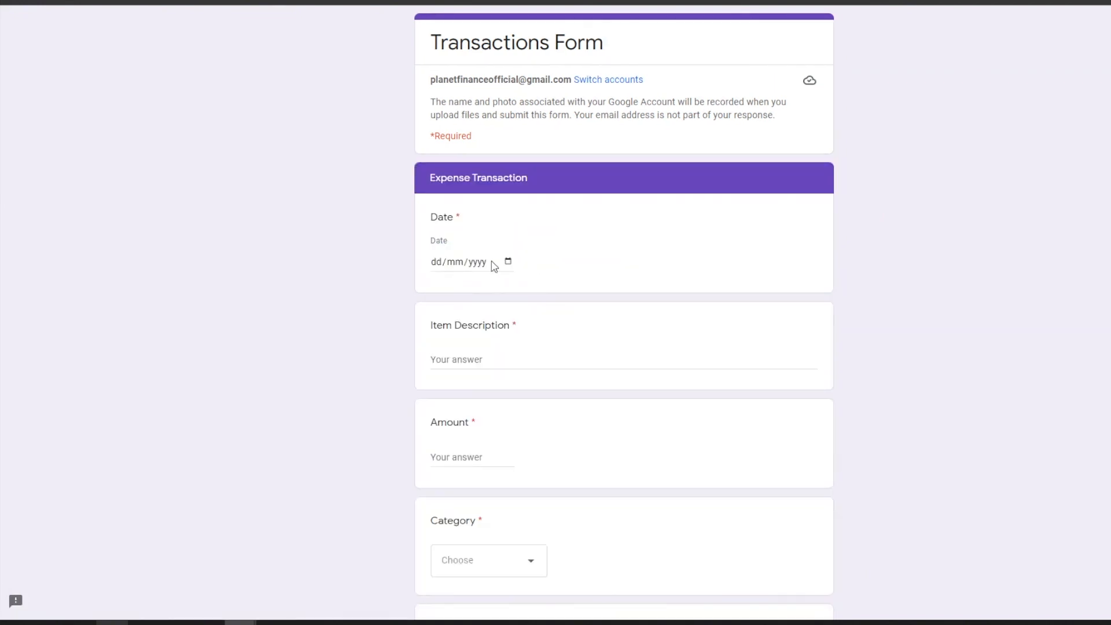
scroll(521, 286, "down", 3)
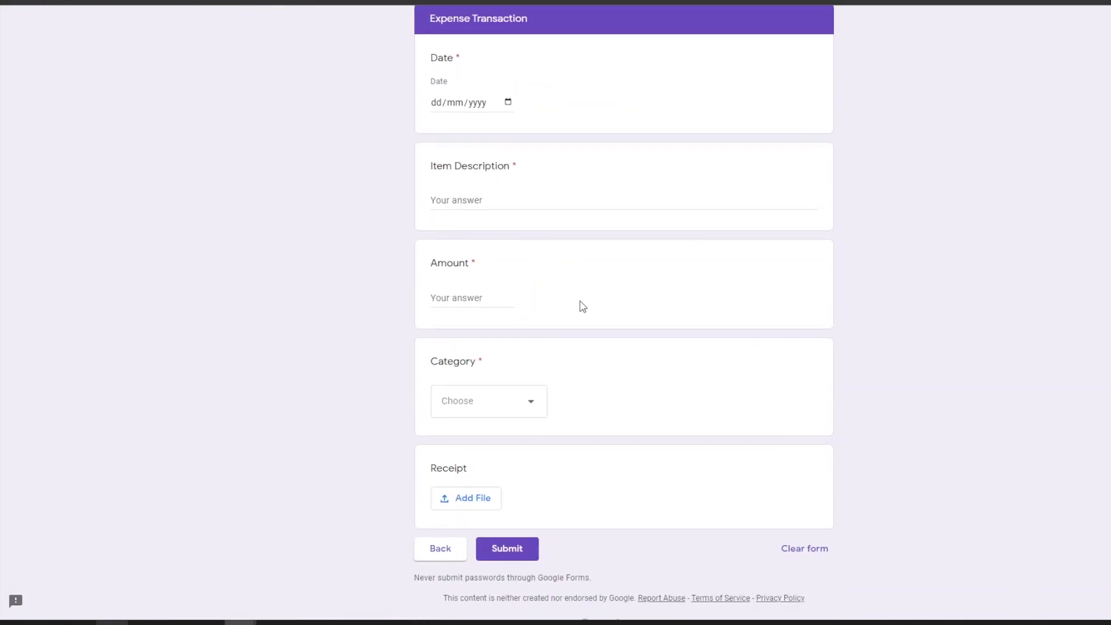
scroll(544, 324, "down", 1)
left_click(508, 382)
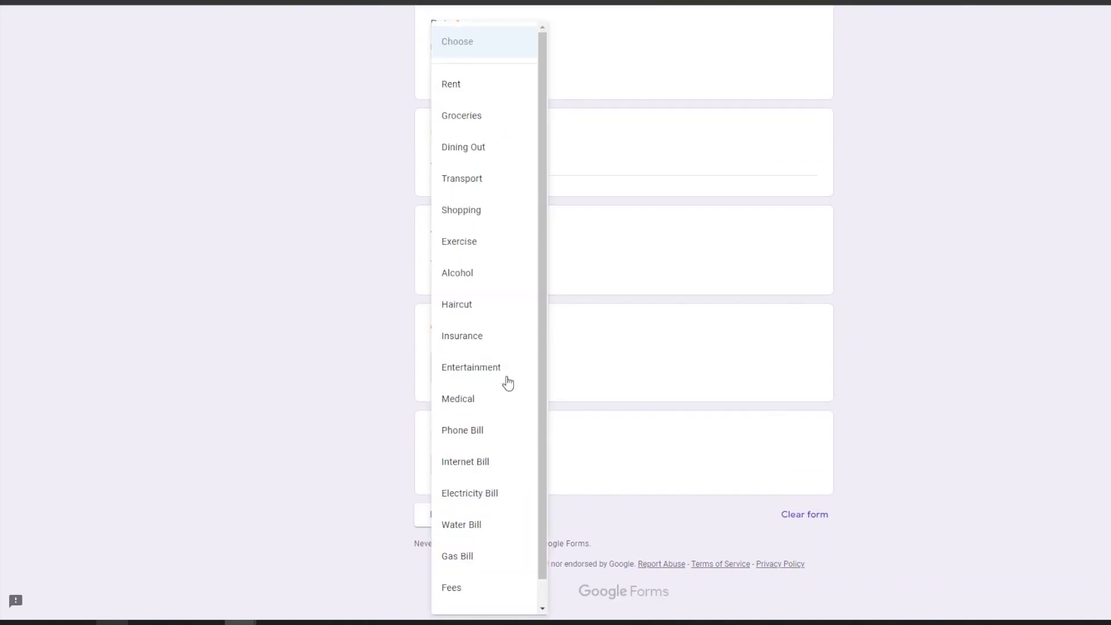
left_click(621, 382)
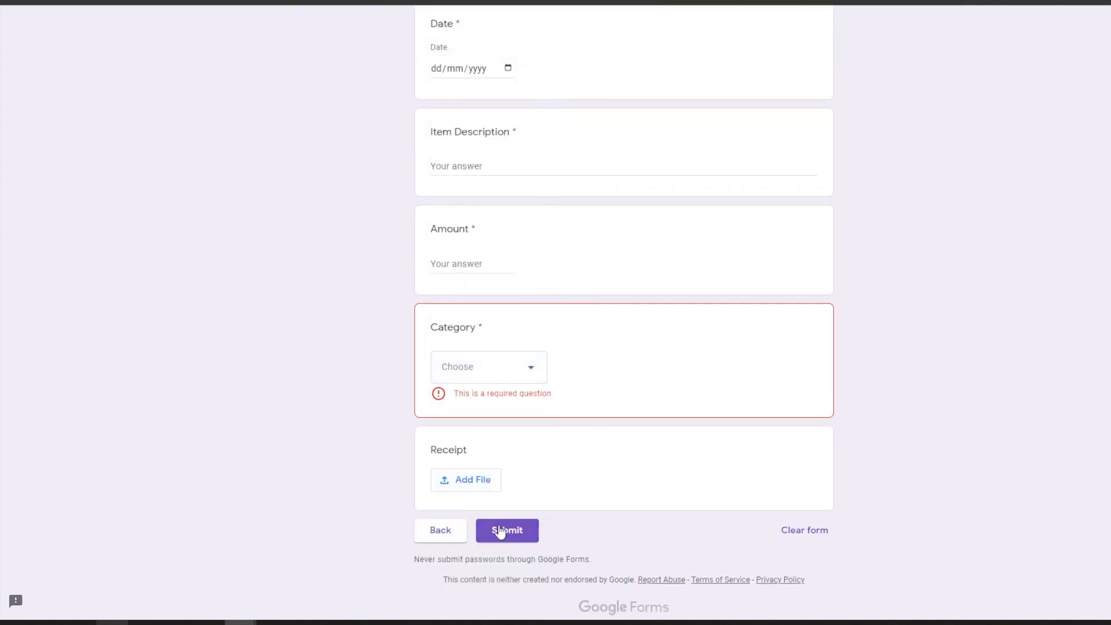
- Go back to the preview's first section, clear the form's answers, and return to the form editor
left_click(442, 530)
left_click(809, 280)
left_click(717, 350)
key("ctrl+shift+Tab")
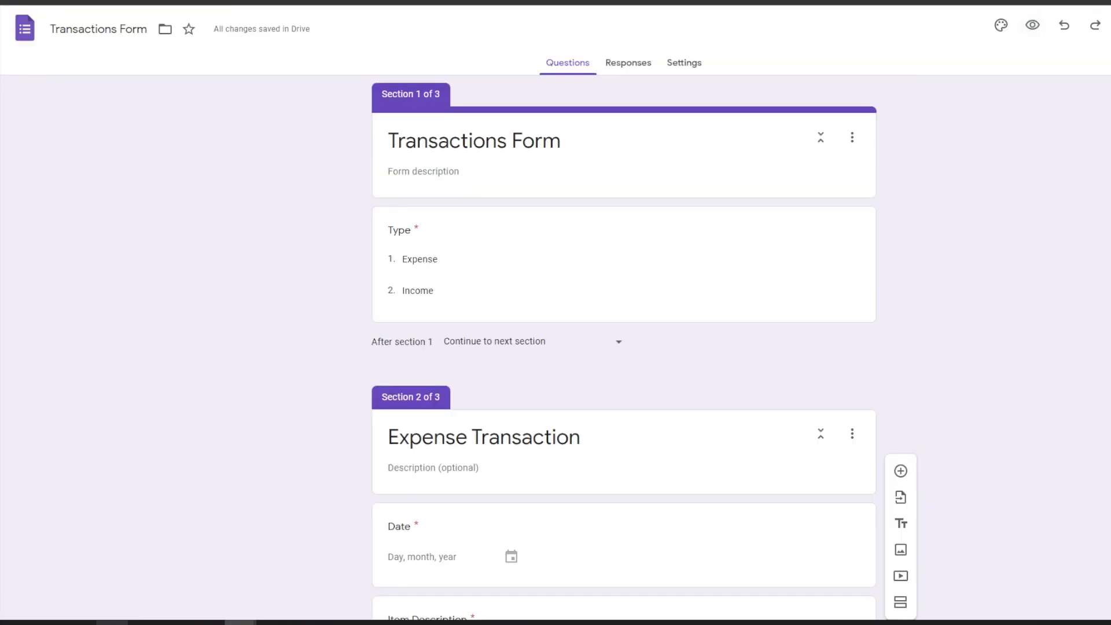
- Allow respondents to edit their responses after submitting in the form's response settings
left_click(684, 62)
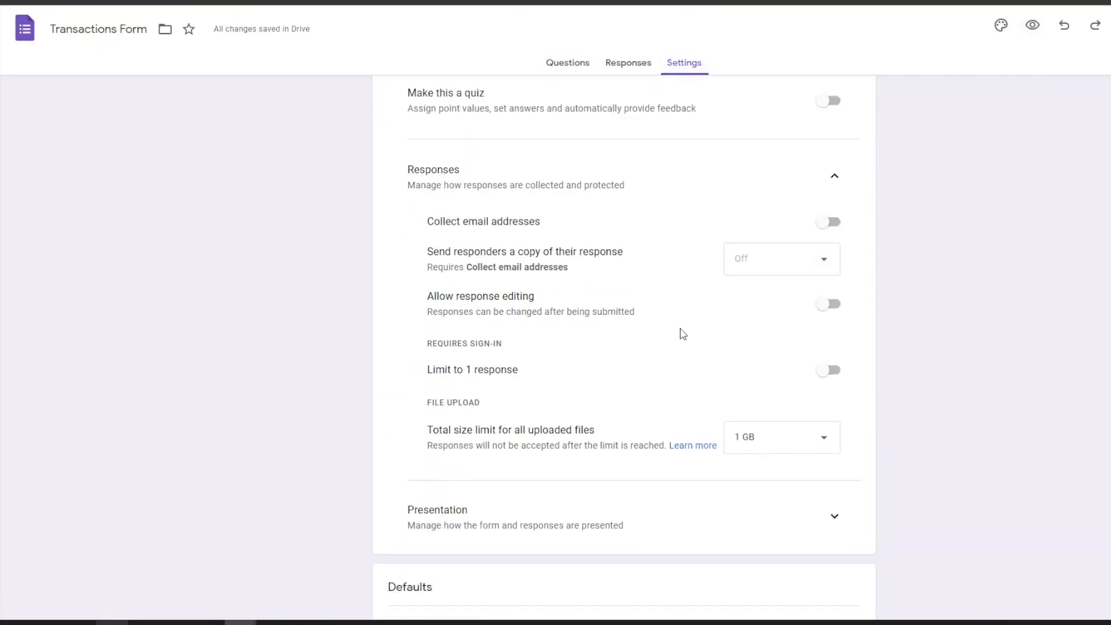
scroll(651, 345, "down", 1)
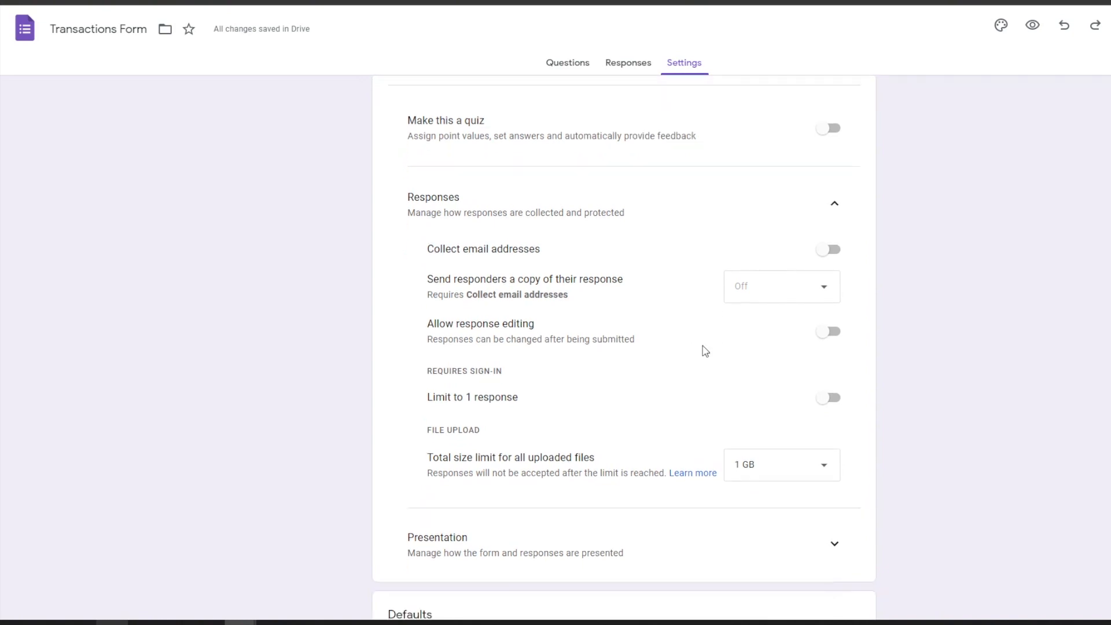
left_click(836, 340)
scroll(817, 495, "up", 1)
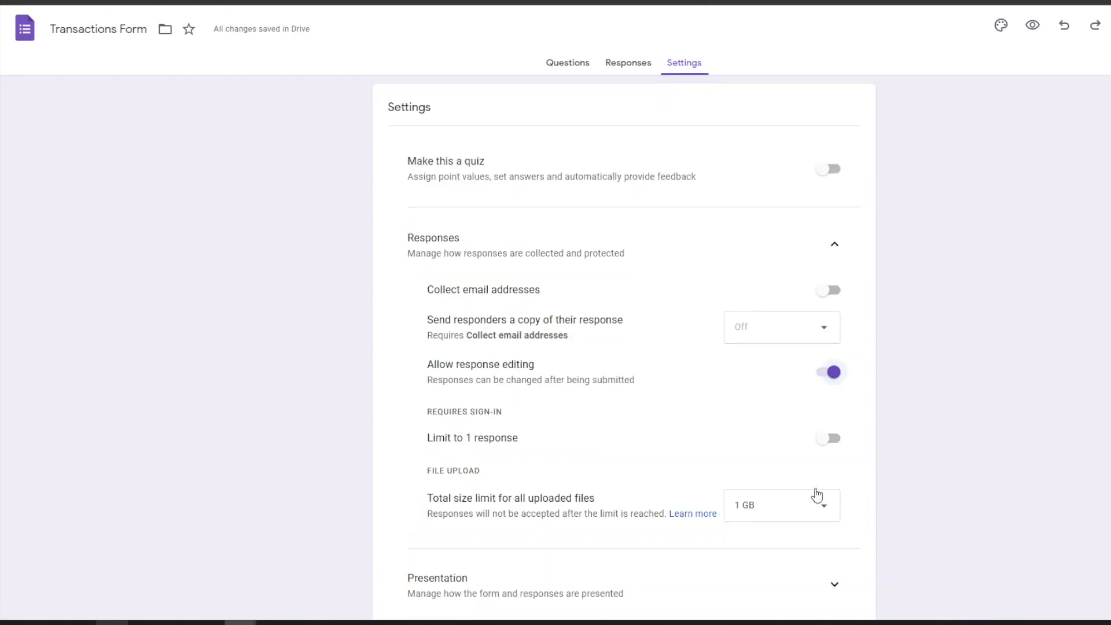
- Create a new spreadsheet named "Planet Finance Budget Tracker 2G" as the form's response destination and open it in Google Sheets
left_click(621, 67)
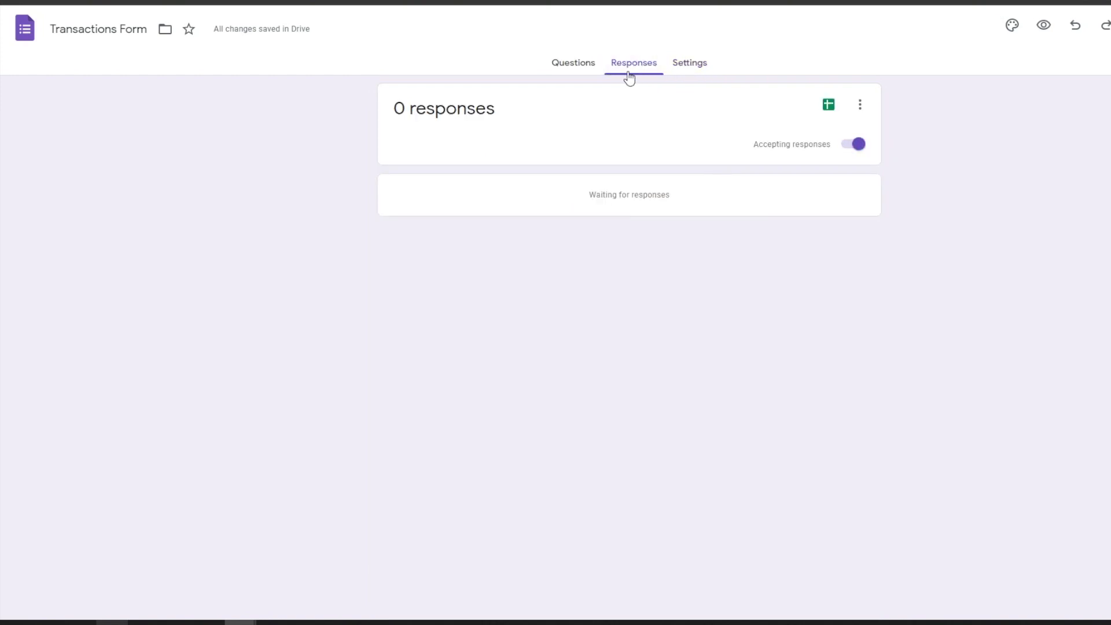
left_click(860, 107)
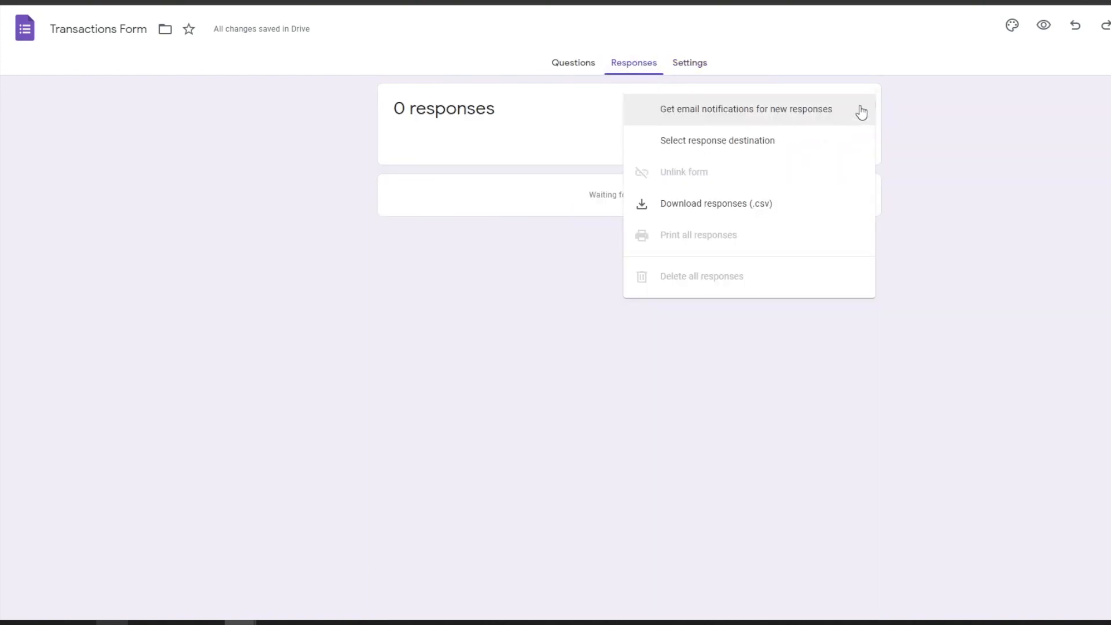
left_click(737, 152)
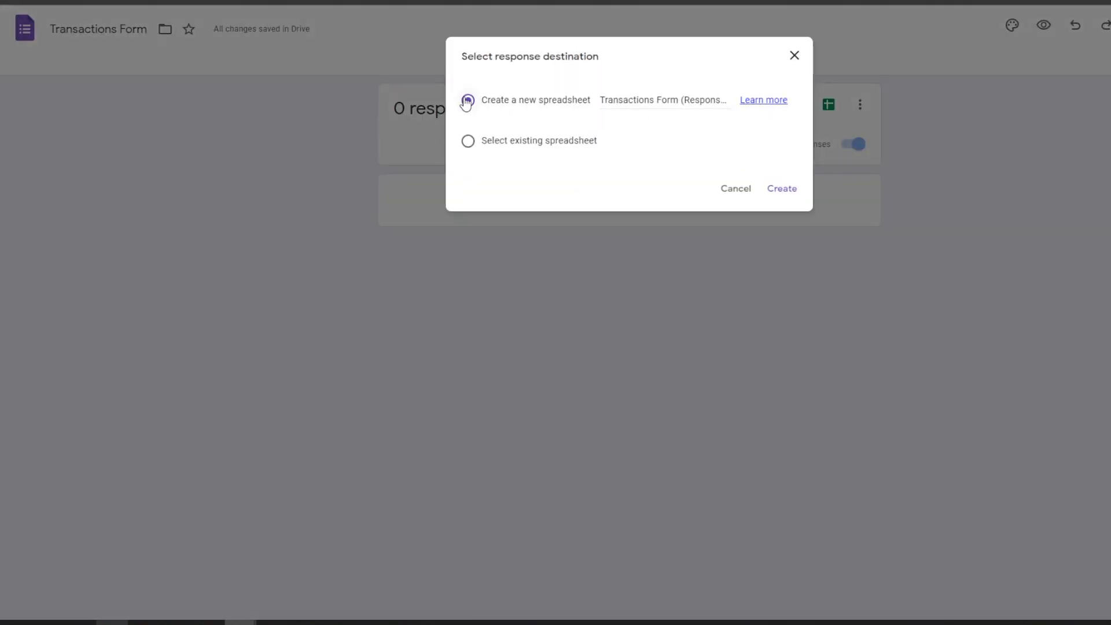
left_click(655, 103)
type("Planet Finance Budget Tracker 20")
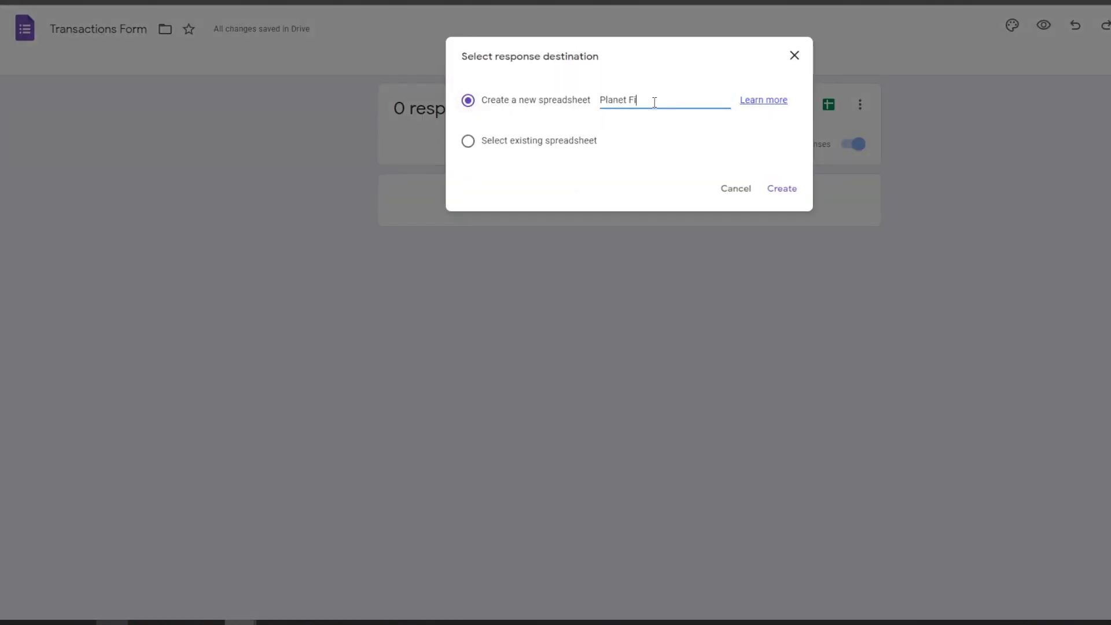
left_click(777, 189)
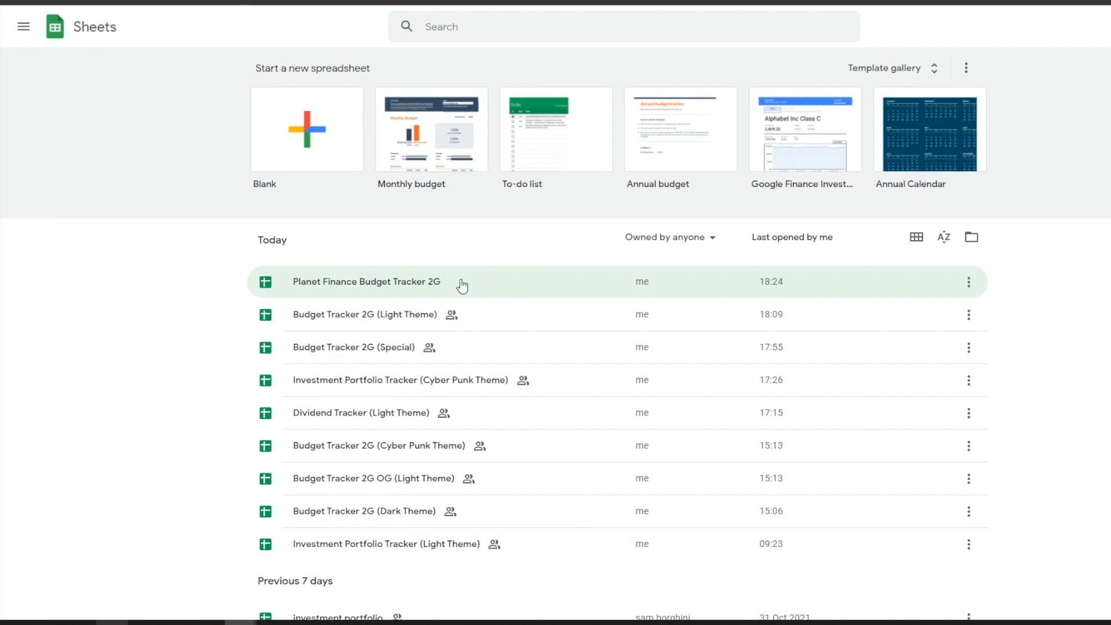
left_click(461, 284)
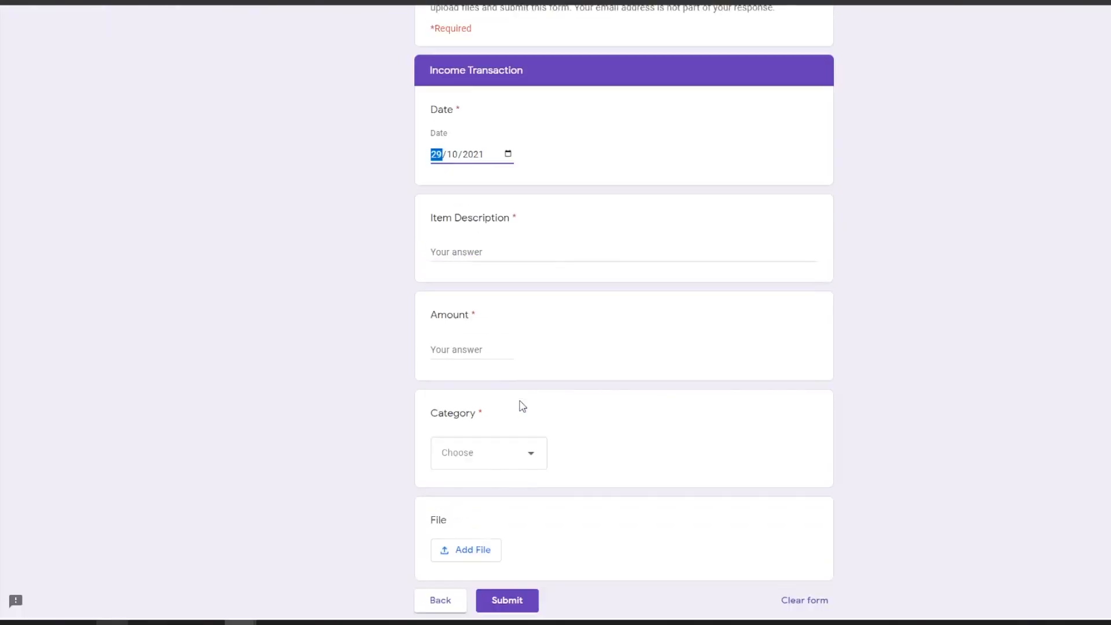
- Complete the income transaction response with item description Salary, amount 1250 and category Salary, and submit it
left_click(475, 263)
type("1250")
left_click(504, 365)
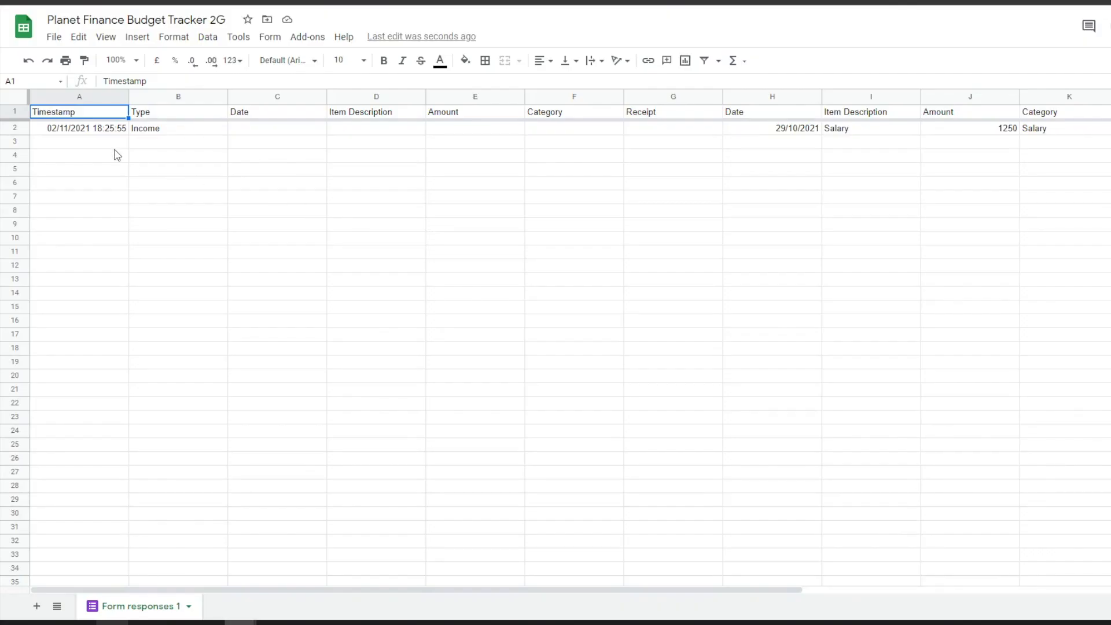
- Examine how the submitted income response fills the type, date and category columns of row 2 in the responses sheet
left_click(18, 128)
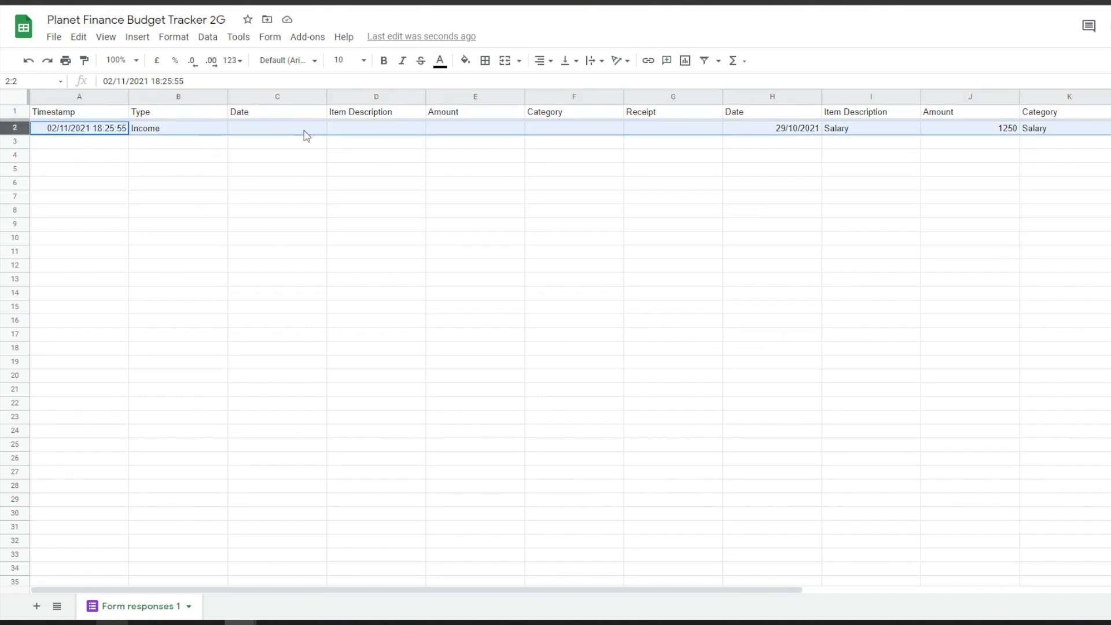
left_click(732, 130)
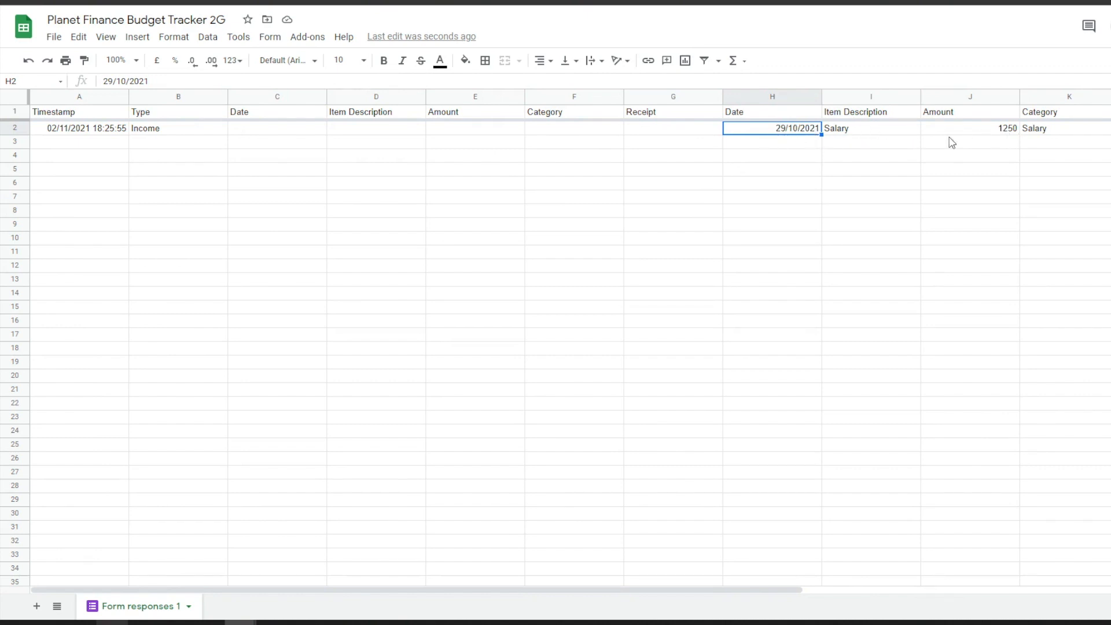
left_click(1045, 135)
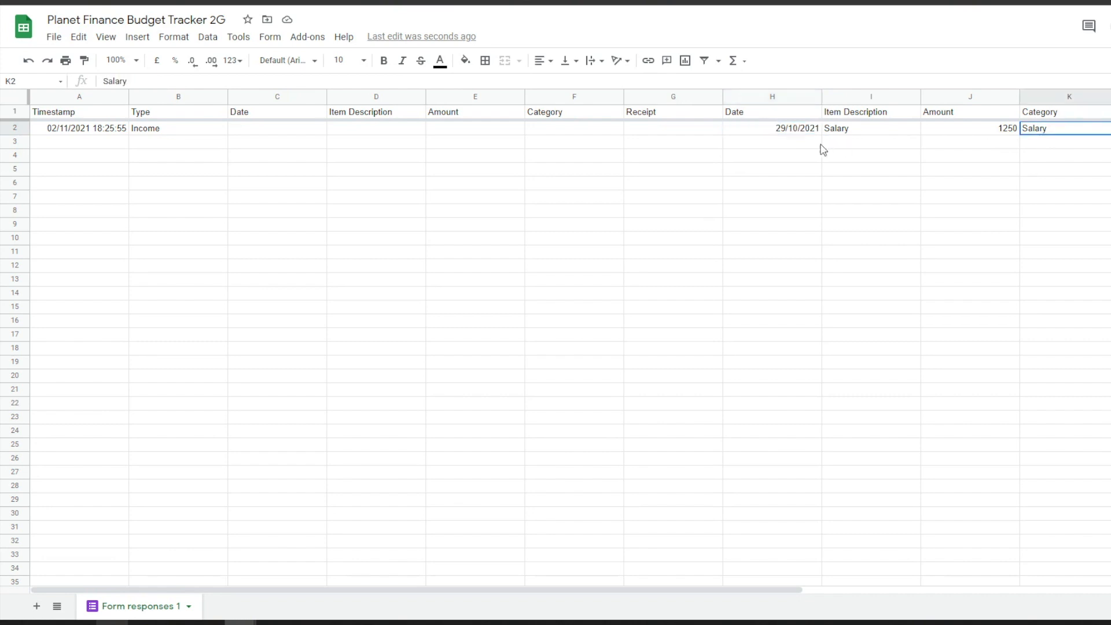
left_click(763, 136)
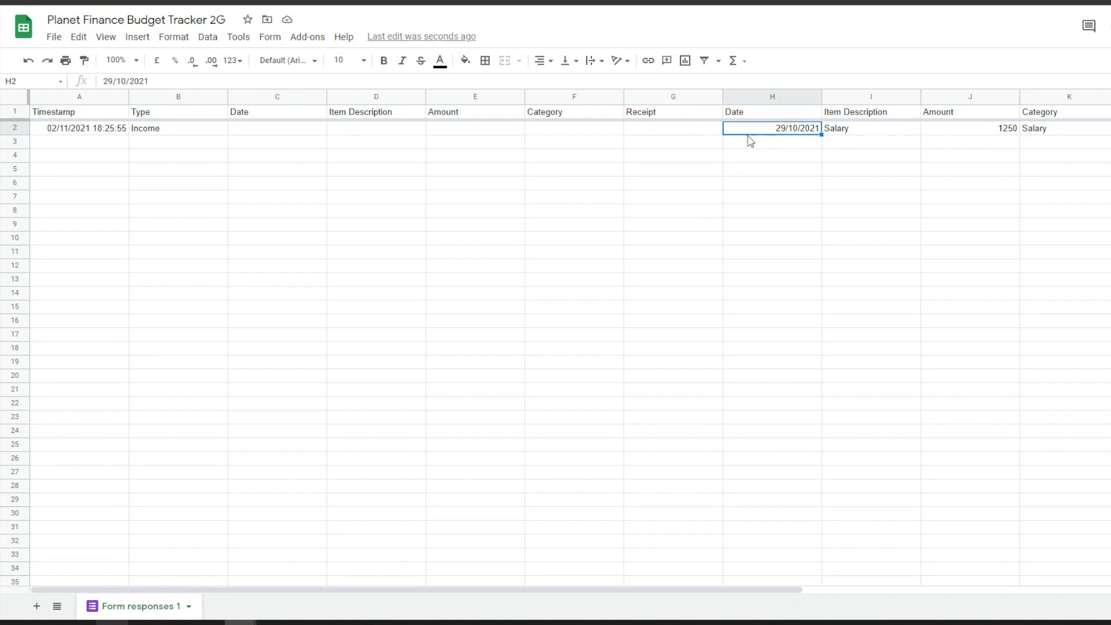
left_click(185, 134)
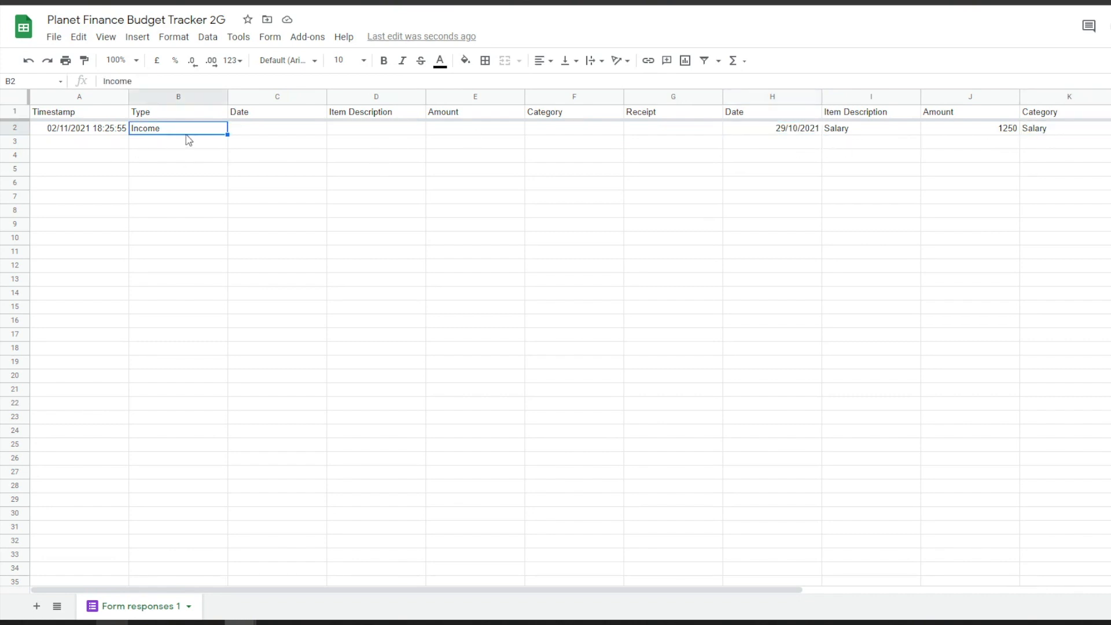
left_click(100, 143)
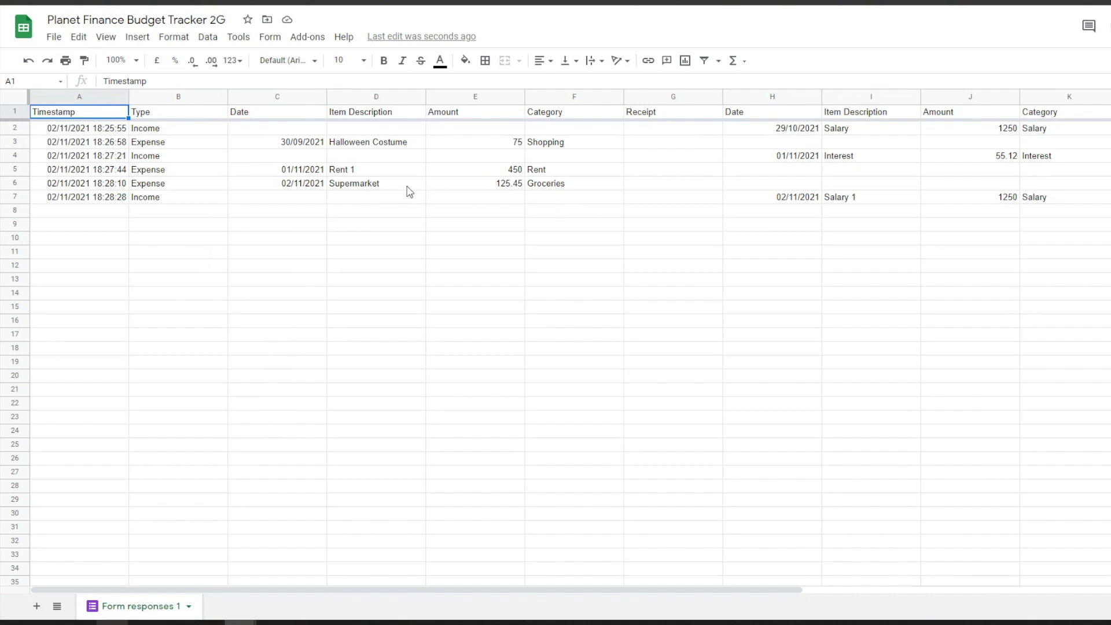
- Correct the Halloween Costume expense date in cell C3 to 30/10/2021
left_click(263, 145)
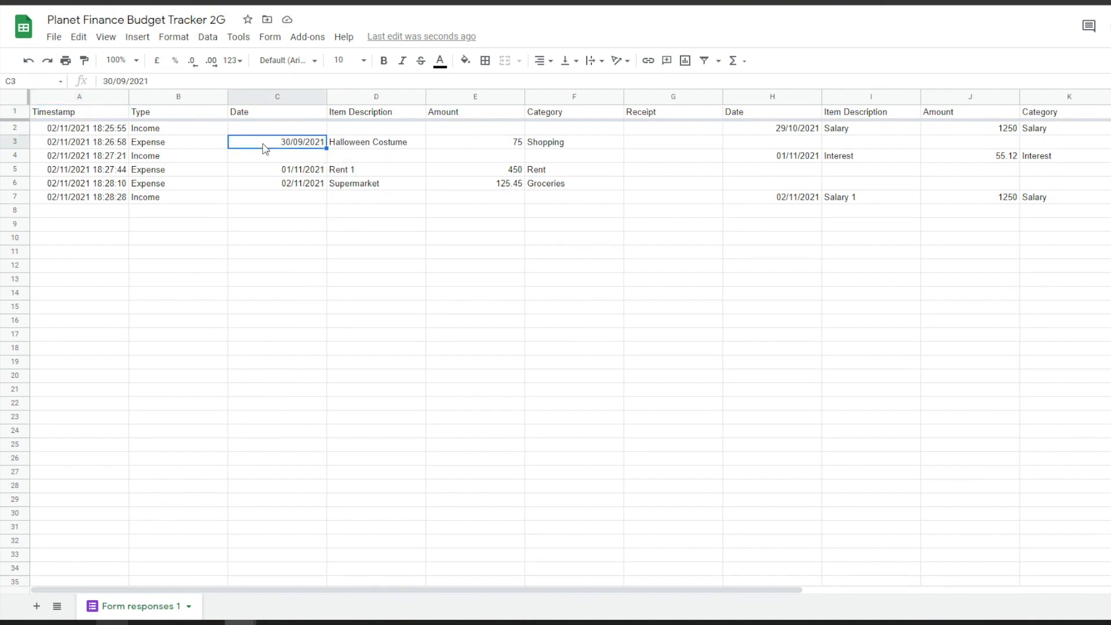
double_click(305, 142)
key("BackSpace")
key("BackSpace")
type("10")
key("Return")
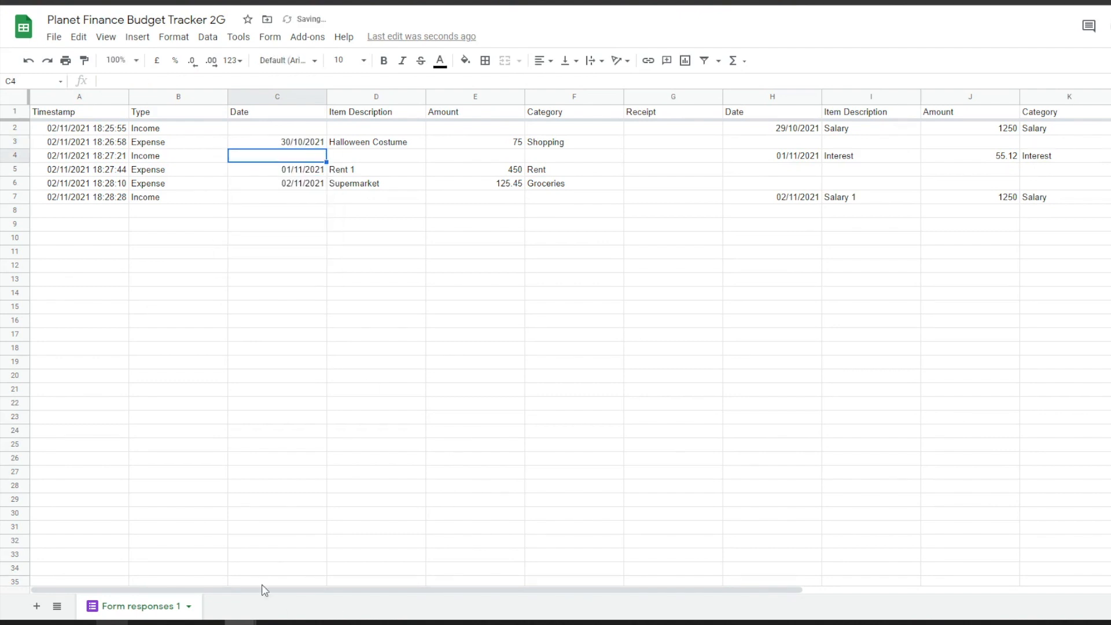
left_click(75, 111)
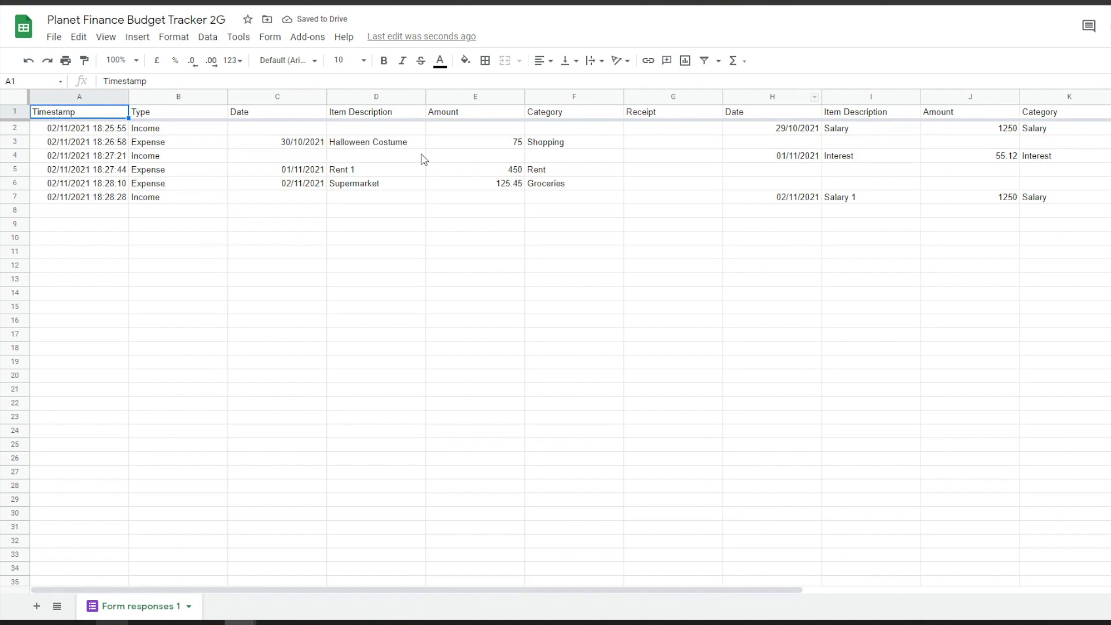
- Protect the Form responses 1 sheet so that a warning is shown when anyone edits it
left_click(234, 38)
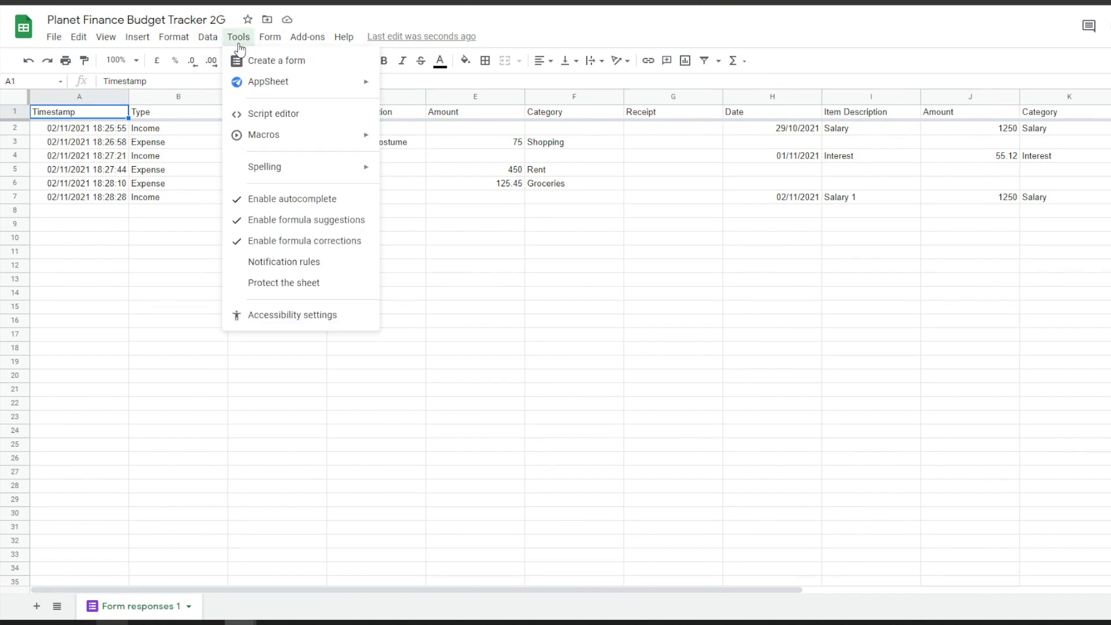
left_click(279, 287)
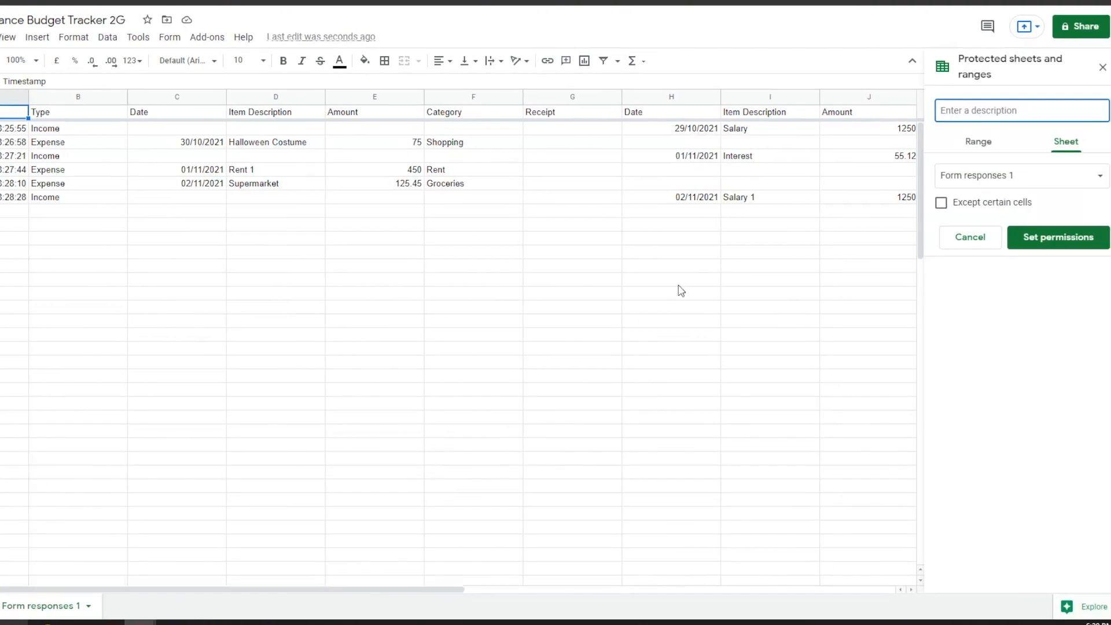
left_click(1058, 238)
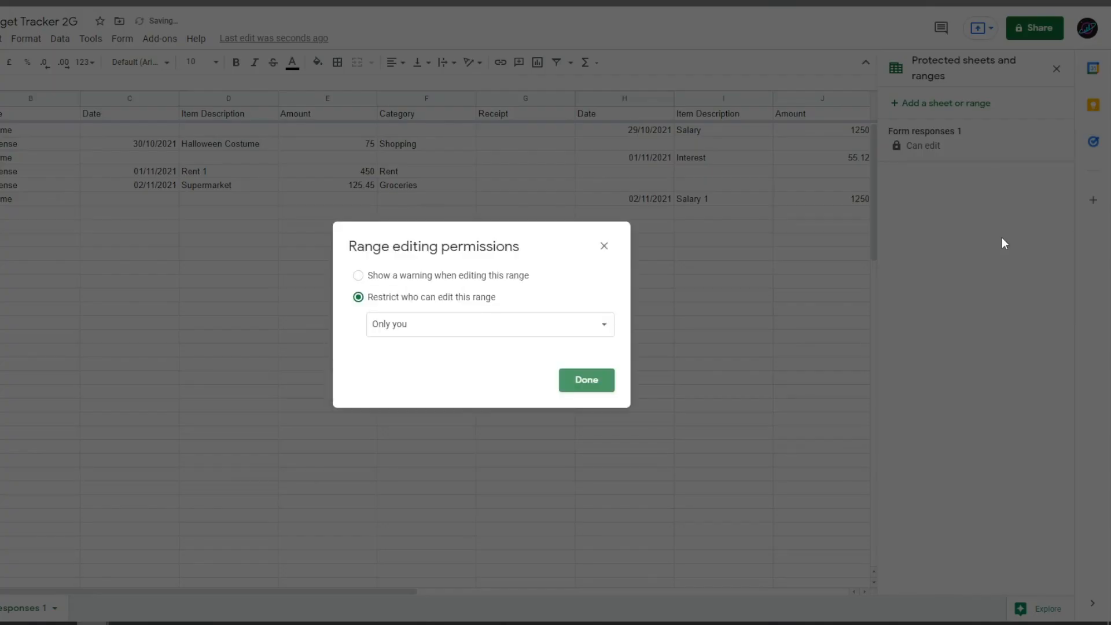
left_click(359, 276)
left_click(579, 389)
left_click(1057, 69)
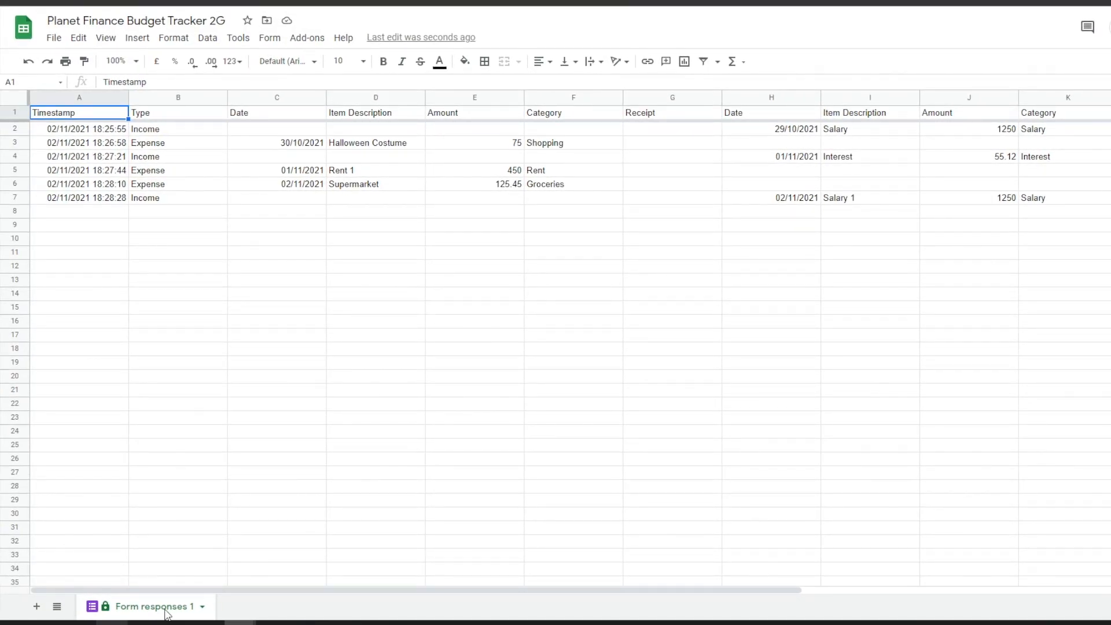
- Rename the form responses sheet as Transactions, accepting the protected-sheet edit
double_click(165, 609)
type("Transactions")
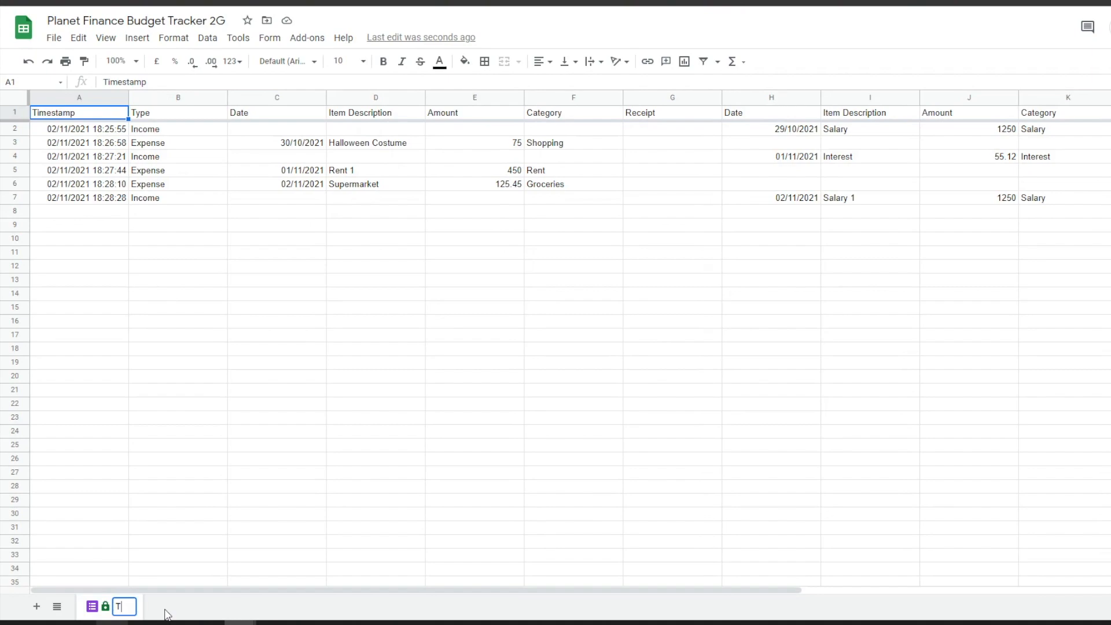
key("Return")
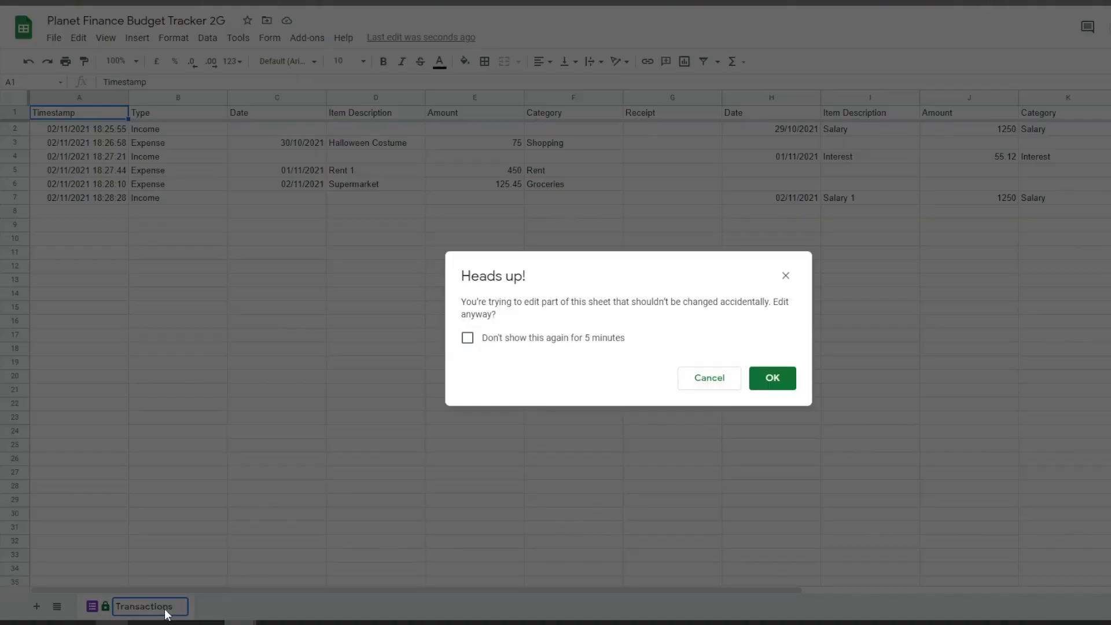
left_click(784, 388)
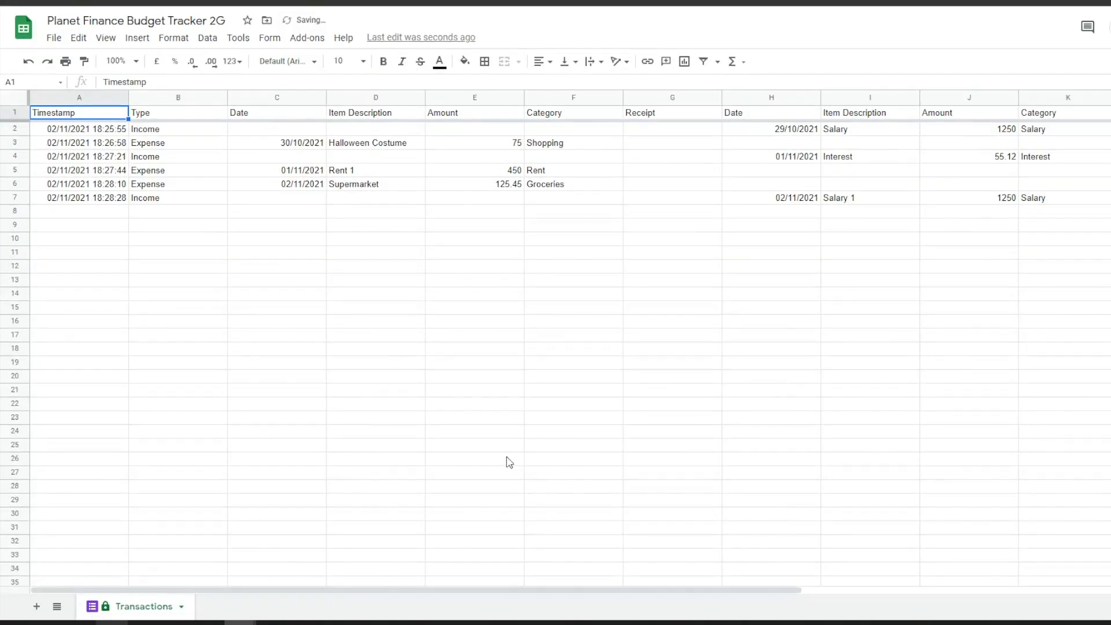
- Add a new sheet named Data and place it before the Transactions sheet
left_click(35, 606)
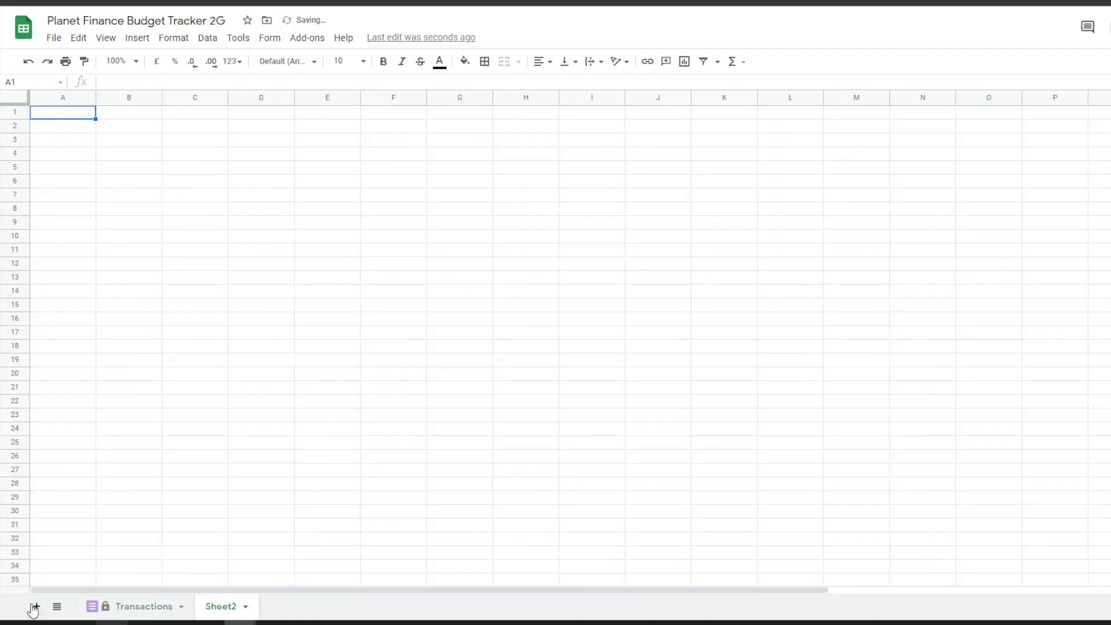
double_click(208, 608)
type("Data")
key("Return")
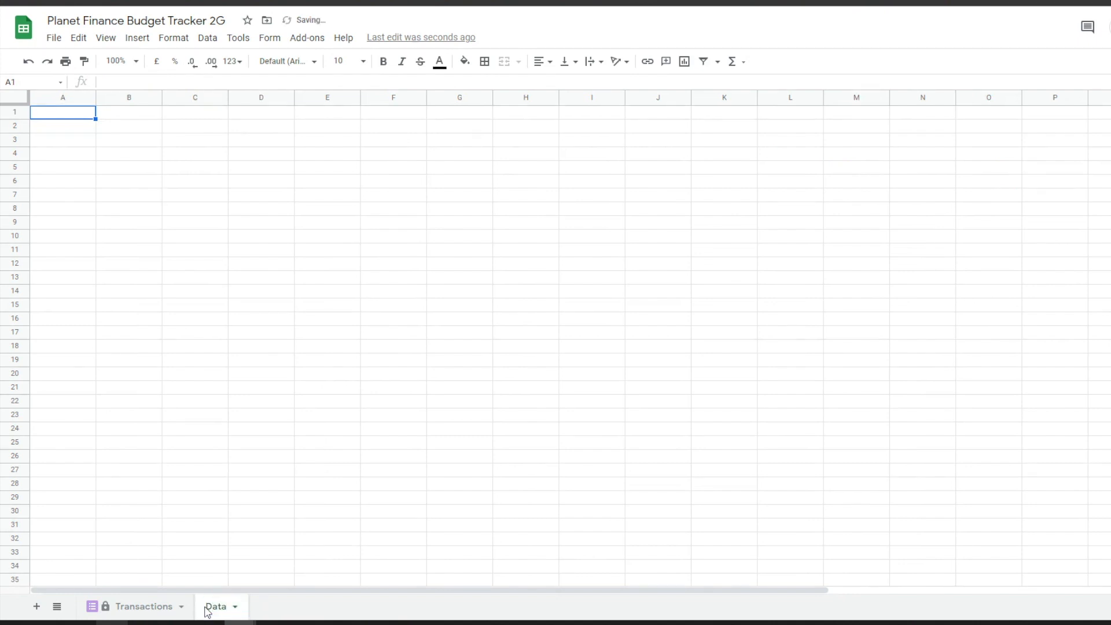
left_click_drag(217, 607, 165, 608)
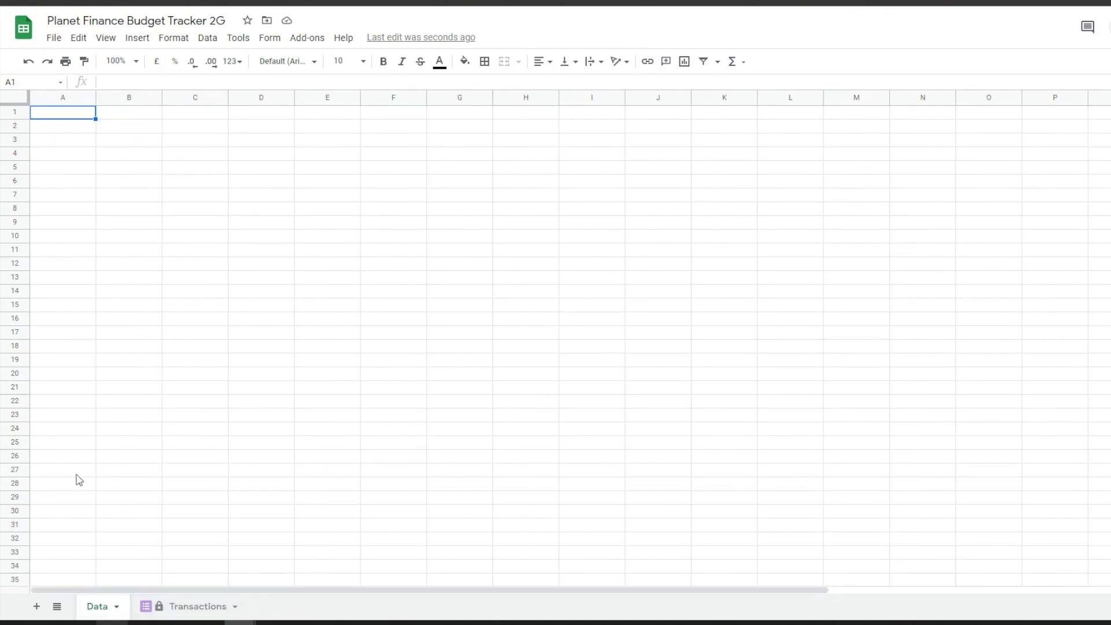
- Examine the formatted header row and response rows on the Transactions sheet, including the row options for row 8
left_click(190, 609)
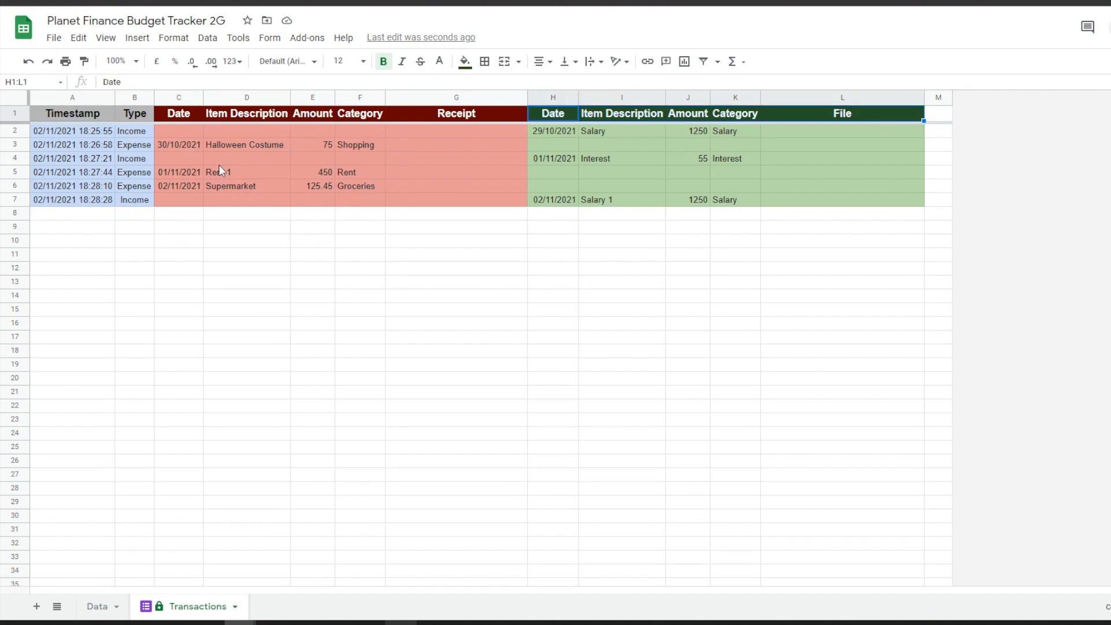
left_click_drag(188, 119, 915, 114)
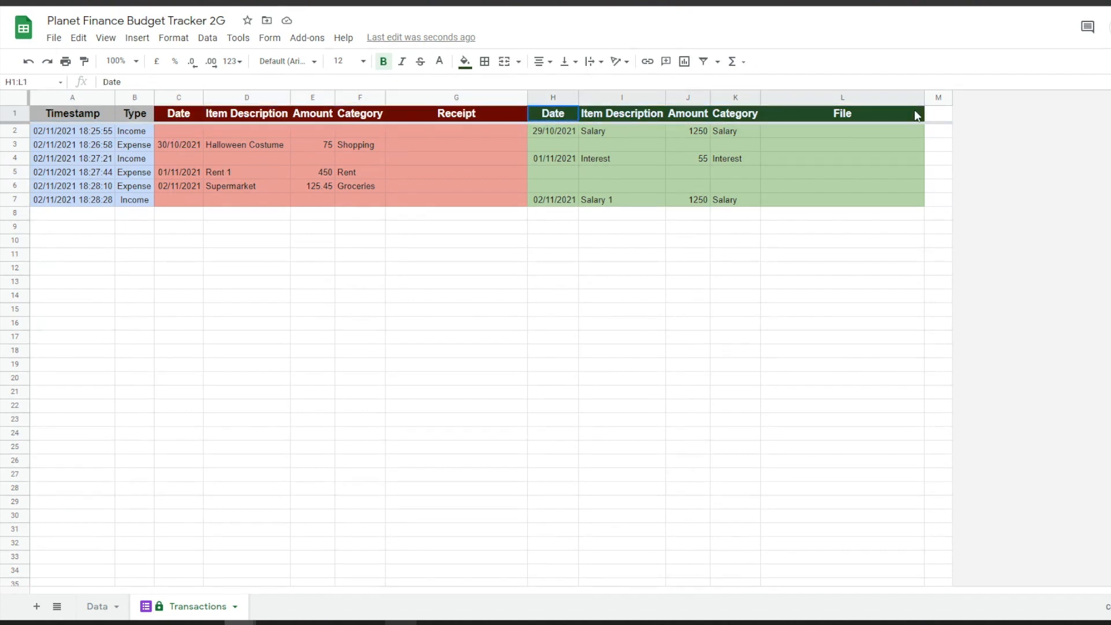
left_click(96, 116)
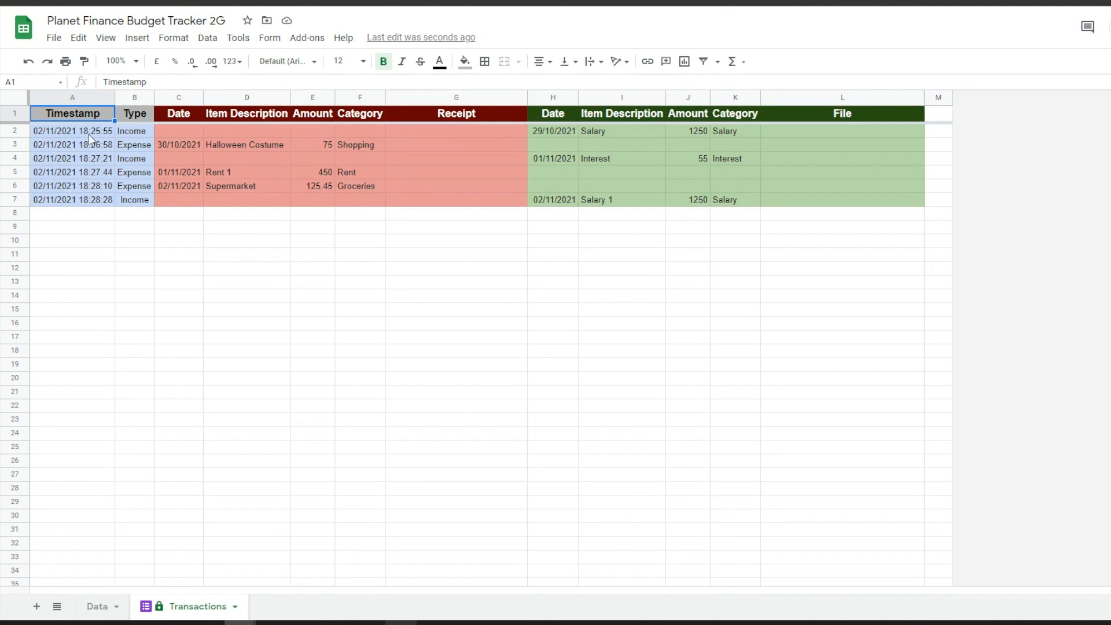
left_click(89, 134)
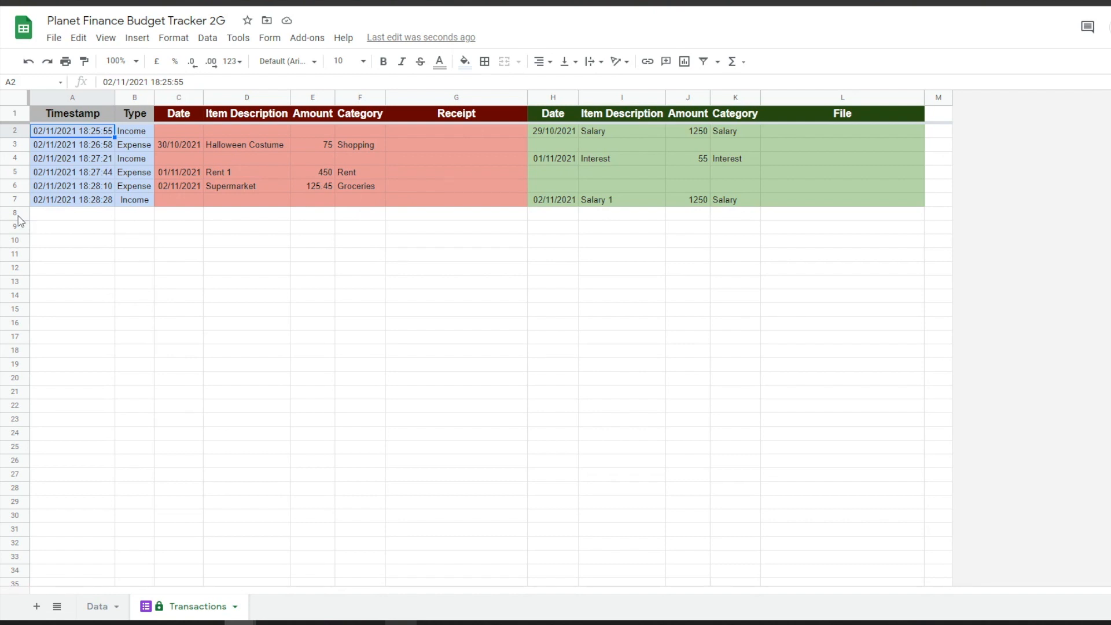
right_click(18, 216)
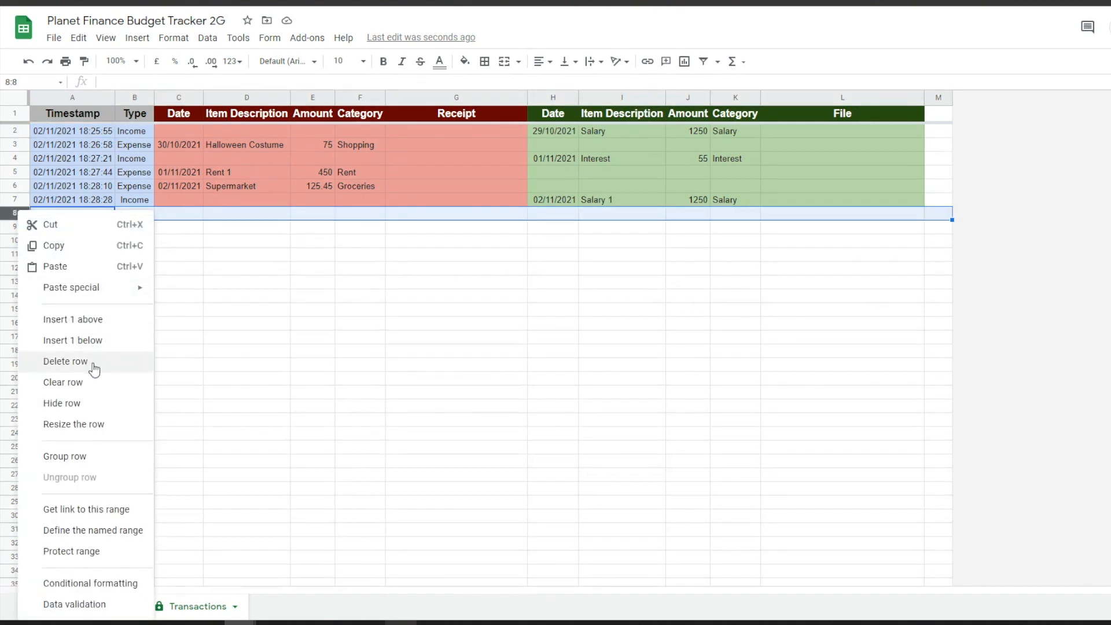
left_click(323, 188)
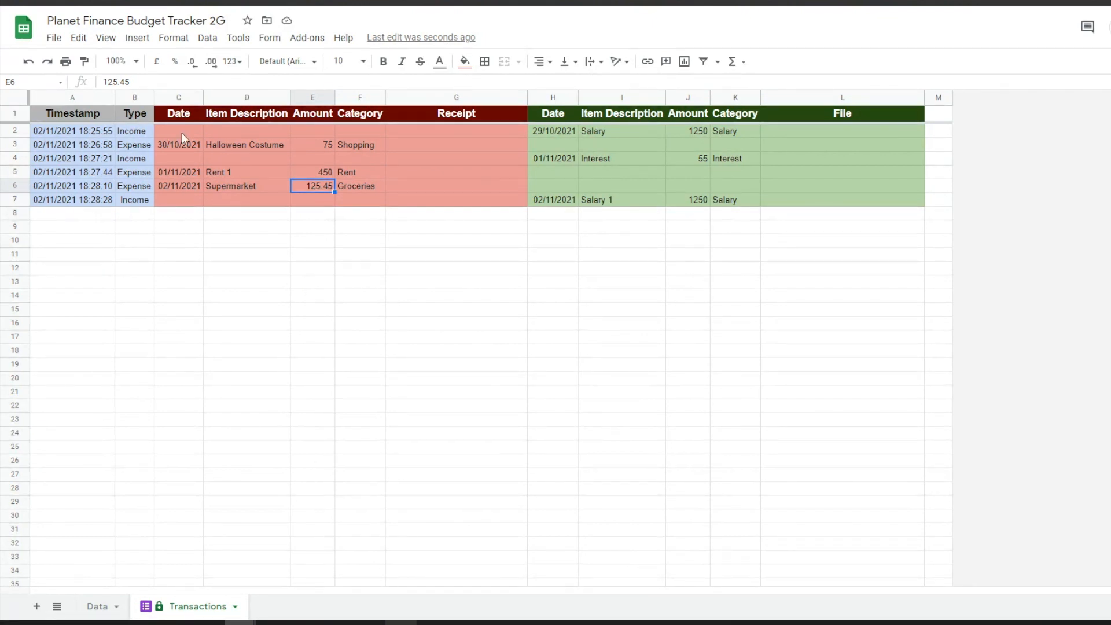
- Review the conditional formatting rules on the timestamp and type, expense, and income columns of the Transactions sheet
left_click(80, 134)
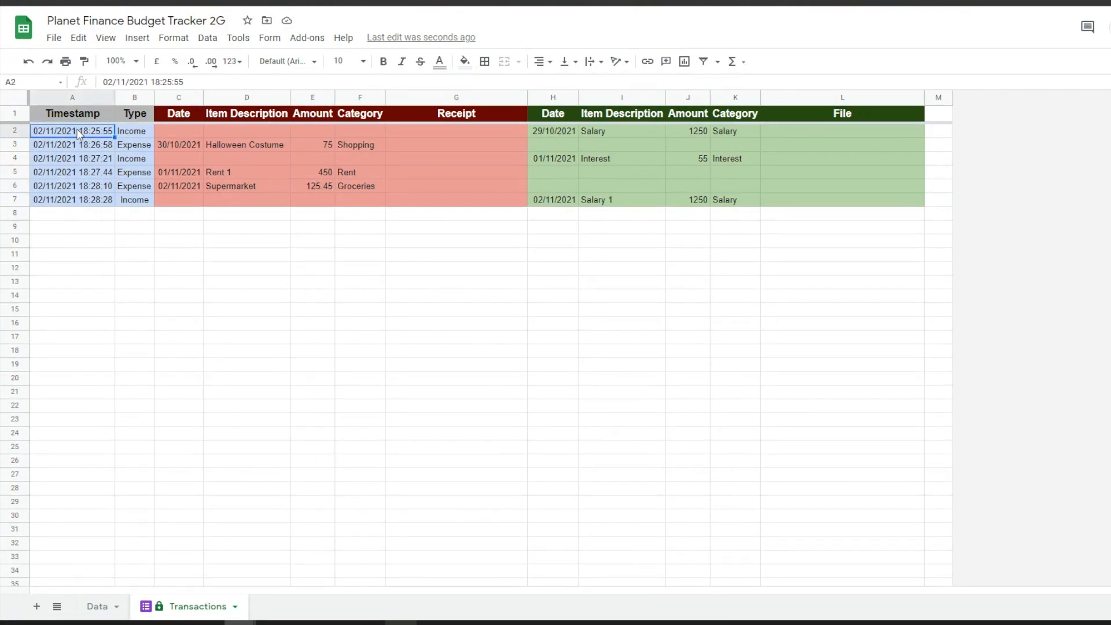
left_click(168, 40)
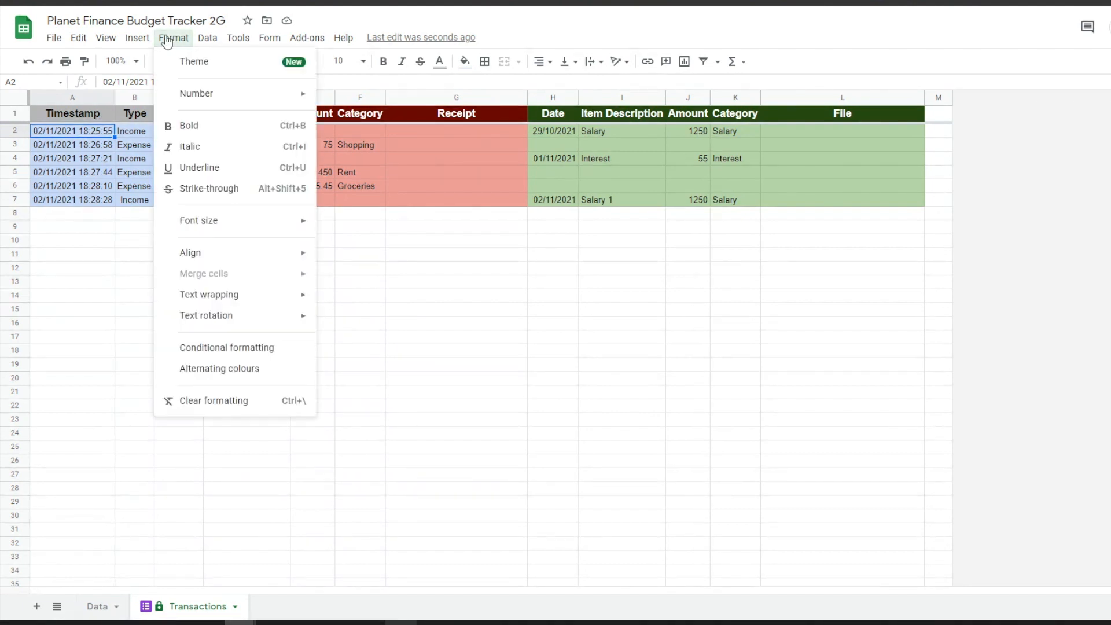
left_click(213, 349)
left_click(1042, 110)
triple_click(940, 266)
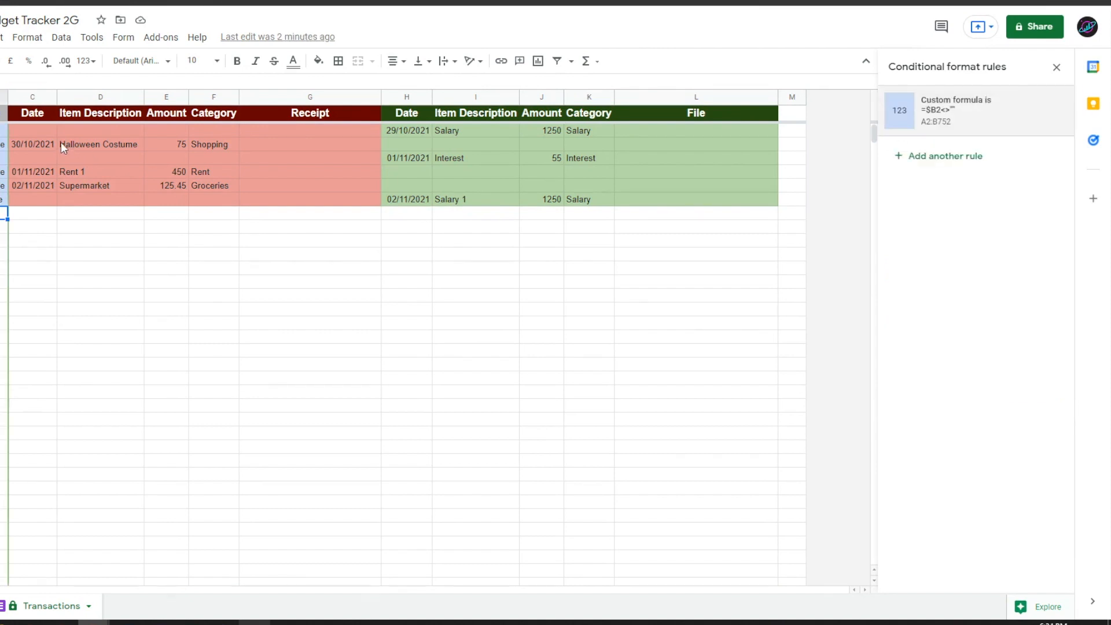
left_click(33, 133)
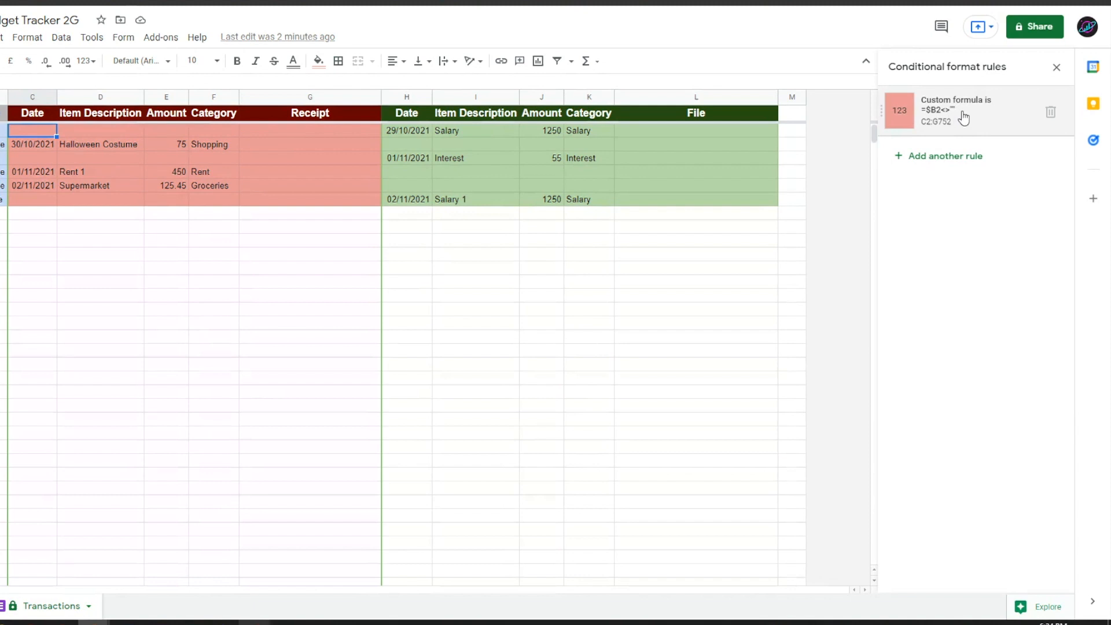
left_click(408, 133)
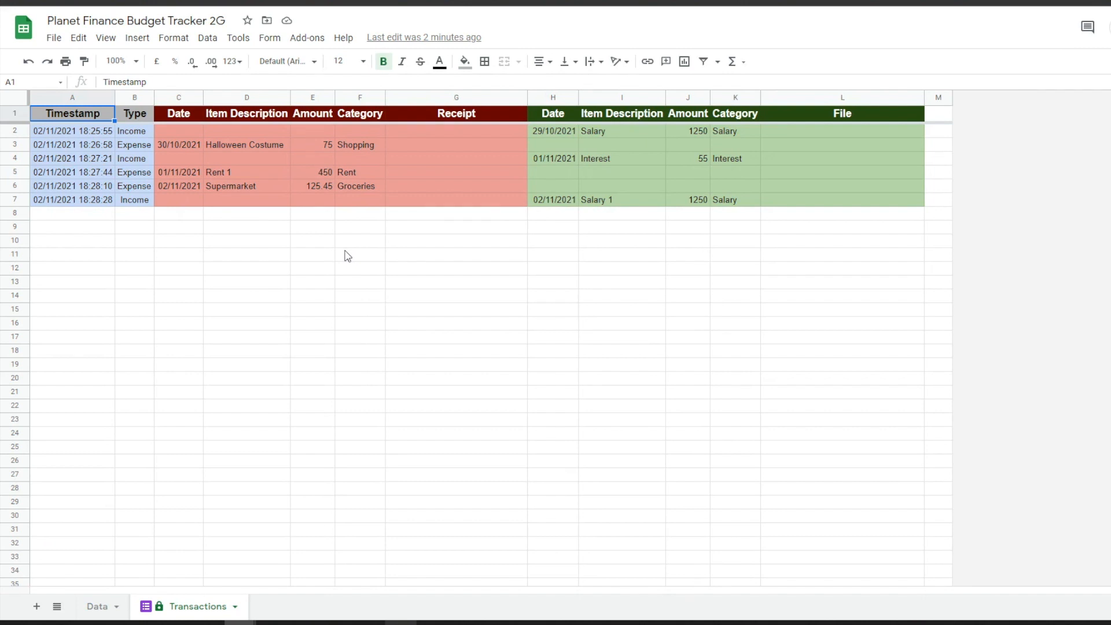
left_click(104, 606)
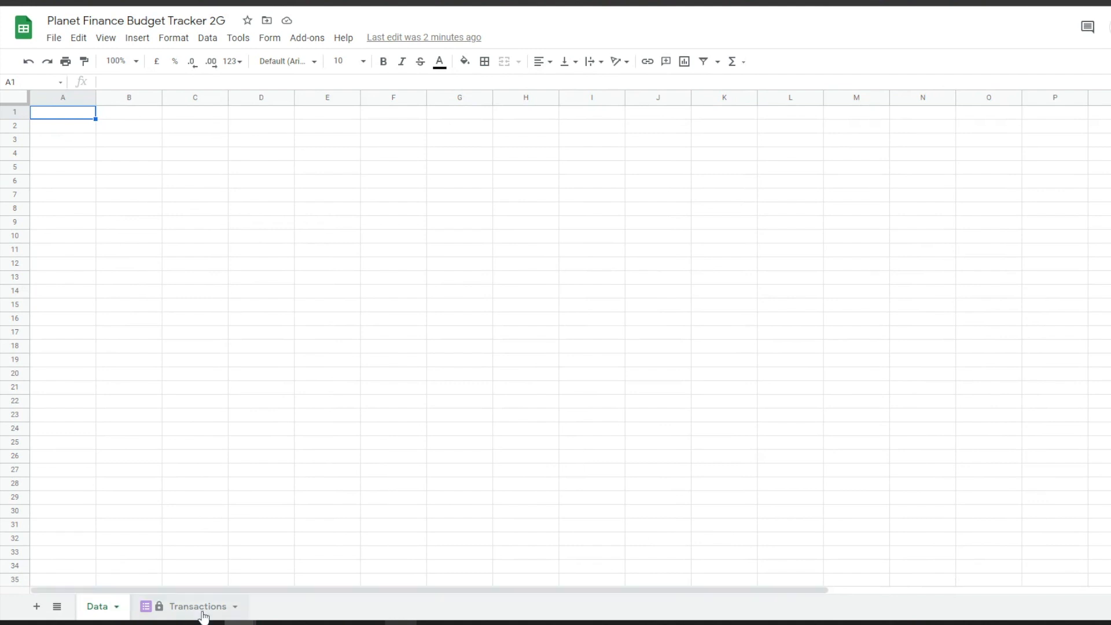
left_click(203, 614)
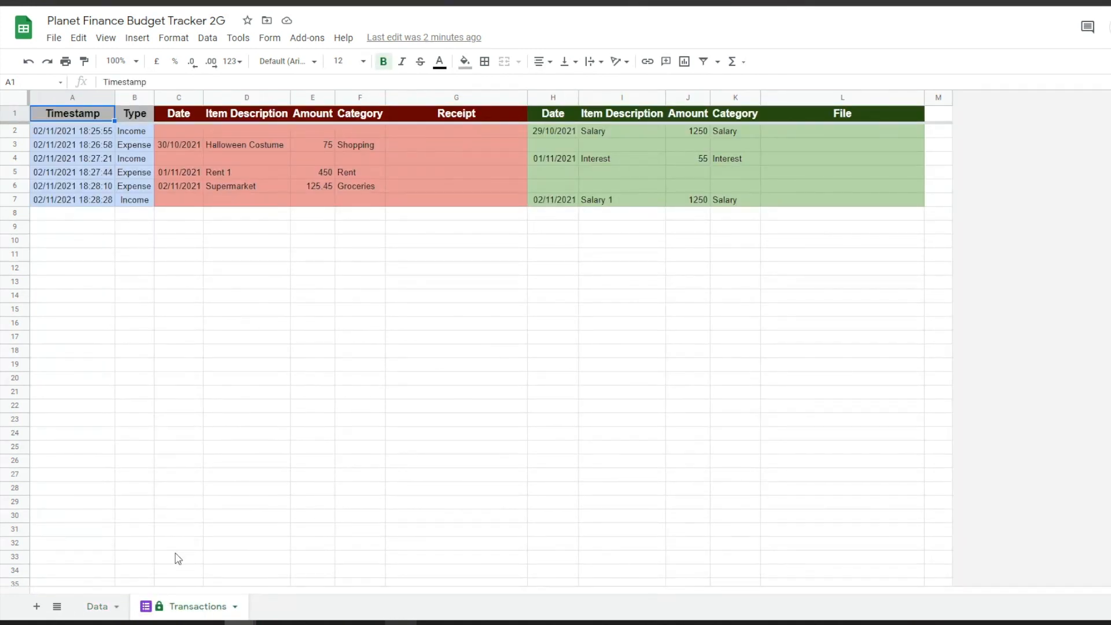
- Link the Data sheet's header cells A1:L1 to the Transactions headers, starting with =Transactions!A1 in A1 and filling across
left_click(100, 609)
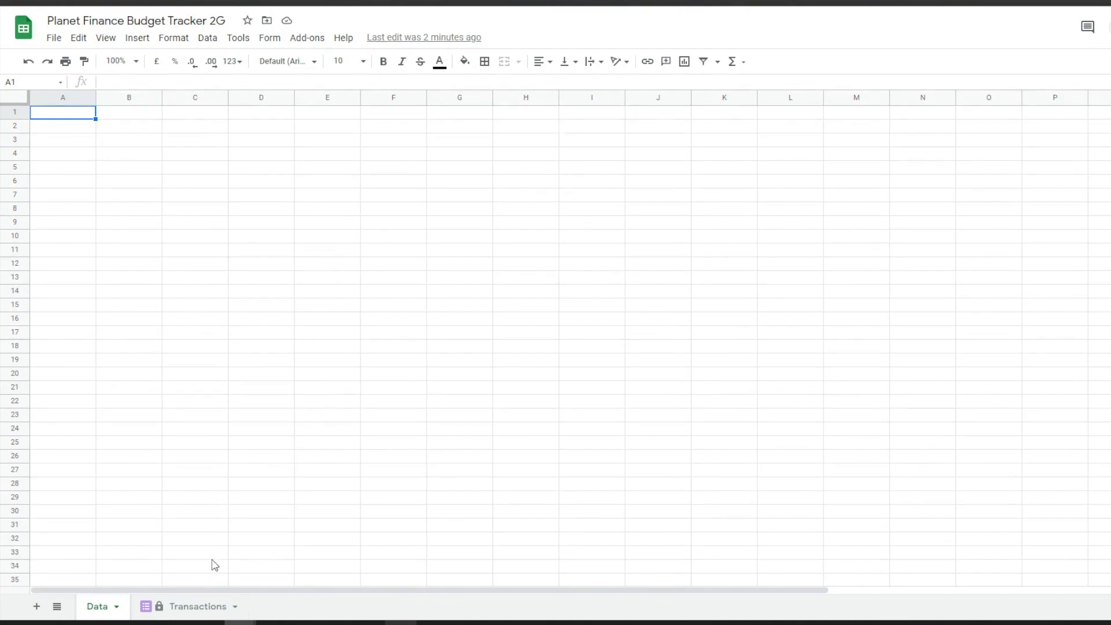
left_click(196, 605)
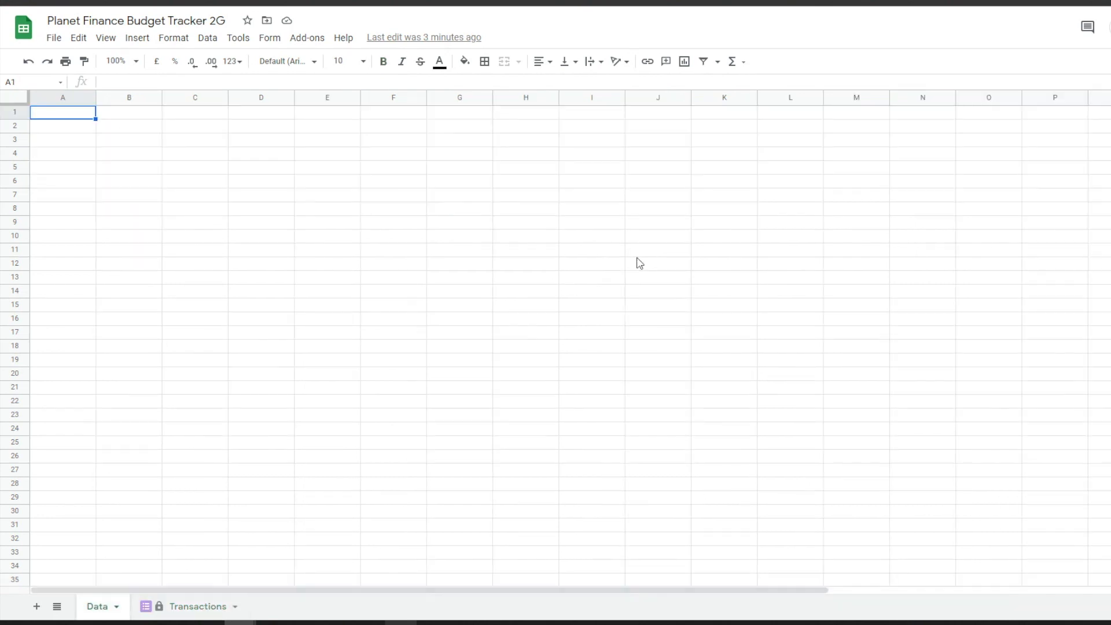
type("=")
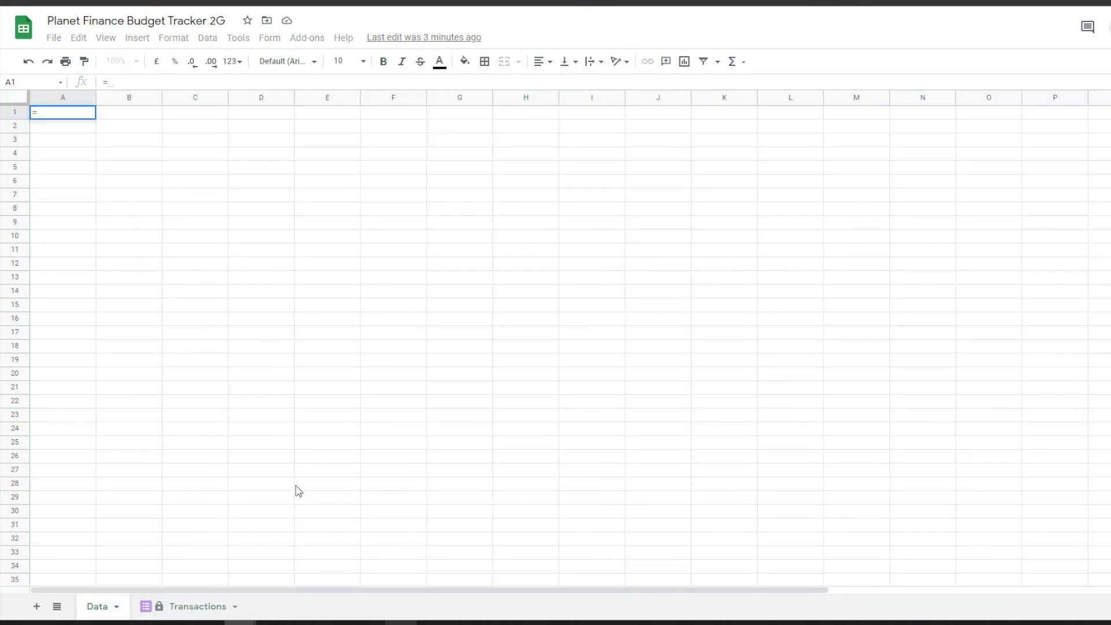
left_click(207, 604)
left_click(72, 113)
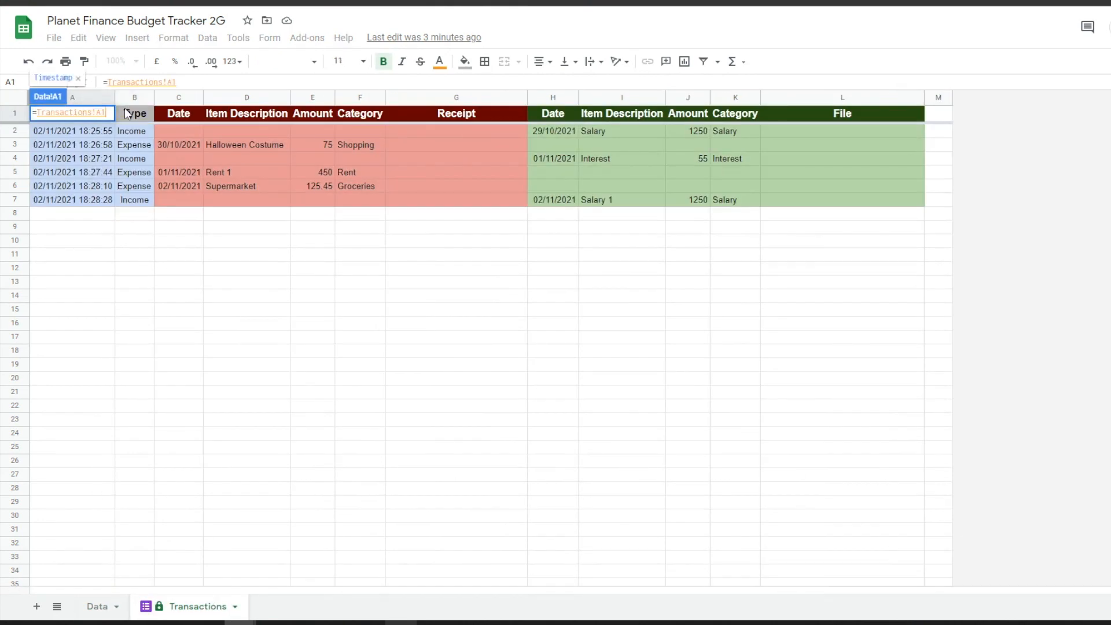
key("Return")
left_click_drag(96, 118, 791, 120)
left_click(878, 138)
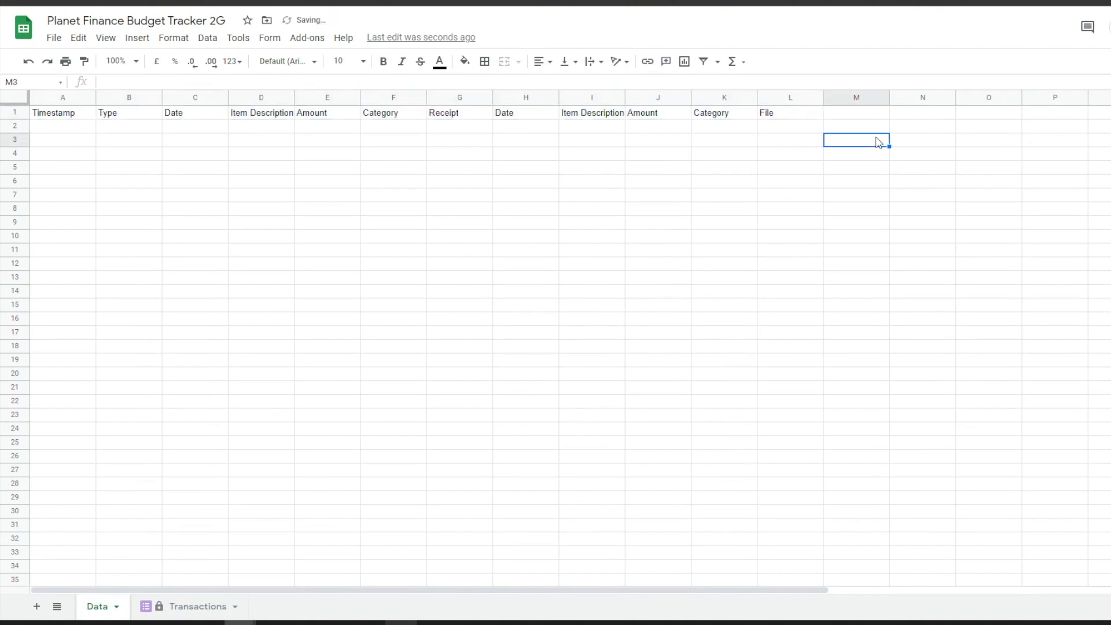
- Enter =Query(Transactions!A2:L, "Select * where B is not null ", 0) in cell A3 of the Data sheet
left_click(58, 130)
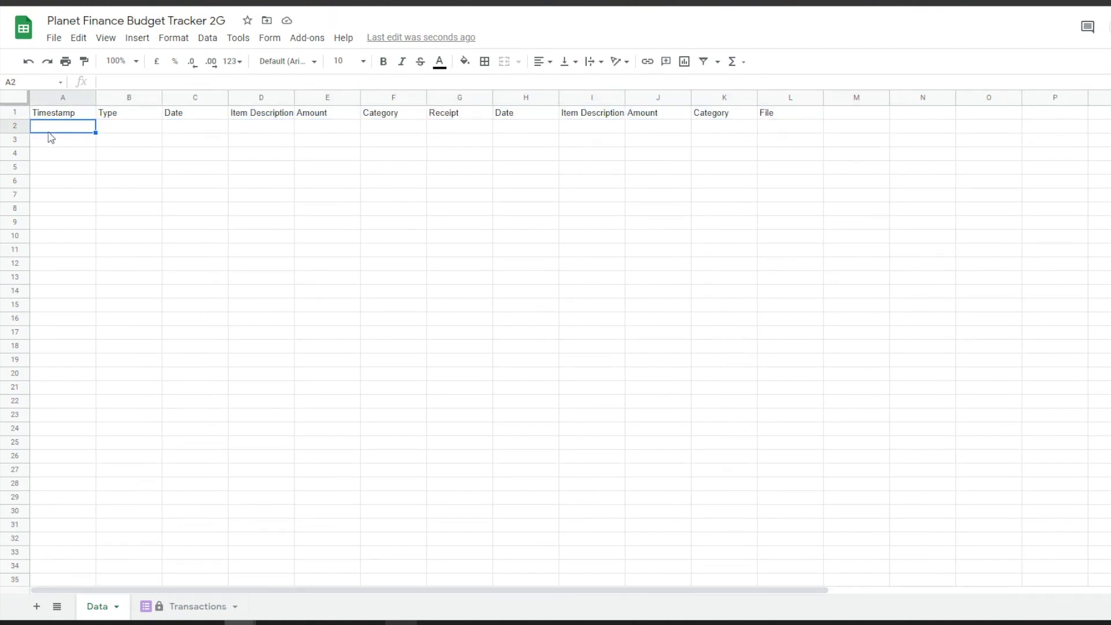
double_click(48, 141)
type("=Query(Transactions!A2:L, \"Select * where B is not null \", 0)")
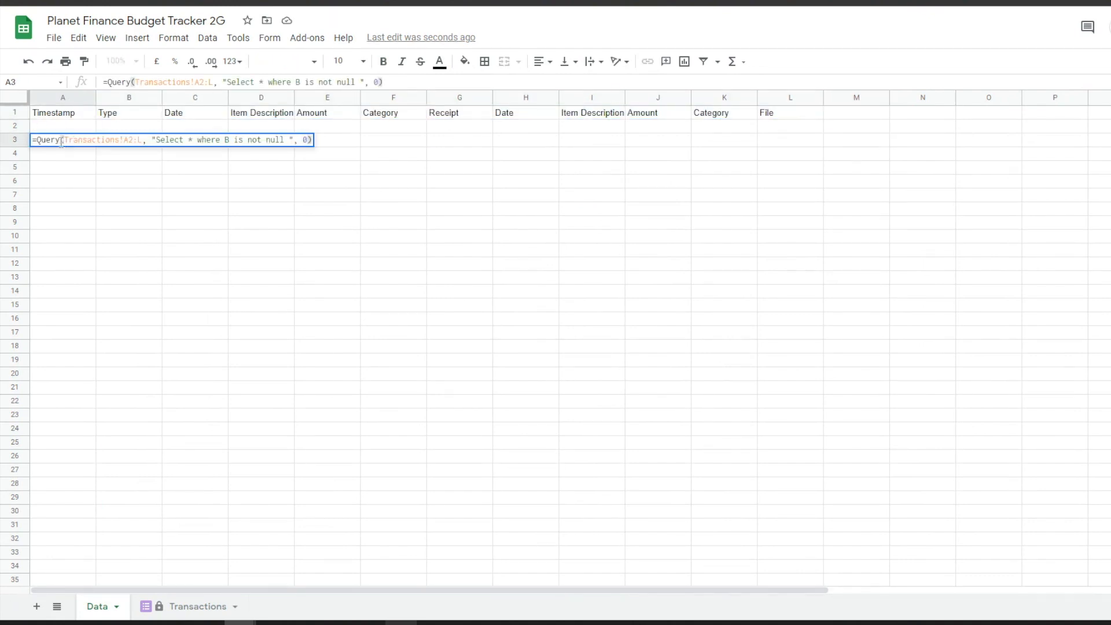
left_click(104, 142)
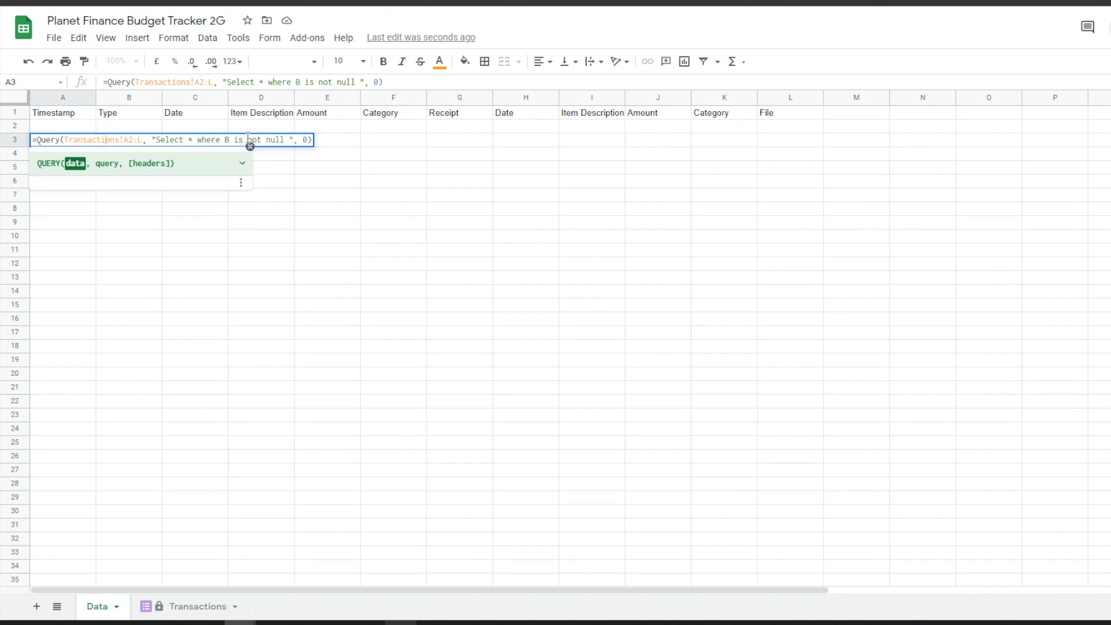
key("Return")
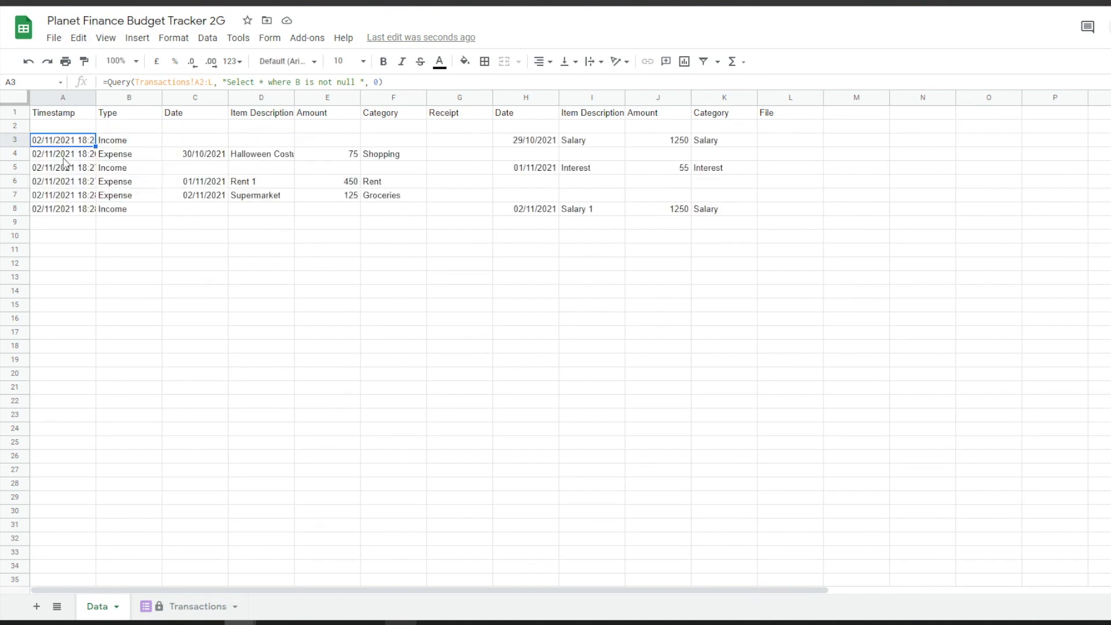
- Label cell A2 of the Data sheet Starting Balance and enter "-" as its type in B2
left_click(59, 131)
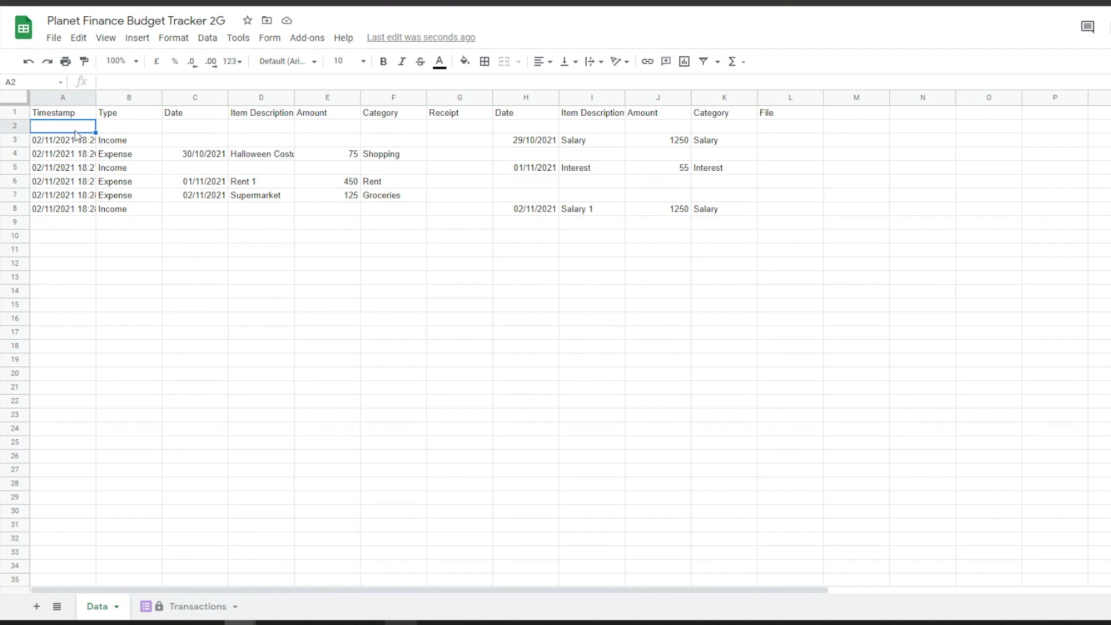
type("Starting Balance")
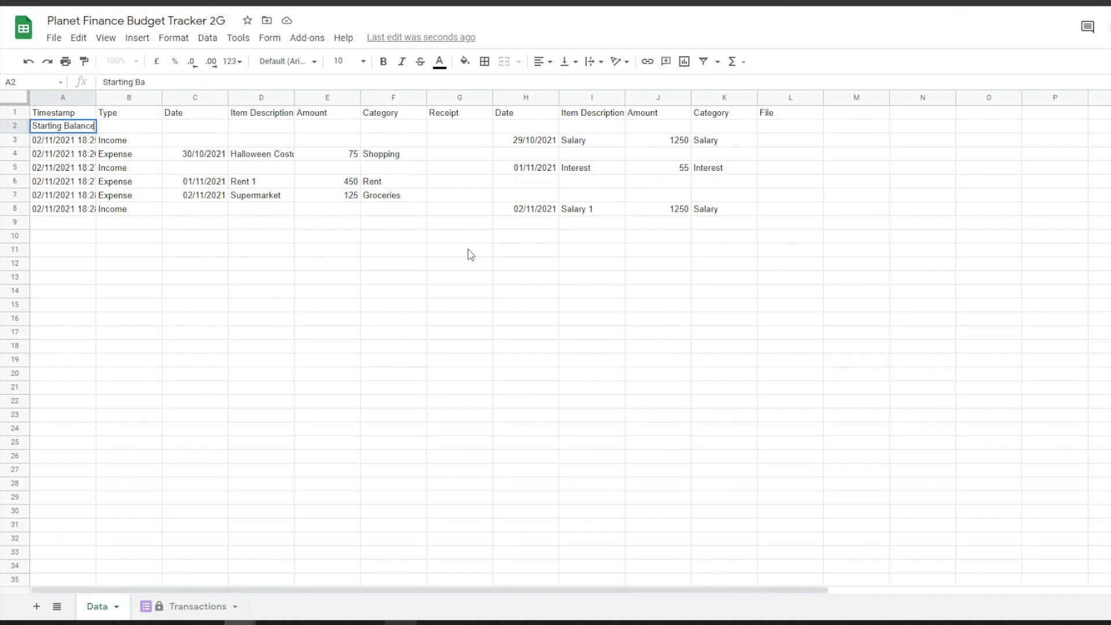
left_click(132, 128)
type("-")
key("Return")
key("Up")
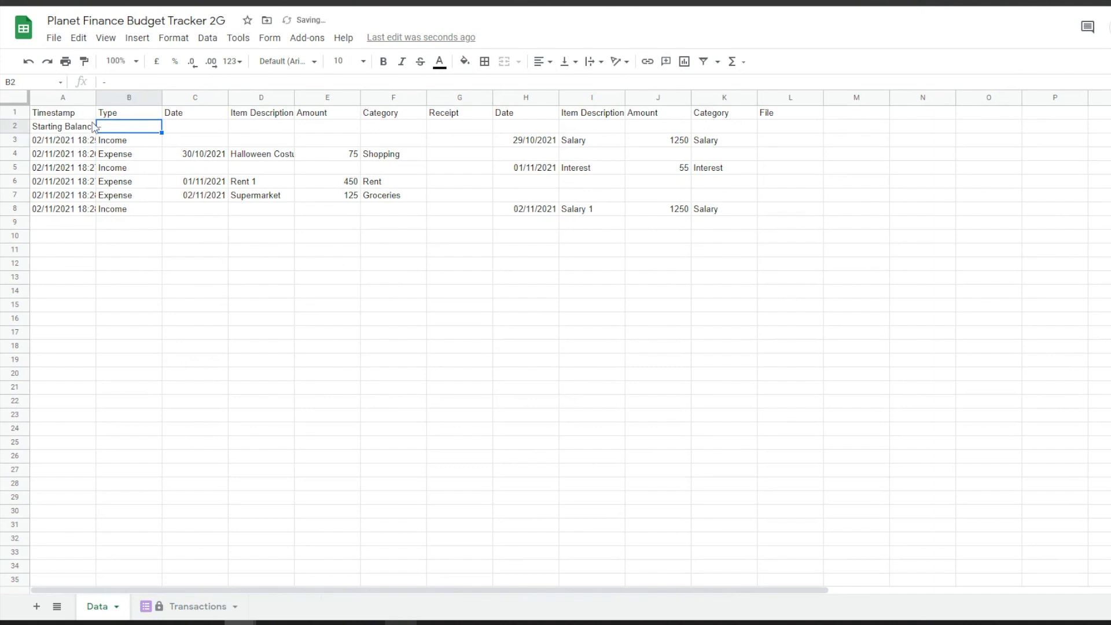
- Add a Running Balance header in M1 and enter 10000 in M2 with a yellow fill
left_click(856, 113)
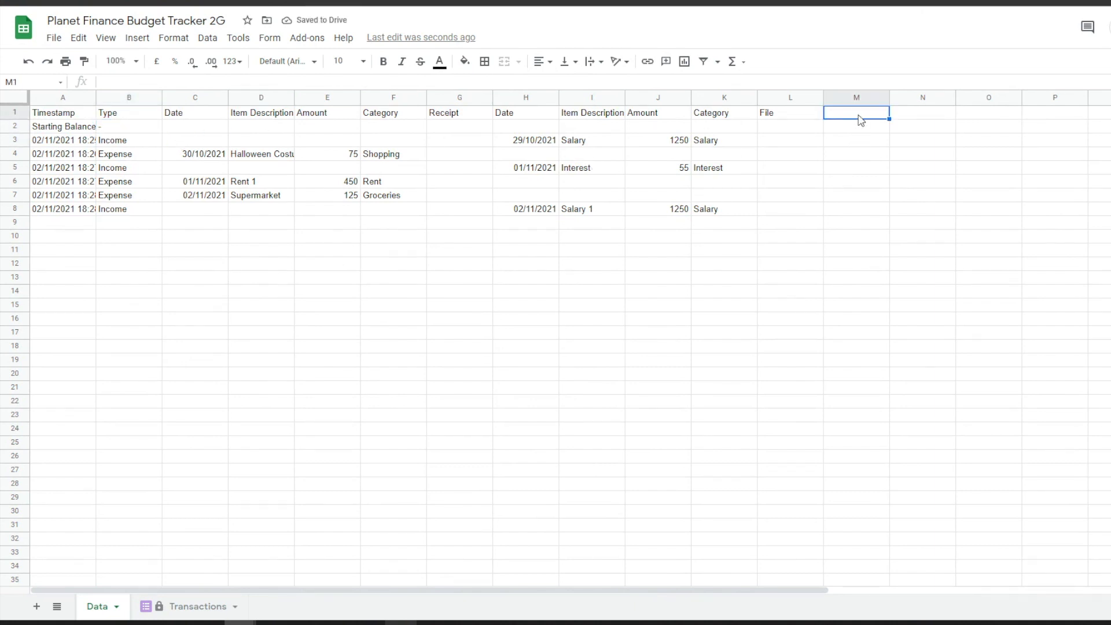
type("Running Balance")
key("Return")
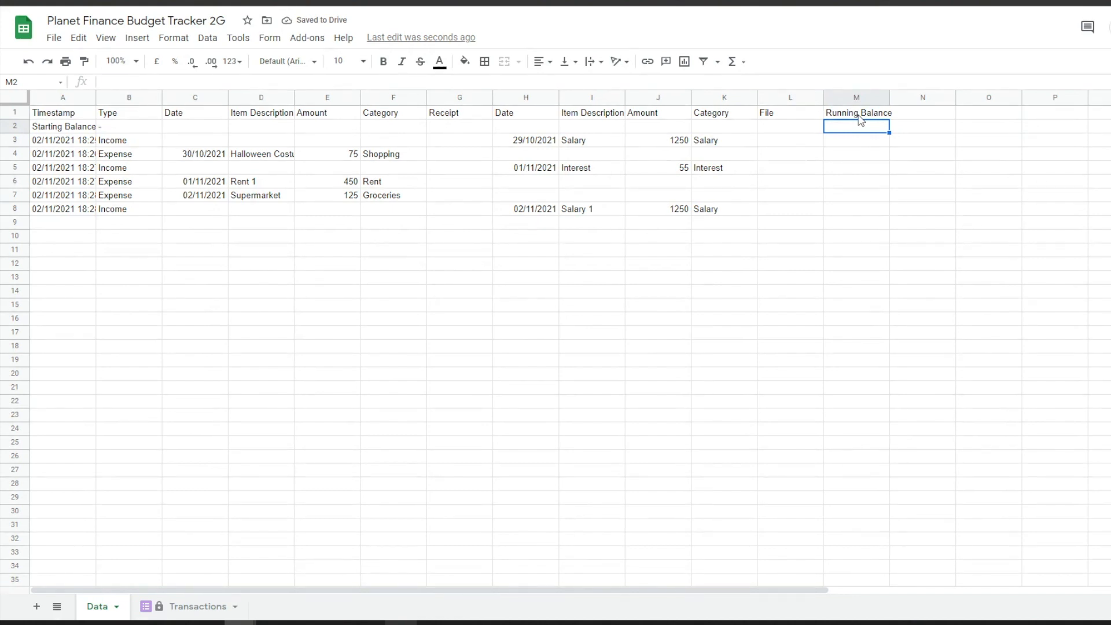
type("10000")
key("Tab")
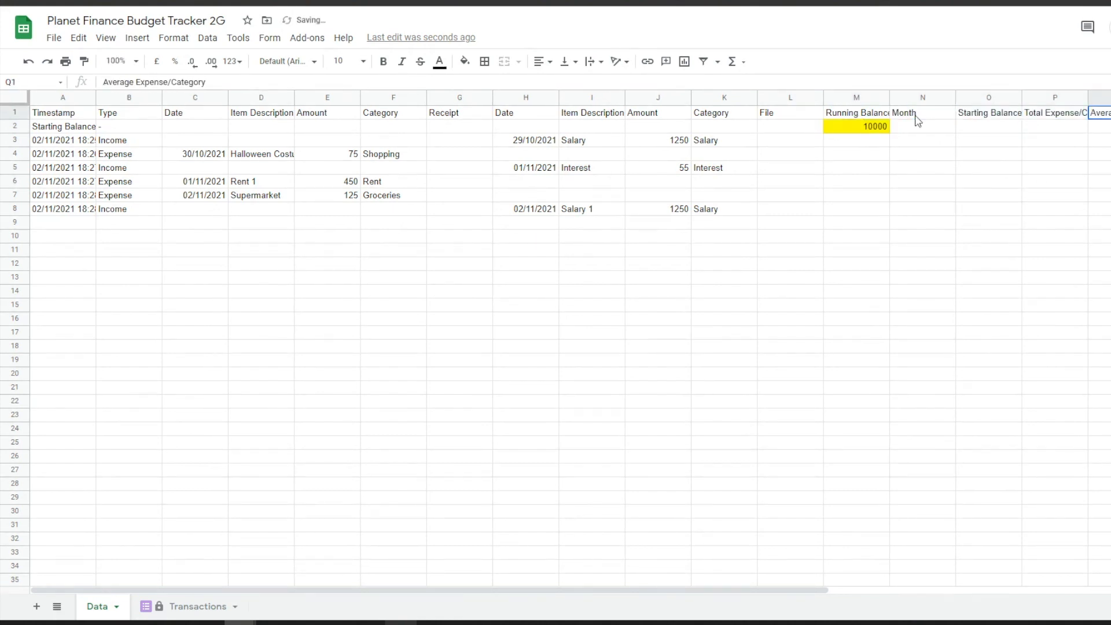
- Complete headers N1:S1 with Month, Starting Balance, Total Expense/Category, Average Expense/Category, Total Income/Category and Average Income/Category
scroll(892, 119, "right", 4)
key("Up")
key("Down")
key("Up")
key("Down")
key("Up")
key("Down")
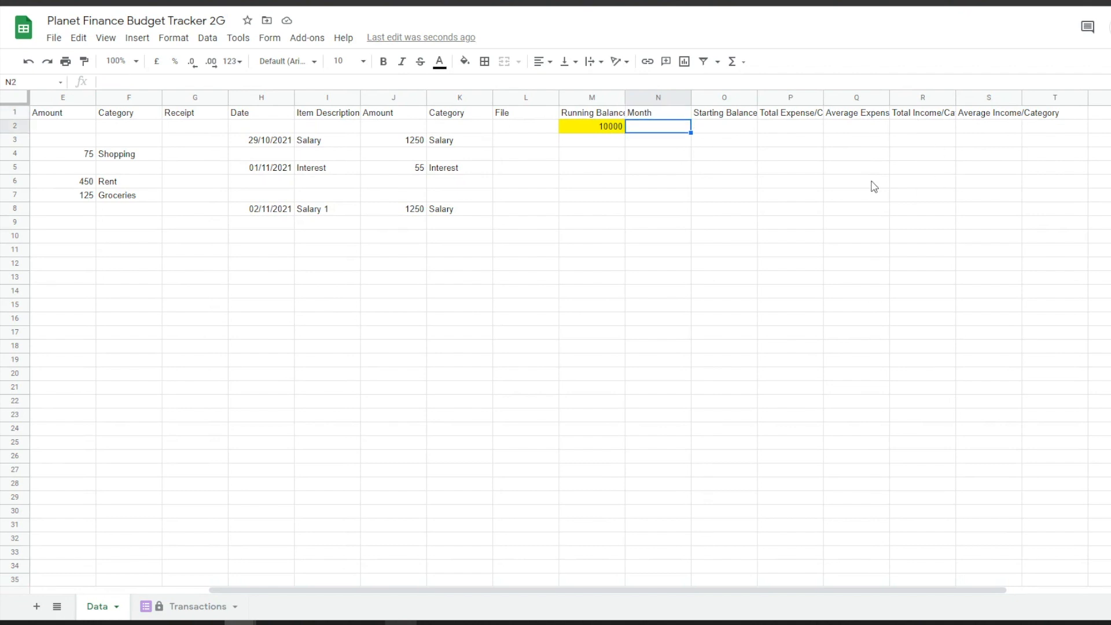
scroll(874, 187, "left", 4)
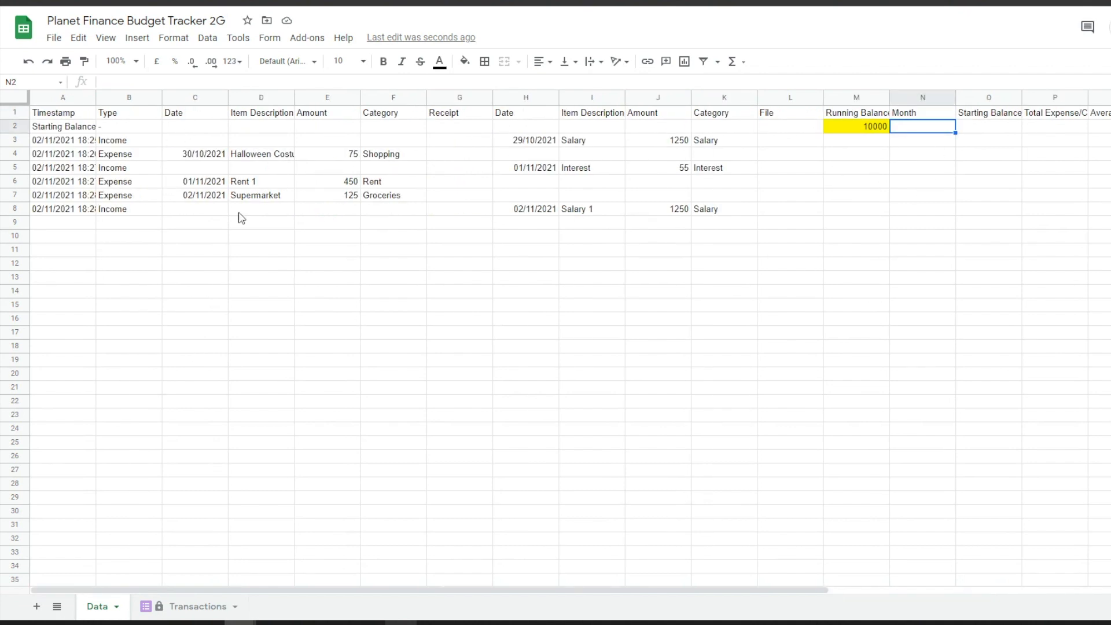
- Enter =IF(ISBLANK(B3),"",IF(C3="",TEXT(H3,"MMM-YY"),TEXT(C3,"MMM-YY"))) in cell N3 for the month
double_click(908, 142)
type("=IF(ISBLANK(B3),\"\",IF(C3=\"\",TEXT(H3,\"MMM-YY\"),TEXT(C3,\"MMM-YY\")))")
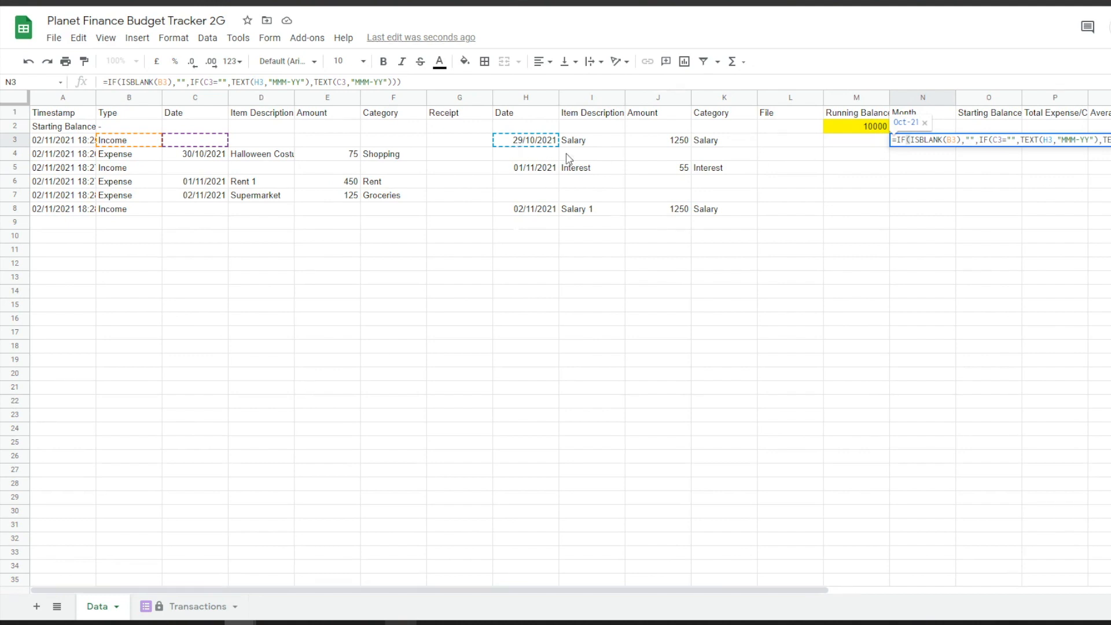
key("Return")
left_click(921, 143)
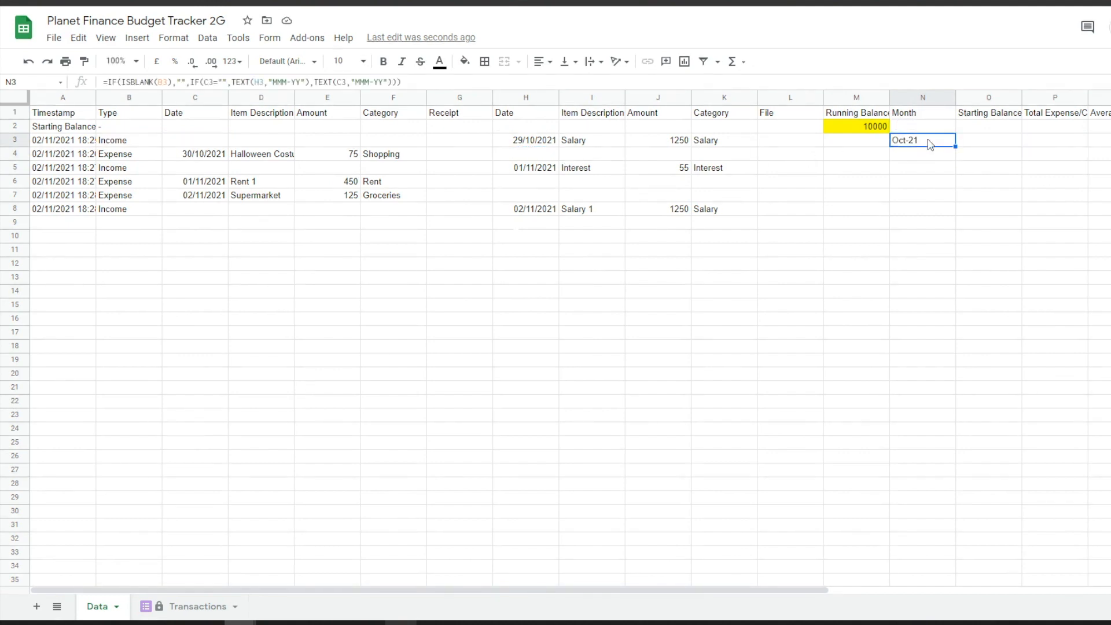
- Enter Oct-21 as the starting month in N2, formatted as plain text with a yellow fill
left_click(873, 126)
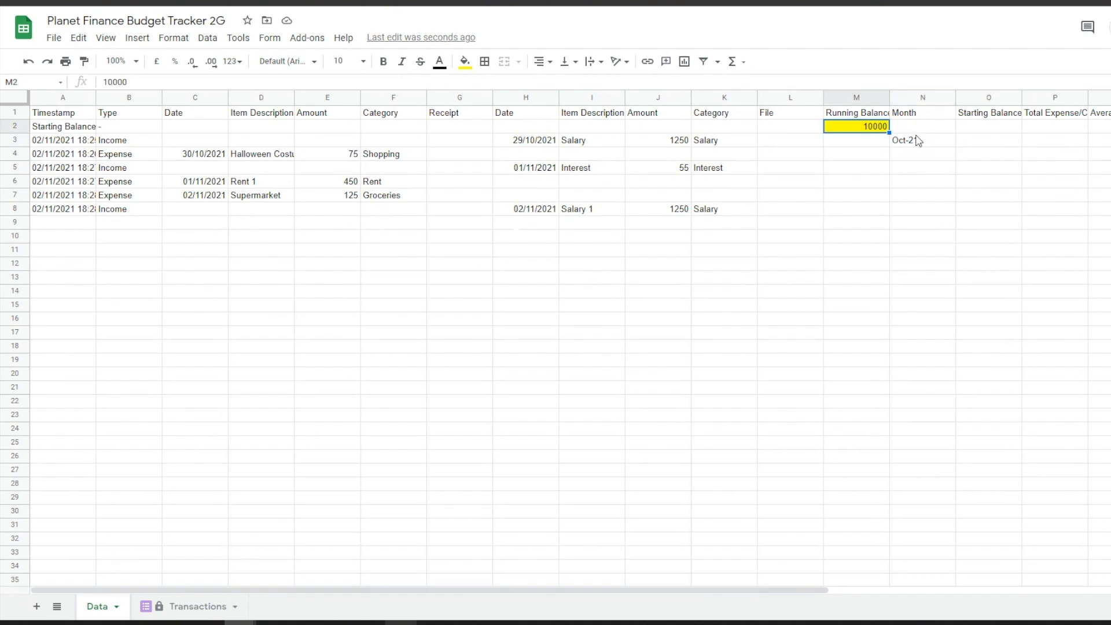
left_click(933, 130)
type("Oct-21")
key("Return")
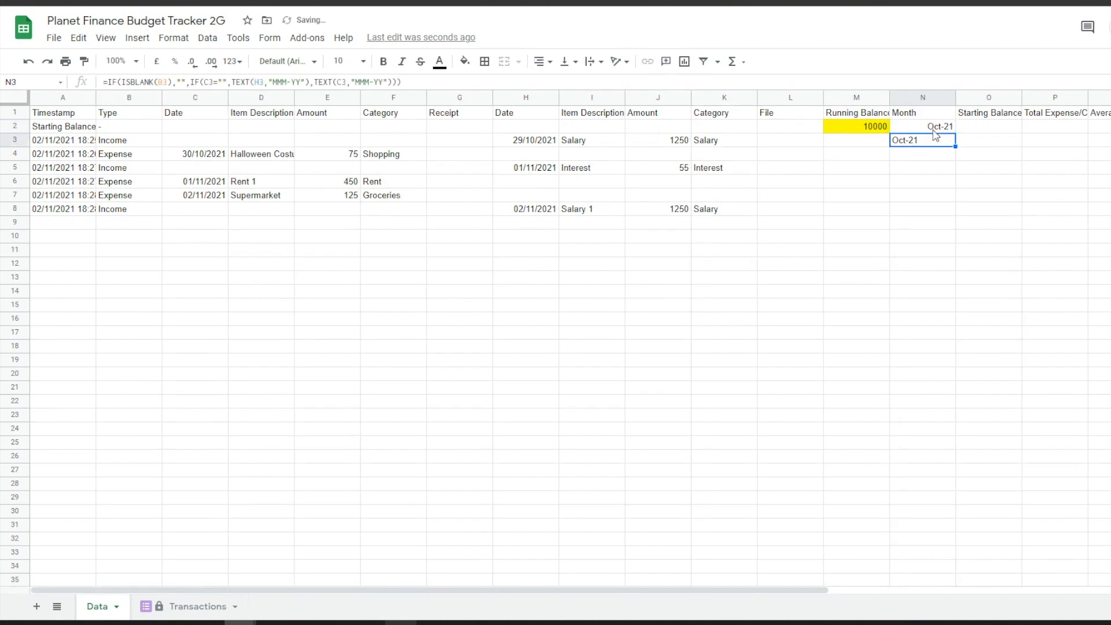
left_click(933, 130)
left_click(232, 62)
left_click(394, 104)
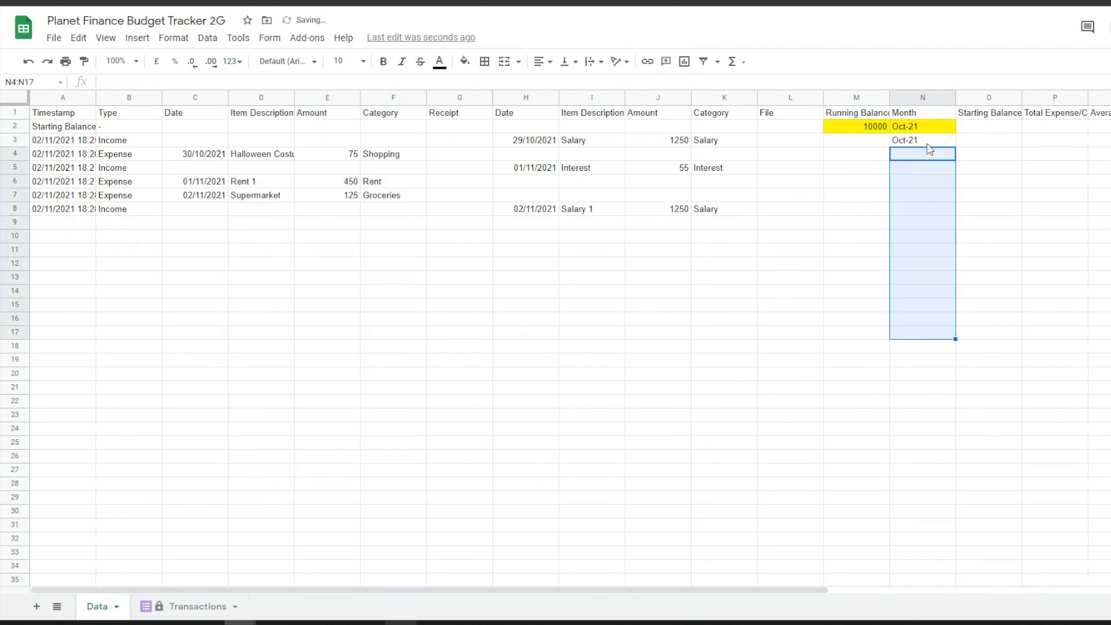
- Copy the Month formula from N3 down the rest of column N
left_click(927, 144)
key("ctrl+c")
key("ctrl+Down")
key("ctrl+shift+Up")
key("ctrl+v")
scroll(926, 149, "up", 1)
left_click(922, 223)
- Enter =IF(ISBLANK(B2),"",M2+E2+J2) in O2 under Starting Balance and fill it down column O
left_click(994, 127)
type("=M2")
key("Return")
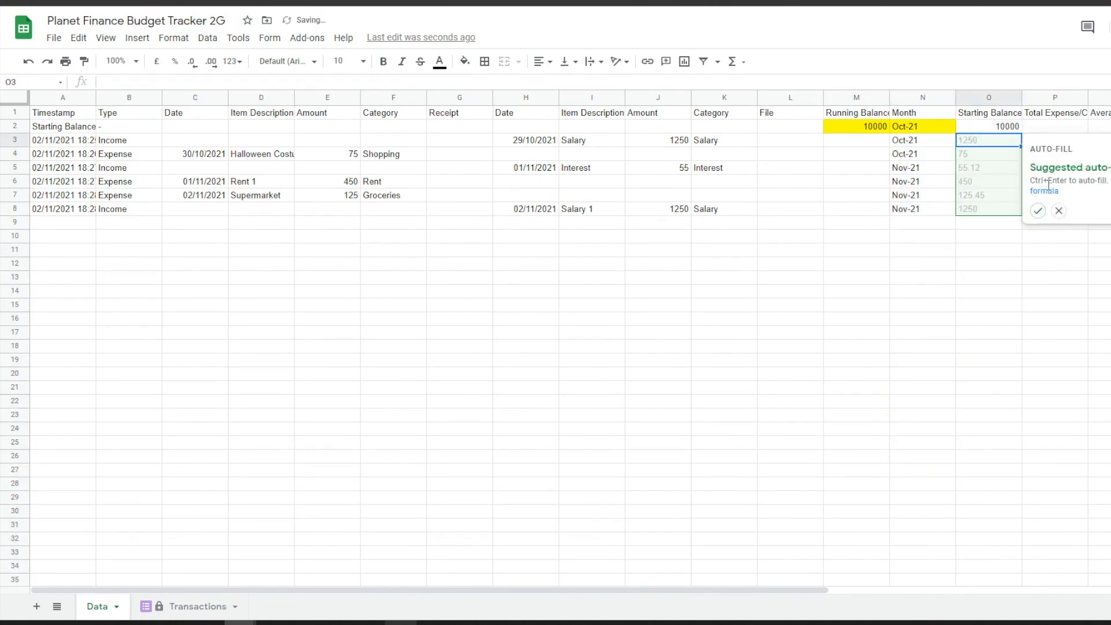
left_click(1054, 209)
left_click(993, 130)
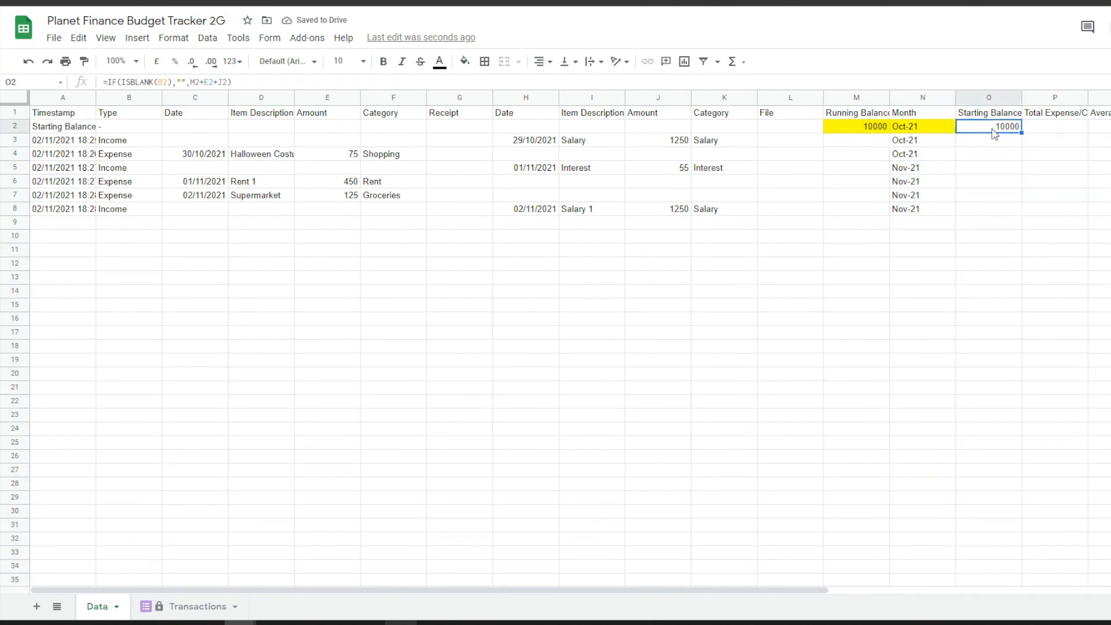
key("ctrl+shift+Down")
key("ctrl+v")
- Enter =IF(ISBLANK(B2),"",SUMIFS($E$2:$E,$F$2:$F,F2,$N$2:$N,N2)) in P2 and fit column P's width to its header
left_click(1042, 129)
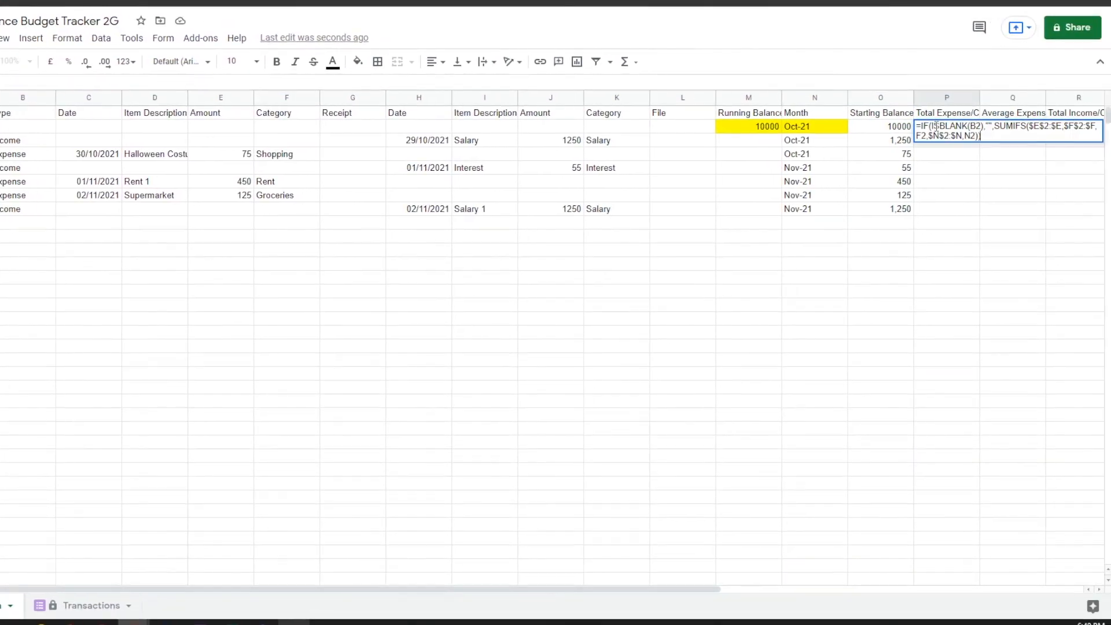
left_click(936, 126)
left_click(965, 136)
key("Return")
left_click(984, 97)
double_click(980, 98)
- Review the arguments and highlighted ranges of the Total Expense/Category formula in P2
double_click(975, 130)
key("ctrl+a")
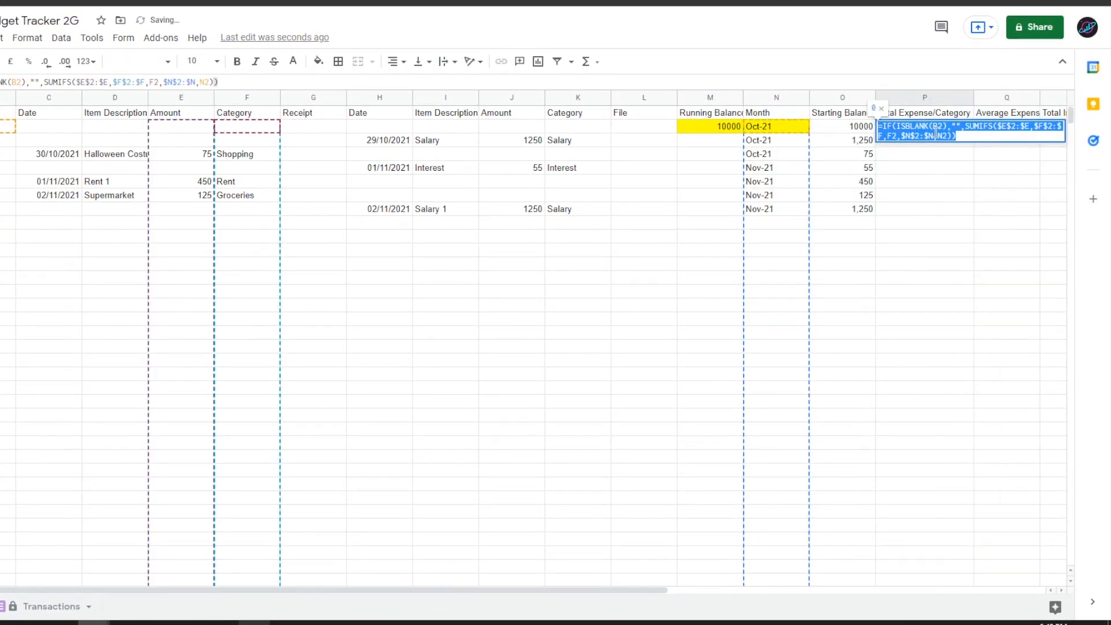
left_click(936, 133)
left_click(952, 136)
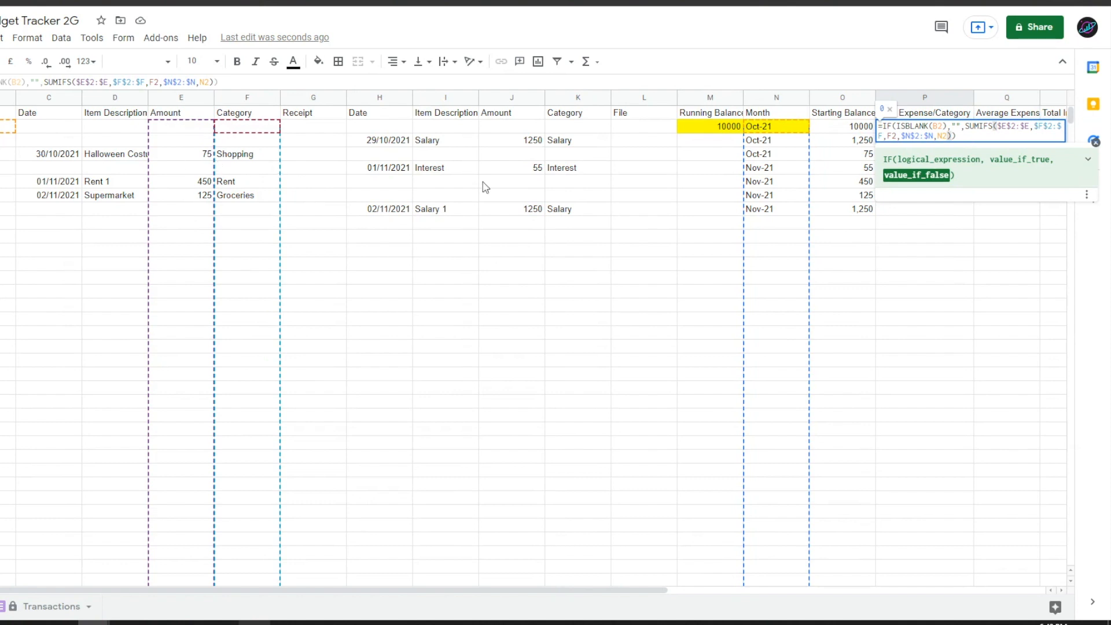
key("Return")
- Copy the Total Expense/Category formula from P2 down the rest of column P
key("Up")
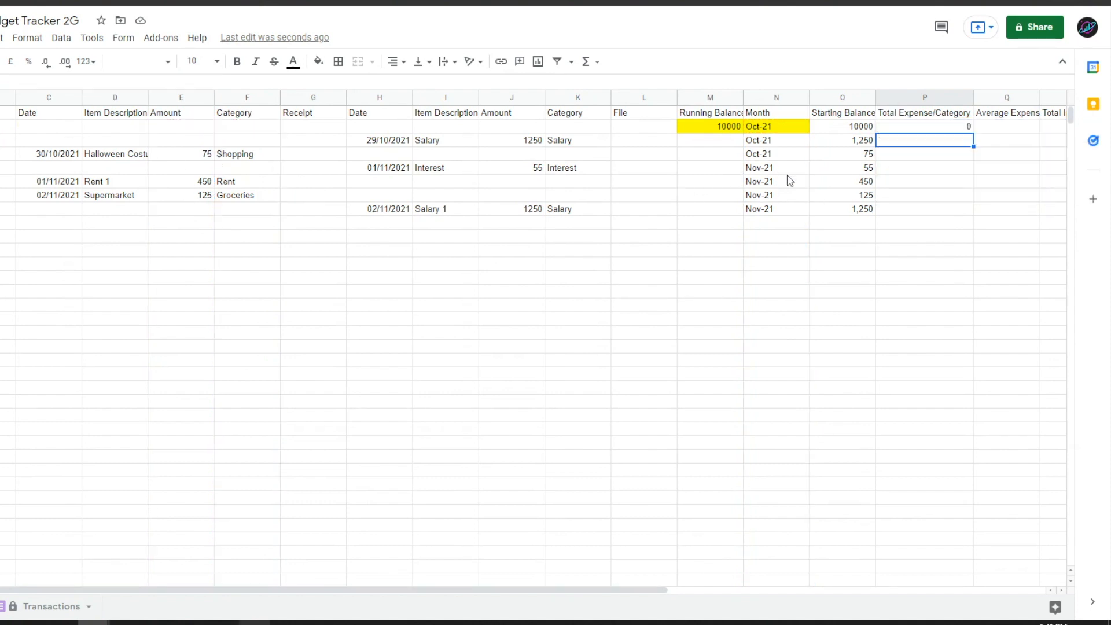
key("ctrl+c")
key("ctrl+shift+Down")
key("ctrl+v")
key("Right")
- Fit the widths of columns Q to S to their header text
scroll(789, 177, "right", 4)
left_click_drag(742, 97, 949, 124)
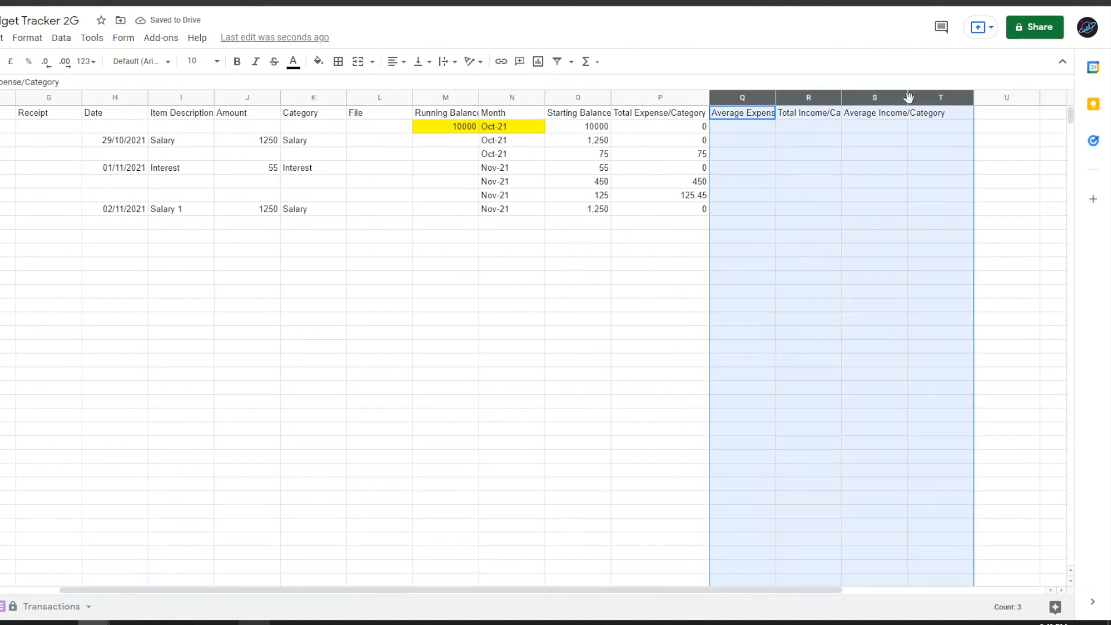
double_click(908, 97)
- Enter =IF(ISBLANK(B2),"",IFERROR(AVERAGEIF($F$2:$F,F2,$P$2:$P),"")) in Q2 for the average expense per category
left_click(747, 132)
double_click(747, 132)
key("ctrl+v")
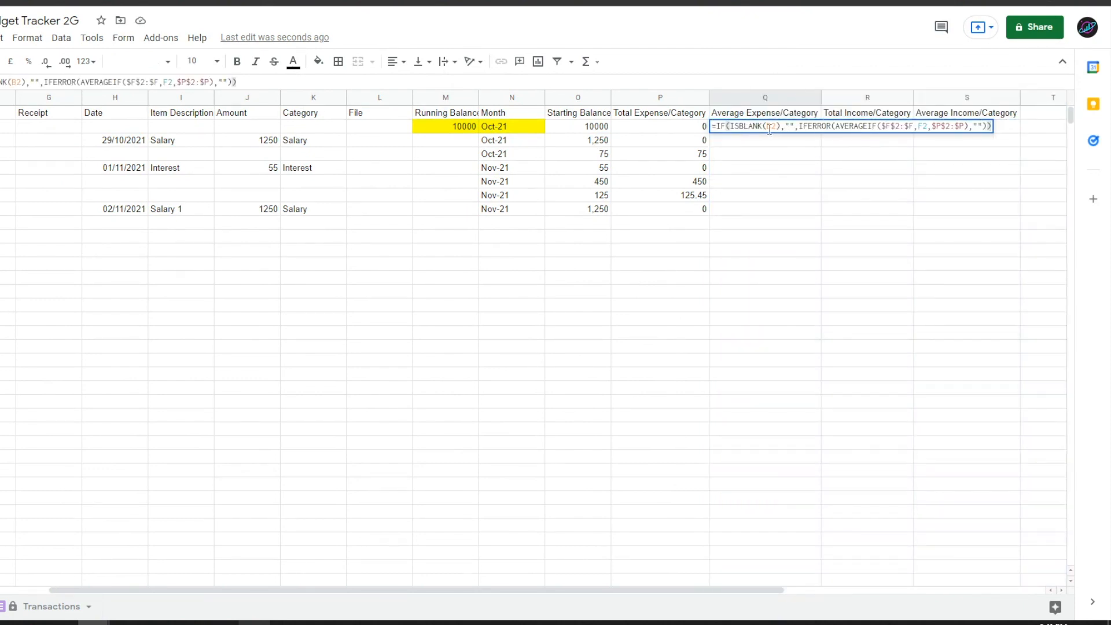
left_click(770, 127)
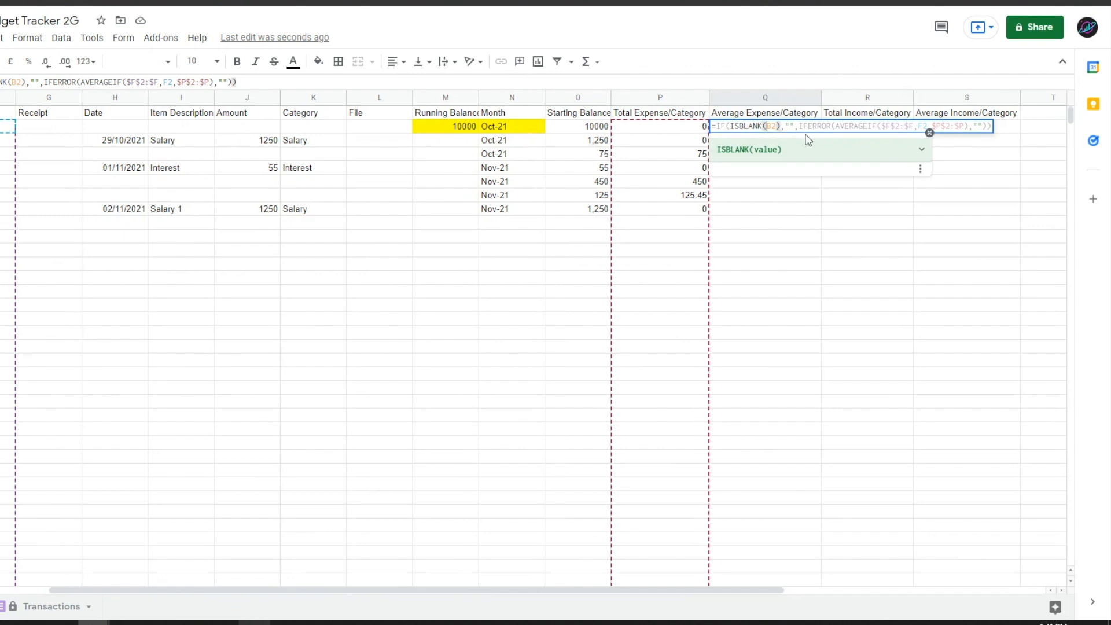
left_click(892, 126)
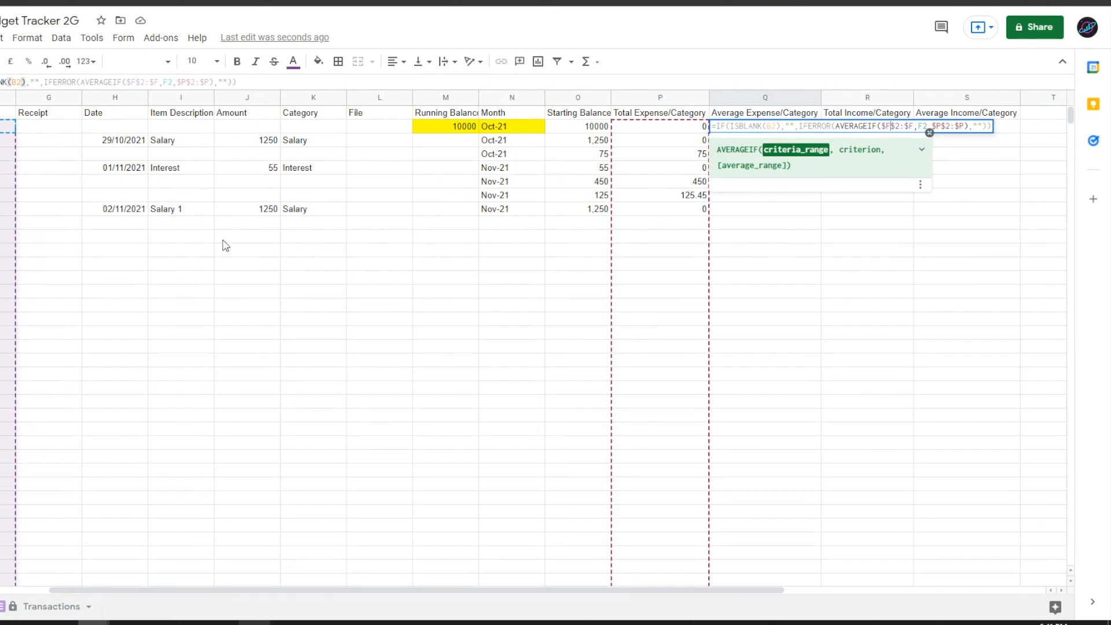
key("Return")
- Copy the Average Expense/Category formula from Q2 down the whole of column Q
left_click(858, 212)
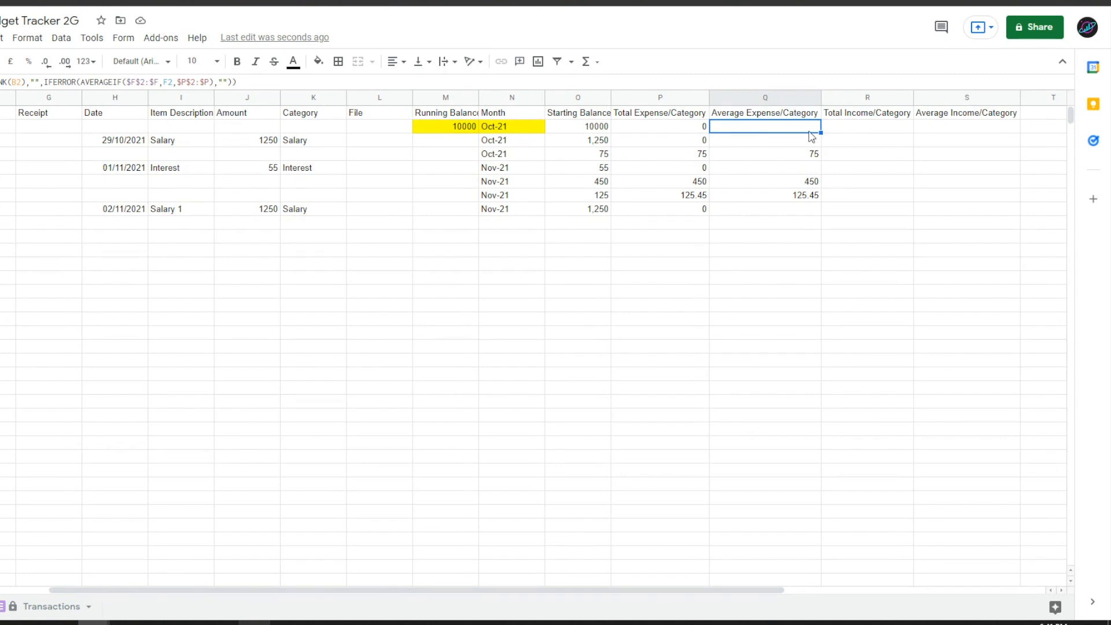
left_click_drag(821, 133, 808, 377)
key("ctrl+Up")
key("Down")
key("ctrl+Down")
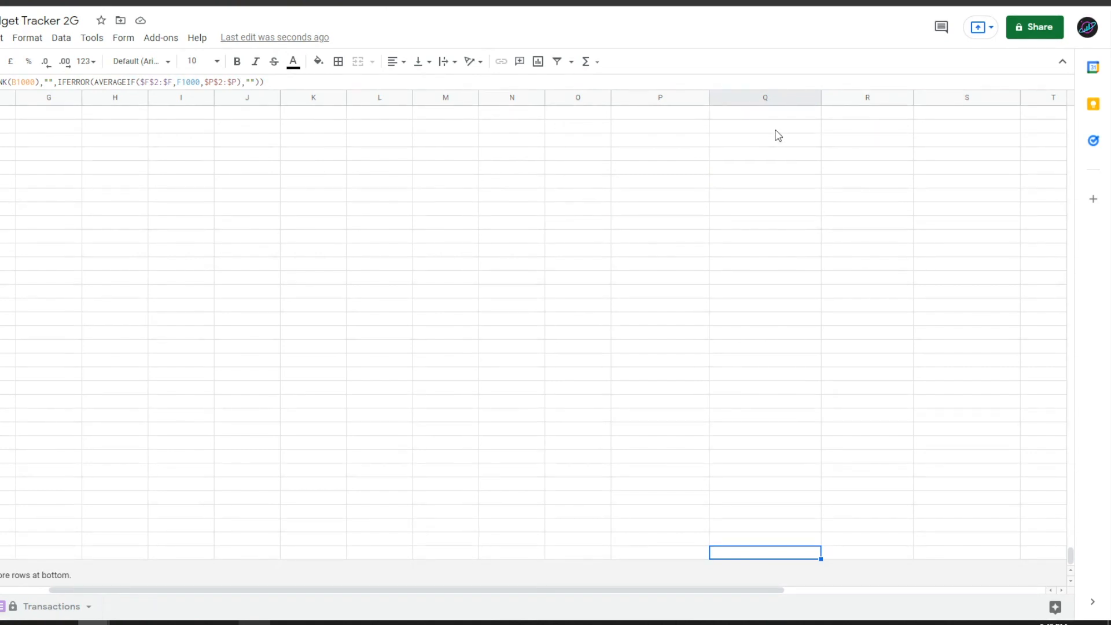
key("ctrl+shift+Up")
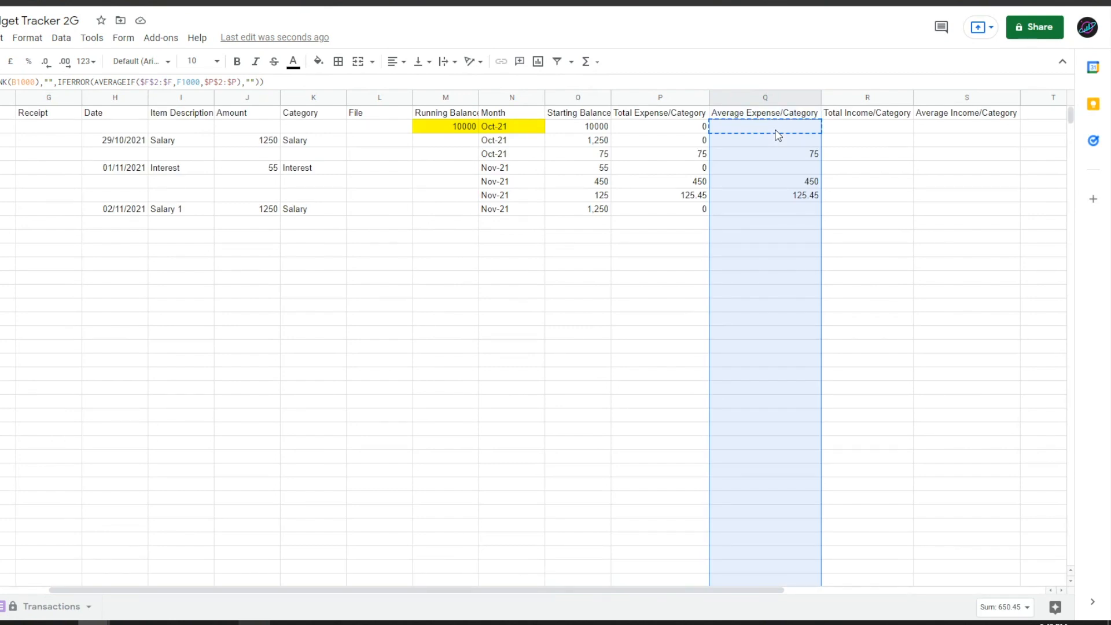
key("ctrl+v")
left_click(776, 130)
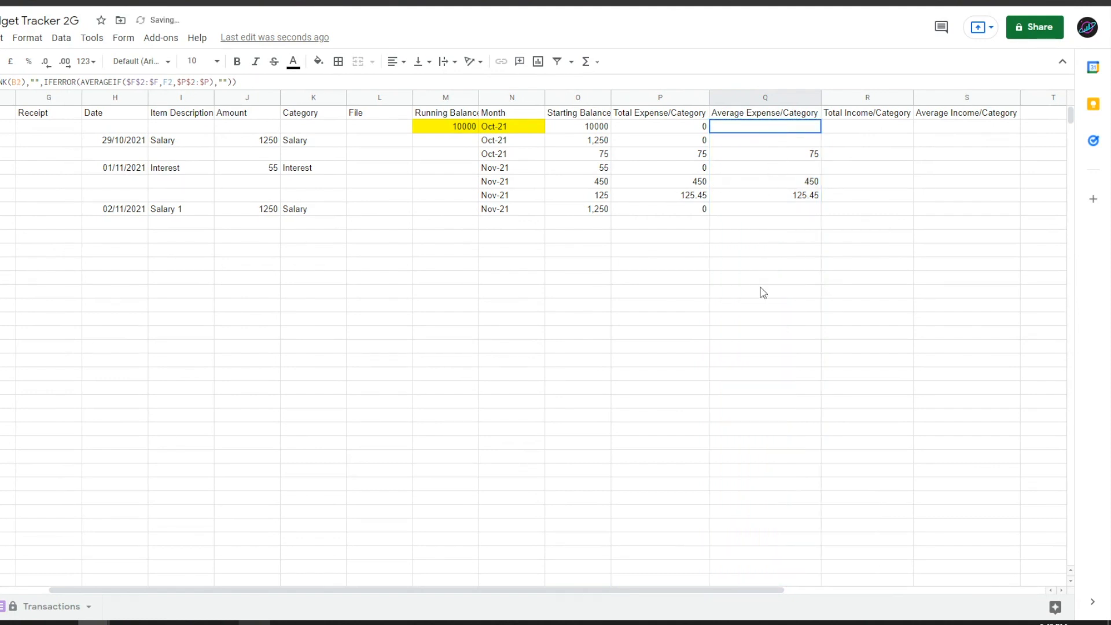
- Enter the Total Income/Category formula in R2 and fill it down column R
double_click(902, 131)
key("ctrl+v")
key("Return")
key("ctrl+Down")
key("ctrl+shift+Up")
key("ctrl+d")
- Enter the Average Income/Category formula in S2 and fill it down column S
left_click(948, 130)
key("ctrl+v")
key("ctrl+Down")
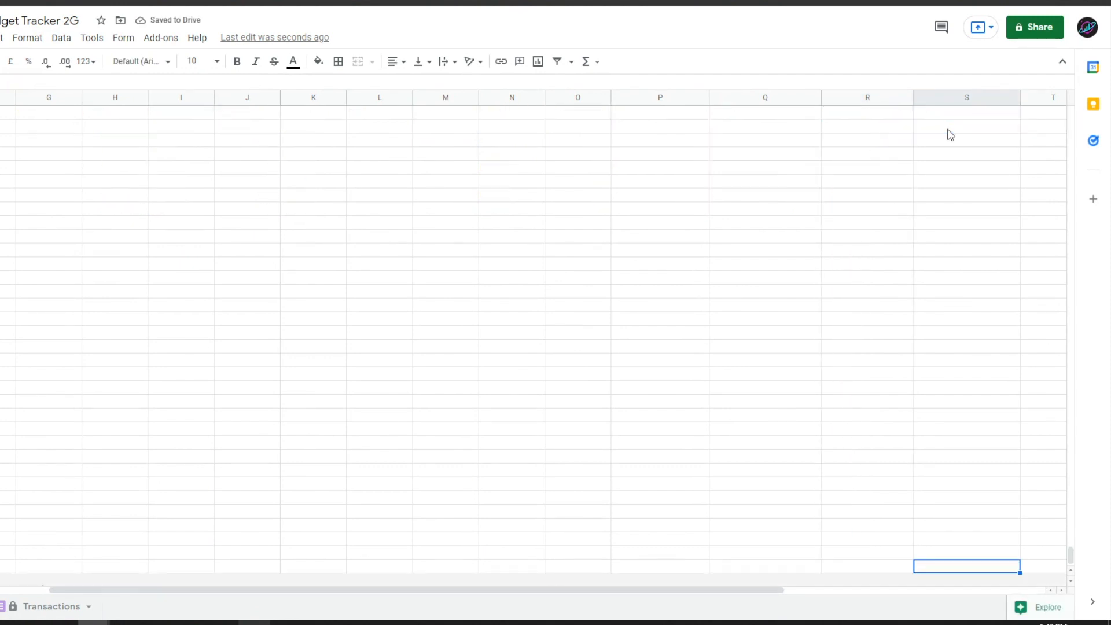
key("ctrl+shift+Up")
key("ctrl+d")
left_click(468, 145)
key("Left")
key("Left")
key("Left")
key("Right")
key("Right")
key("Right")
key("Left")
key("Left")
key("Left")
key("Left")
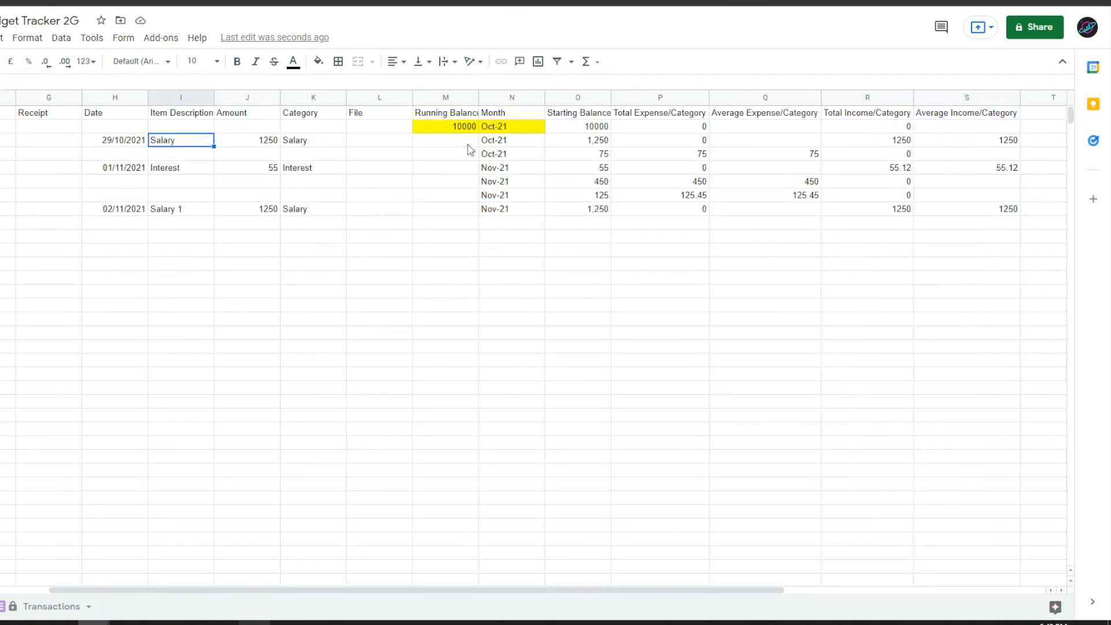
- Enter =IF(ISBLANK(B3),"",M2+J3-E3) in M3 under Running Balance and fill it down column M
left_click(471, 150)
scroll(359, 165, "left", 3)
left_click(705, 130)
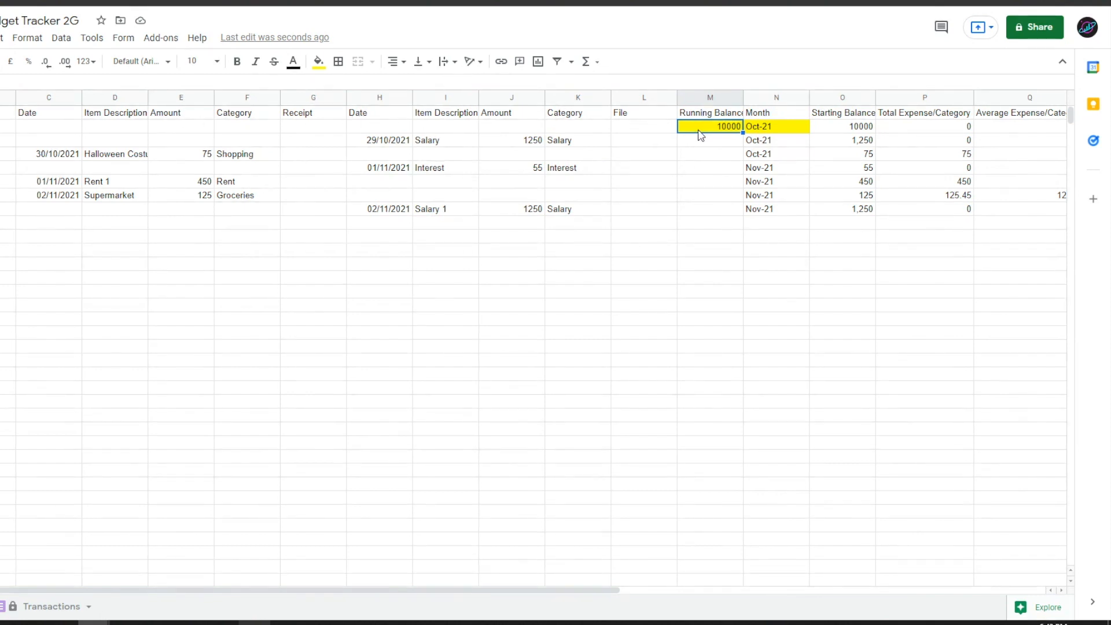
left_click(711, 143)
double_click(718, 145)
key("ctrl+v")
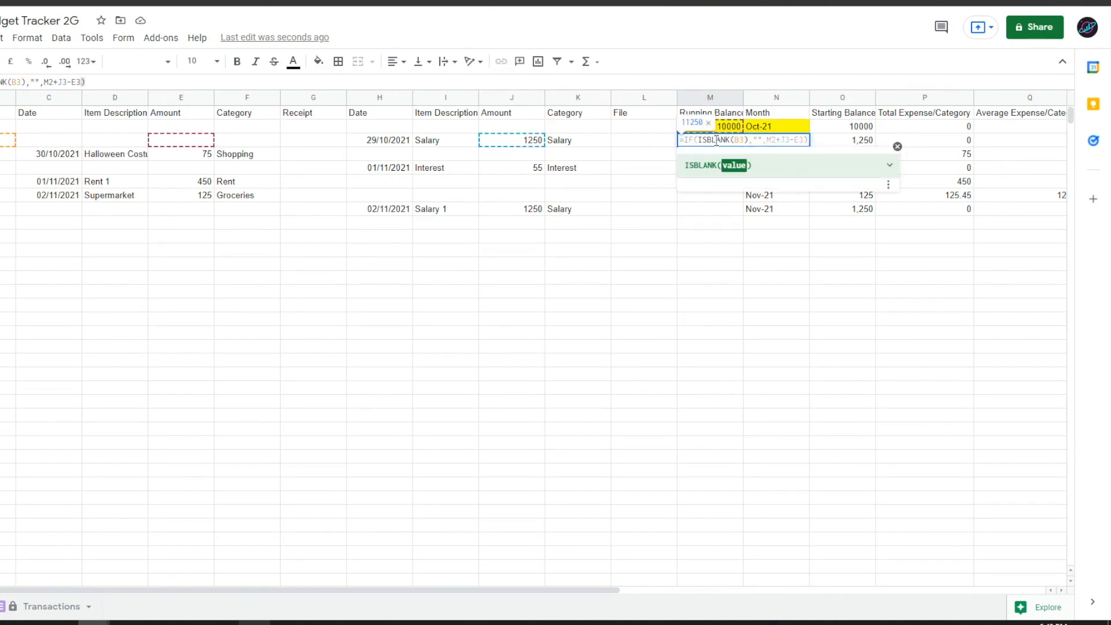
left_click(776, 141)
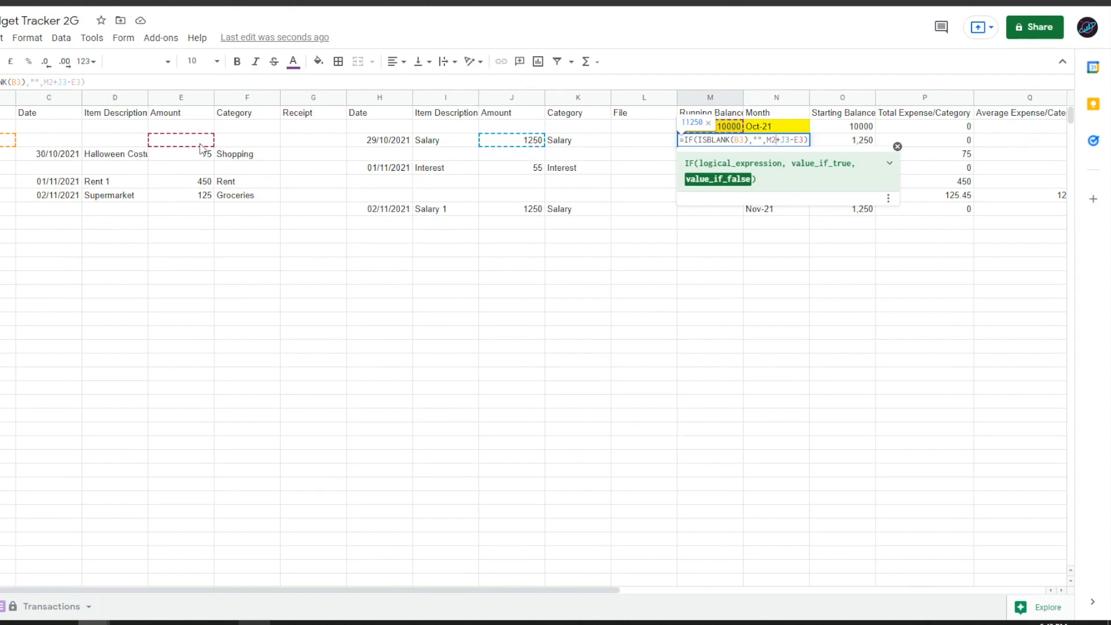
key("ctrl+Return")
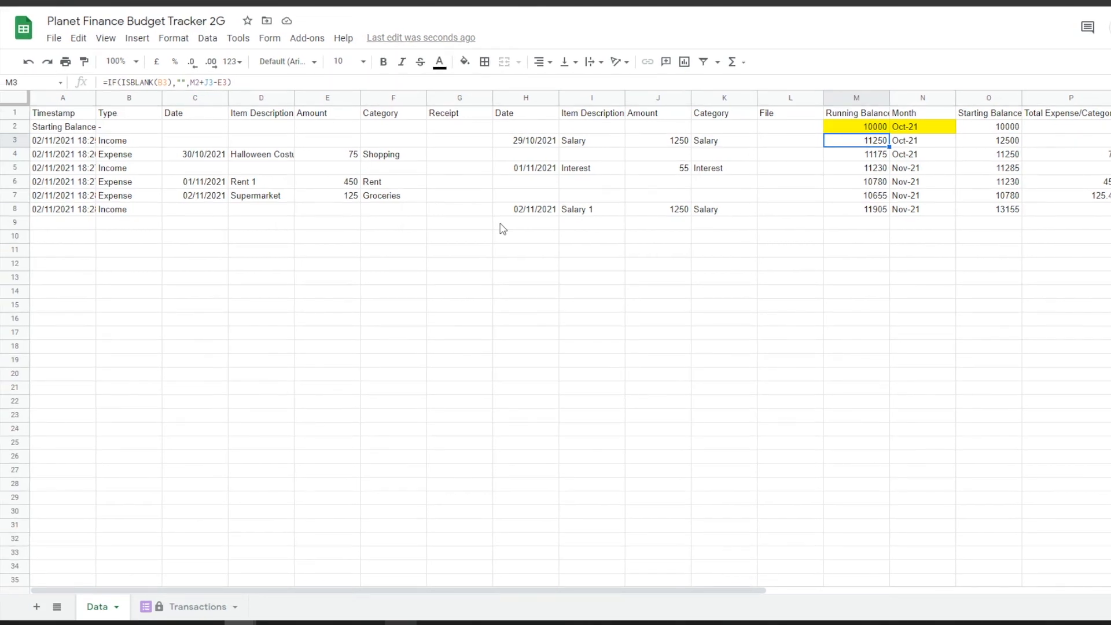
- Compare the form responses on the Transactions sheet with the rows pulled into the Data sheet
left_click(177, 606)
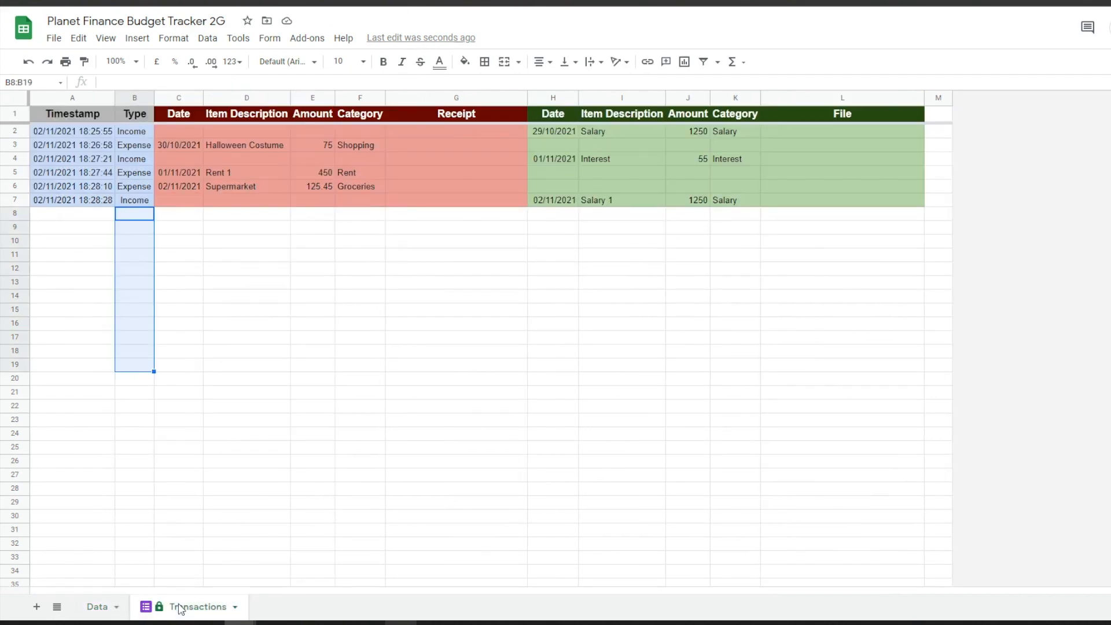
left_click(75, 142)
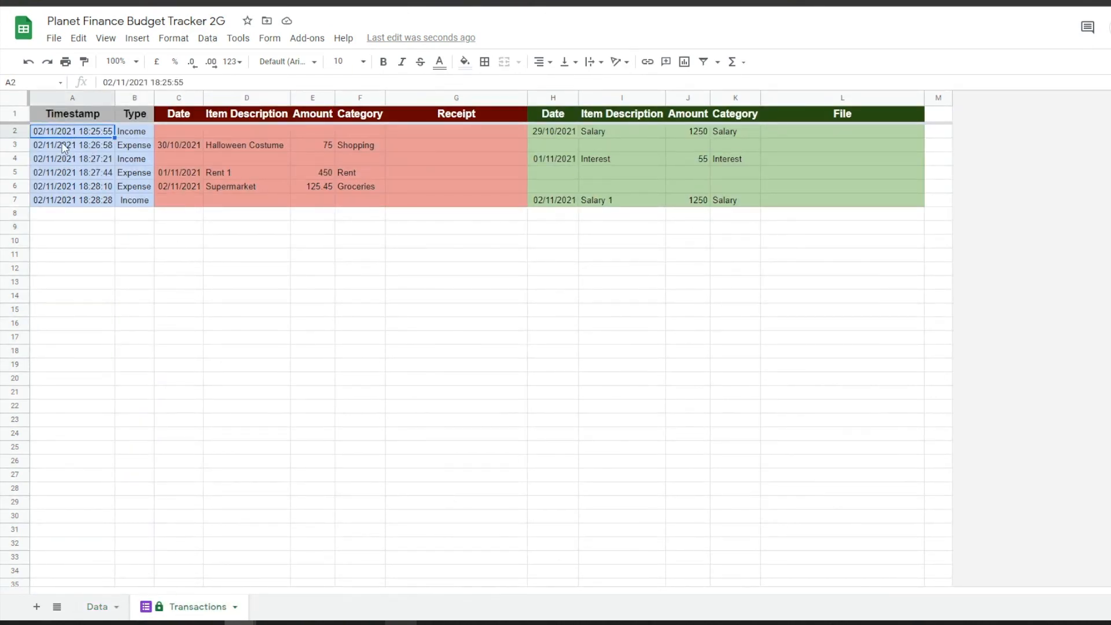
left_click(98, 607)
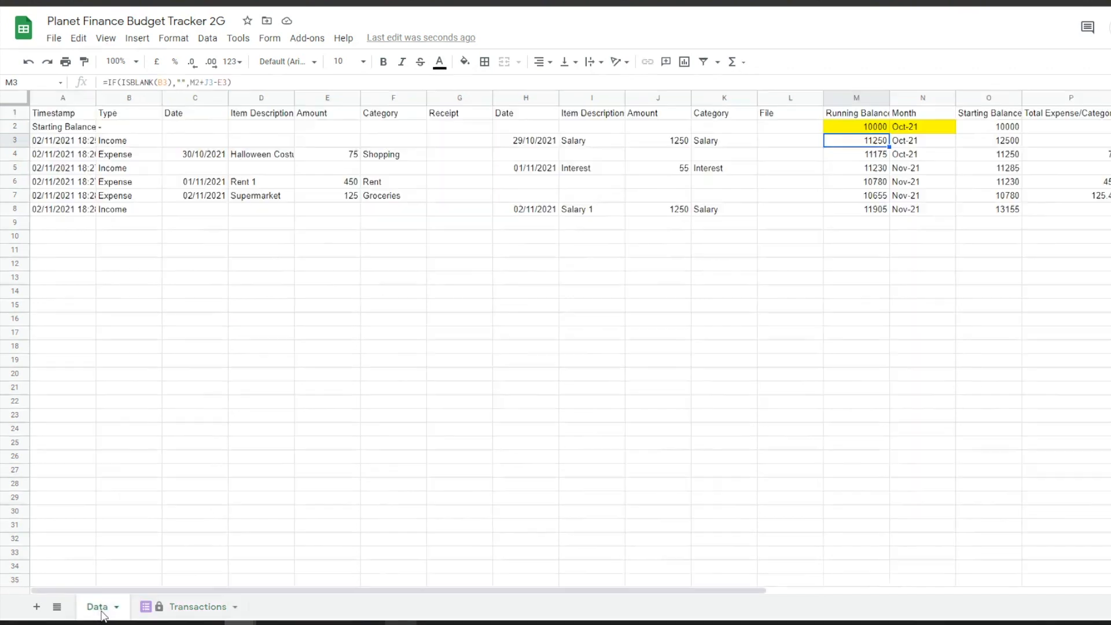
- Examine the conditional formatting rules on the Data sheet for A2:B1000 and the Month column, including their custom formulas
left_click(81, 144)
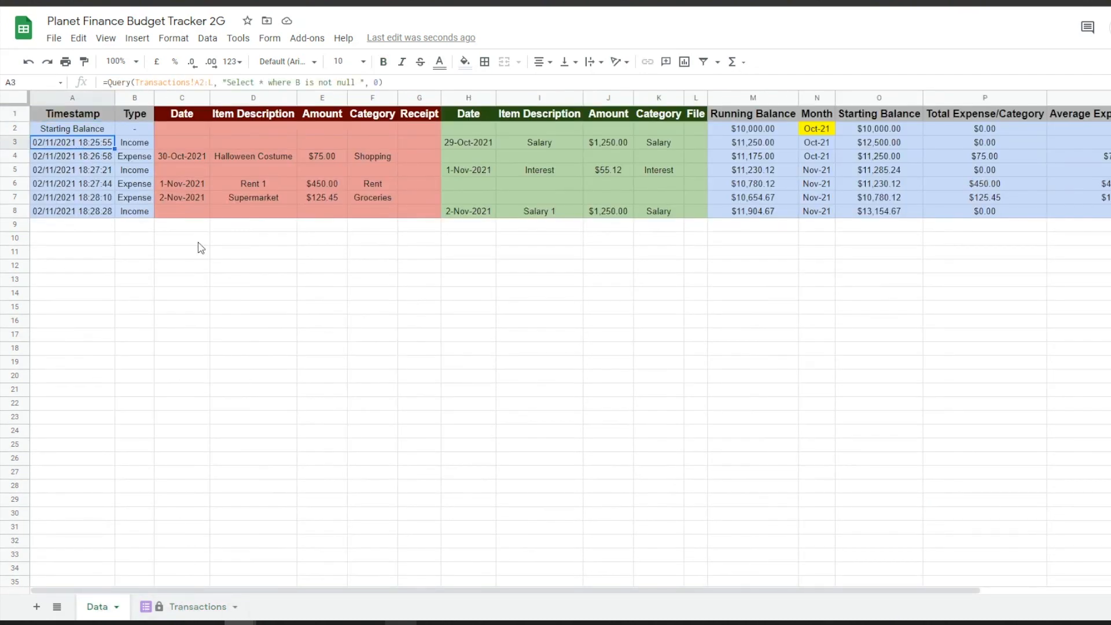
left_click(172, 43)
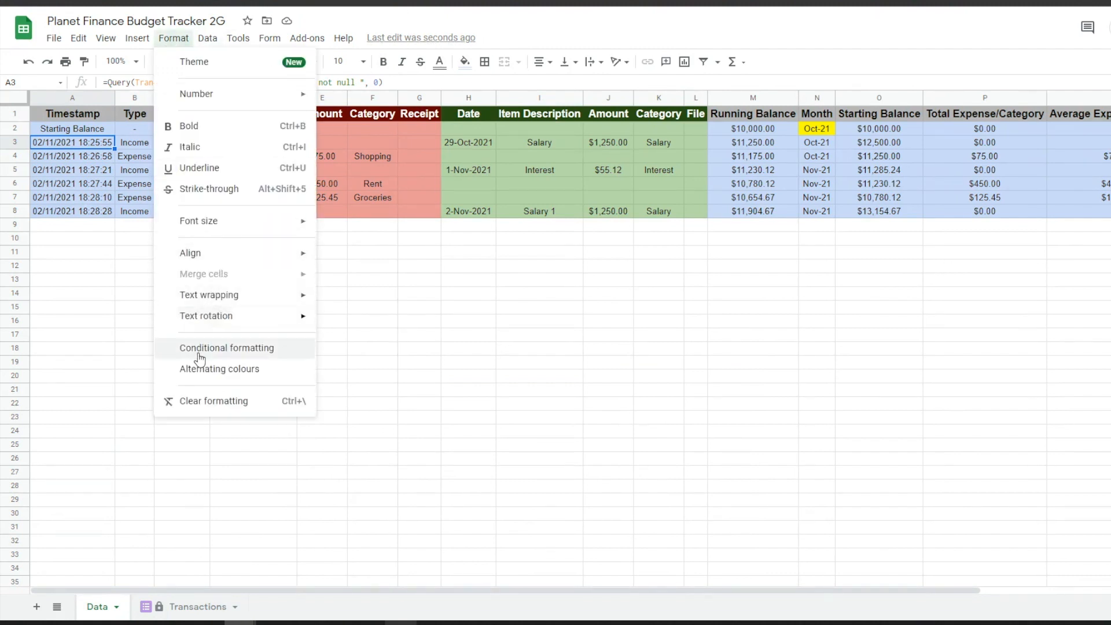
left_click(178, 349)
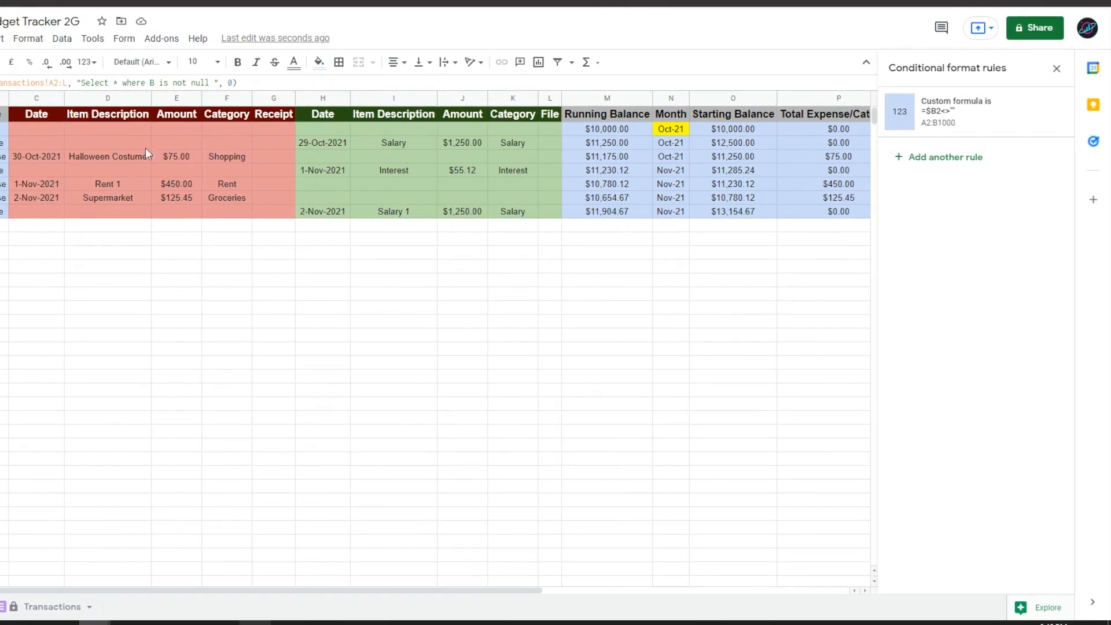
left_click(942, 115)
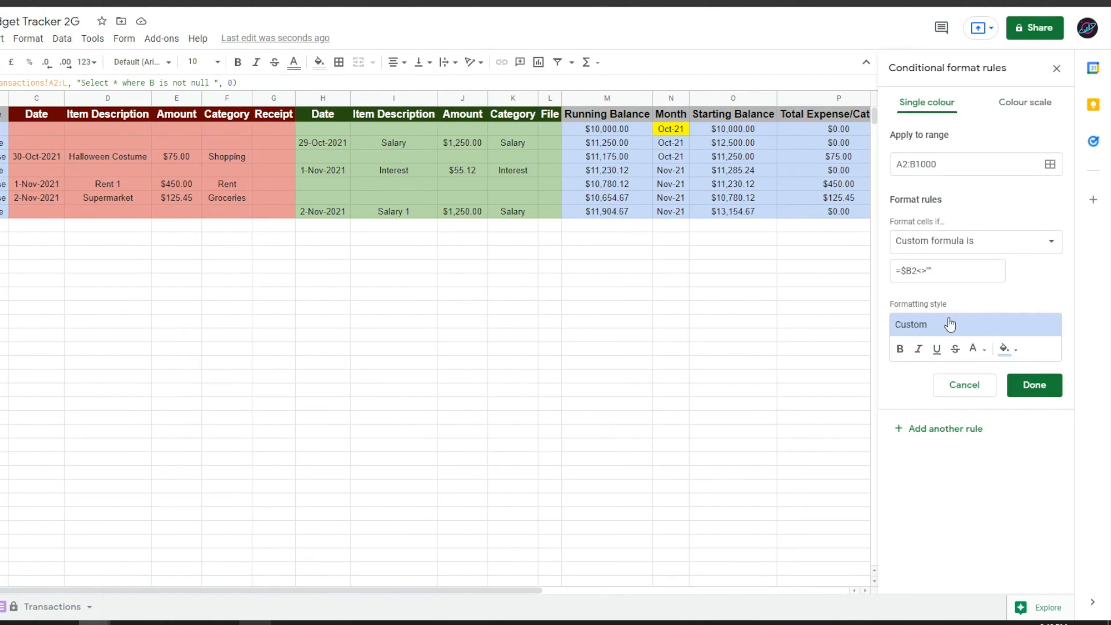
left_click_drag(917, 271, 920, 272)
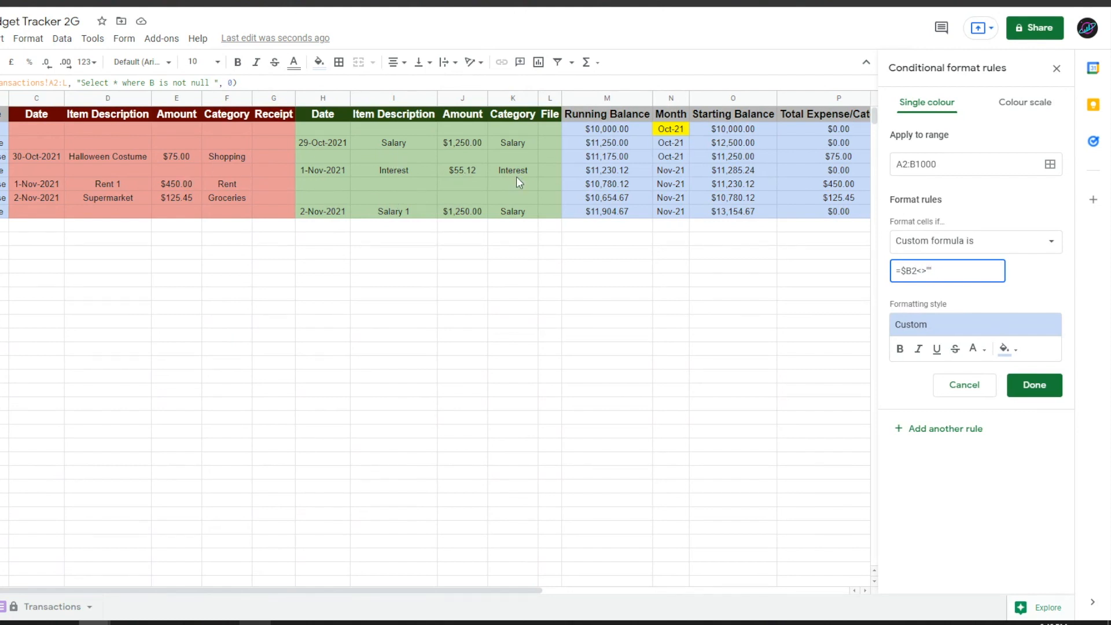
left_click(964, 385)
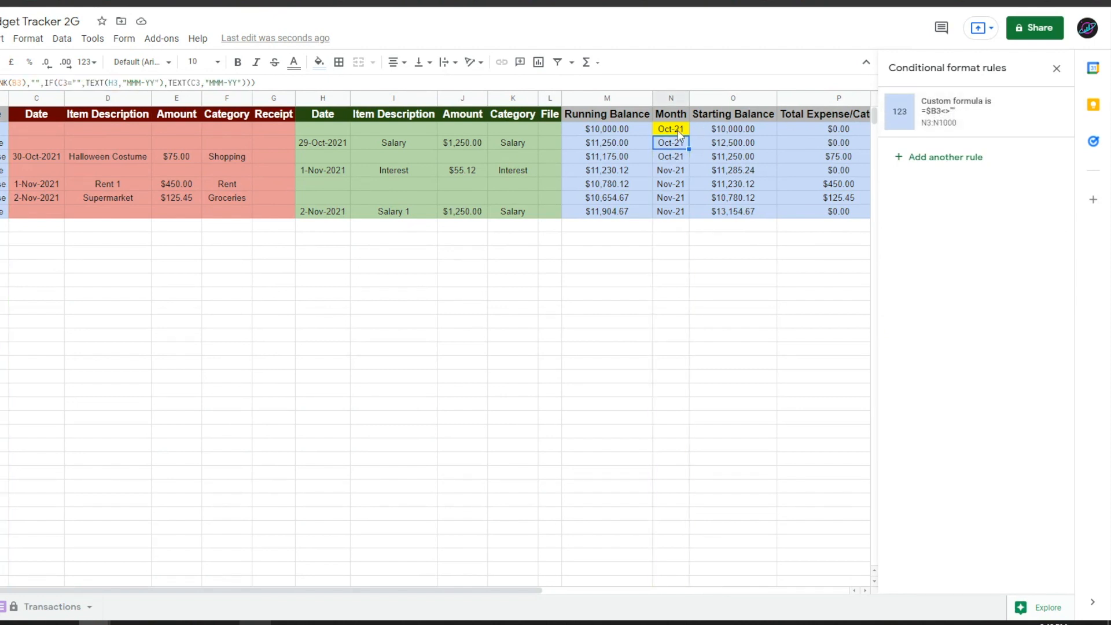
left_click(668, 131)
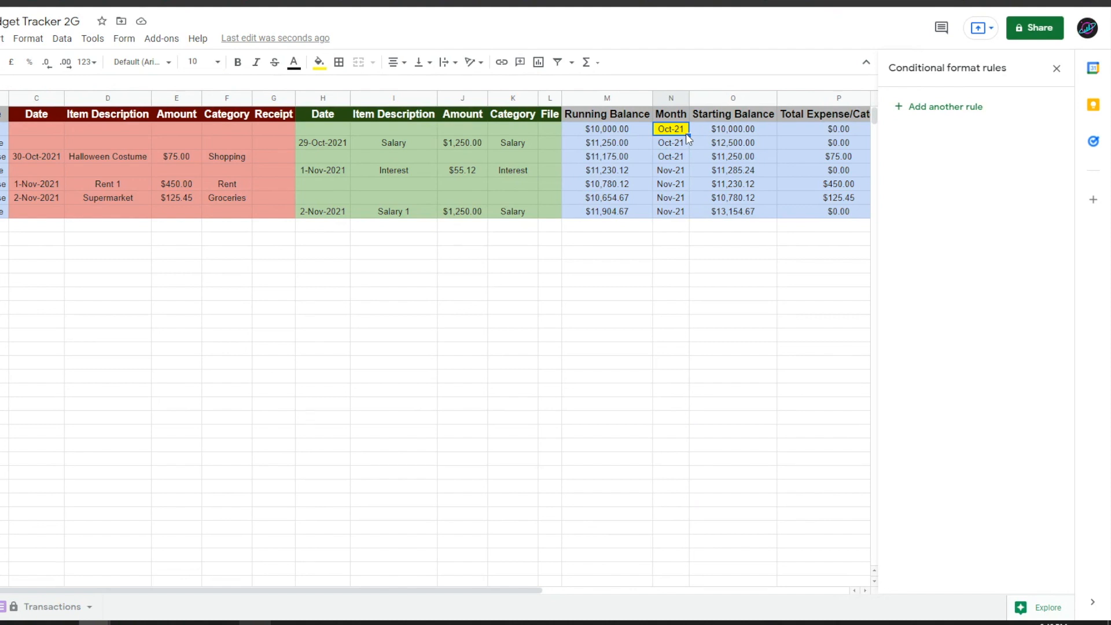
left_click(1056, 68)
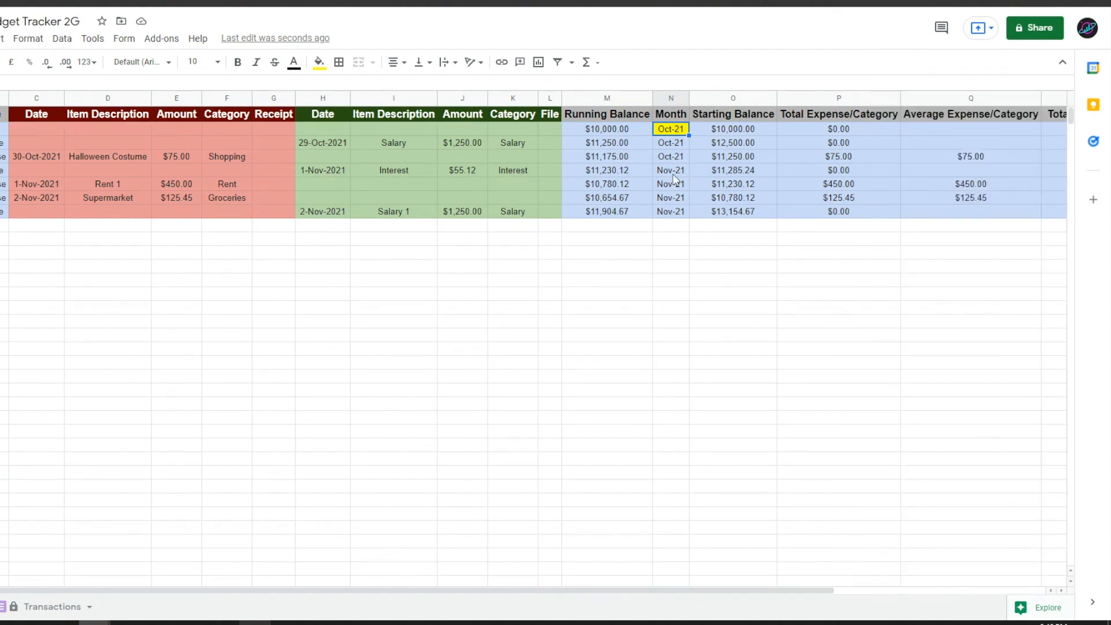
- Add a sheet named Enter Info and paste the copied balance, budget and yearly breakdown tables into it from A1
left_click(608, 135)
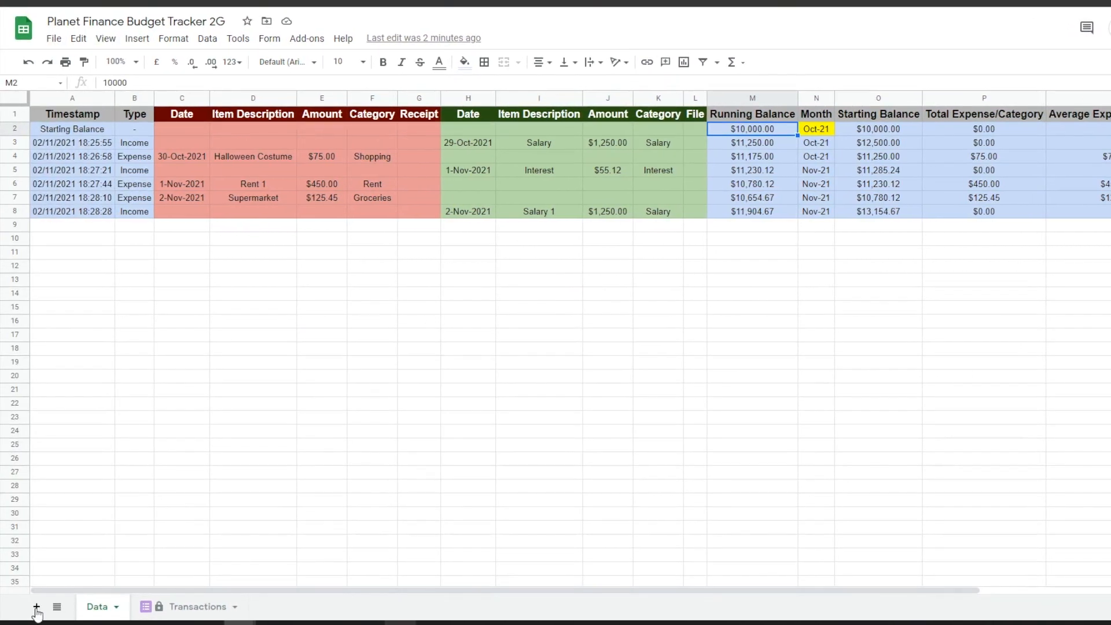
left_click(36, 607)
double_click(149, 611)
type("Enter Info")
key("Return")
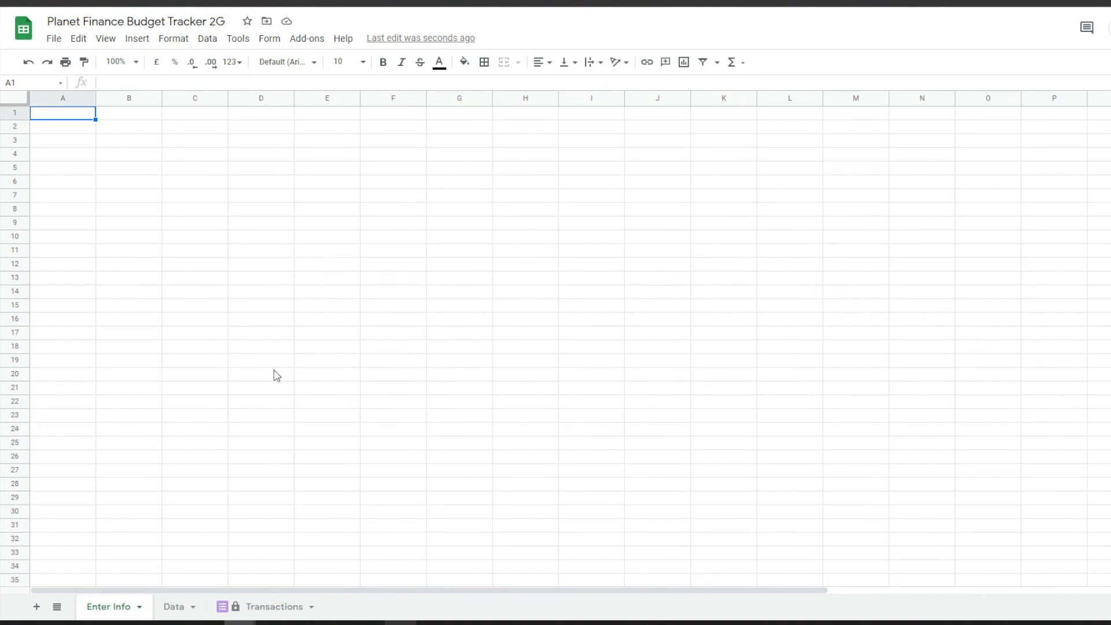
key("ctrl+v")
left_click(345, 186)
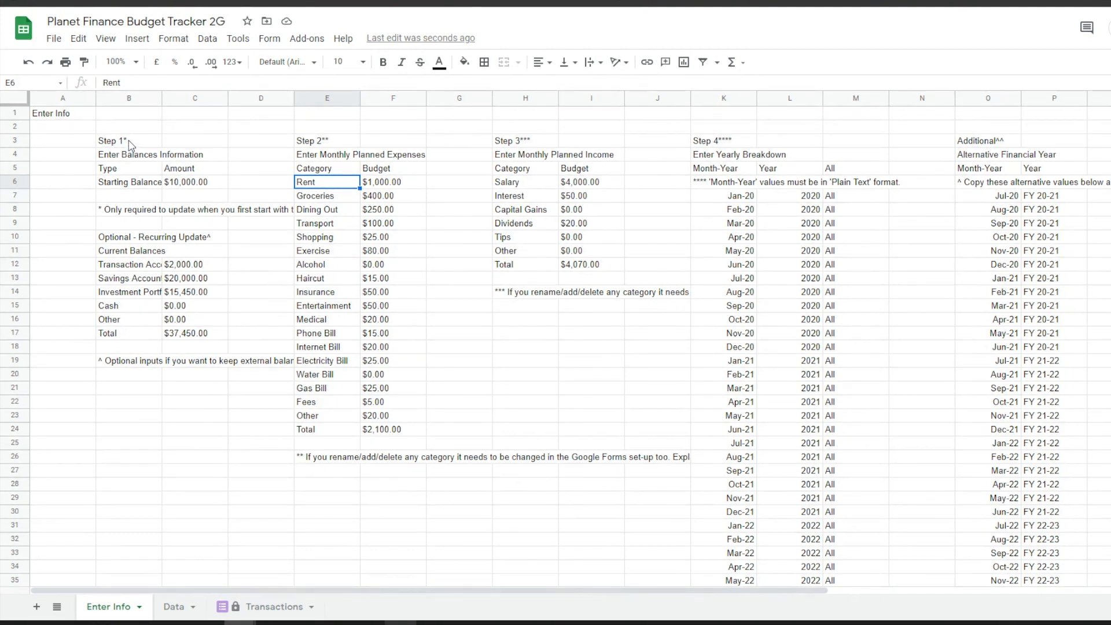
- Examine the Step 1 balances information and Step 2 planned expenses, including the starting balance amount, on the Enter Info sheet
left_click_drag(129, 145, 146, 183)
left_click_drag(323, 144, 341, 308)
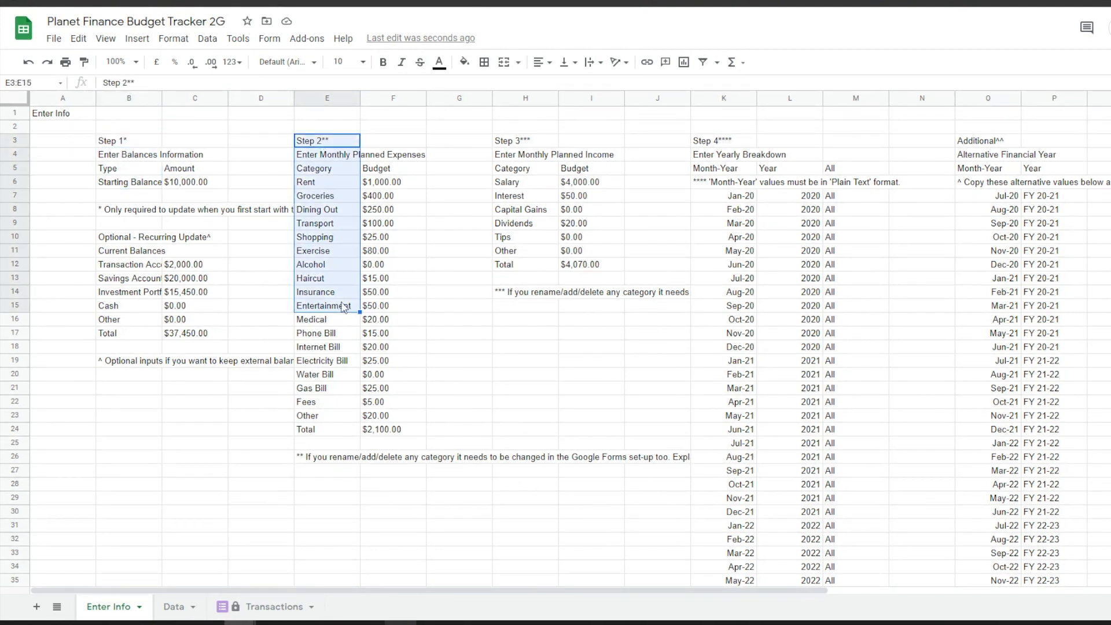
left_click(134, 145)
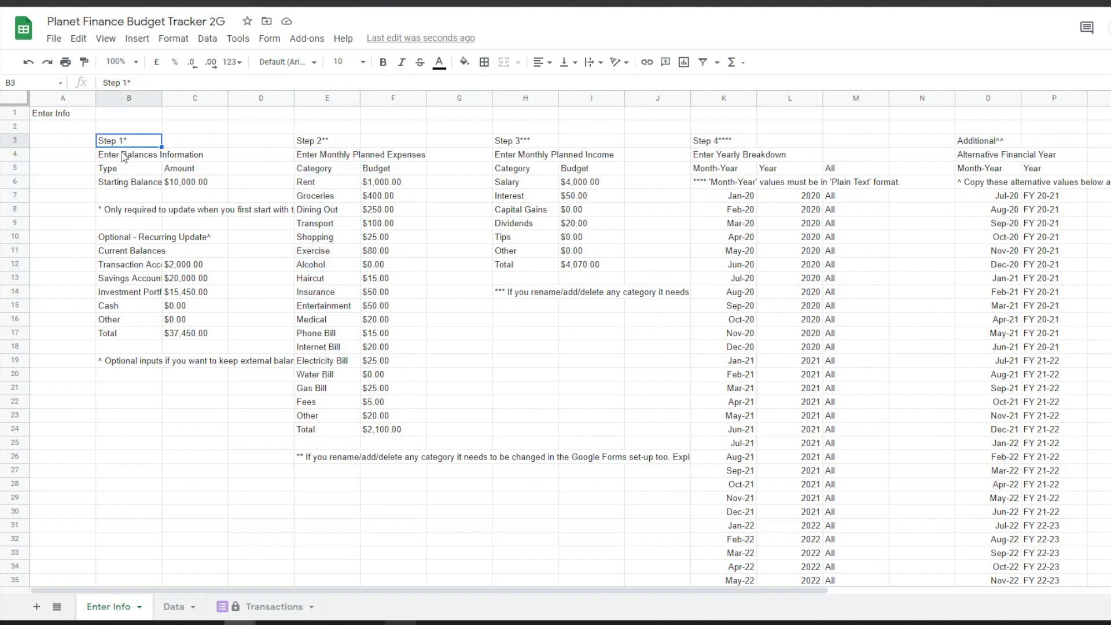
left_click(120, 158)
left_click(122, 185)
left_click(221, 186)
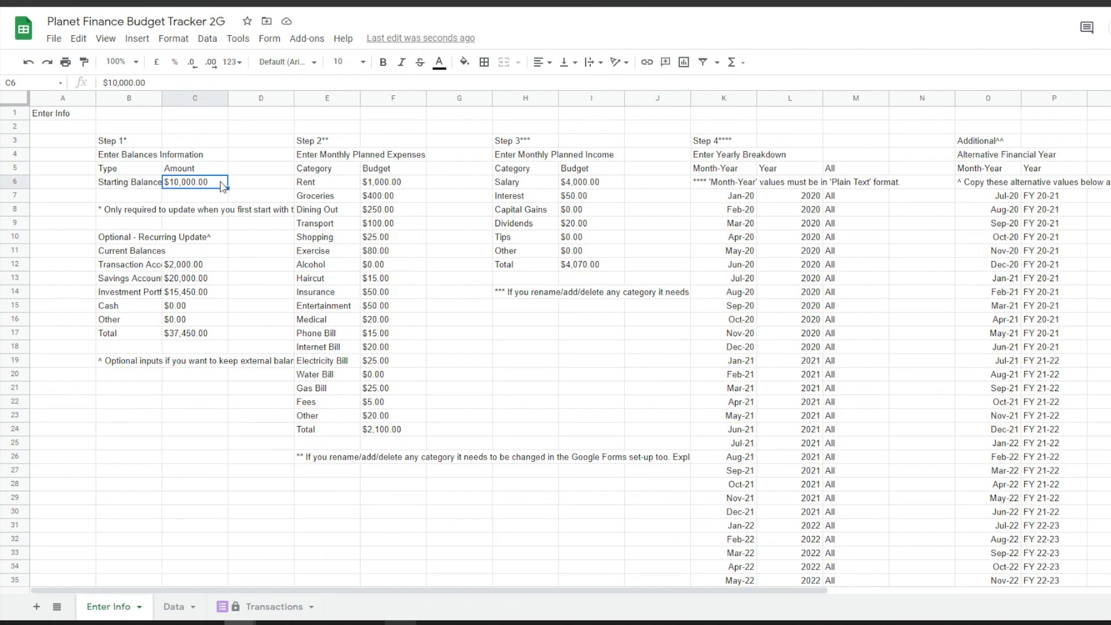
- Link the first Running Balance cell, M2 on the Data sheet, to the starting balance with ='Enter Info'!C6
left_click(173, 606)
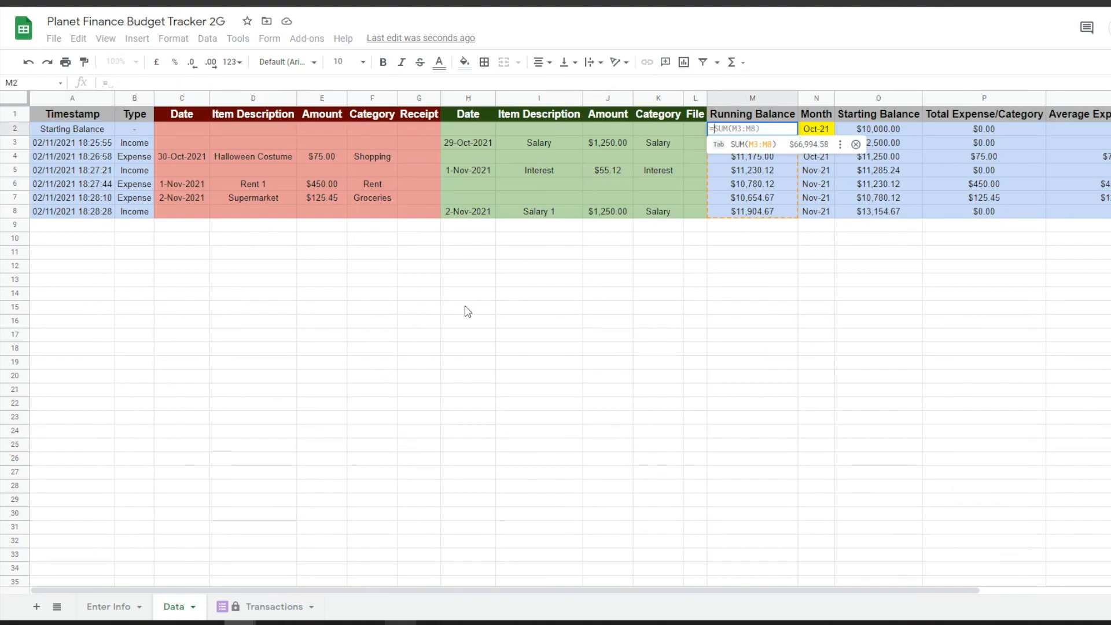
left_click(87, 606)
left_click(191, 182)
key("Return")
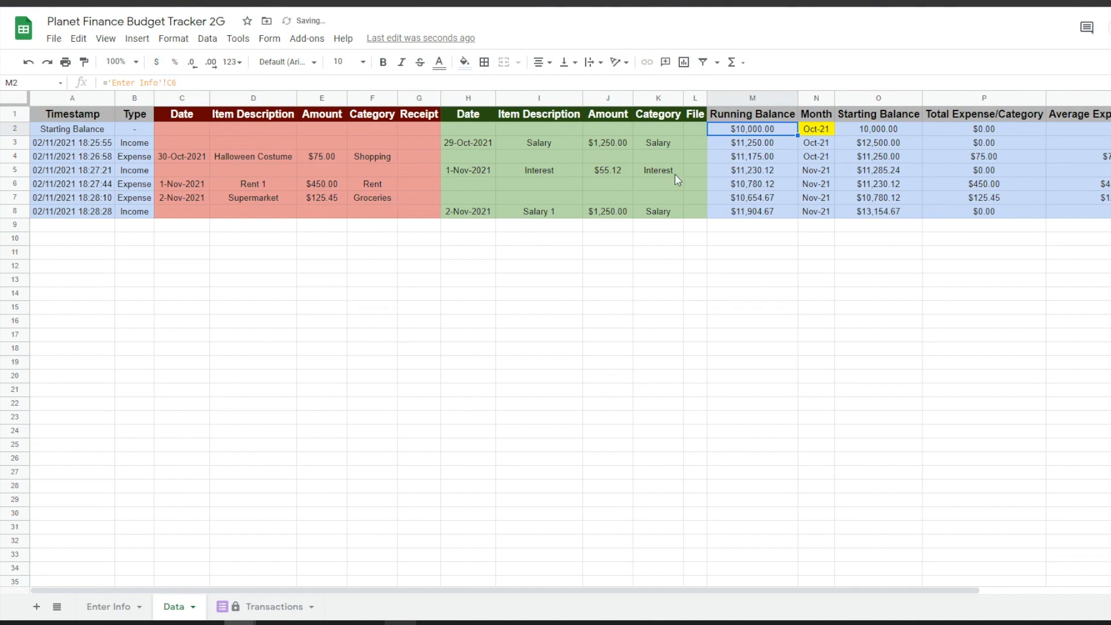
- Review the planned expense categories and budgets, the planned income table, and the Step 4 Month-Year values on the Enter Info sheet
left_click(47, 118)
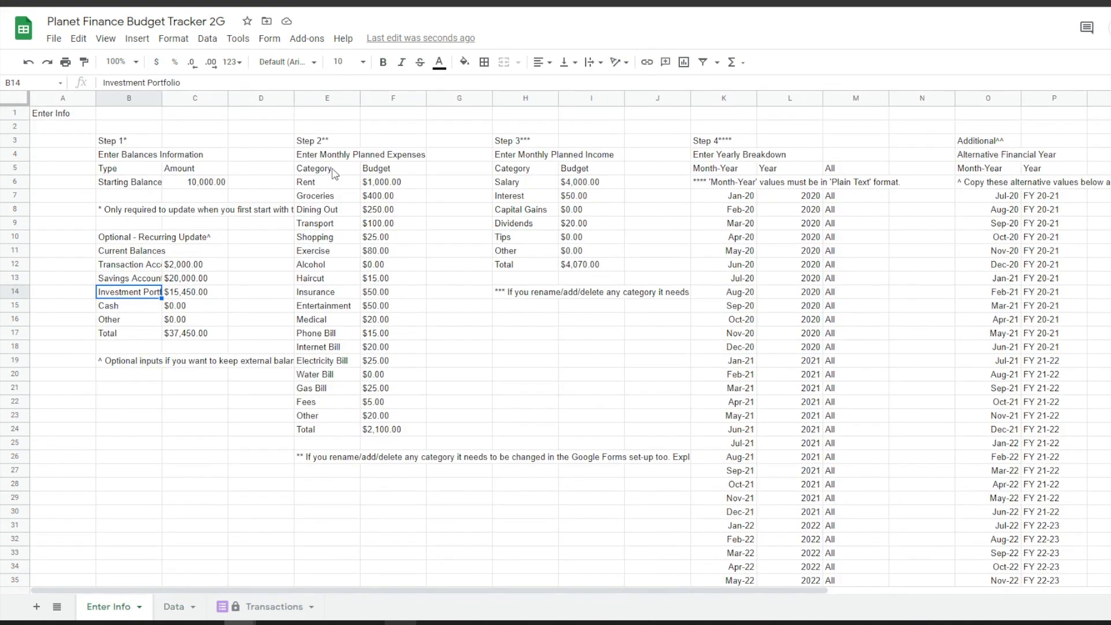
left_click_drag(336, 184, 329, 434)
left_click_drag(406, 185, 386, 438)
left_click_drag(522, 144, 588, 256)
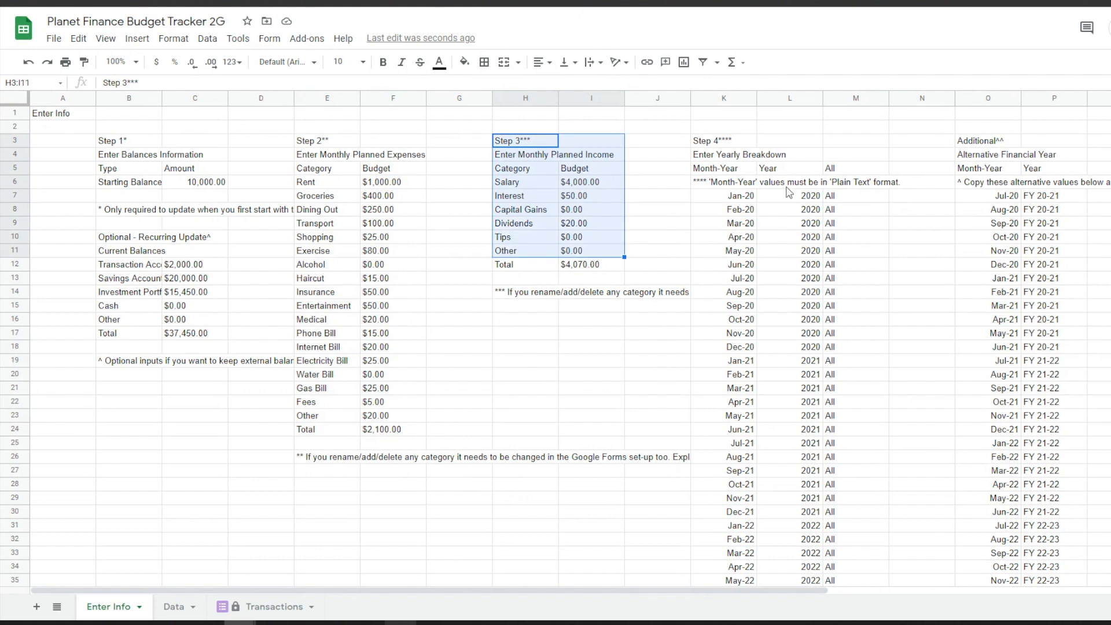
left_click(723, 145)
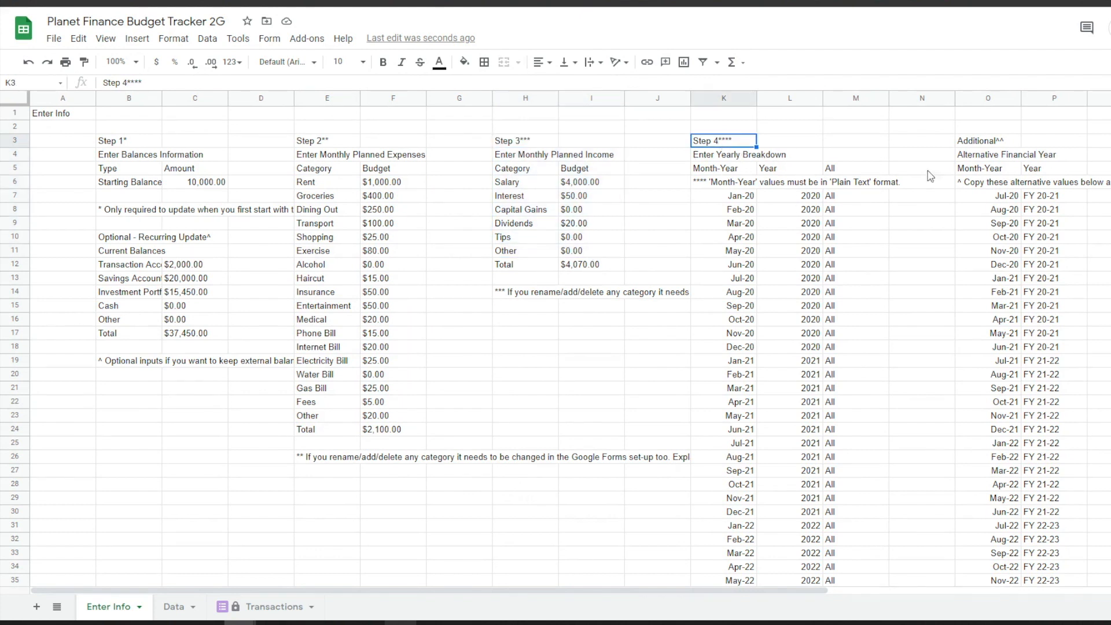
left_click(733, 197)
left_click(717, 212)
left_click(716, 254)
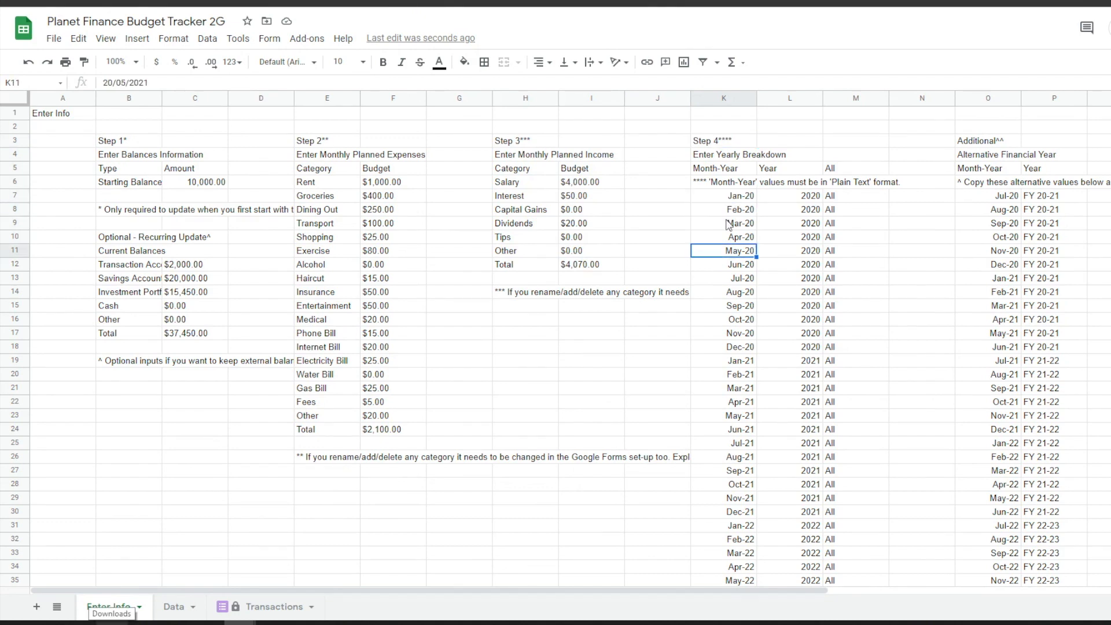
- Format the Step 4 Month-Year values in K7:K55 as plain text
left_click(734, 200)
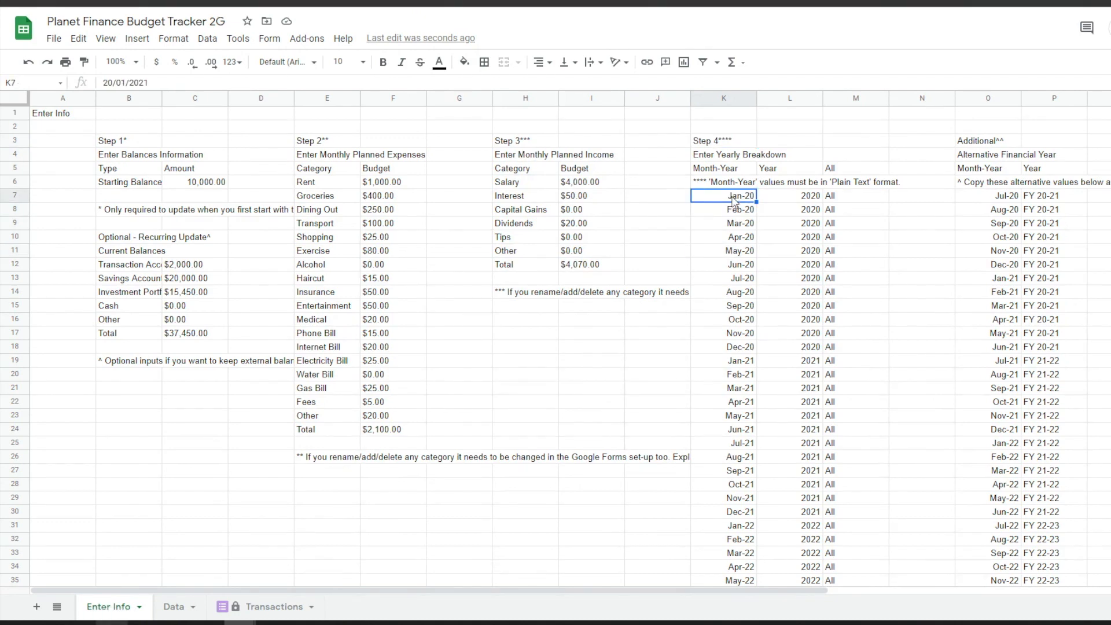
key("ctrl+shift+Down")
left_click(232, 61)
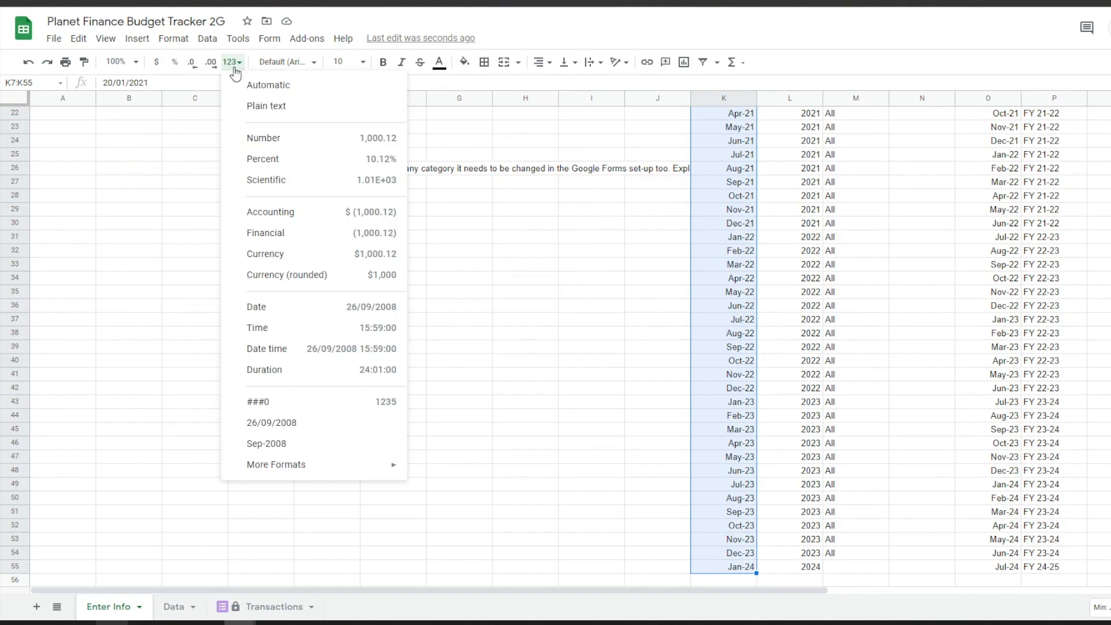
left_click(264, 106)
scroll(704, 297, "up", 7)
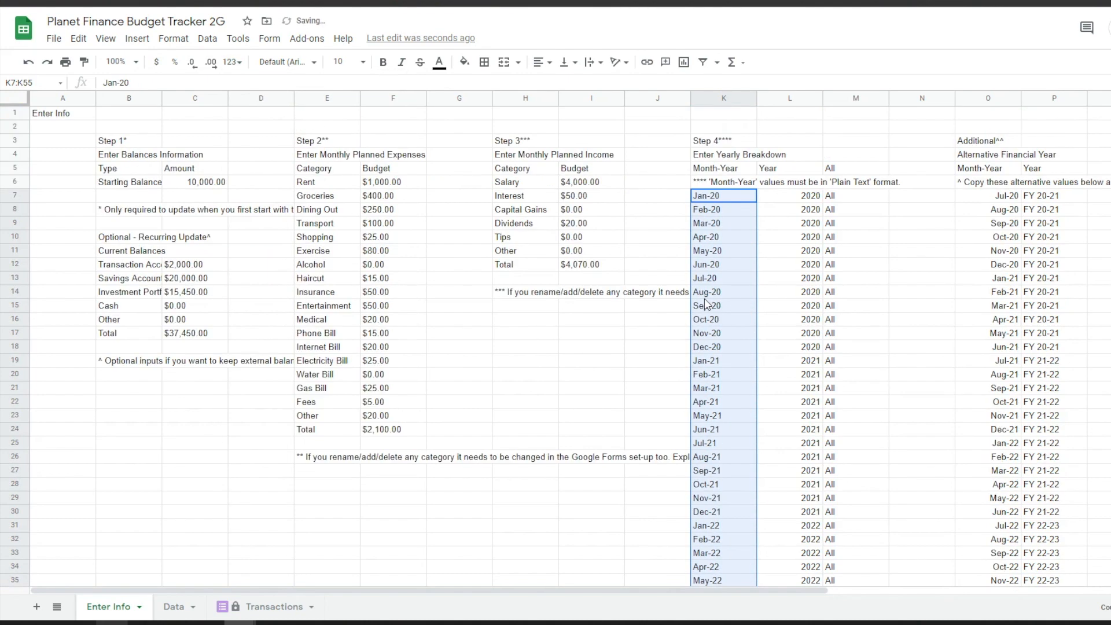
- Compare the Step 4 Month-Year and Year columns with the Alternative Financial Year values, checking the Transactions dates as well
left_click(727, 200)
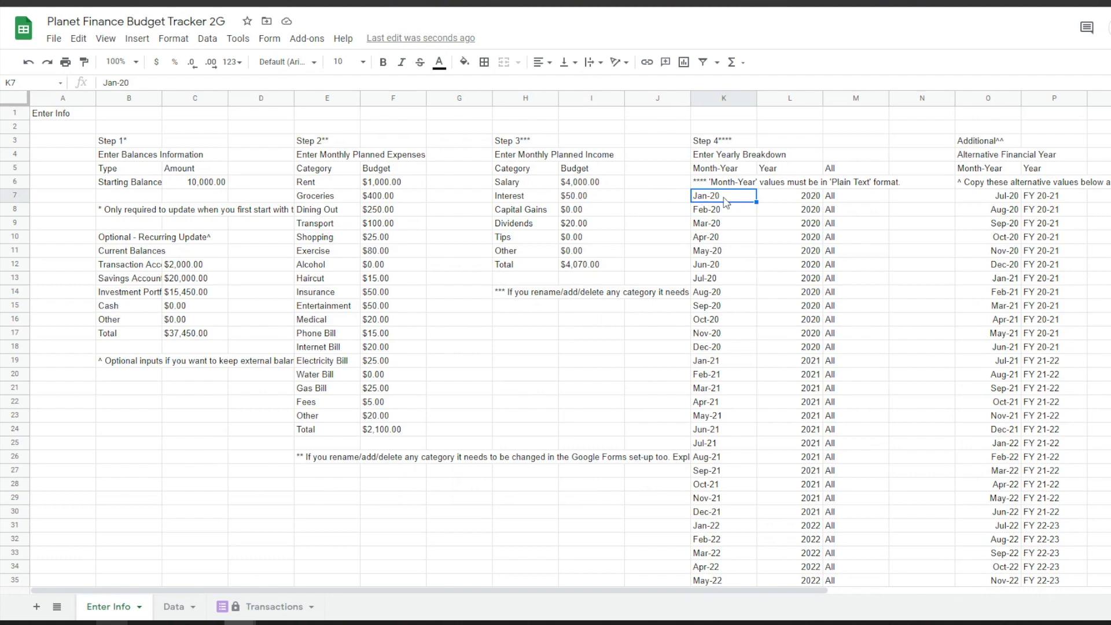
left_click(264, 604)
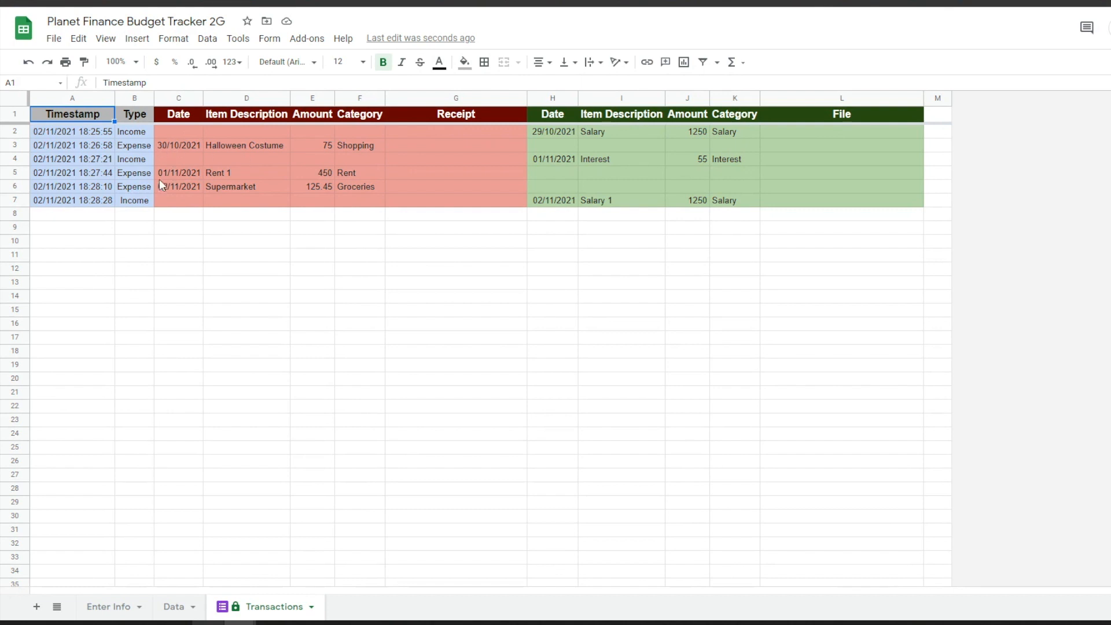
left_click(93, 607)
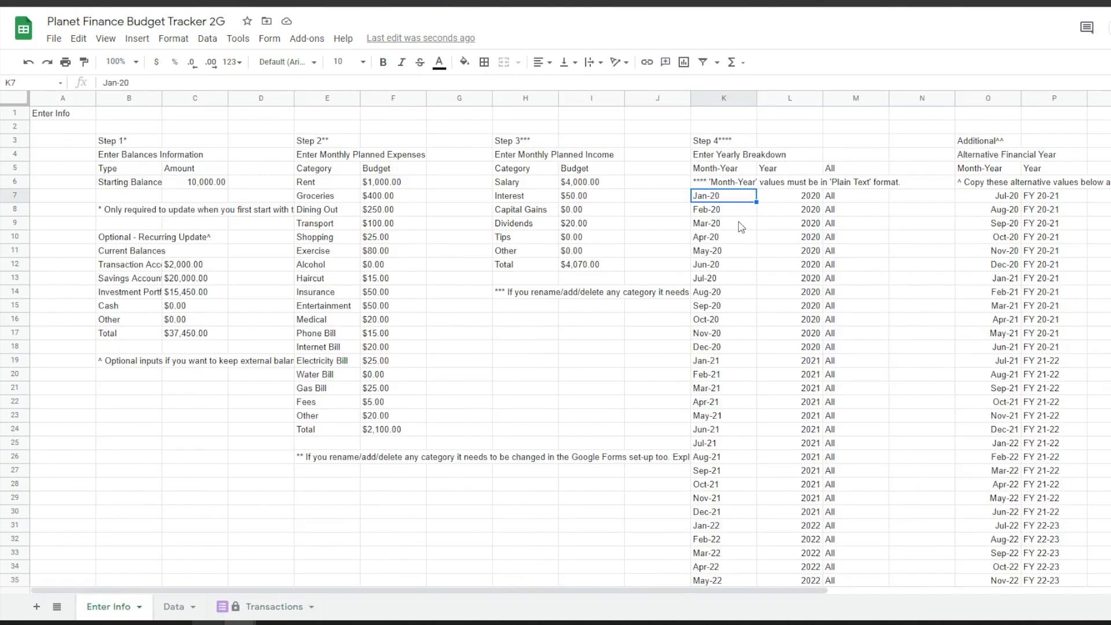
left_click_drag(725, 196, 730, 361)
left_click(724, 201)
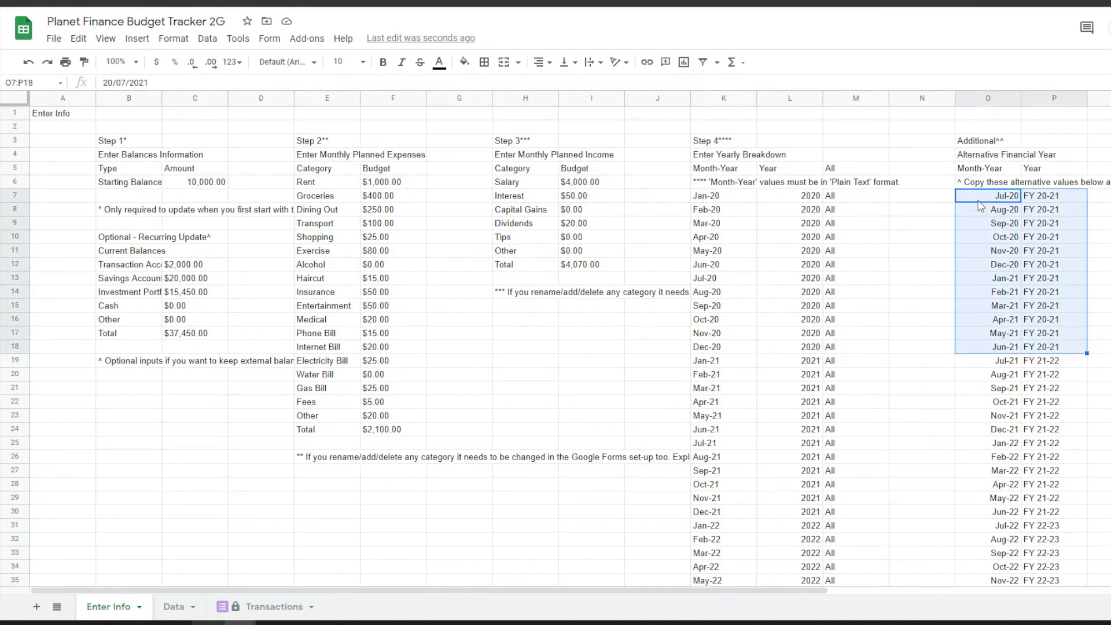
left_click(978, 201)
left_click_drag(984, 200, 990, 347)
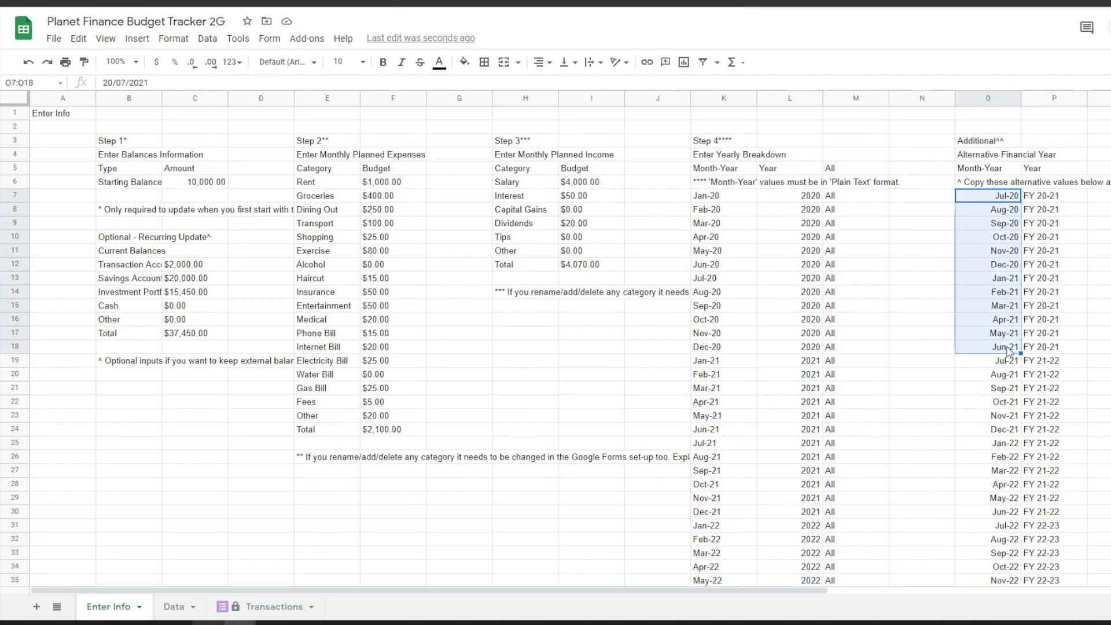
left_click(735, 105)
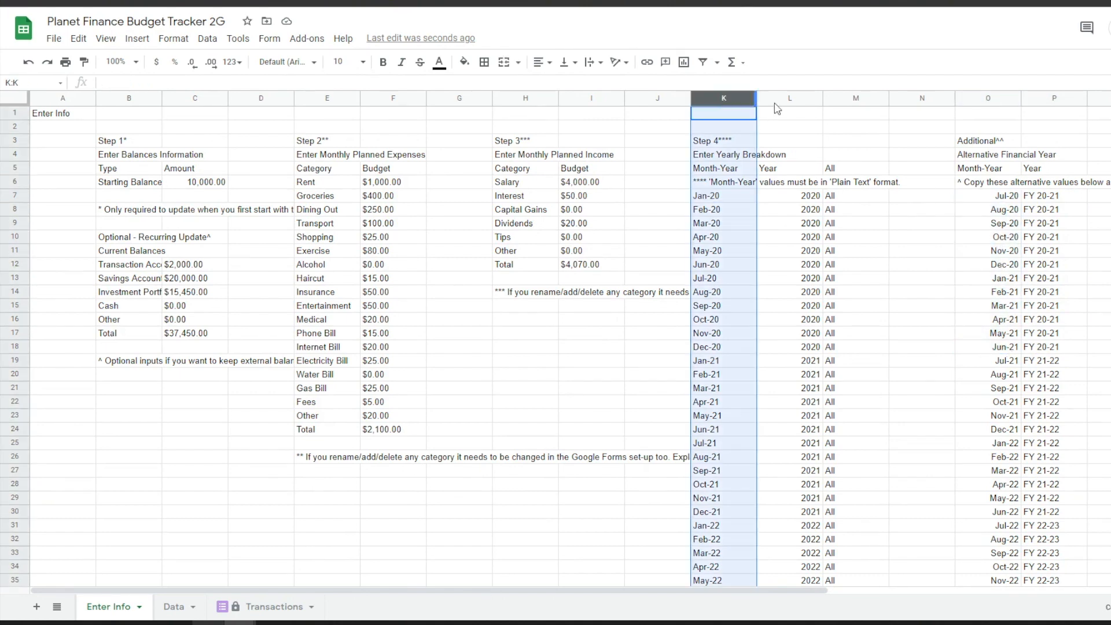
left_click(794, 105)
left_click(732, 105)
left_click(790, 101)
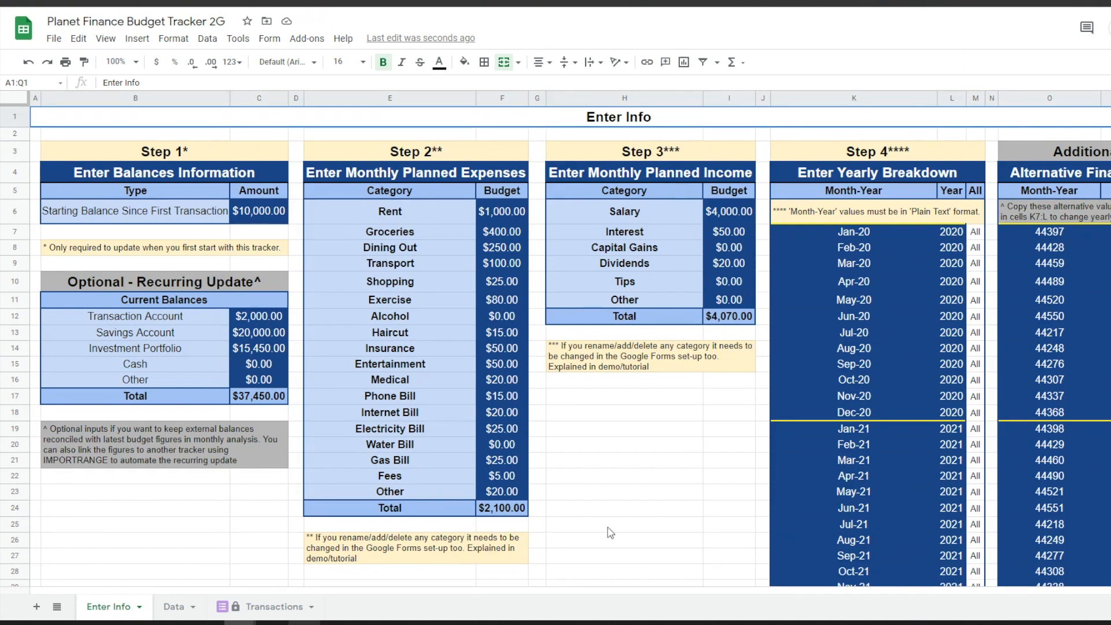
- Examine the Step 2 expense categories and their budget amounts in the formatted Enter Info sheet
left_click_drag(386, 217, 384, 482)
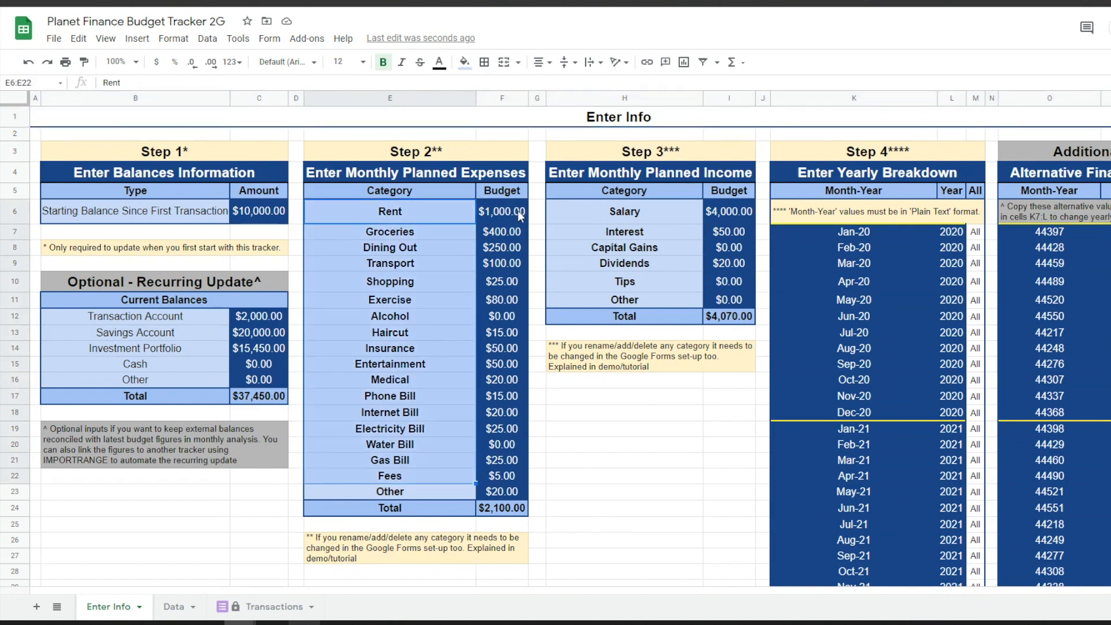
left_click_drag(521, 216, 501, 476)
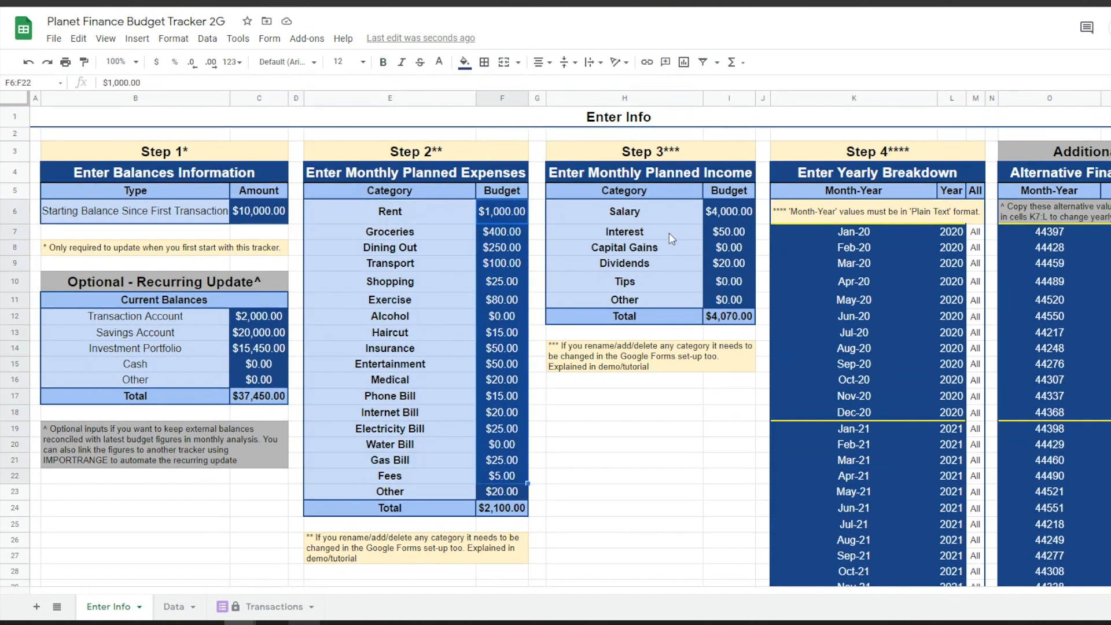
- Add a new sheet and name it Monthly Analysis
left_click(314, 122)
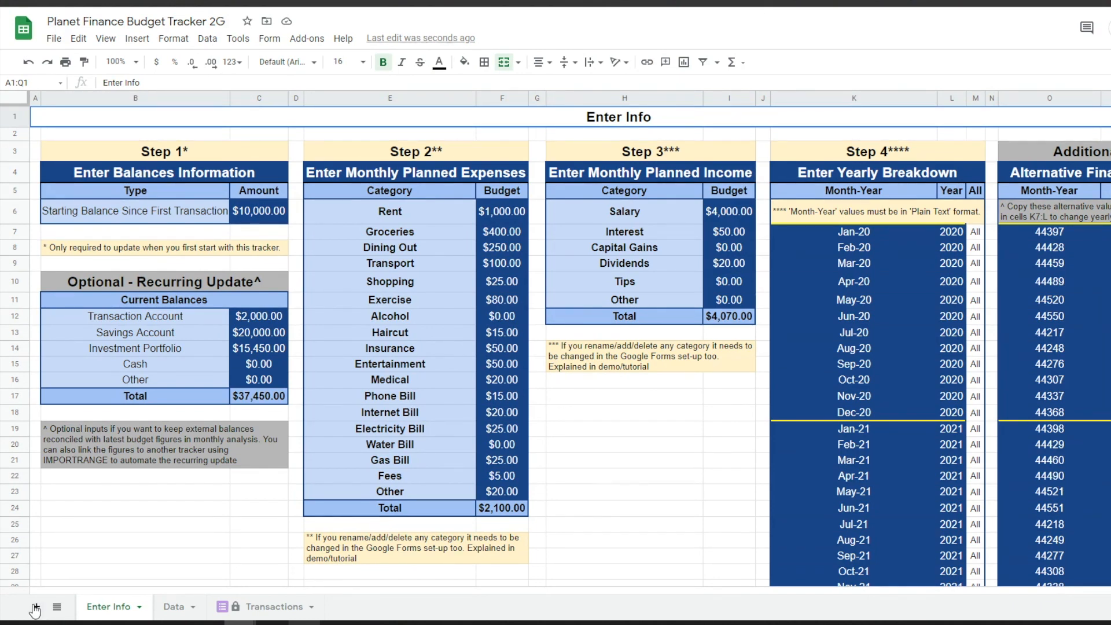
left_click(36, 606)
double_click(169, 606)
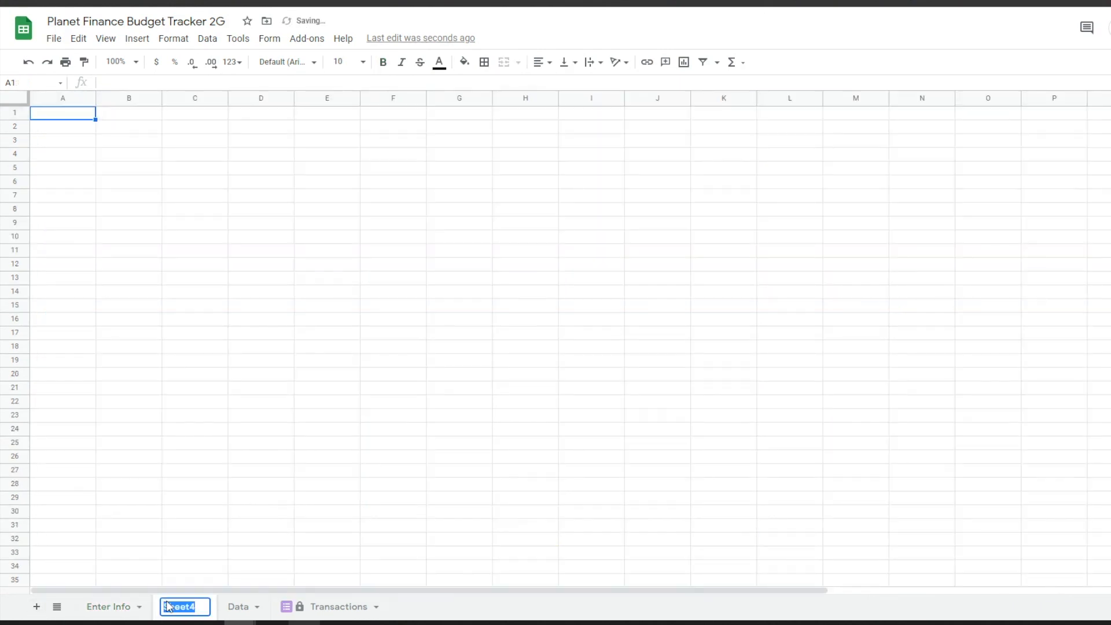
type("Monthly A")
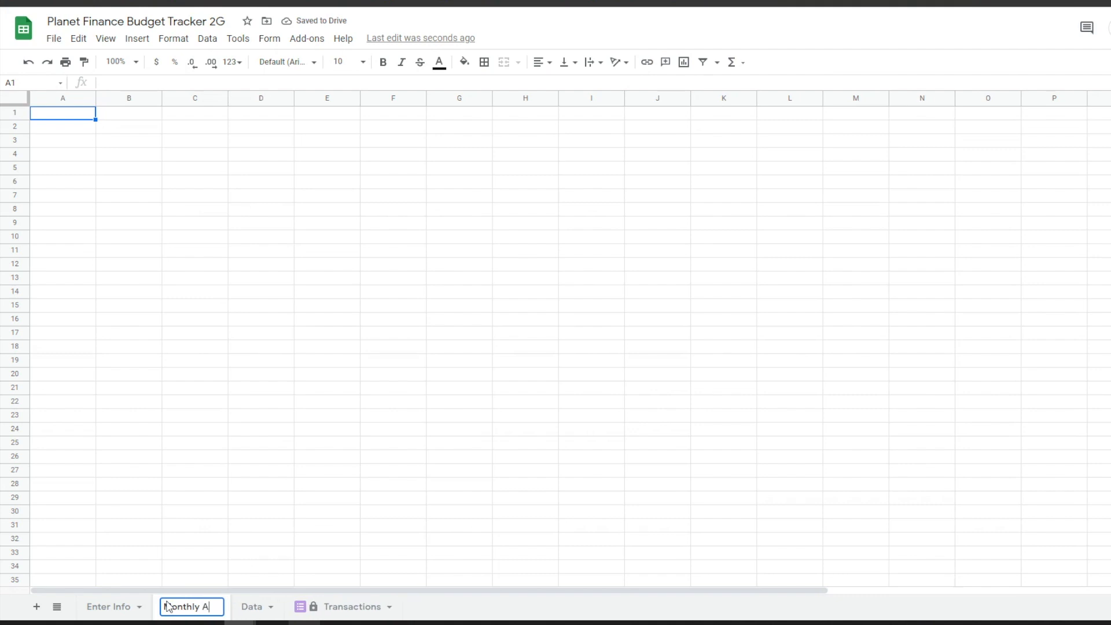
type("nalysis")
- Enter the heading Month in B3 of the Monthly Analysis sheet
left_click(134, 143)
type("Month")
key("Return")
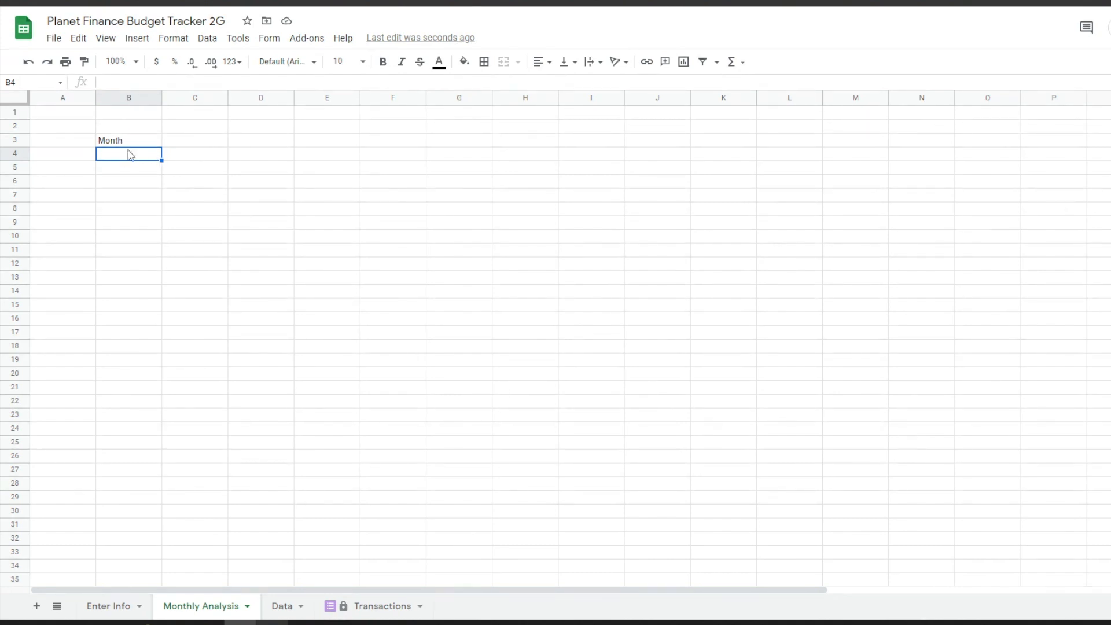
- Add a drop-down list validation to B4 that takes its items from the range Data!N2:N
left_click(201, 38)
left_click(250, 212)
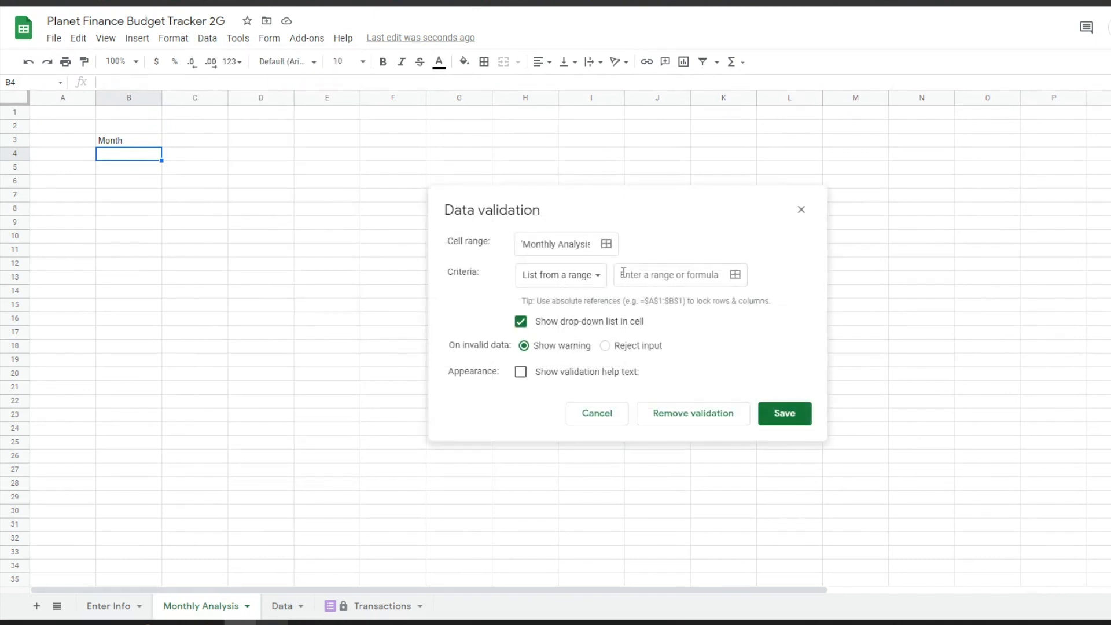
left_click(735, 274)
left_click(552, 249)
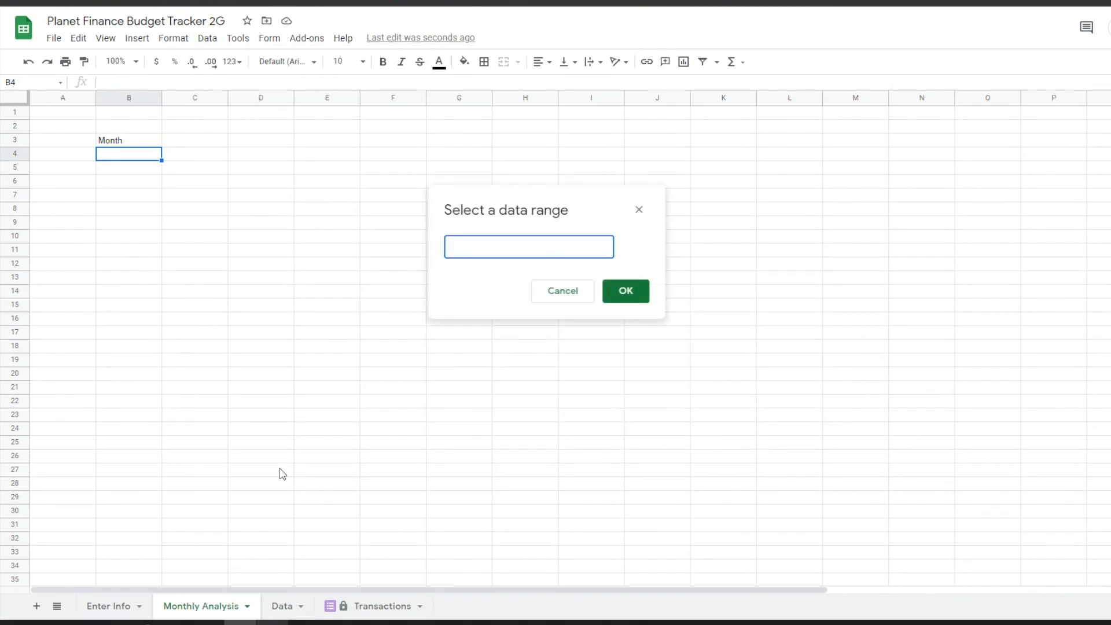
left_click(285, 607)
left_click_drag(817, 129, 818, 282)
left_click(548, 253)
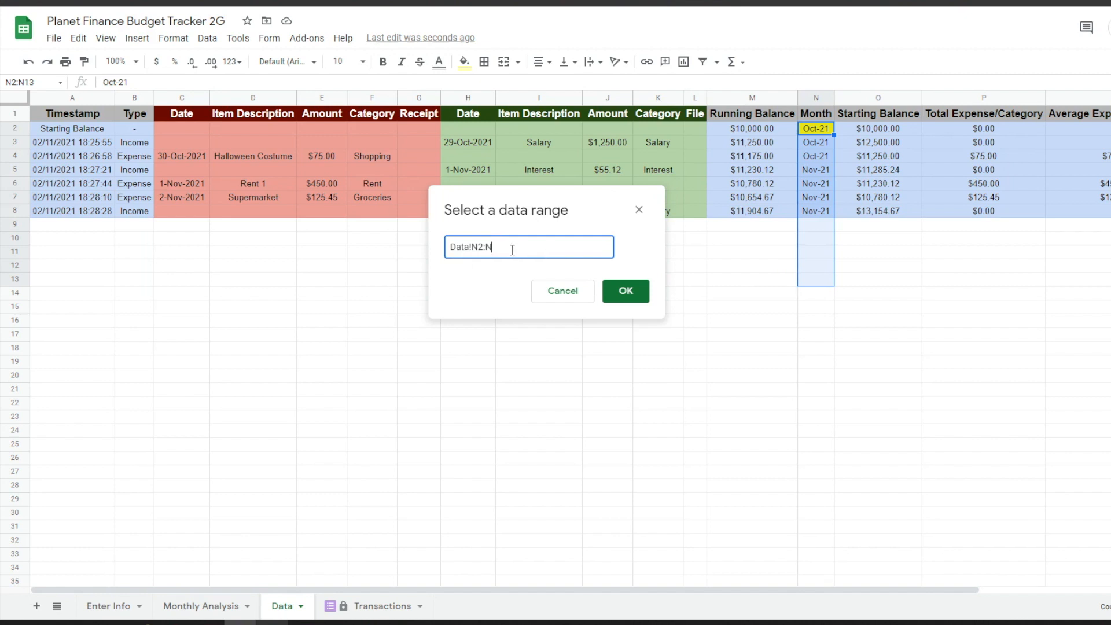
left_click(626, 291)
left_click(783, 413)
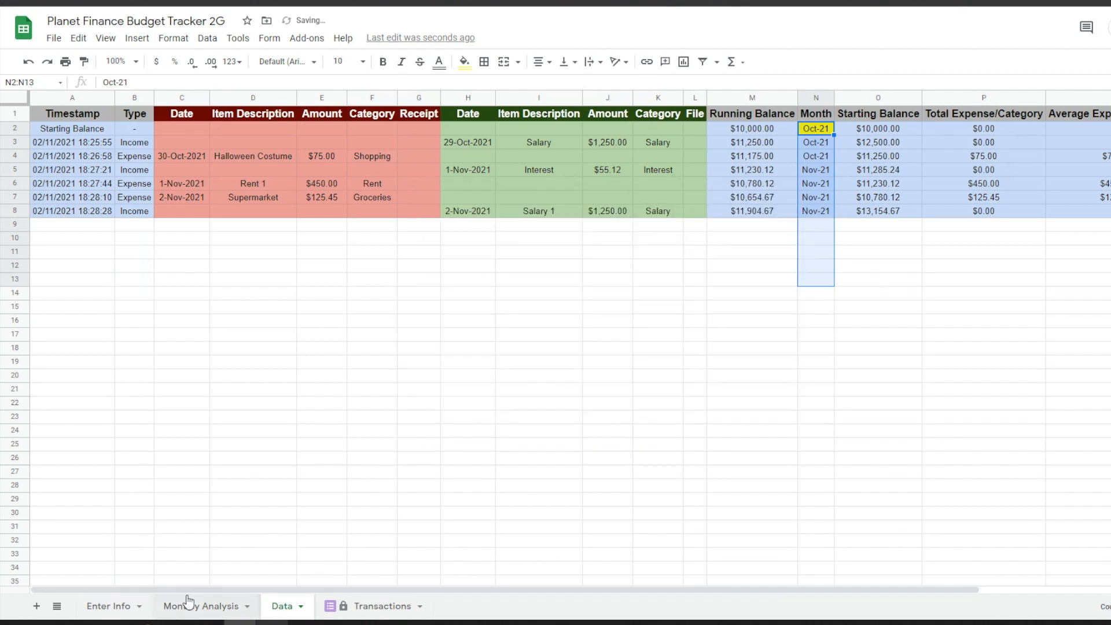
- Choose Oct-21 in B4's month drop-down on the Monthly Analysis sheet and format the cell as plain text
left_click(199, 606)
left_click(155, 153)
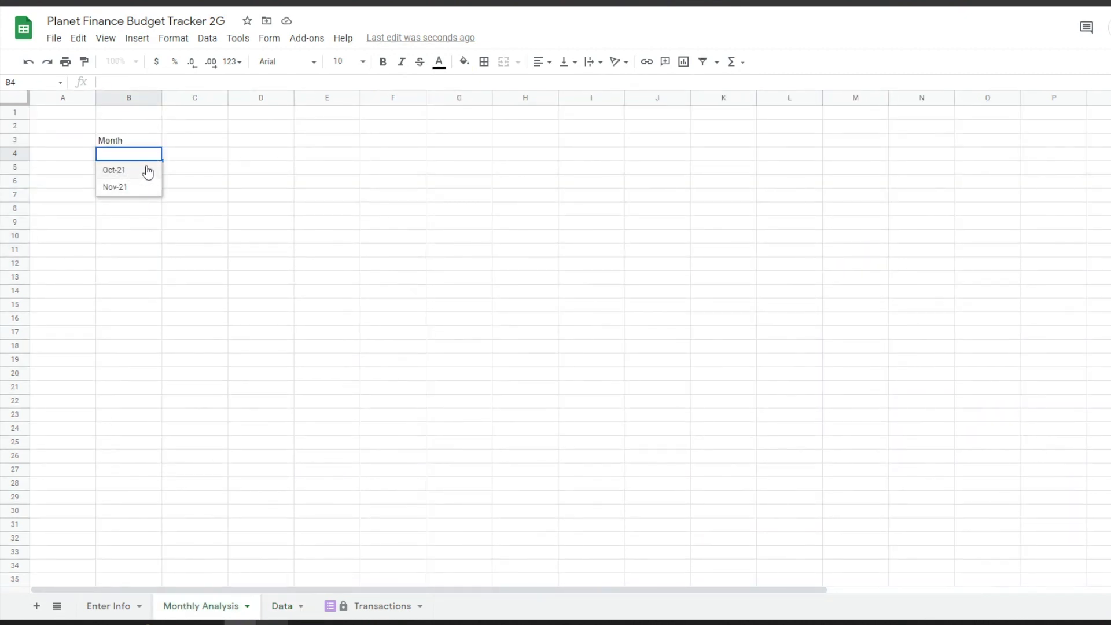
left_click(145, 171)
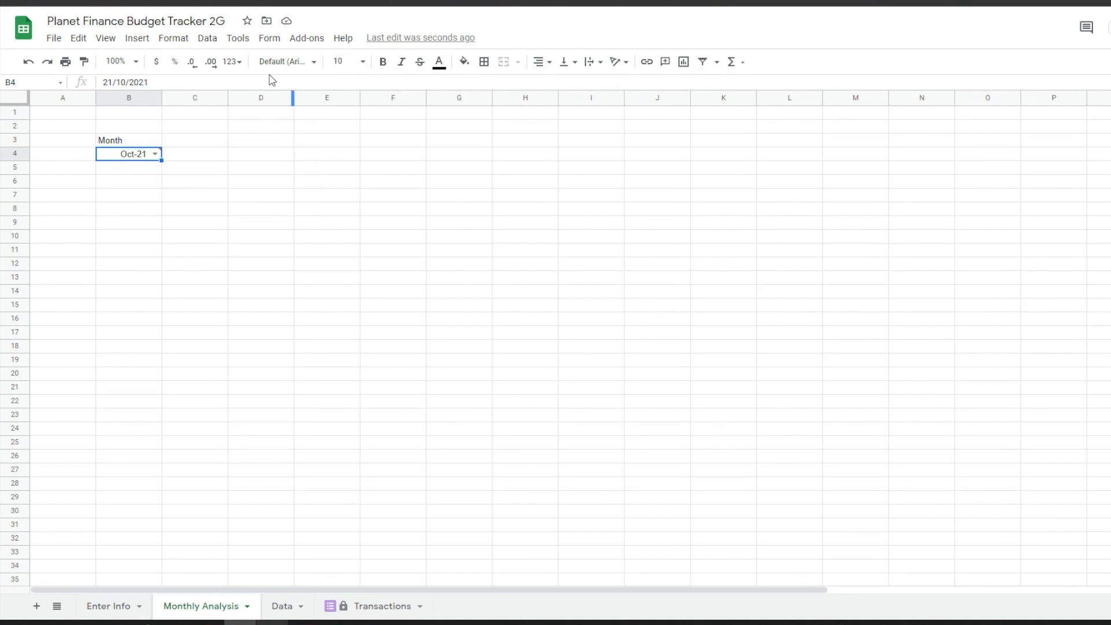
left_click(232, 61)
left_click(268, 108)
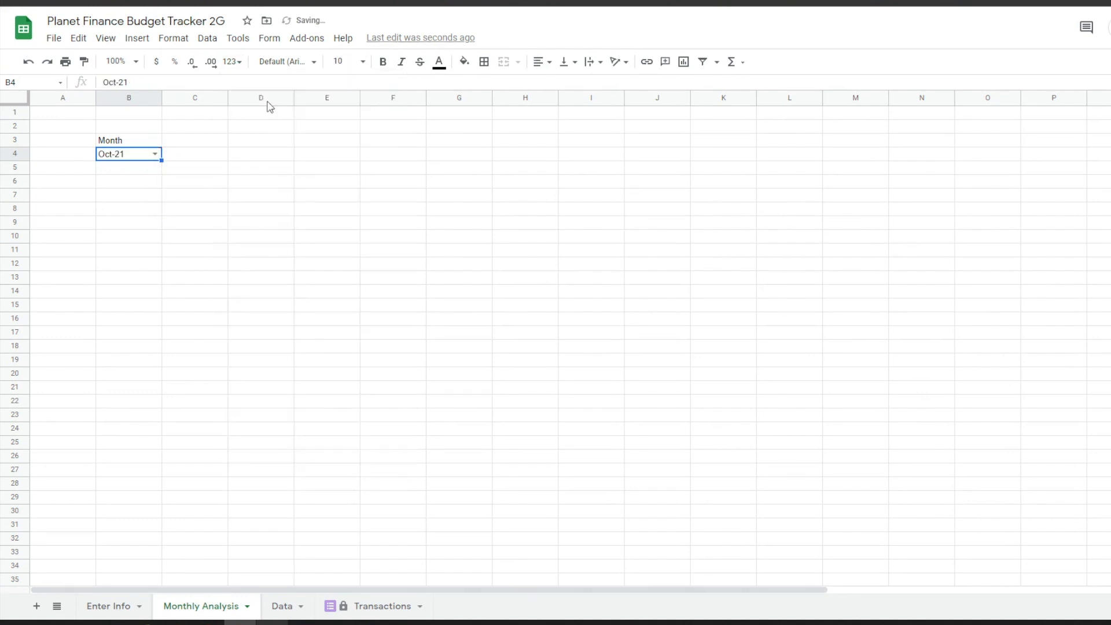
- Enter the title formula ="Mothly Analysis - "&B4 in A1
left_click(75, 114)
type("=\"Mothly Analysis - \"&")
left_click(129, 154)
key("Return")
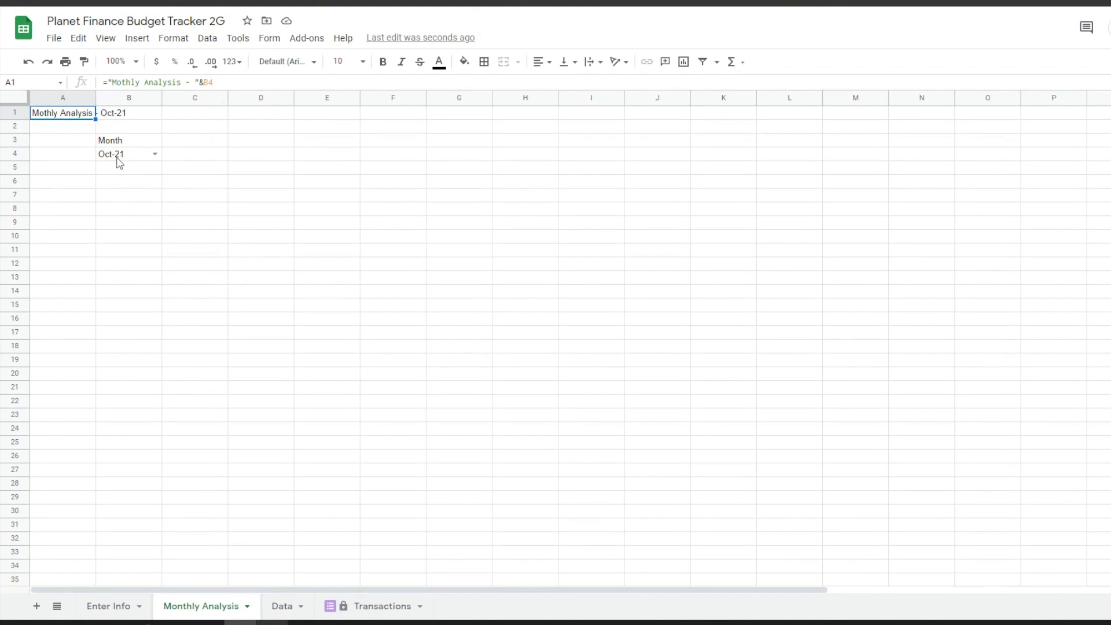
- Switch the month in B4 to Nov-21 and make the A1 title large, bold and centred across the sheet
left_click(154, 154)
left_click(119, 191)
left_click(79, 118)
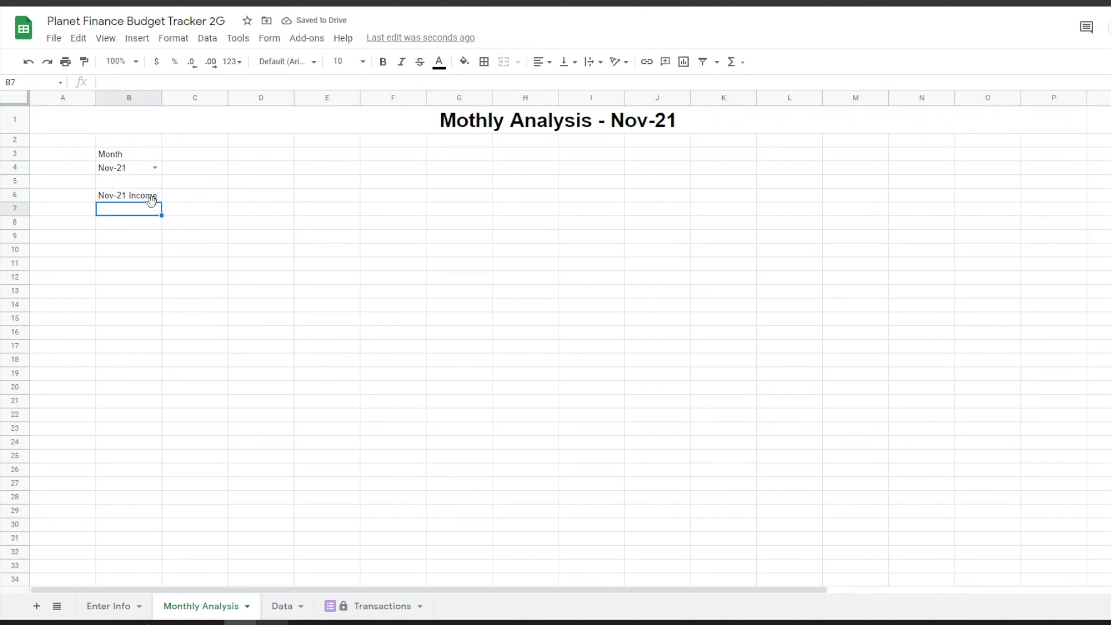
- Enter the income table headings Category, Actual, Planned, Diff, Average, % and % Saved across row 7, starting in B7
type("Category")
key("Tab")
type("Actual")
key("Tab")
type("Planned")
key("Tab")
type("Diff")
key("Tab")
- Enter =arrayformula(UNIQUE(QUERY( { K45:L, TRIM(L45:L) }, "select Col2 where Col2 <> '' order by Col1 desc", 1 ) )) in B8
left_click(121, 220)
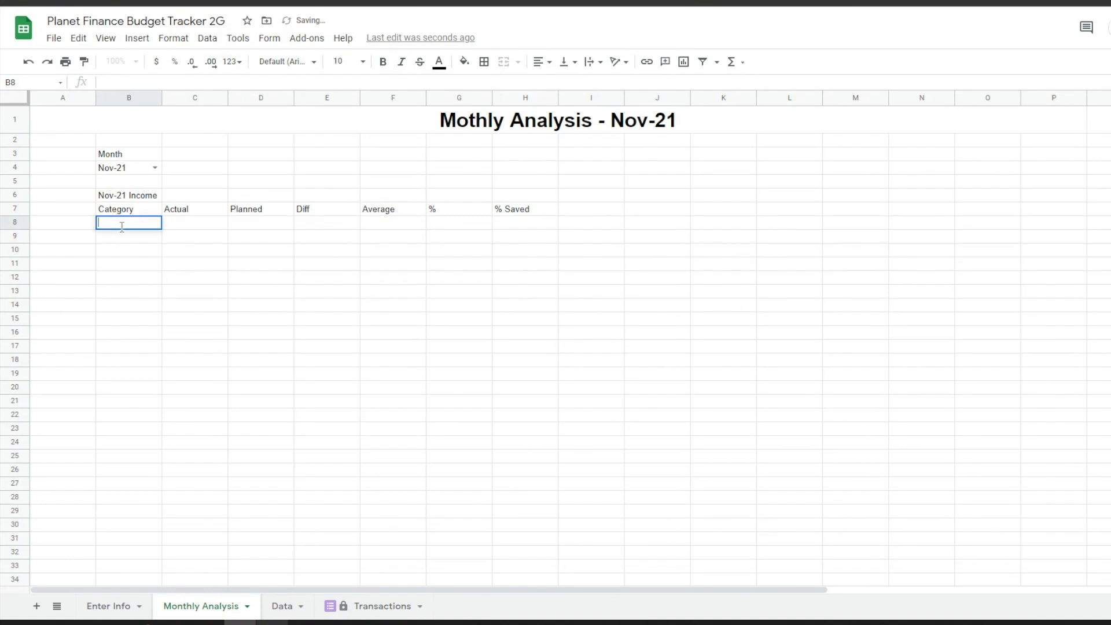
type("=arrayformula(UNIQUE(QUERY( { K45:L, TRIM(L45:L) }, \"select Col2 where Col2 <> '' order by Col1 desc\", 1 ) ))")
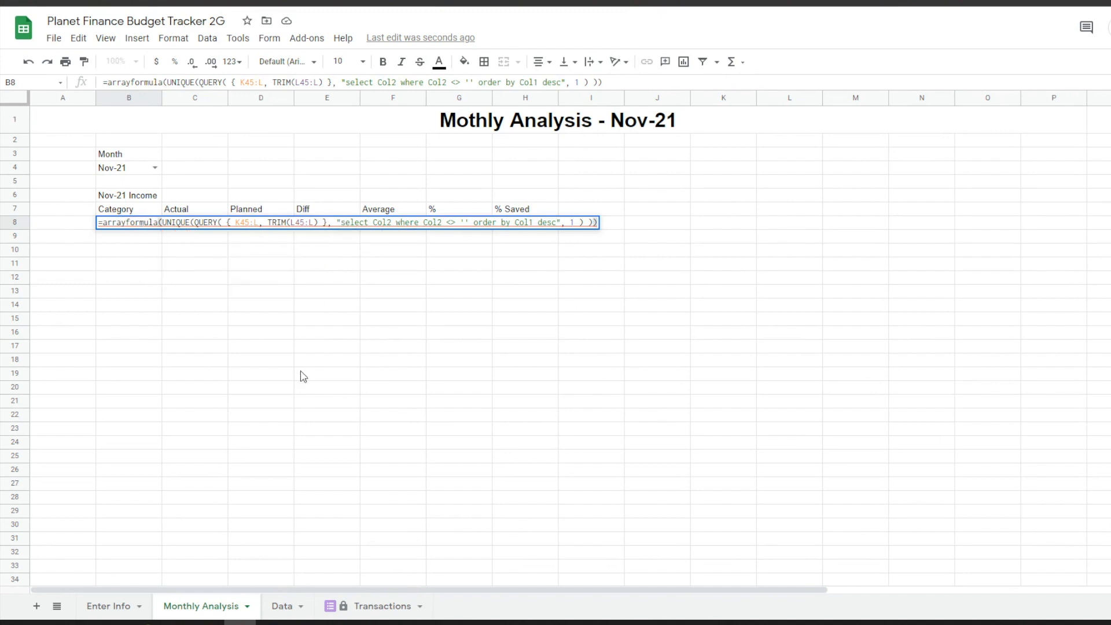
scroll(301, 376, "down", 5)
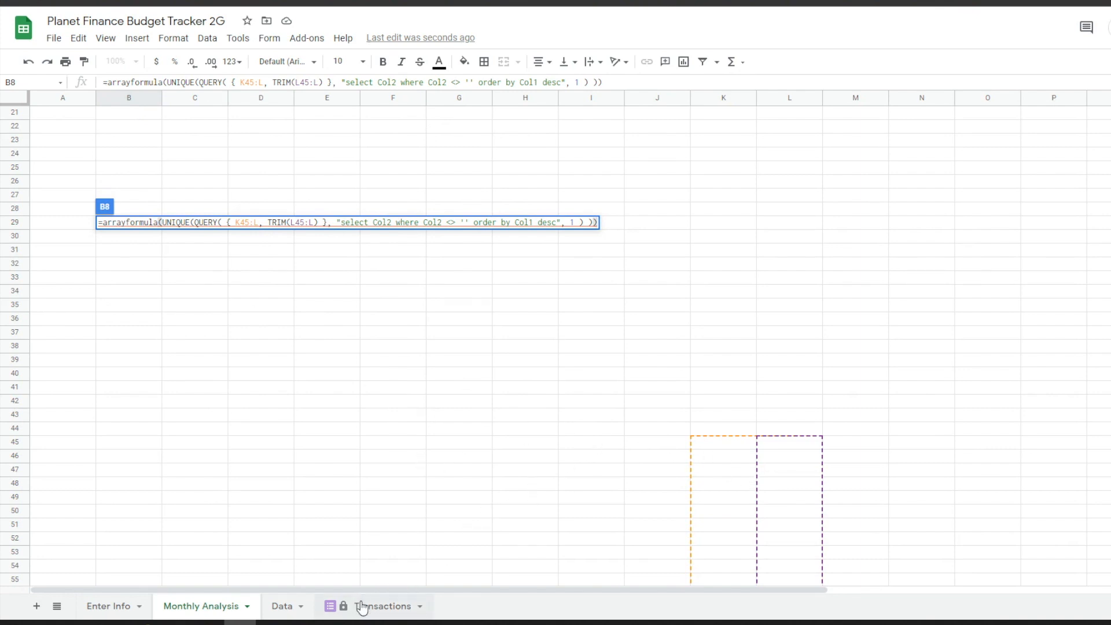
scroll(448, 484, "up", 1)
scroll(448, 485, "up", 5)
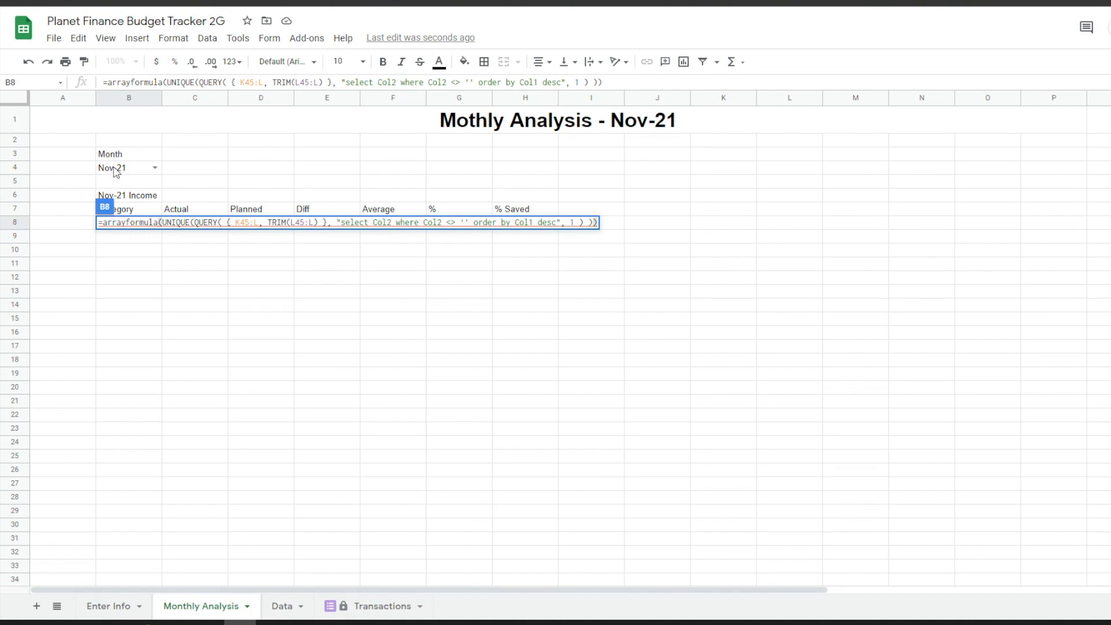
scroll(476, 377, "down", 4)
scroll(478, 378, "up", 3)
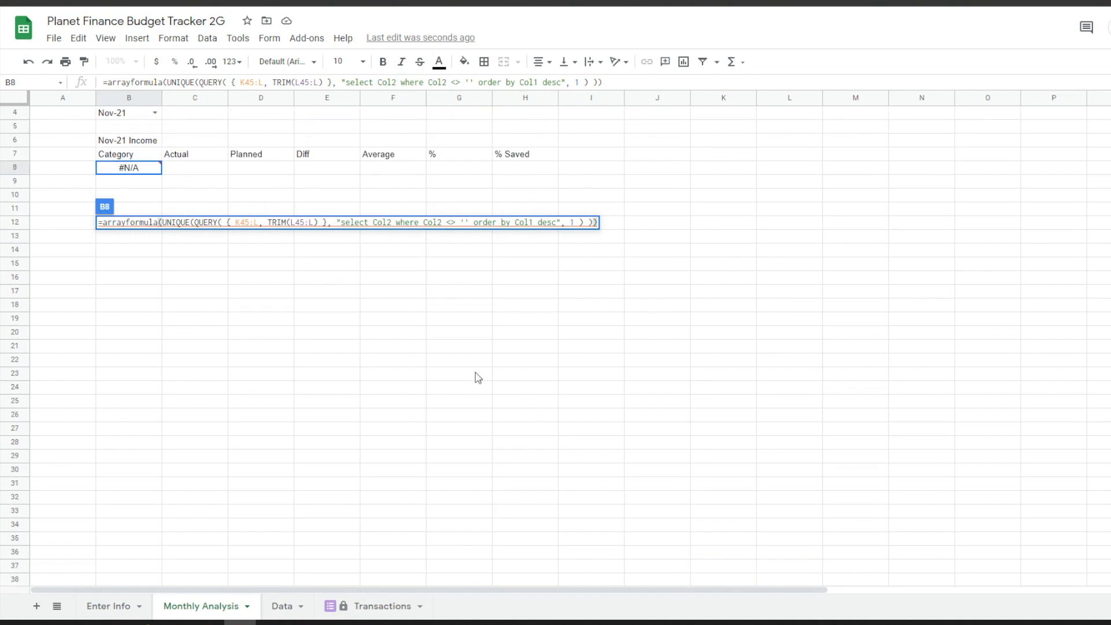
key("Return")
- Title B43 Transactions and enter =query(Data!A1:O, "where N is not null and N contains '" & B4 & "' " & "order by E desc", 1) in B44
scroll(431, 433, "down", 4)
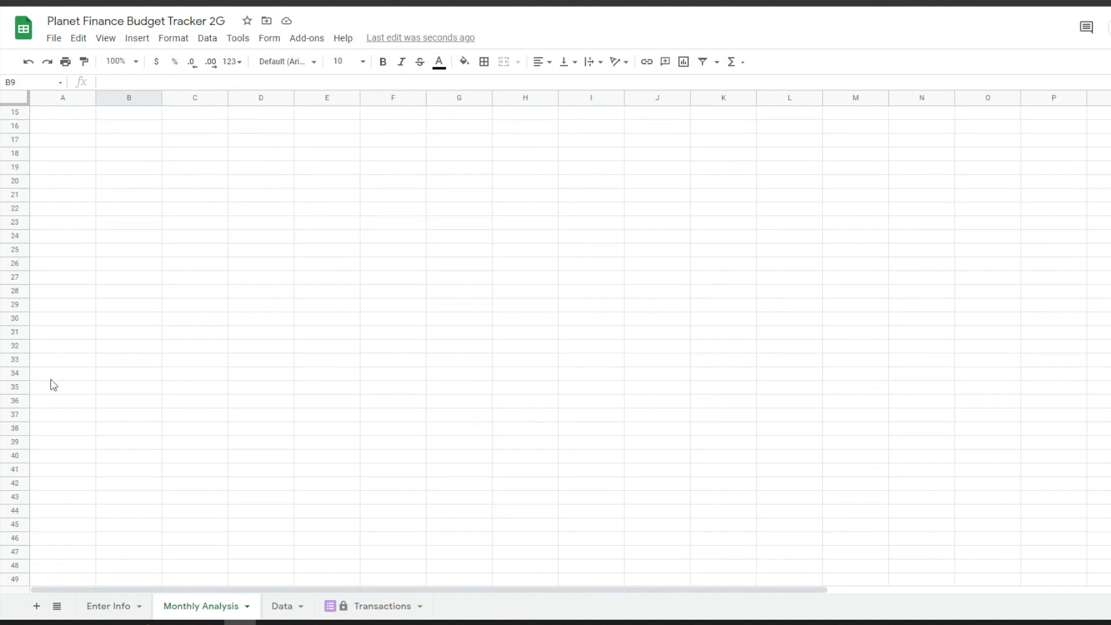
left_click(131, 500)
type("Trans")
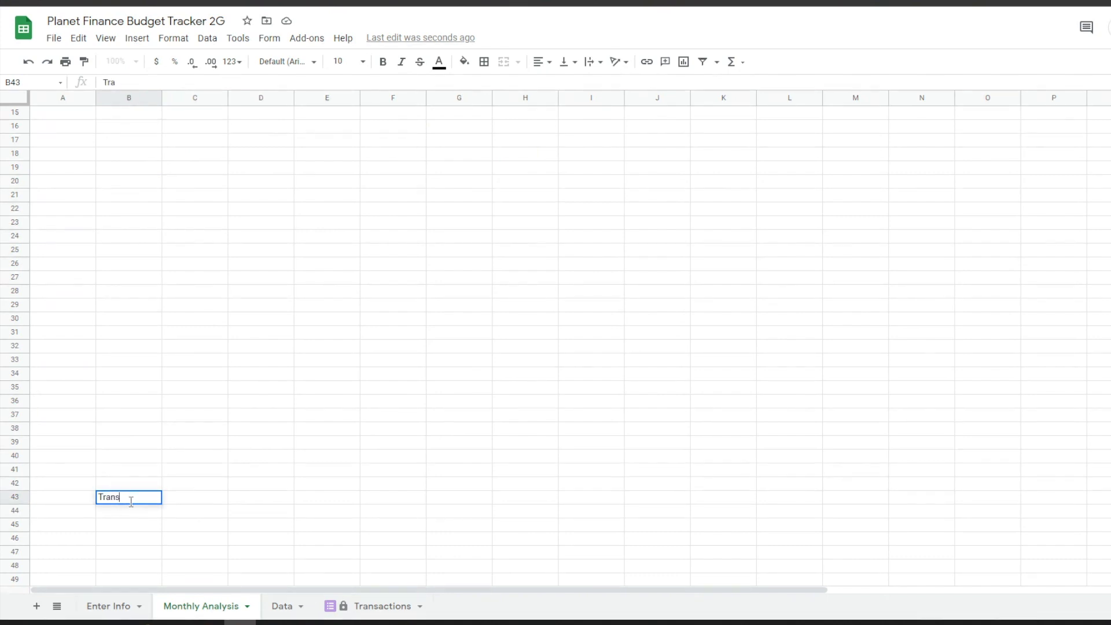
key("Return")
type("=query(Data!A1:O, \"where N is not null and N contains '\" & B4 & \"' \" & \"order by E desc\", 1)")
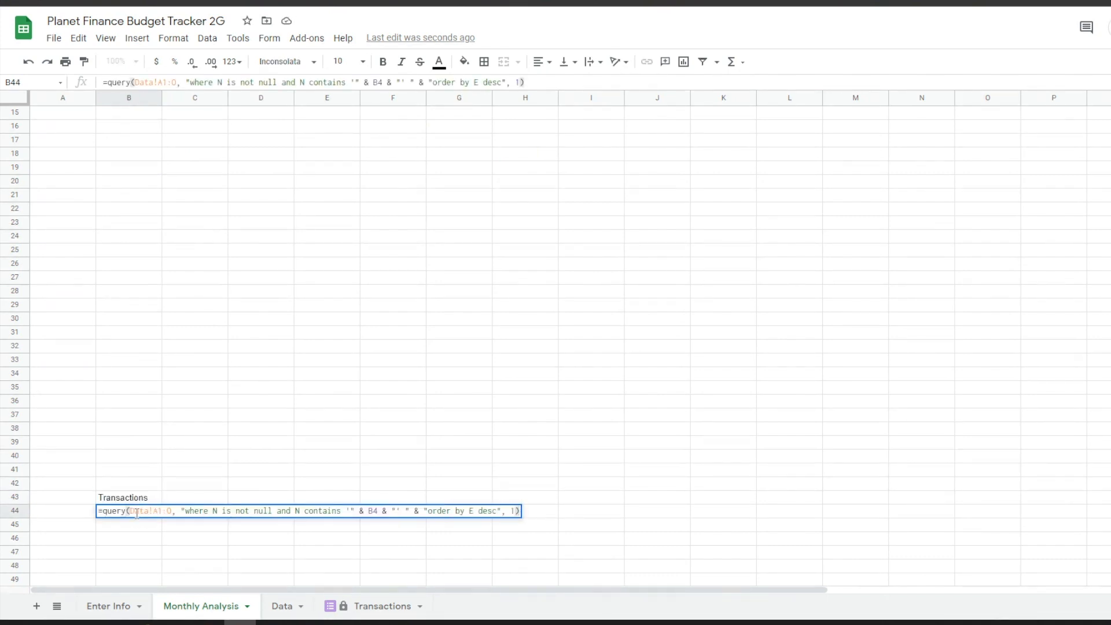
key("Return")
- Compare the B44 query formula with columns A to O of the Data sheet and with the month selected in B4
scroll(141, 454, "down", 1)
left_click(139, 456)
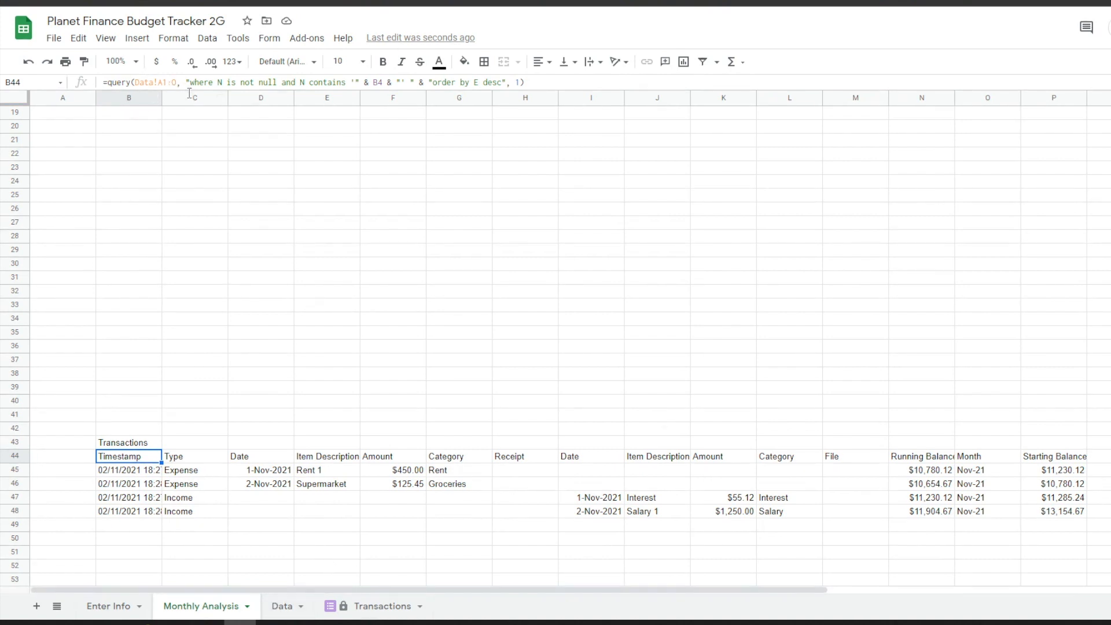
left_click(282, 606)
left_click(59, 116)
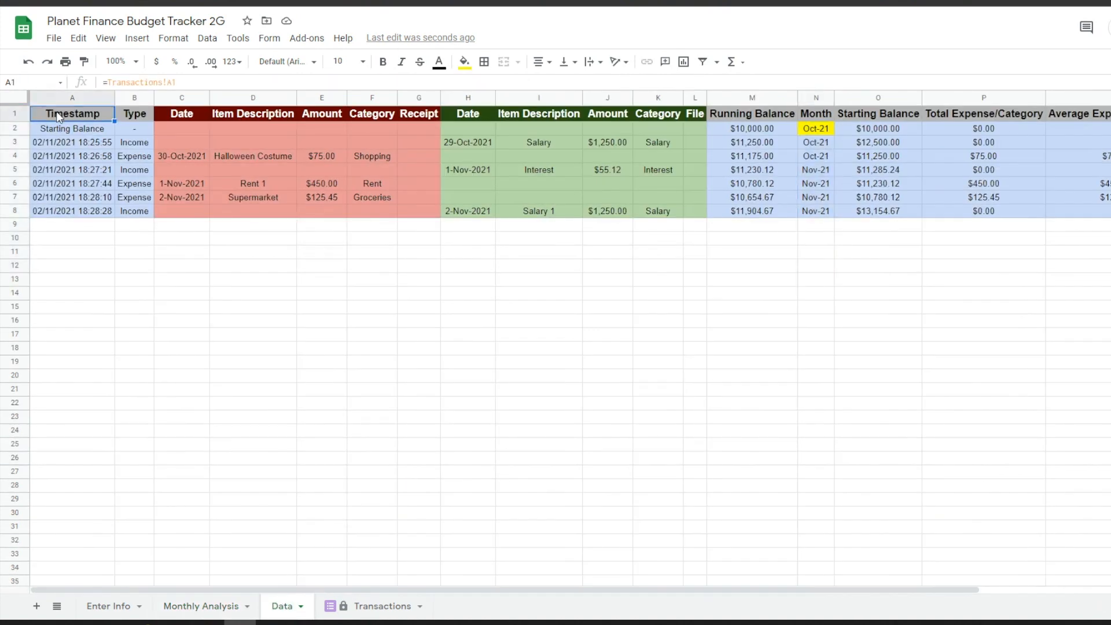
left_click(877, 213)
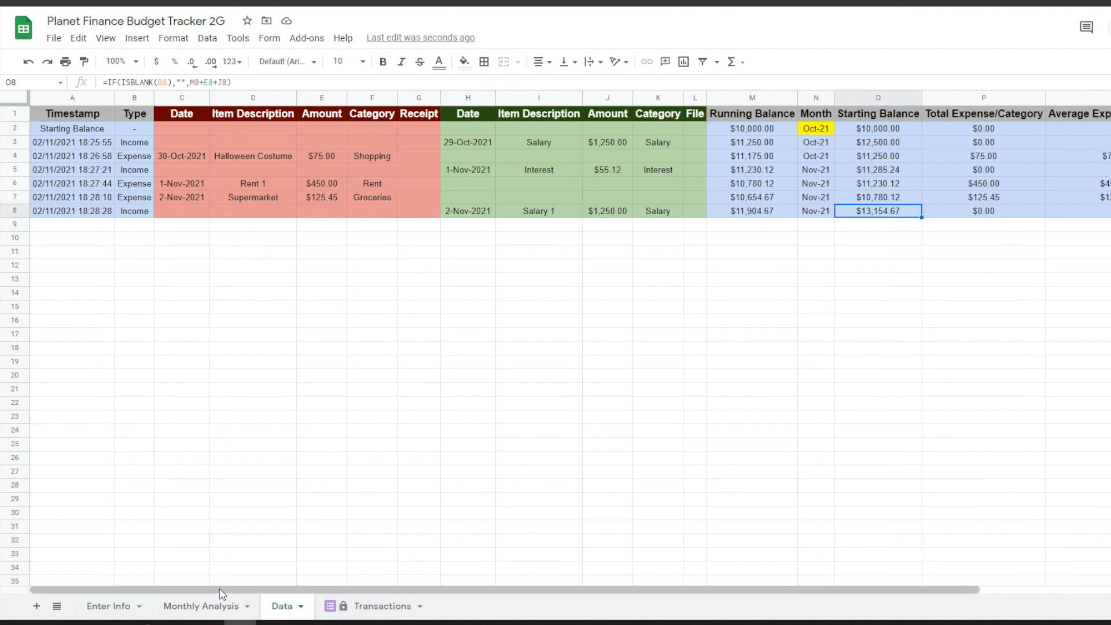
left_click(201, 606)
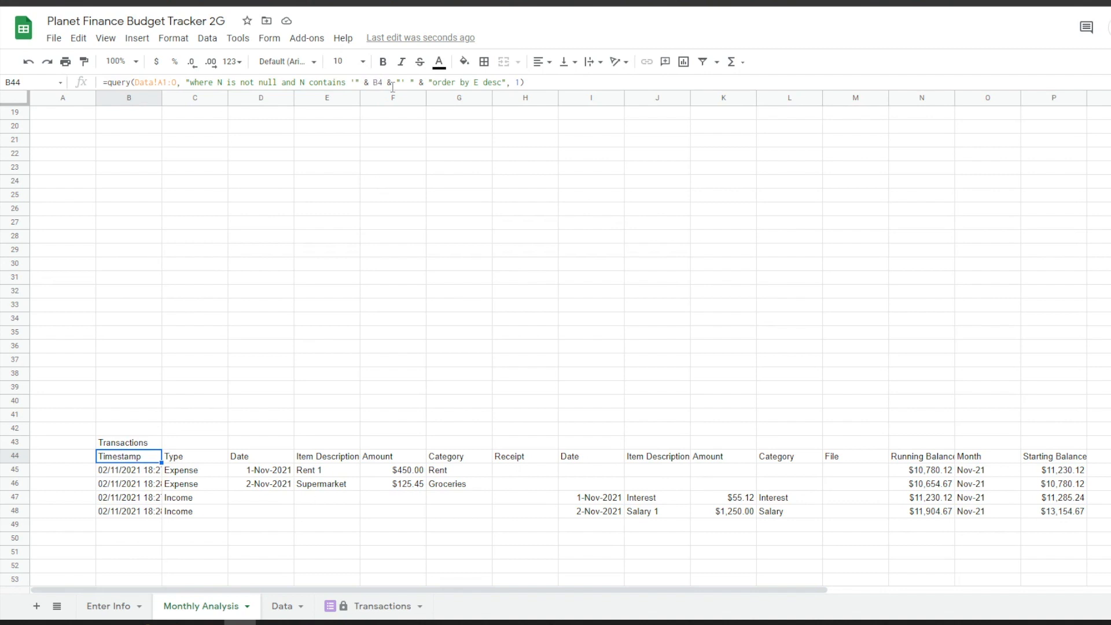
scroll(277, 318, "up", 6)
left_click(122, 171)
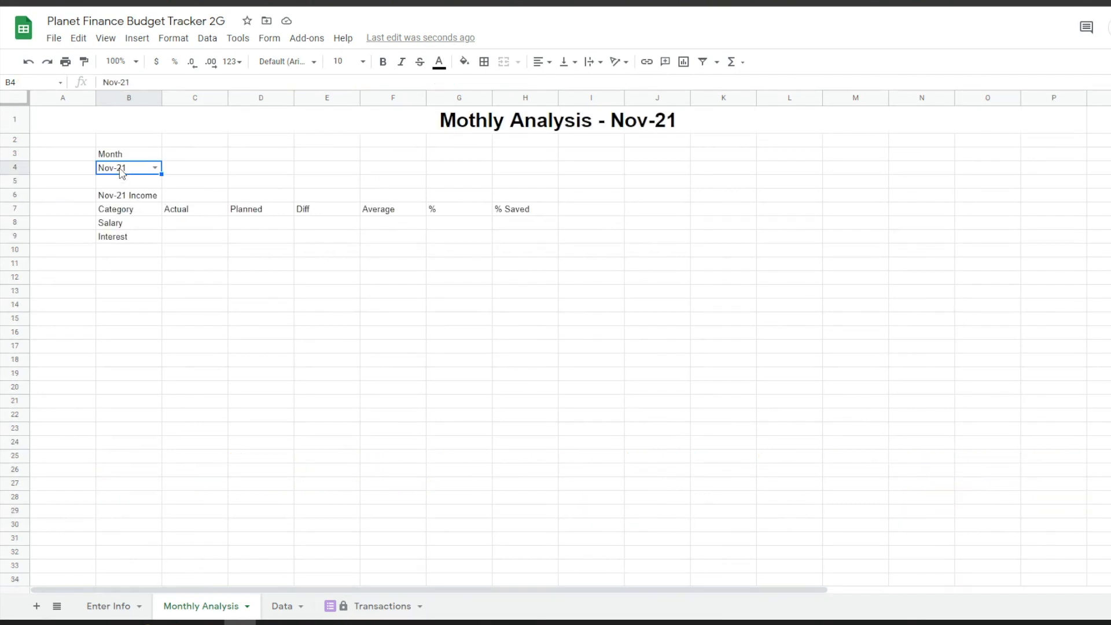
scroll(151, 279, "down", 5)
scroll(187, 430, "up", 5)
- Try the month Oct-21 in B4, check the filtered Transactions list, and undo the month change
left_click(155, 167)
left_click(112, 181)
scroll(204, 318, "down", 6)
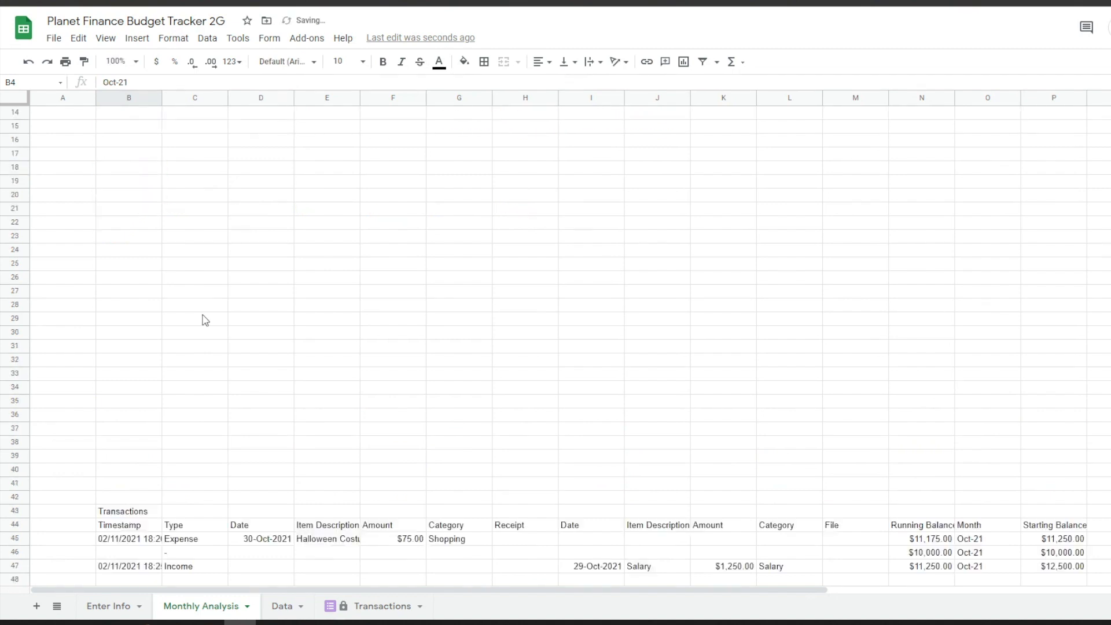
key("ctrl+z")
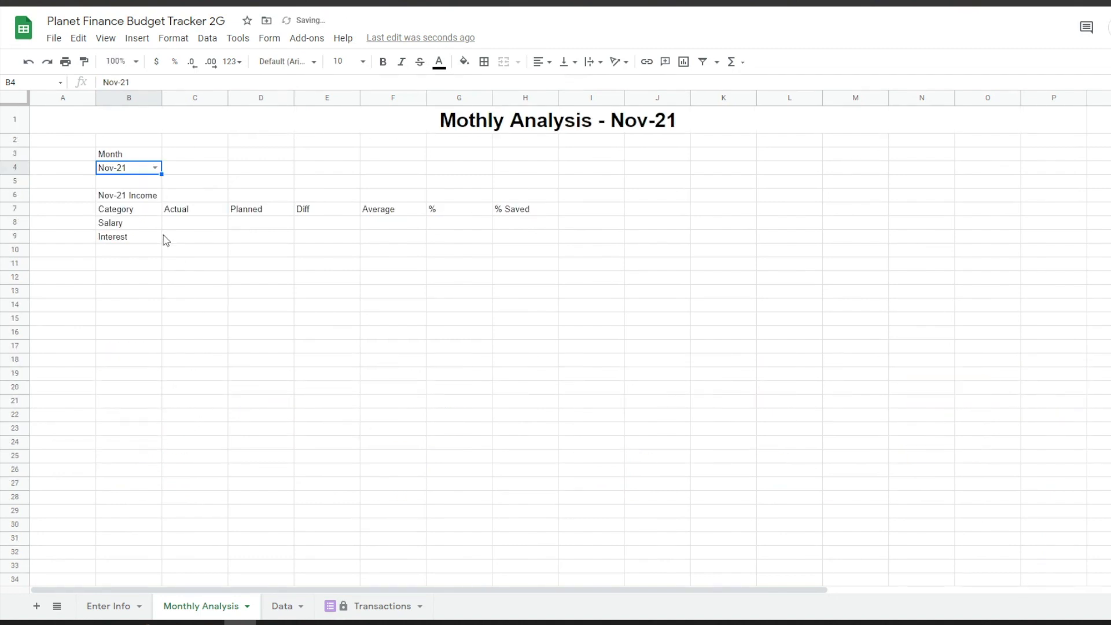
- Examine the category formula in B8 against the income categories in L47:L48 of the Transactions list
scroll(185, 345, "down", 6)
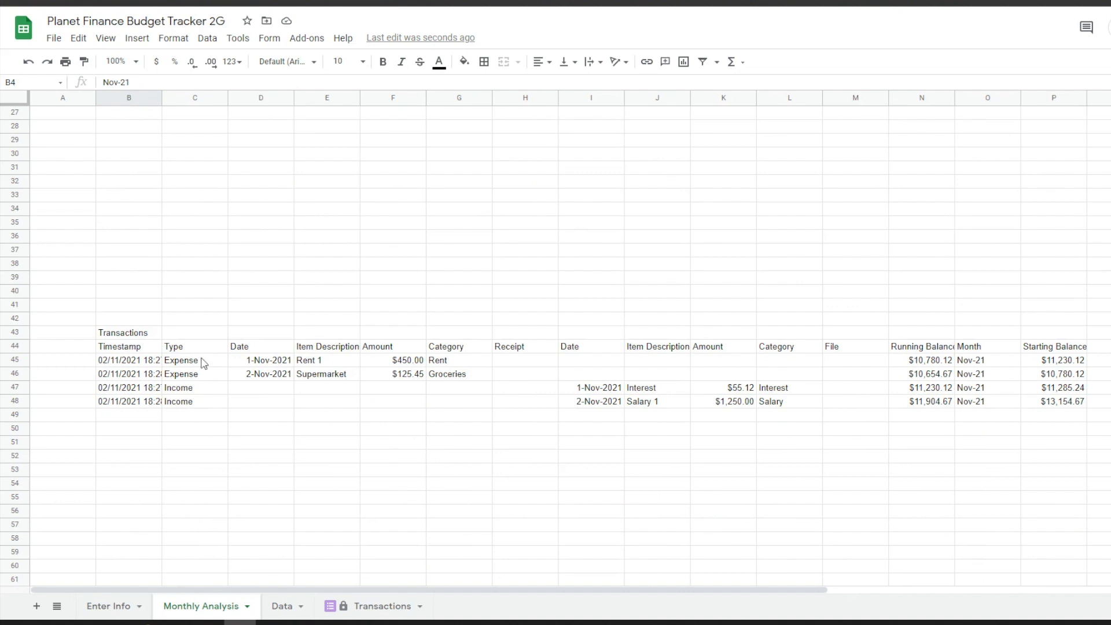
scroll(169, 367, "up", 6)
left_click(124, 228)
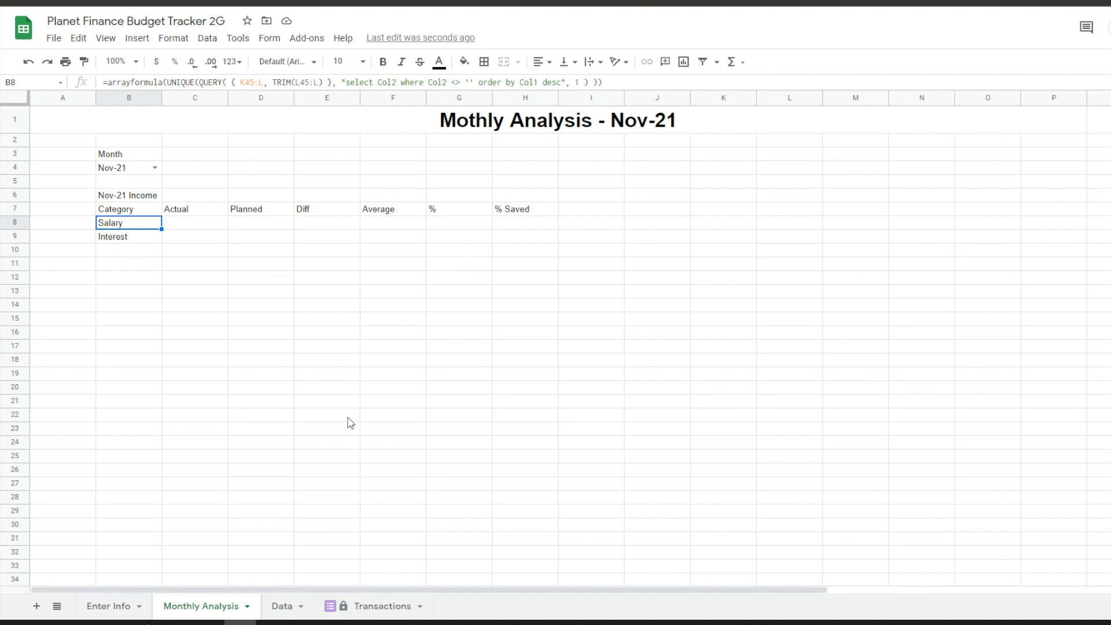
scroll(351, 423, "down", 9)
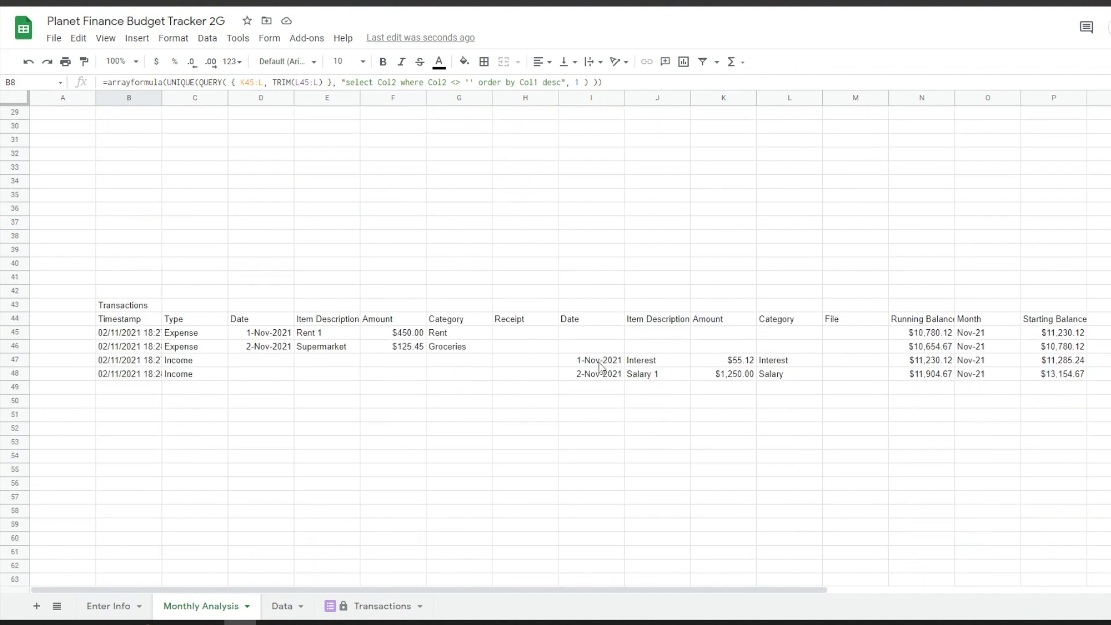
left_click_drag(773, 361, 782, 379)
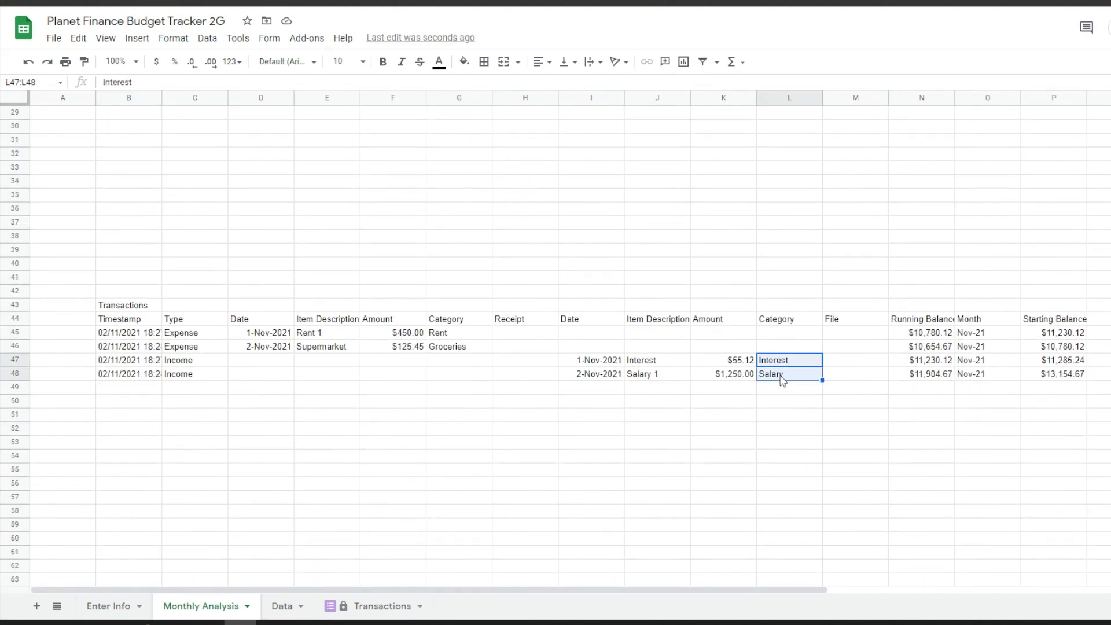
scroll(179, 258, "up", 9)
left_click(195, 223)
left_click_drag(141, 226, 140, 307)
- Enter =IF(ISBLANK(B8),"",SUMIF($L$45:$L,B8,$K$45:$K)) in C8 and fill it down to C13
left_click(187, 228)
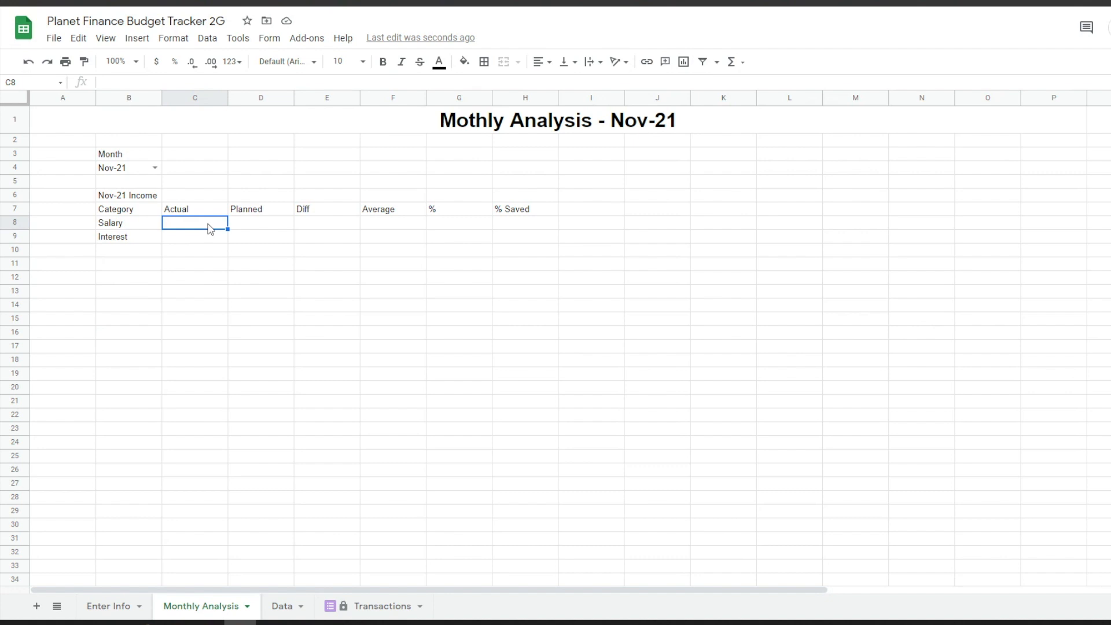
type("=IF(ISBLANK(B8),\"\",SUMIF($L$45:$L,B8,$K$45:$K))")
left_click_drag(227, 230, 215, 293)
- Paste the Planned, Diff and Average formulas into D8, E8 and F8 and fill each down to row 13
left_click(264, 226)
key("ctrl+v")
left_click_drag(293, 229, 290, 298)
left_click(327, 224)
key("ctrl+v")
left_click_drag(360, 229, 359, 295)
left_click(398, 226)
key("ctrl+v")
left_click_drag(425, 229, 425, 295)
- Enter =IF(ISBLANK(B8),"",IFERROR(C8/$C$14,"")) in G8, fill it down to G13 and format the range as percent
left_click(447, 225)
type("=IF(ISBLANK(B8),\"\",IFERROR(C8/$C$14,\"\"))")
left_click_drag(491, 230, 553, 225)
left_click(174, 61)
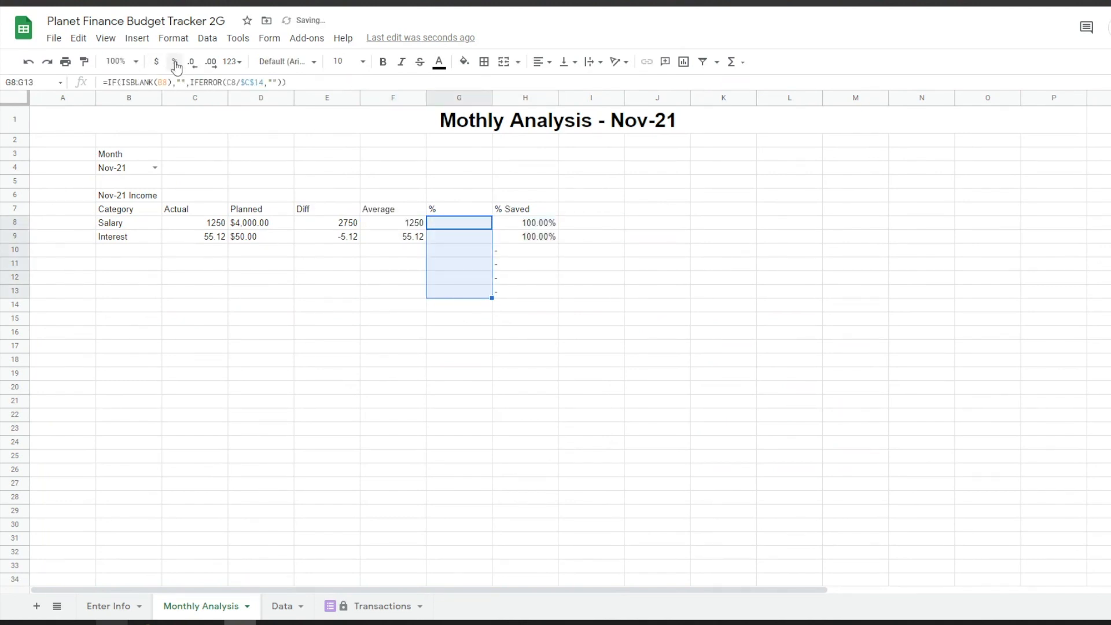
left_click(215, 227)
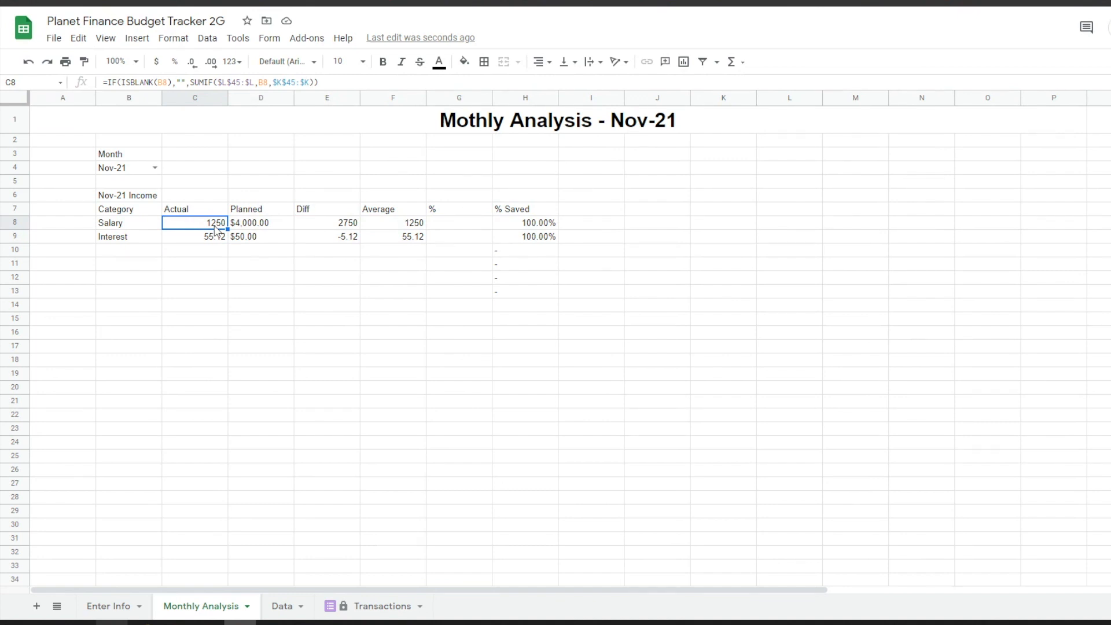
- Add a Total label in B14 and enter =SUM(C8:C13) in C14 beneath the income table
left_click(143, 300)
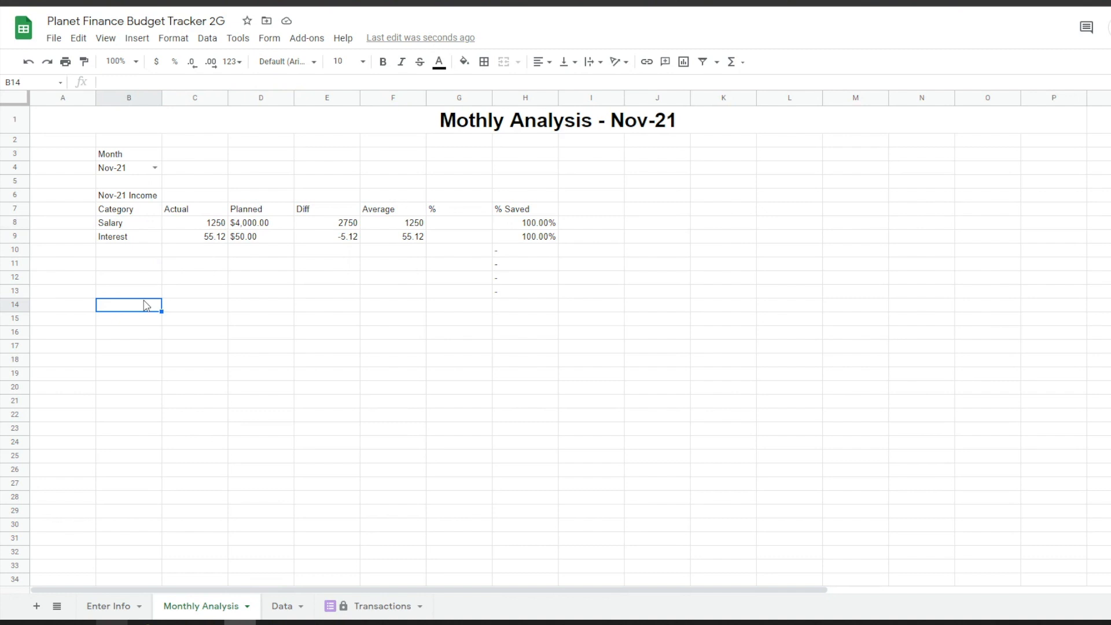
type("Total")
left_click(176, 307)
type("=SUM(C8:C13)")
key("Return")
- Copy the Actual total formula from C14 across to D14:H14
left_click(203, 306)
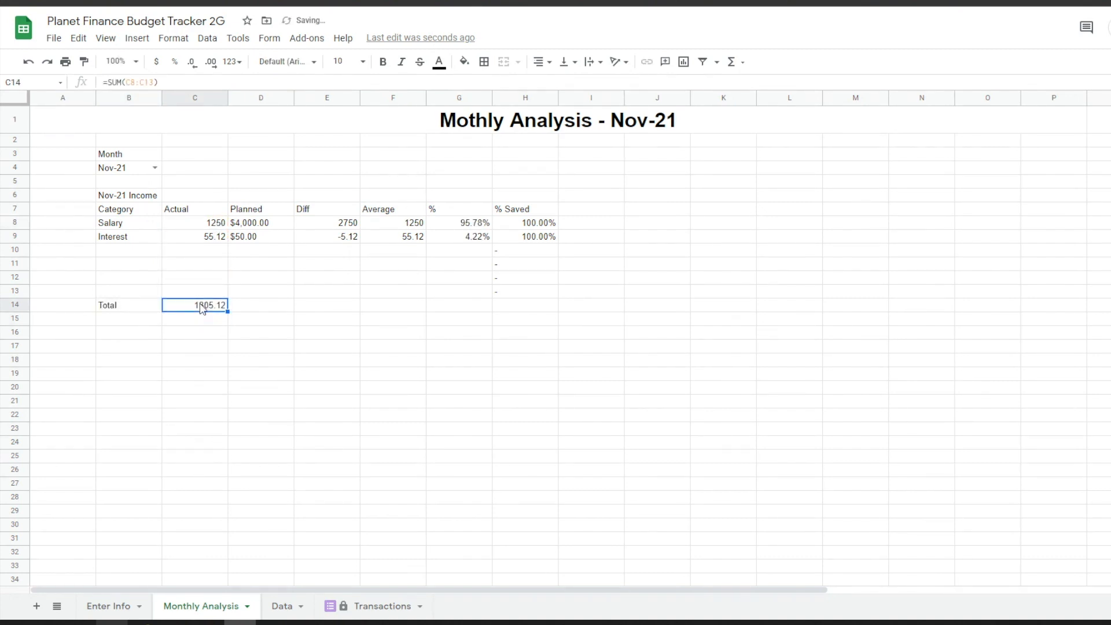
key("ctrl+c")
key("Right")
key("ctrl+v")
key("Right")
key("ctrl+v")
key("Right")
key("ctrl+v")
key("Right")
key("ctrl+v")
key("Right")
key("ctrl+v")
- Merge B6:H6 and center the income table heading
left_click_drag(129, 195, 525, 195)
left_click(503, 61)
left_click(542, 61)
left_click(556, 85)
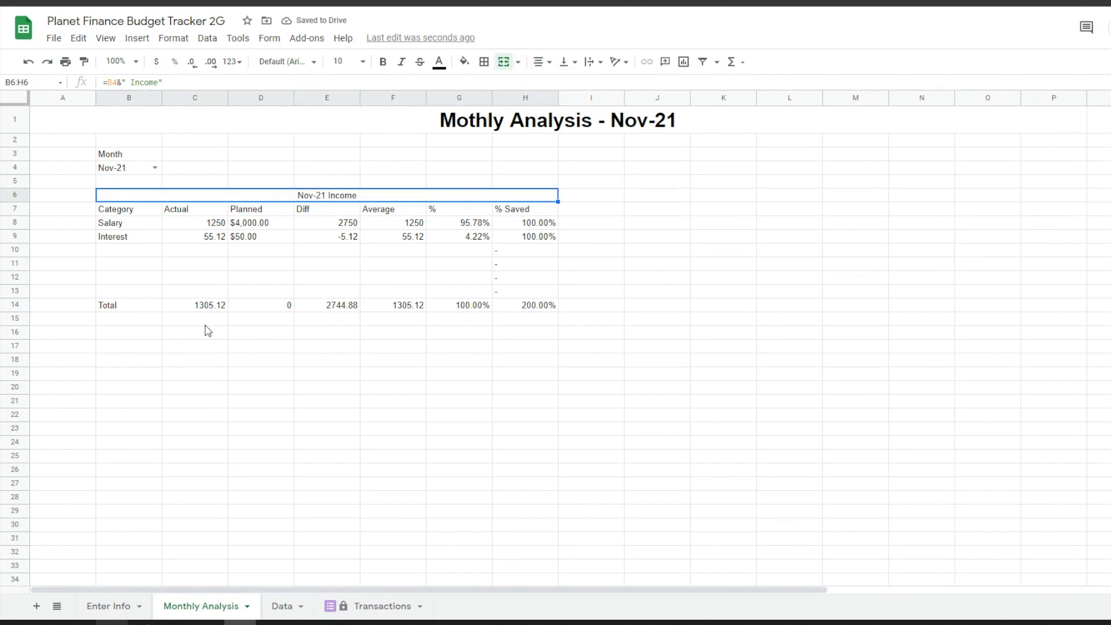
- Enter =B4&" Expenses" in B16, merge B16:H16 and center the heading
left_click(133, 334)
type("=")
left_click(132, 172)
type("&\" Expenses\"")
key("Return")
left_click_drag(128, 333, 525, 332)
left_click(503, 61)
key("ctrl+shift+e")
- Copy the income column headings from B7:H7 to row 17 of the expenses table
left_click(128, 209)
left_click_drag(191, 211, 525, 209)
key("ctrl+c")
left_click(121, 348)
key("ctrl+v")
- Enter =IFERROR(UNIQUE(FILTER(G45:G,G45:G<>"")),"") in B18 to list the expense categories
left_click(131, 360)
type("=IFERROR(UNIQUE(FILTER(G45:G,G45:G<>\"\")),\"\")")
key("Return")
left_click(130, 359)
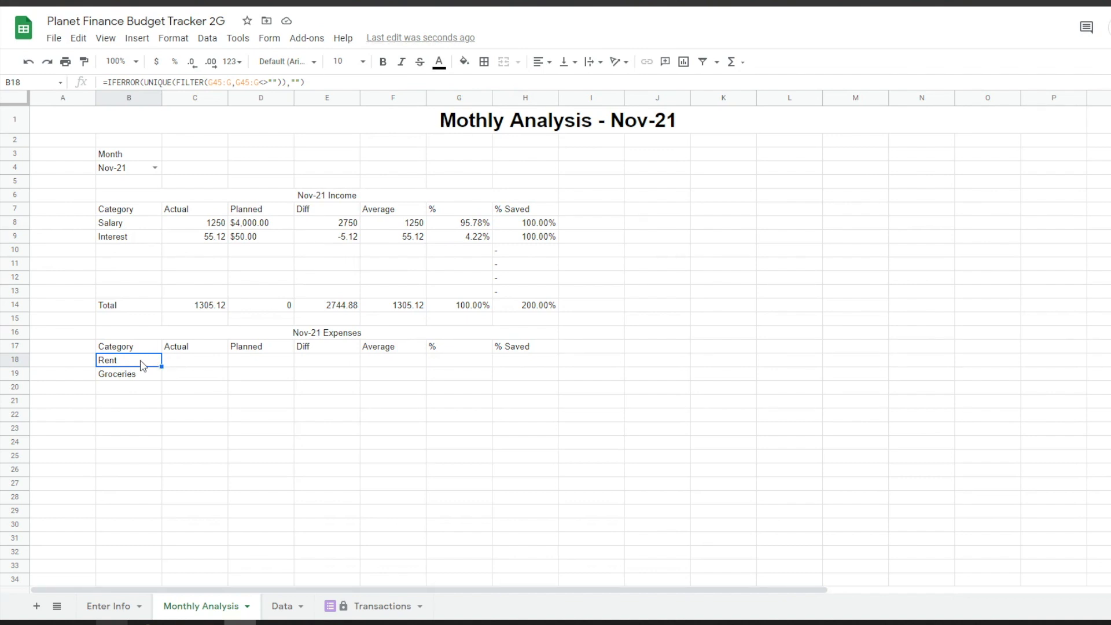
- Examine the category formula in B18 against the expense Category column of the Transactions list
double_click(134, 362)
scroll(364, 375, "down", 6)
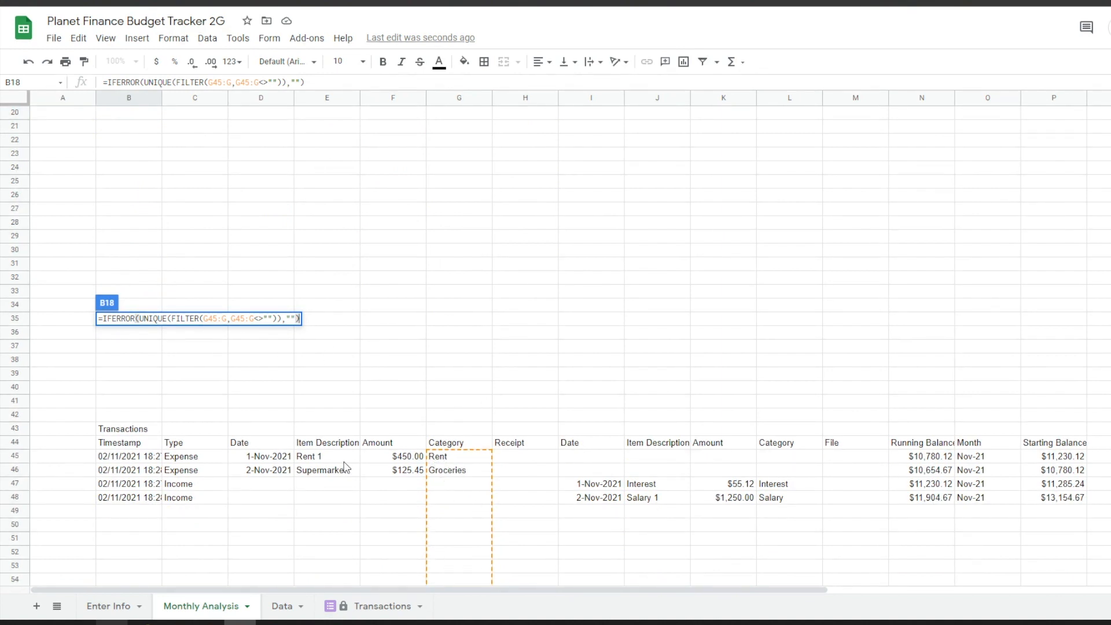
key("Return")
scroll(154, 293, "up", 5)
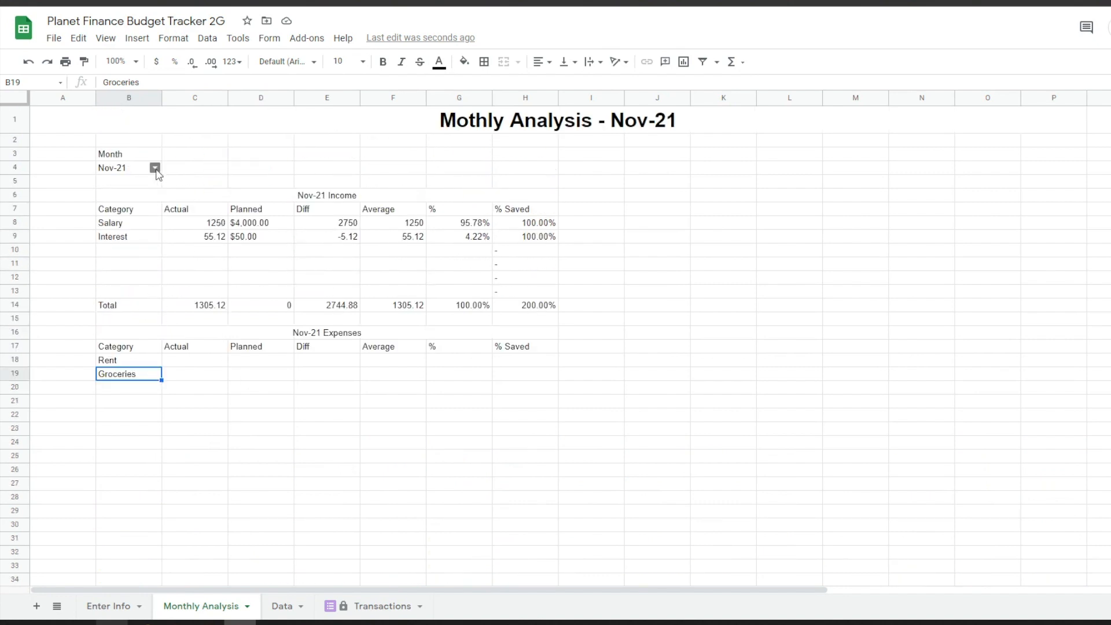
- Test the month selector in B4 by switching it to Oct-21 and back to Nov-21
double_click(155, 168)
left_click(135, 185)
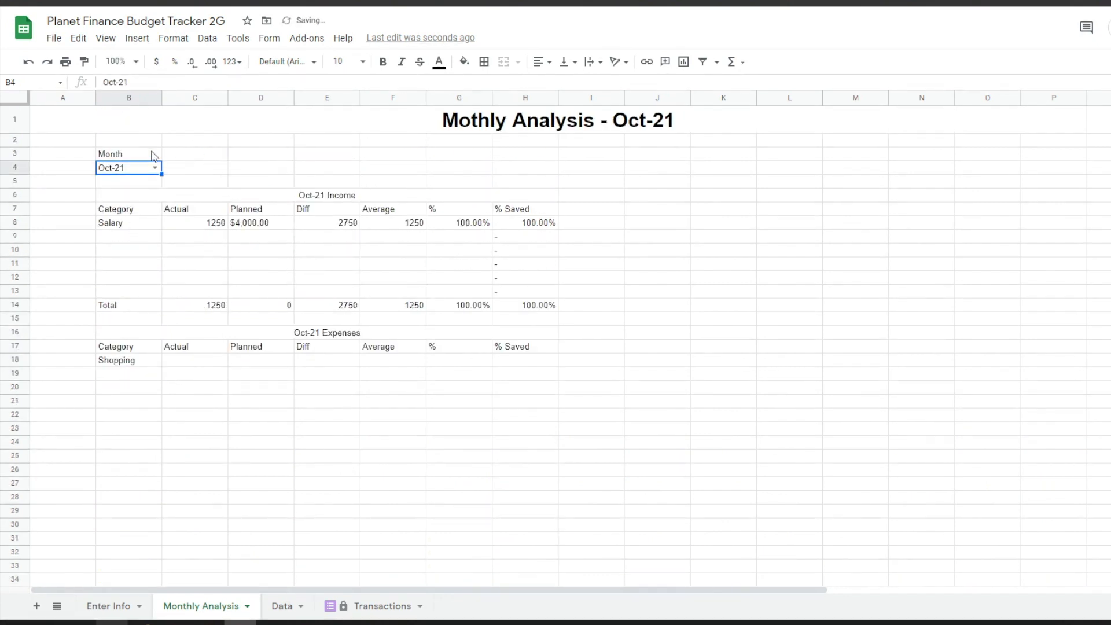
left_click(155, 168)
left_click(135, 199)
- Fill the Actual formula in C18 and Planned formula =IFERROR(VLOOKUP(B18,'Enter Info'!E:F,2,0),"") in D18 down to row 35
left_click(198, 365)
left_click(198, 361)
left_click_drag(228, 367, 221, 573)
left_click(252, 280)
left_click_drag(294, 284, 268, 509)
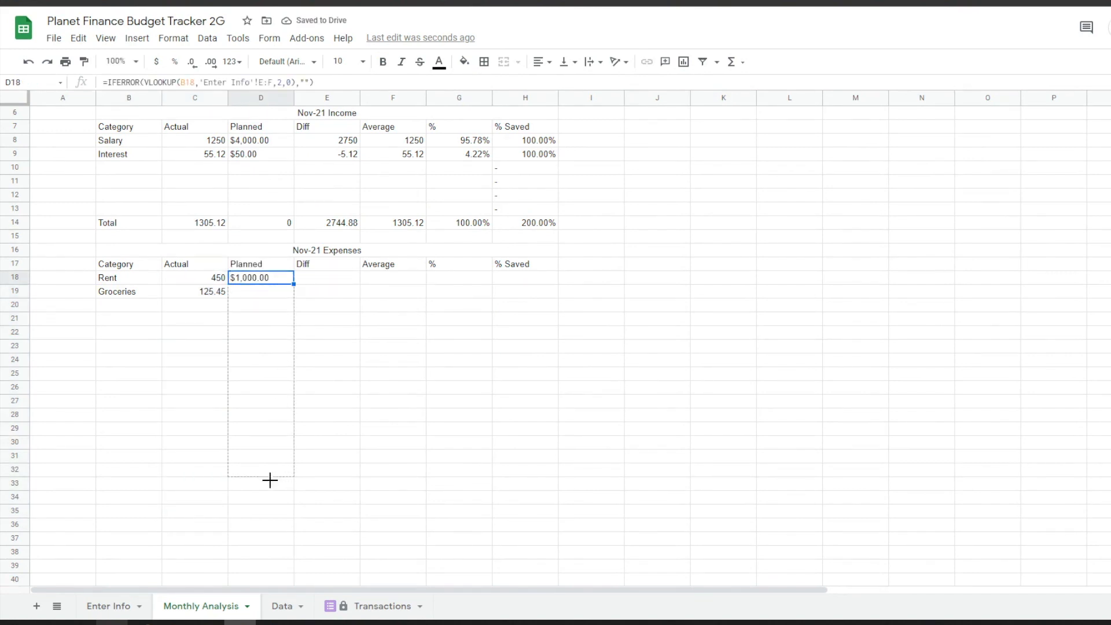
- Put the expense Diff and Average formulas in E18 and F18 and fill each down to row 35
left_click(332, 280)
left_click_drag(359, 283, 327, 510)
double_click(392, 283)
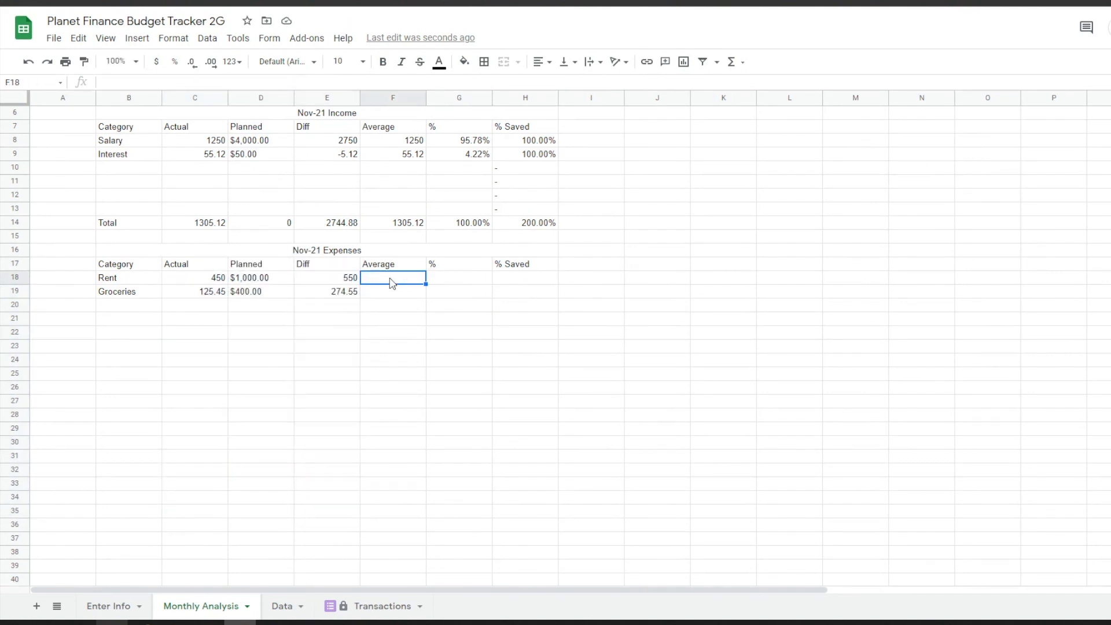
key("ctrl+v")
key("Return")
left_click(399, 279)
left_click_drag(425, 283, 405, 510)
- Paste =IF(ISBLANK(B18),"",IFERROR(C18/$C$36,"")) into G18 and fill it down to row 35
double_click(477, 281)
key("ctrl+v")
left_click_drag(493, 284, 469, 513)
- Add a Total label in B36 and sum C18:C35 in C36 beneath the expenses table
scroll(289, 405, "down", 2)
left_click(137, 449)
type("Total")
key("Tab")
type("=sum(")
left_click_drag(199, 196, 198, 427)
key("Return")
- Copy the expenses total formula from C36 across to D36:H36
key("Up")
key("ctrl+c")
key("Right")
key("ctrl+v")
key("Right")
key("ctrl+v")
key("Right")
key("ctrl+v")
key("Right")
key("ctrl+v")
key("Right")
key("ctrl+v")
- Apply an outer border to the income table B6:H14 and the expenses table B16:H36
scroll(365, 346, "up", 2)
scroll(365, 347, "up", 1)
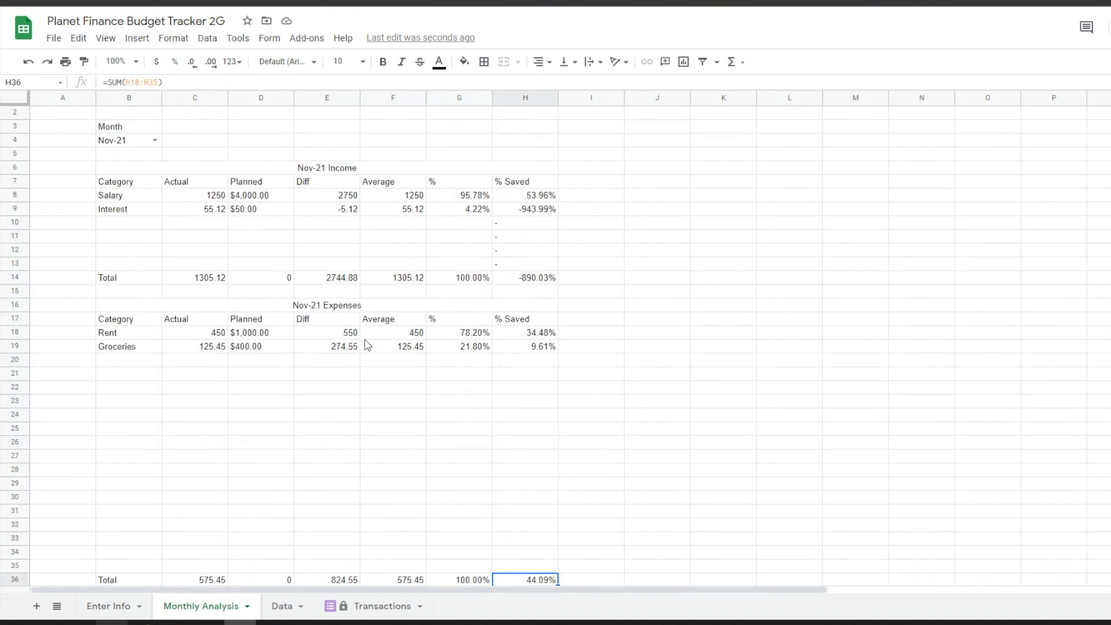
left_click_drag(353, 171, 379, 582)
left_click(479, 64)
left_click(553, 88)
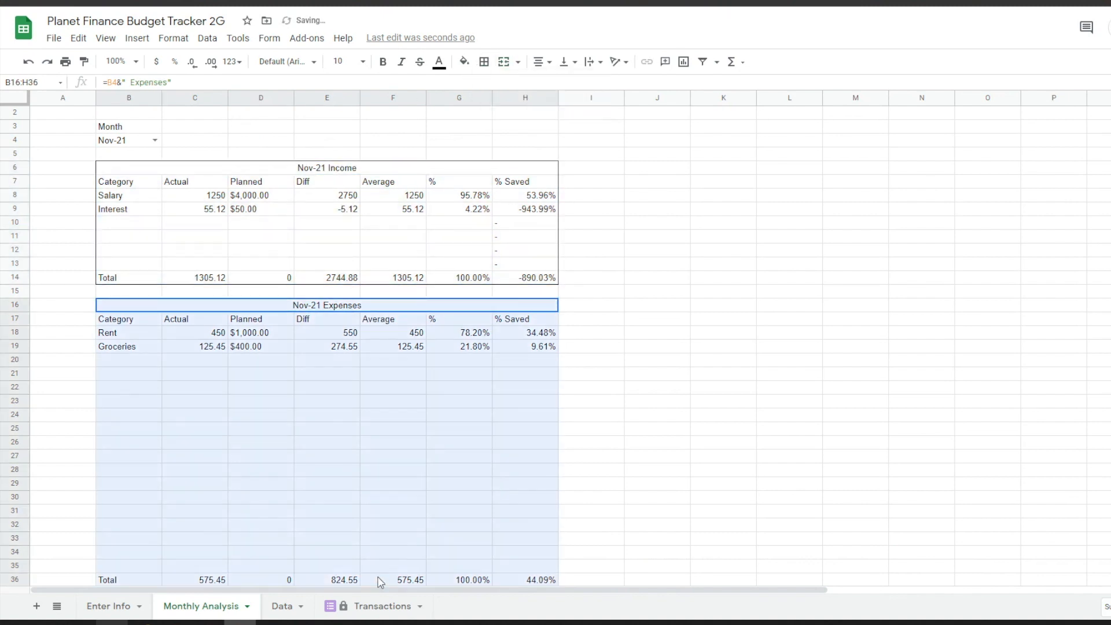
left_click(486, 65)
left_click(560, 87)
- Examine the Actual, Planned and Diff columns in the income and expenses tables
left_click(188, 184)
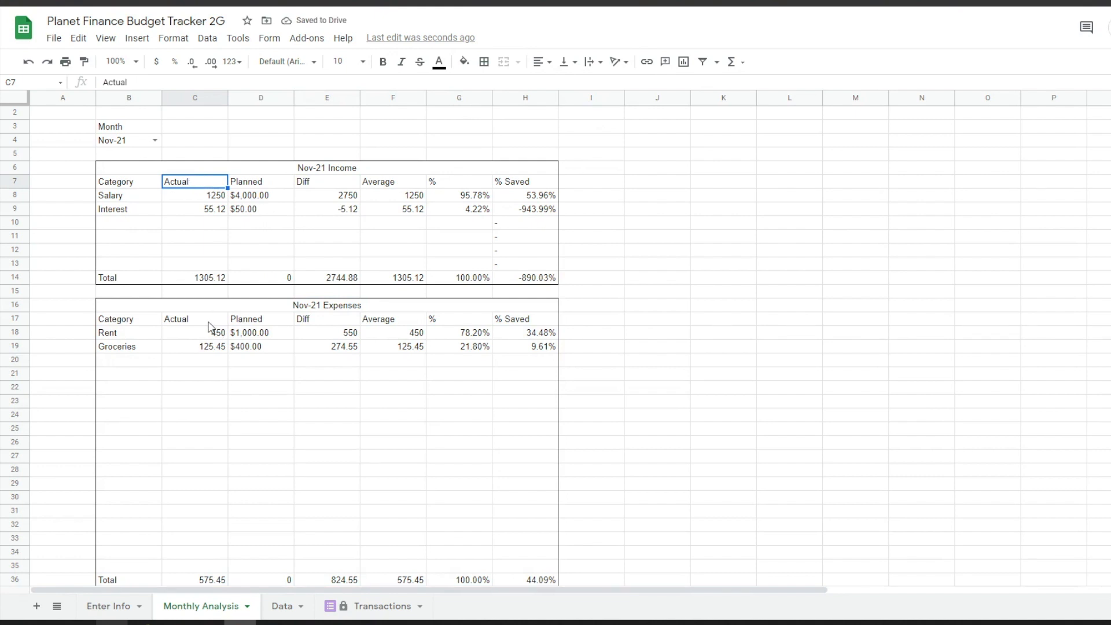
left_click_drag(261, 187, 261, 212)
left_click_drag(258, 318, 258, 364)
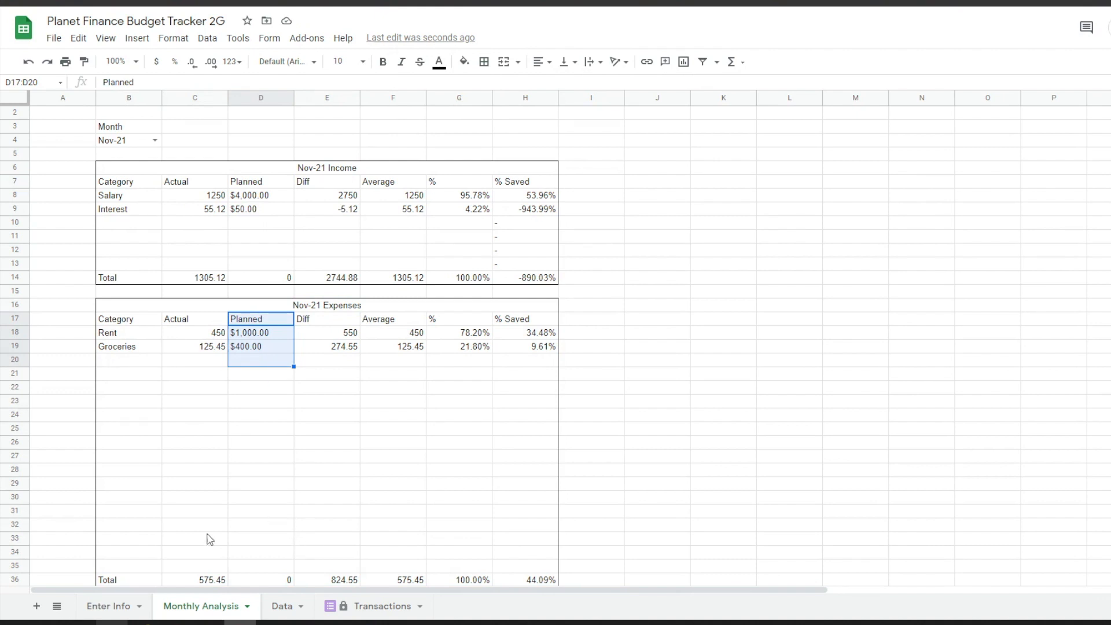
left_click_drag(324, 182, 325, 210)
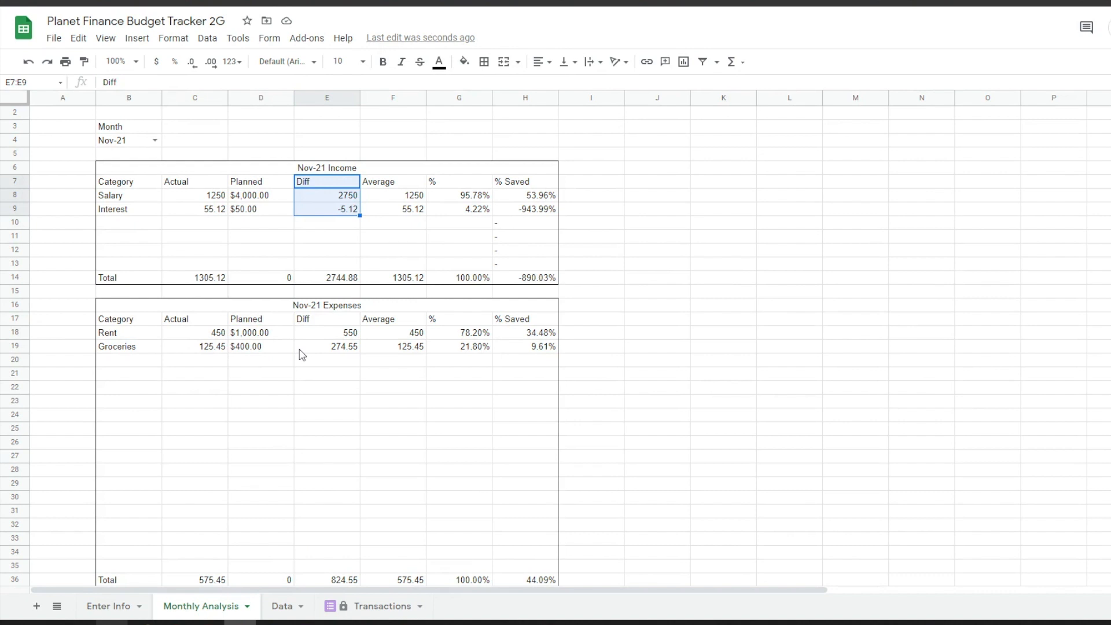
- Examine the Average formula in F8 and its source columns, Average Income/Category and Average Expense/Category, on the Data sheet
left_click(396, 197)
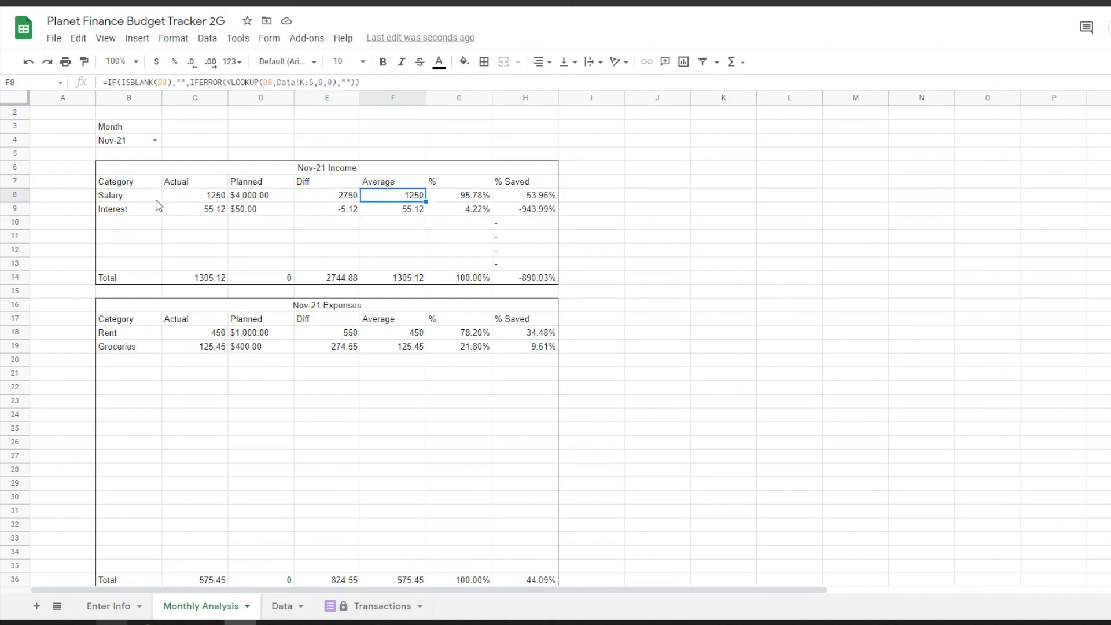
left_click(126, 201)
left_click(391, 198)
left_click(282, 606)
scroll(1072, 172, "right", 5)
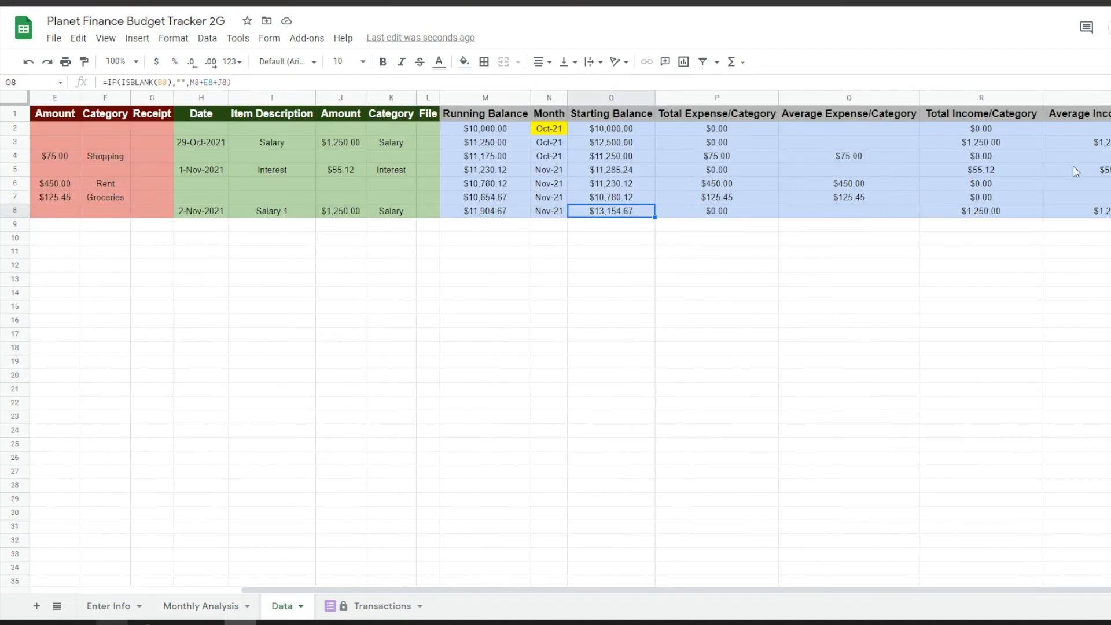
left_click(1087, 116)
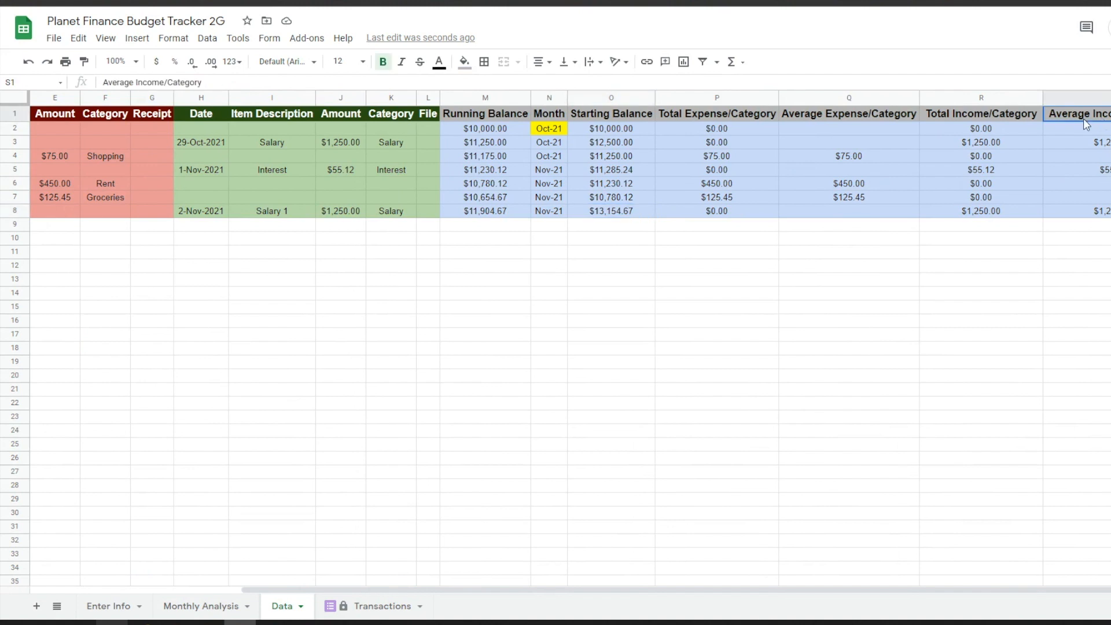
left_click(869, 118)
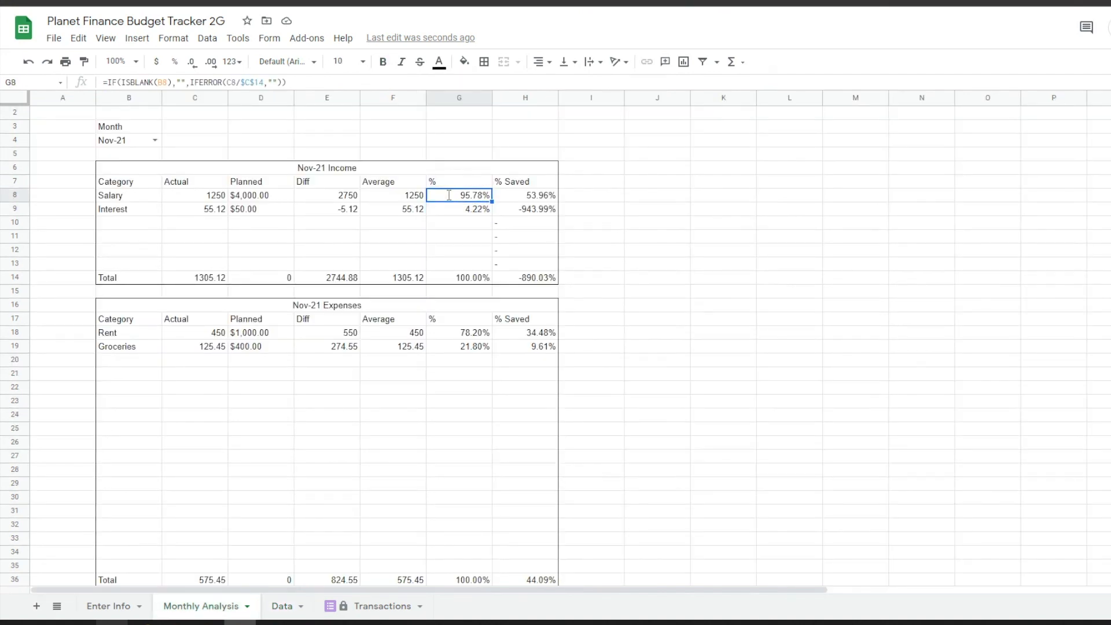
- Examine the % formulas in G8 and G18 and the totals they divide by
double_click(449, 196)
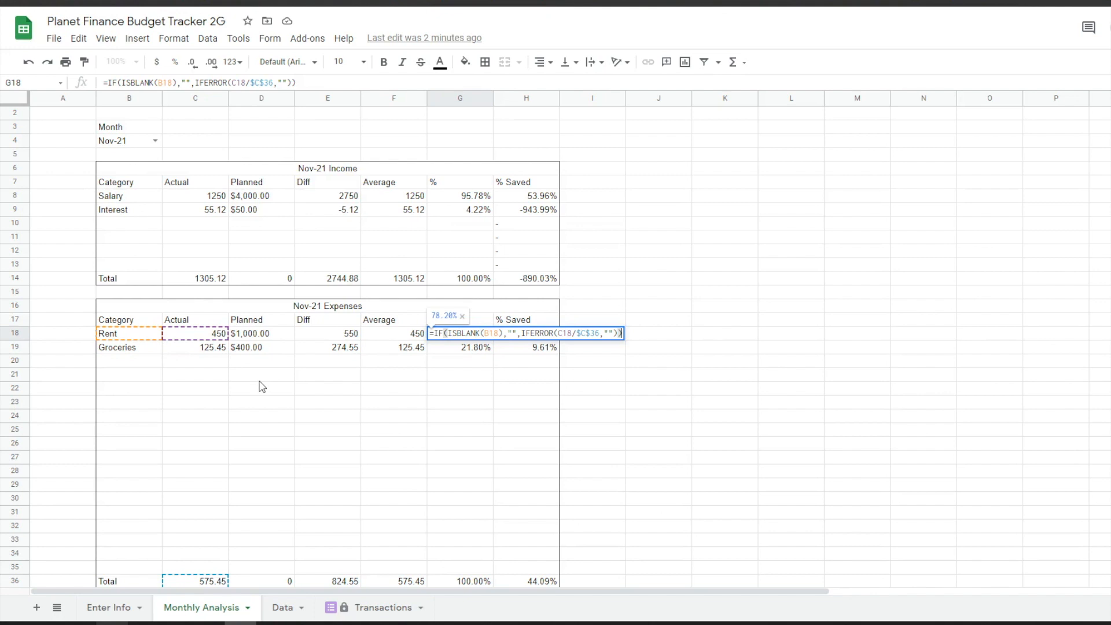
scroll(260, 383, "down", 1)
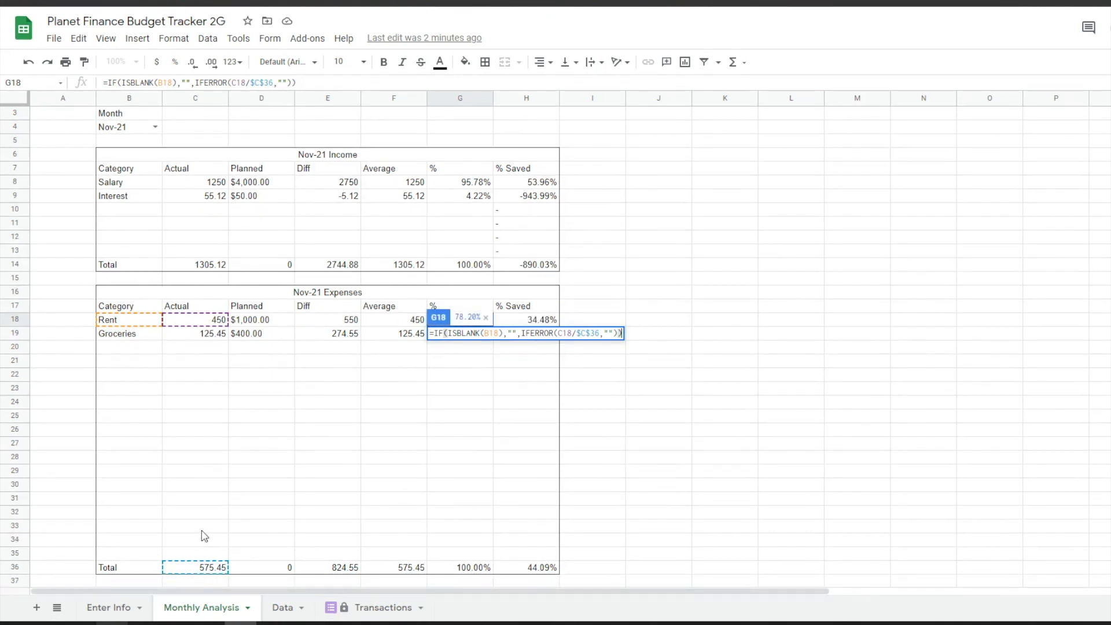
key("Return")
left_click(450, 323)
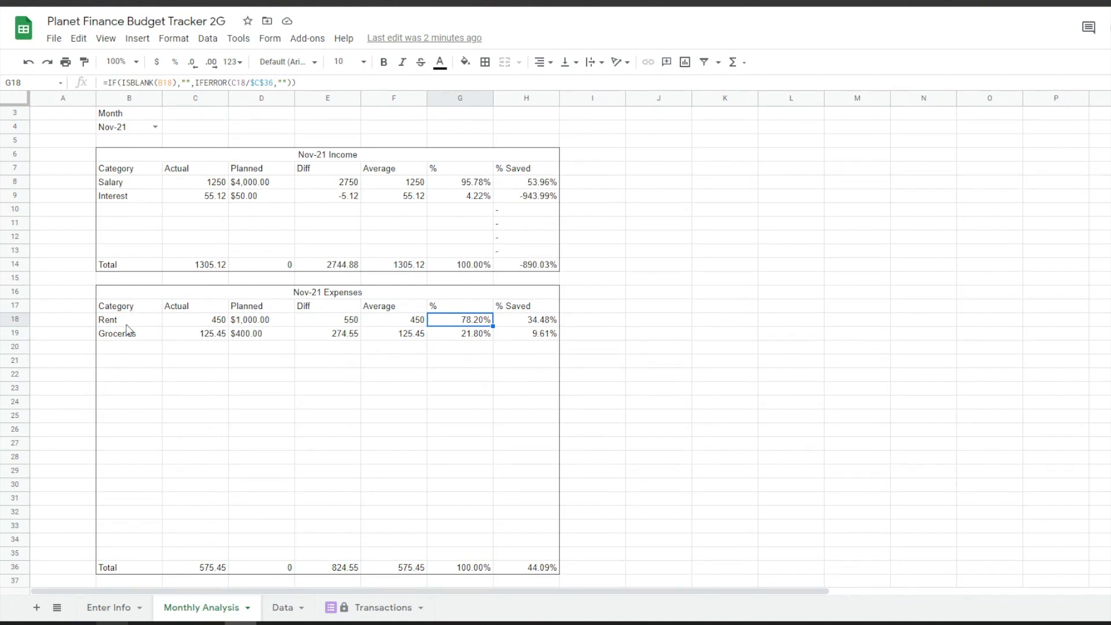
- Examine the % Saved formula in H8 and its reference to the expenses total in C36
scroll(127, 330, "up", 1)
left_click(531, 226)
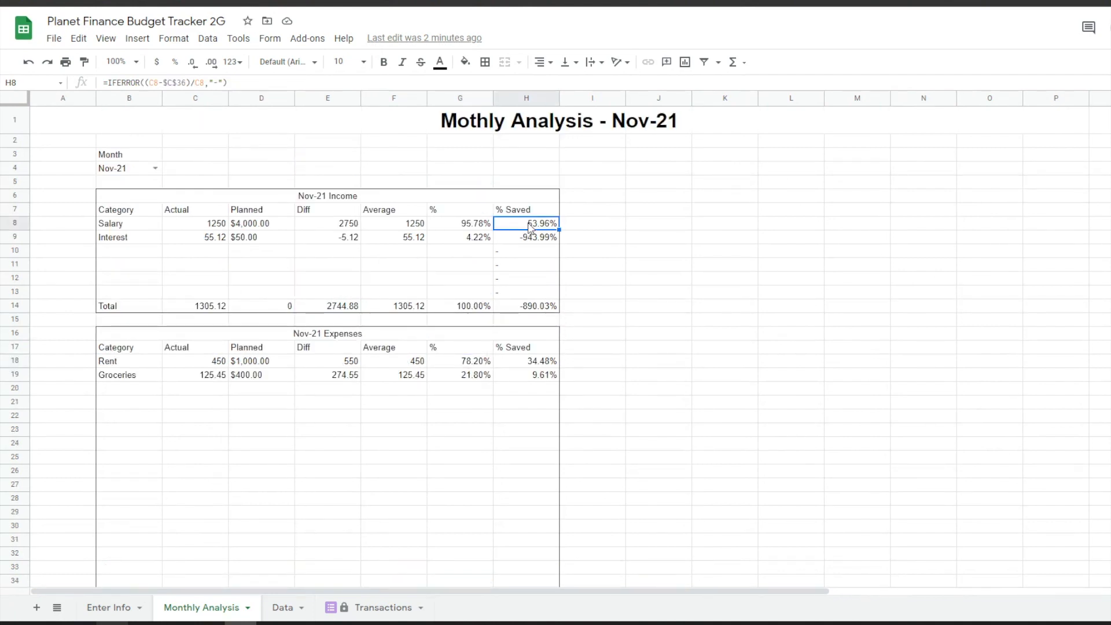
double_click(530, 227)
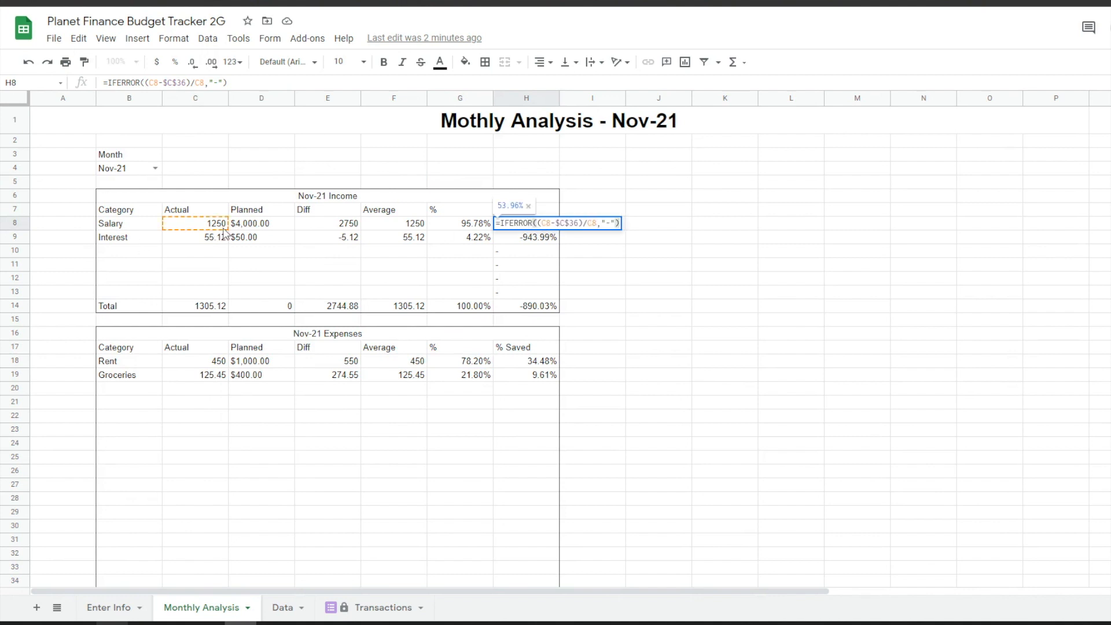
scroll(301, 364, "down", 2)
key("Escape")
scroll(523, 172, "up", 1)
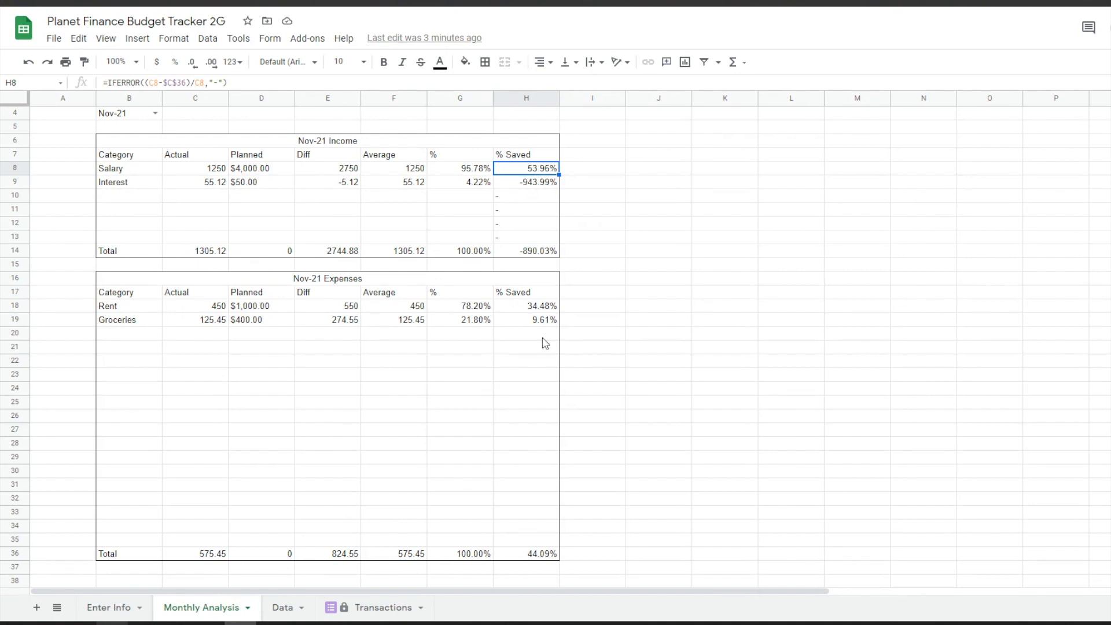
- Change the expenses table heading in H17 to % of Income and inspect the formula in H18
left_click(527, 293)
type("% of Income")
key("Return")
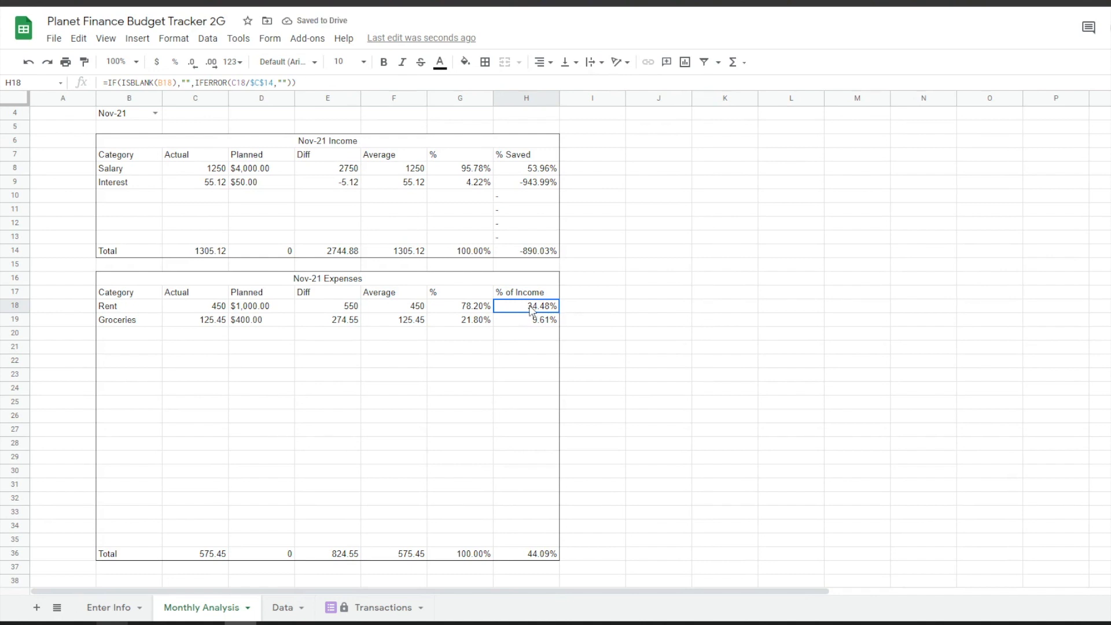
double_click(531, 311)
- Replace the total in H14 with =IFERROR((C14-$C$36)/C14,"-") and format it as percent
left_click(536, 253)
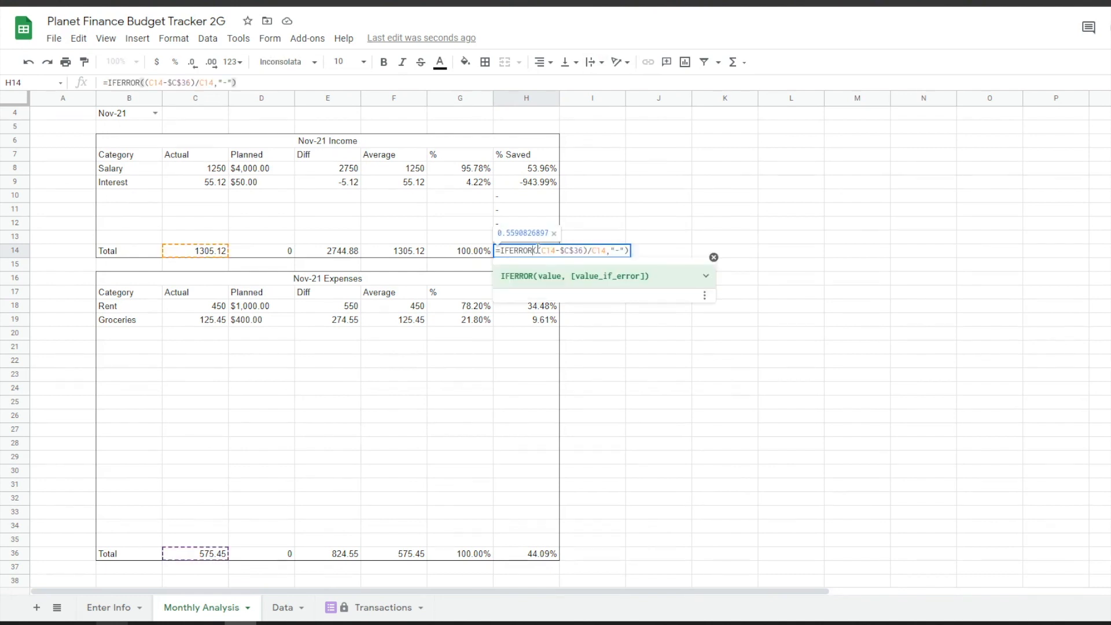
key("Return")
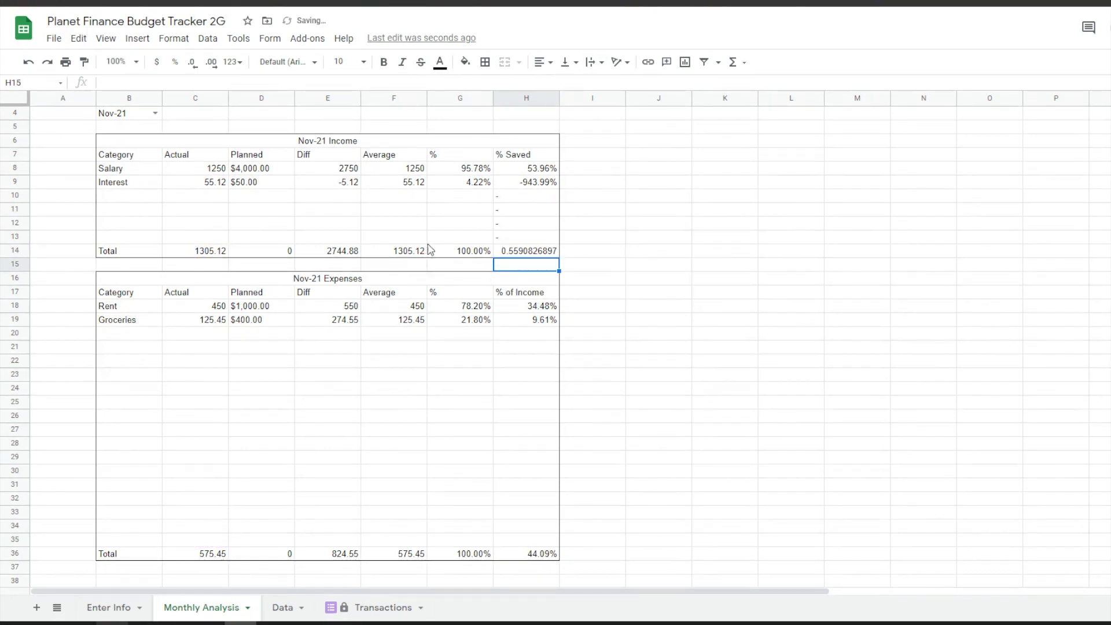
left_click(514, 255)
left_click(174, 62)
- Enter =B4&" Savings" in D38, then merge D38:F38 and center the heading
scroll(437, 384, "down", 3)
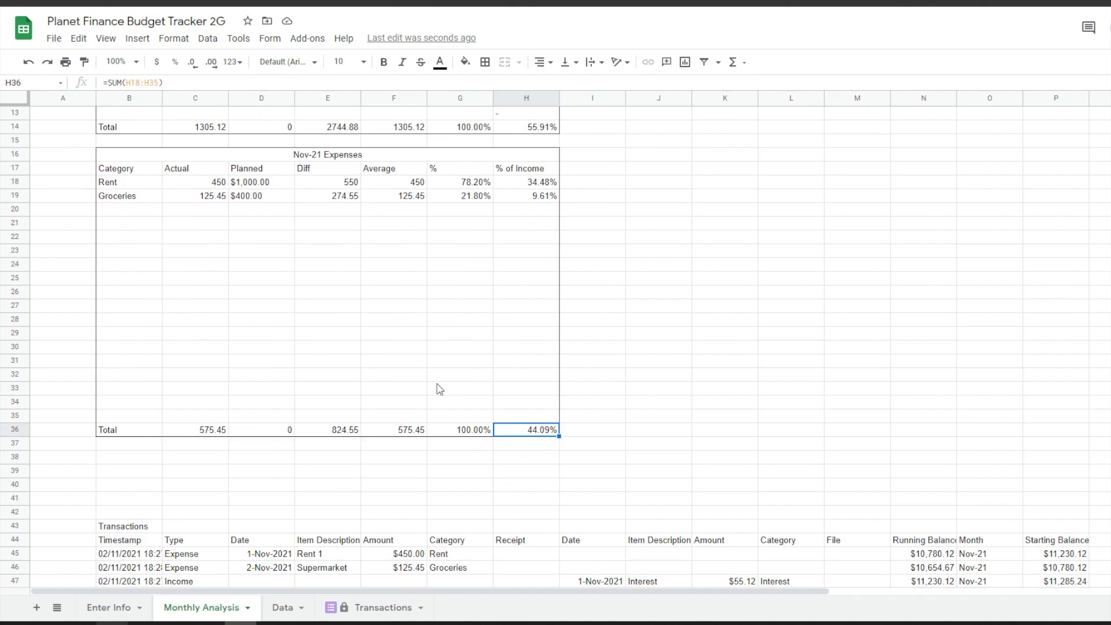
left_click(276, 434)
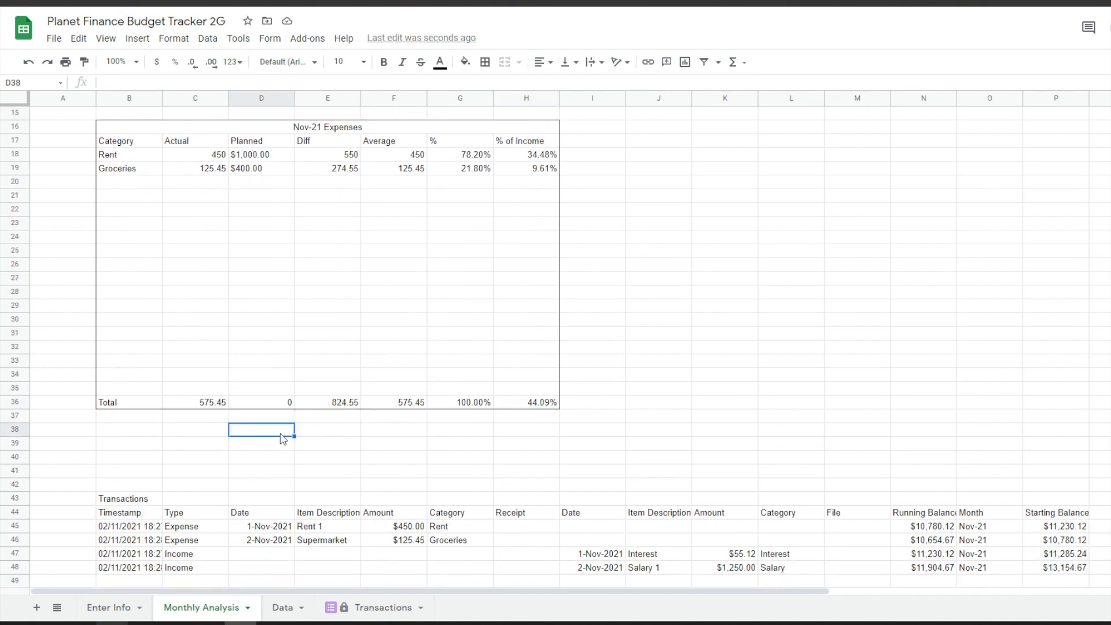
type("=I4&\" Savings\"")
scroll(350, 352, "down", 1)
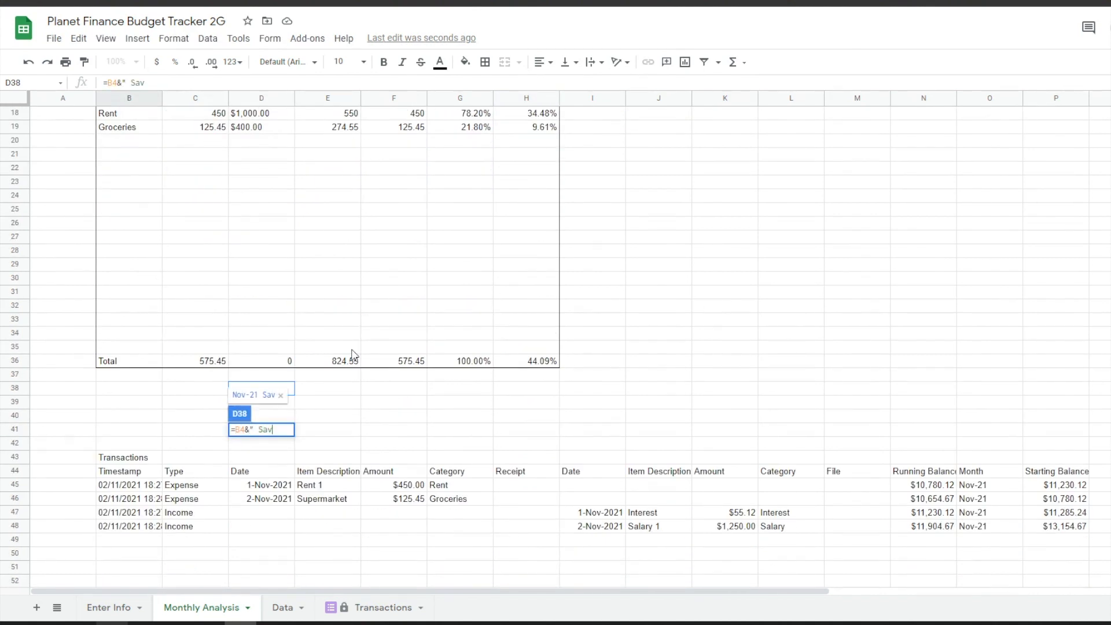
key("Return")
left_click_drag(261, 389, 393, 388)
left_click(504, 62)
key("ctrl+shift+e")
- Enter Increase in total savings, Saved this month and % of Income saved in D39:D41, and merge D39:E39
left_click(260, 402)
type("Increase in total savings")
key("Return")
type("Saved this month")
key("Return")
type("% of Income saved")
left_click_drag(261, 402, 327, 402)
left_click(504, 62)
left_click(394, 460)
left_click_drag(396, 474, 392, 489)
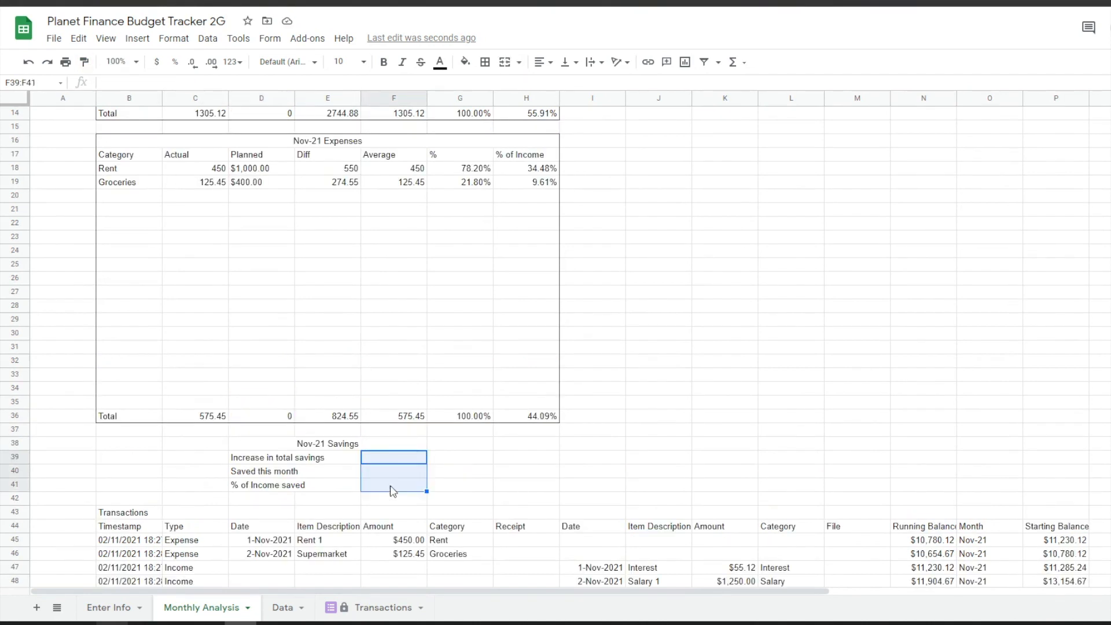
left_click(397, 461)
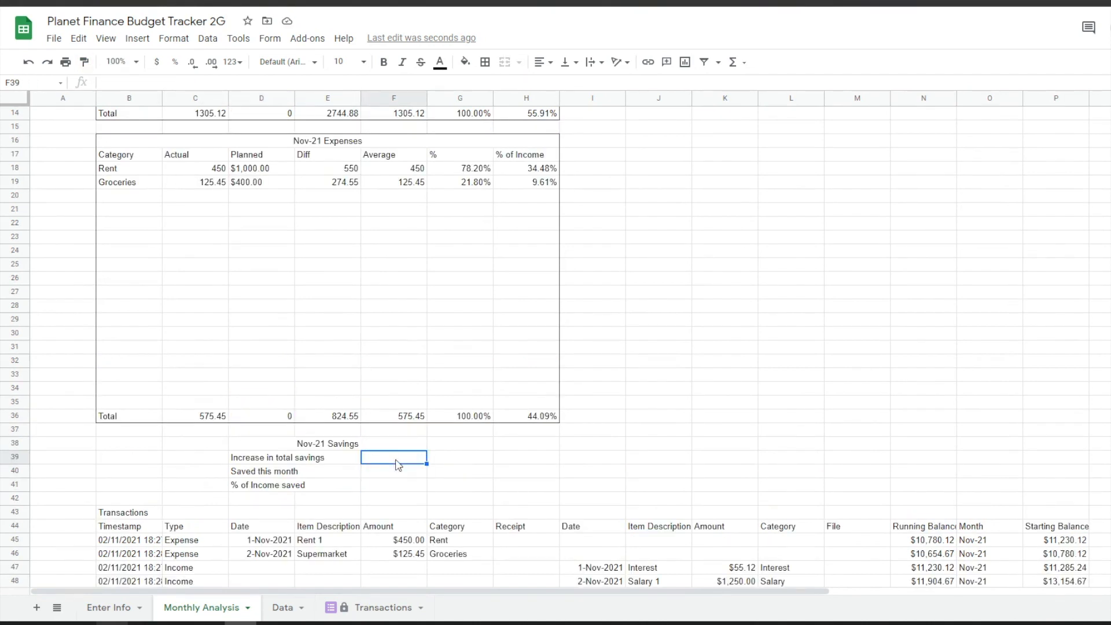
- Enter =B4&" Starting Balance" in D3 and =B4&" Ending Balance" in D4
scroll(396, 463, "up", 5)
left_click(292, 155)
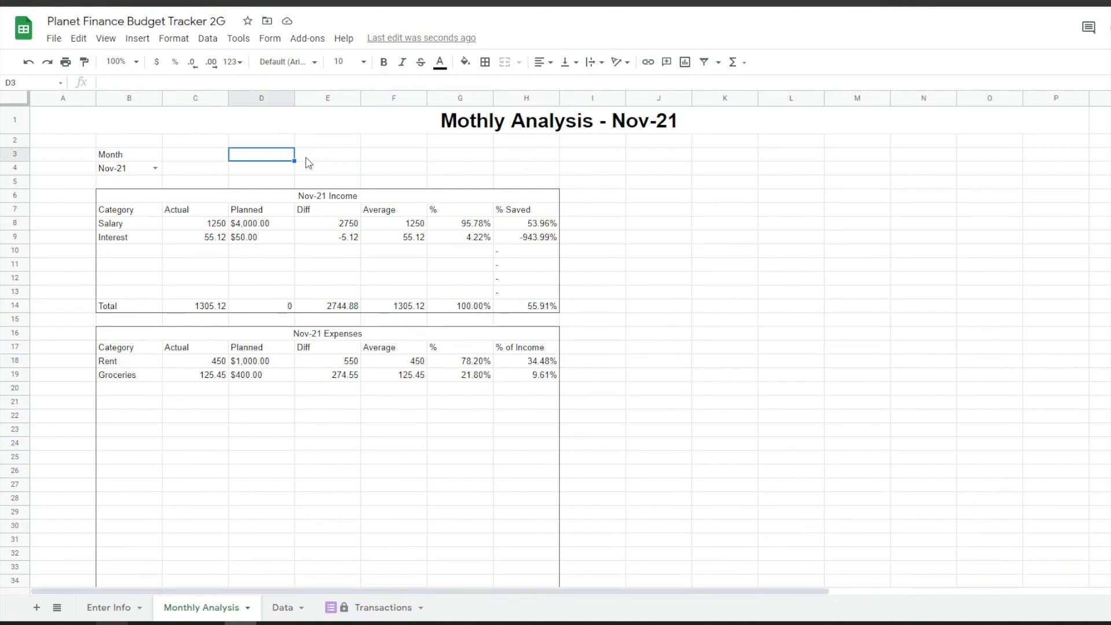
type("=")
left_click(122, 169)
type("&\" Starting Balance\"")
key("Return")
type("=")
left_click(124, 170)
type("&\" Ending Balance\"")
key("Return")
left_click_drag(292, 155, 315, 173)
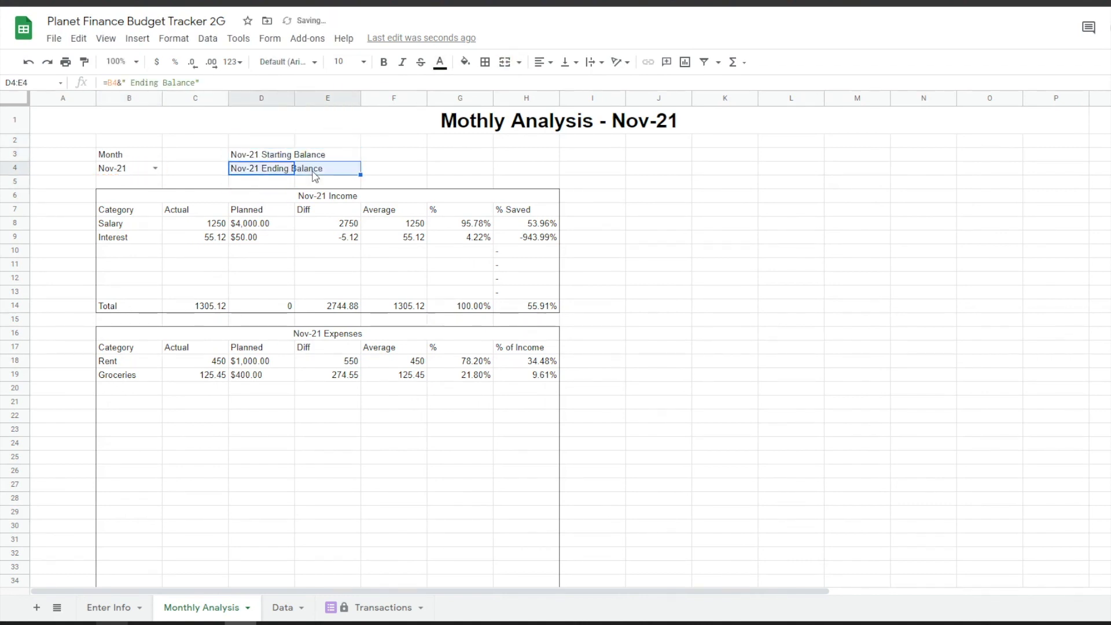
- Enter =ARRAY_CONSTRAIN(FILTER(Data!O:O,Data!N:N=B4),1,1) in F3 for the starting balance, checking the Data sheet's Starting Balance column
double_click(400, 155)
type("=array_constrain(FILTER(Data!O:O,Data!N:N=B4), 1,1)")
left_click(481, 154)
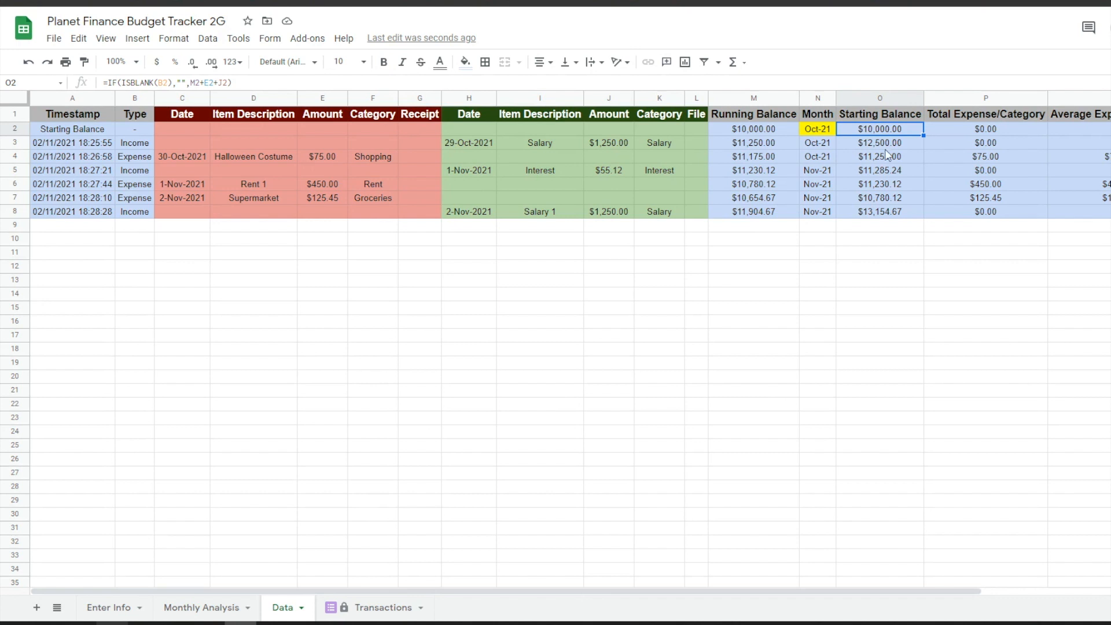
- Compare the first Nov-21 starting balance on the Data sheet with the formula result in F3 of Monthly Analysis
left_click(819, 173)
left_click(873, 172)
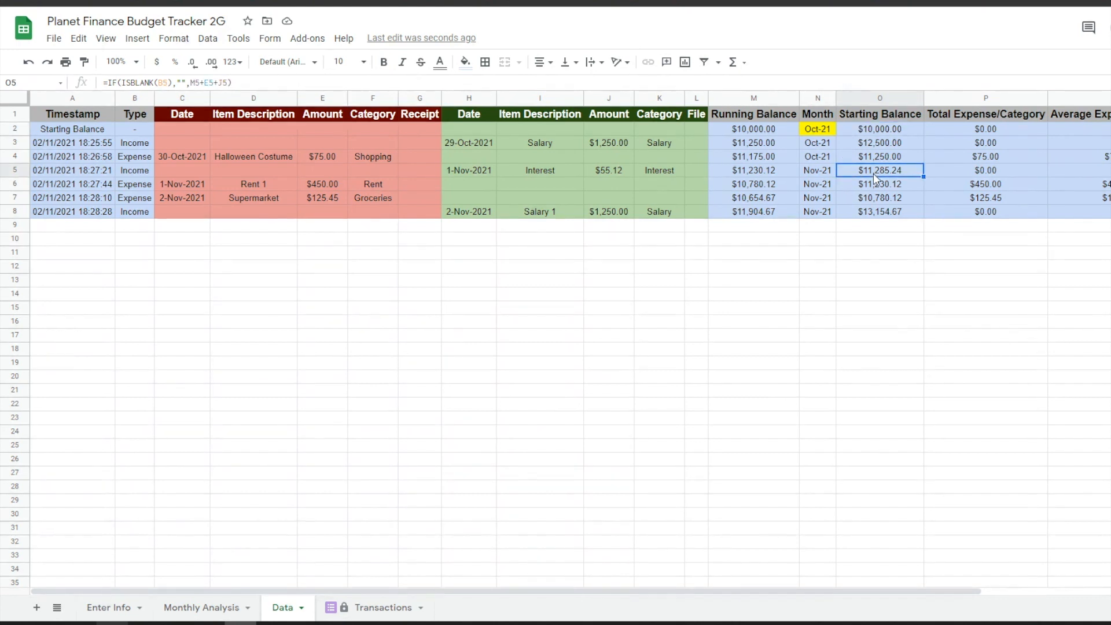
left_click(203, 608)
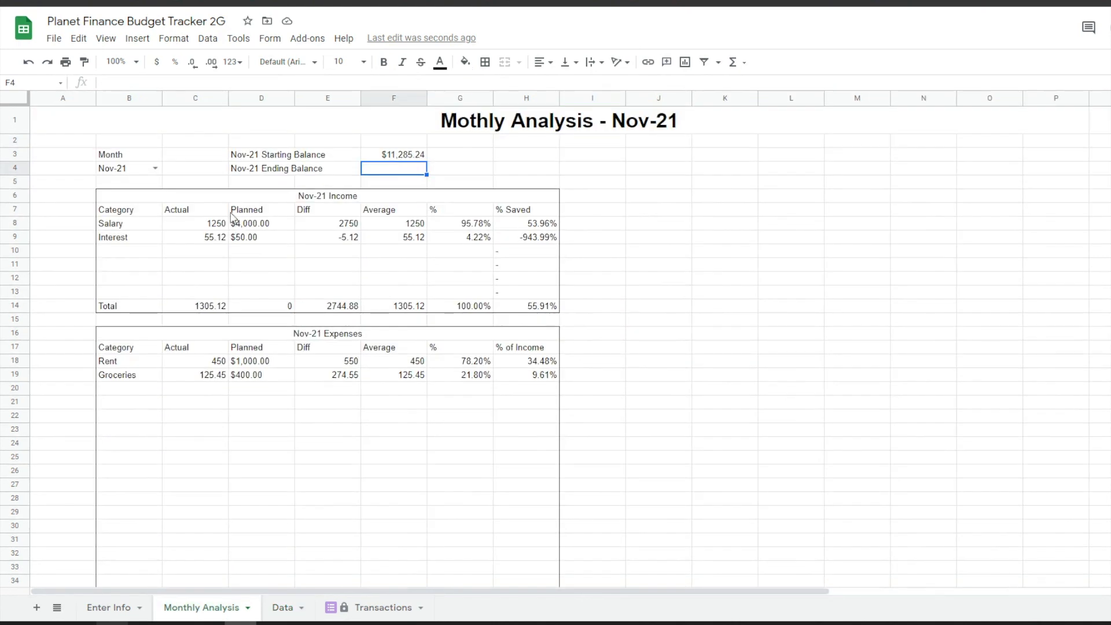
left_click(376, 155)
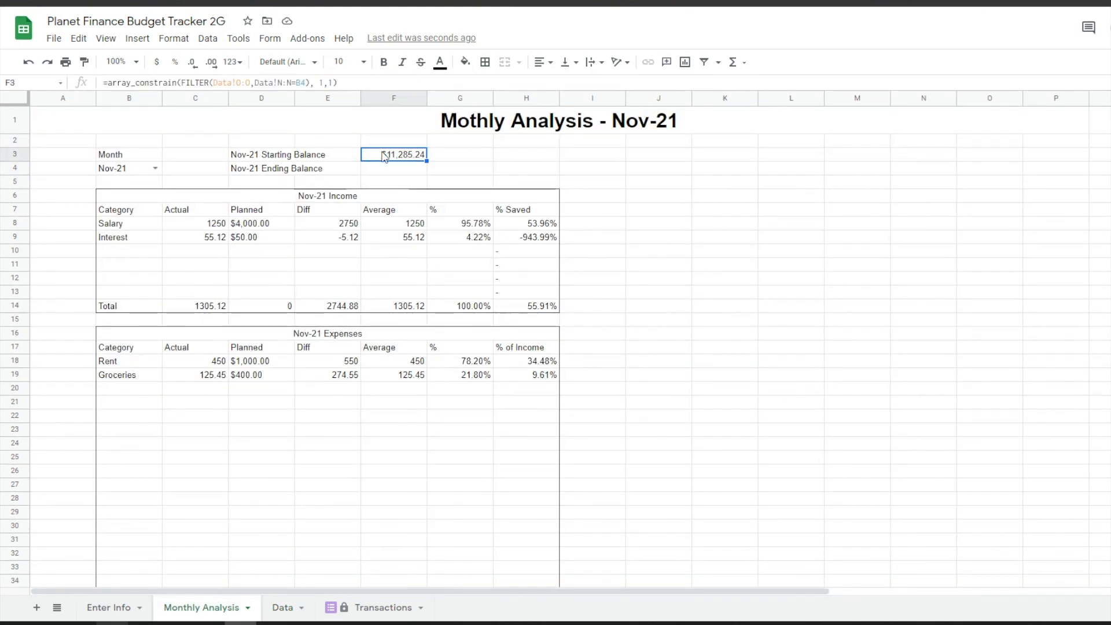
- Check the starting balance for Oct-21 by switching the month in B4, and return the month to Nov-21
left_click(155, 169)
left_click(139, 185)
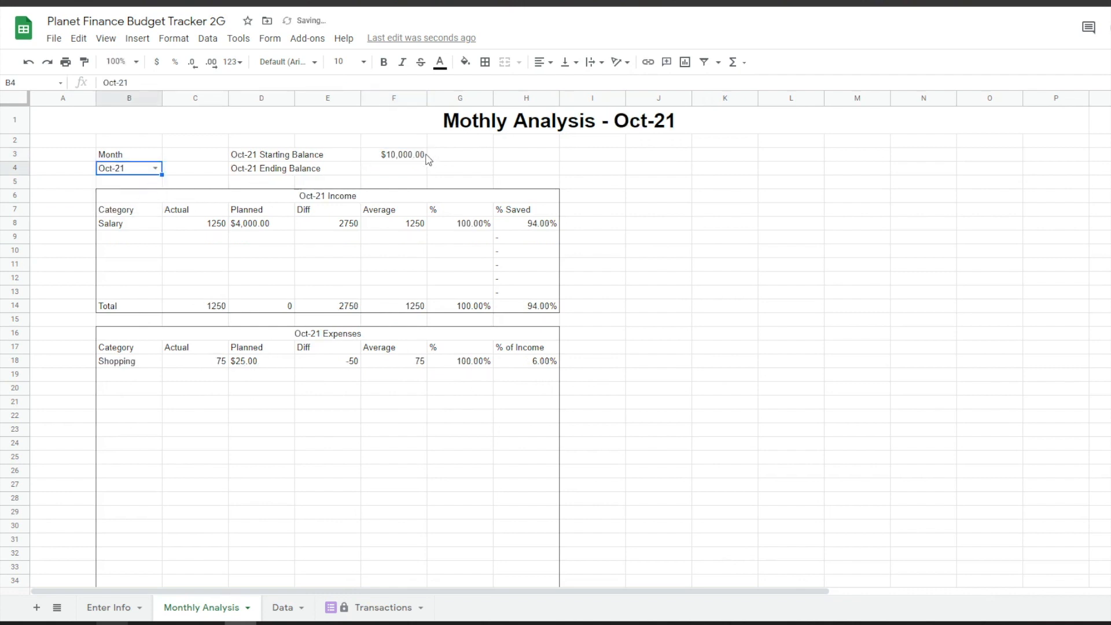
left_click(399, 168)
left_click(155, 169)
left_click(115, 201)
- Enter =(F3+C14)-C36 in F4 to calculate the month's ending balance from starting balance, total income and total expenses
left_click(391, 173)
left_click(399, 168)
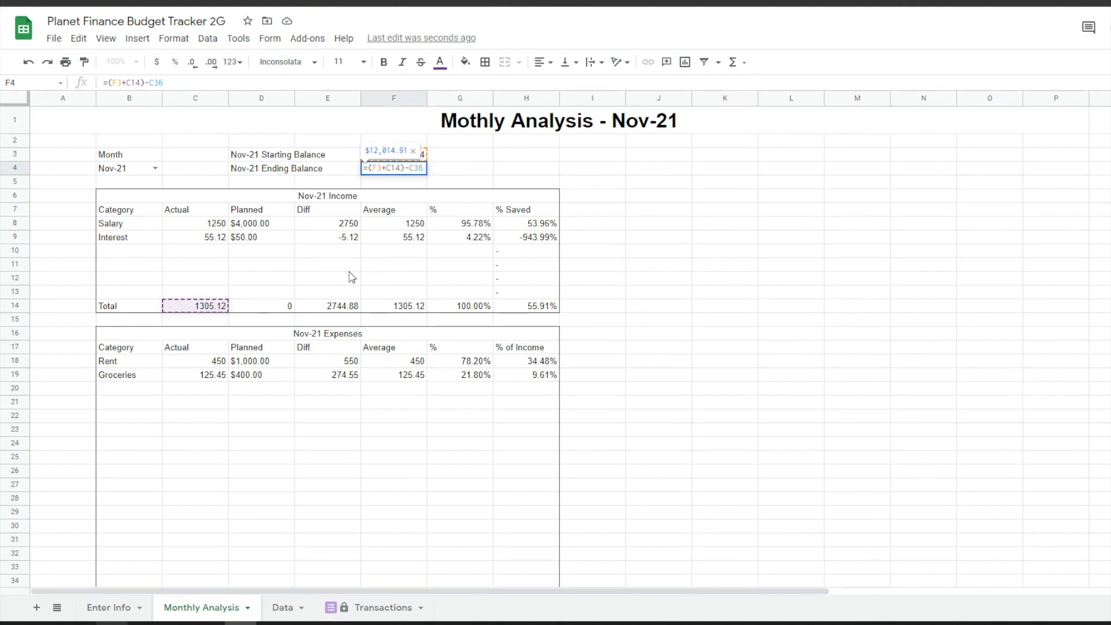
scroll(206, 311, "down", 2)
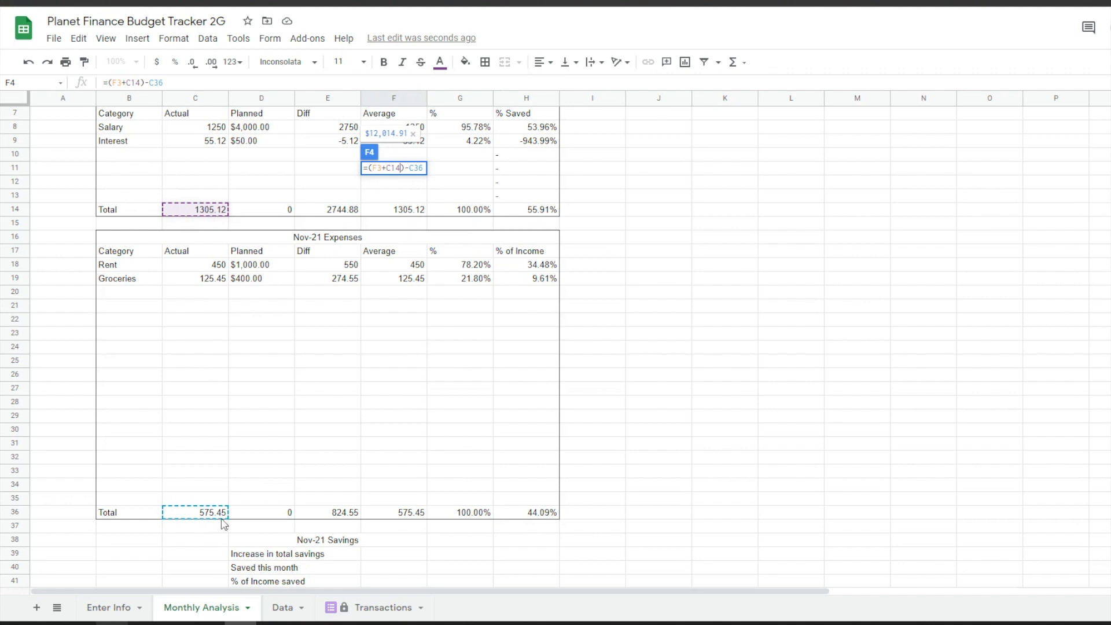
key("Return")
- Enter the label Current Balance in J3 and review the Current Balances section and its total on the Enter Info sheet
left_click(640, 156)
type("Current Balance")
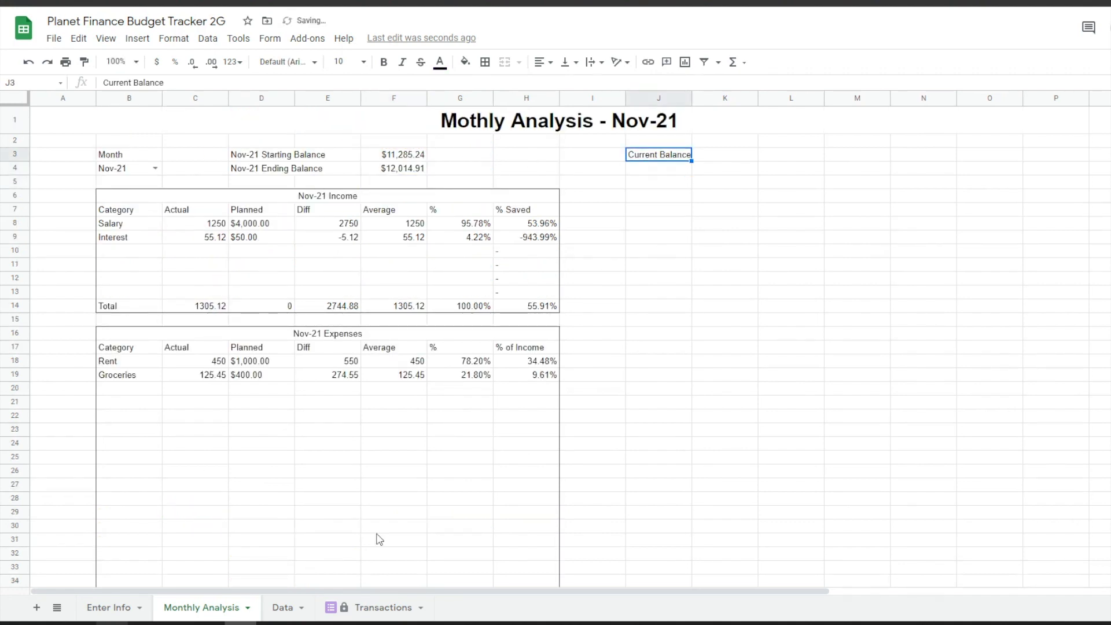
left_click(96, 608)
left_click_drag(181, 316, 280, 398)
left_click(258, 398)
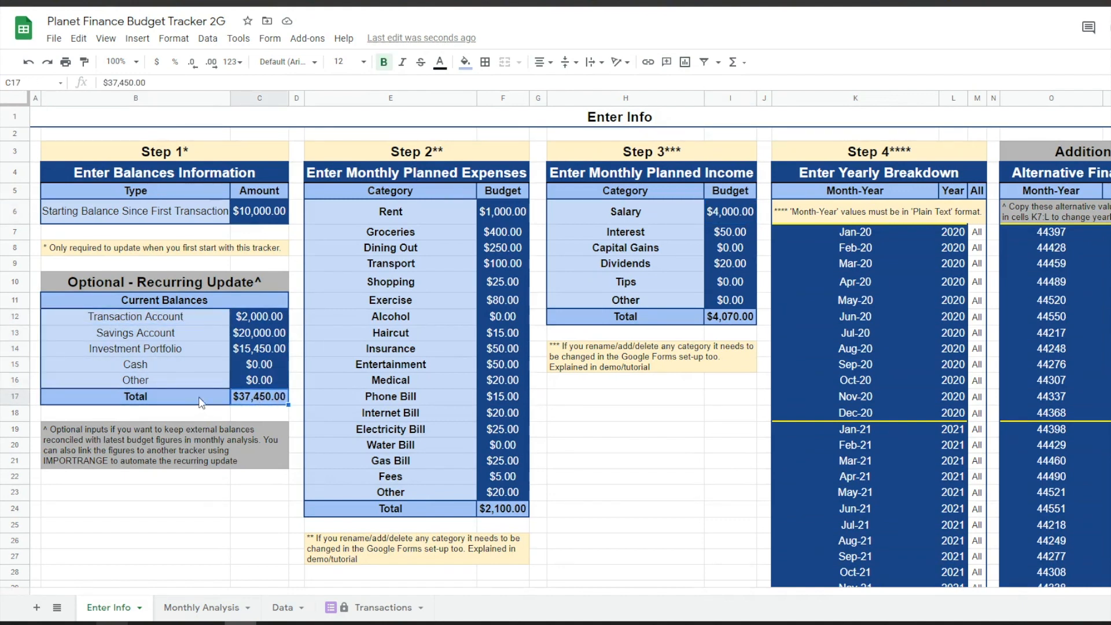
- Link K3 on Monthly Analysis to the Current Balances total with ='Enter Info'!C17
left_click(202, 609)
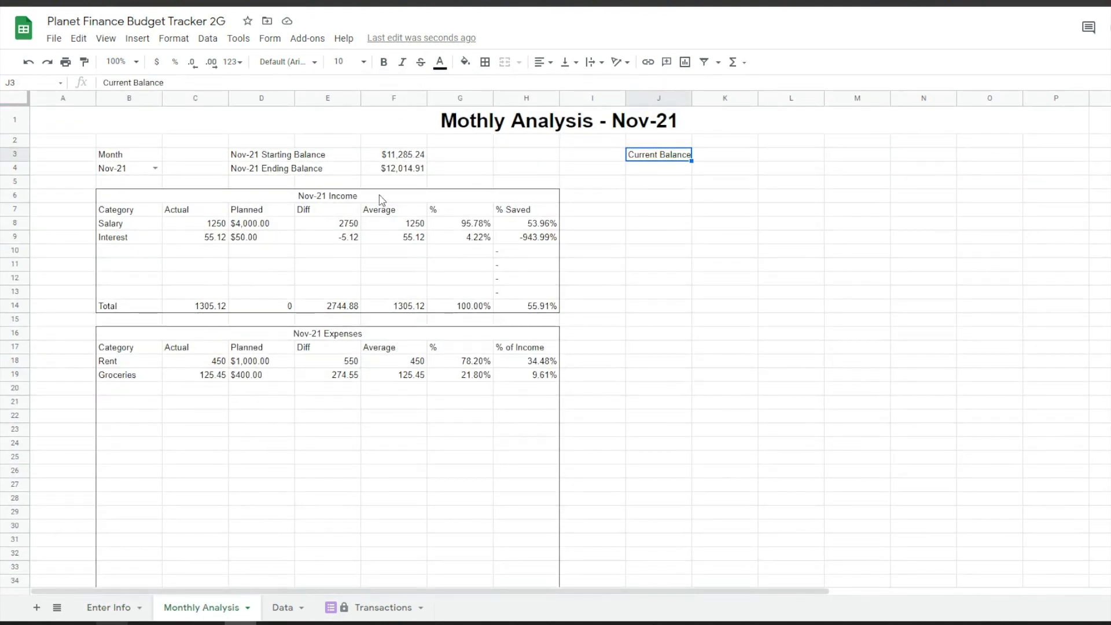
left_click(707, 154)
type("=")
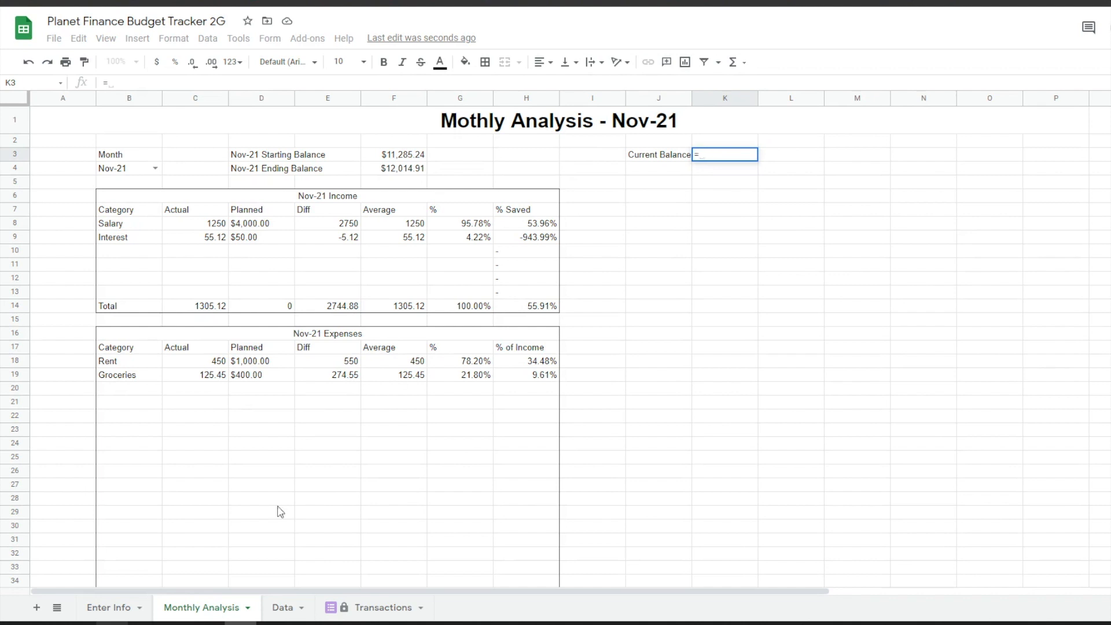
left_click(113, 608)
left_click(266, 402)
key("Return")
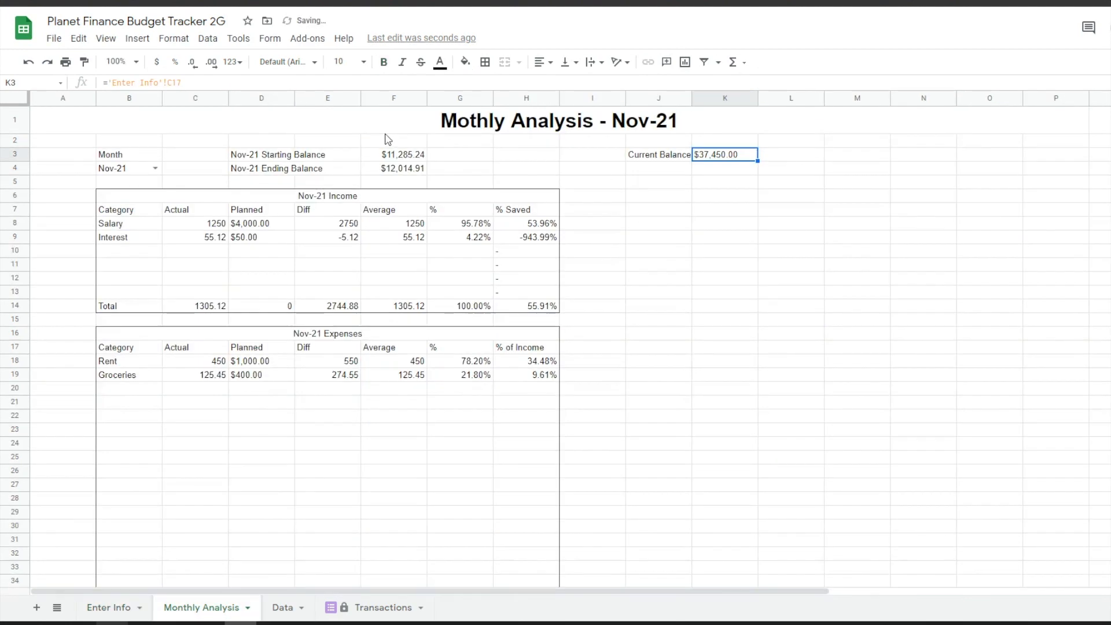
- Enter =iferror(F4/F3-1, "") for Increase in total savings in F39 and format it as a percentage
left_click(385, 131)
scroll(353, 341, "down", 5)
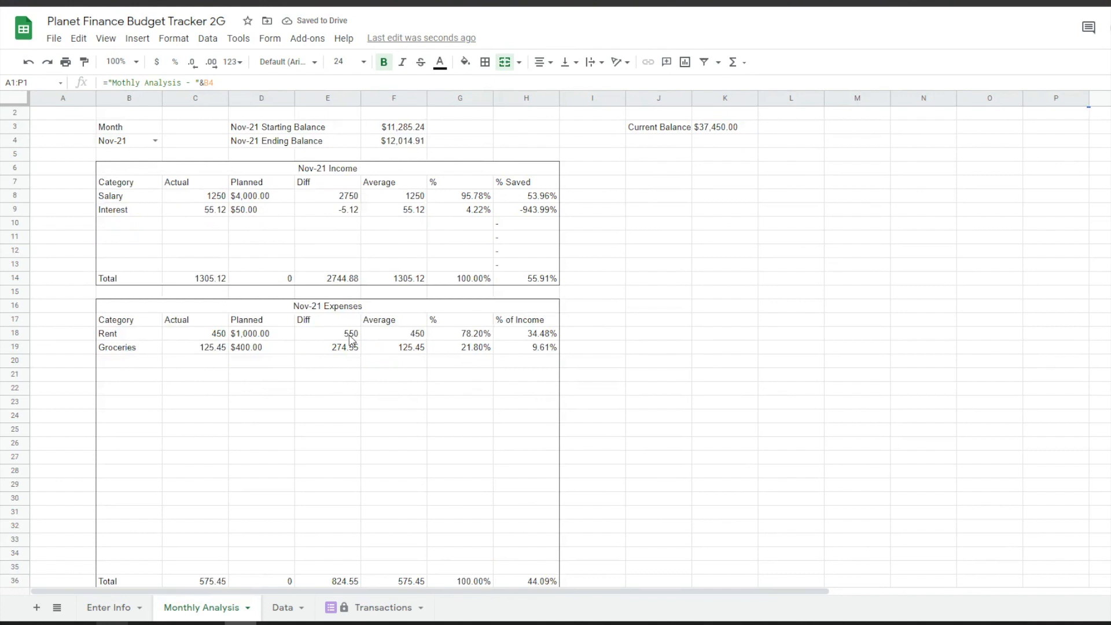
double_click(386, 445)
key("ctrl+v")
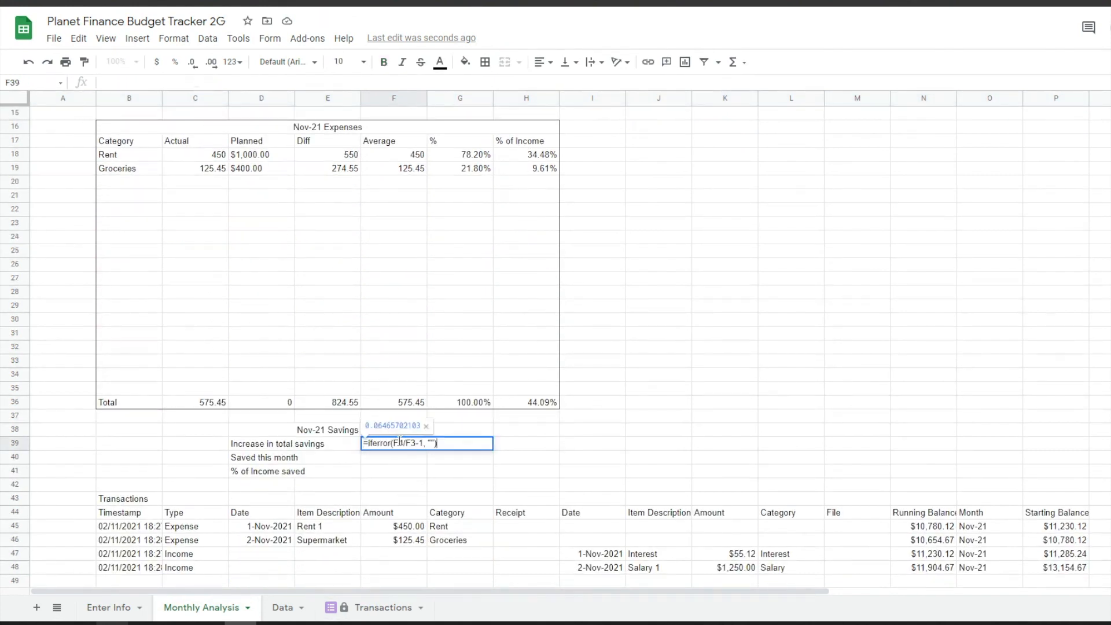
key("Return")
scroll(409, 462, "down", 1)
left_click(392, 419)
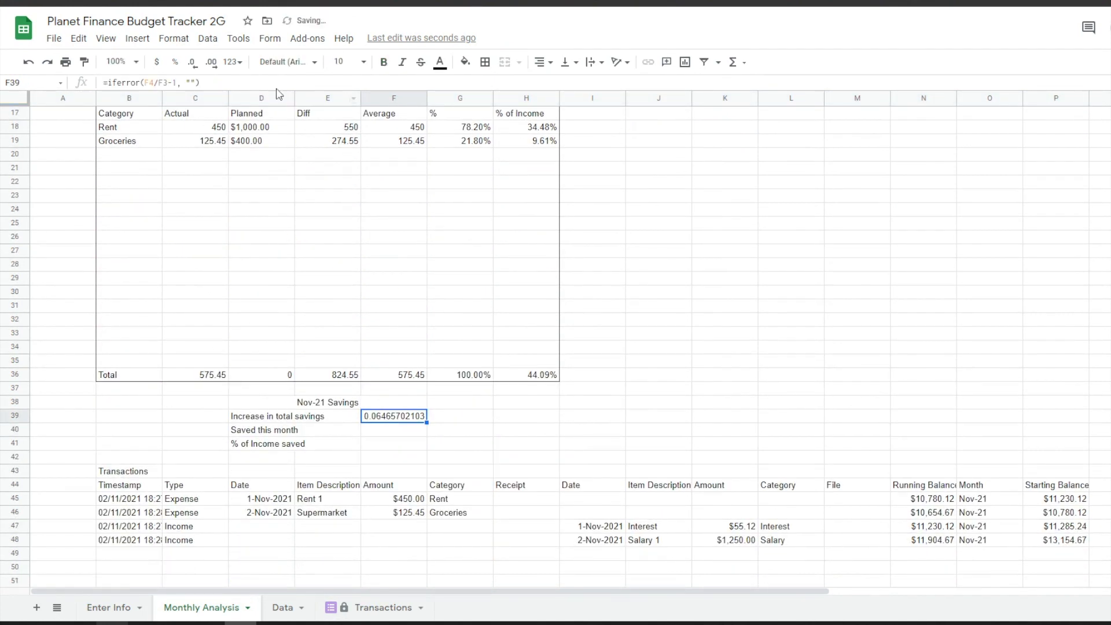
left_click(175, 62)
- Enter =F4-F3 in F40 to calculate the amount saved this month
left_click(404, 429)
double_click(405, 429)
key("ctrl+v")
key("Return")
- Enter =IFERROR(($C$14-$C$36)/$C$14,"") in F41 for % of Income saved
scroll(389, 422, "down", 1)
double_click(389, 422)
type("=IFERROR(($C$14-$C$36)/$C$14,\"\")")
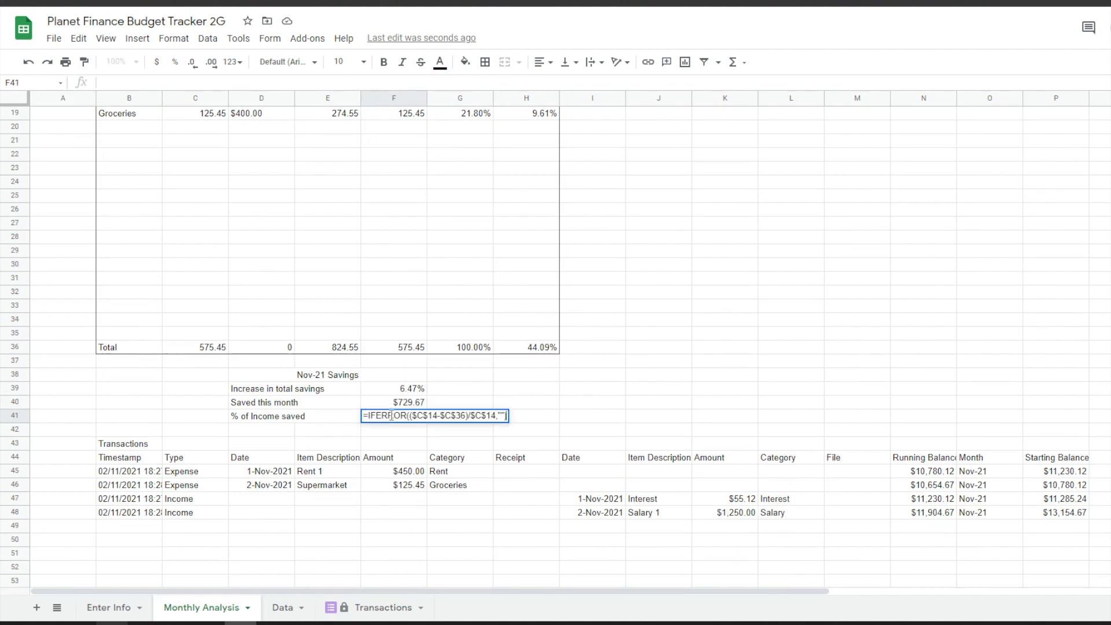
key("Return")
scroll(484, 520, "up", 2)
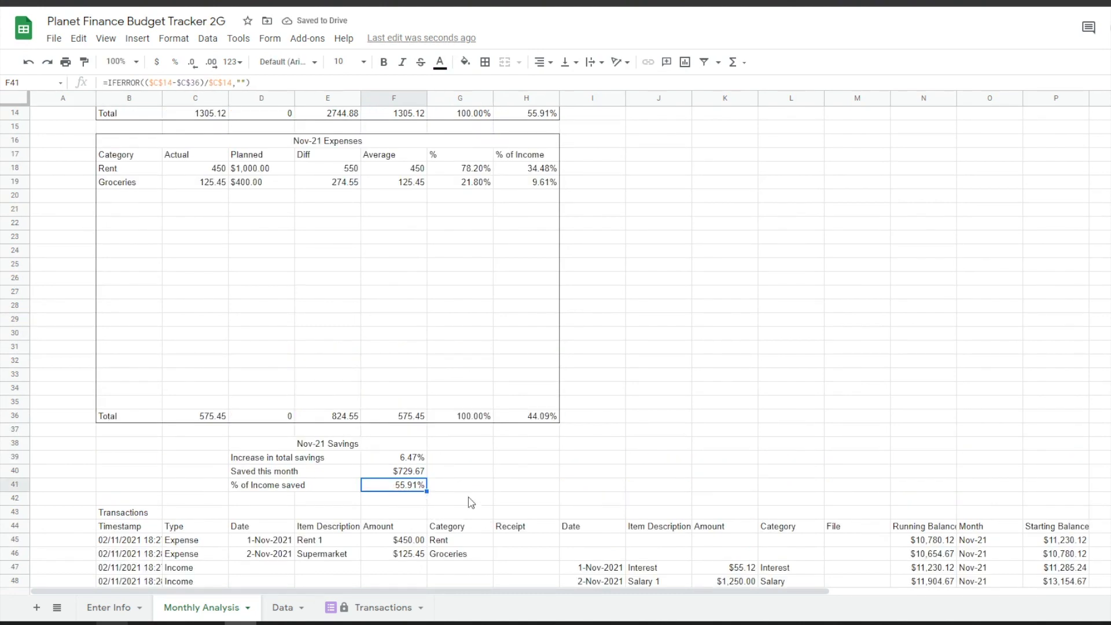
key("ctrl+Home")
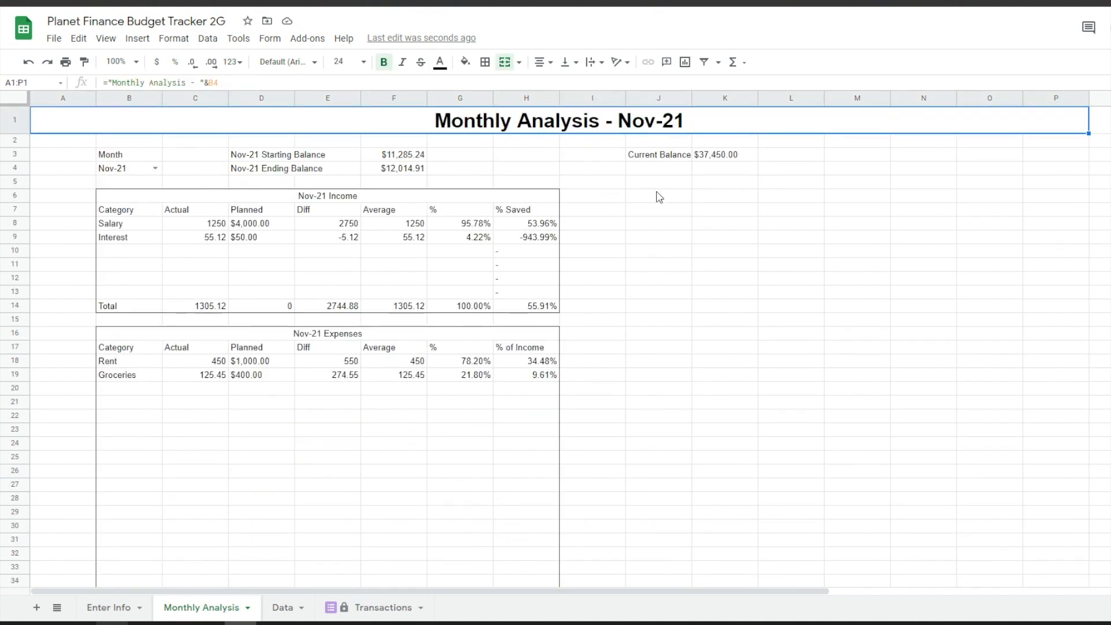
left_click_drag(645, 201, 811, 263)
left_click_drag(653, 333, 750, 396)
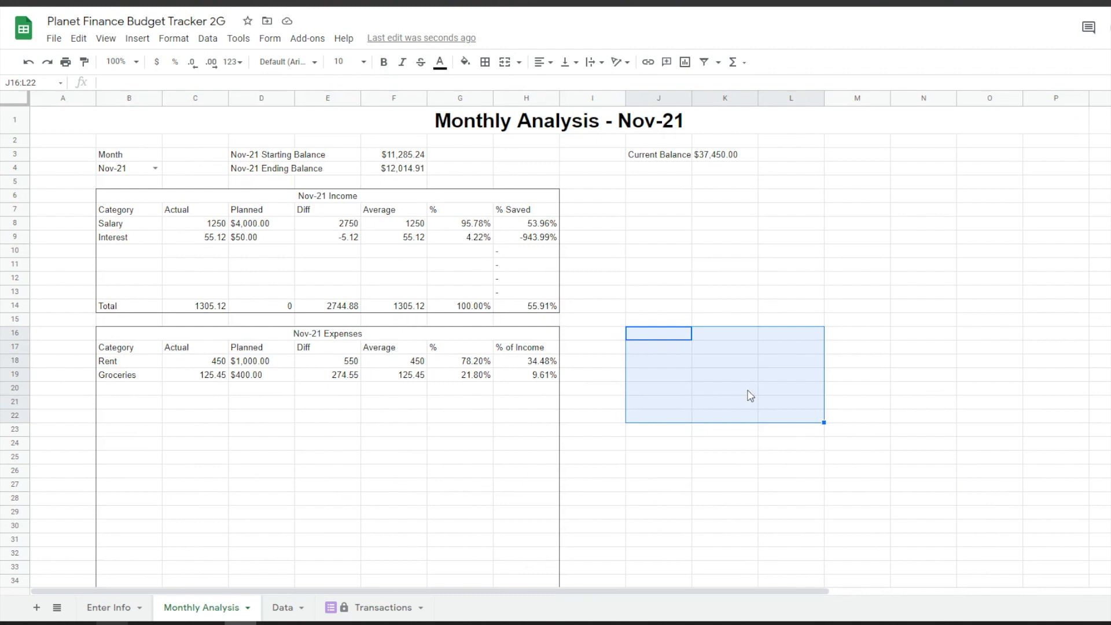
scroll(680, 419, "down", 3)
left_click_drag(662, 470, 816, 560)
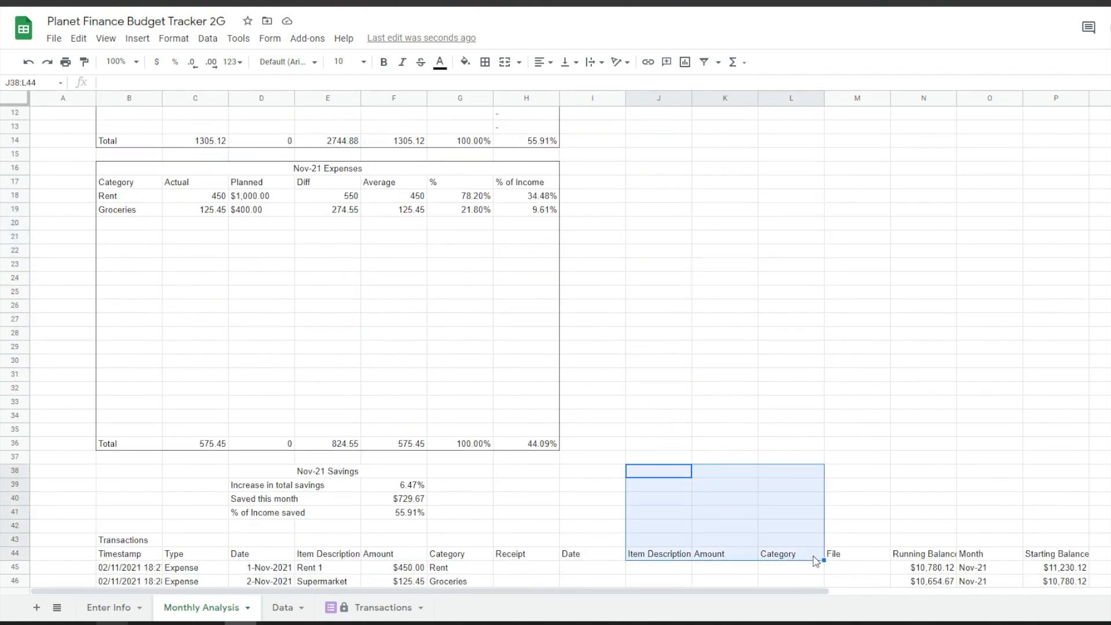
left_click(789, 283)
scroll(790, 290, "up", 4)
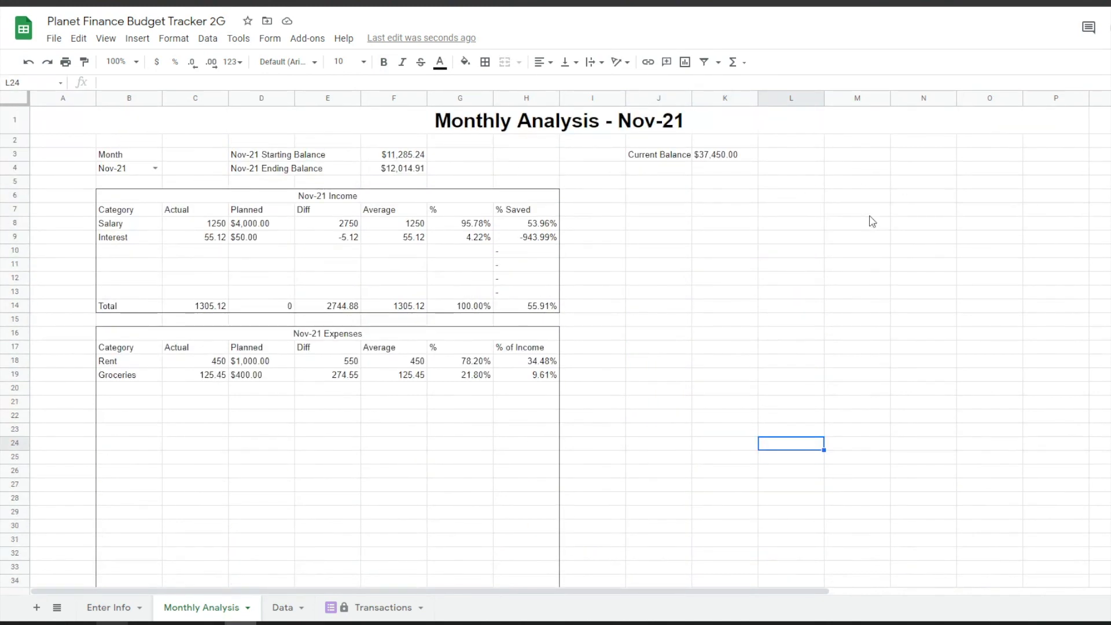
- Add an Income Progress heading merged across J6:L6 with the labels Planned, Actual and Performance in J7:J9
left_click(654, 199)
type("Income Progress")
key("shift+Right")
key("shift+Right")
left_click(504, 61)
left_click(641, 210)
type("Planned Actual Performance")
key("Return")
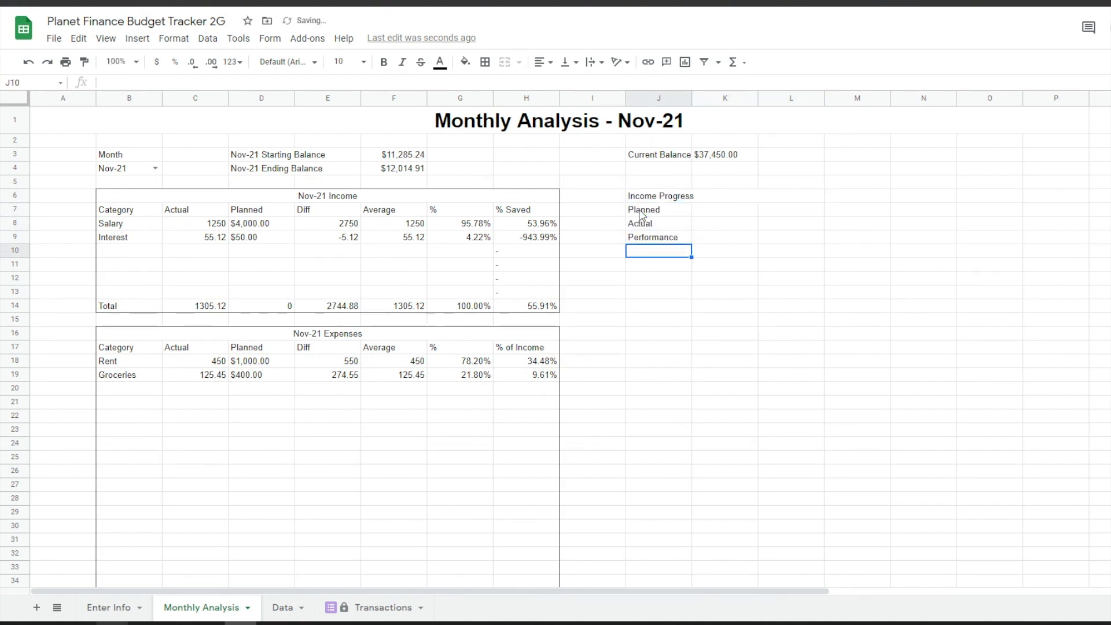
- Fill the Income Progress values with =D14 in K7, =C14 in K8 and =iferror(K8/K7,"") in K9
left_click(734, 209)
type("=D14")
key("Return")
type("=C14")
key("Return")
type("=iferror(K8/K7,\"\")")
key("Return")
- Add bar SPARKLINE formulas for K7 in L7 and K8 in L8, using max(K7:K8) and colours #828286 and #1484d5
left_click(768, 209)
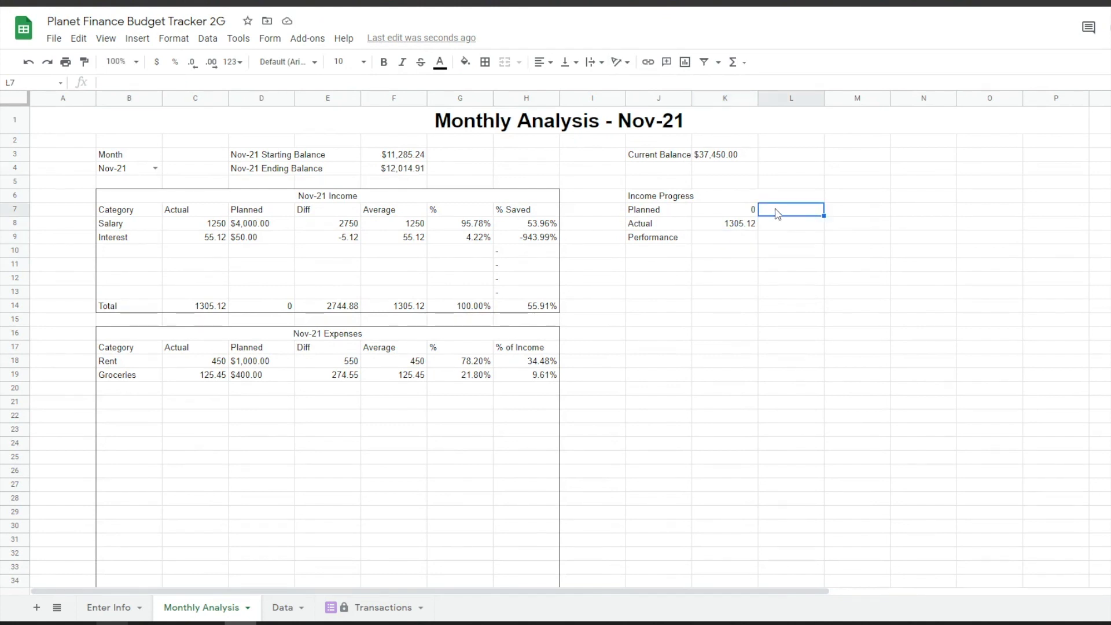
double_click(785, 209)
type("=SPARKLINE(K7,{\"charttype\",\"bar\";\"max\",max(K7:K8);\"color1\",\"#808080\"})")
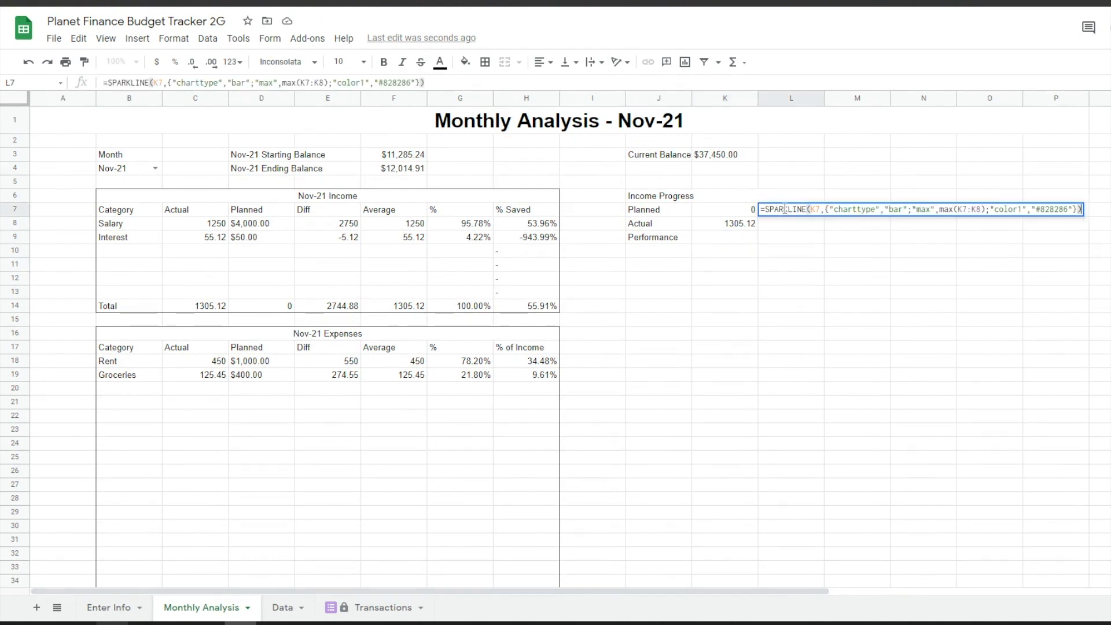
double_click(769, 223)
type("=SPARKLINE(K8,{\"charttype\",\"bar\";\"max\",max(K7:K8);\"color1\",\"#1484d5\"})")
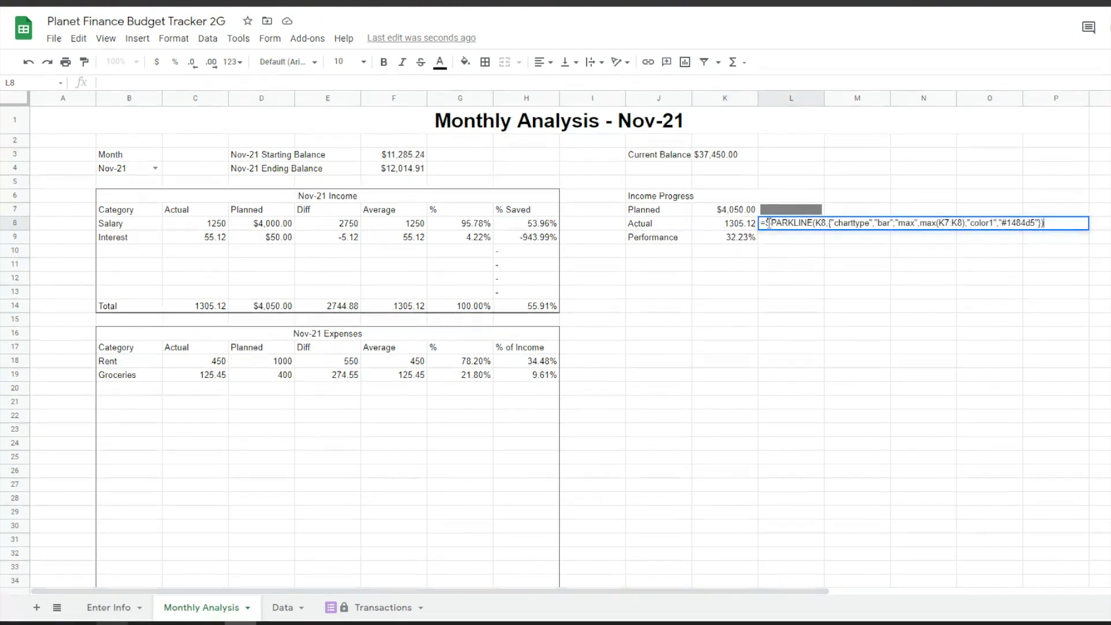
key("Return")
- Copy the Income Progress block to J16 beside the expenses table and retitle the copy Expenses Progress
left_click_drag(654, 196, 770, 237)
key("ctrl+c")
left_click(654, 339)
key("ctrl+v")
double_click(642, 334)
type("Expenses")
key("Return")
- Link the Expenses Progress values to the expense totals, Planned to D36 and Actual to C36
left_click(703, 349)
type("=")
scroll(702, 349, "down", 2)
left_click(261, 527)
key("Return")
type("=")
left_click(195, 527)
key("Return")
left_click(715, 310)
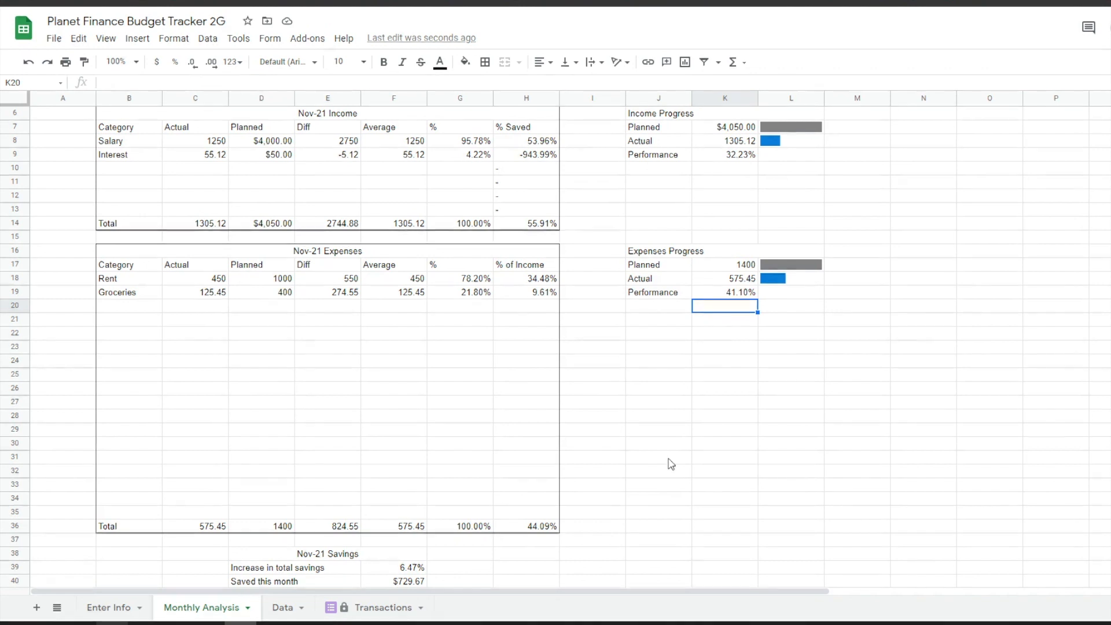
- Copy the Expenses Progress block J16:L19 to J38 beside the savings table
scroll(670, 463, "down", 3)
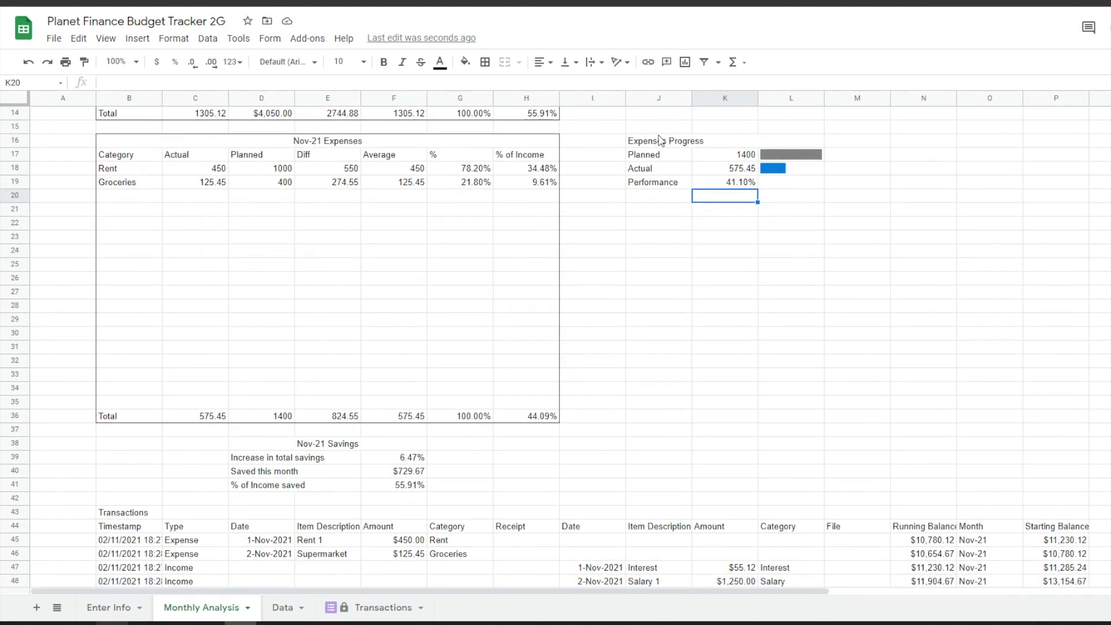
left_click_drag(661, 139, 661, 187)
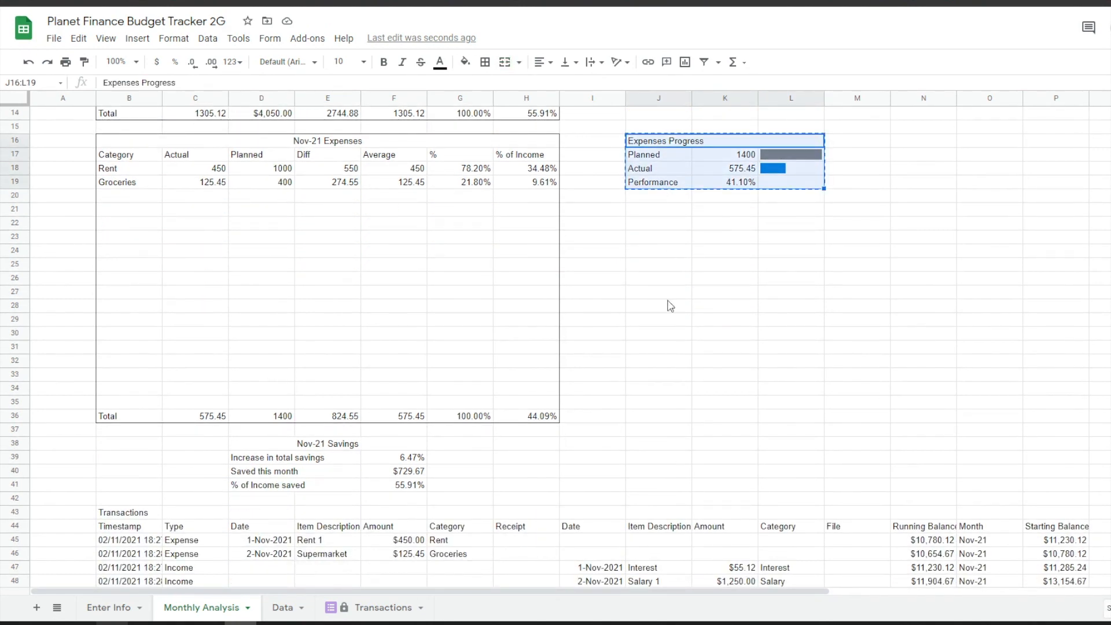
left_click(659, 444)
key("ctrl+v")
- In the block beside the savings table, set Planned to planned income minus planned expenses and Actual to =F40
left_click(725, 458)
type("=")
left_click(261, 112)
key("Return")
type("=")
left_click(404, 473)
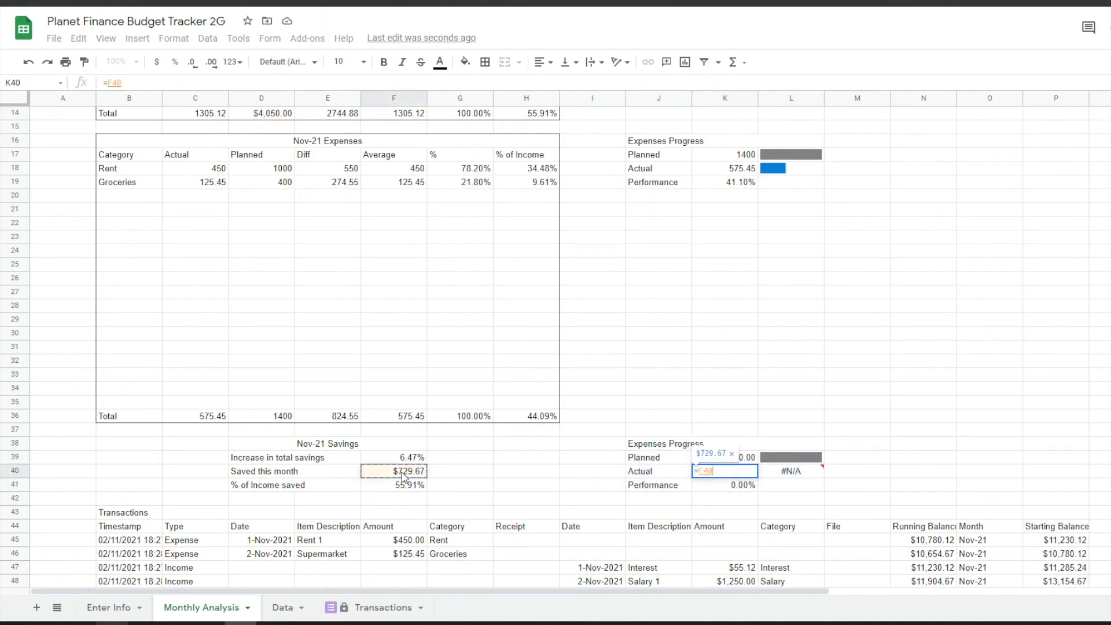
key("Return")
scroll(657, 313, "up", 4)
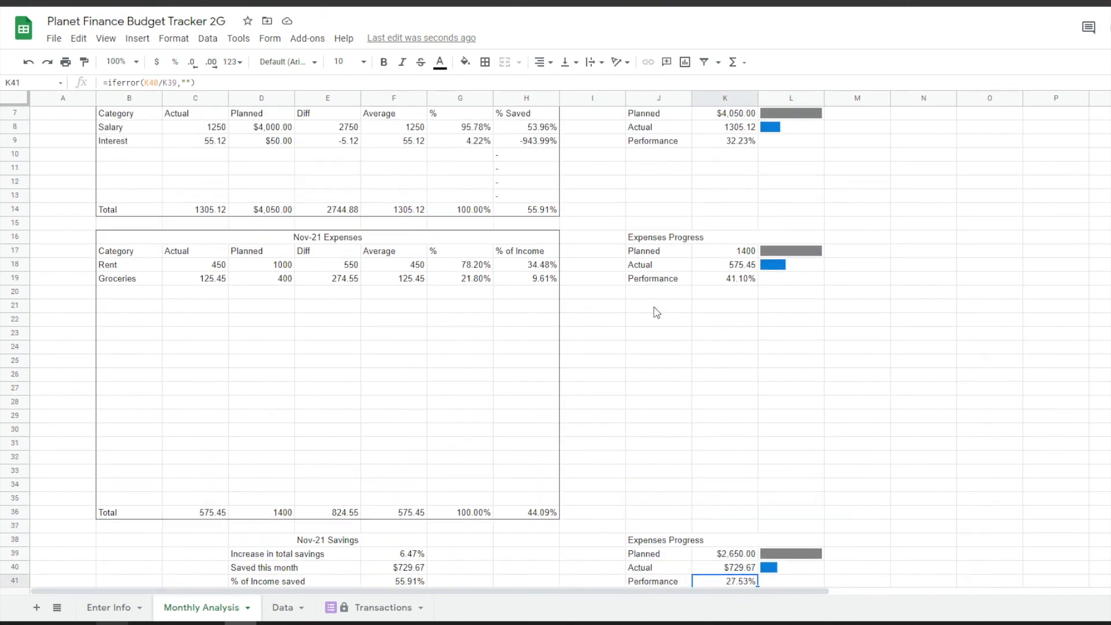
- Review the formatted Monthly Analysis sheet and examine the conditional formatting rules on the Diff column, savings figures and transactions table
left_click(370, 122)
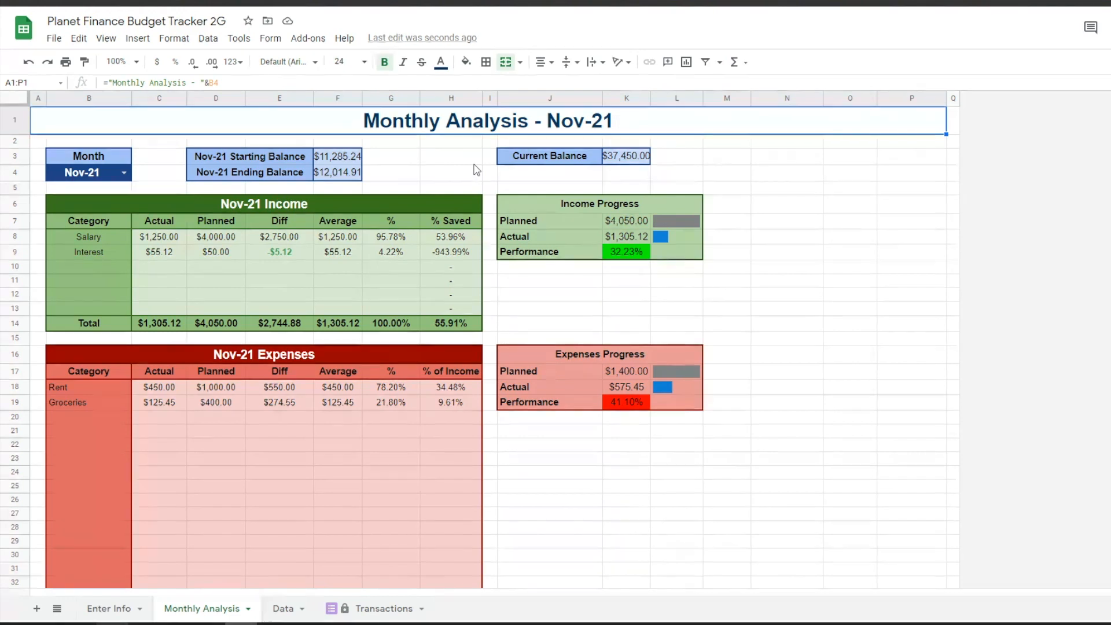
scroll(415, 307, "down", 3)
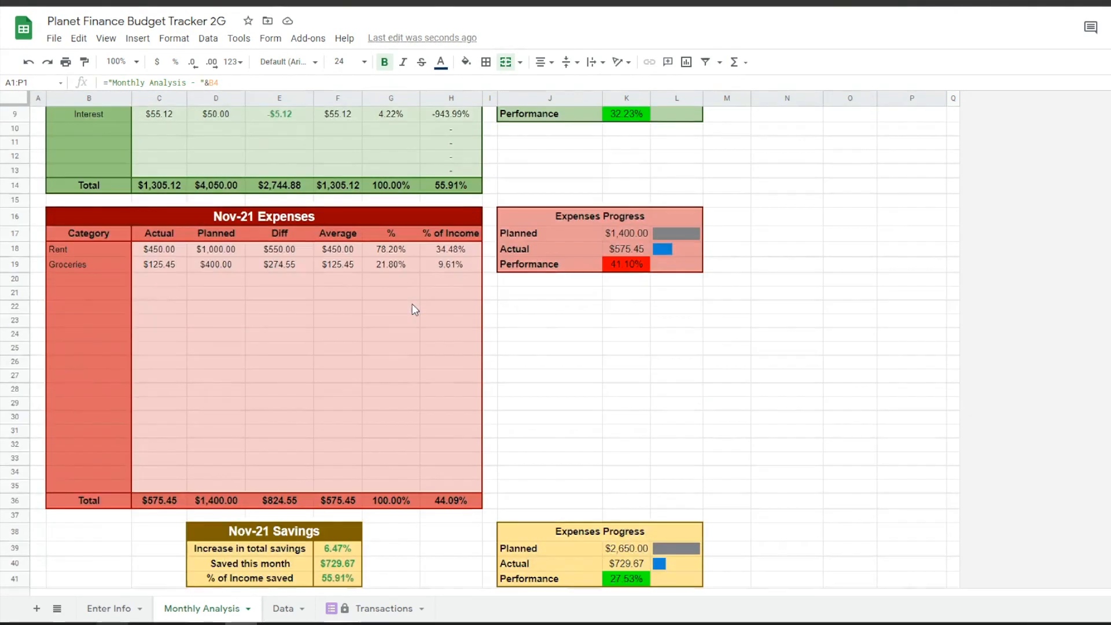
scroll(357, 369, "down", 2)
scroll(357, 432, "up", 5)
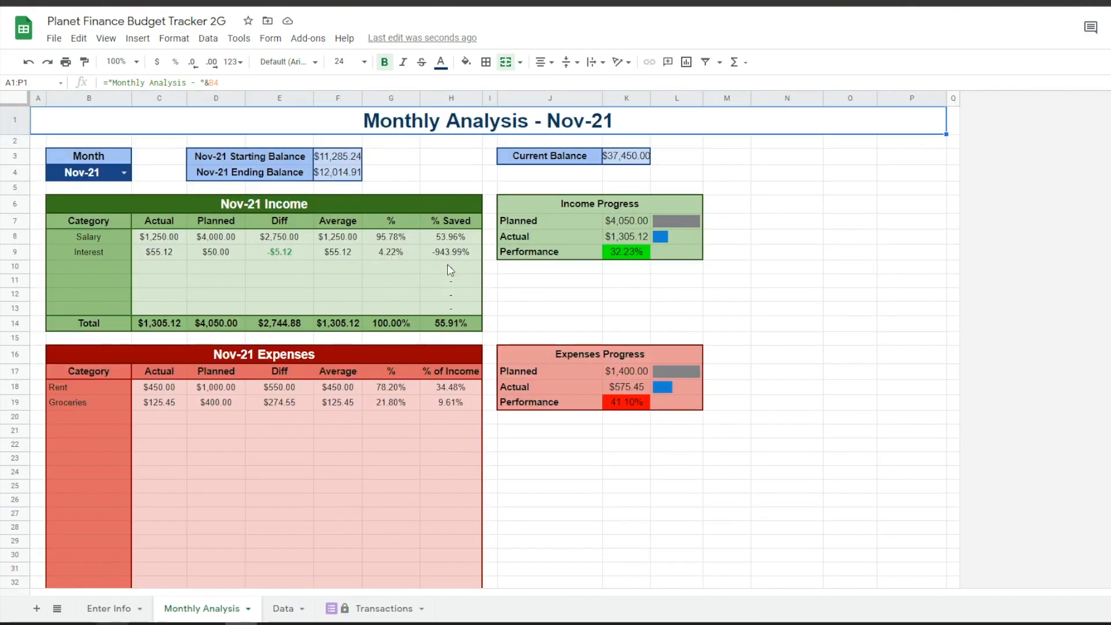
scroll(347, 324, "down", 5)
scroll(357, 327, "down", 5)
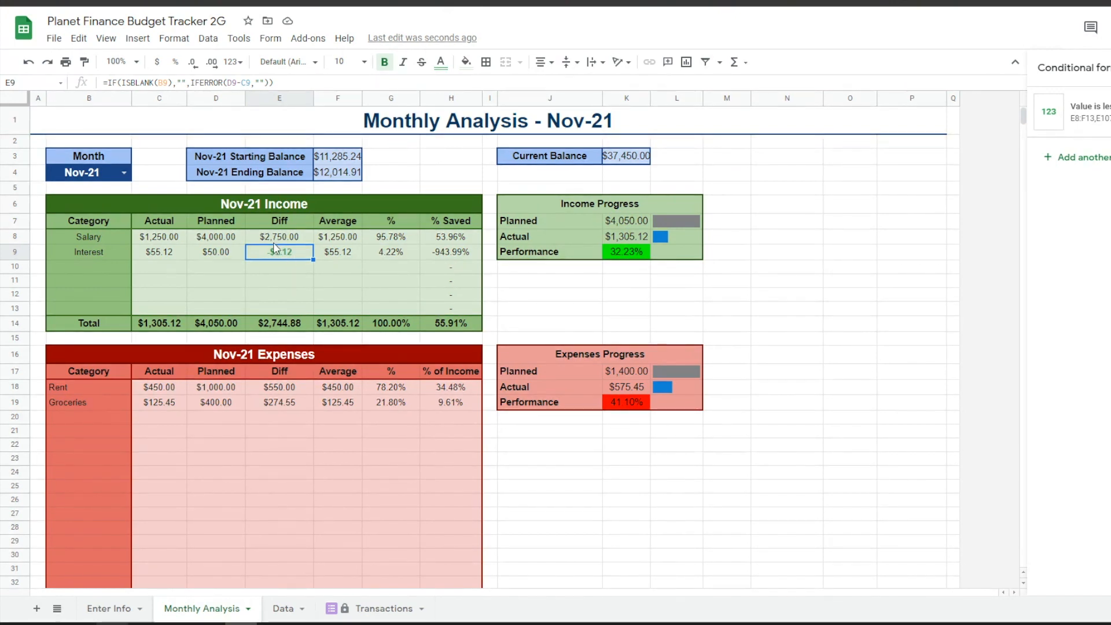
scroll(293, 302, "down", 2)
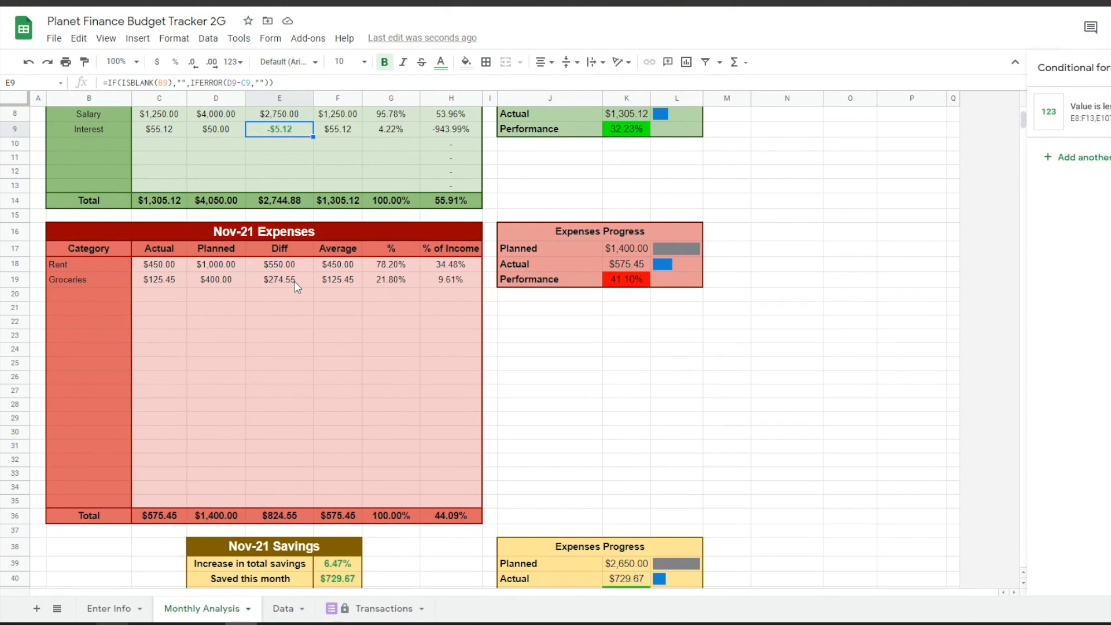
scroll(296, 287, "down", 3)
left_click(338, 398)
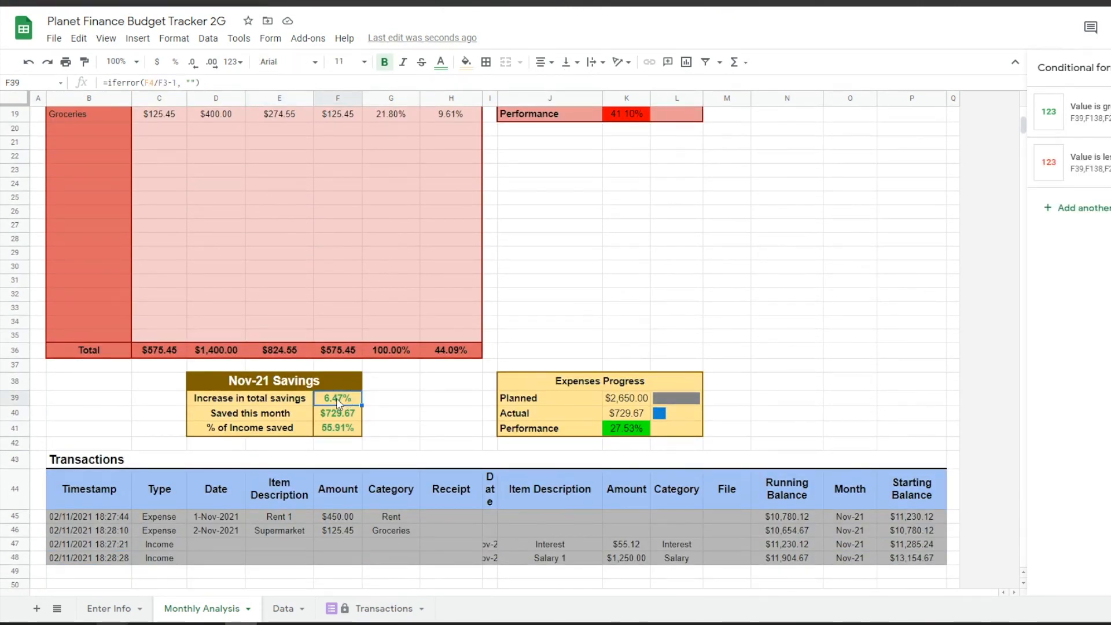
left_click(337, 414)
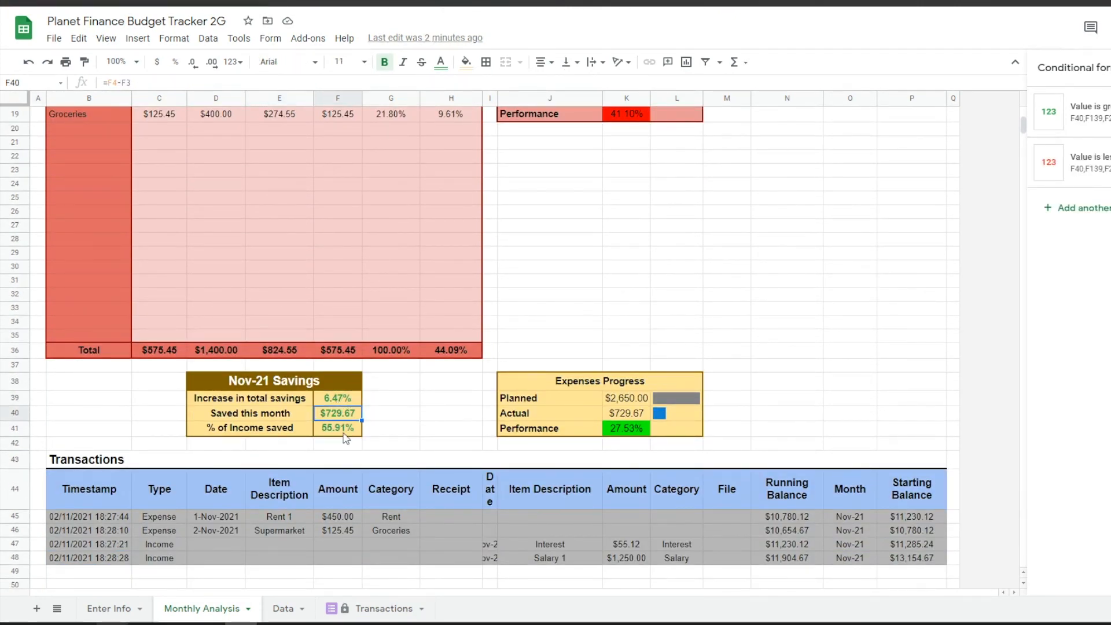
scroll(119, 425, "down", 2)
left_click(119, 424)
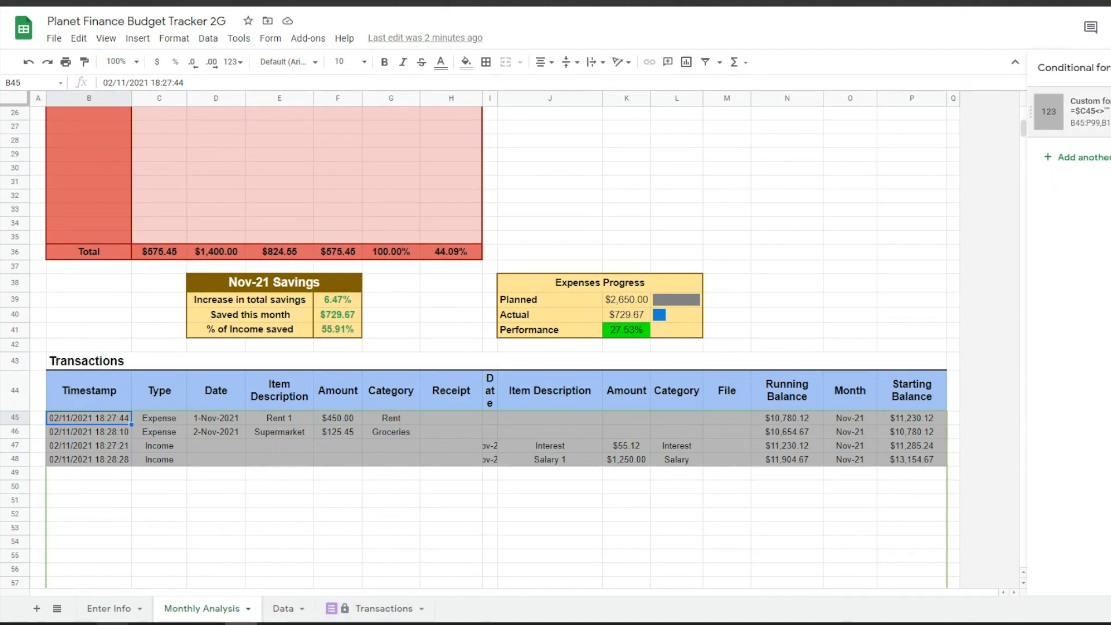
left_click(1077, 112)
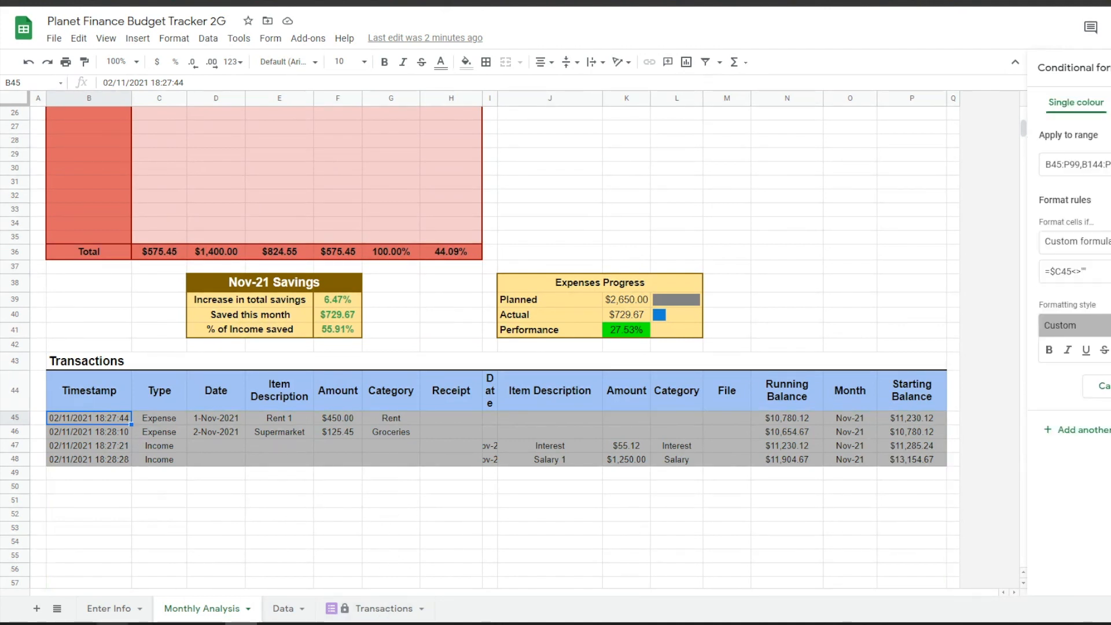
left_click(1092, 271)
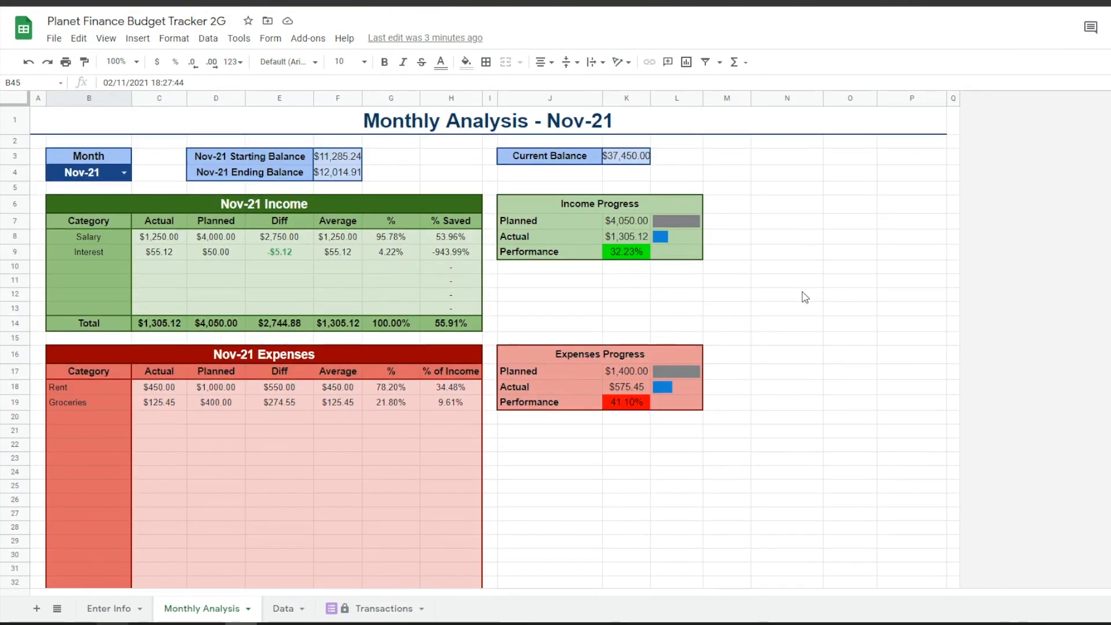
- Insert a chart, shrink it and place it beside the Income Progress block
left_click(739, 173)
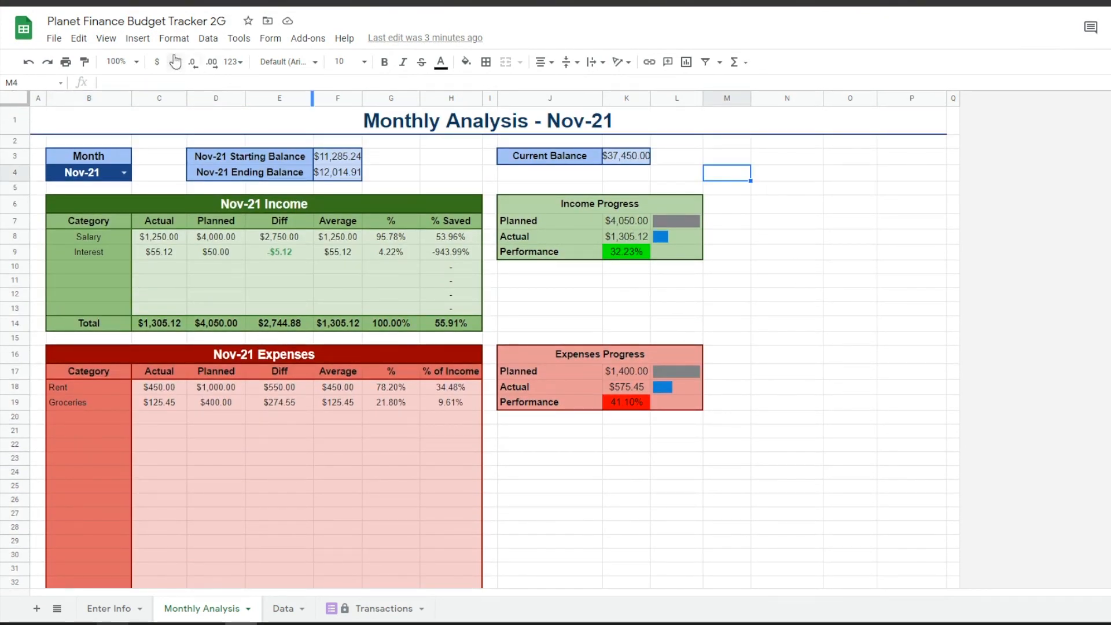
left_click(137, 38)
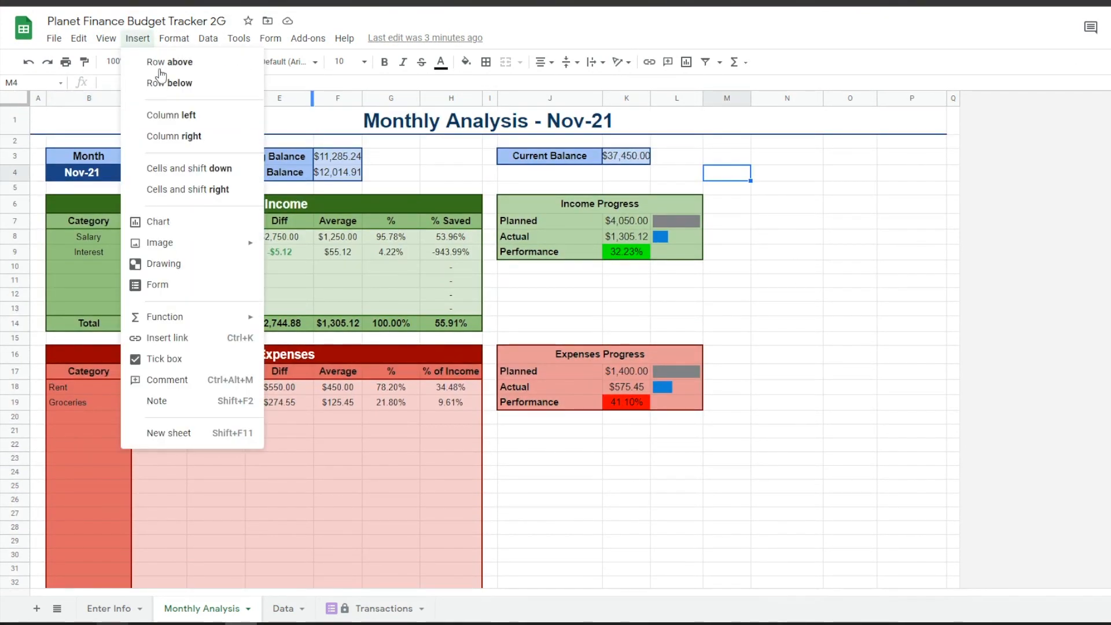
left_click(210, 223)
left_click_drag(596, 235, 816, 224)
left_click_drag(525, 207, 667, 293)
left_click_drag(711, 308, 740, 199)
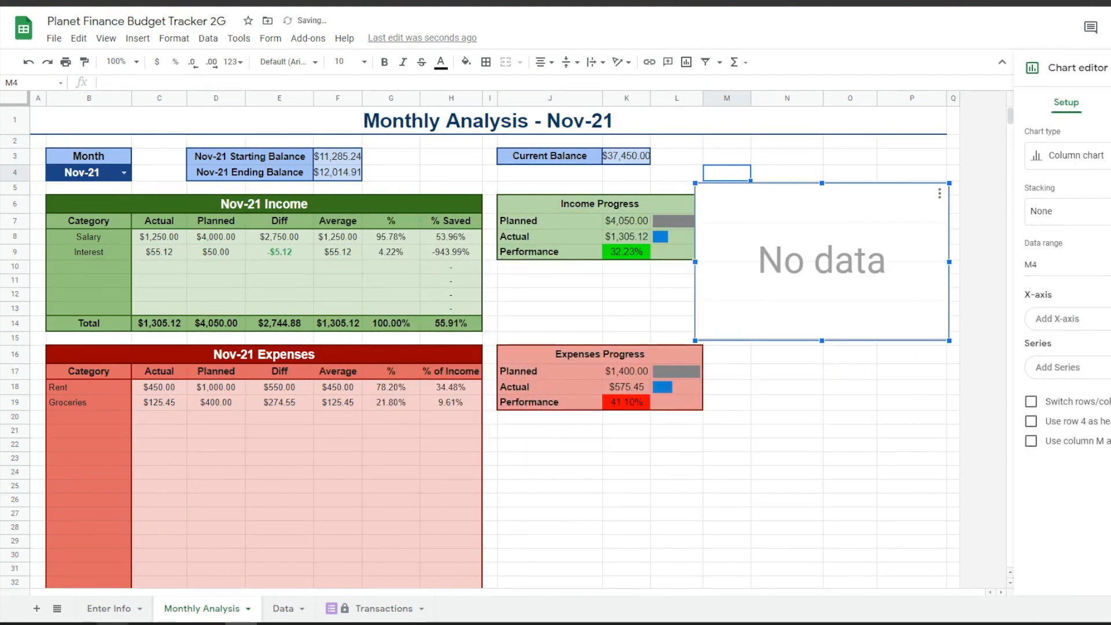
- Set the new chart's data ranges to total actual income C14, total actual expenses C36 and monthly savings F40
left_click(1106, 264)
left_click_drag(604, 218, 394, 223)
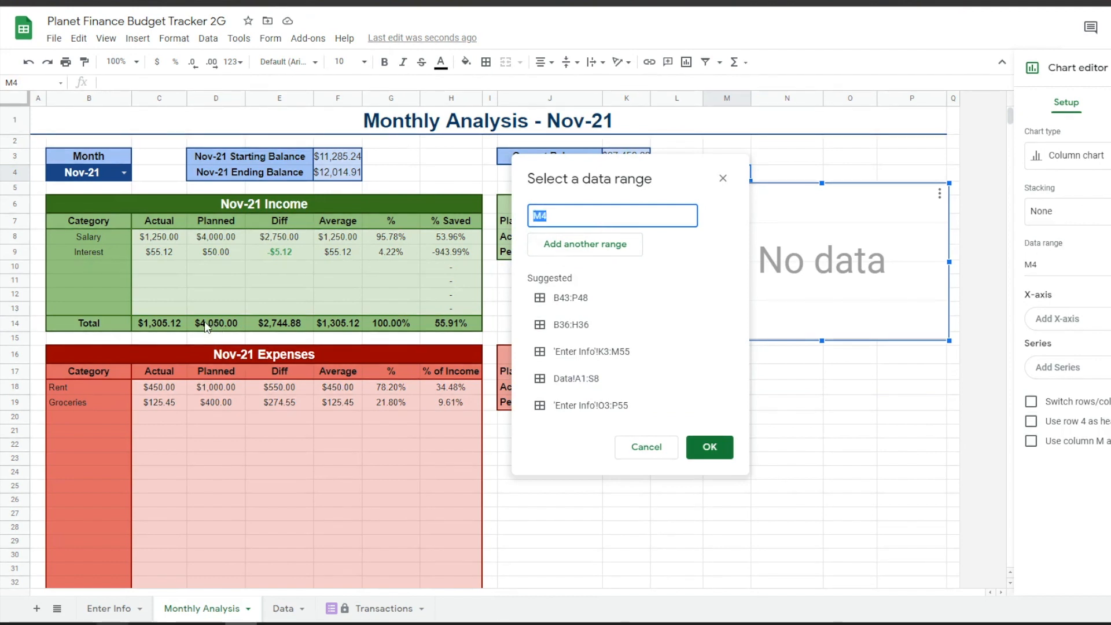
left_click(162, 325)
scroll(168, 504, "down", 3)
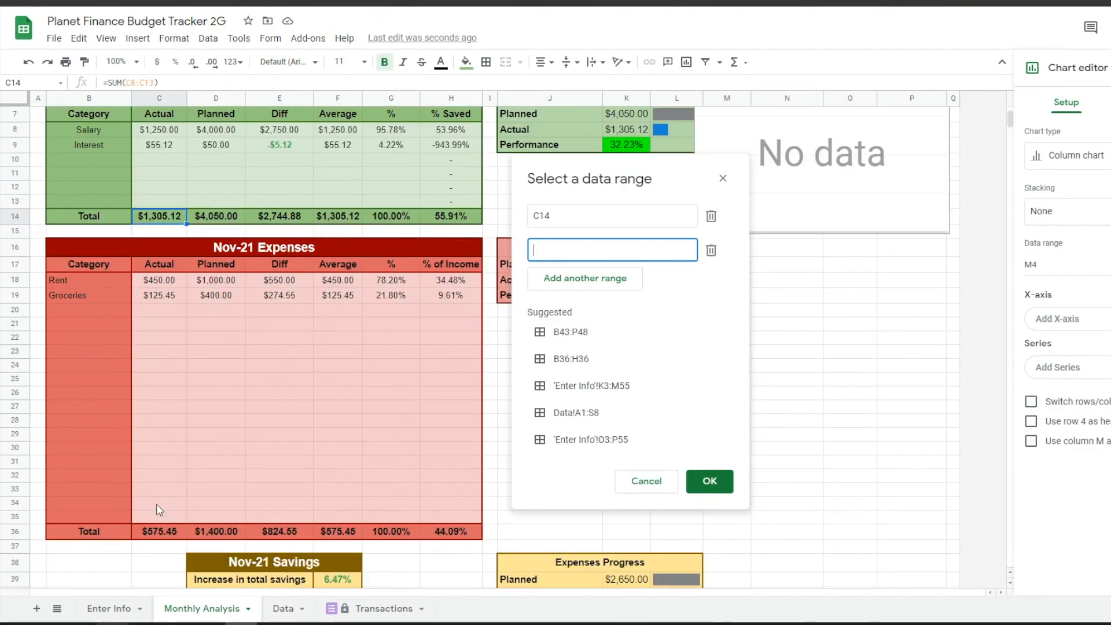
left_click(151, 533)
left_click(585, 277)
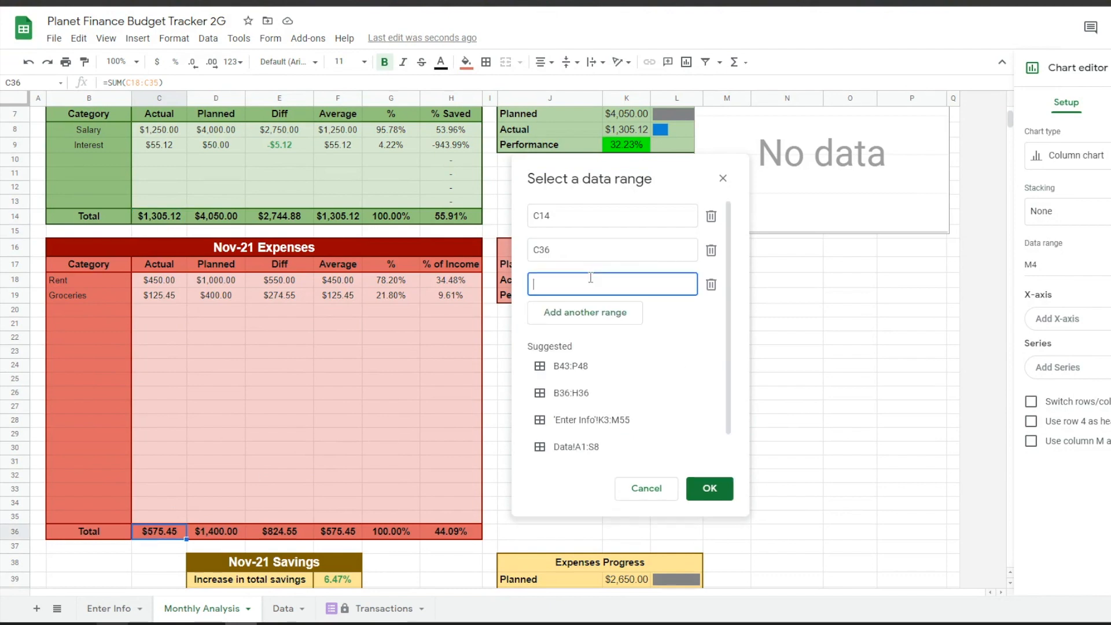
scroll(293, 395, "down", 3)
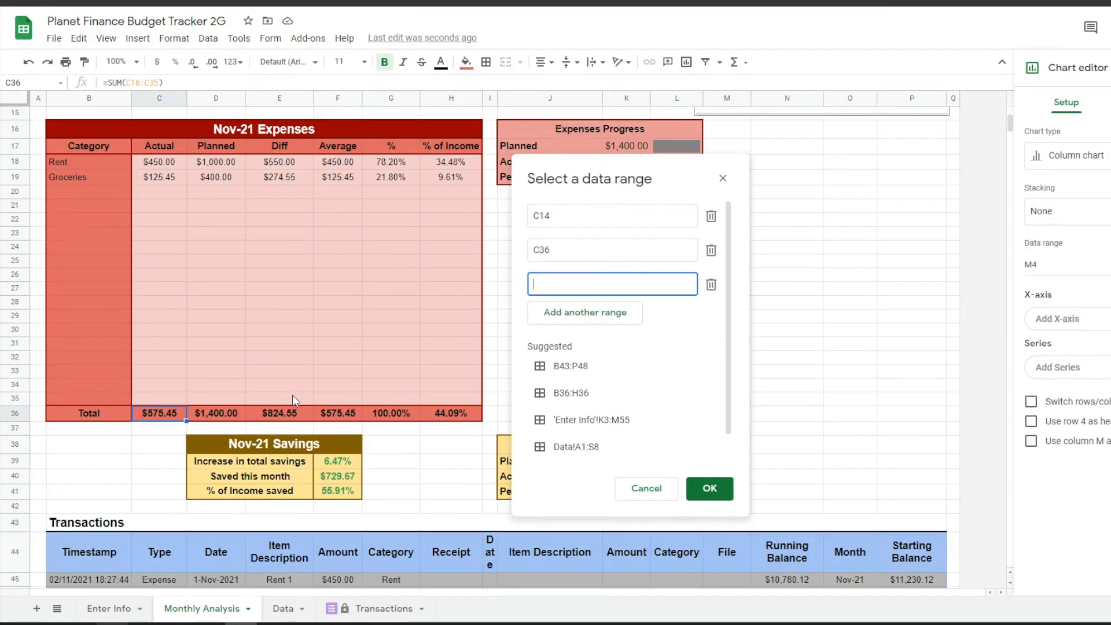
left_click(332, 478)
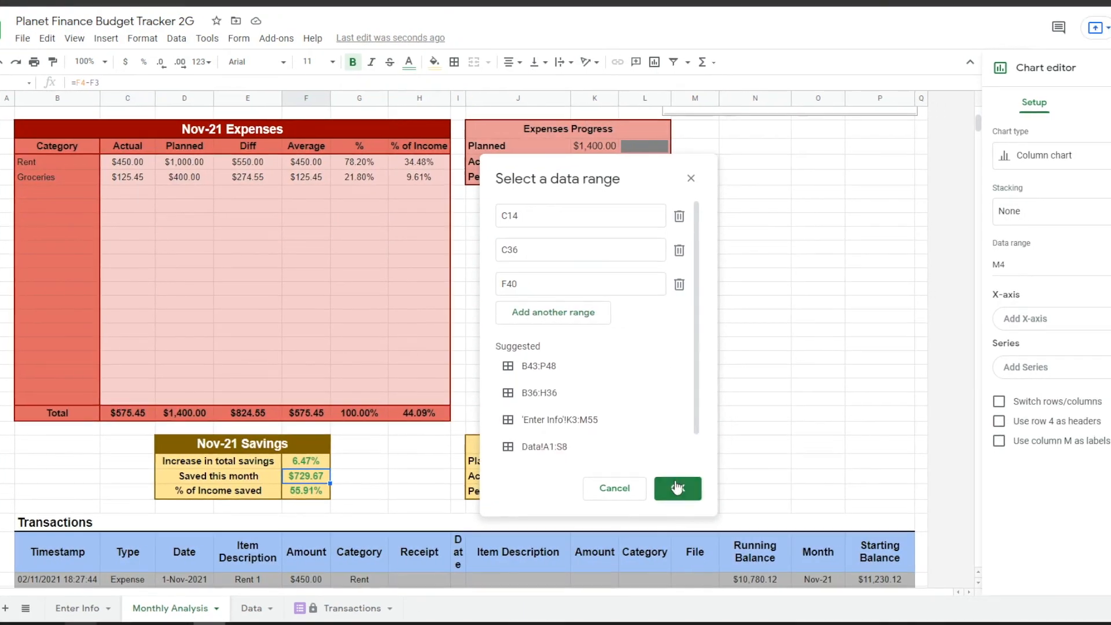
left_click(710, 488)
- Colour the chart's income series green and its expenses series red
left_click(1004, 107)
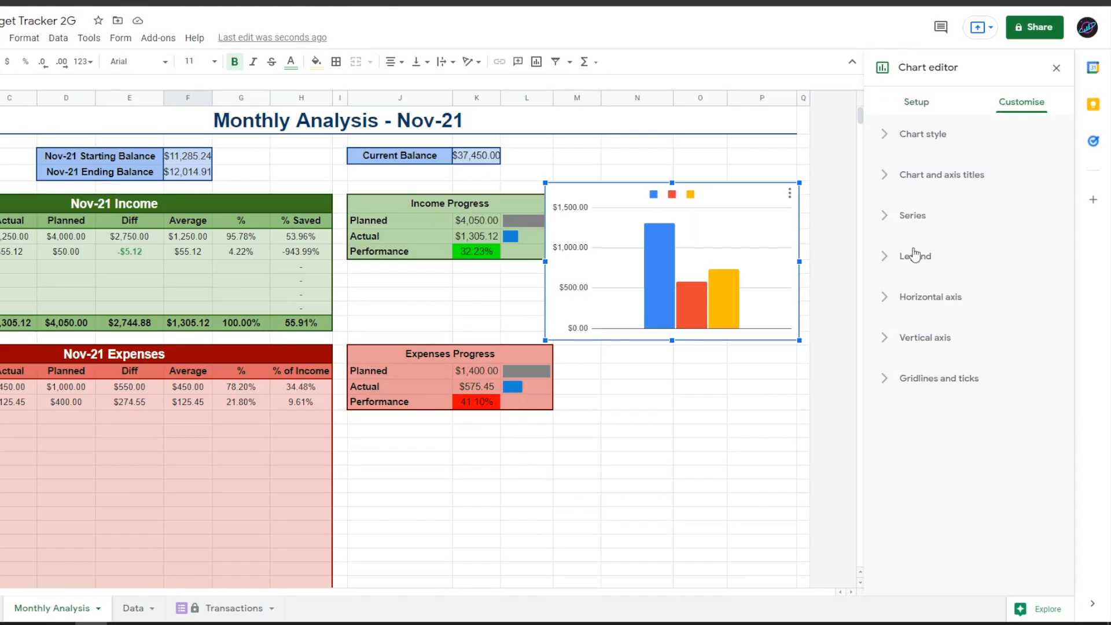
left_click(913, 226)
left_click(943, 289)
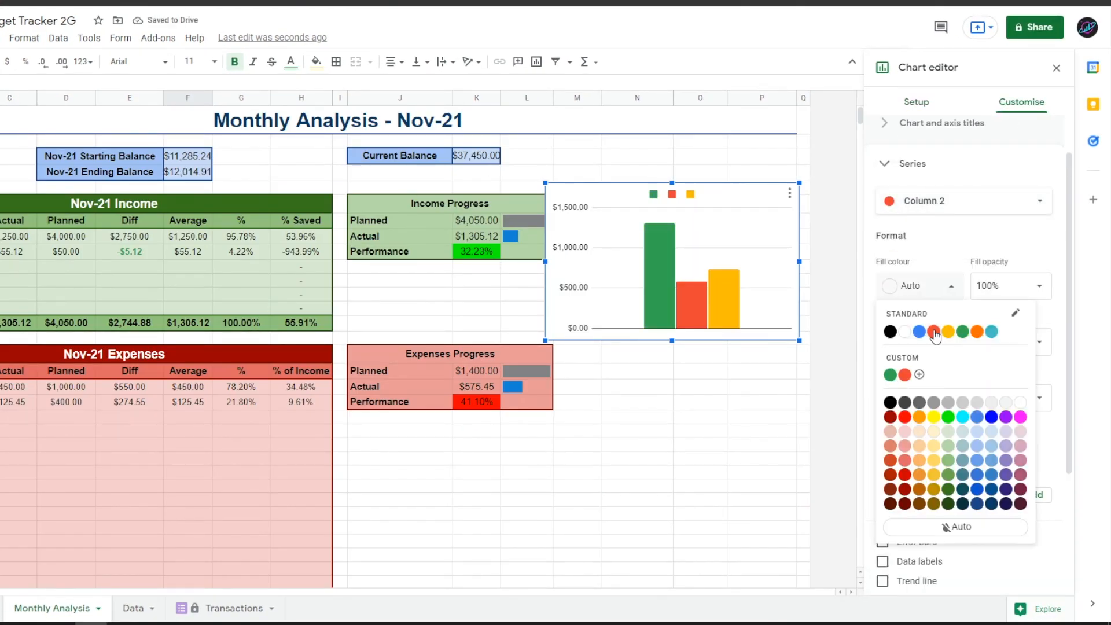
left_click(934, 334)
- Title the chart "Monthly Summary" and set its horizontal axis title to "Income | Expenses | Savings"
left_click(910, 104)
left_click(1022, 102)
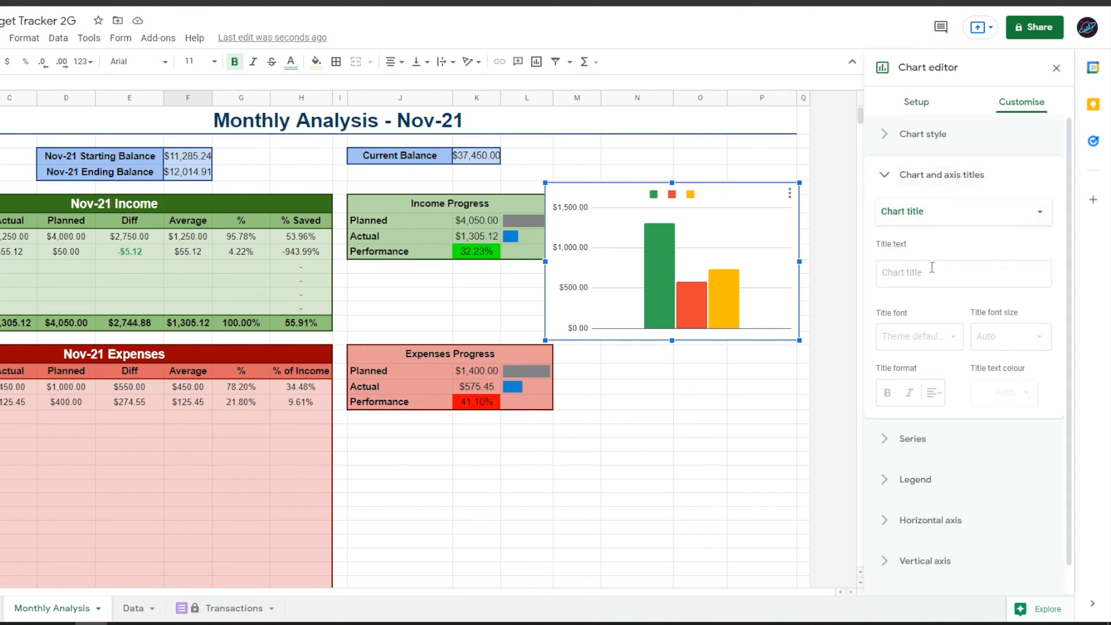
left_click(925, 274)
type("Monthly Summary")
left_click(958, 212)
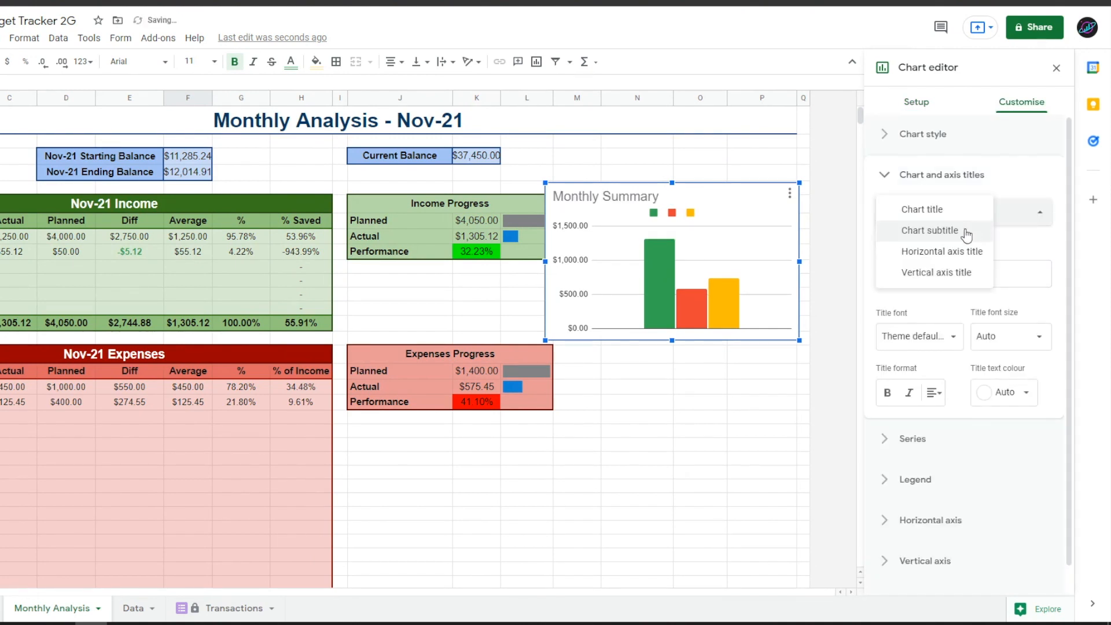
left_click(957, 255)
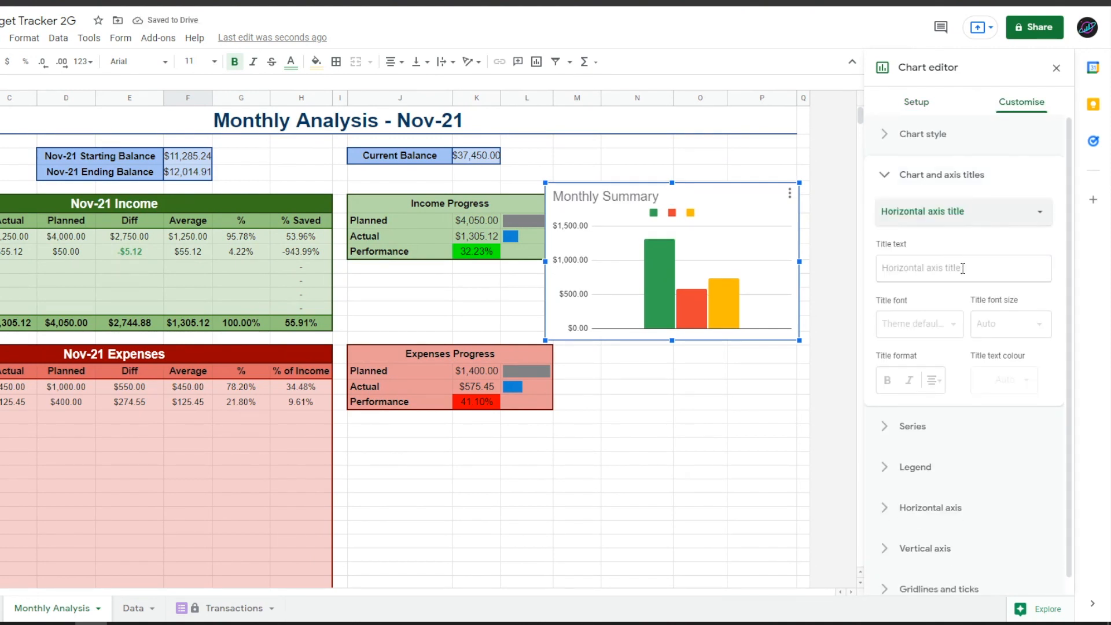
left_click(956, 269)
type("Income | Expenses | Savings")
- Format the Monthly Summary chart title and horizontal axis title in bold black text
left_click(887, 379)
left_click(1004, 380)
left_click(889, 155)
left_click(955, 212)
left_click(922, 167)
left_click(887, 380)
left_click(941, 174)
- Set the Monthly Summary chart's legend position to None
left_click(916, 256)
left_click(970, 320)
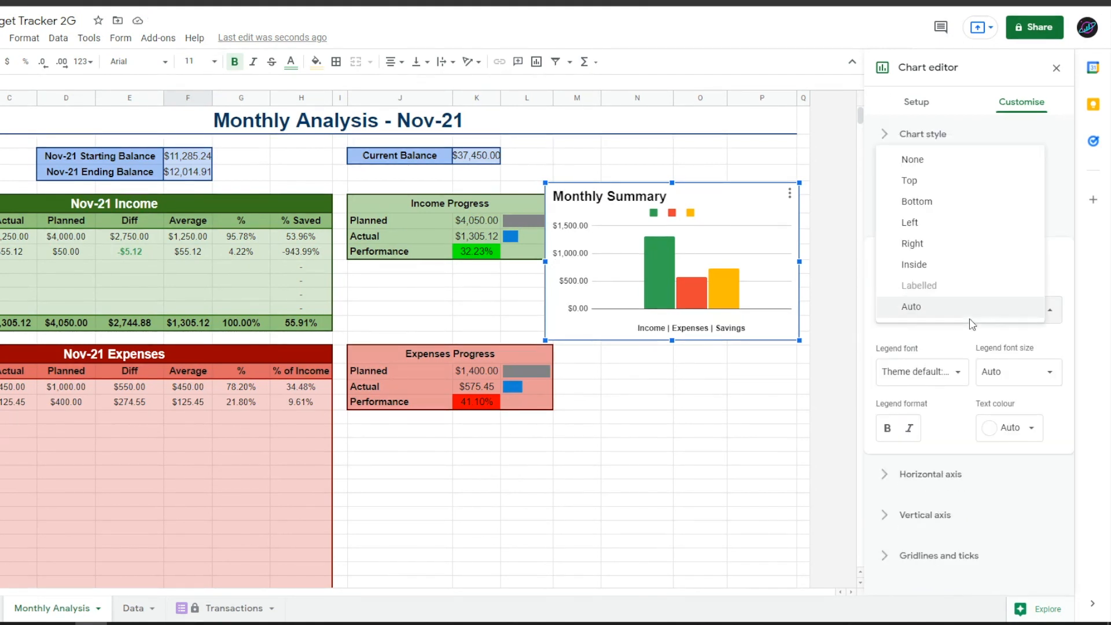
left_click(945, 163)
left_click(901, 258)
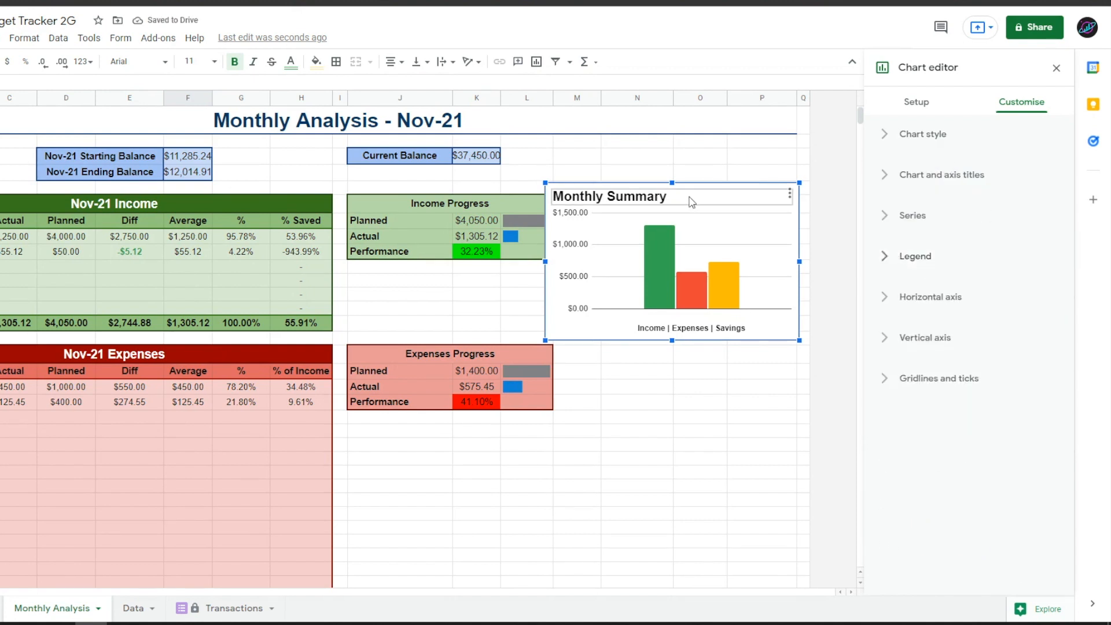
- Move and resize the Monthly Summary chart to fit beside the Income Progress block, between columns M and P
left_click_drag(692, 203, 703, 157)
left_click_drag(809, 294, 743, 255)
left_click_drag(743, 197, 800, 196)
left_click(638, 323)
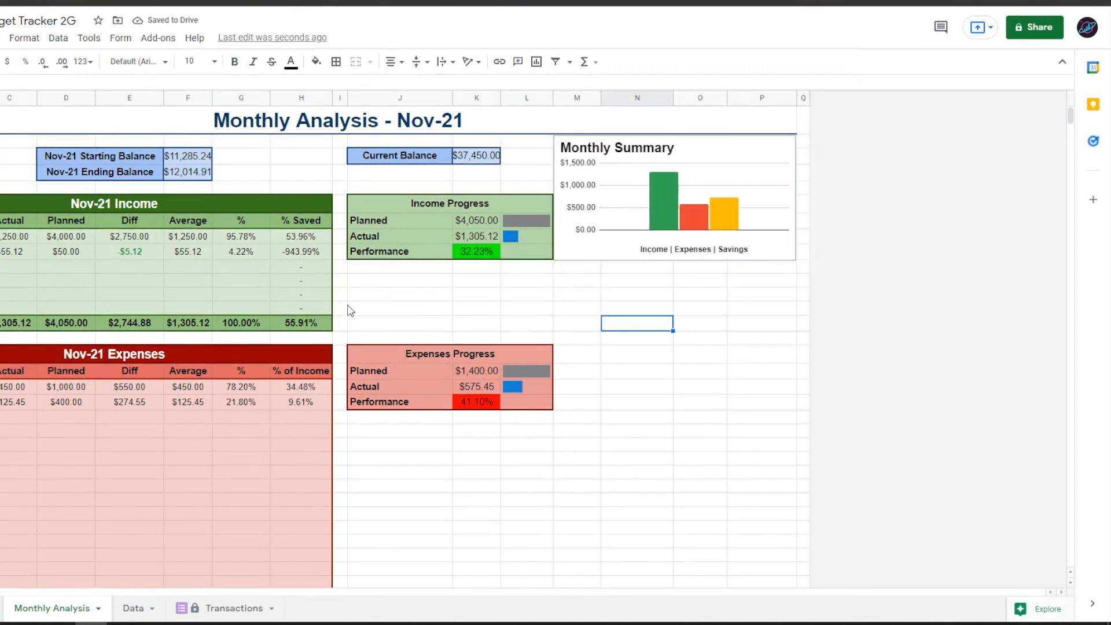
- Insert a second chart and resize it to fill the space below the Income Progress block across columns J to P
left_click(375, 272)
left_click(363, 281)
left_click(537, 61)
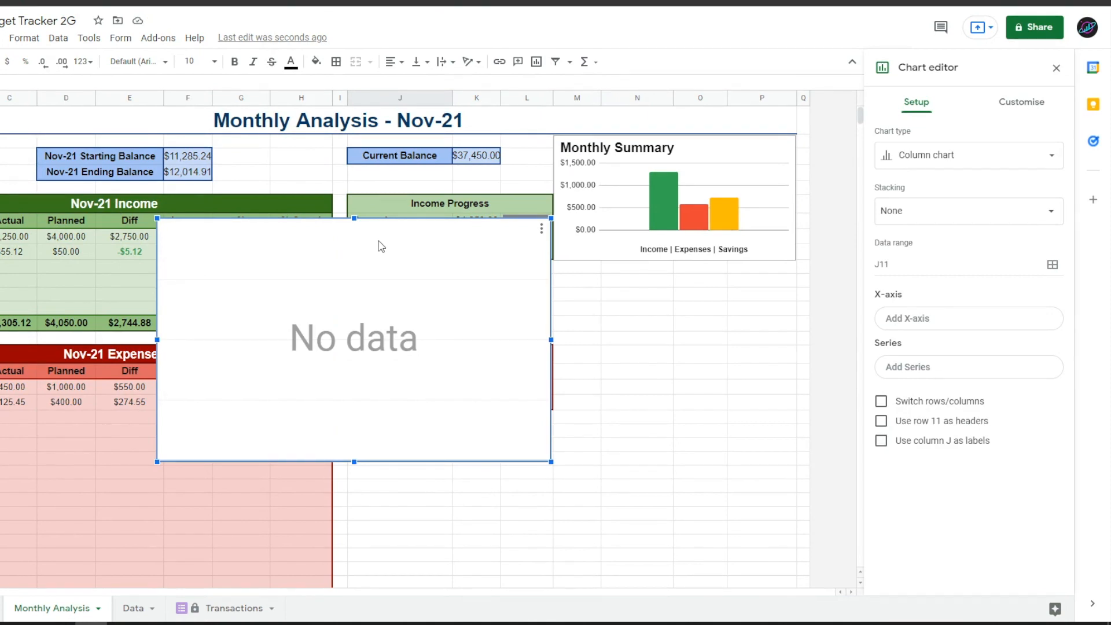
left_click_drag(479, 258, 668, 301)
left_click_drag(542, 504, 541, 342)
left_click_drag(740, 301, 796, 301)
- Set the second chart's data ranges to income categories B8:B13 and actual amounts C8:C13
left_click(1052, 264)
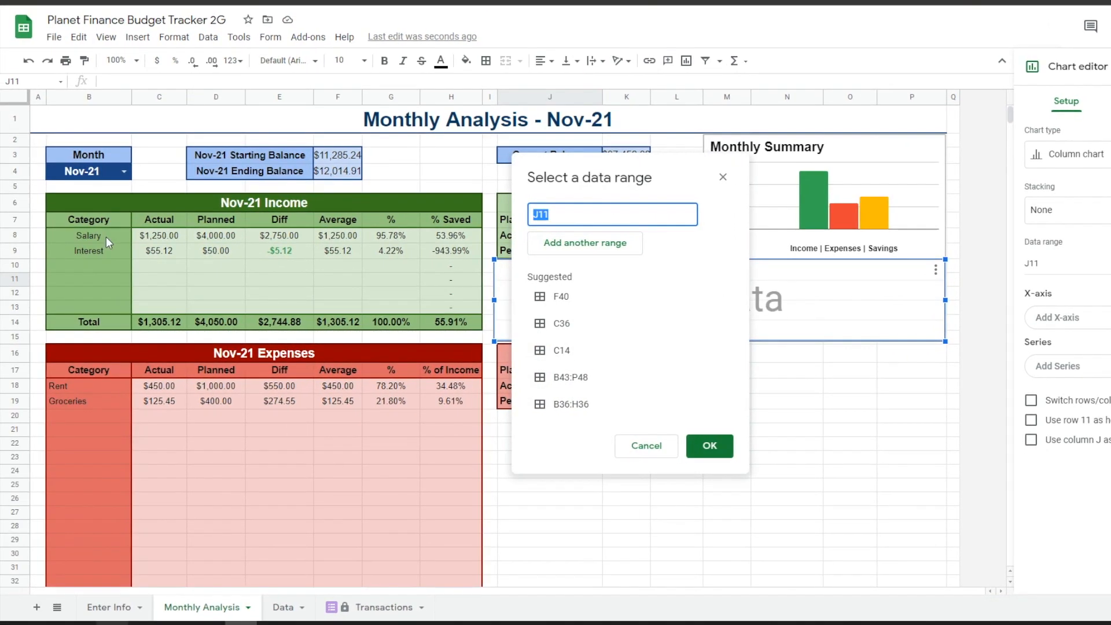
left_click_drag(106, 233, 103, 304)
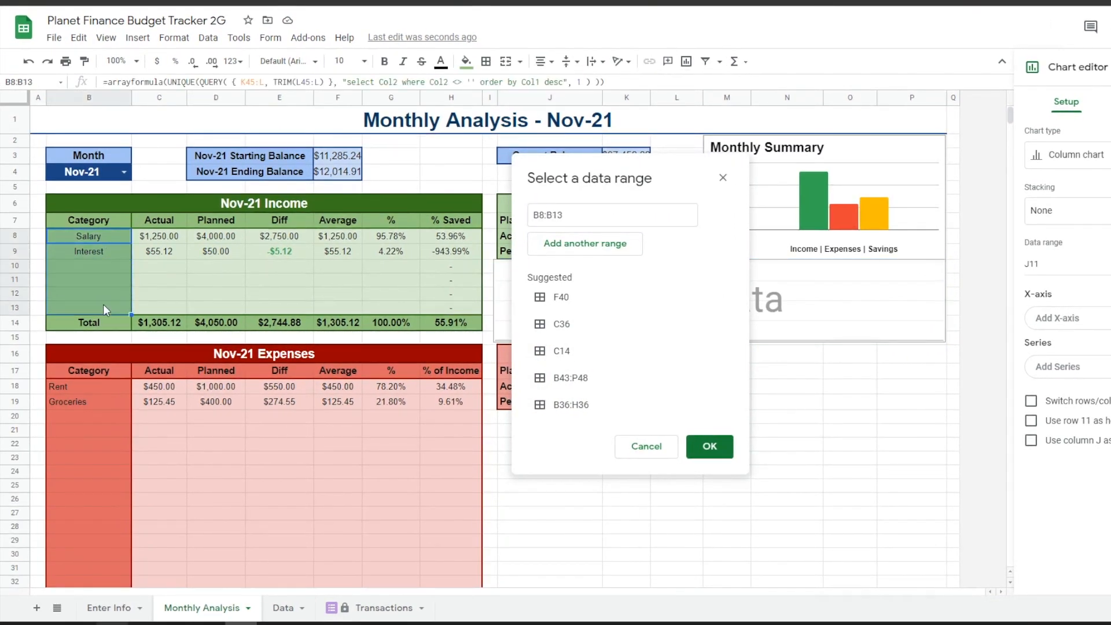
left_click(555, 248)
left_click_drag(175, 238, 173, 304)
left_click(709, 480)
- Title the second chart "Income Chart" in bold black and colour its columns green
left_click(1024, 101)
left_click(925, 179)
type("Income Chart")
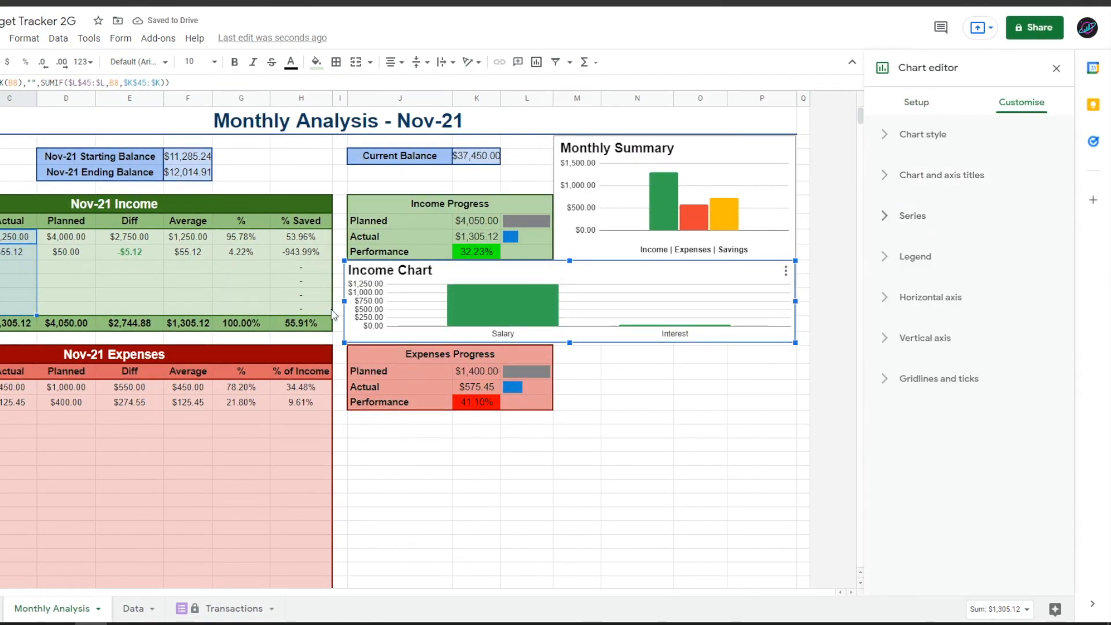
left_click(658, 372)
- Insert a third chart from cell J21 and place it directly below the Expenses Progress block
scroll(481, 447, "down", 3)
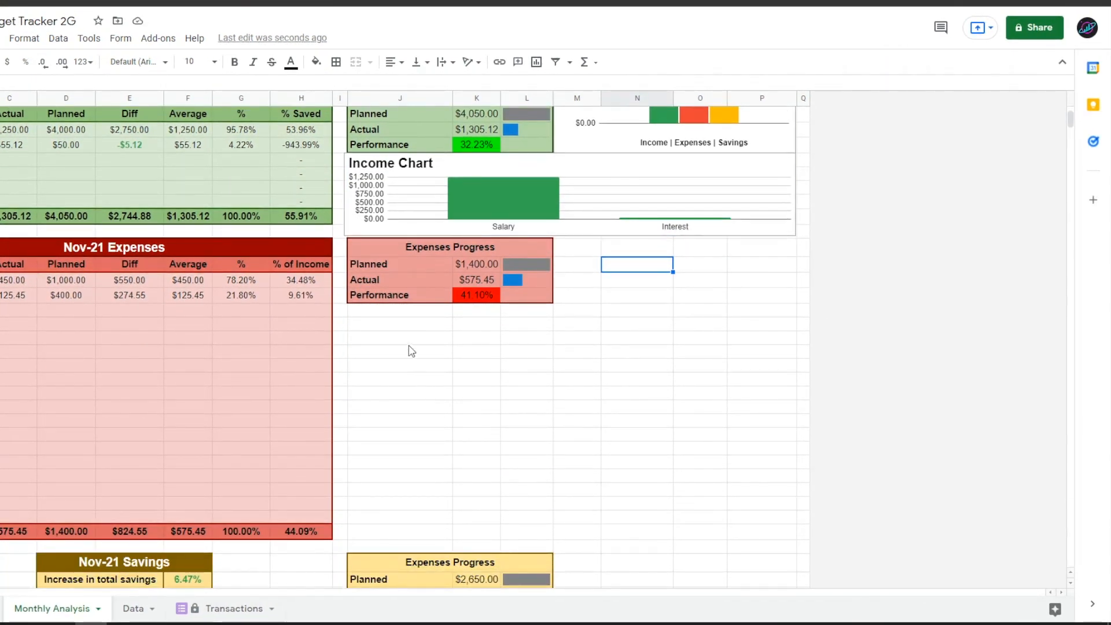
left_click(384, 325)
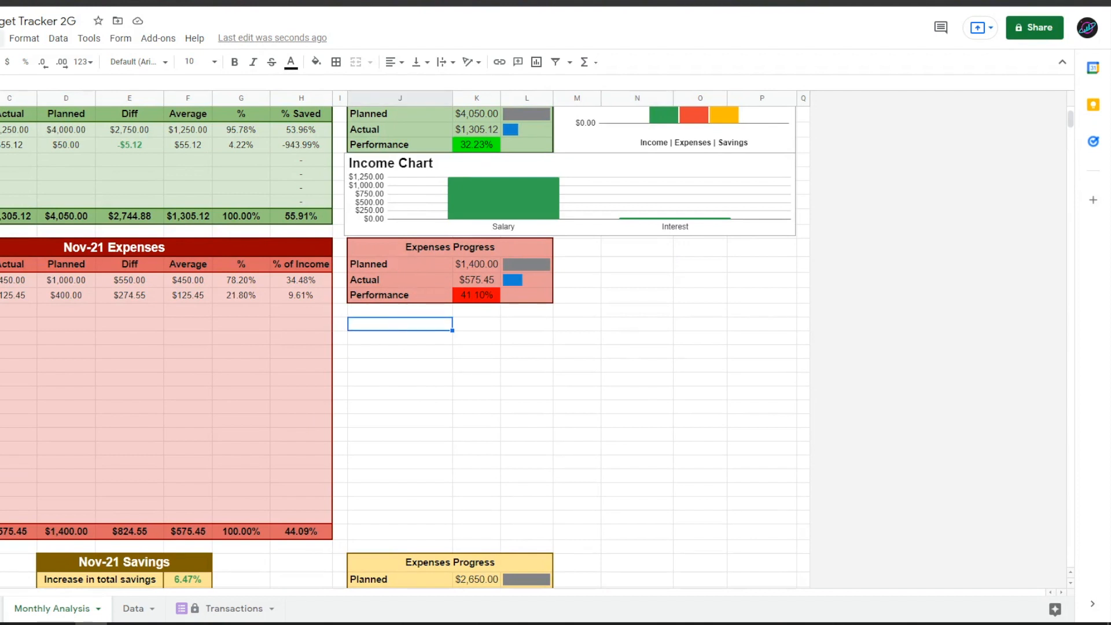
left_click(2, 38)
left_click(51, 228)
left_click_drag(334, 242, 525, 323)
- Set the third chart's data ranges to expense categories B18:B35 and the matching actual amounts in column C
left_click(1053, 265)
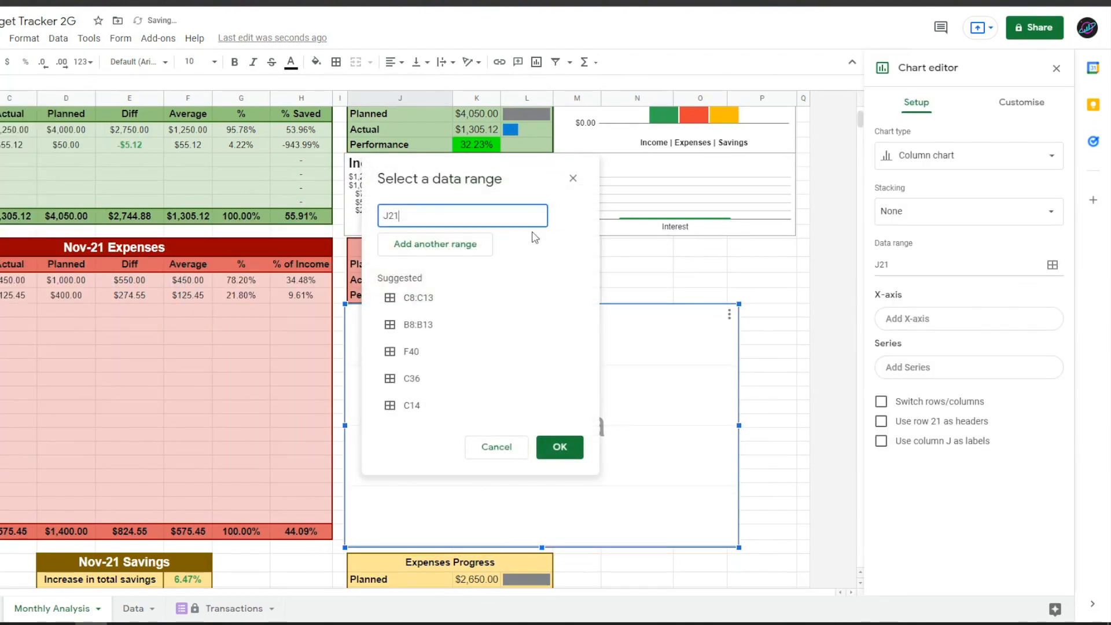
left_click_drag(472, 215, 296, 246)
left_click_drag(1, 280, 1, 421)
left_click(441, 250)
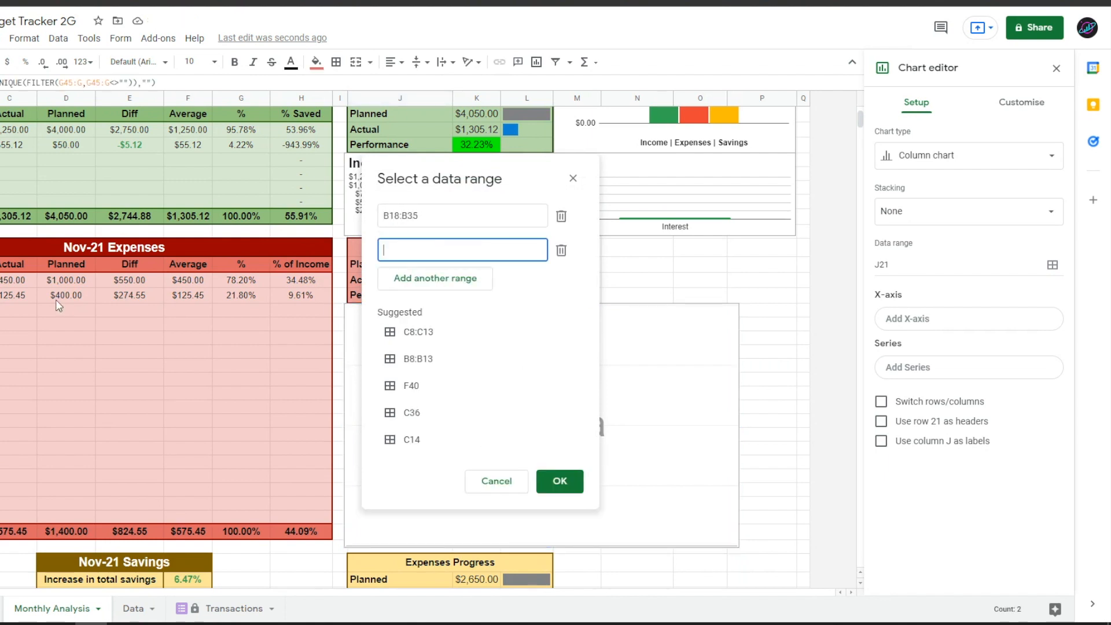
left_click_drag(19, 279, 9, 520)
left_click(559, 481)
- Title the third chart "Expenses Chart" in bold black and colour its columns red
left_click(1021, 102)
left_click(940, 174)
left_click(1005, 393)
left_click(938, 344)
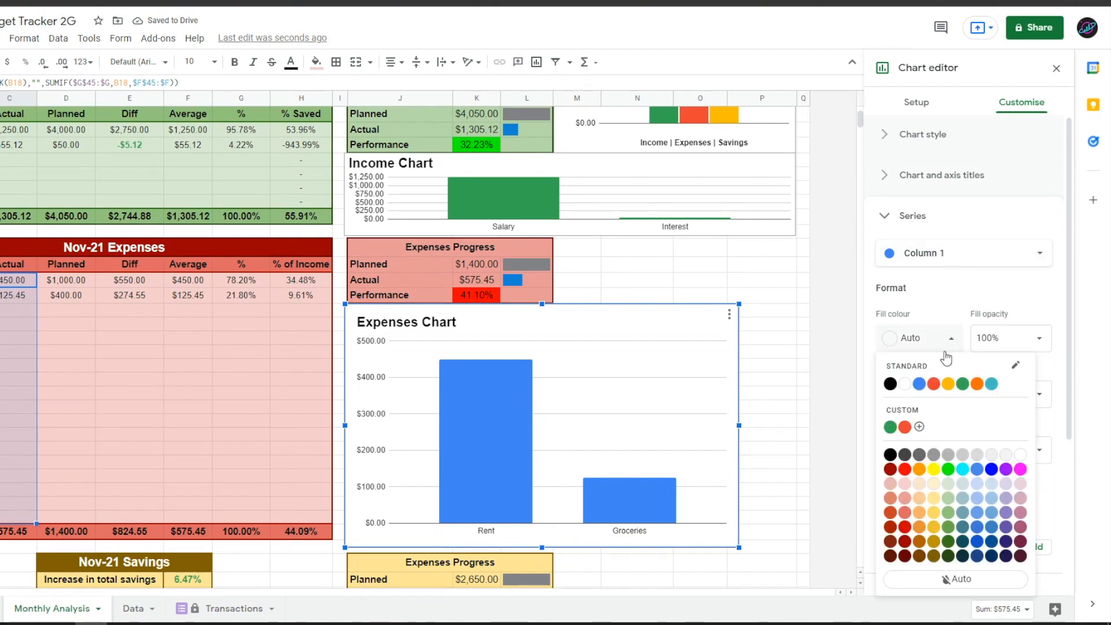
left_click(911, 425)
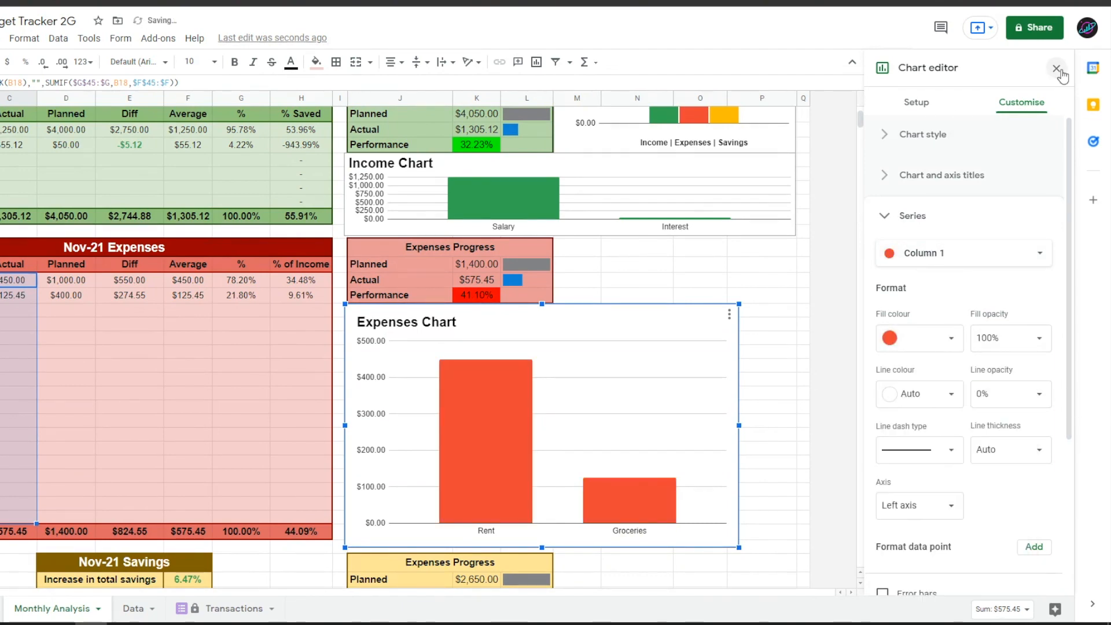
left_click(1057, 69)
- Shorten the Expenses Chart to end at the expenses total row and widen it to the edge of column P
left_click_drag(540, 549, 540, 526)
left_click_drag(739, 417, 796, 417)
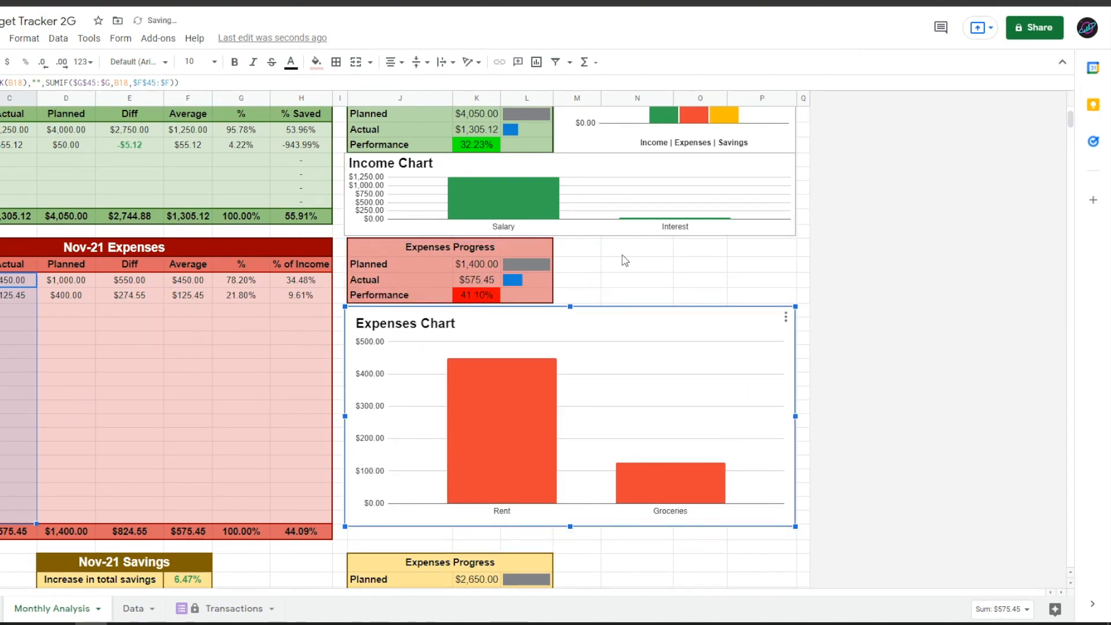
left_click(623, 252)
- Review the Monthly Analysis layout and switch the selected month to Oct-21
scroll(279, 291, "up", 2)
scroll(273, 292, "down", 4)
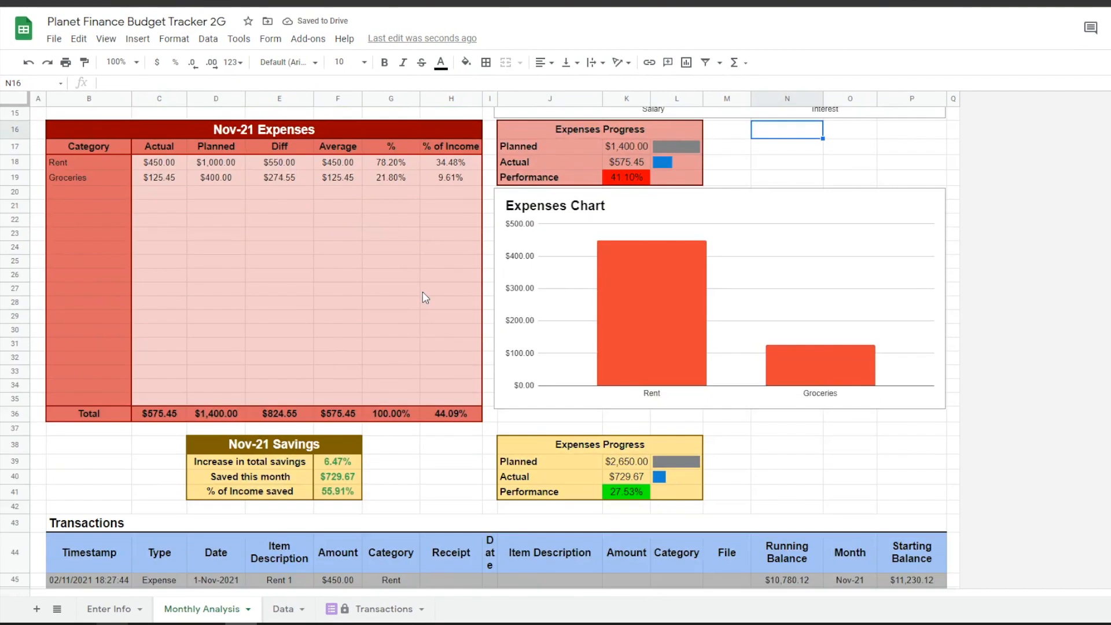
scroll(422, 292, "down", 2)
scroll(422, 292, "up", 6)
left_click(315, 129)
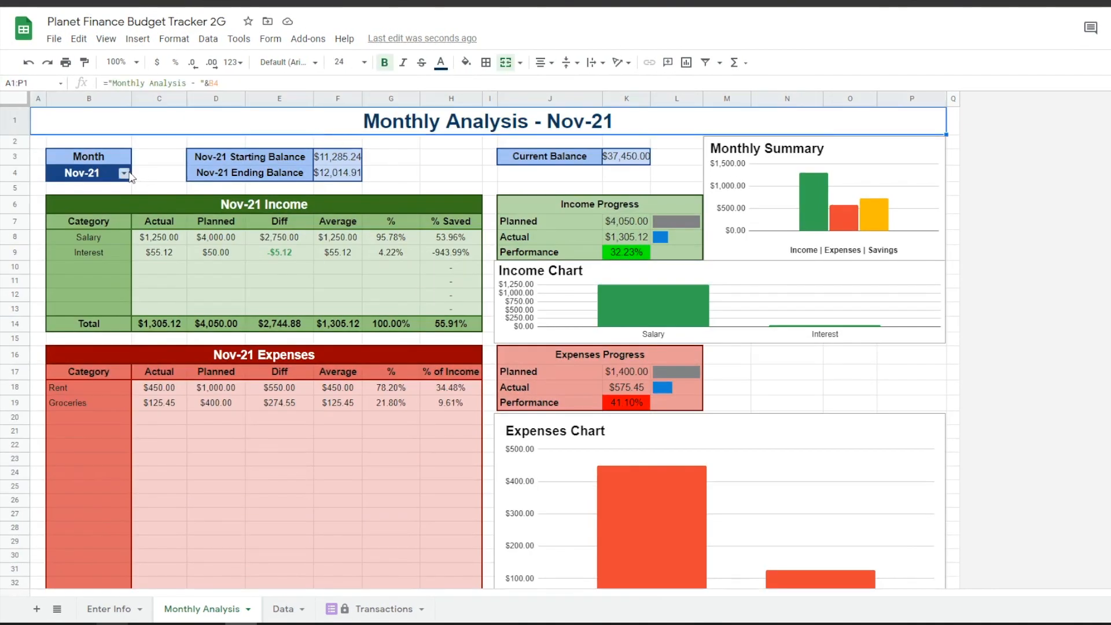
left_click(126, 176)
left_click(92, 188)
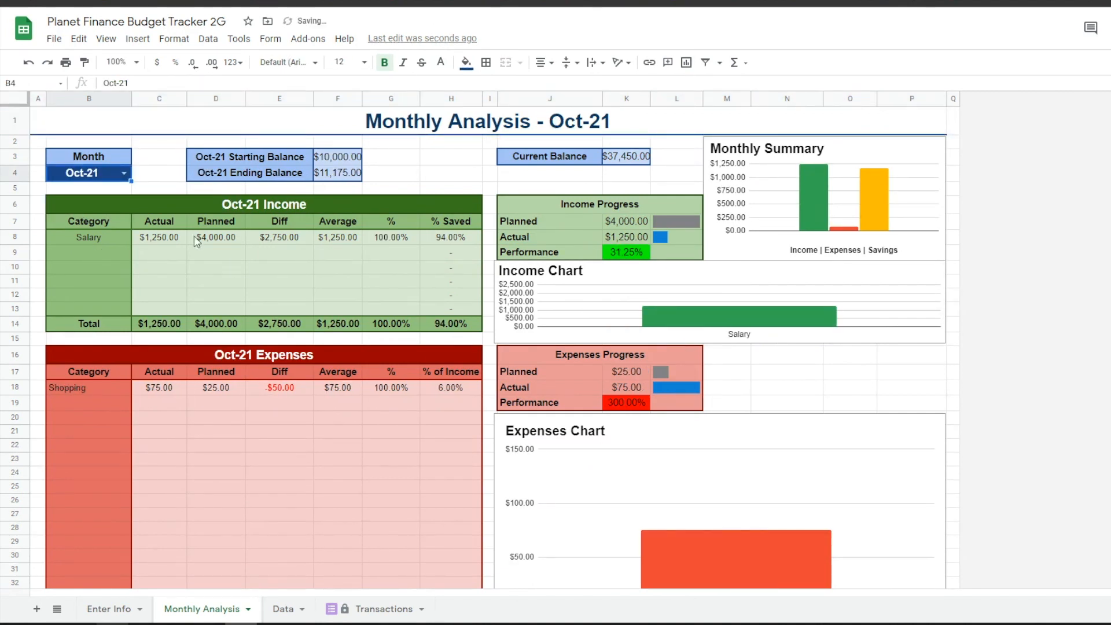
- Check the tables and charts by switching the month to Nov-21 and back to Oct-21
left_click(124, 173)
left_click(97, 198)
left_click(127, 176)
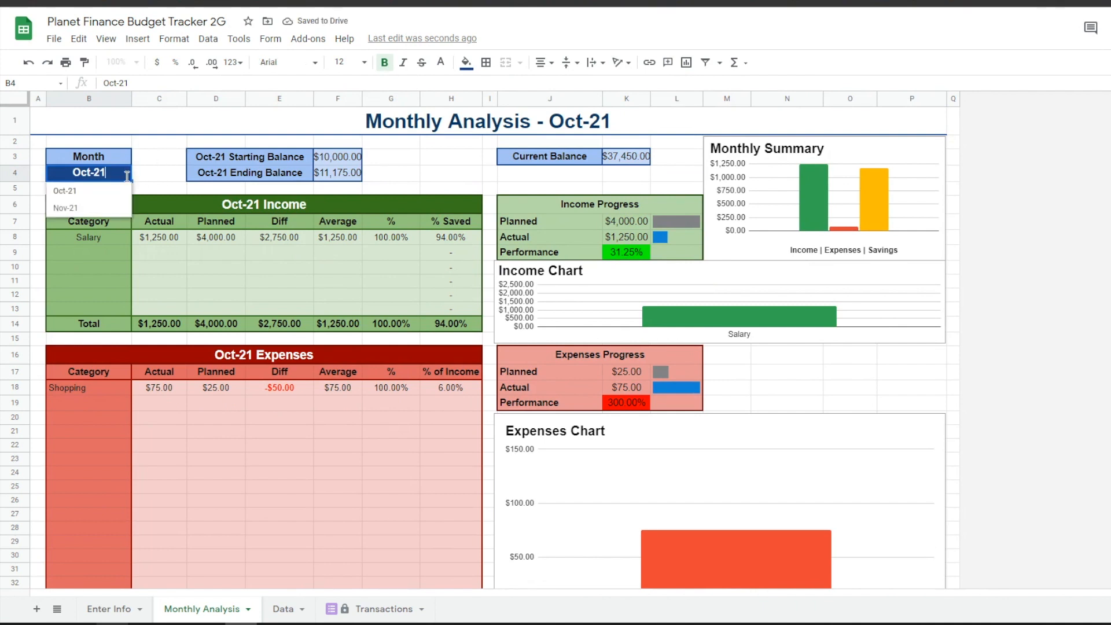
left_click(199, 126)
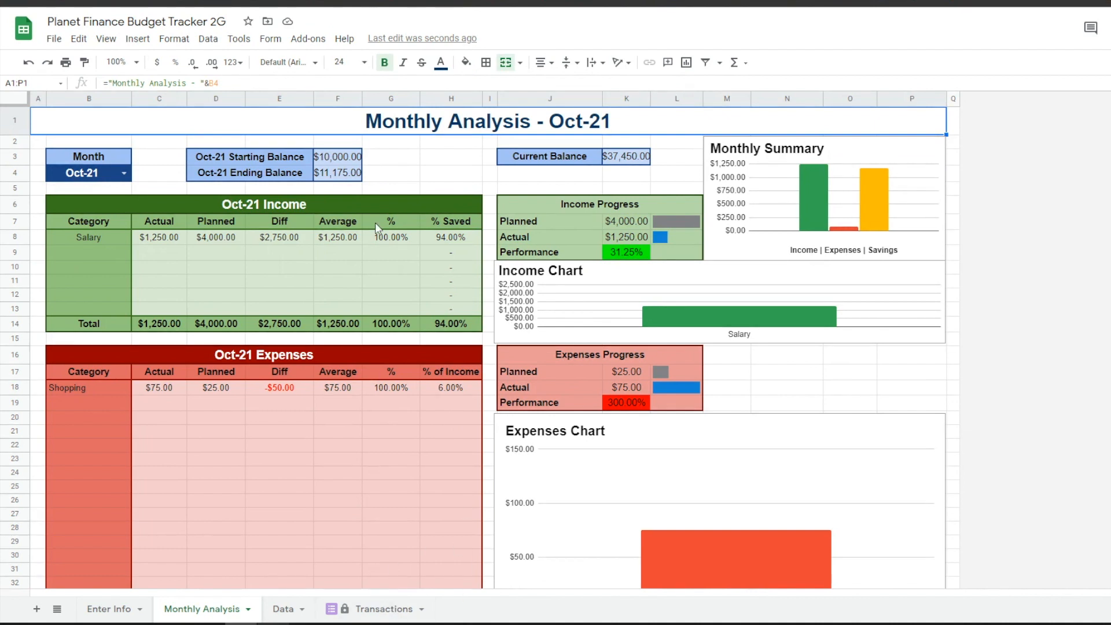
left_click(124, 173)
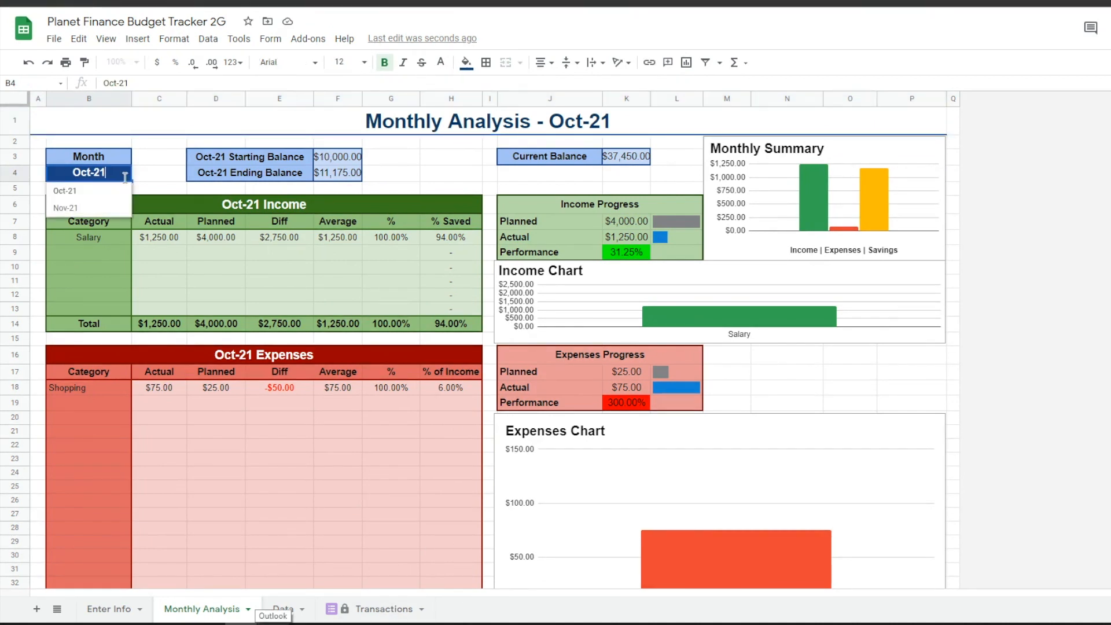
left_click(82, 208)
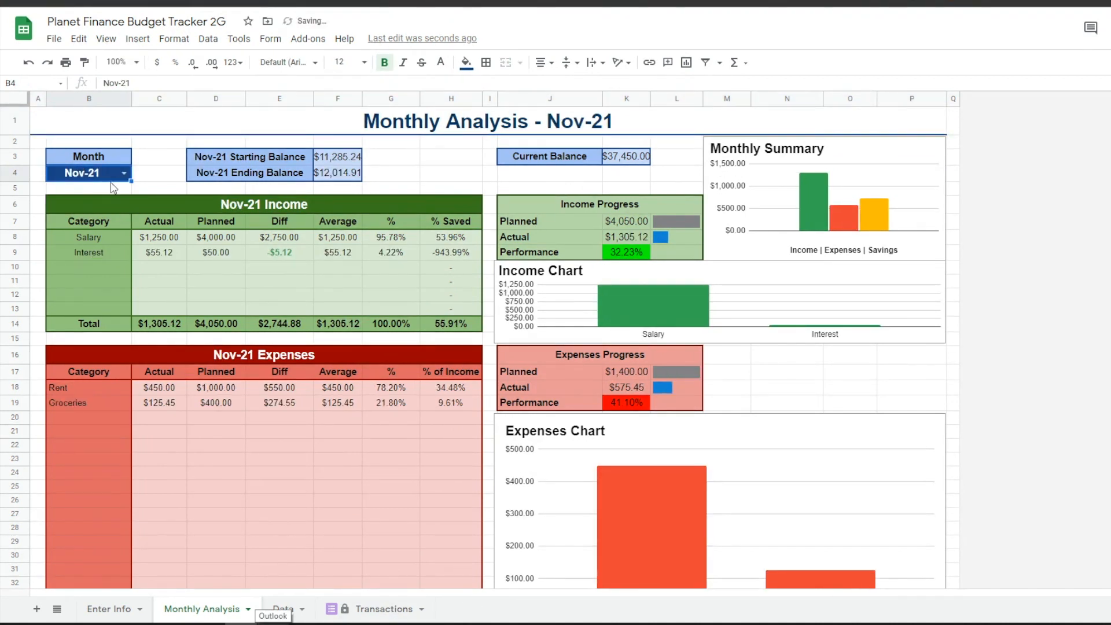
left_click(123, 173)
left_click(82, 194)
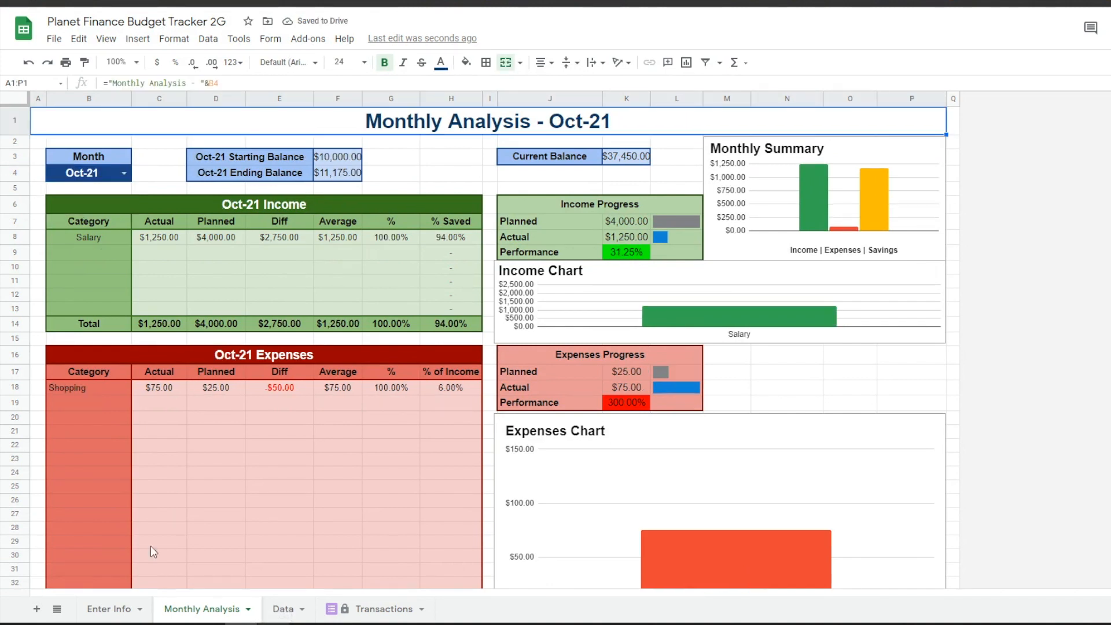
- Add a new sheet named "Category Analysis" and move it ahead of the Monthly Analysis sheet
left_click(37, 609)
double_click(282, 609)
type("Category An")
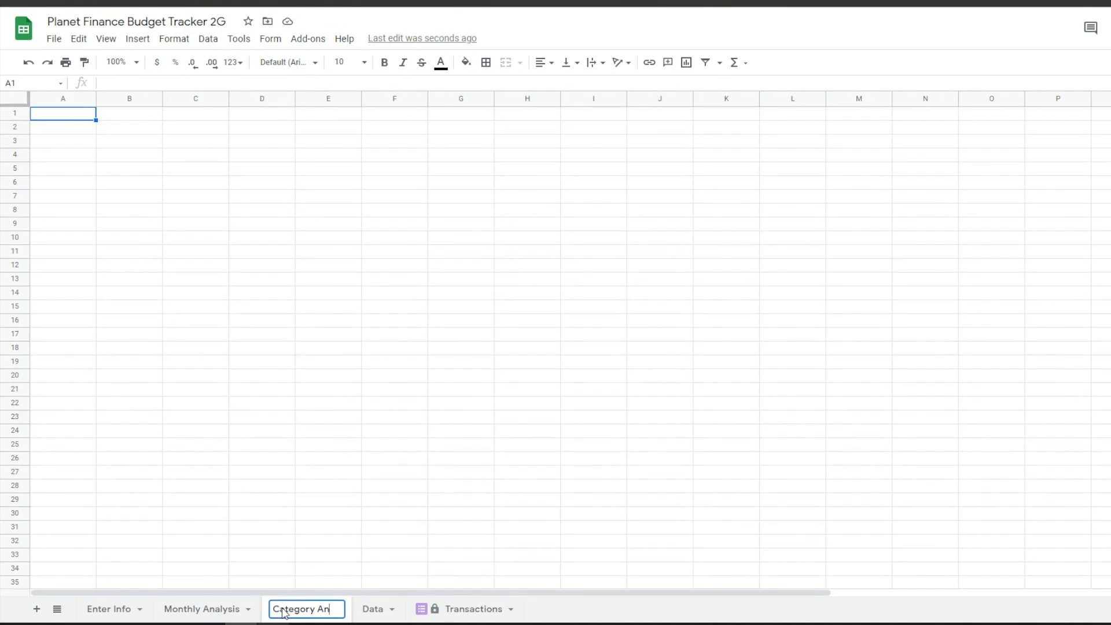
type("alysis")
key("Return")
left_click_drag(283, 610, 191, 610)
- Enter the title "Category Analysis" in A1 and the label "Year" in B3
left_click(78, 117)
type("Category Analysis")
left_click(128, 143)
type("Years")
key("BackSpace")
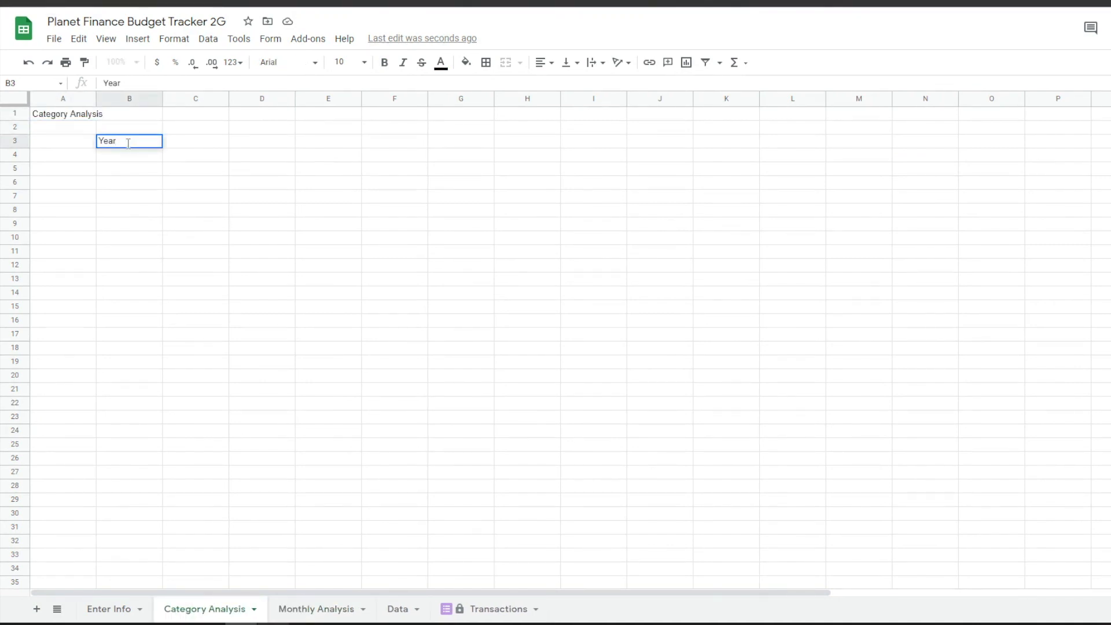
key("Tab")
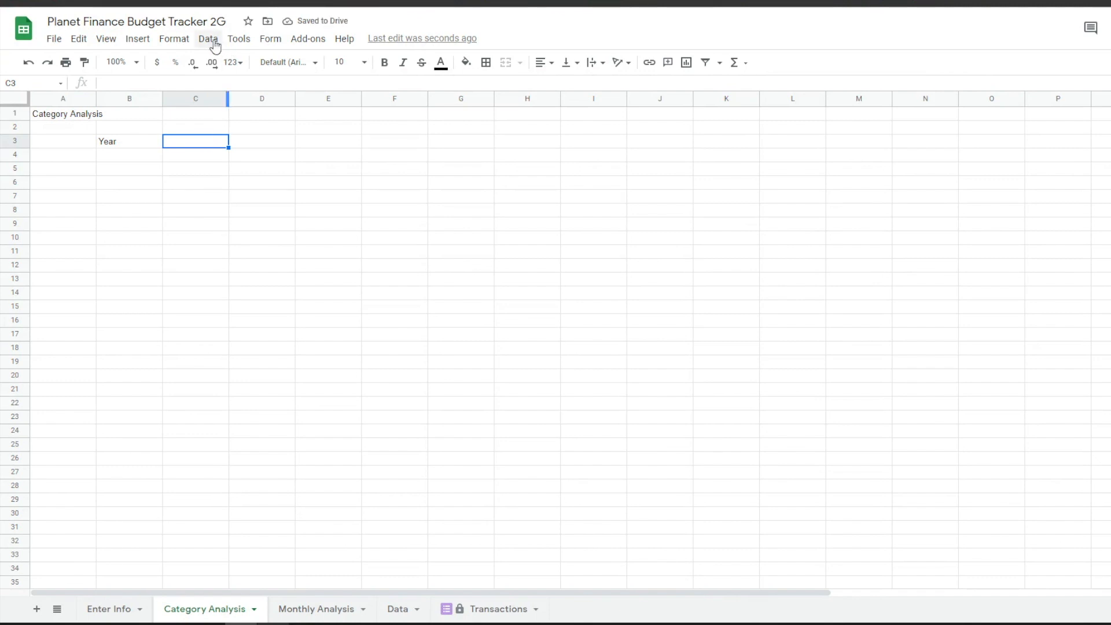
- Add a drop-down list to C3 using the Year column of the Enter Info sheet as its source, and select 2021
left_click(209, 39)
left_click(270, 214)
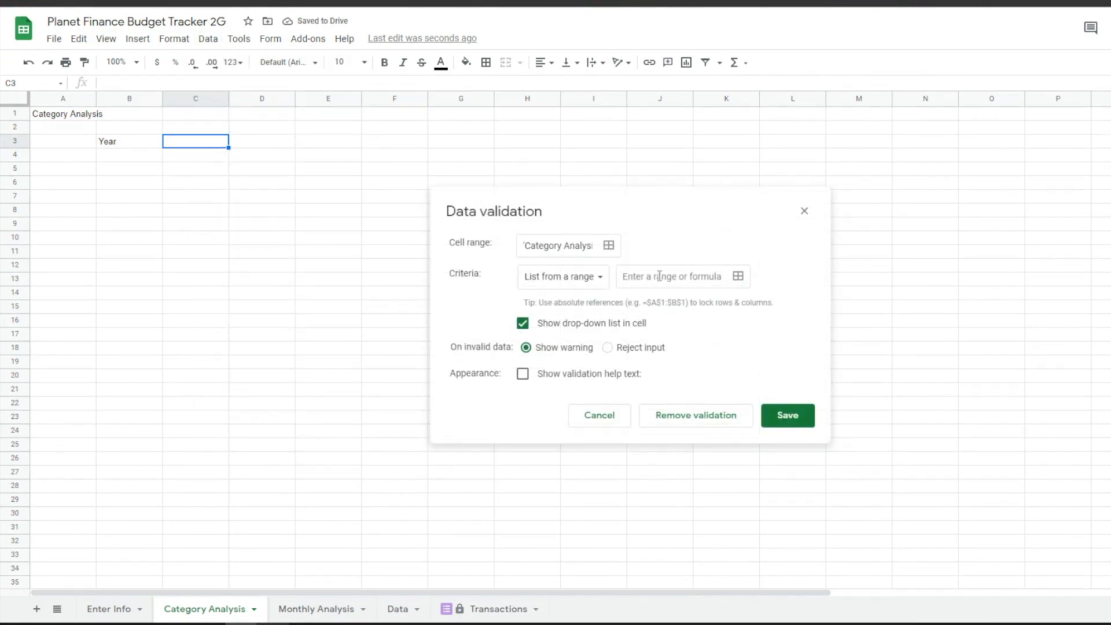
left_click(738, 276)
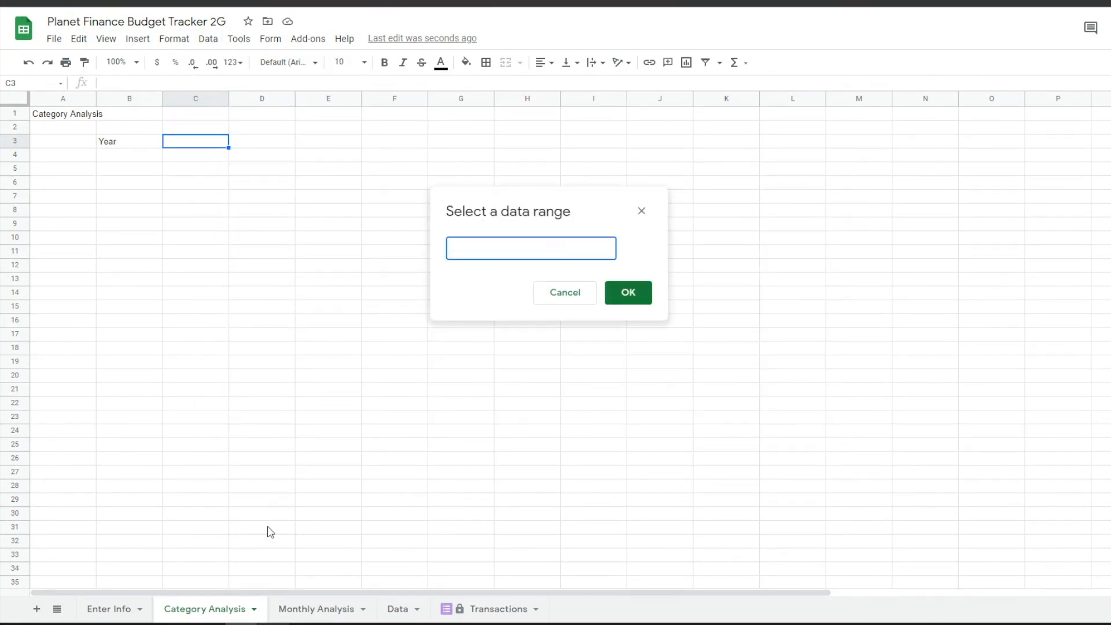
left_click(105, 609)
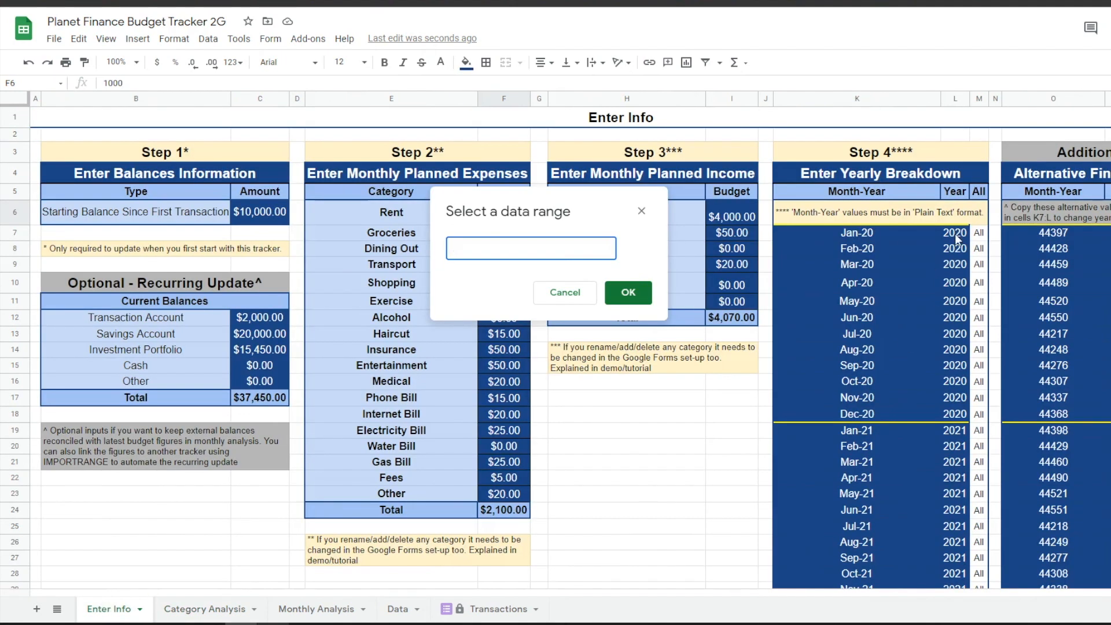
left_click_drag(956, 237, 960, 423)
scroll(909, 267, "up", 10)
left_click(628, 292)
left_click(787, 415)
left_click(222, 140)
left_click(196, 180)
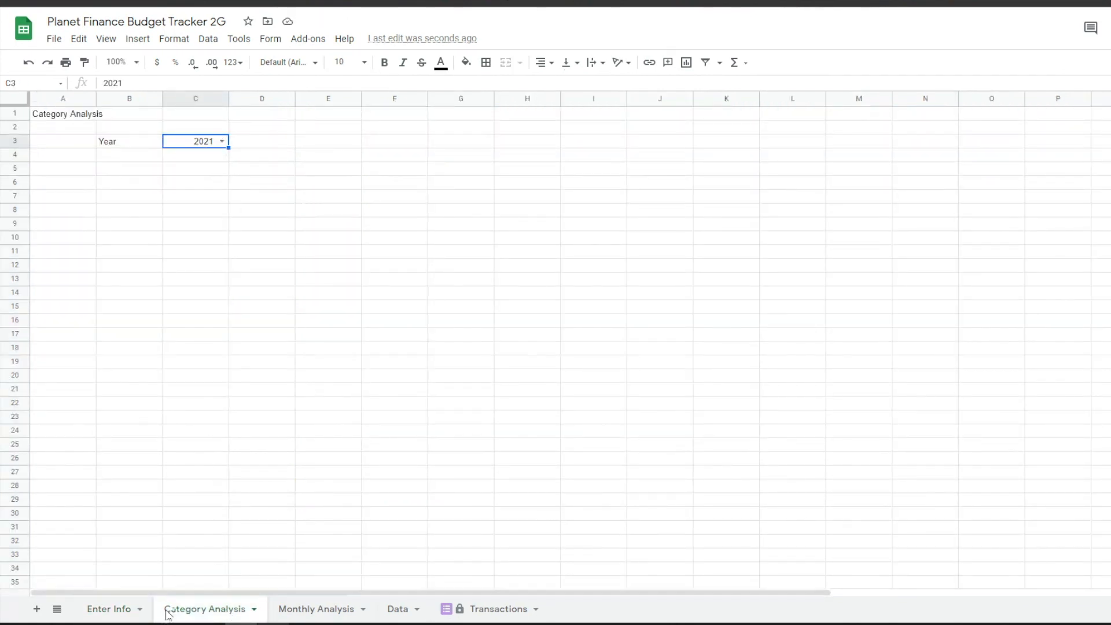
- Turn the A1 title into the formula ="Category Analysis "&C3 and format it as a large, bold, centred heading across the sheet
left_click(123, 609)
scroll(855, 243, "up", 2)
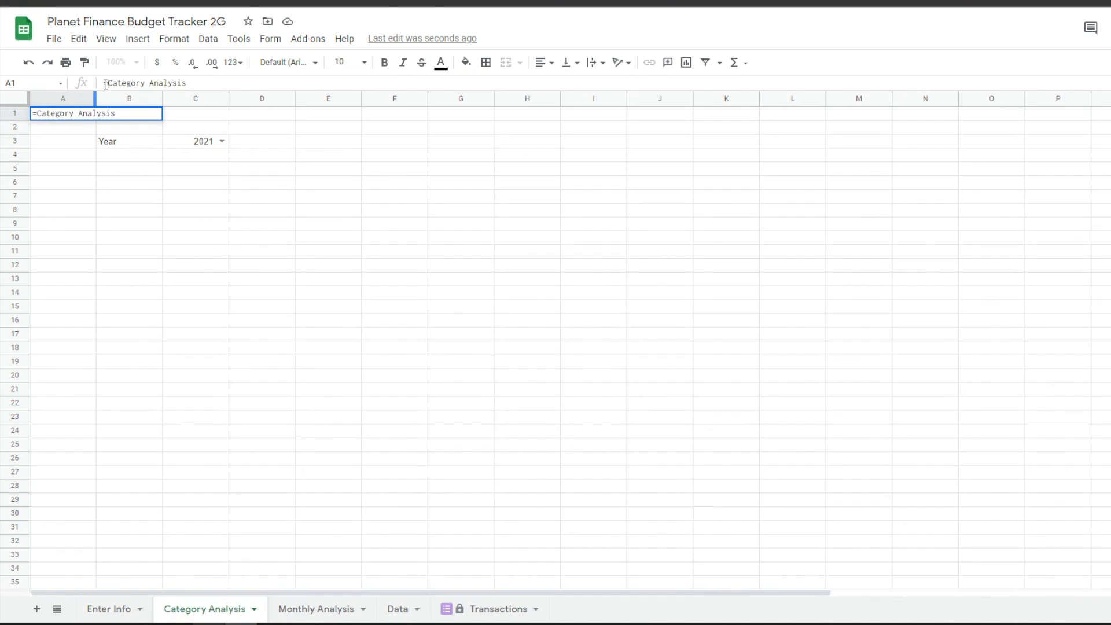
key("Return")
left_click(63, 114)
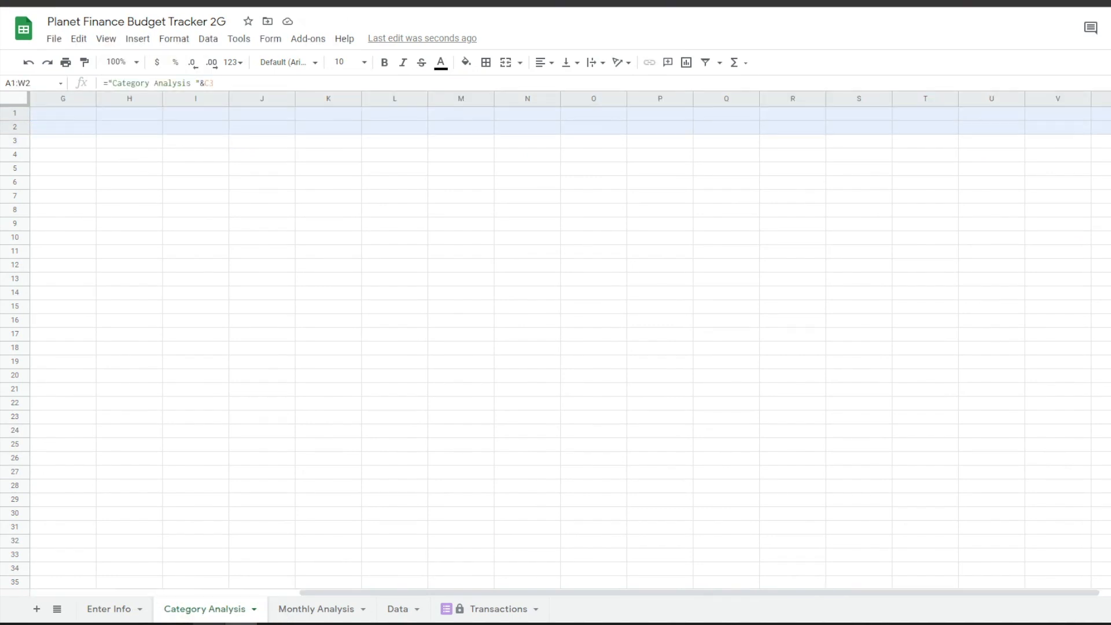
- Enter the income table's heading in B5 as the formula ="Income Breakdown - "&C3
left_click(118, 185)
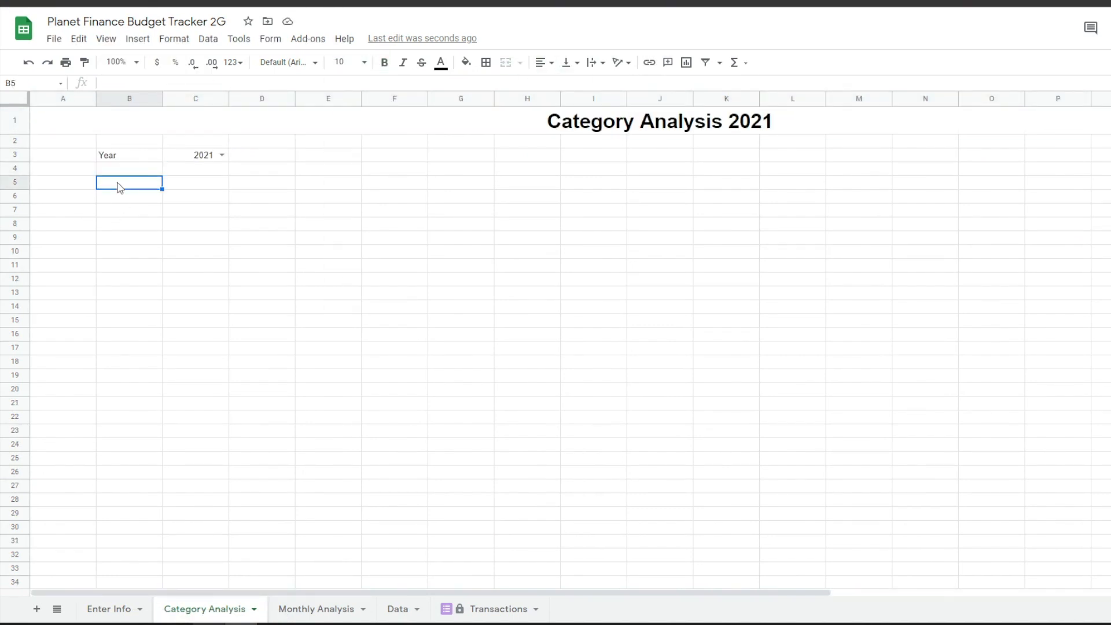
type("Inco")
key("Escape")
type("=\"Income Breakdown - \"&C3")
key("Return")
- Enter the column headers in row 6: "Category" in B6, ="Total "&C3 in C6 and ="Average "&C3 in D6
type("Category")
key("Tab")
type("=\"Total")
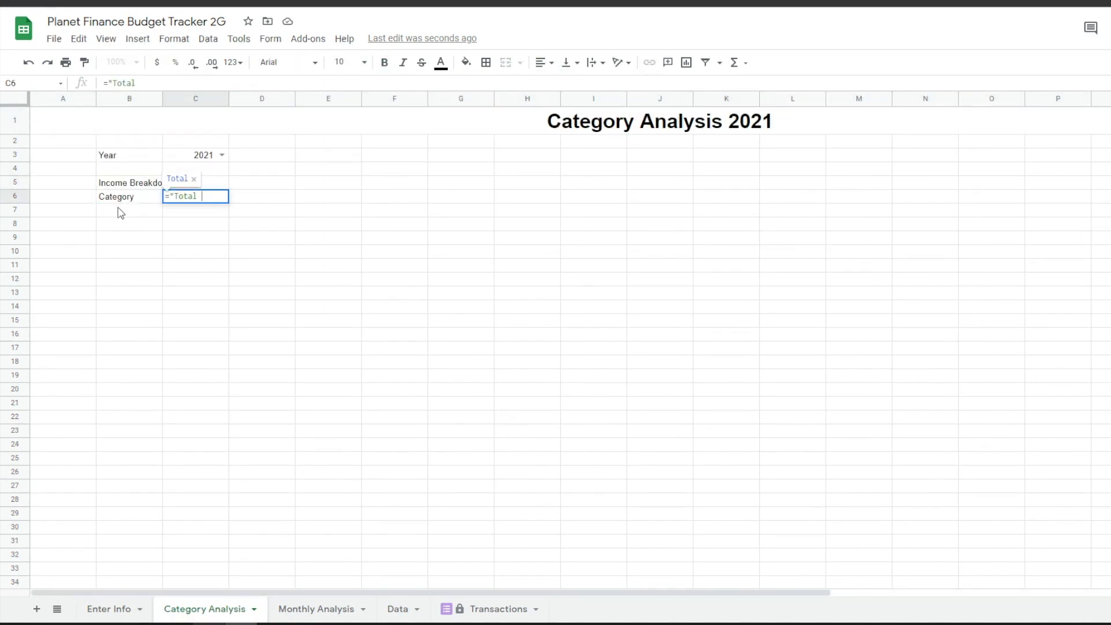
type(" \"&C3")
key("Tab")
type("=\"Average \"&C3")
key("Return")
left_click(262, 202)
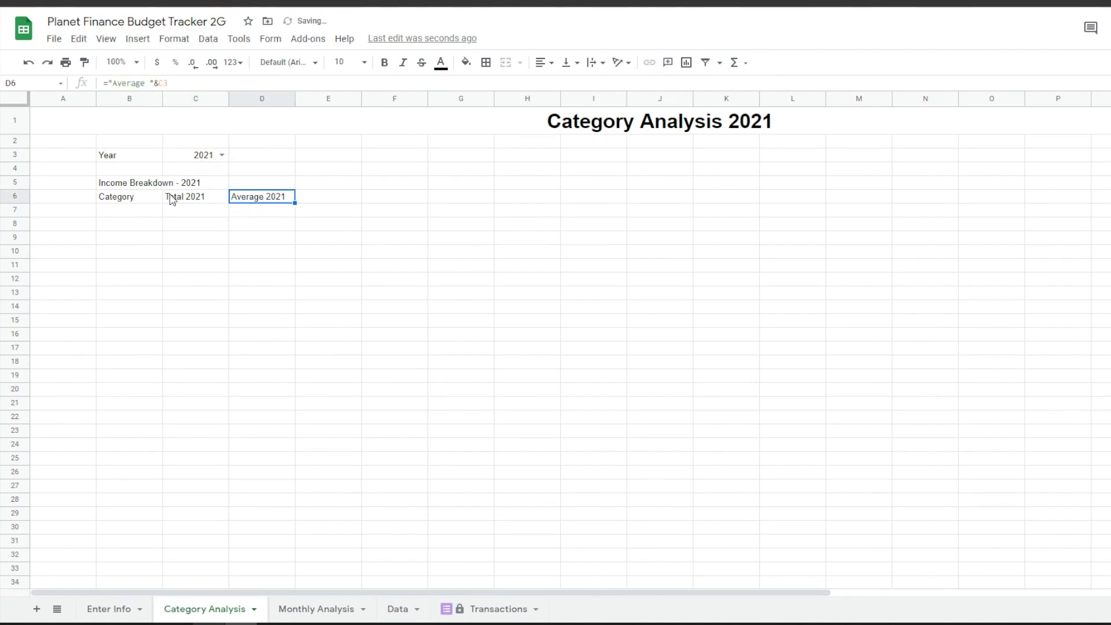
- Check the linked headers by switching the year to 2022 and back to 2021, and add the headers "%" in E6 and "% Saved" in F6
left_click(222, 155)
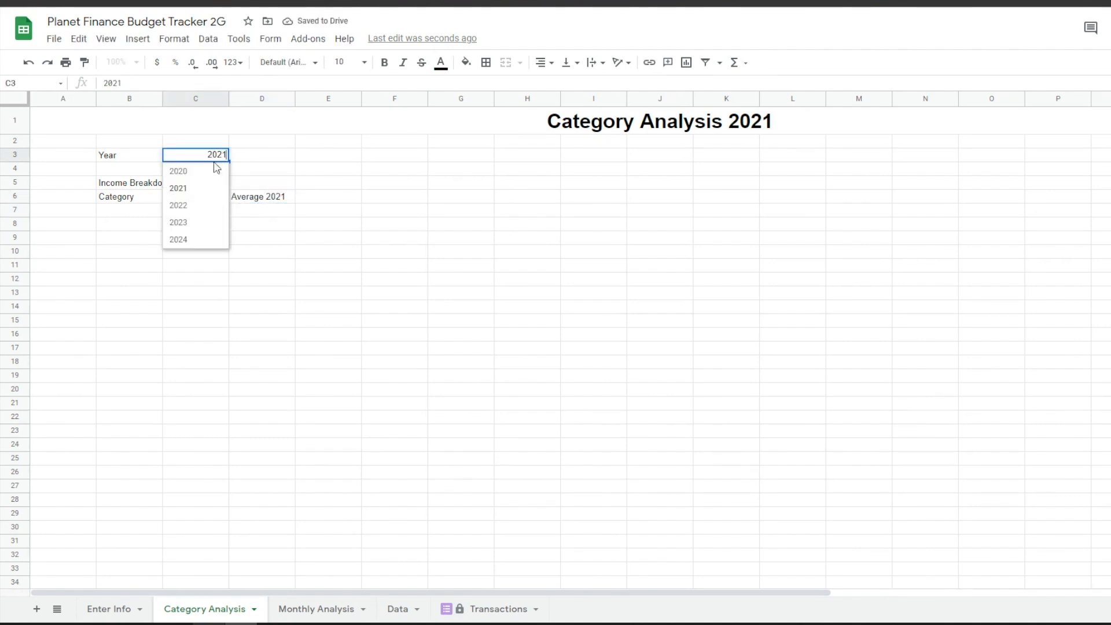
left_click(195, 205)
left_click(191, 202)
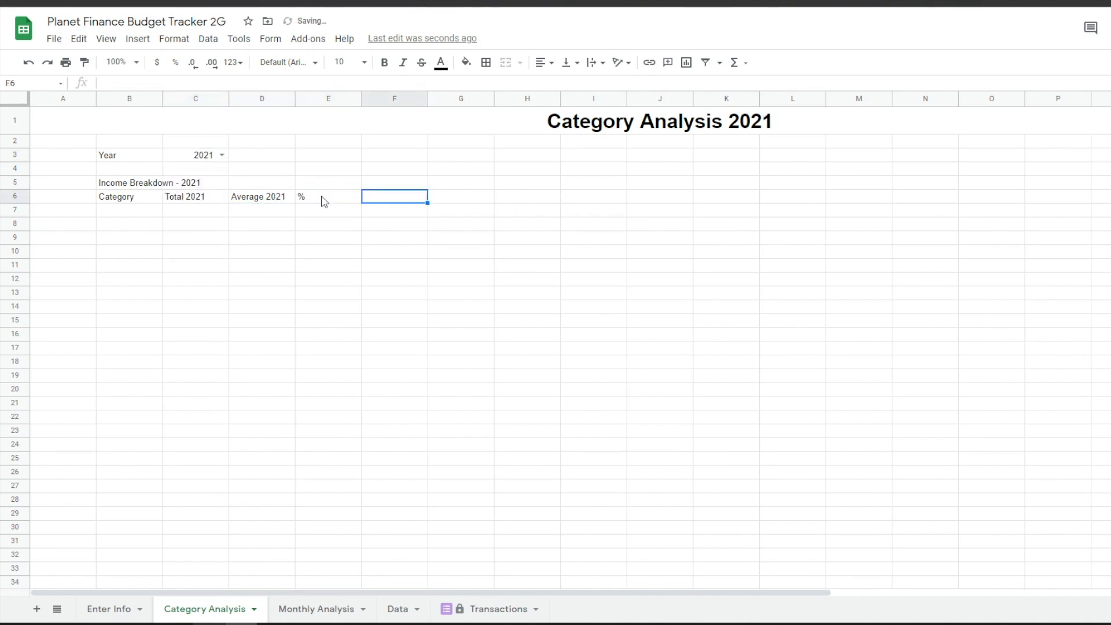
- Link B7 to the first income category with ='Enter Info'!H6 and fill the formula down to B13
left_click(154, 214)
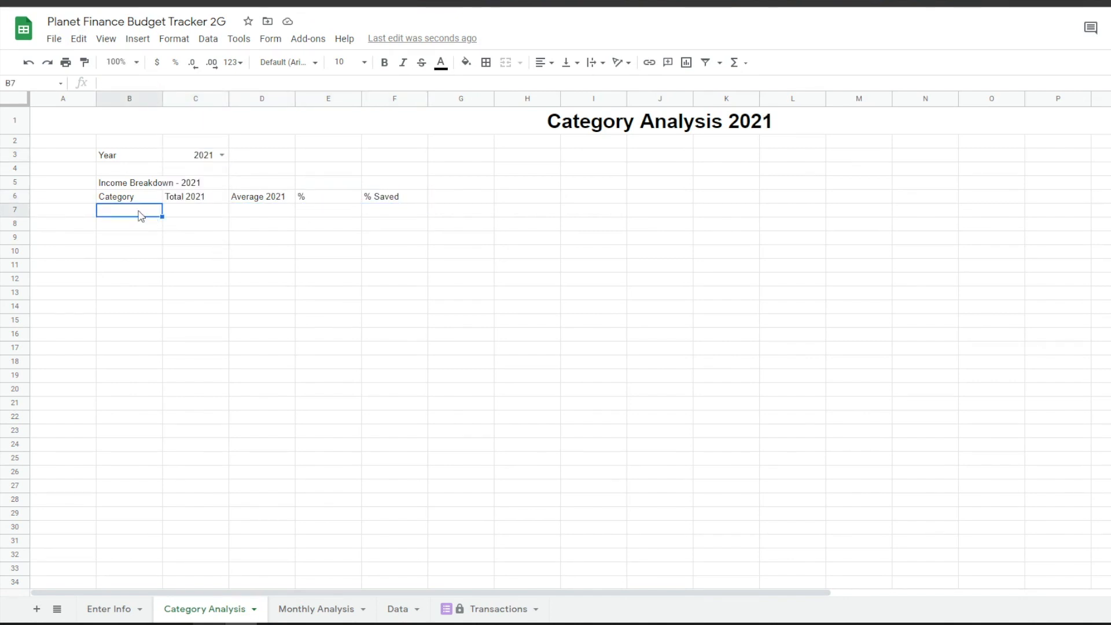
type("=")
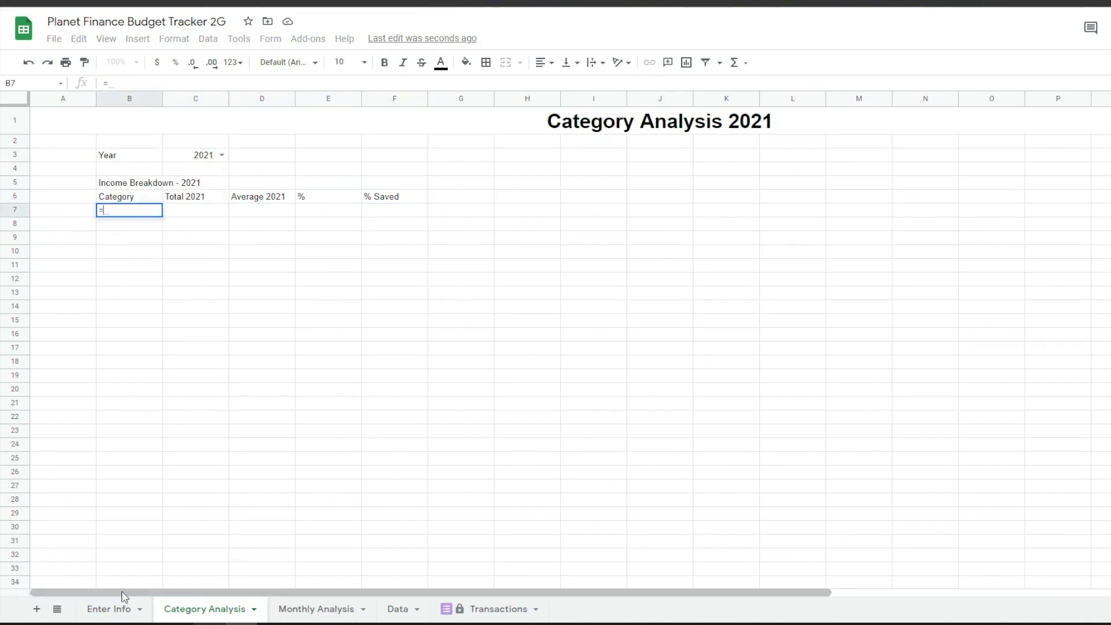
left_click(110, 608)
left_click(623, 212)
key("Return")
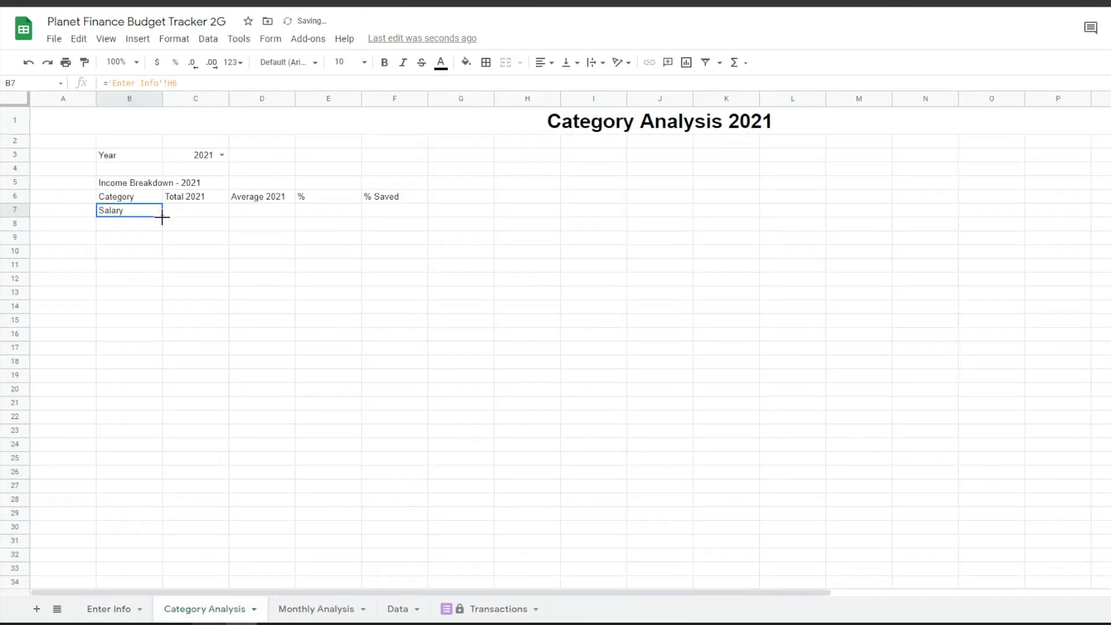
left_click_drag(162, 217, 162, 295)
left_click(152, 293)
- Enter =Transpose(QUERY('Enter Info'!$K$7:$L, "Select K where L contains '"&$C$3&"'")) in G6 to list the selected year's months across row 6
left_click(452, 196)
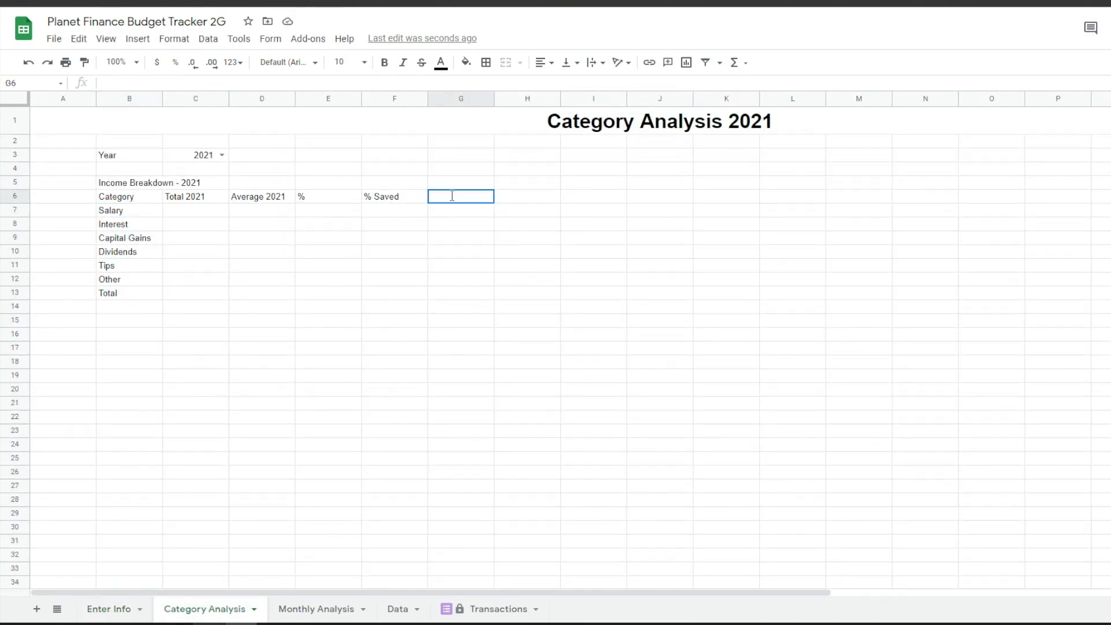
type("=Transpose(QUERY('Enter Info'!$K$7:$L, \"Select K where L contains '\"&$C$3&\"'\"))")
left_click(473, 196)
left_click(502, 196)
left_click(461, 197)
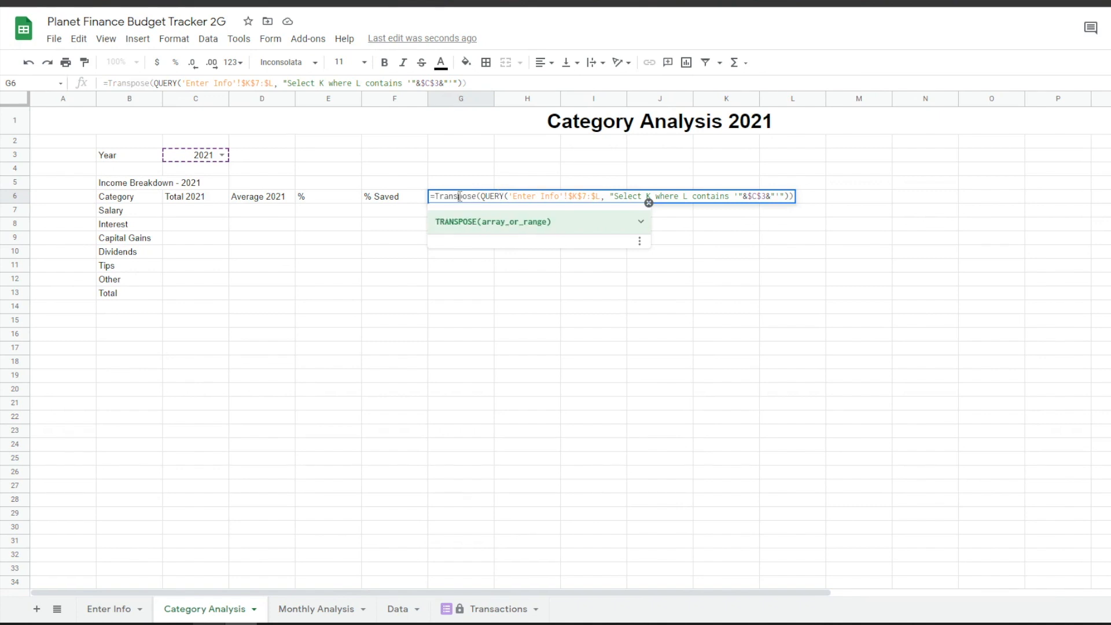
left_click(489, 196)
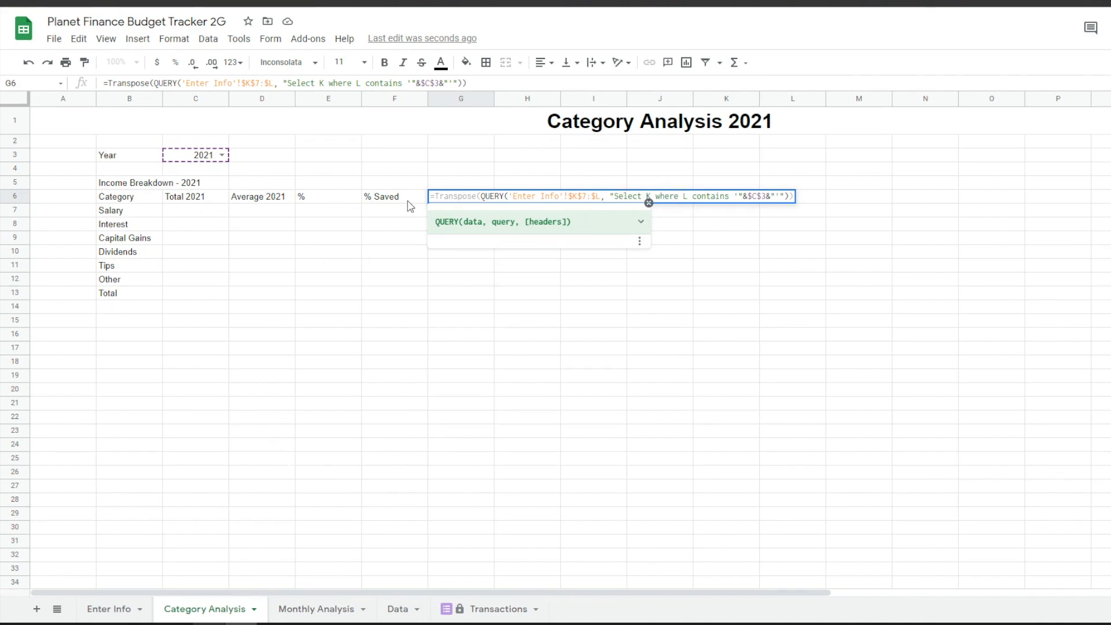
key("Return")
left_click(451, 200)
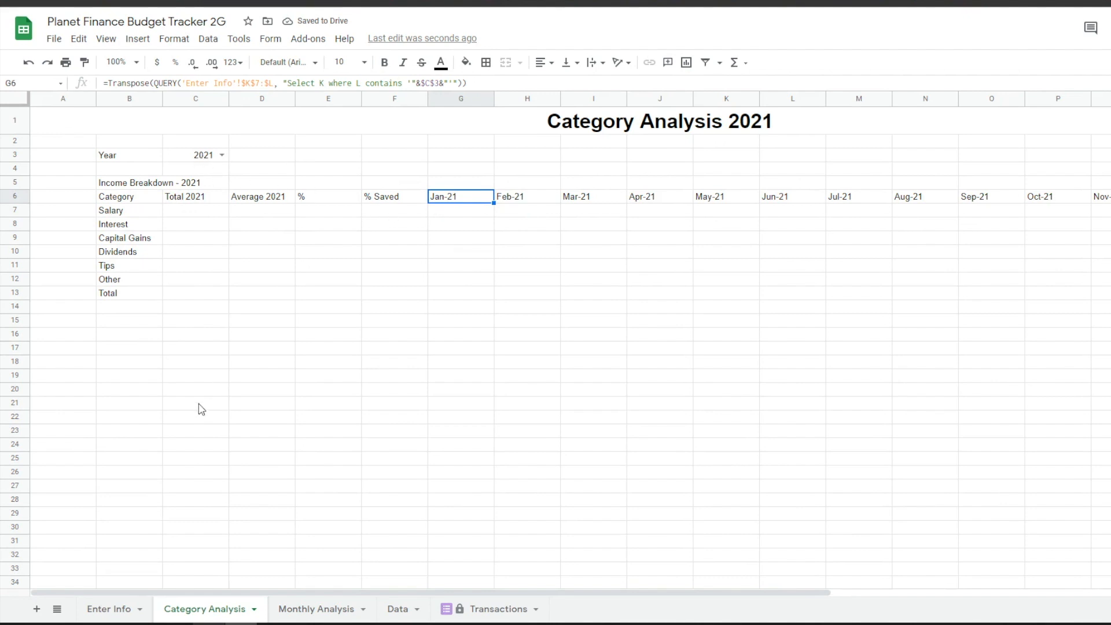
- Examine the Month-Year and Year columns on the Enter Info sheet and compare them with the G6 formula on Category Analysis
left_click(113, 610)
left_click_drag(870, 238, 839, 415)
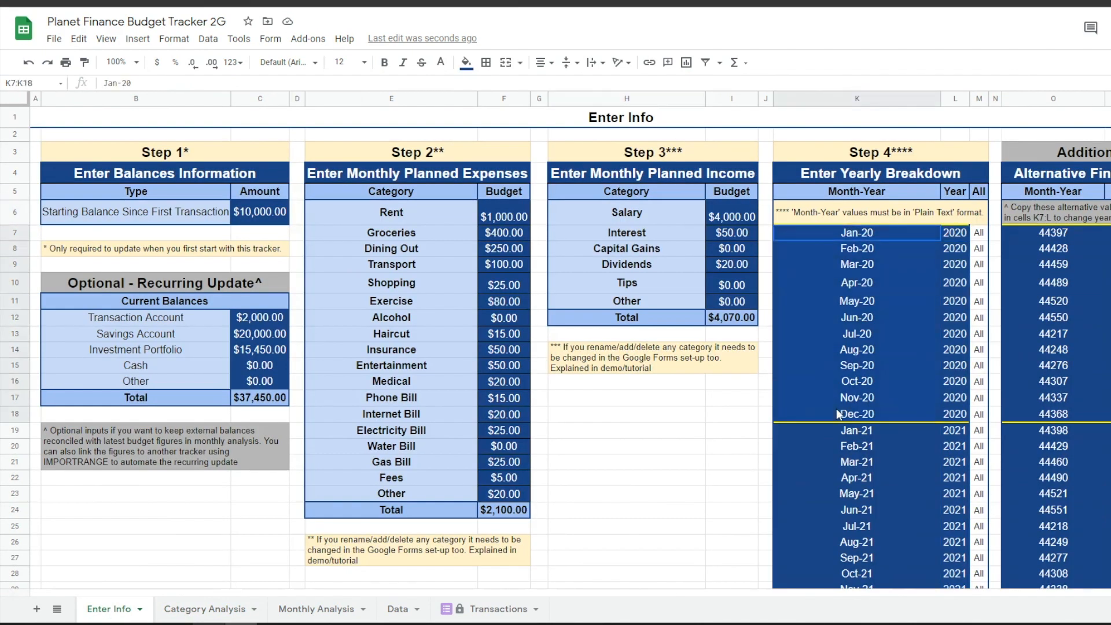
left_click(955, 234)
left_click(206, 612)
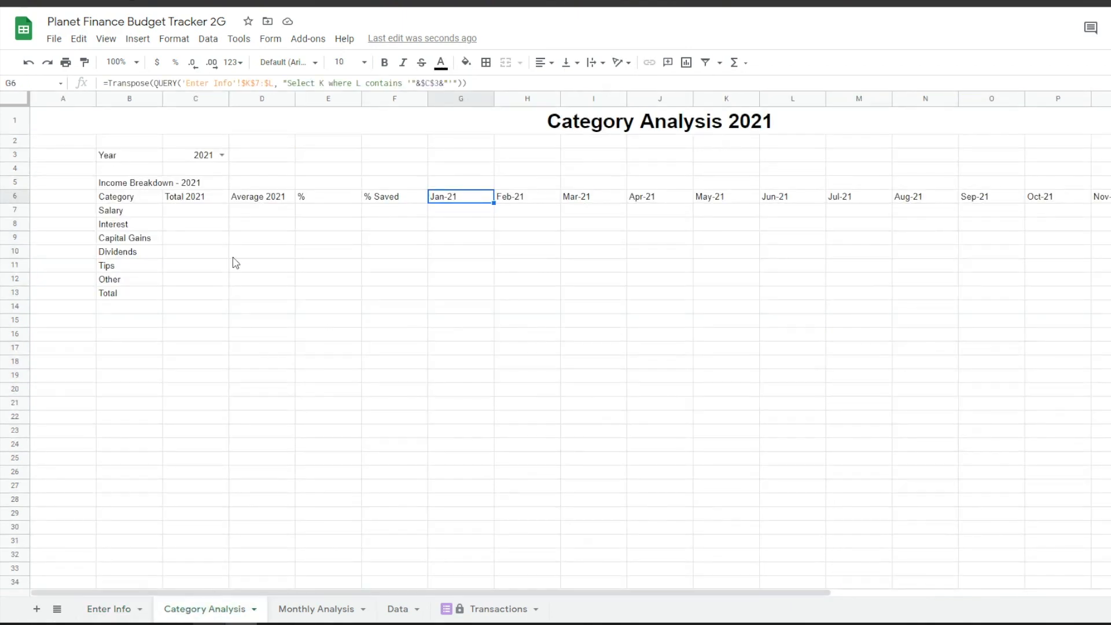
double_click(478, 201)
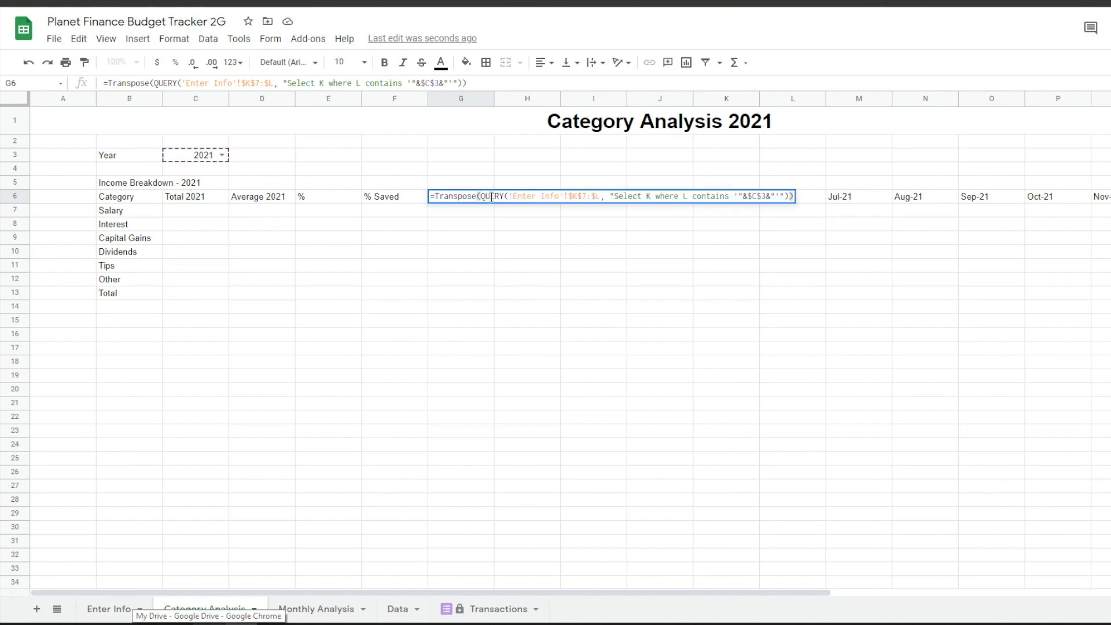
key("Escape")
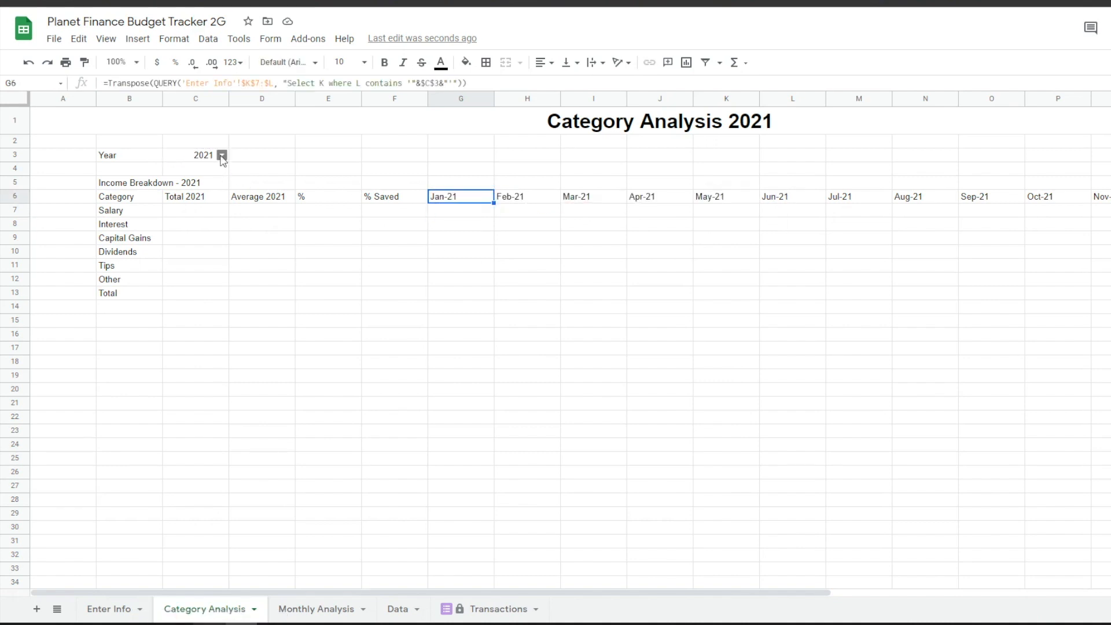
- Test the month headers by switching the year in C3 to 2022 and back to 2021
left_click(223, 155)
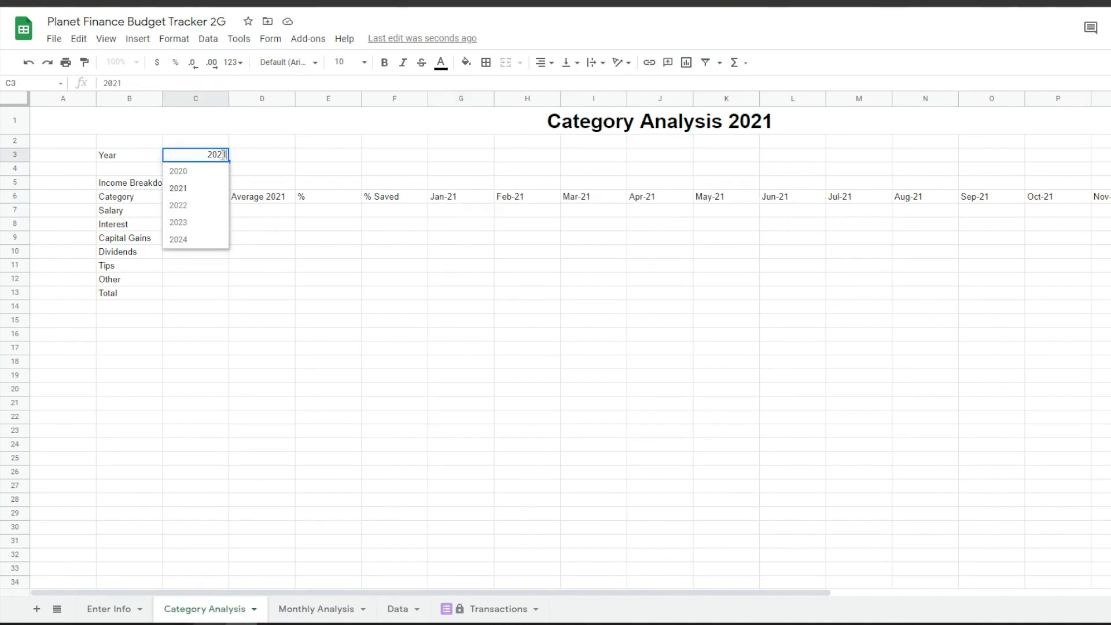
left_click(190, 207)
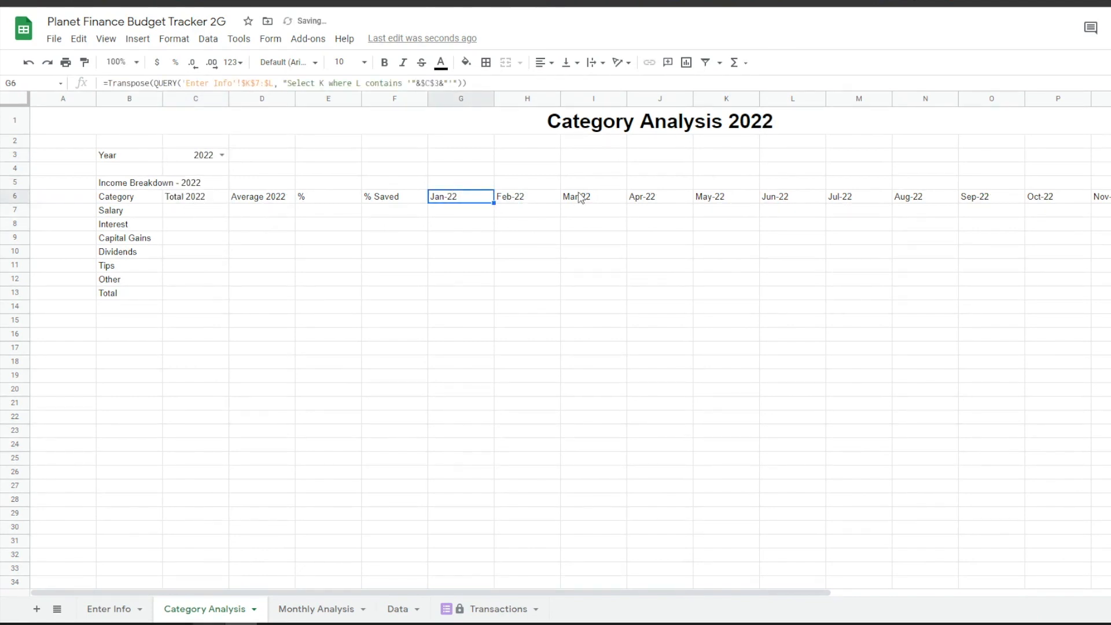
left_click(222, 155)
left_click(196, 186)
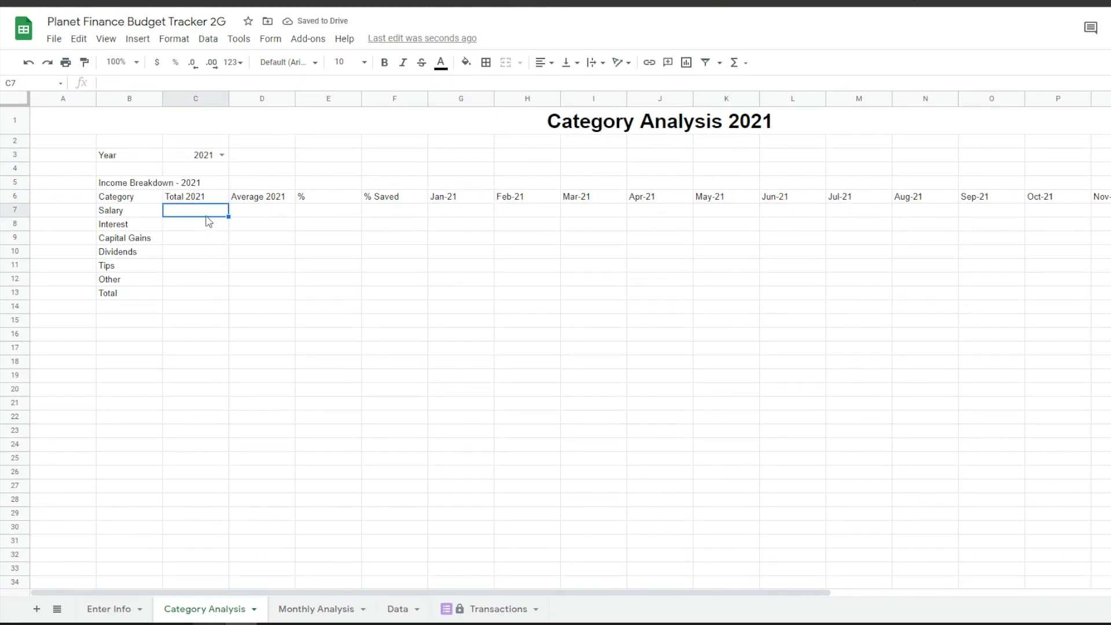
- Enter =SUMIFS(Data!$J$2:$J,Data!$K$2:$K,$B7,Data!$N$2:$N,G$6) in G7 to total the first income category for the first month
left_click(451, 214)
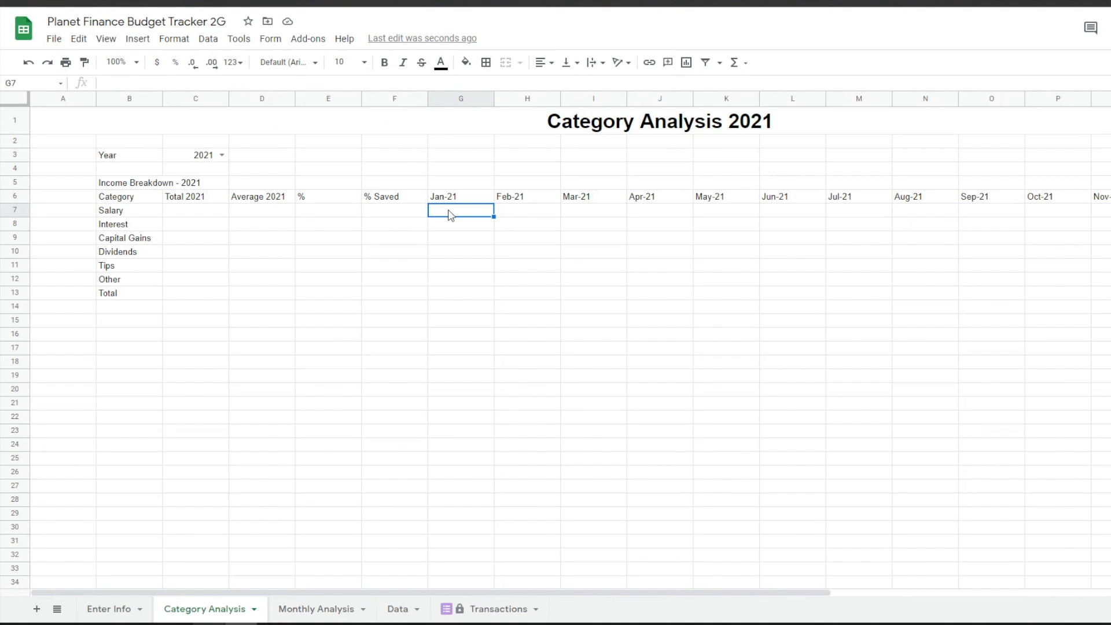
double_click(451, 214)
type("=SUMIFS(Data!$J$2:$J,Data!$K$2:$K,$B7,Data!$N$2:$N,G$6)")
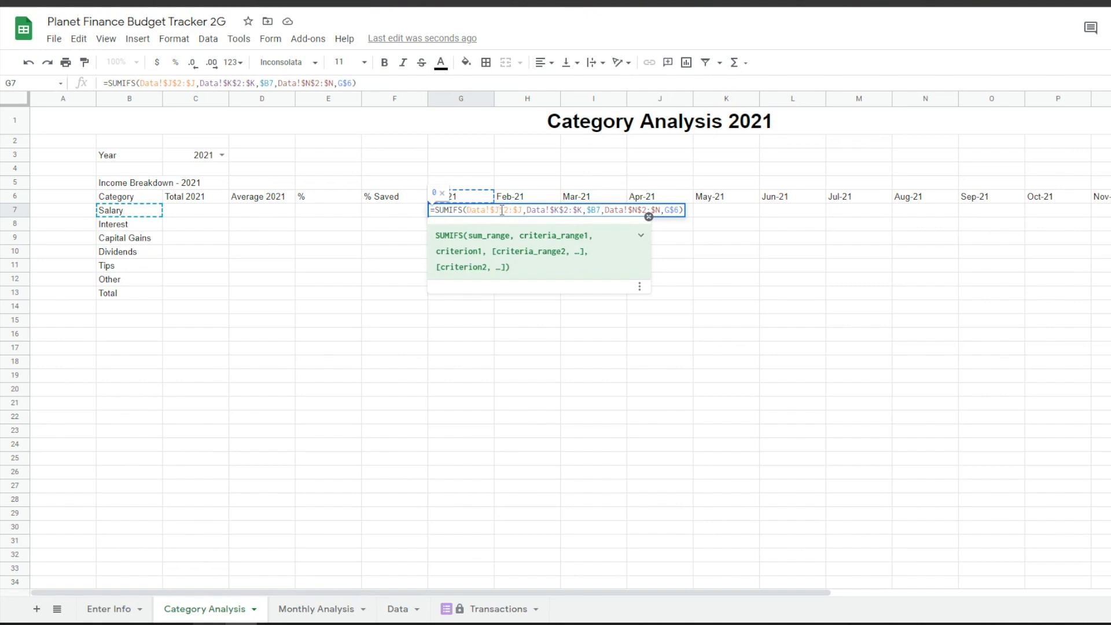
left_click_drag(465, 210, 523, 210)
left_click(554, 209)
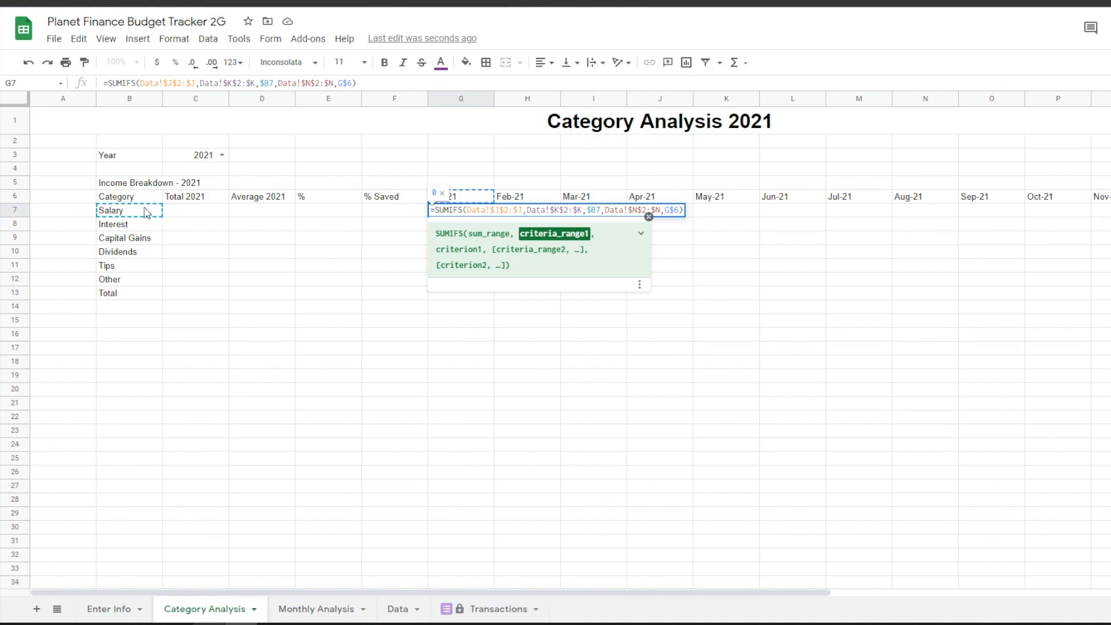
left_click(632, 210)
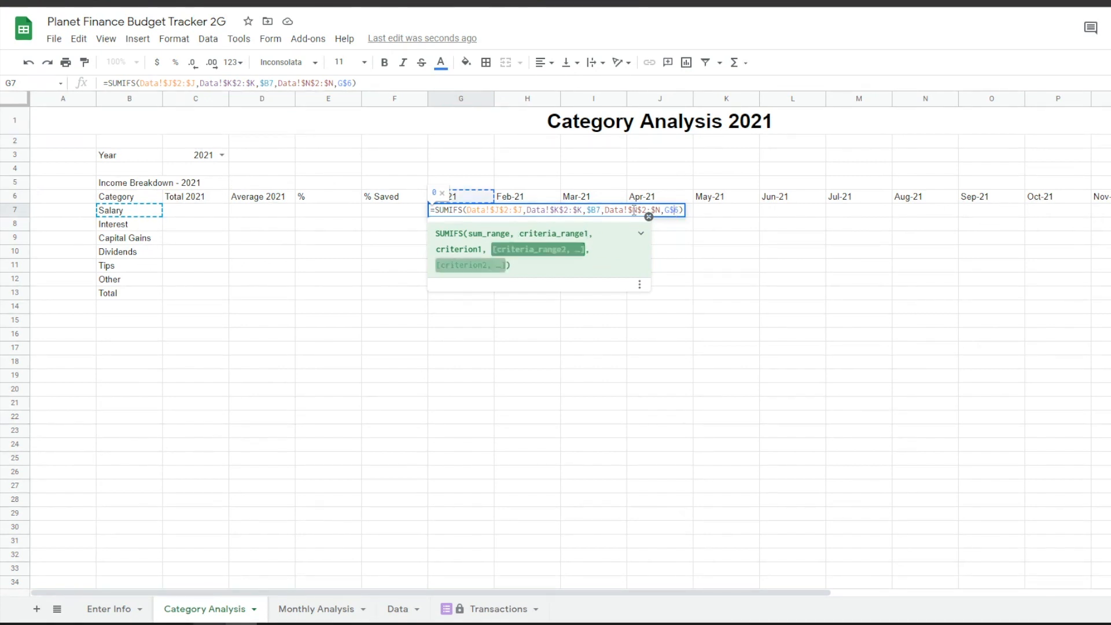
key("Return")
- Fill the G7 SUMIFS formula across all twelve months and down all income categories, covering G7:R12
left_click(476, 210)
left_click_drag(494, 216, 954, 280)
scroll(496, 312, "left", 4)
scroll(548, 273, "right", 3)
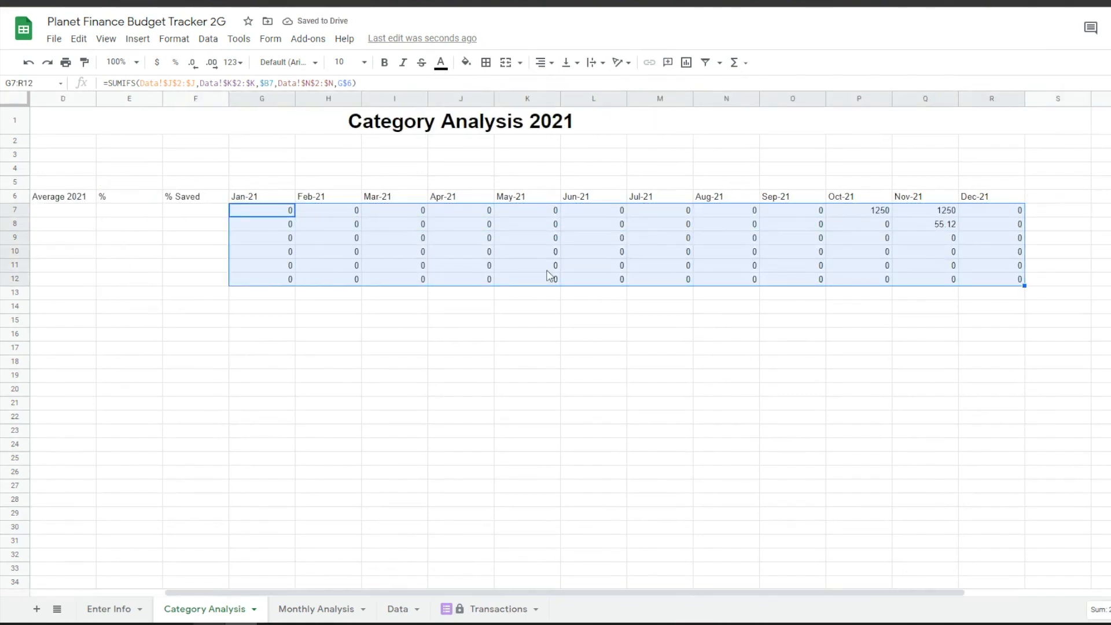
scroll(548, 273, "left", 3)
- Inspect the filled formulas in the October column and test the table by switching the year to 2020 and back to 2021
left_click(1042, 210)
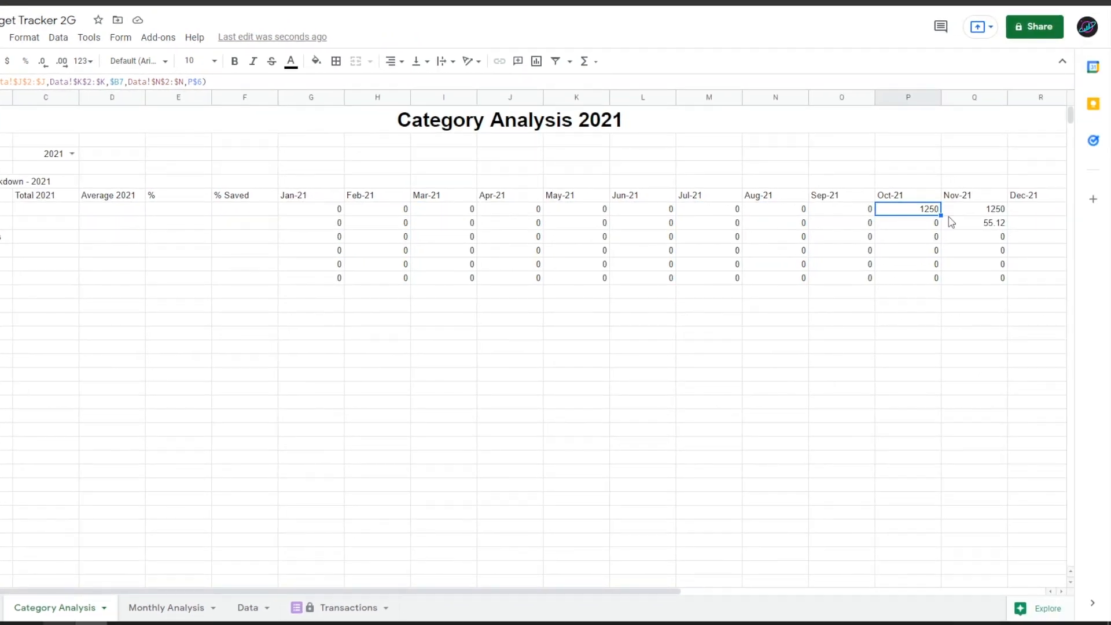
key("Down")
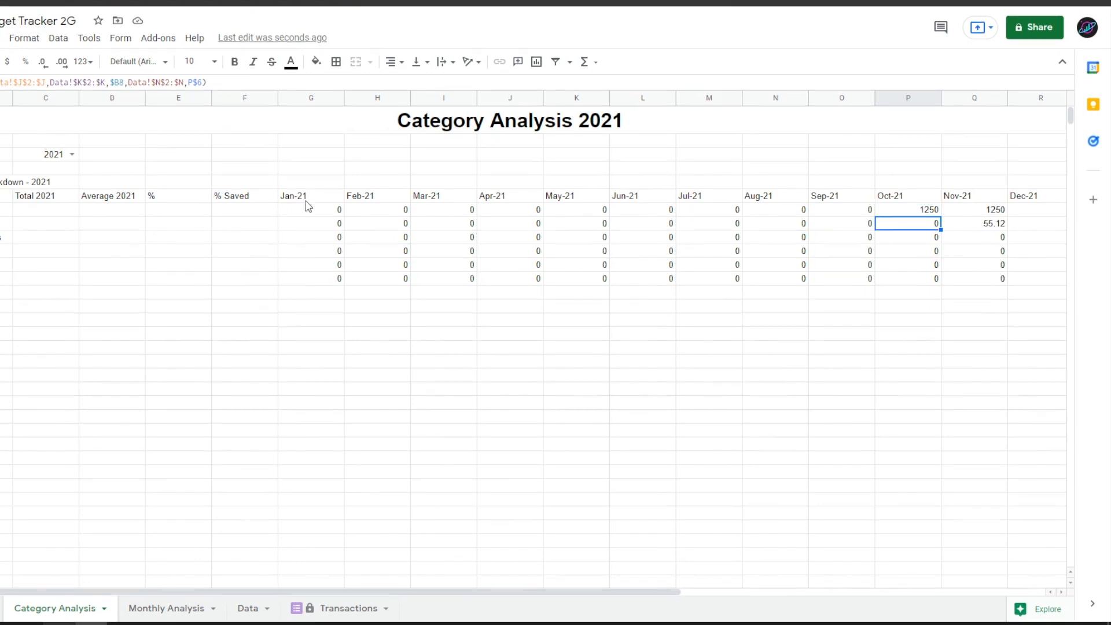
left_click(72, 154)
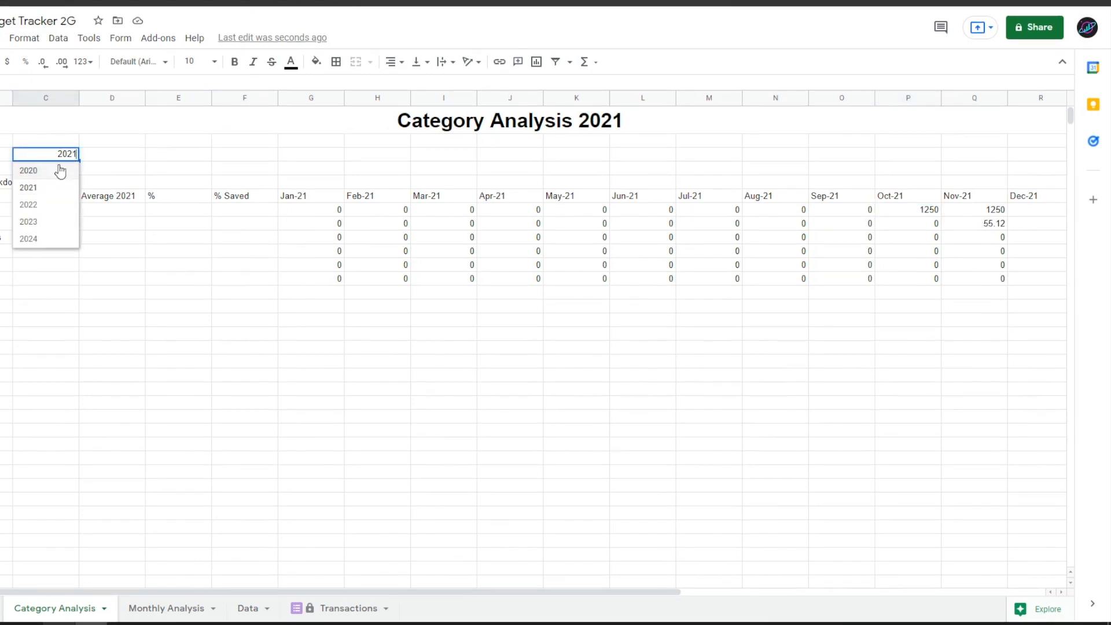
left_click(49, 171)
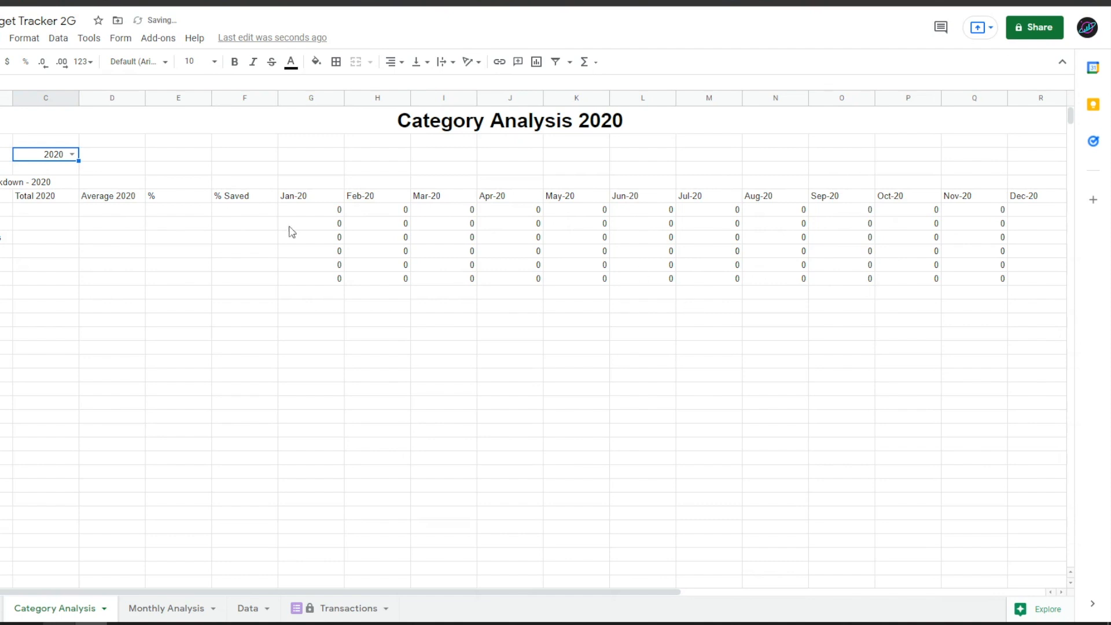
left_click(72, 154)
left_click(43, 185)
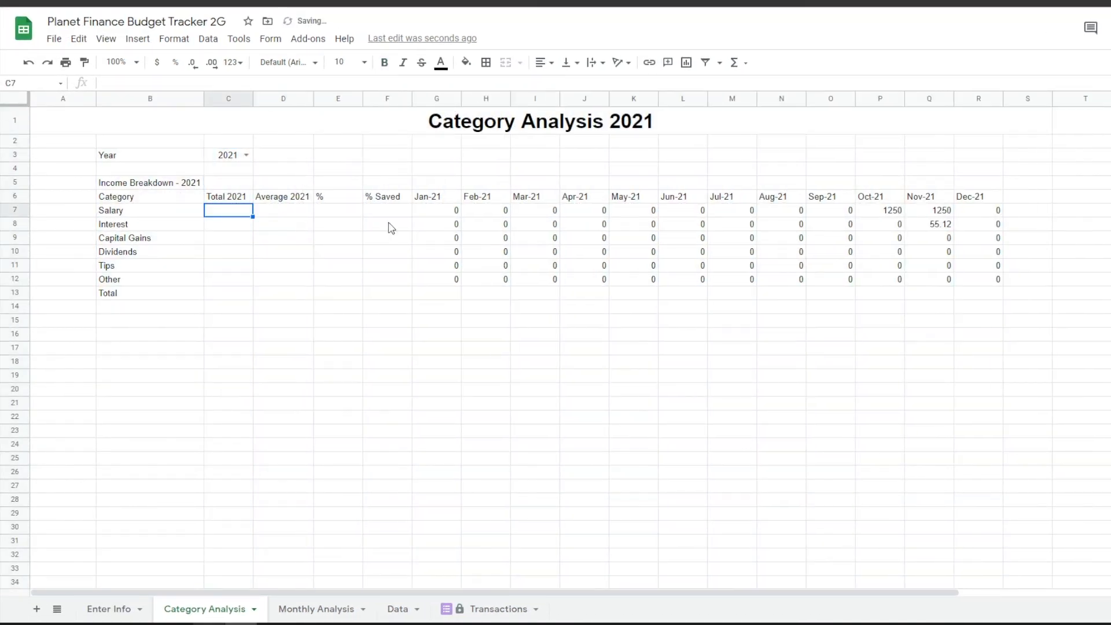
- Total each income category's months by entering =SUM(G7:R7) in C7 and filling it down through C13
left_click_drag(442, 210, 921, 268)
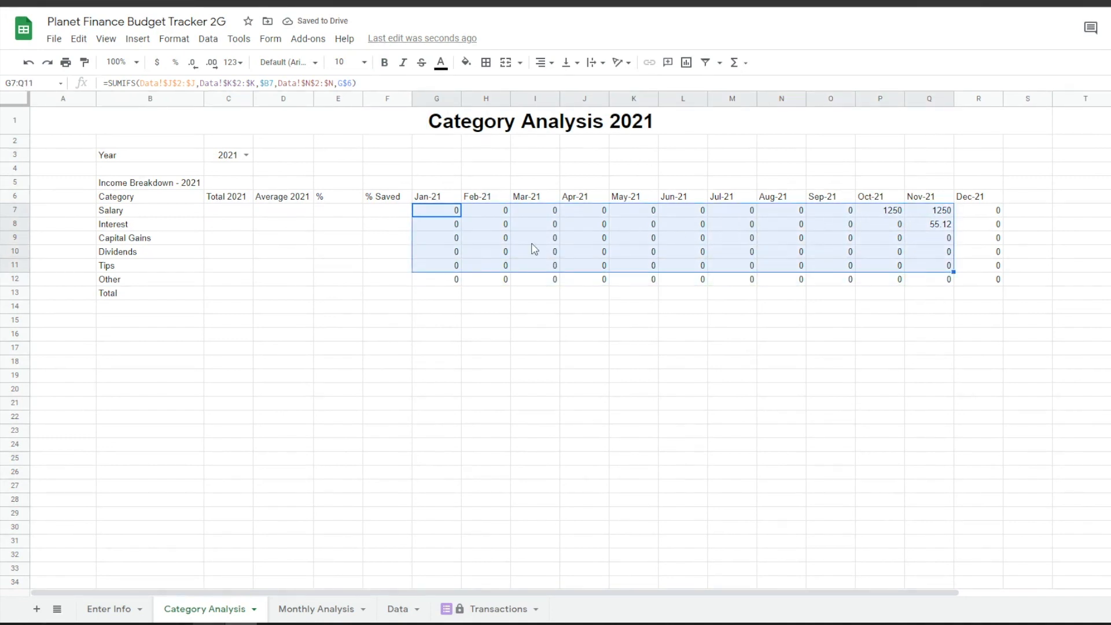
left_click(237, 214)
key("Right")
key("Right")
key("Left")
key("Left")
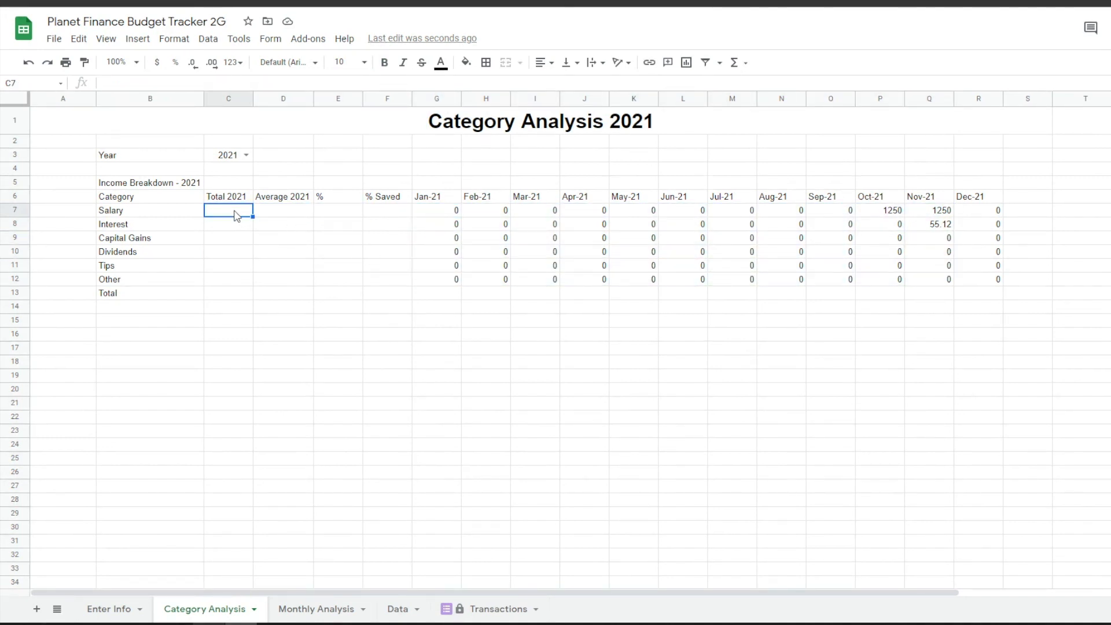
double_click(237, 211)
type("=SUM(G7:R7)")
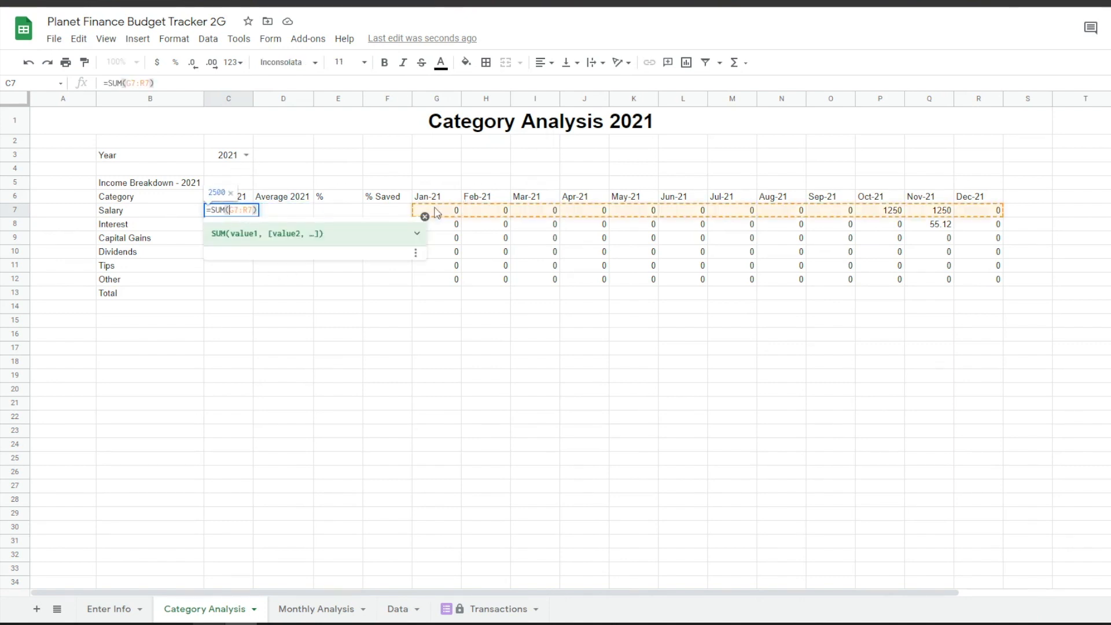
key("Return")
left_click(238, 212)
left_click_drag(254, 216, 251, 292)
left_click(228, 296)
left_click(238, 280)
- Average the nonzero months by entering =IFERROR(AVERAGEIF(G7:R7, ">0", G7:R7), "") in D7 and filling it down through D13
double_click(292, 210)
type("=IFERROR(AVERAGEIF(G7:R7, \">0\", G7:R7), \"\")")
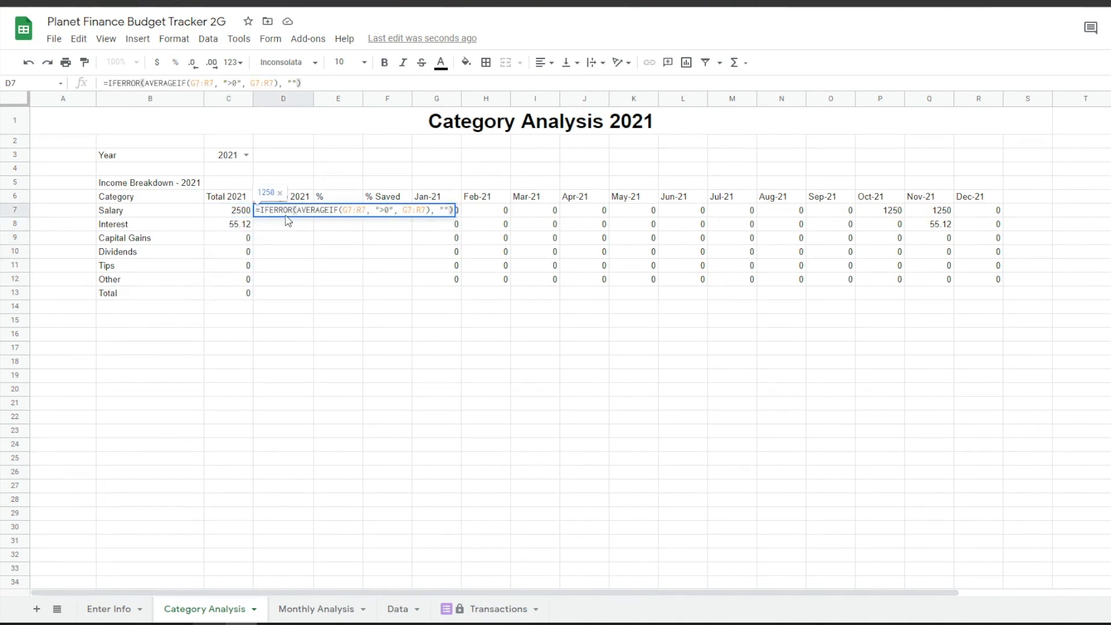
left_click(317, 210)
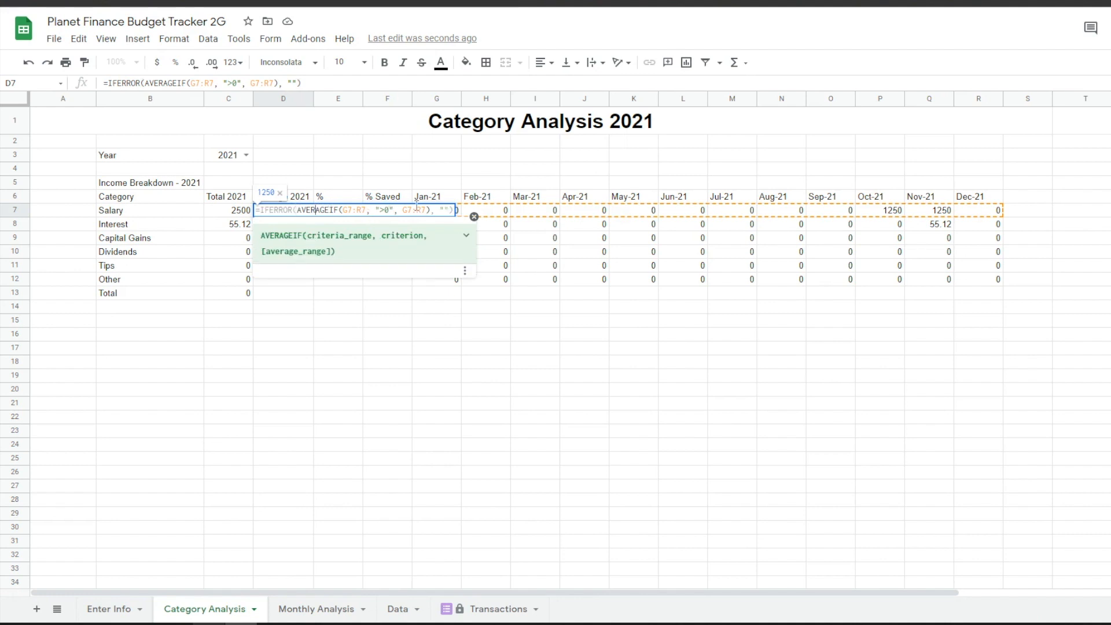
left_click_drag(313, 217, 304, 291)
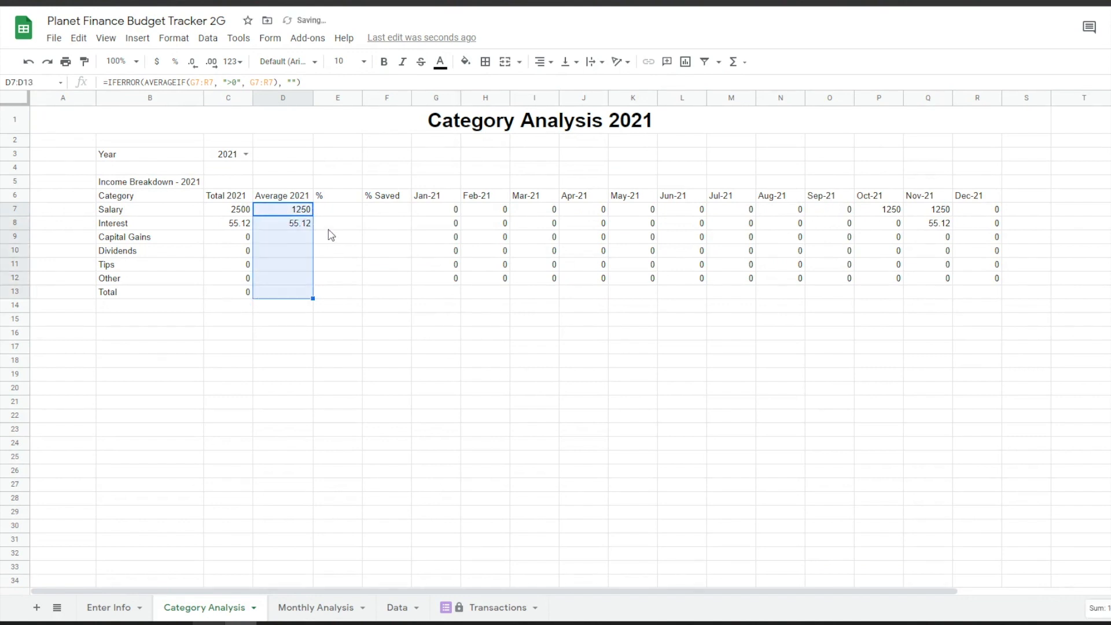
- Enter =IFERROR(C7/$C$13,"") in E7 to calculate the first category's share of total income
double_click(342, 209)
type("=IFERROR(C7/$C$13,\"\")")
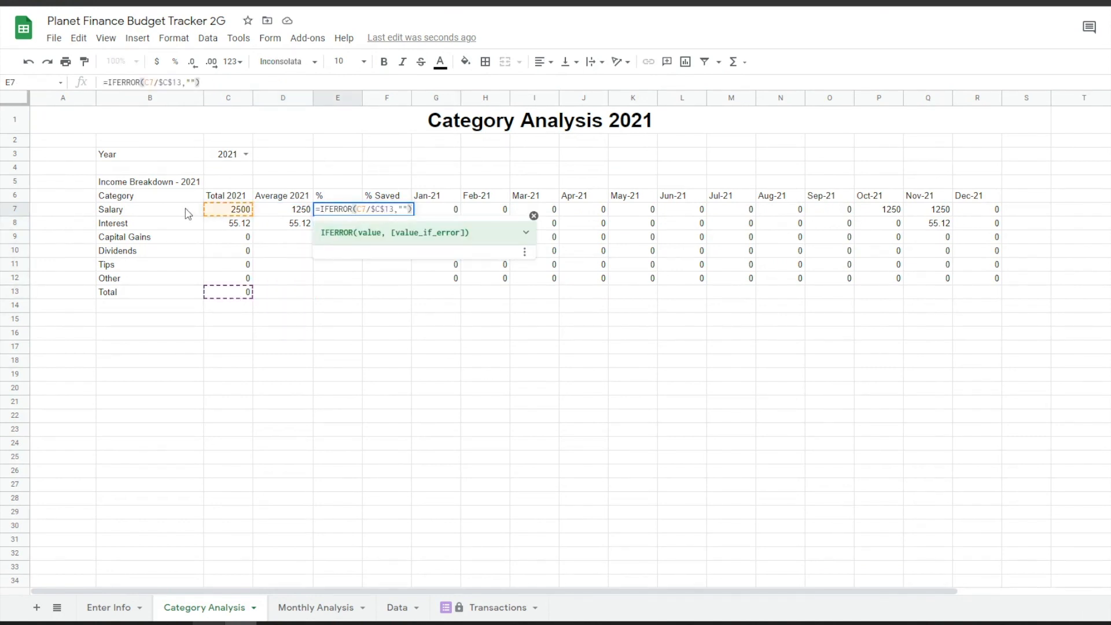
key("Return")
left_click(353, 212)
left_click(385, 211)
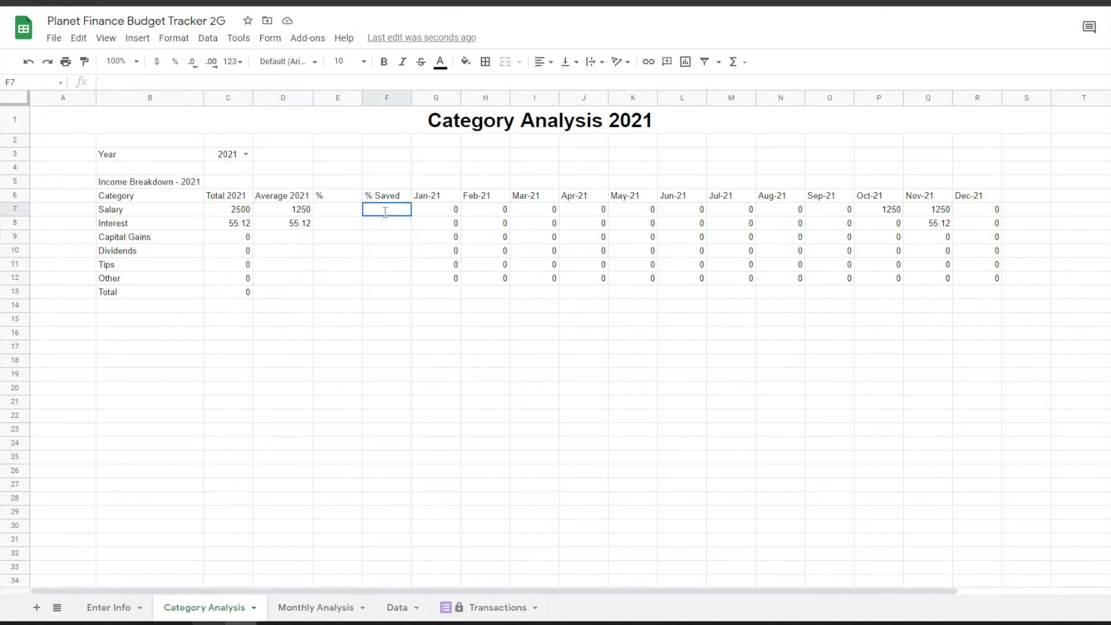
- Enter =IFERROR((C7-$C$35)/C7,"-") in F7 for % Saved and fill it down the income categories
double_click(394, 210)
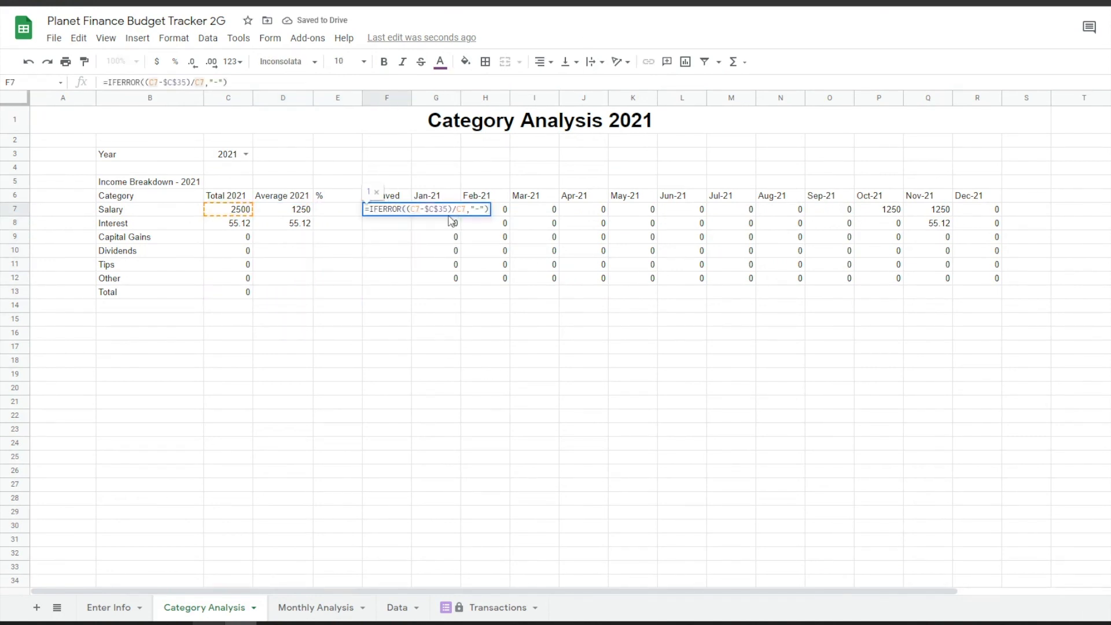
scroll(428, 330, "down", 2)
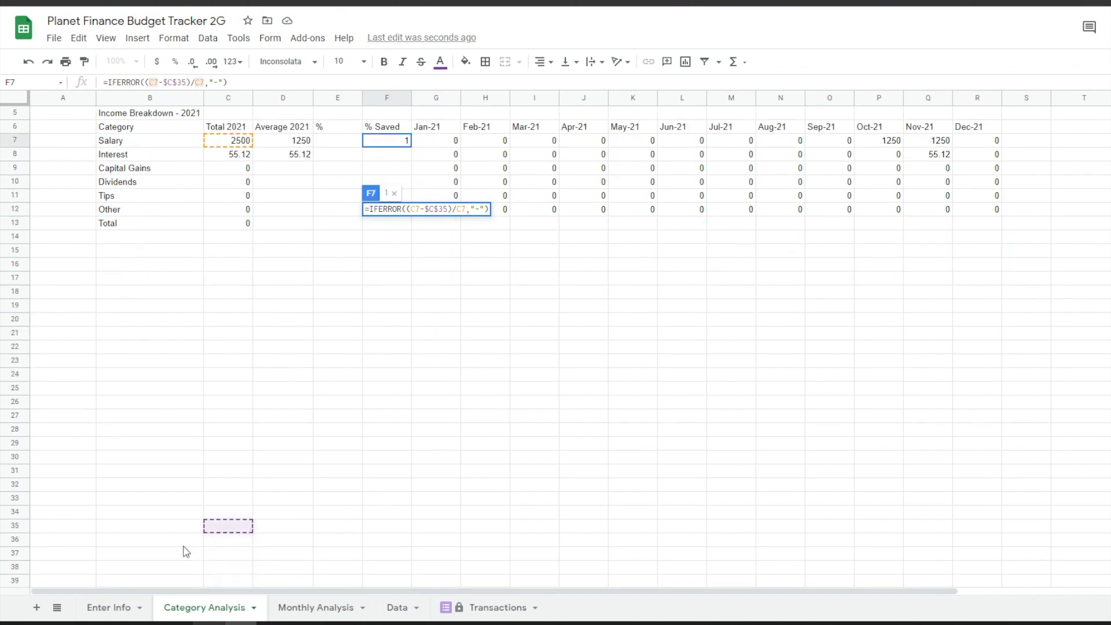
scroll(280, 384, "up", 2)
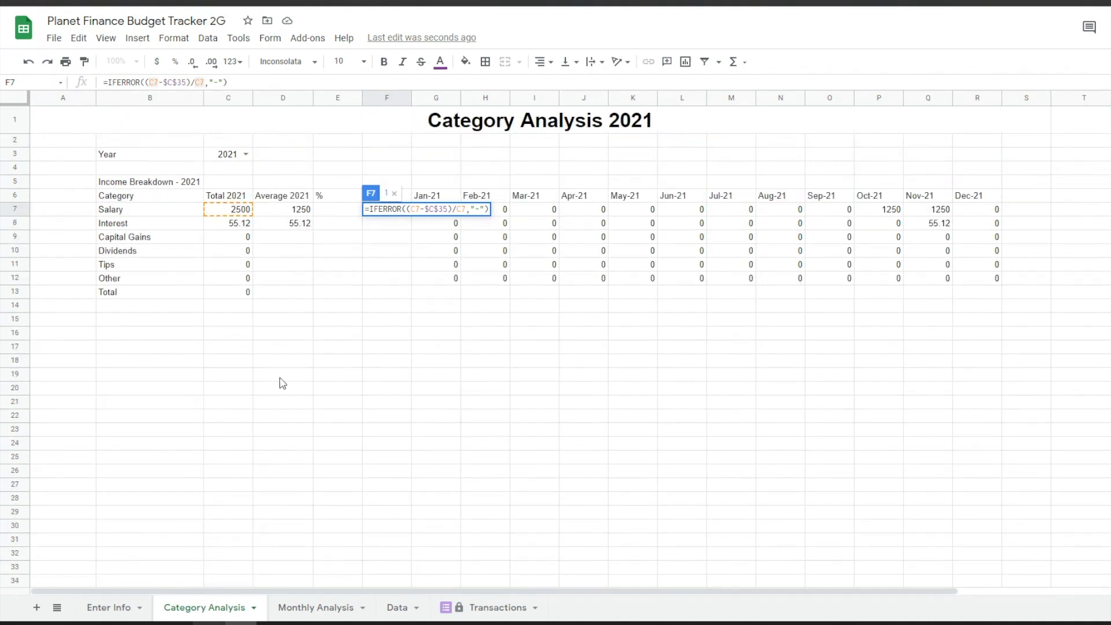
key("Return")
left_click(381, 214)
left_click_drag(411, 216, 409, 280)
- Total the monthly income in row 13, starting with =SUM(G7:G12) in G13
left_click(432, 293)
type("=SUM(G7:G12)")
key("Return")
left_click(440, 292)
- Merge the Income Breakdown title row across B5:R5
left_click(142, 177)
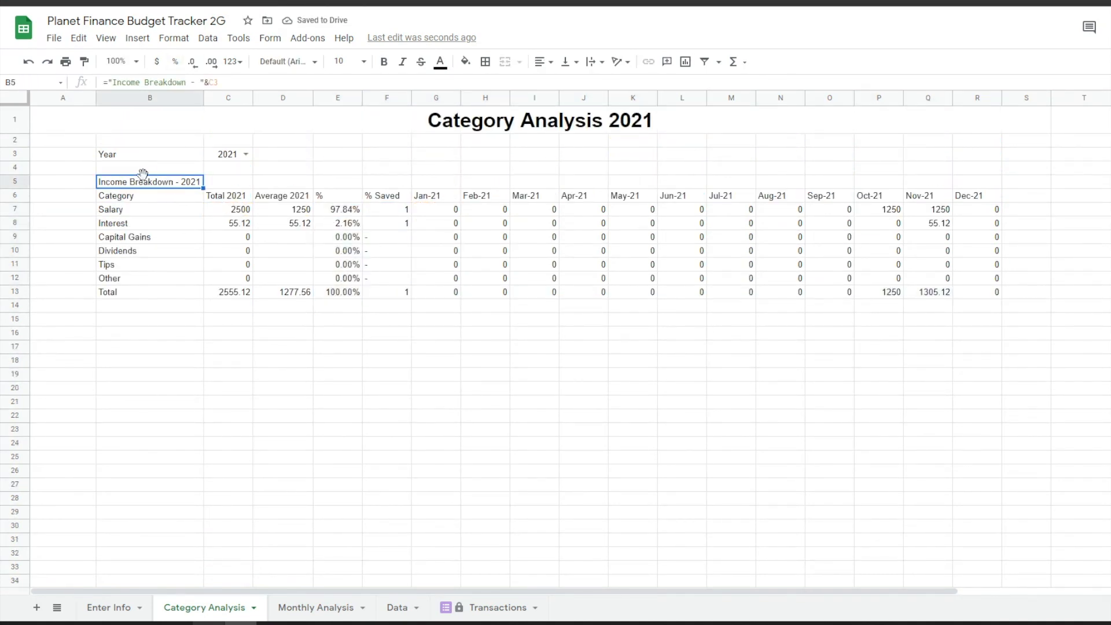
left_click_drag(128, 183, 991, 185)
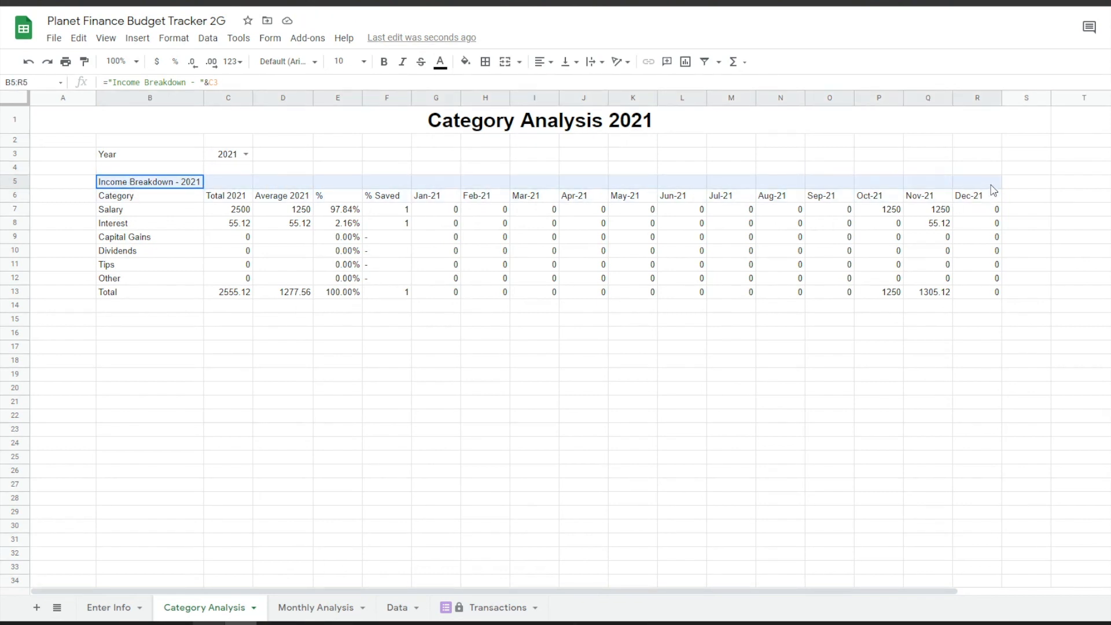
left_click(505, 61)
- Enter the title formula ="Expenses Breakdown - "&C3 in B15 and merge it across B15:R15
left_click(129, 323)
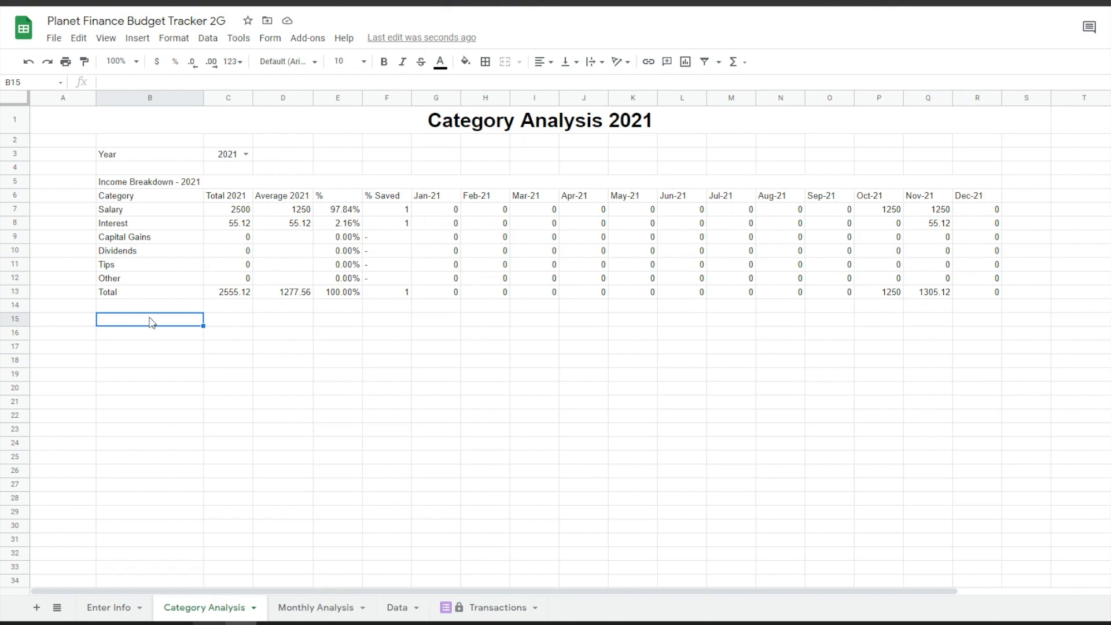
type("=\"Expenses Breakdown - \"&C3")
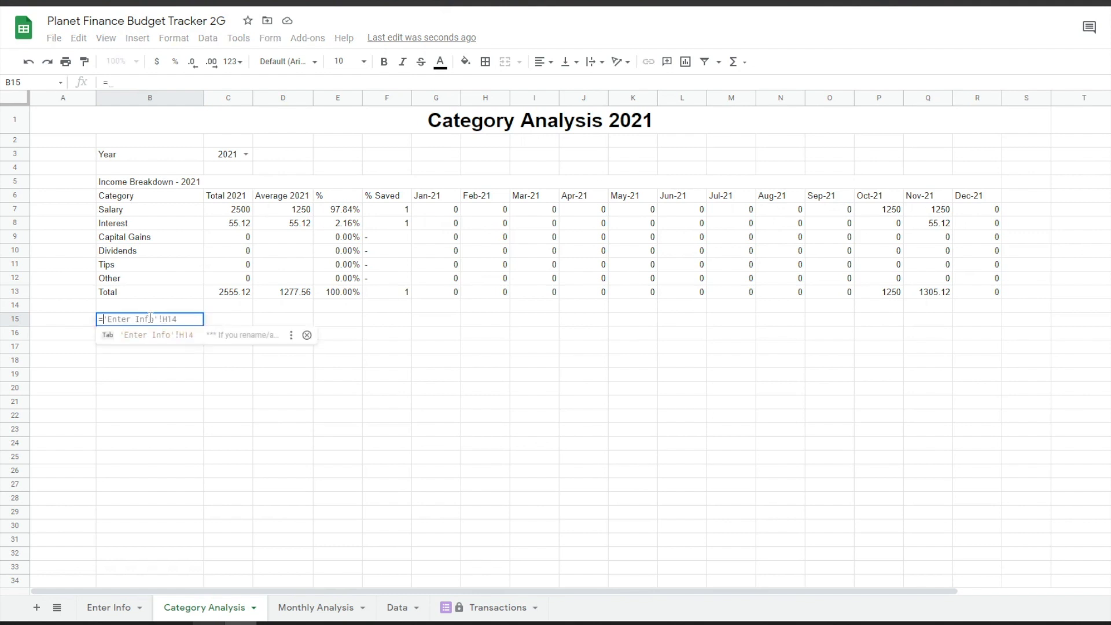
key("Return")
left_click_drag(149, 318, 979, 318)
left_click(505, 61)
- Copy the income table's header labels and its Transpose(QUERY) month header formula into row 16 for the expenses table
left_click_drag(149, 196, 387, 195)
key("ctrl+c")
left_click(149, 333)
key("ctrl+v")
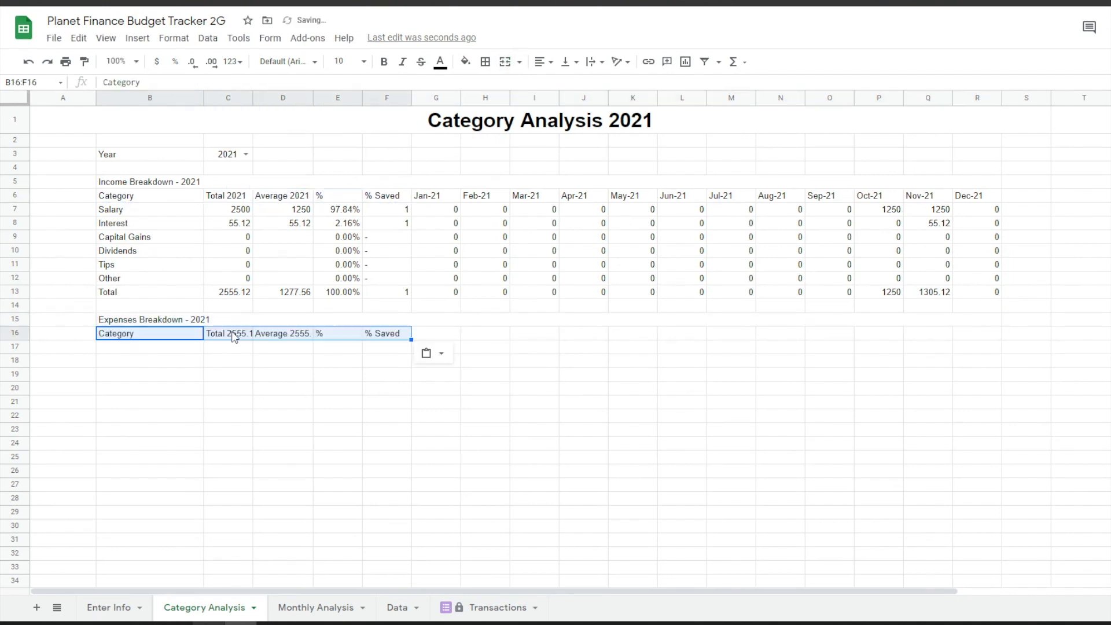
double_click(436, 334)
key("ctrl+v")
key("Return")
left_click(443, 334)
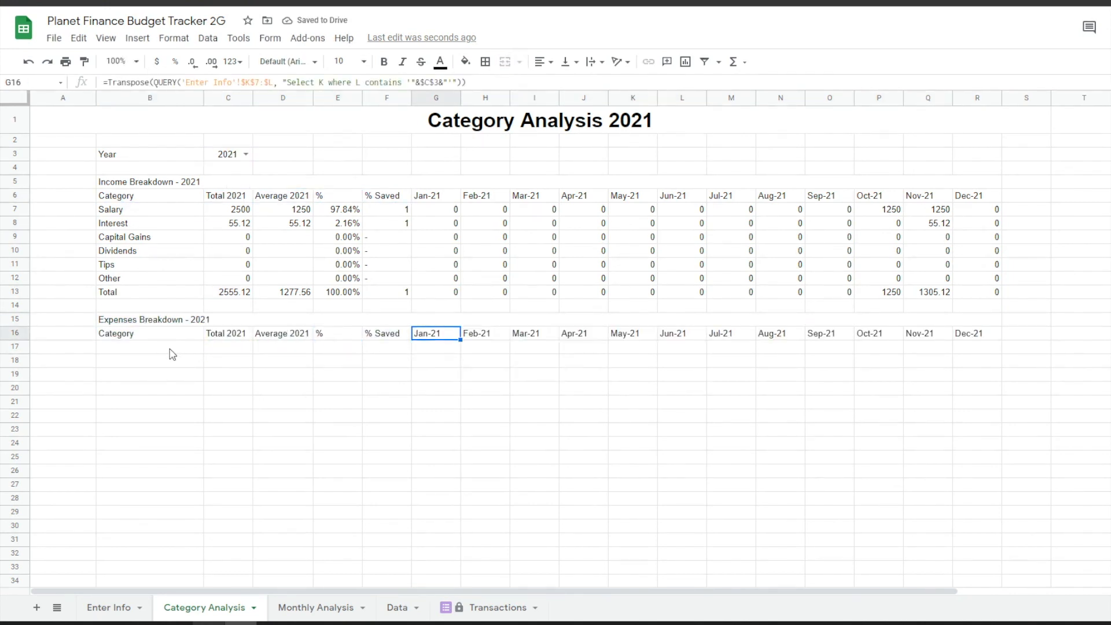
- Link B17 to the first expense category on the Enter Info sheet and fill down to list all expense categories
left_click(168, 347)
type("=")
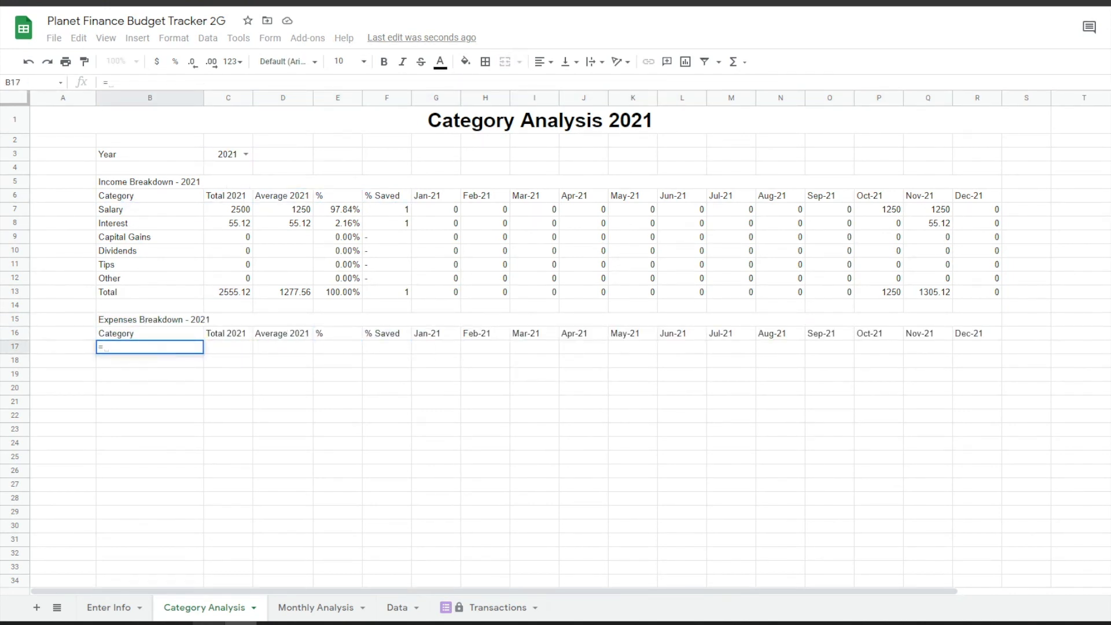
left_click(113, 607)
left_click(388, 210)
key("Return")
left_click(149, 348)
left_click_drag(204, 354, 191, 422)
left_click(151, 419)
key("Delete")
scroll(151, 419, "up", 3)
- Enter =SUMIFS(Data!$E$2:$E,Data!$F$2:$F,$B17,Data!$N$2:$N,G$16) in G17 and fill it across the months and expense categories through R34
left_click(435, 310)
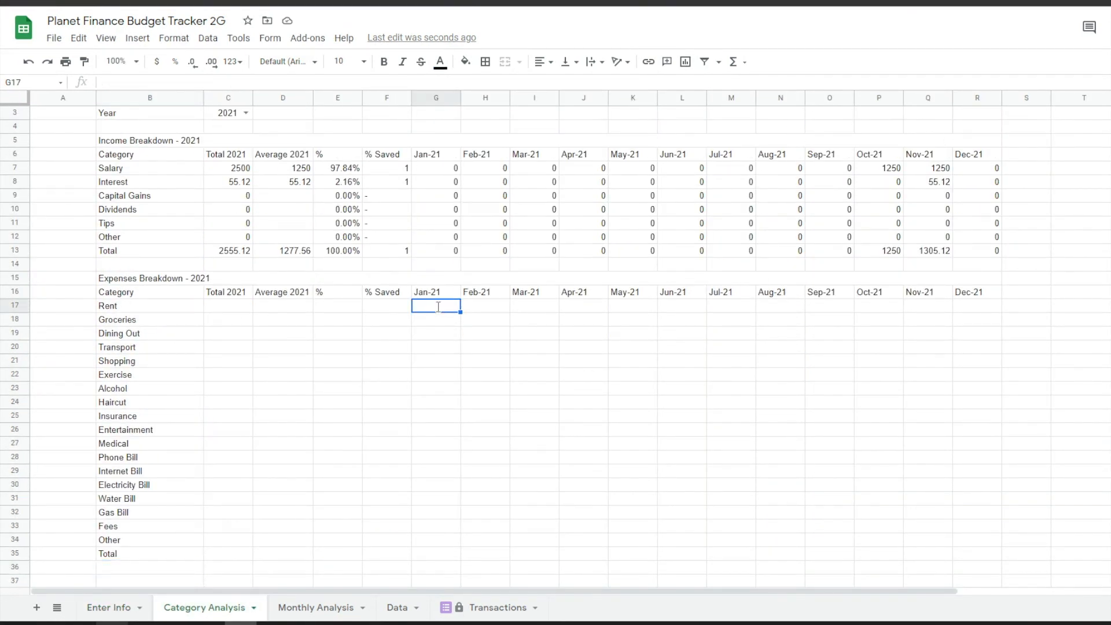
double_click(438, 307)
key("ctrl+v")
left_click(461, 304)
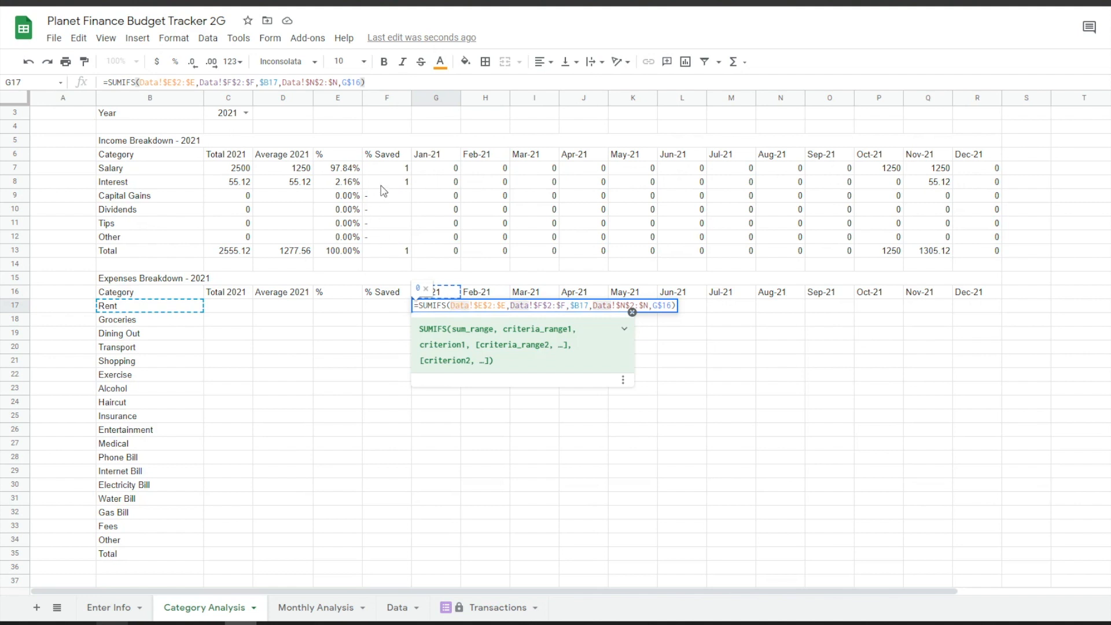
left_click(481, 306)
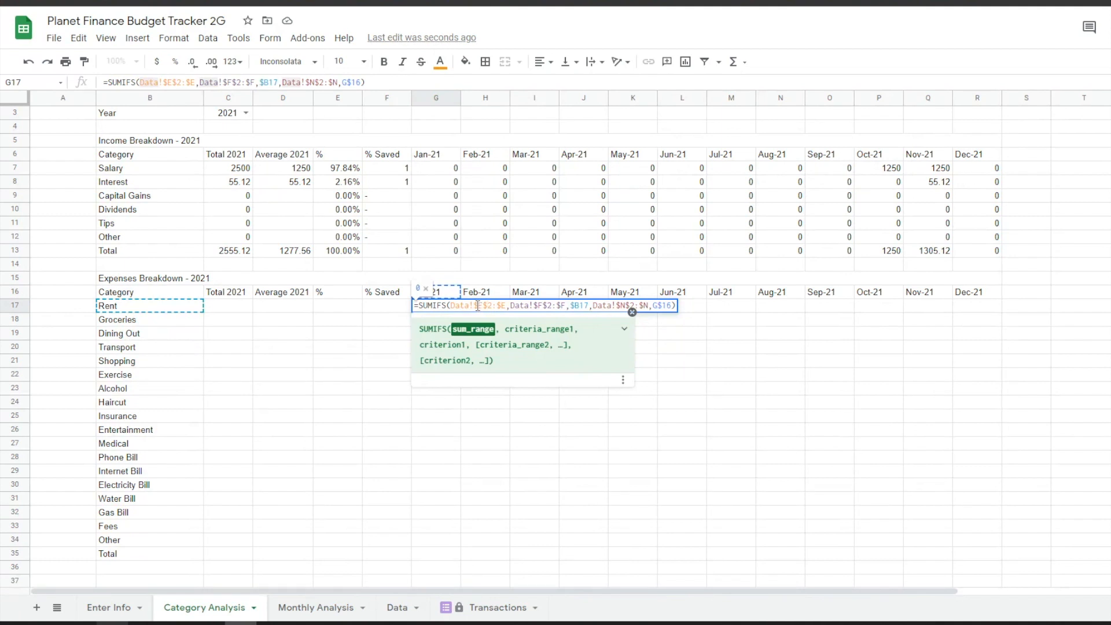
key("Return")
left_click_drag(461, 312, 1003, 539)
- Fill the Total 2021 and Average 2021 formulas down the expenses table from row 17 through row 35
left_click(228, 306)
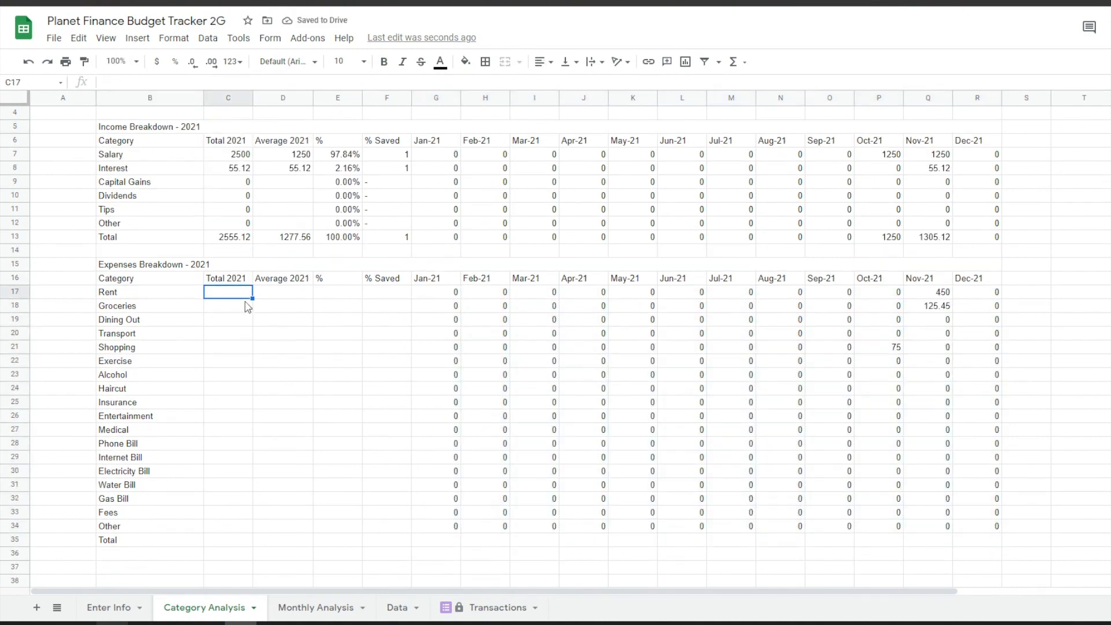
left_click_drag(253, 297, 253, 531)
left_click_drag(312, 299, 290, 539)
left_click_drag(252, 533, 253, 544)
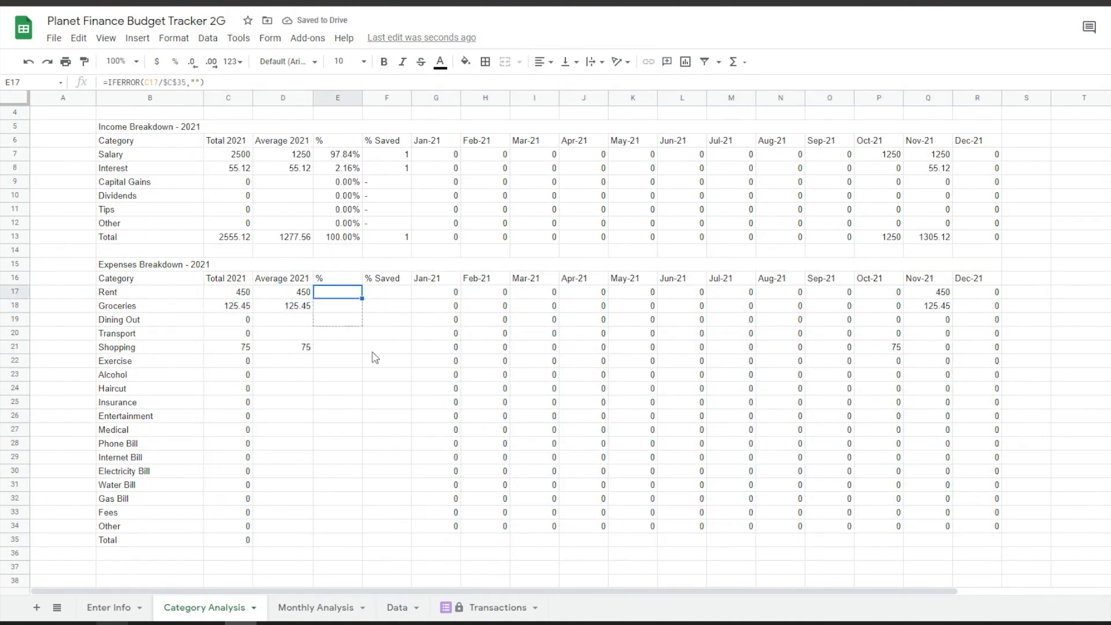
- Fill the expenses % column with =IFERROR(C17/$C$35,"") and the % Saved column with =IFERROR(C17/$C$13,"-"), starting in row 17
left_click_drag(362, 298, 362, 531)
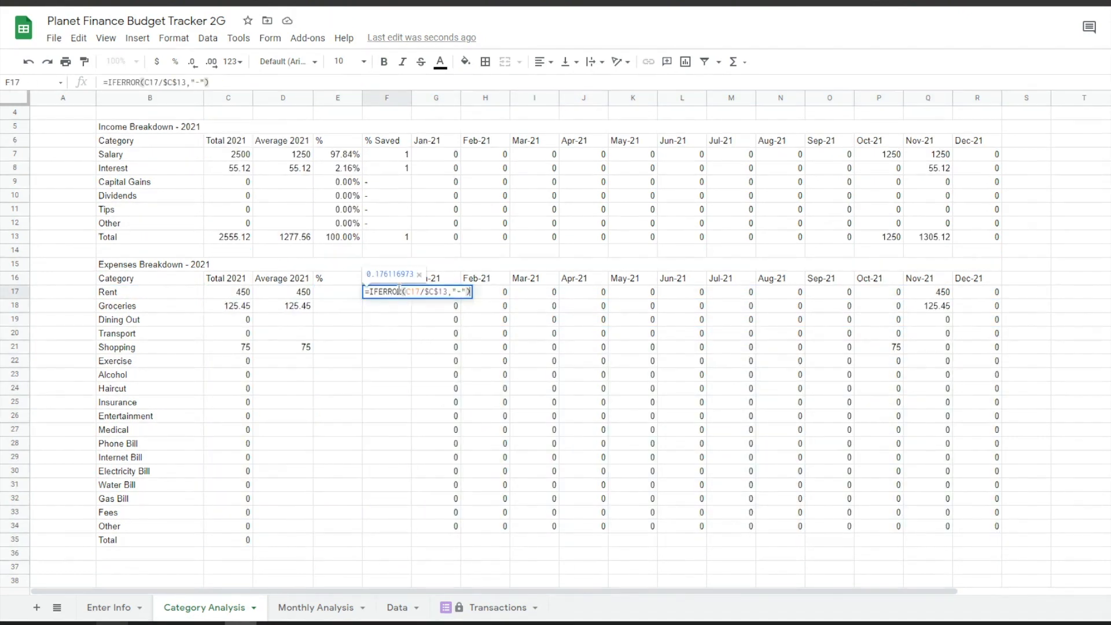
key("Return")
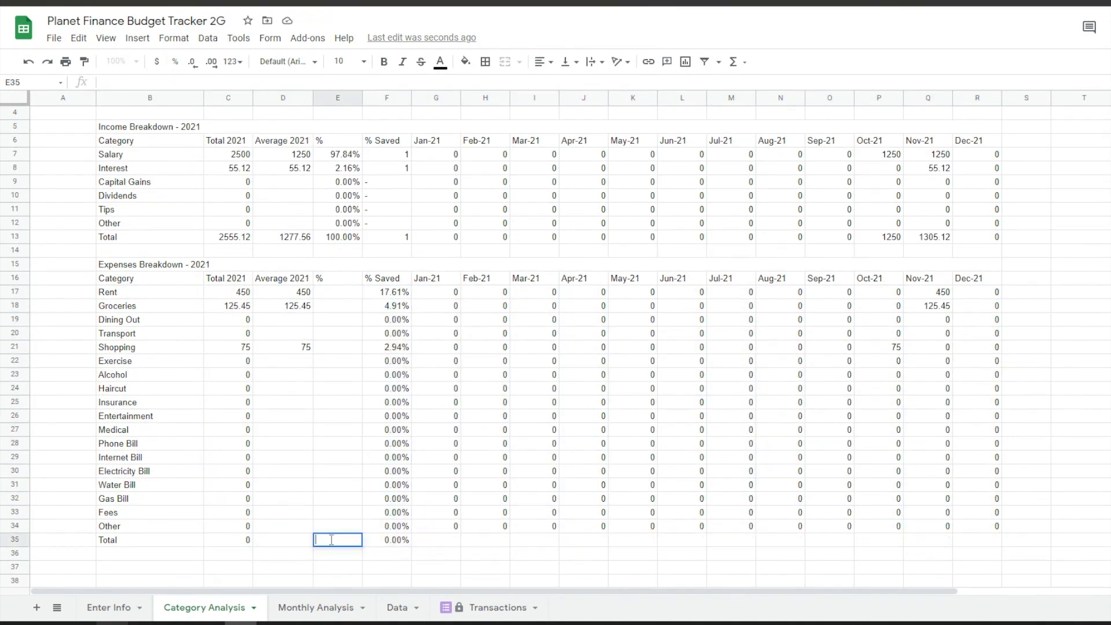
left_click(434, 539)
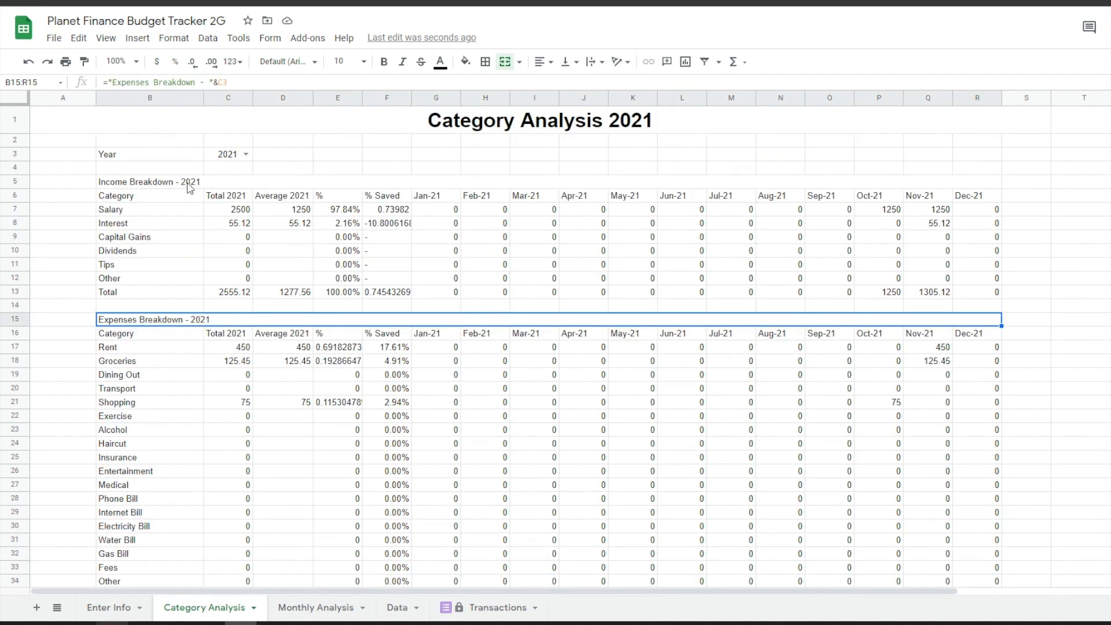
- Enter the title formula ="Savings Breakdown - "&C3 in B37 below the expenses table
left_click(153, 184)
left_click(132, 323)
scroll(324, 323, "down", 5)
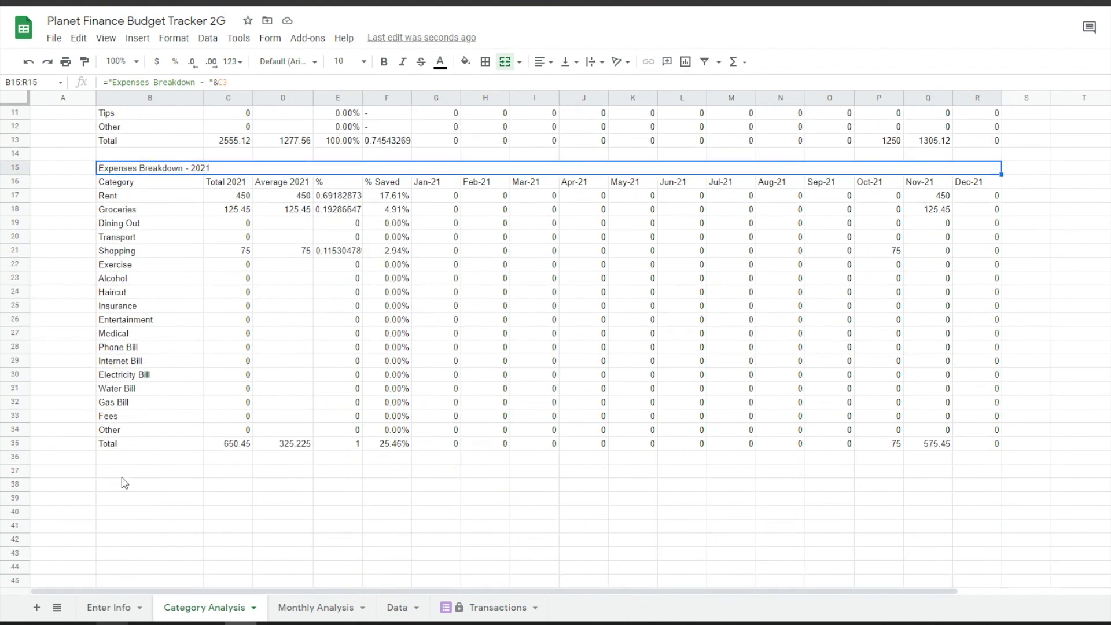
left_click(124, 473)
type("=\"Savings Breakdown - \"&C3")
key("Return")
scroll(268, 437, "down", 1)
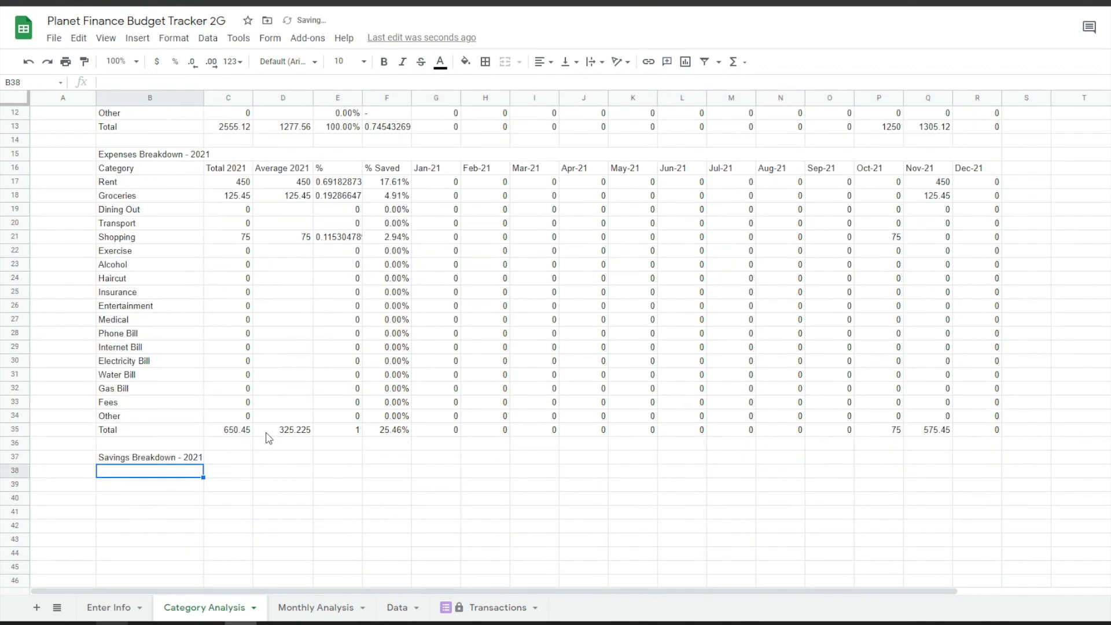
- Copy the expenses header labels and month headers into row 38, with "-" as the heading in E38
left_click_drag(150, 168, 386, 168)
key("ctrl+c")
left_click(149, 471)
key("ctrl+v")
double_click(243, 470)
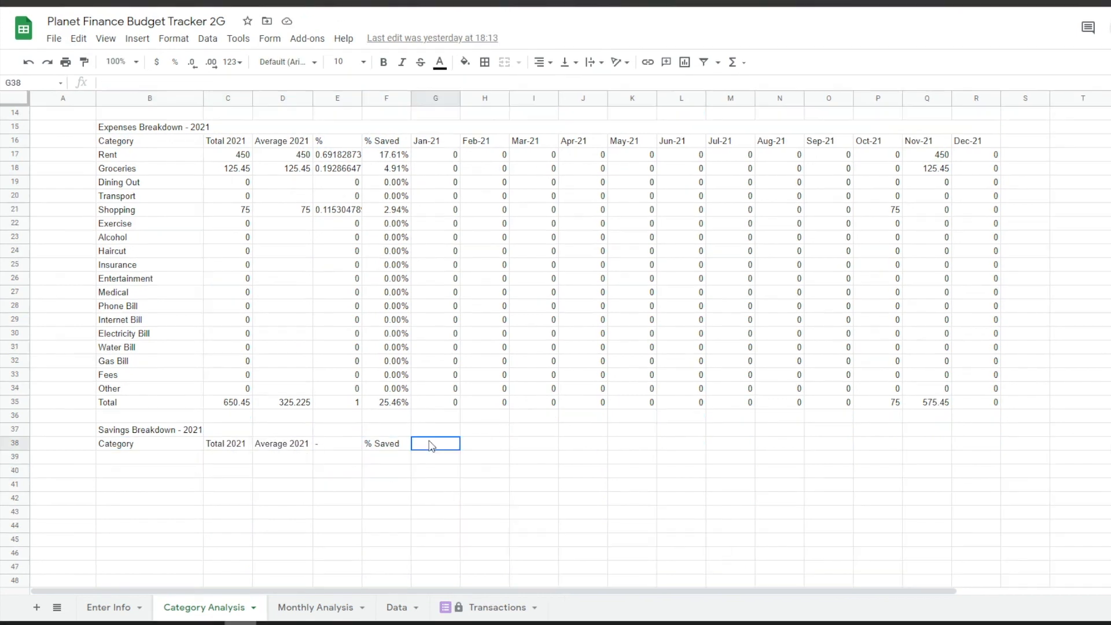
key("ctrl+v")
- Calculate monthly savings in G39 as total income G13 minus total expenses G35, and fill the formula across to R39
left_click(437, 459)
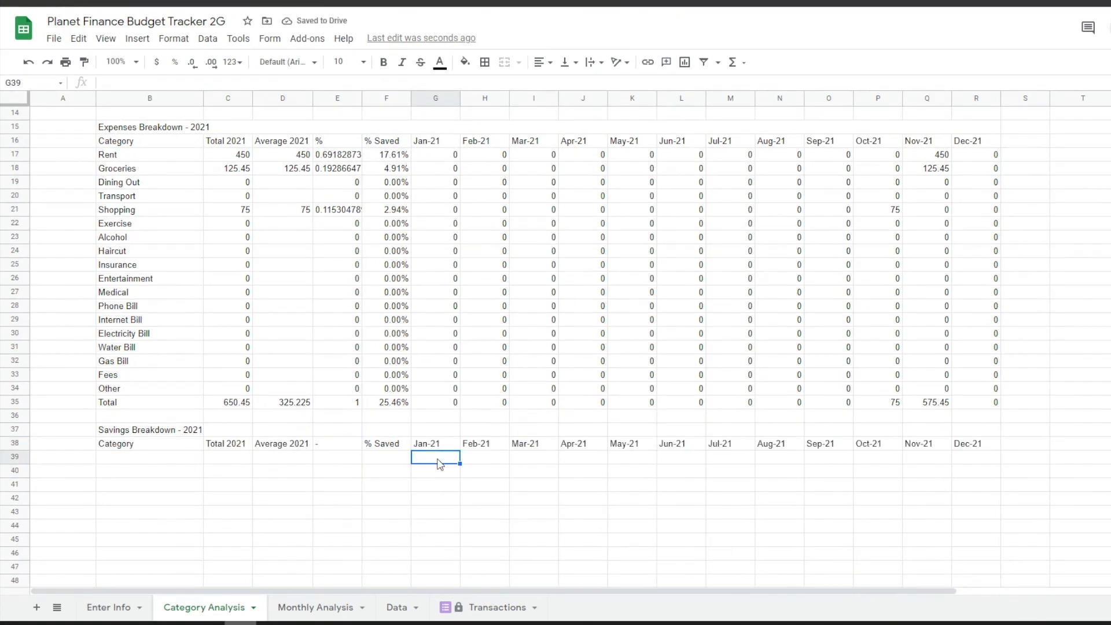
type("=")
scroll(466, 501, "up", 2)
scroll(466, 502, "down", 1)
left_click(441, 131)
type("-")
left_click(440, 430)
key("Return")
left_click(445, 486)
left_click_drag(460, 492, 977, 487)
left_click(881, 487)
- Label B39 as Total and sum the monthly savings G39:R39 in C39
left_click(163, 487)
type("Total")
key("Tab")
type("=SUM(")
left_click_drag(435, 485, 967, 486)
key("Return")
- Enter =IFERROR(AVERAGEIF(G39:R39, ">0", G39:R39), "") in D39 for average savings and put "-" in E39
left_click(267, 488)
type("=IFERROR(AVERAGEIF(G39:R39, \">0\", G39:R39), \"\")")
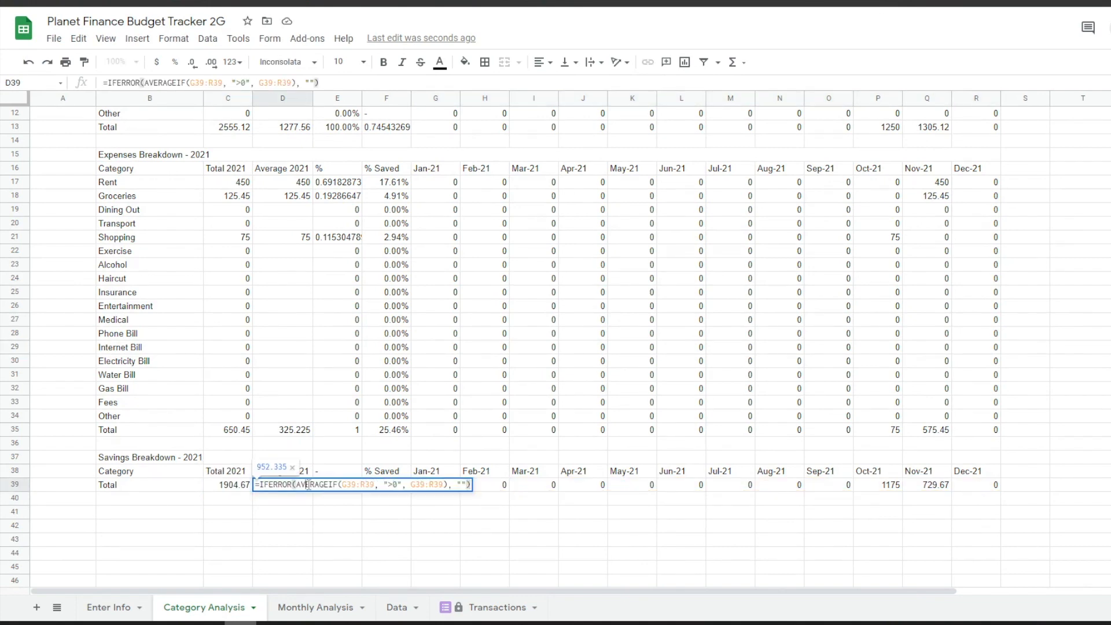
key("Return")
left_click(300, 485)
left_click(336, 486)
type("-")
key("Tab")
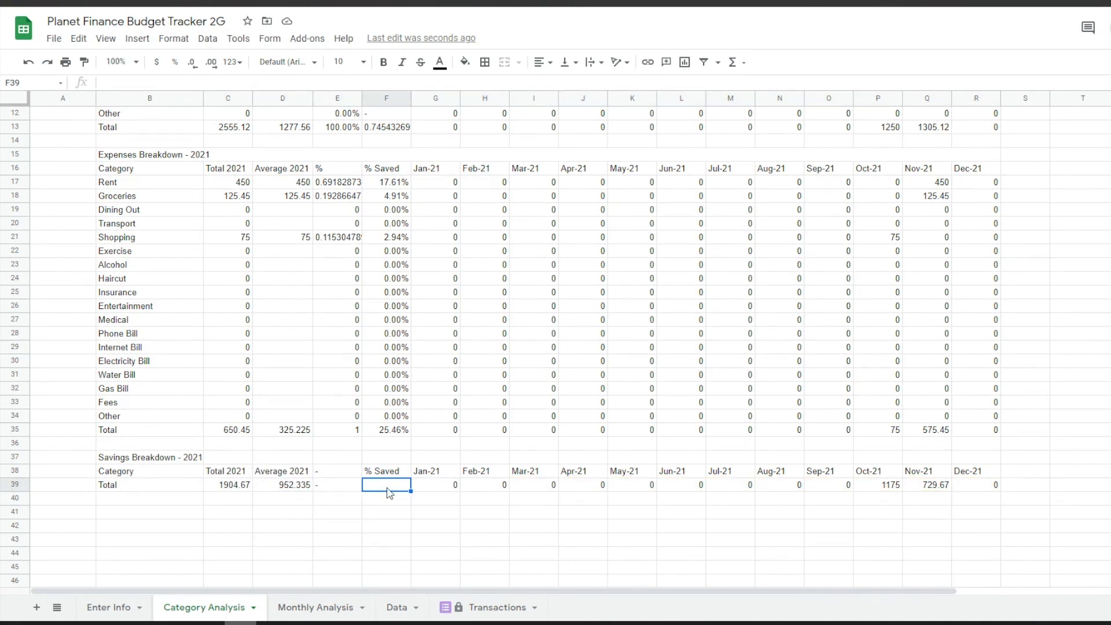
- Enter =IFERROR(C39/C13,"-") in F39 for the overall % Saved and format it as a percentage
type("=IFERROR(C39/C13,\"-\")")
key("Return")
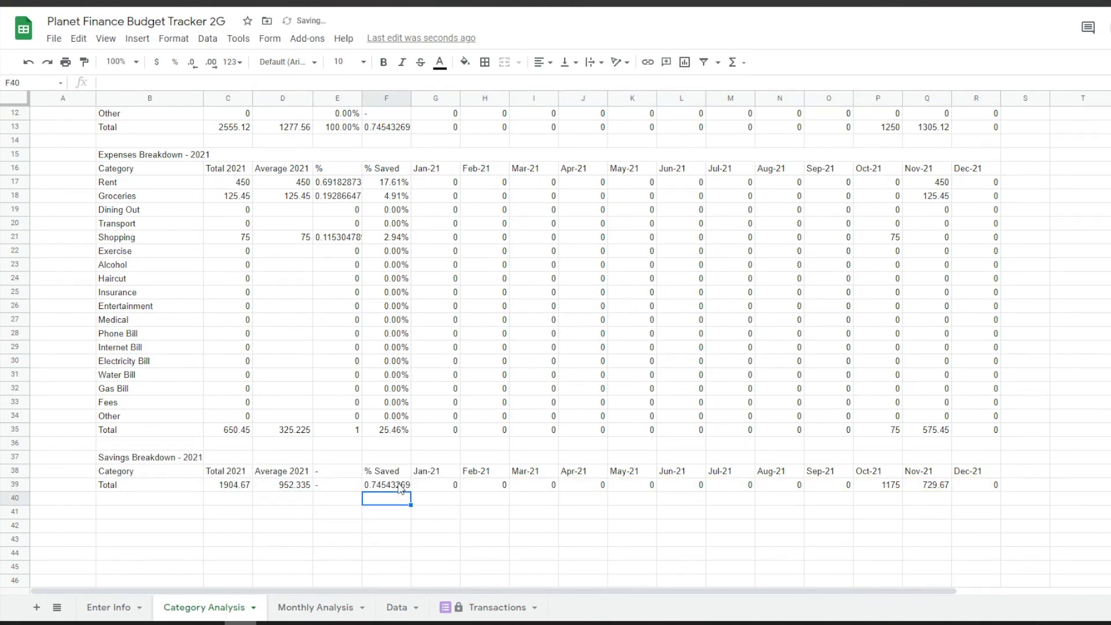
left_click(386, 485)
left_click(175, 62)
scroll(368, 371, "up", 5)
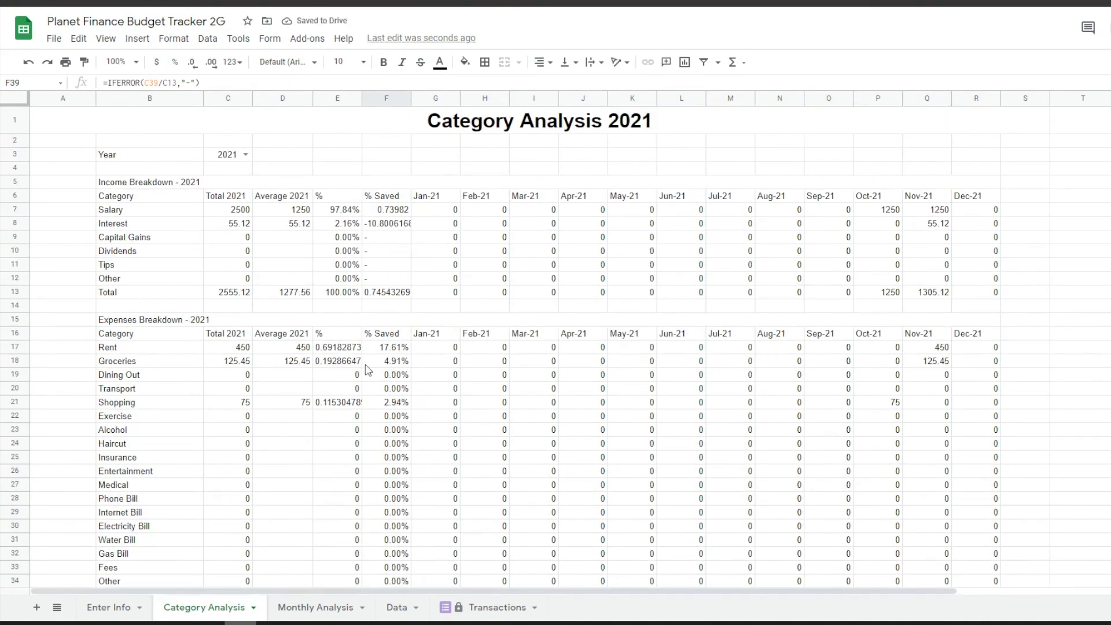
scroll(432, 456, "down", 3)
key("ctrl+Home")
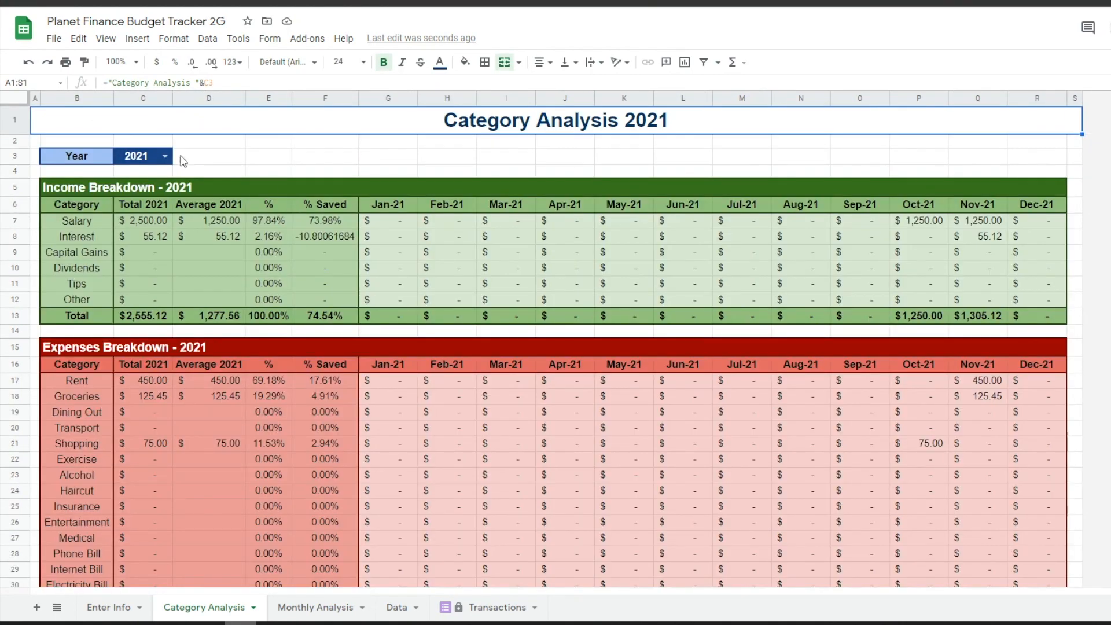
- Test the Year selector by switching the Category Analysis sheet to 2020 and back to 2021
left_click(165, 156)
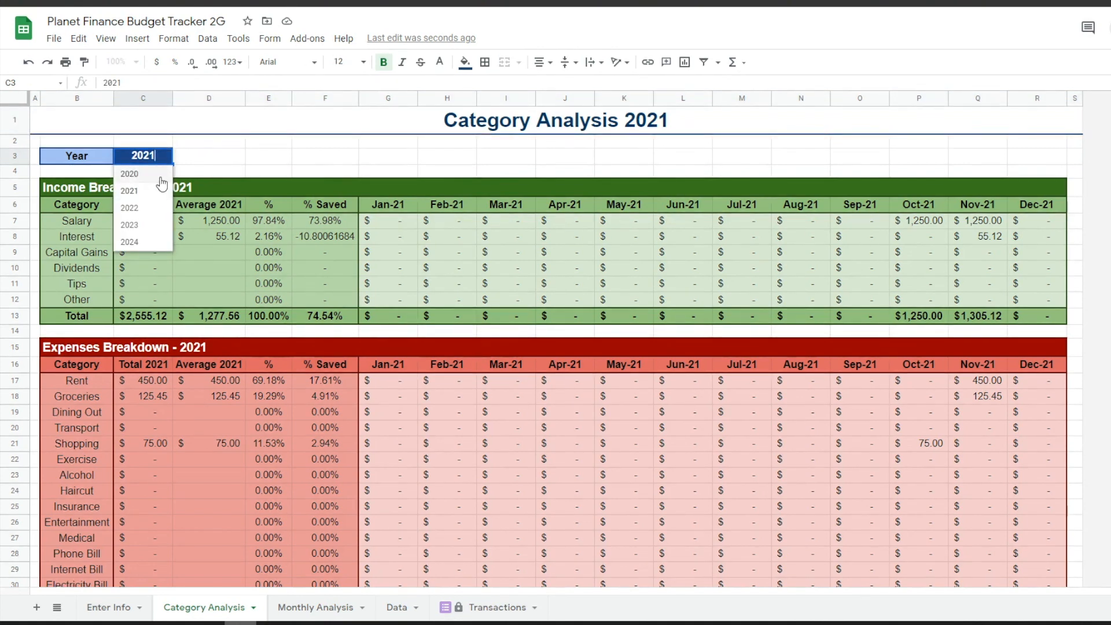
left_click(159, 176)
scroll(554, 336, "down", 3)
scroll(554, 336, "up", 3)
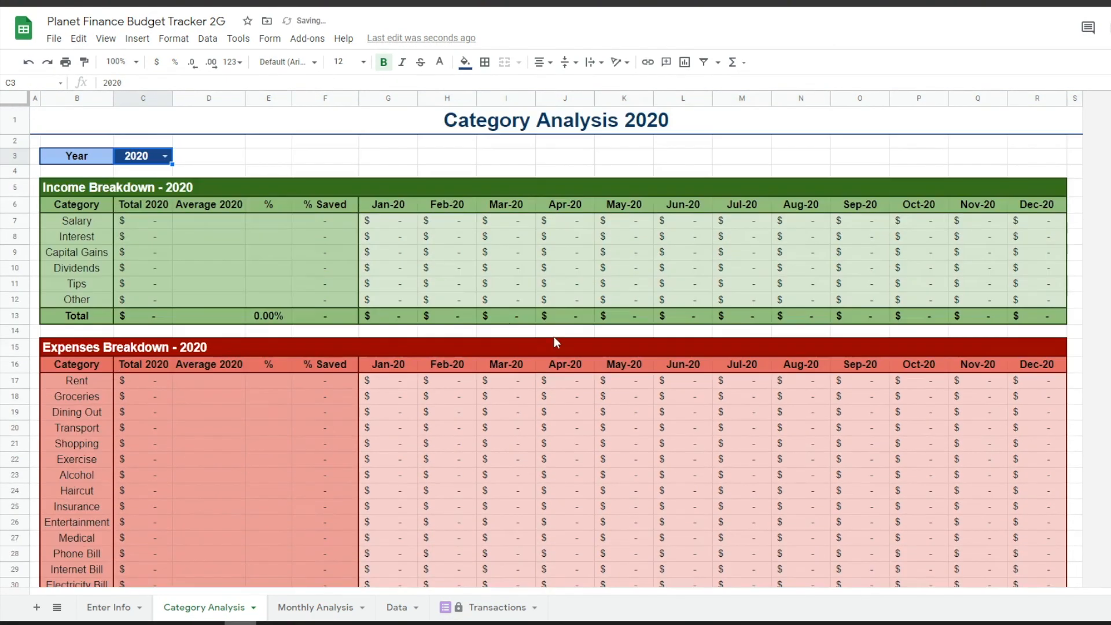
left_click(164, 157)
left_click(150, 191)
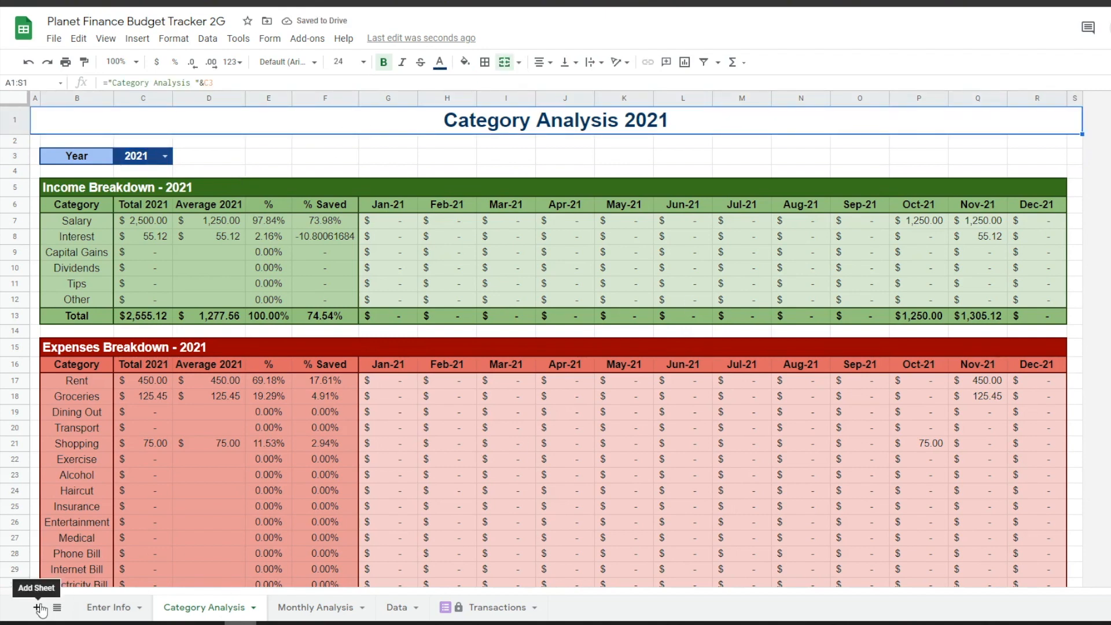
- Add a new sheet and name it Dashboard
left_click(36, 608)
double_click(289, 607)
type("D")
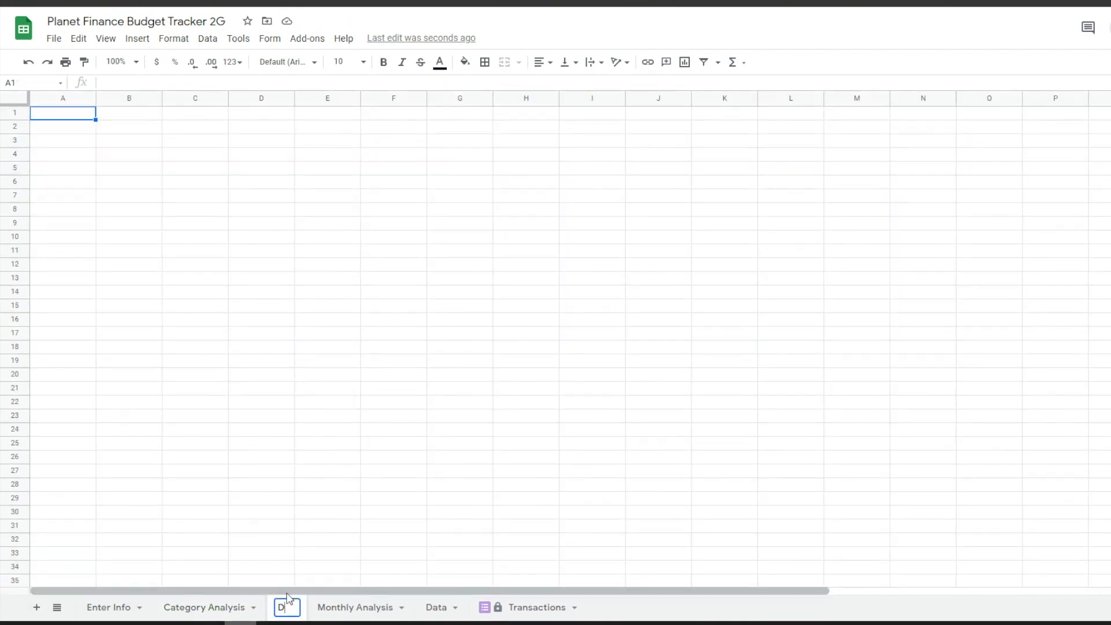
type("ashboard")
key("Return")
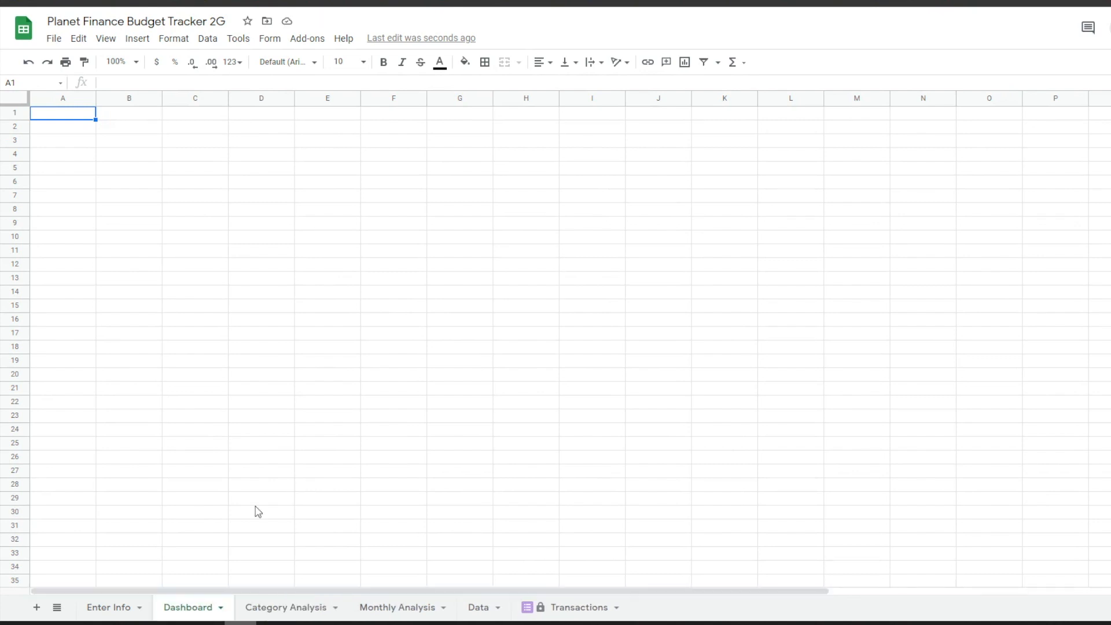
- Enter Budget Tracker 2G as the Dashboard title in row 1
left_click(86, 119)
type("Budget Tracker 2G")
key("Return")
- Enter headers in B5:H5: Months, Total Income, Total Expenses, Net Savings, % of Income Saved, Ending Balance, Balance % Growth
left_click(81, 114)
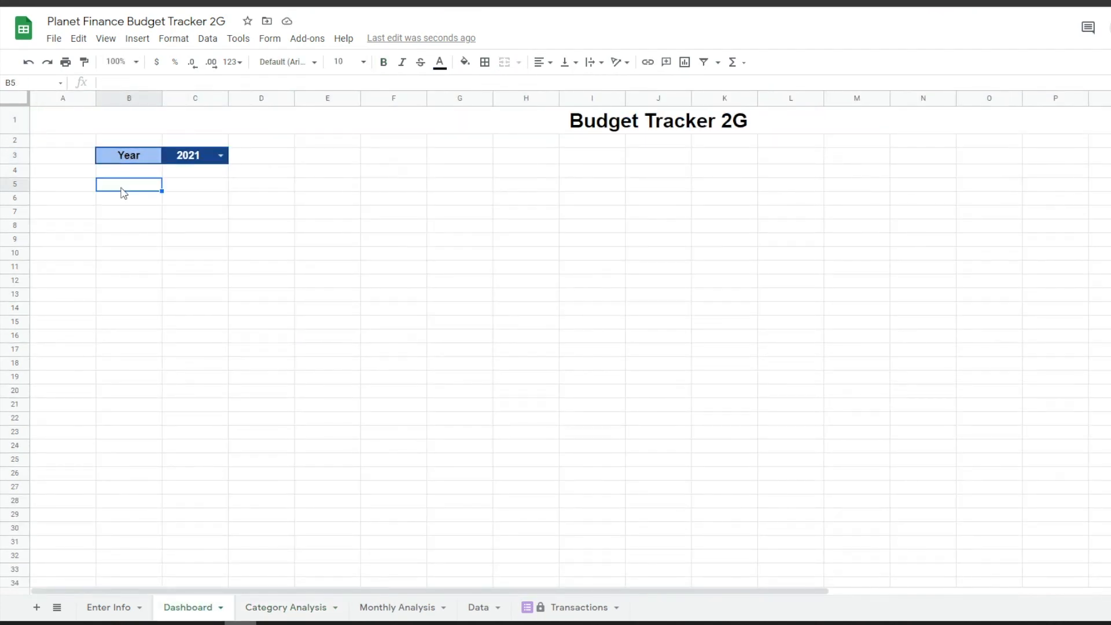
type("Months\tTotal Income\tTotal Expenses\tNet Savings\t% of Income Saved\tEnding Balance\tBalance % Growth")
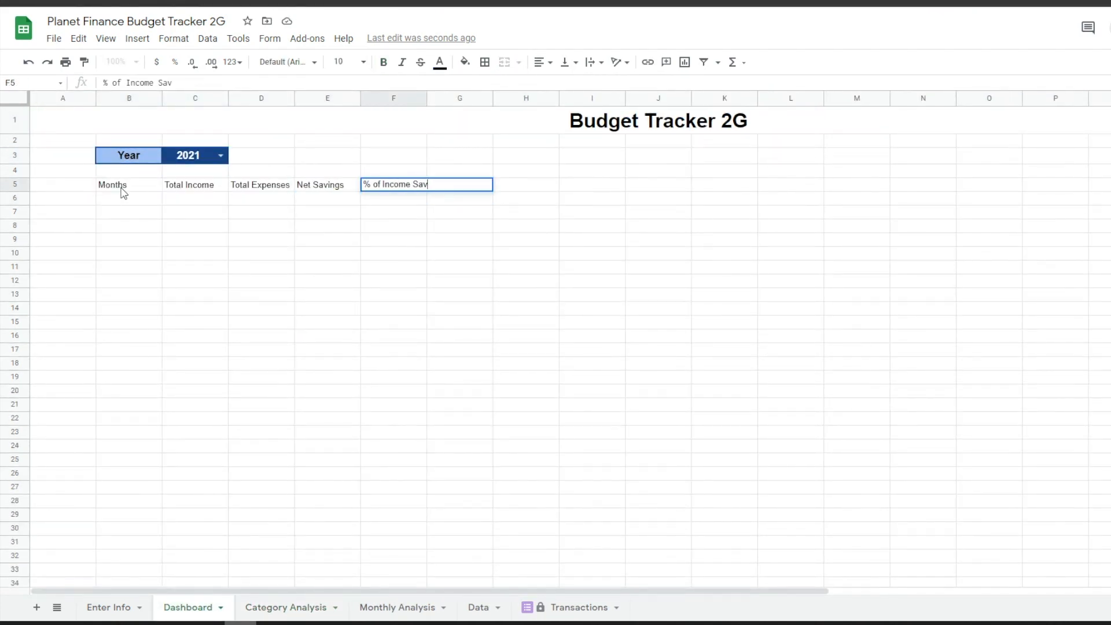
key("Return")
- List the selected year's months from B6 with =QUERY('Enter Info'!$K$7:$L, "Select K where L contains '"&$C$3&"'")
key("ctrl+v")
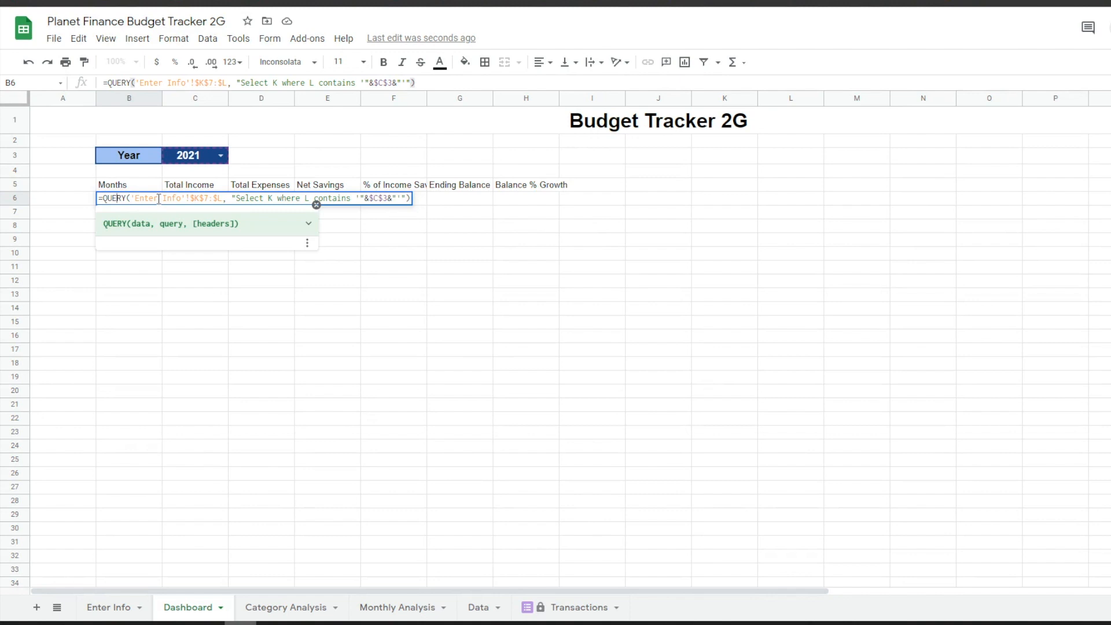
key("Return")
left_click(144, 204)
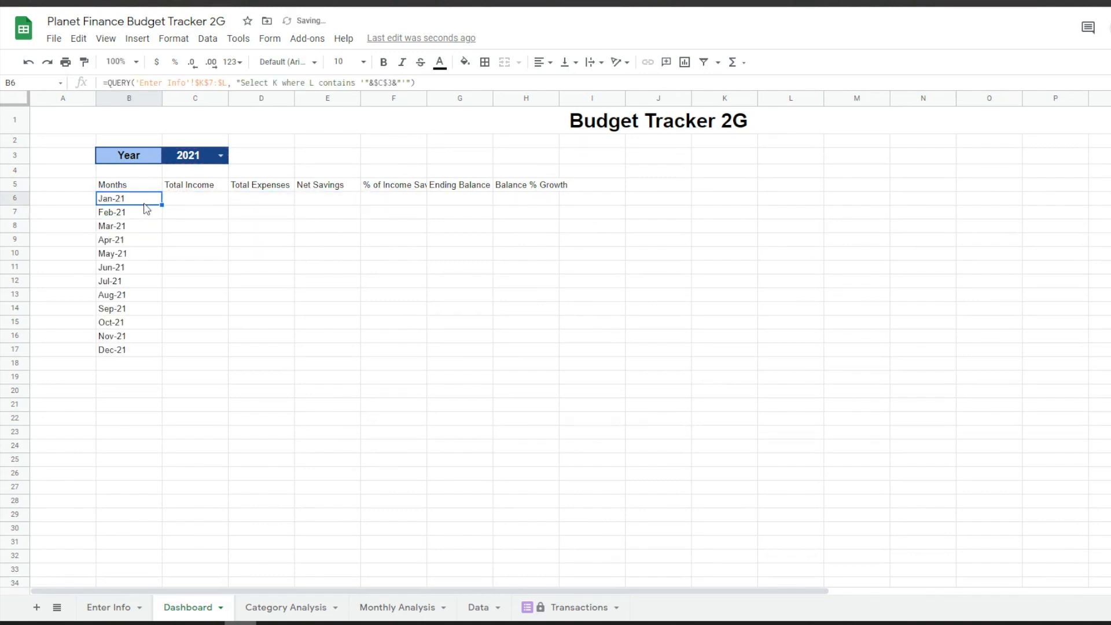
- Label B18 as Total and B19 as Average below the months
left_click(125, 364)
type("Total")
key("Return")
type("Average")
key("Return")
- Enter =IF(ISBLANK(B6),"",SUMIF(Data!$N$2:$N,B6,Data!$J$2:$J)) in C6 for monthly income and fill it down to C17
left_click(194, 199)
key("ctrl+v")
left_click(244, 198)
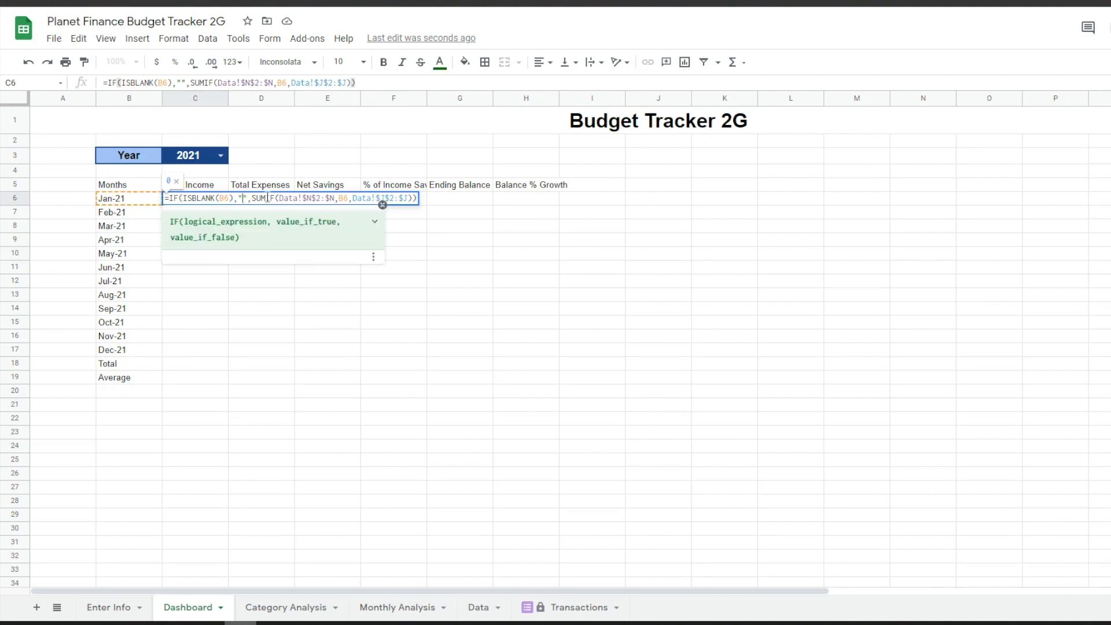
left_click(263, 198)
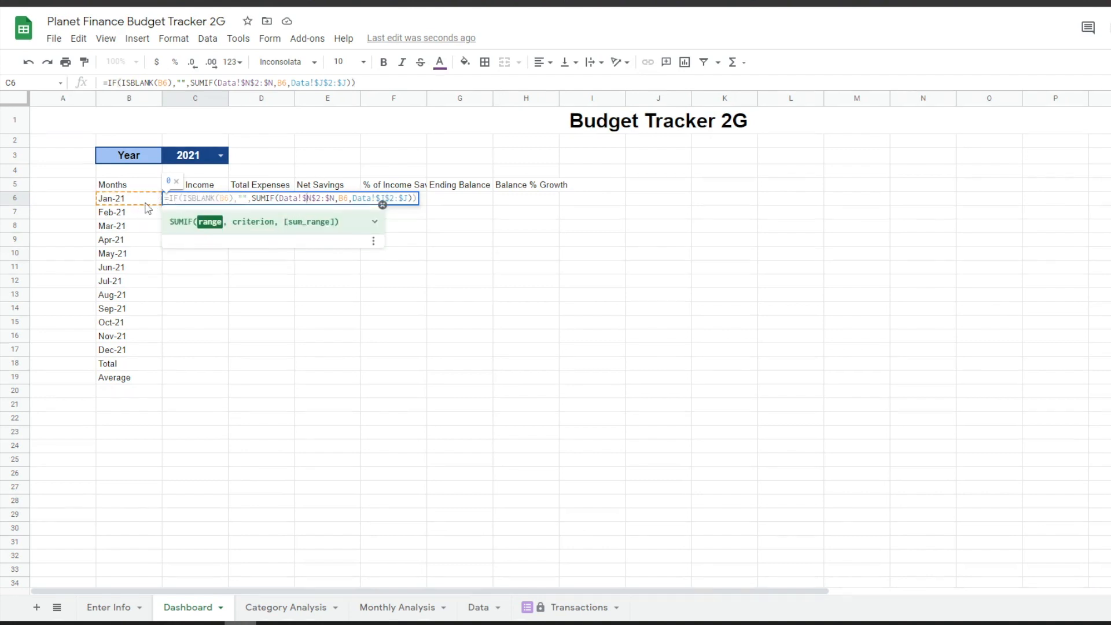
key("Escape")
left_click_drag(229, 206, 234, 353)
- Enter the monthly total expenses formula in D6 and fill it down to D17
left_click(270, 209)
double_click(260, 200)
key("ctrl+v")
key("Return")
left_click(258, 200)
left_click_drag(293, 205, 292, 351)
- Calculate net savings in E6 with =C6-D6 and fill the formula down to E17
left_click(345, 201)
type("=C6-D6")
key("Return")
left_click(345, 200)
left_click_drag(360, 206, 359, 351)
- Enter the % of Income Saved formula in F6, fill it down to F17 and format the cells as percentages
double_click(393, 200)
key("ctrl+v")
key("Return")
left_click(405, 200)
left_click_drag(427, 205, 428, 355)
left_click(174, 62)
- Enter =IFERROR((array_constrain(FILTER(Data!$O:$O,Data!$N:$N=B6), 1,1))+C6-D6,"") in G6 for the ending balance and fill it down to G17
double_click(460, 199)
key("ctrl+v")
key("Return")
left_click(451, 199)
left_click_drag(492, 205, 483, 354)
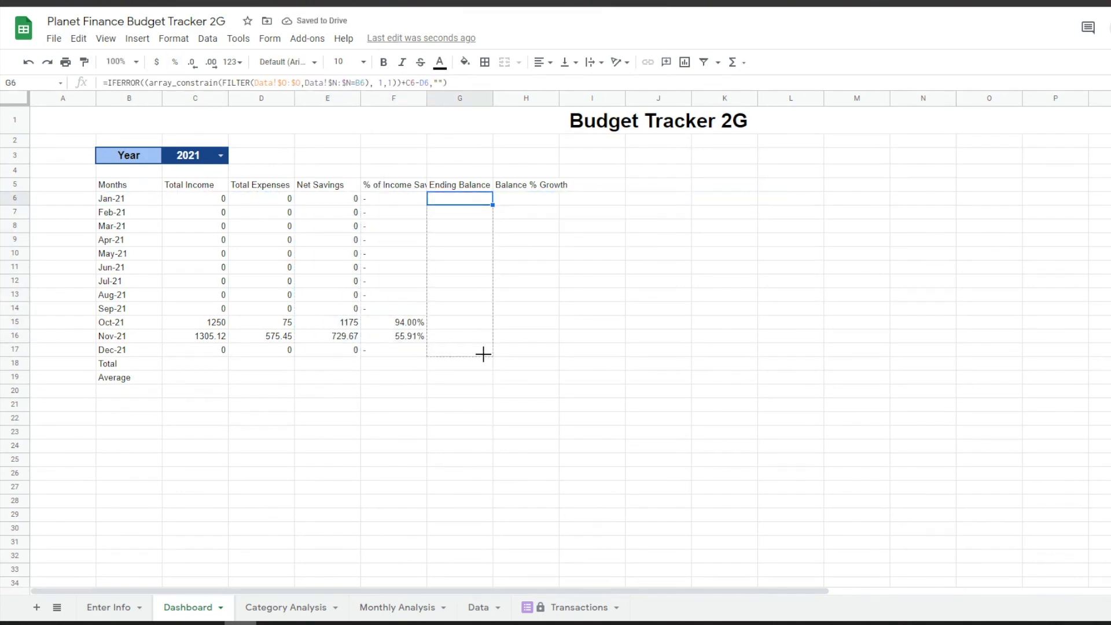
- Enter the Balance % Growth formula in H6, fill it down to H17 and format the cells as percentages
double_click(530, 200)
key("ctrl+v")
key("Return")
left_click(529, 200)
left_click_drag(560, 205, 559, 340)
left_click(547, 337)
left_click_drag(559, 343, 557, 351)
left_click_drag(527, 199, 541, 350)
left_click(175, 62)
- Total the monthly income in C18 with =SUM(C6:C17) and fill the formula across to E18
double_click(200, 364)
key("ctrl+v")
key("Return")
left_click(214, 363)
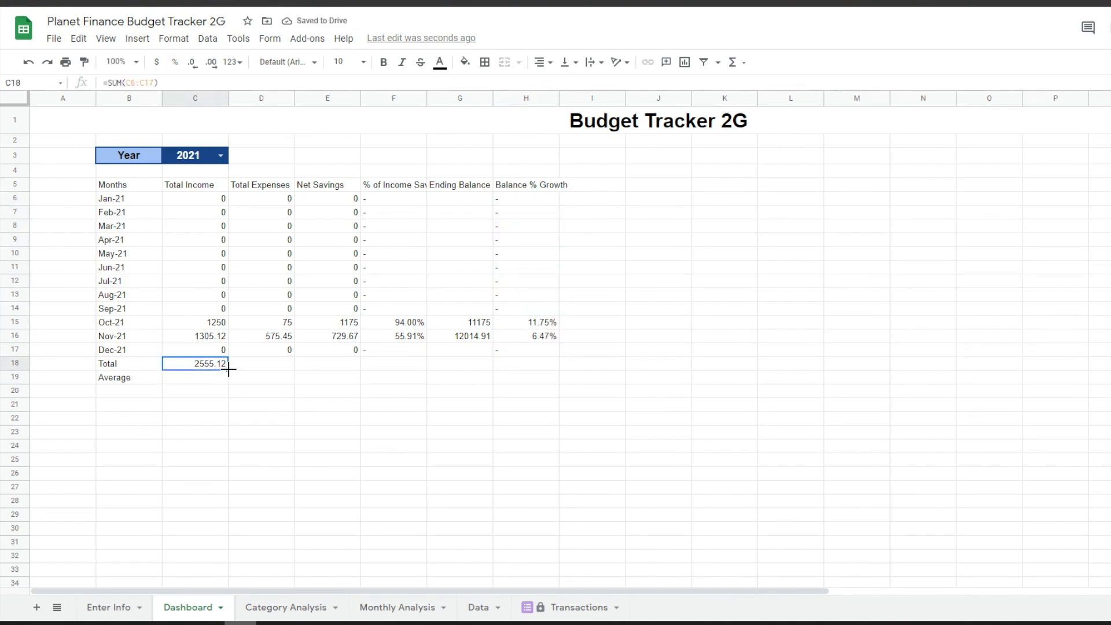
left_click_drag(229, 370, 328, 366)
- Calculate the overall % of income saved in F18 as a percentage and put "-" in G18 and H18
double_click(402, 365)
key("ctrl+v")
key("Return")
left_click(449, 367)
type("-")
left_click(175, 62)
- Enter the average formula for monthly income in C19 and fill it across to E19
left_click(217, 381)
double_click(218, 381)
key("ctrl+v")
key("Return")
left_click(217, 379)
left_click_drag(228, 383, 330, 379)
double_click(342, 378)
key("Return")
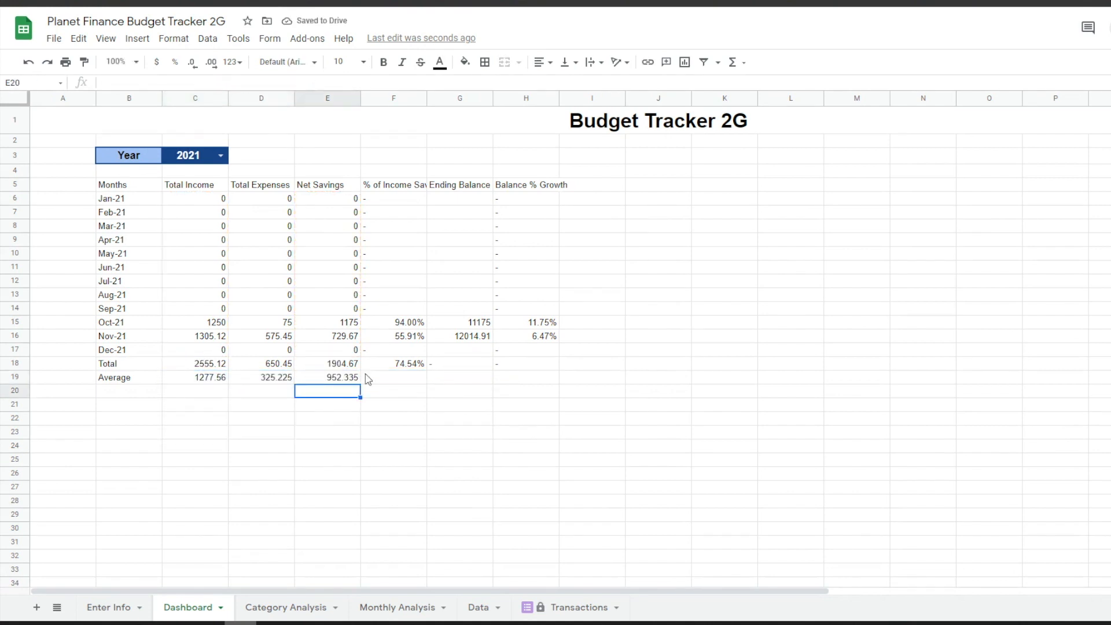
- Add the average % saved in F19, "-" in G19, and =IFERROR(AVERAGEIF(H6:H17, ">0", H6:H17), "-") in H19
double_click(385, 378)
key("ctrl+v")
key("Tab")
type("-")
double_click(522, 378)
key("ctrl+v")
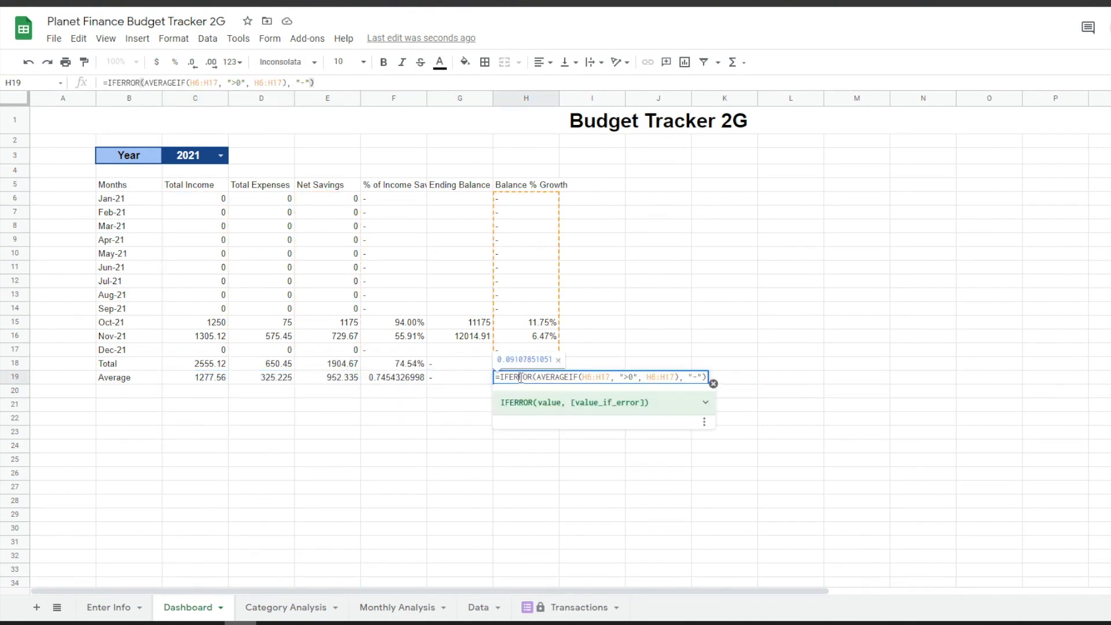
key("Return")
- Test the Dashboard's Year selector by switching to 2020 and back to 2021
left_click(138, 189)
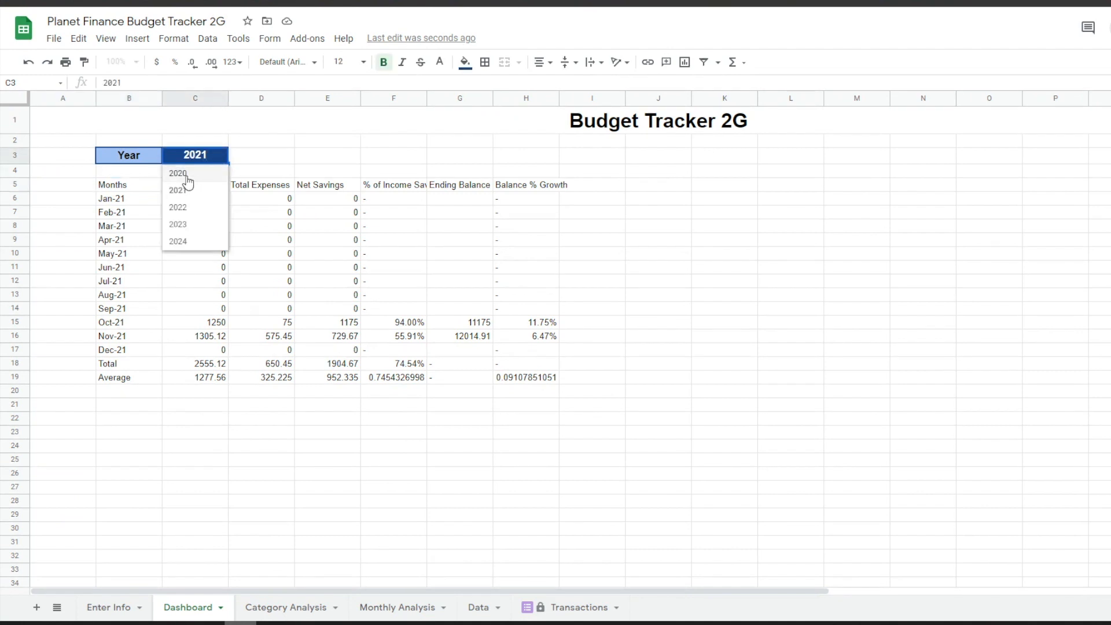
left_click(196, 175)
left_click(221, 157)
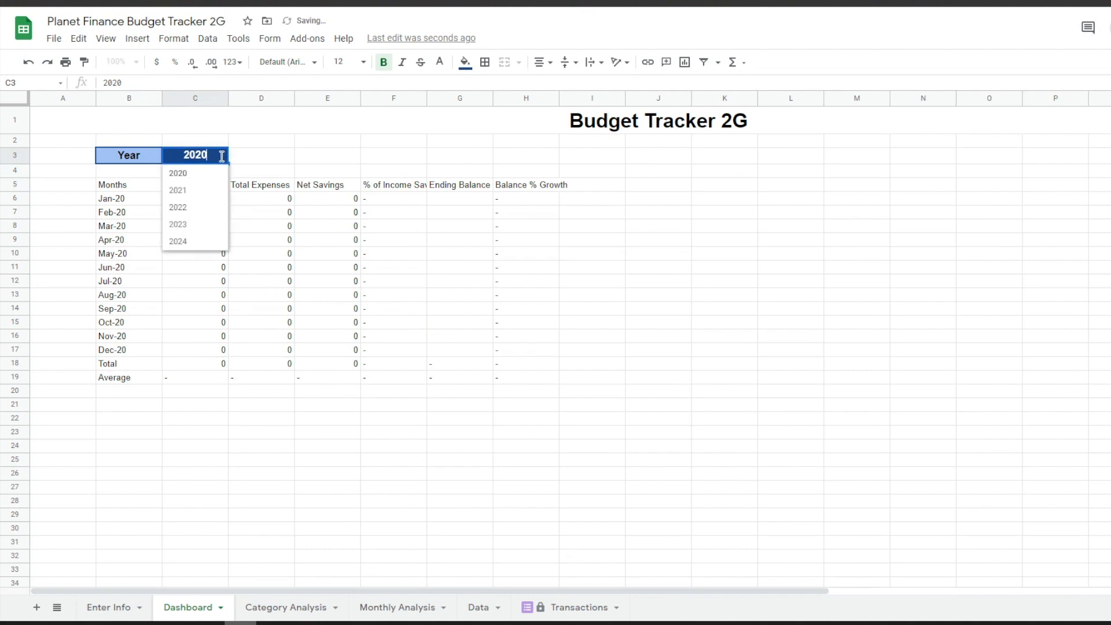
left_click(197, 190)
- Enter the heading Current Month Snapshot in N3 and the current month formula =TEXT(TODAY(),"MMM-YY") in N4
left_click(922, 167)
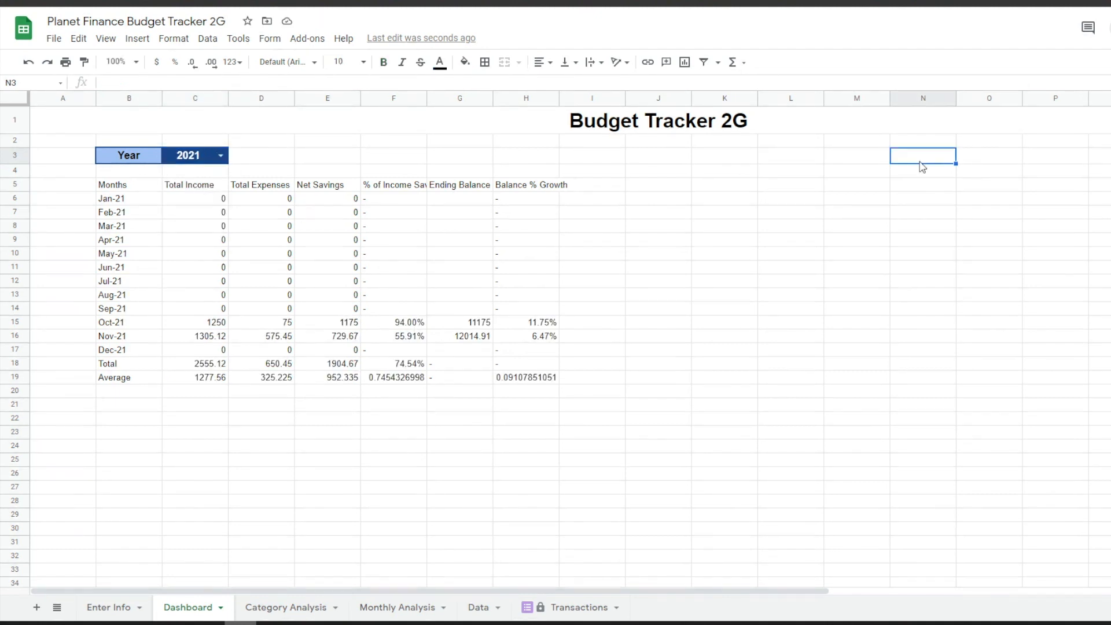
type("Current Month Snapshot")
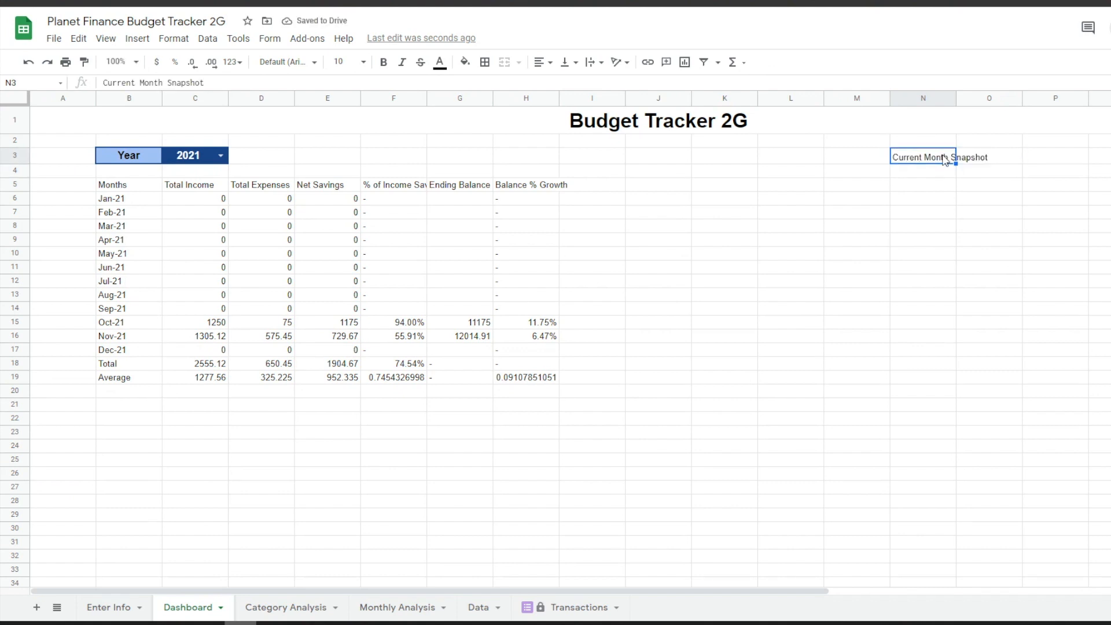
key("Return")
type("=TEXT(TODAY(),\"MMM-YY\")")
left_click(918, 170)
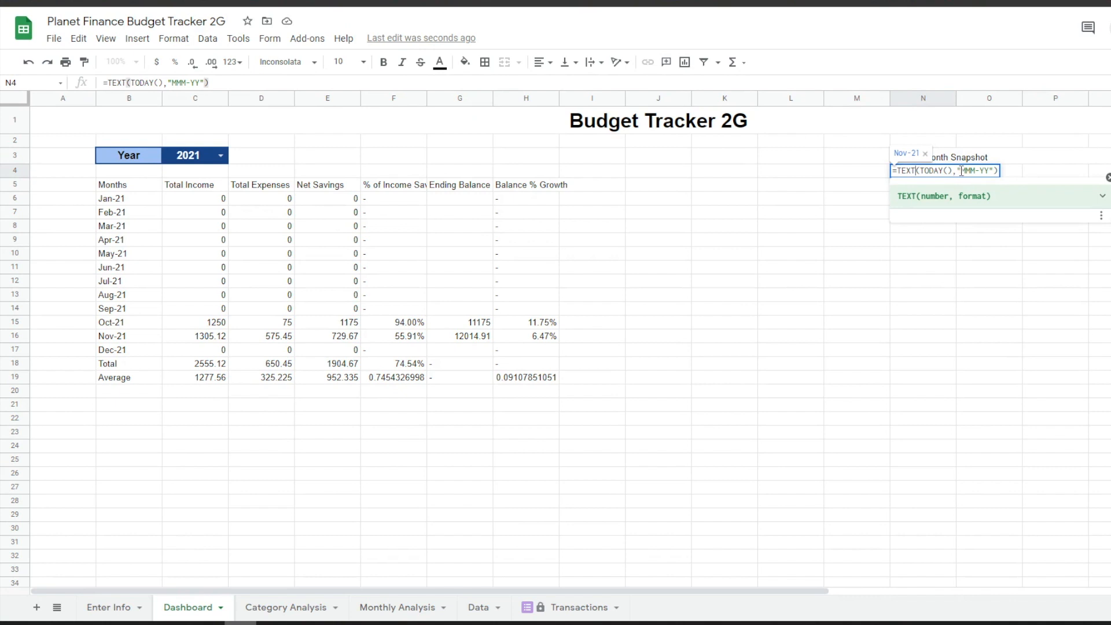
key("Return")
left_click(909, 173)
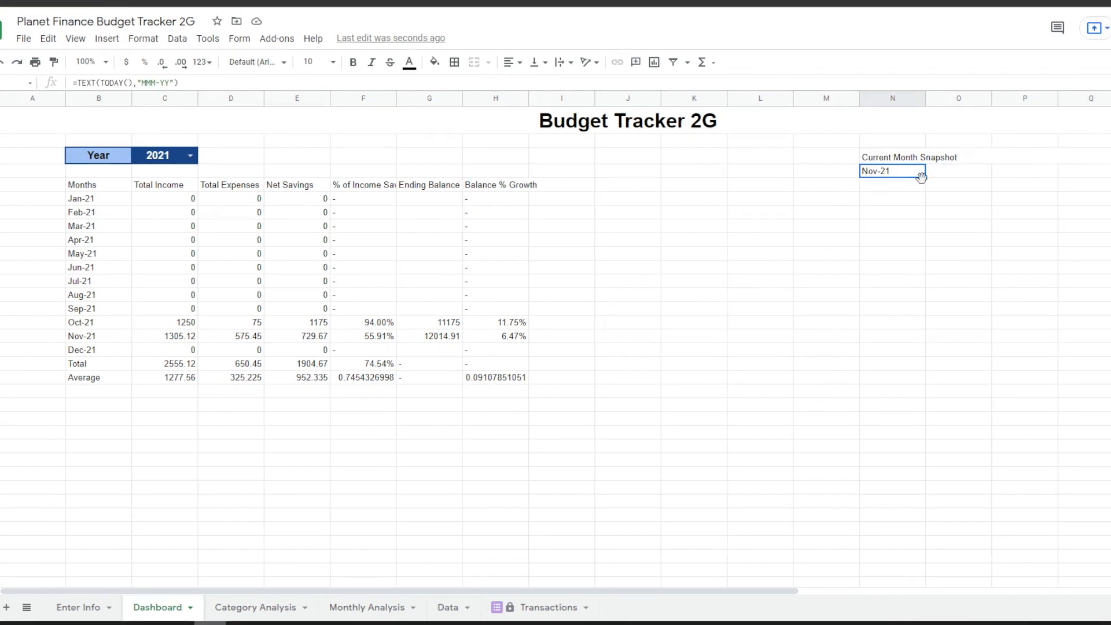
- Label O4:R4 as Actual, Planned, Progress and Remaining, and N5:N8 as Income, Expenses, Savings and % of Income Saved
left_click(978, 171)
type("Actual\tPlanned\tProgress\tRemaining")
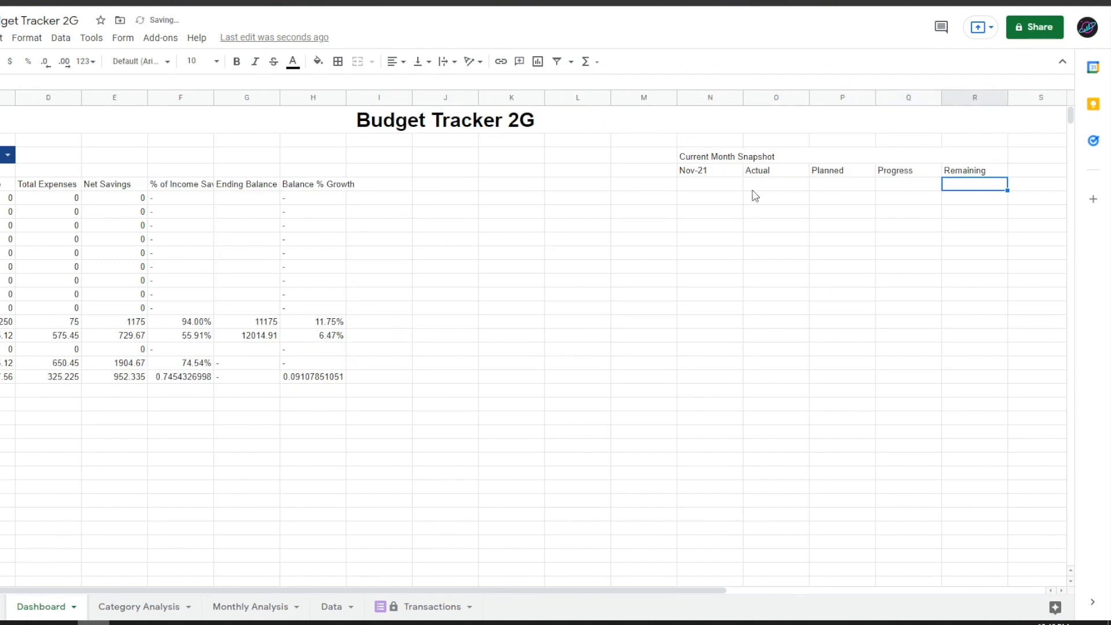
left_click(713, 186)
type("Income Expenses Savings % of")
- Enter =SUMIF(Data!$N$2:$N,$N$4,Data!$J$2:$J) in O5 for actual income and the matching actual expenses formula in O6
left_click(782, 183)
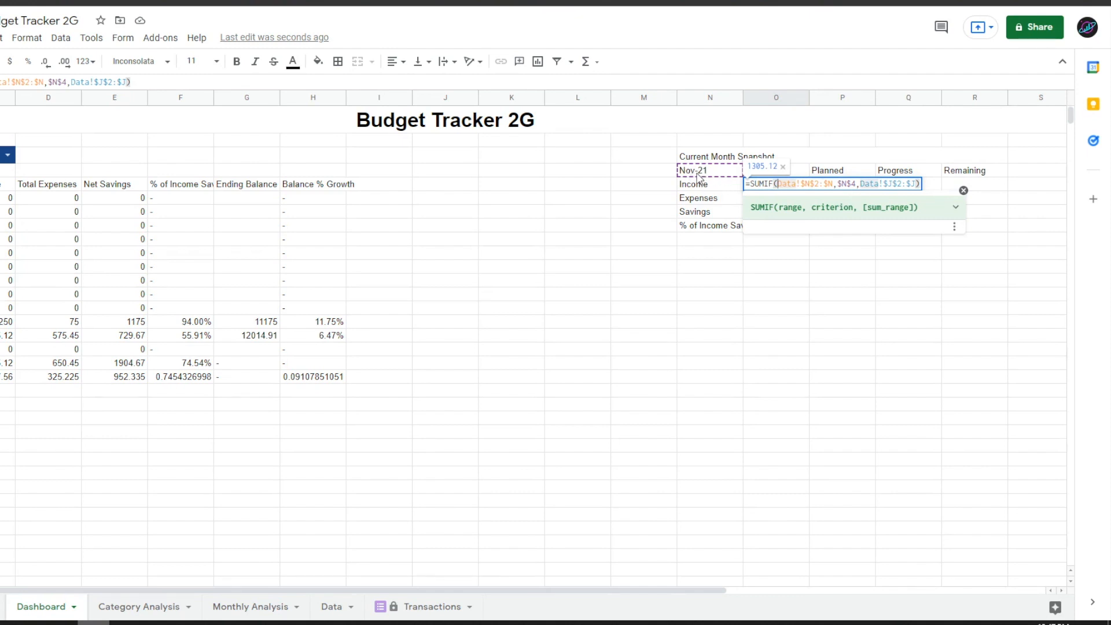
key("Return")
double_click(774, 198)
key("ctrl+v")
key("Return")
- Calculate actual savings in O7 with =O5-O6 and the actual % of income saved in O8
type("=O5-O6")
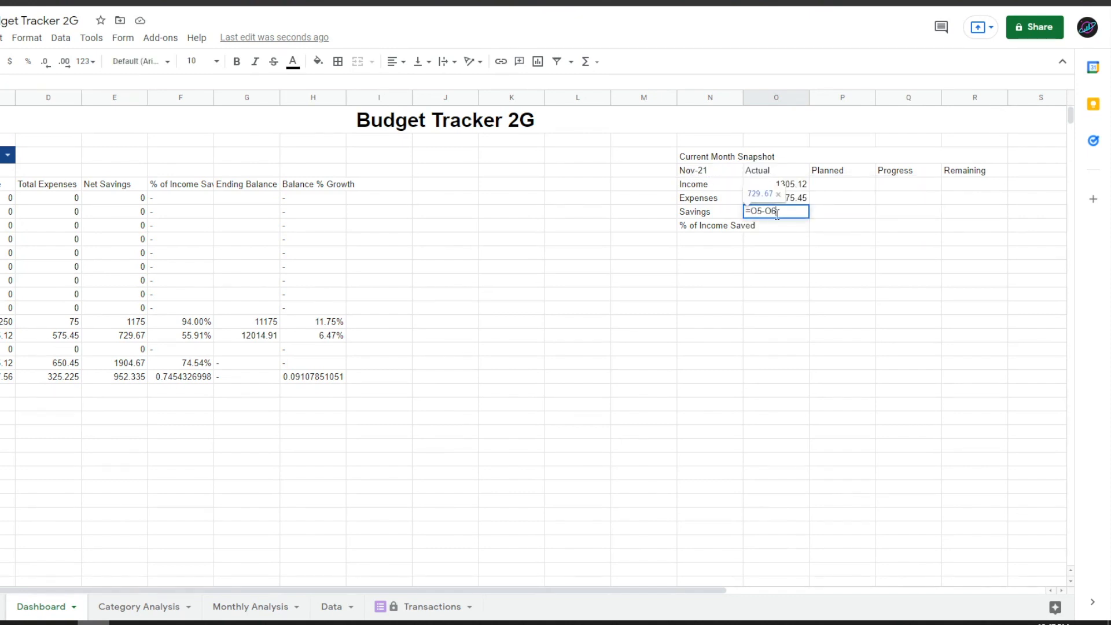
key("Return")
key("Return")
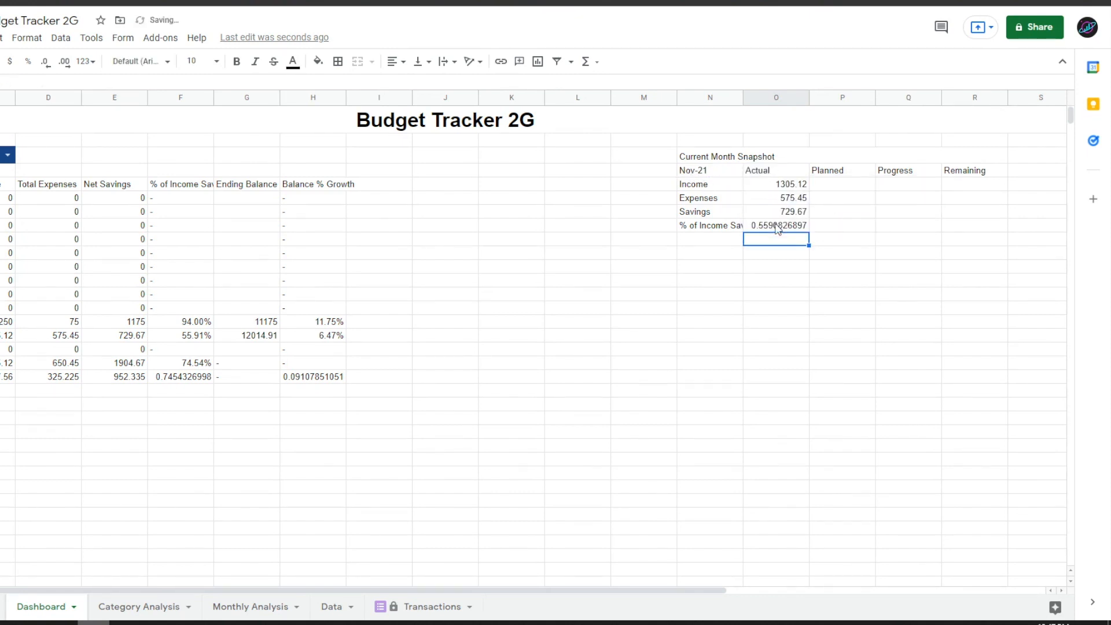
- Pull planned income into P5 and planned expenses into P6, using ='Enter Info'!F24 for the expenses
left_click(835, 187)
key("Return")
type("=sum(Data!F:F)")
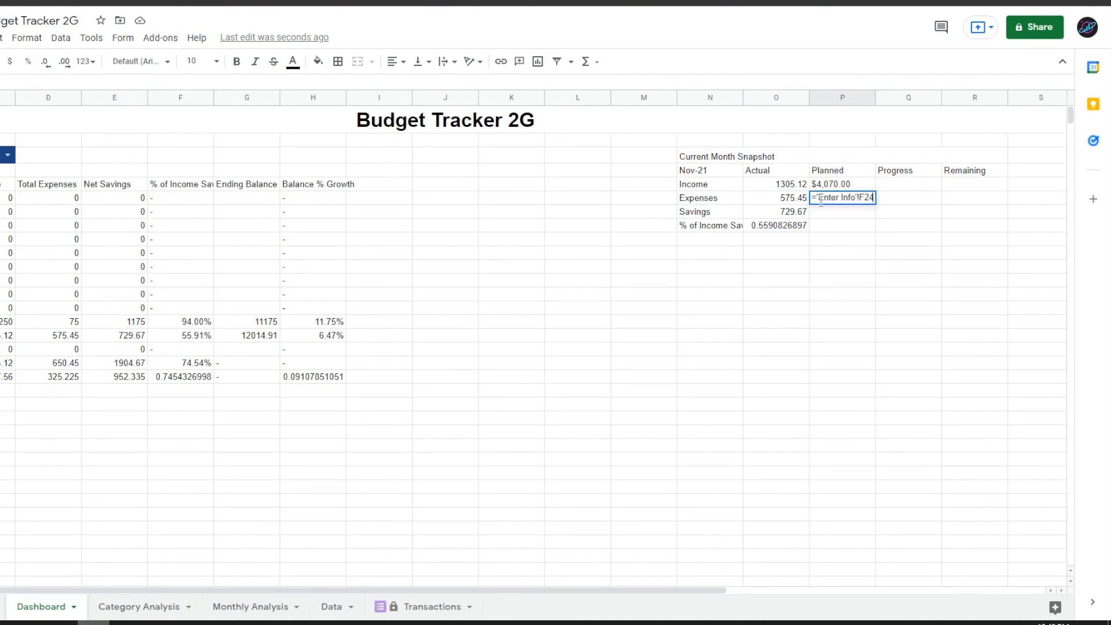
key("Return")
- Calculate planned savings in P7 with =P5-P6 and the planned % of income saved in P8 with =P7/P5
type("=P5-P6")
key("Return")
type("=P7/P5")
key("Return")
- Add bar sparklines to the Progress column: green for income in Q5 and red (#ea4335, max of O6:P6) for expenses in Q6
left_click(899, 185)
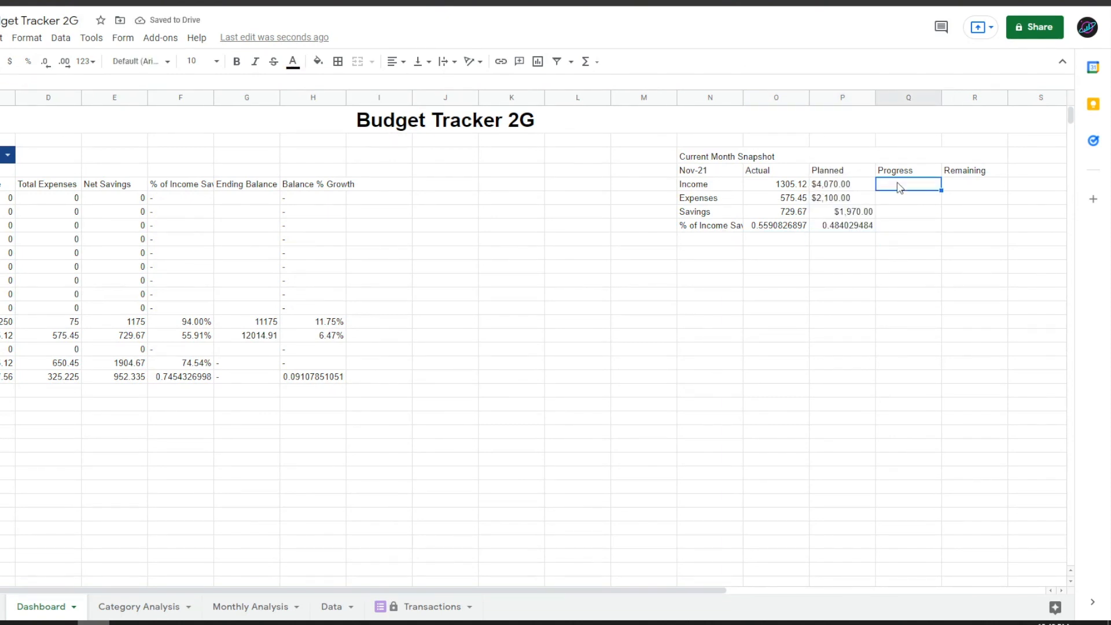
double_click(908, 184)
key("ctrl+v")
key("Return")
double_click(908, 198)
key("ctrl+v")
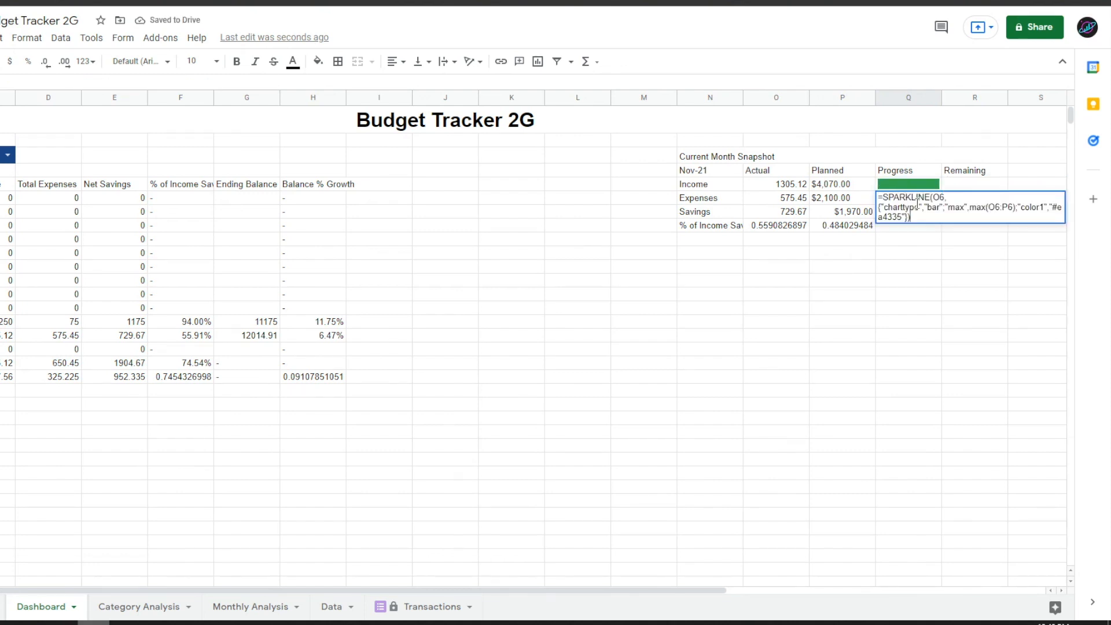
key("Return")
- Add a yellow bar sparkline for savings in Q7 and a blue one for % of income saved in Q8
double_click(911, 215)
key("ctrl+v")
key("Return")
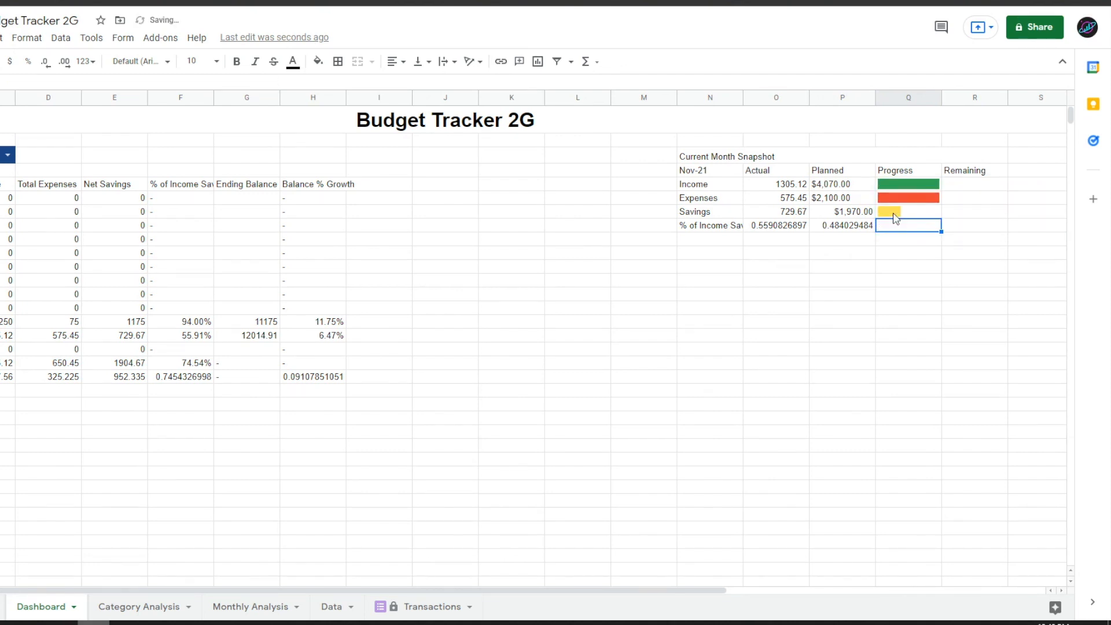
double_click(909, 226)
key("ctrl+v")
key("Return")
- Fill the Remaining column with =P5-O5 in R5, =P6-O6 in R6, =P7-O7 in R7 and "-" in R8
left_click(956, 183)
type("=P5-O5")
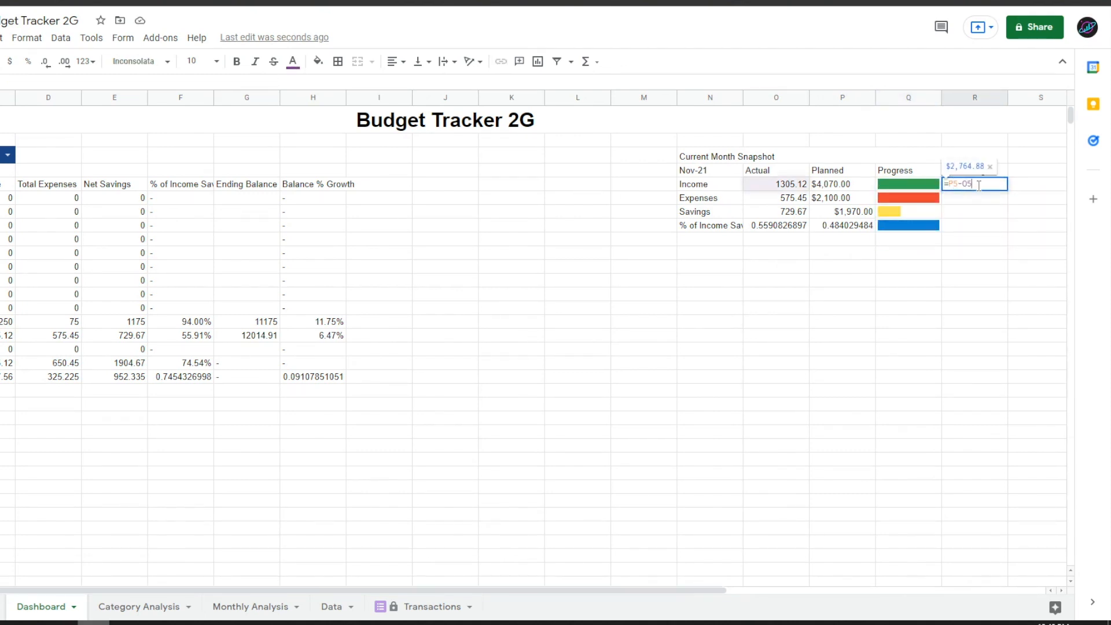
key("Return")
type("=P6-O6")
key("Return")
type("=P7-O7")
key("Return")
type("-")
key("Return")
- Make the Current Month Snapshot heading bold and centred over its table
left_click(745, 158)
key("ctrl+b")
key("ctrl+shift+e")
left_click(774, 281)
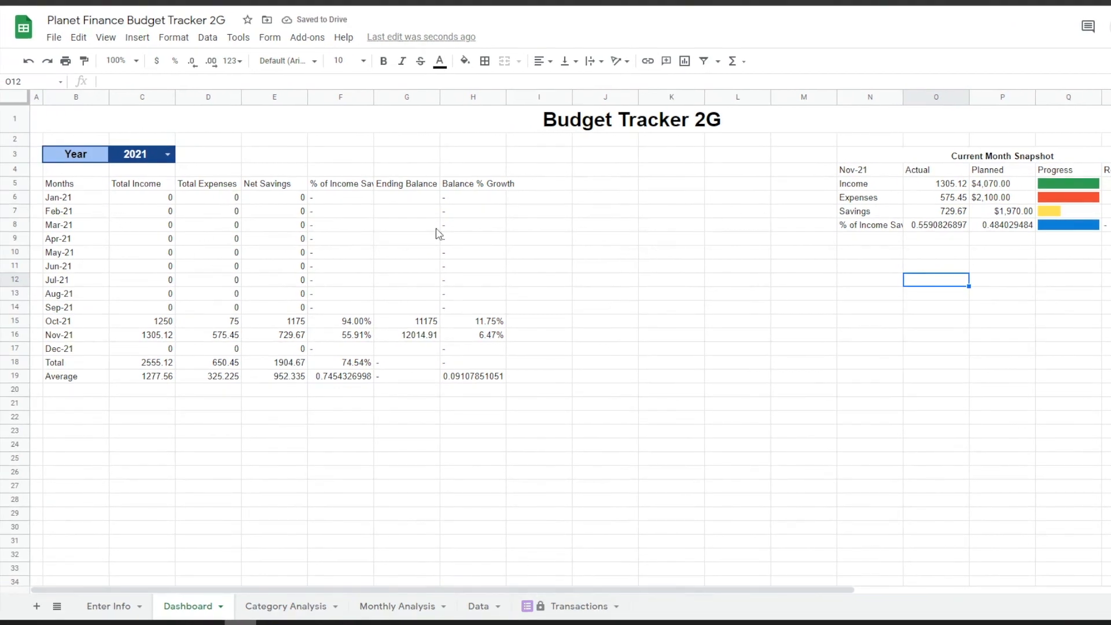
- Enter the section heading formula ="Category Data from "&'Category Analysis'!C3 in B21
scroll(162, 487, "down", 2)
left_click(73, 336)
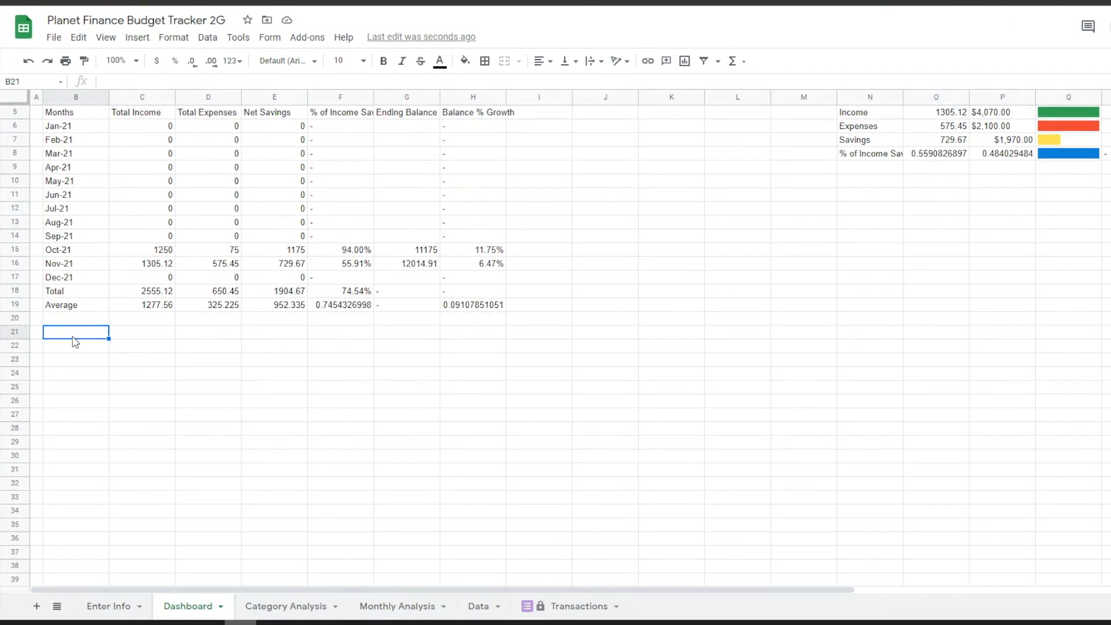
type("=\"Category Data from \"&'Category Analysis'!C3")
key("Return")
- Merge the Category Data heading across B21:R21, enlarge its font and make it bold
left_click_drag(79, 335, 878, 337)
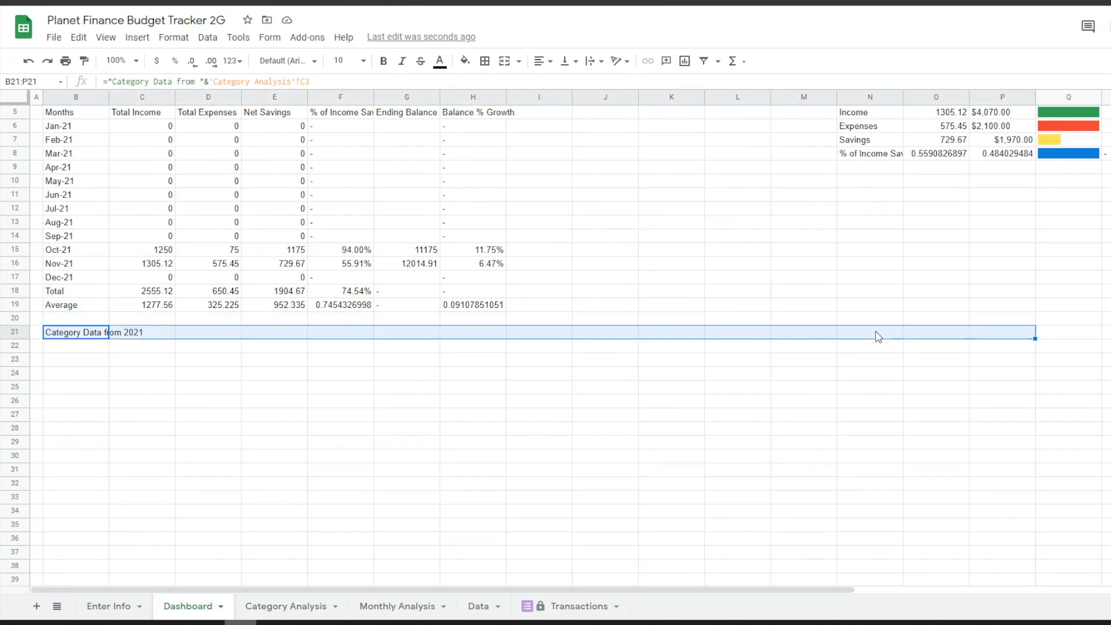
key("shift+Right")
key("shift+Right")
left_click(504, 61)
left_click(363, 61)
left_click(342, 231)
key("ctrl+b")
left_click(59, 532)
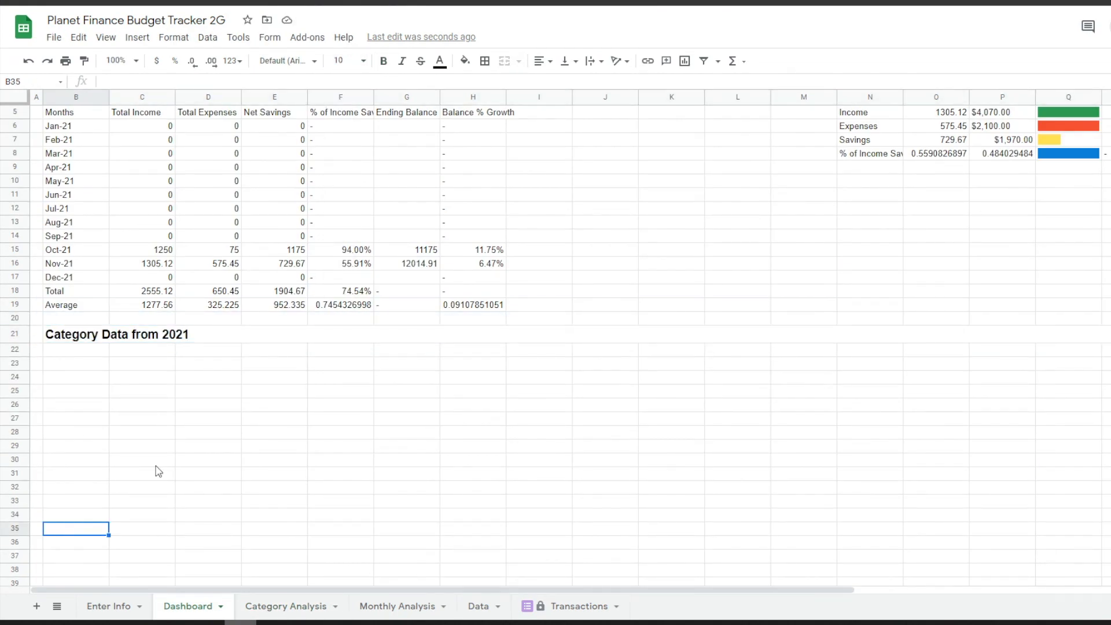
scroll(204, 453, "up", 2)
scroll(203, 452, "down", 6)
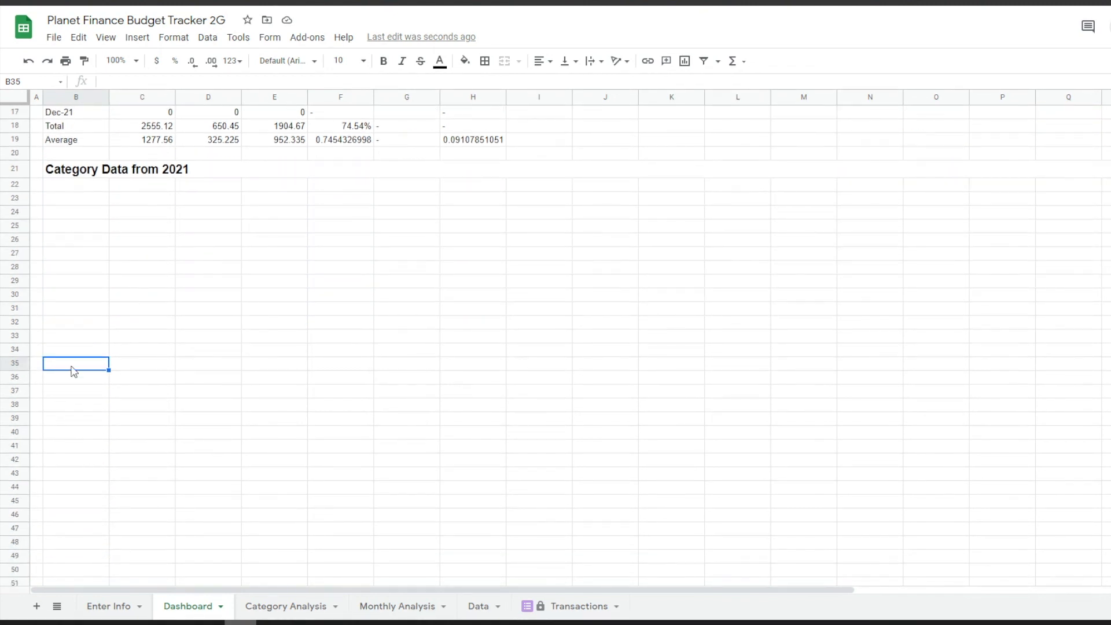
- Add a bold "Year-On-Year Analysis" heading in B35, merged across to column R and enlarged
key("ctrl+b")
type("Year-On-Year Analysis")
key("Return")
left_click_drag(72, 364, 1100, 365)
left_click(504, 61)
left_click(363, 61)
left_click(341, 231)
- Copy the year dropdown from C3 into B37 and D37 with "vs" in C37, and check its year options
left_click(74, 396)
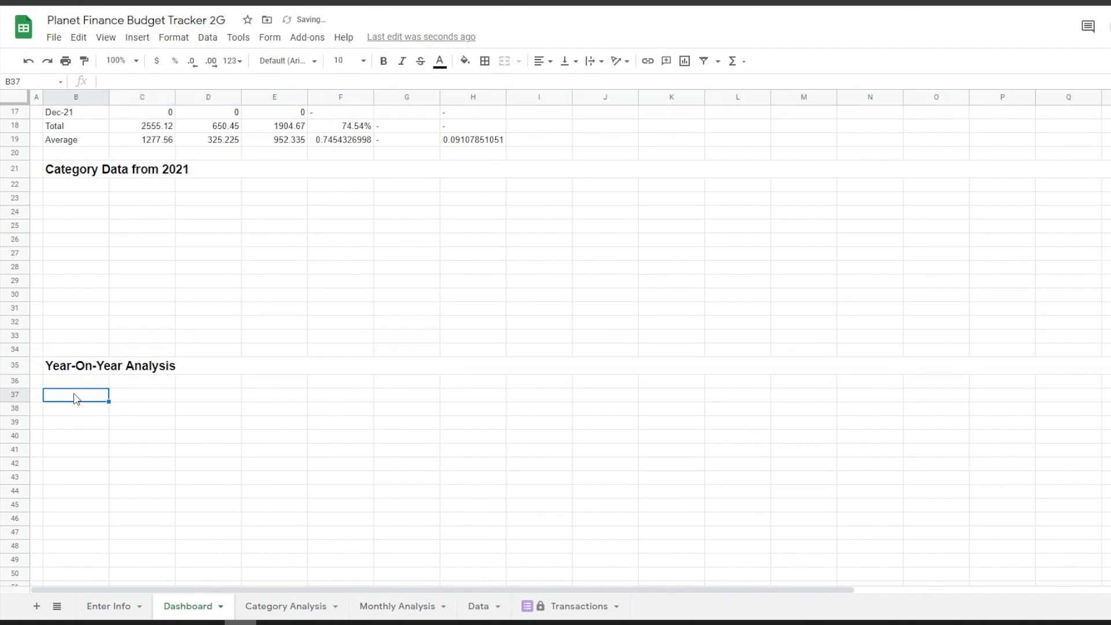
scroll(127, 404, "up", 5)
left_click(144, 161)
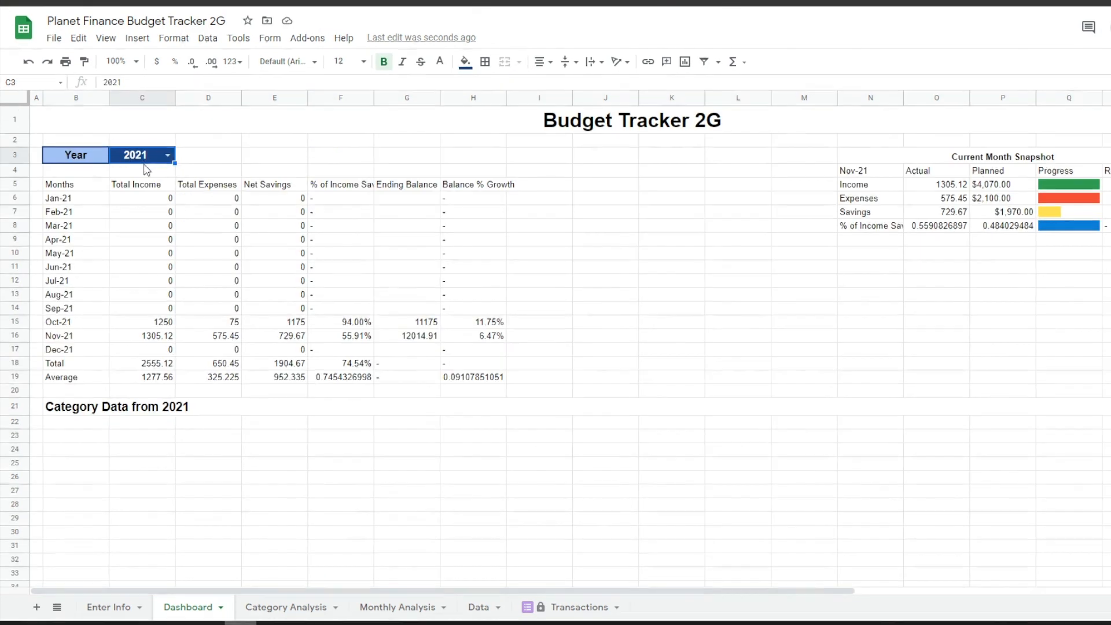
scroll(146, 347, "down", 5)
left_click(79, 399)
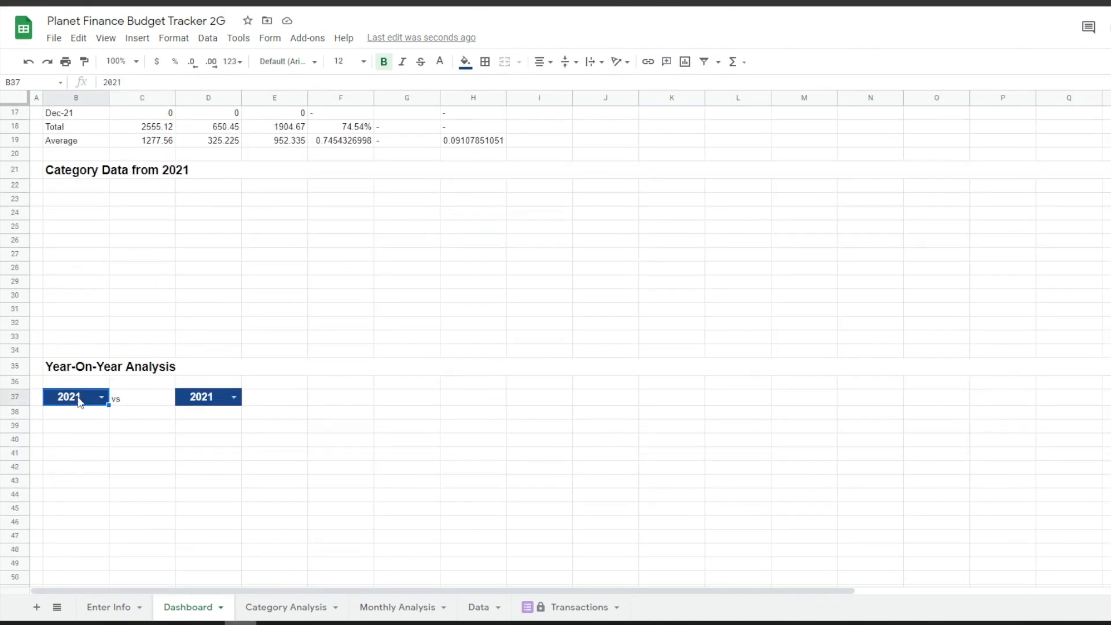
left_click(201, 400)
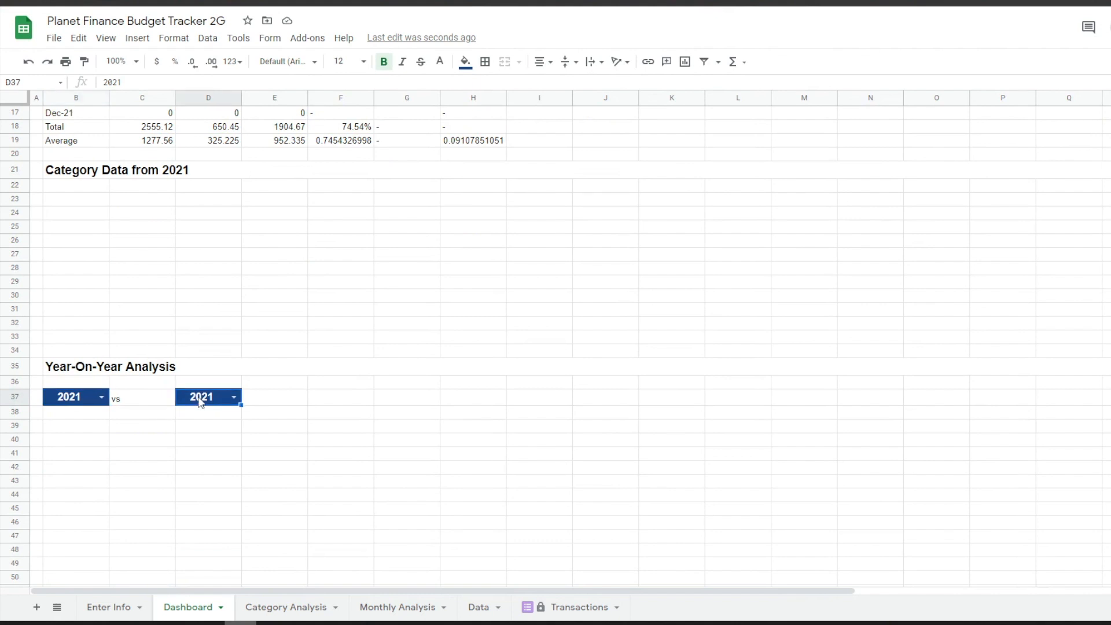
left_click(116, 399)
left_click(106, 398)
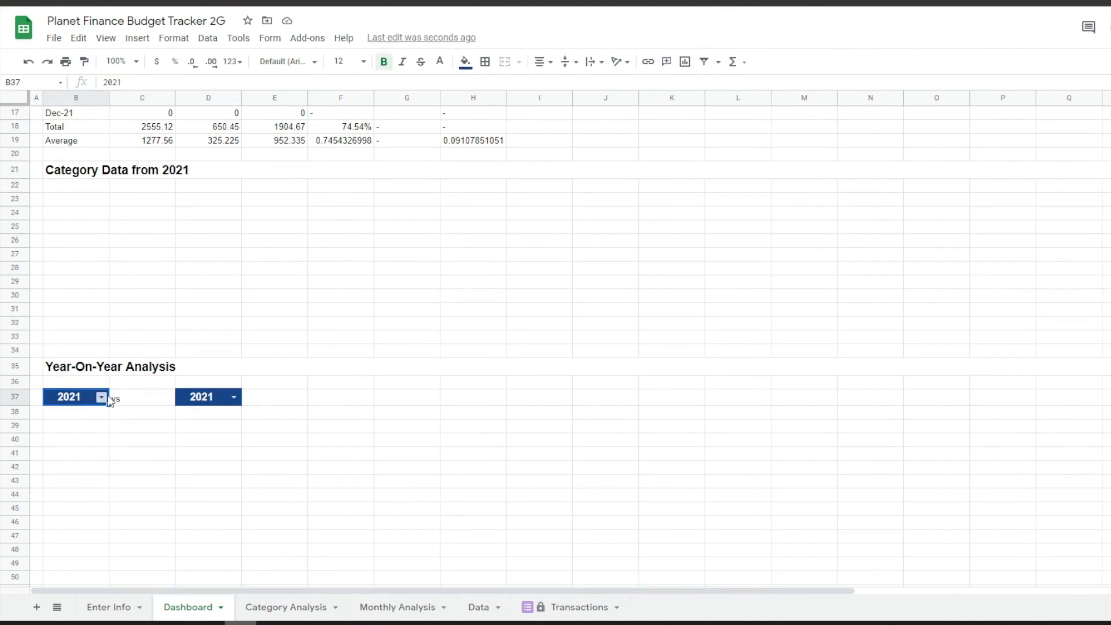
left_click(102, 397)
left_click(234, 397)
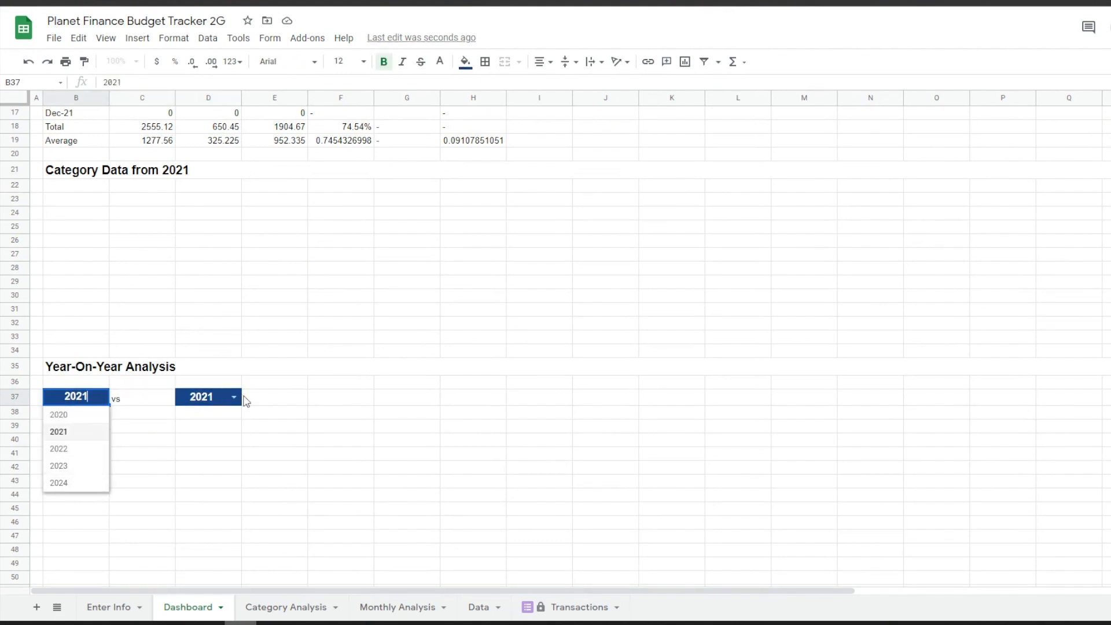
left_click(119, 419)
- Enter ="Budget Summary - "&B37 as the table title in B52 and choose 2020 in the B37 year dropdown
scroll(129, 498, "down", 3)
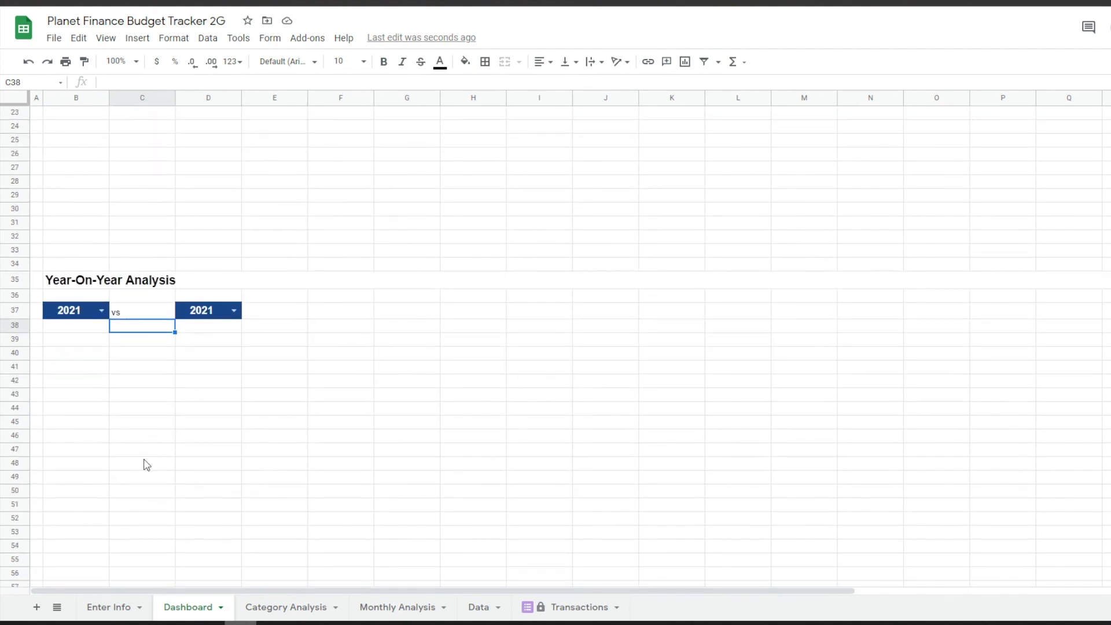
scroll(145, 464, "down", 1)
left_click(84, 485)
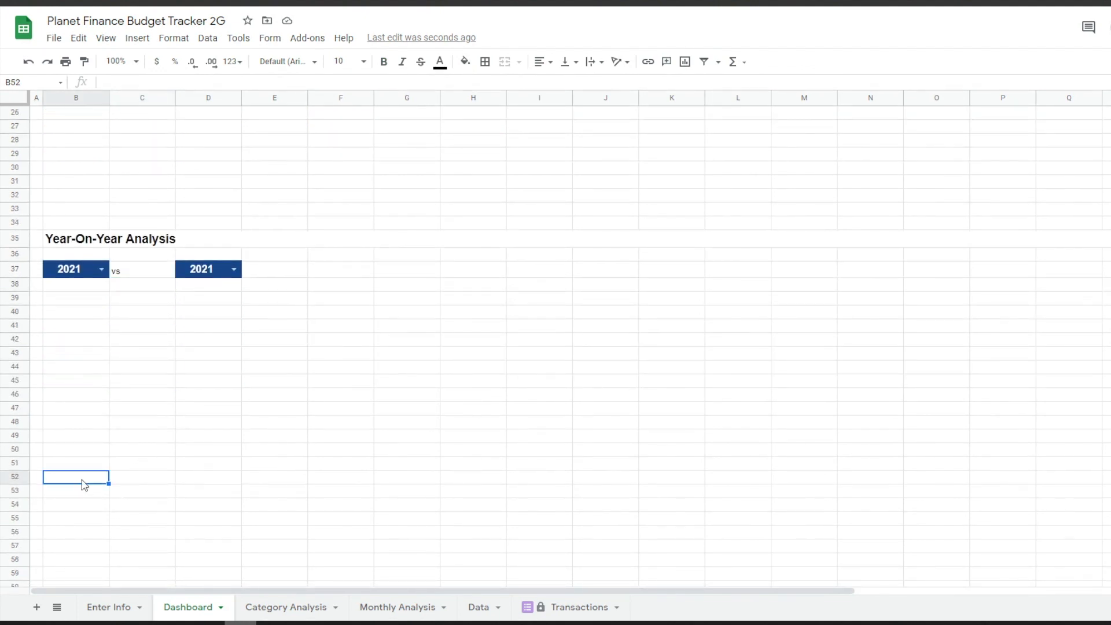
type("=\"Budget Summary - \"&B37")
key("Return")
left_click(101, 269)
left_click(75, 288)
- Enter the headers Months, =B37&" Income", =B37&" Expenses" and Savings in B53:E53
left_click(74, 491)
type("Months")
key("Tab")
type("=B37&\" Income\"")
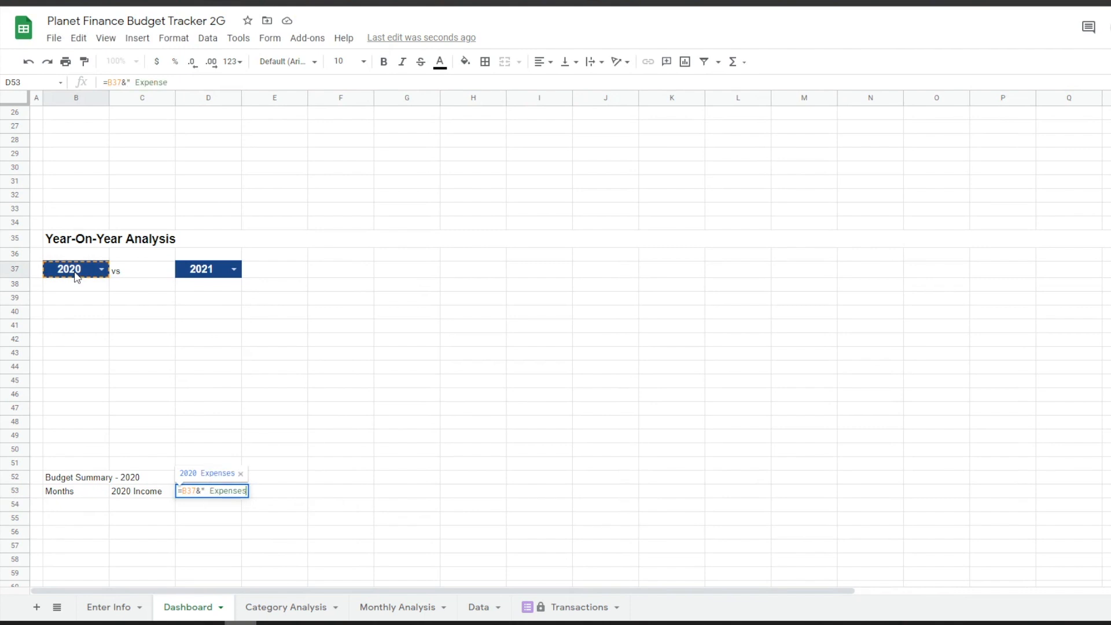
- List the first year's months with =QUERY('Enter Info'!$K$7:$L, "Select K where L contains '"&$B$37&"'") in B54
type("=QUERY('Enter Info'!$K$7:$L, \"Select K where L contains '\"&$B$37&\"'\")")
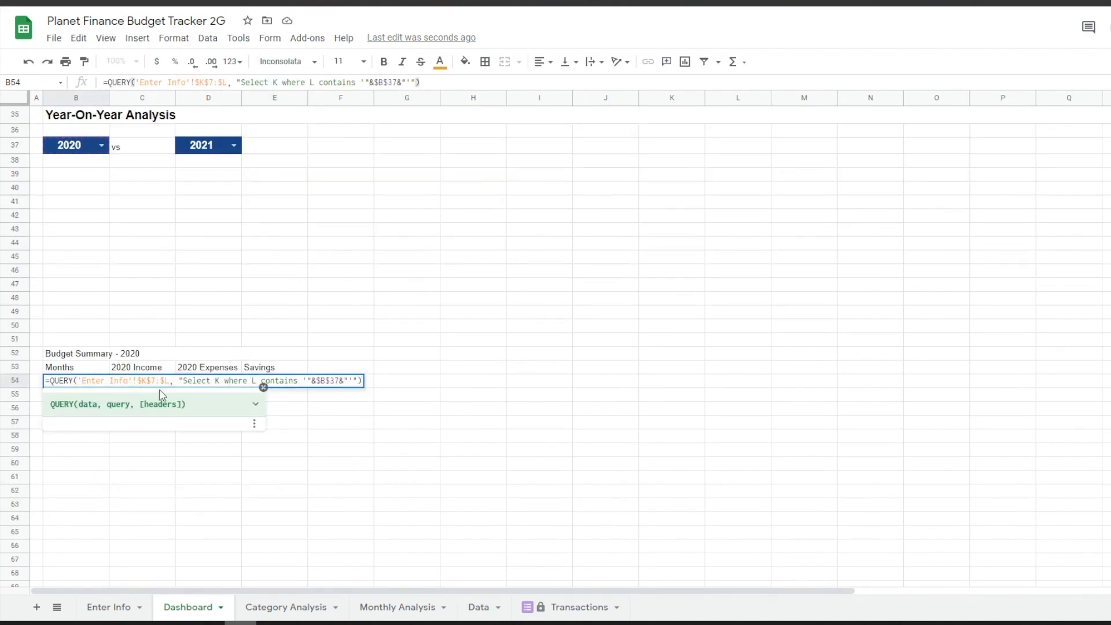
left_click(332, 381)
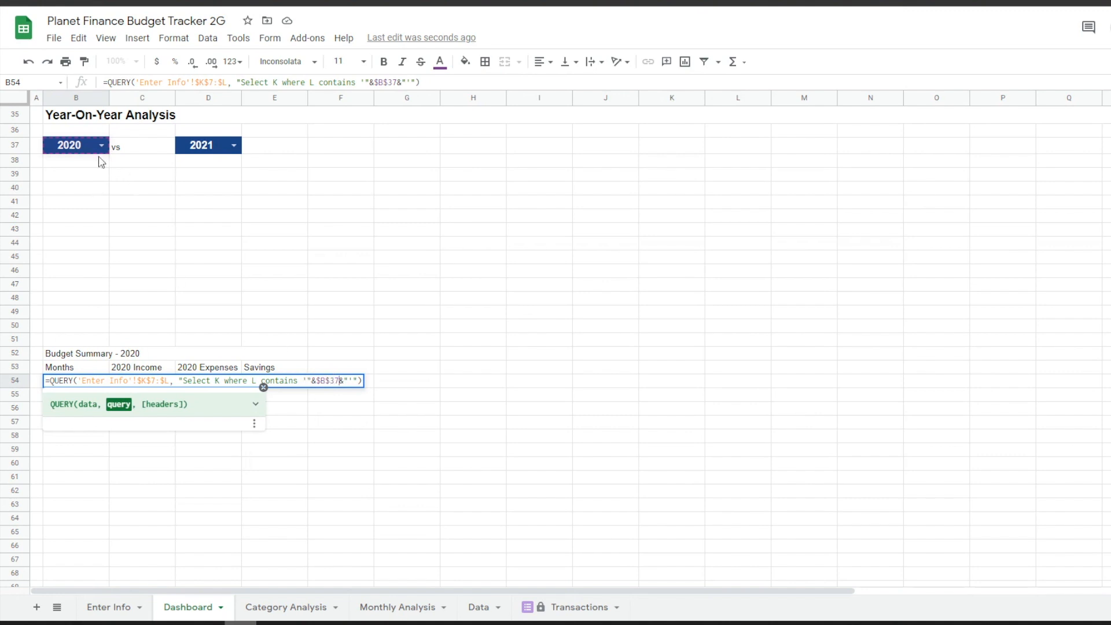
key("Return")
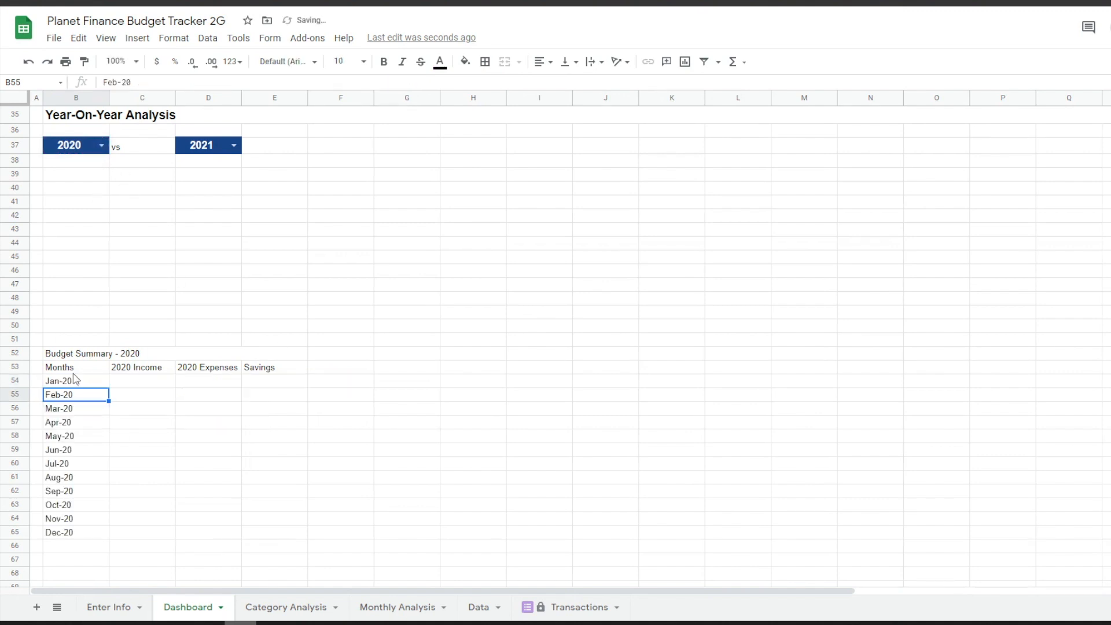
- Enter =IF(ISBLANK(B54),"",SUMIF(Data!$N$2:$N,B54,Data!$J$2:$J)) in C54 and fill it down to C65
left_click(141, 381)
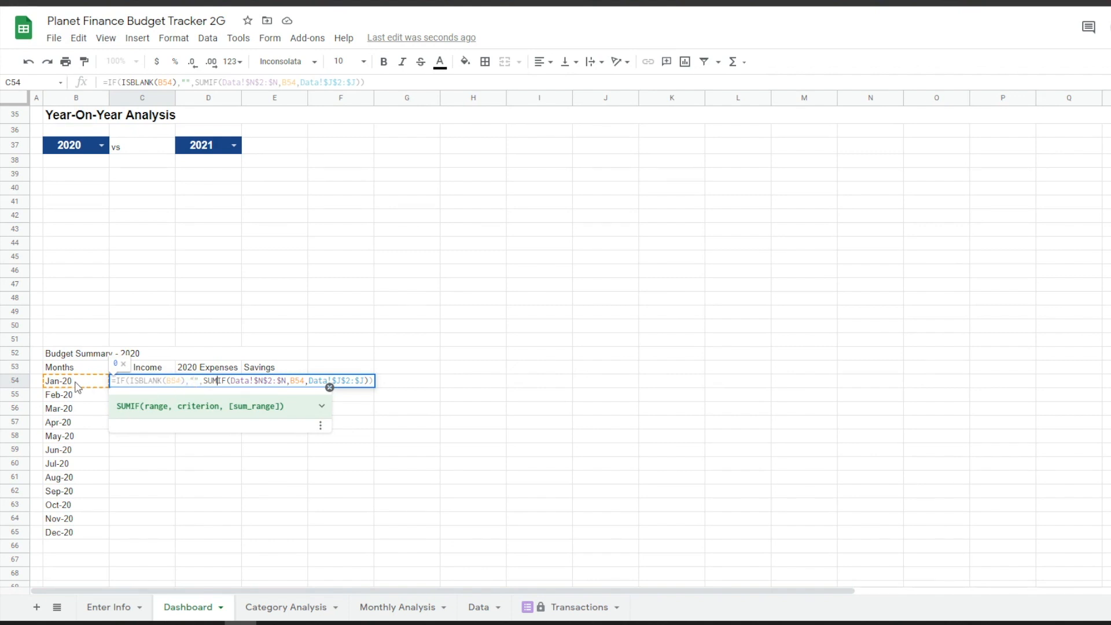
key("Return")
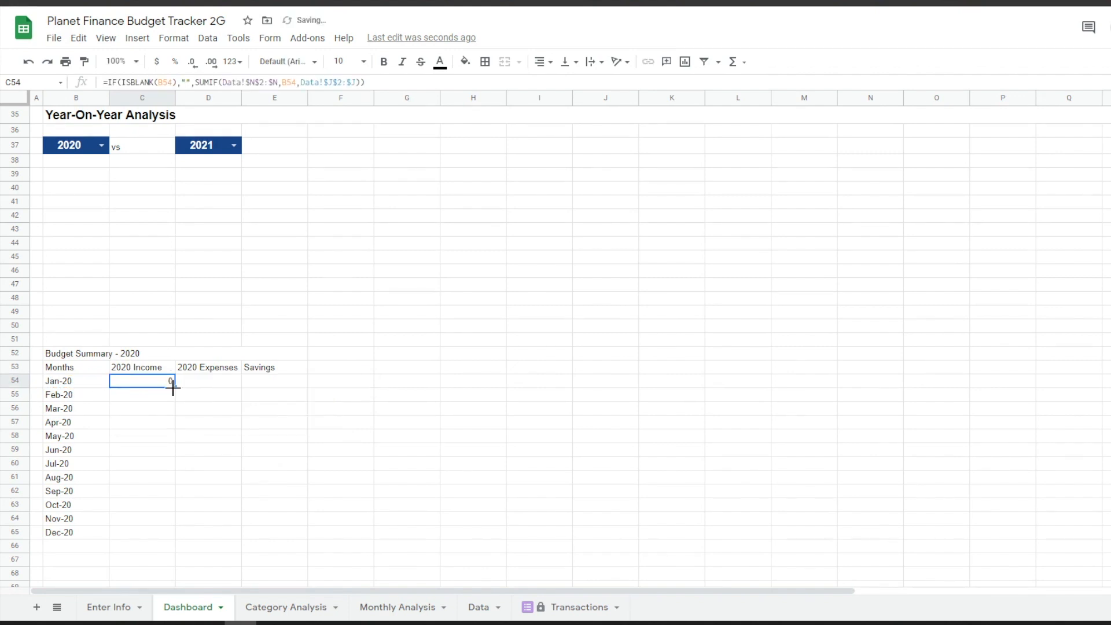
left_click_drag(174, 387, 172, 535)
- Fill D54:D65 with =IF(ISBLANK(B54),"",SUMIF(Data!$N$2:$N,B54,Data!$E$2:$E)) and E54:E65 with the savings formula
left_click(199, 385)
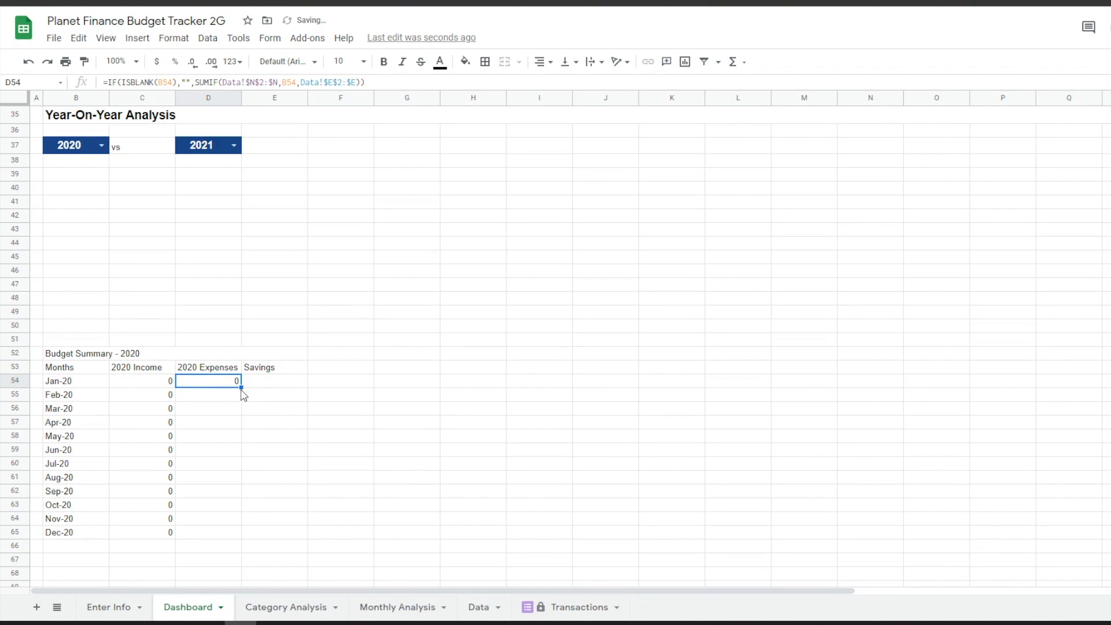
left_click_drag(241, 388, 239, 535)
double_click(271, 381)
left_click_drag(306, 387, 285, 519)
left_click_drag(285, 519, 285, 532)
- Add a Total row in row 66 with =SUM(C54:C65) in C66, filled across to E66
left_click(81, 546)
type("Total")
left_click(142, 546)
type("=SUM(C54:C65)")
key("Return")
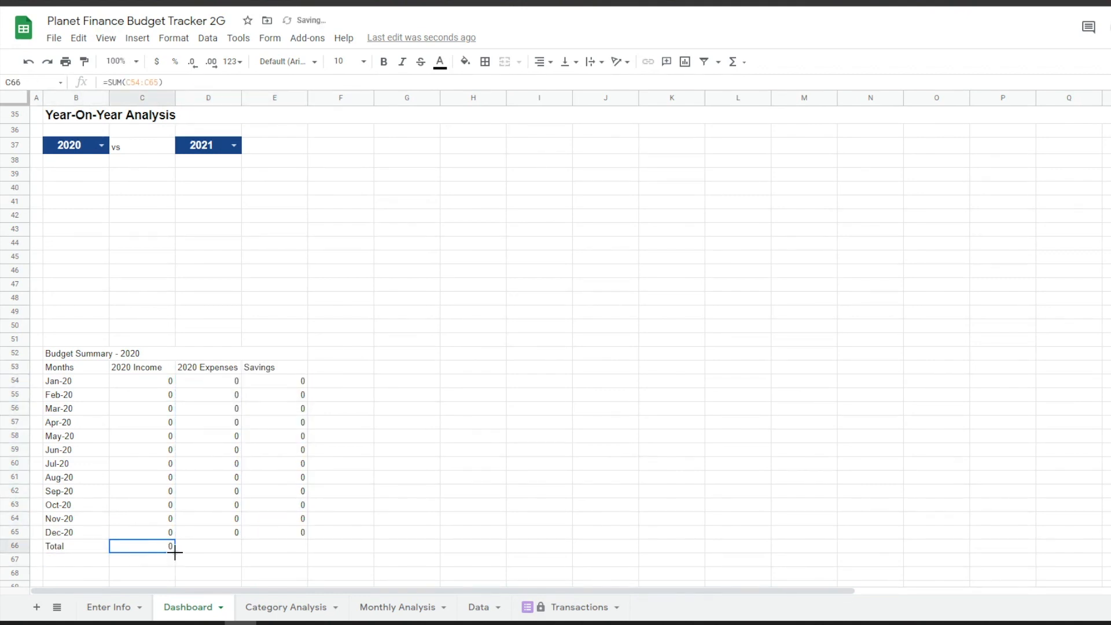
left_click_drag(175, 551, 301, 550)
- Add a "Month Only" column headed in F53 with =LEFT(B54, LEN(B54)-3) filled down F54:F65, leaving F66 empty
left_click(355, 367)
type("Month Only")
key("Return")
type("=LEFT(B54, LEN(B54)-3)")
key("Return")
left_click(348, 385)
double_click(373, 387)
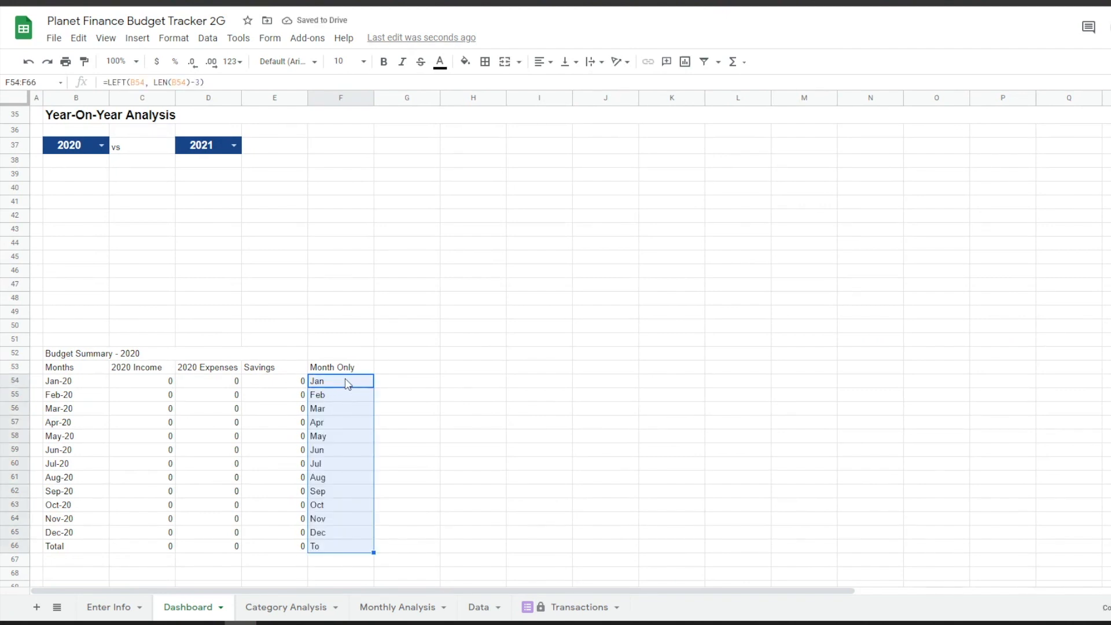
left_click(316, 386)
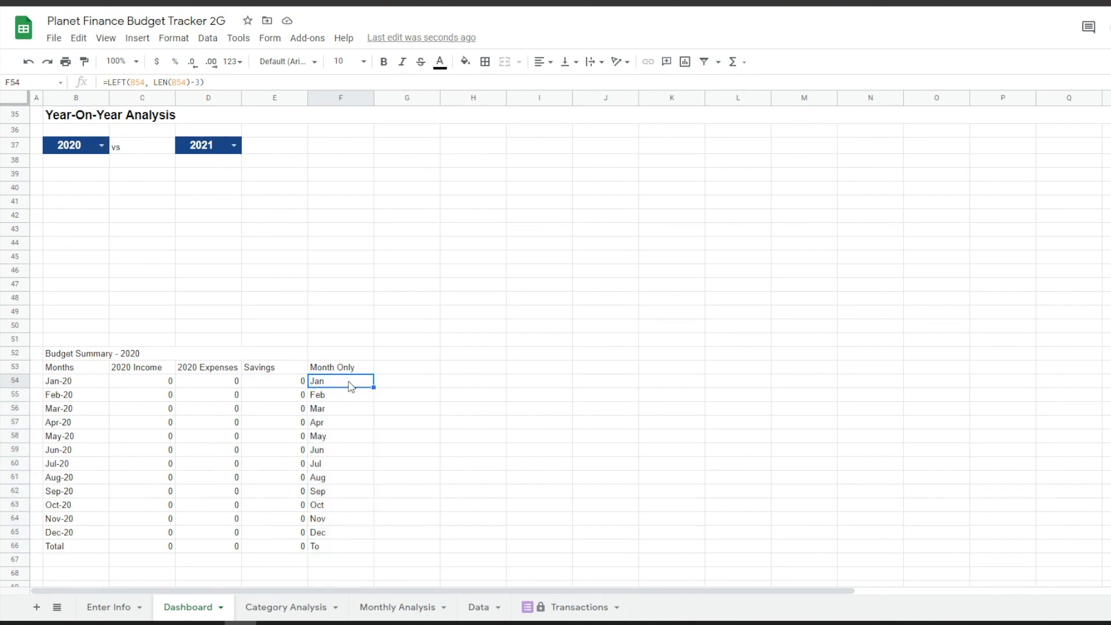
left_click(329, 546)
key("Delete")
- Enter ="Budget Summary - "&D37 in G52 as the second table's title
left_click(405, 354)
type("=\"Budget Summary - \"&")
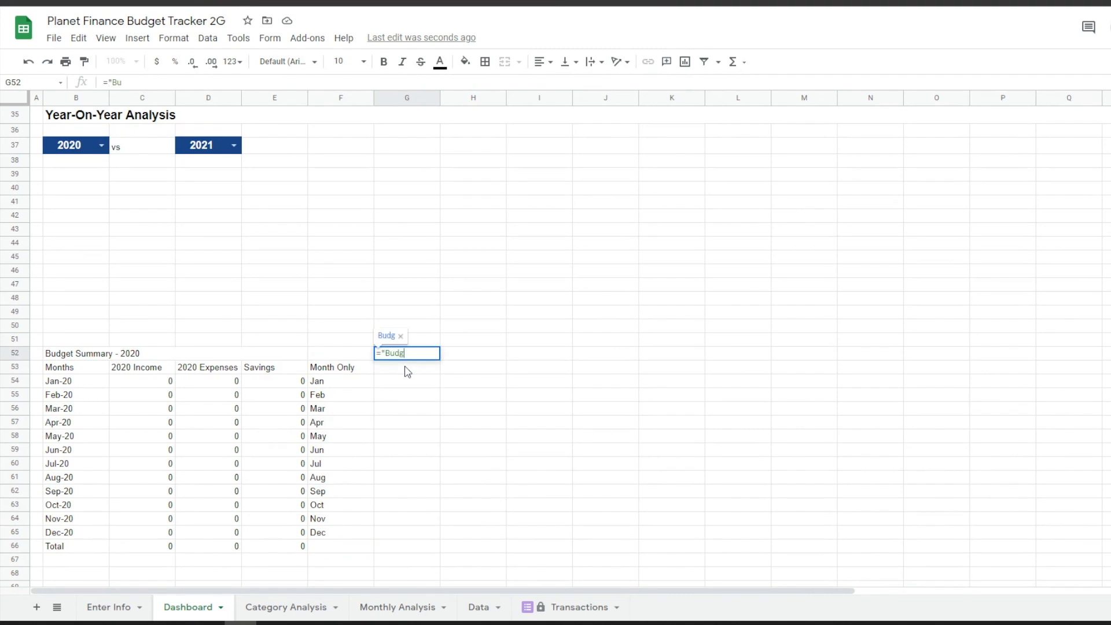
left_click(199, 149)
key("Return")
- Enter the headers Months, =D37&" Income", =D37&" Expenses" and Savings in G53:J53
type("Months")
key("Tab")
type("&\" Income\"")
key("Tab")
type("=")
left_click(209, 149)
type("&\" Expenses\"")
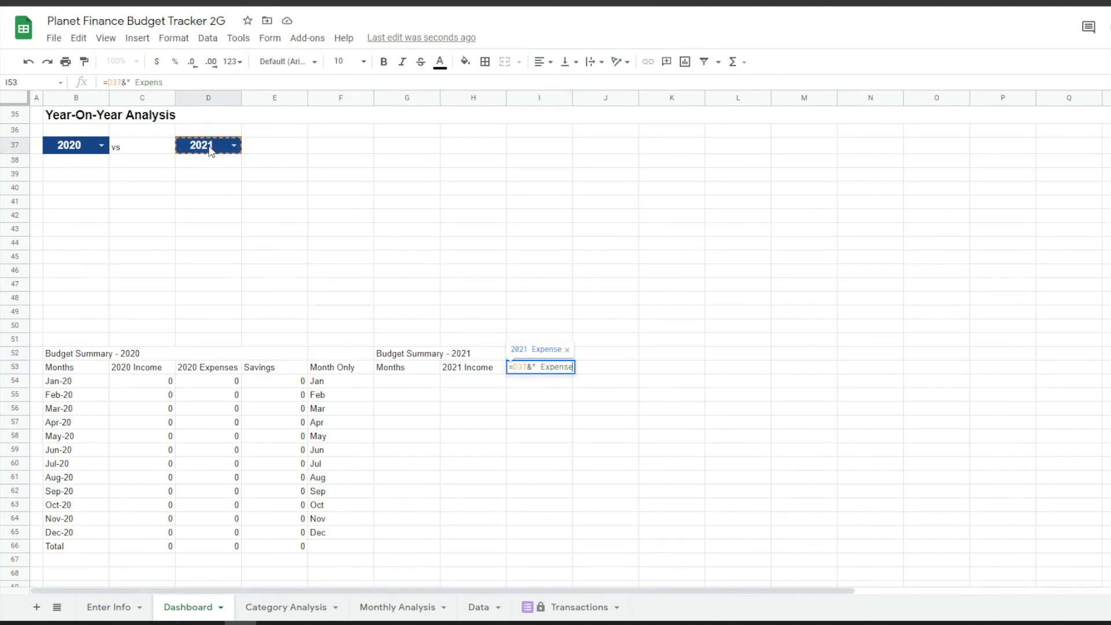
key("Tab")
type("Savings")
- List the second year's months from G54 and paste the income formula in H54, filled down to H65
left_click(420, 381)
double_click(472, 385)
key("ctrl+v")
key("Return")
left_click(471, 385)
left_click_drag(506, 387, 496, 537)
- Paste =IF(ISBLANK(G54),"",SUMIF(Data!$N$2:$N,G54,Data!$E$2:$E)) in I54 and fill it down to I65
left_click(548, 379)
double_click(549, 380)
key("ctrl+v")
key("Return")
left_click(549, 381)
left_click_drag(572, 387, 572, 534)
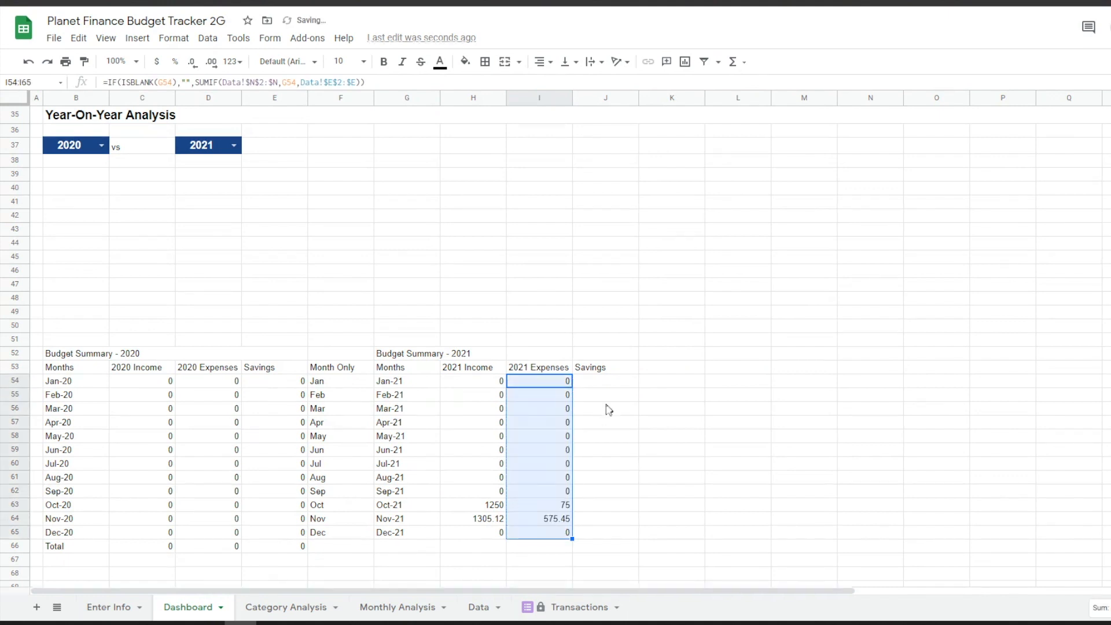
- Enter =IF(ISBLANK(G54),"",H54-I54) in J54 and fill the savings down to J65
left_click(608, 383)
type("=IF(ISBLANK(G54),\"\",H54-I54)")
left_click_drag(639, 388, 637, 532)
- Add a Total label in G66 with =SUM(H54:H65) in H66, filled across to J66
left_click(407, 546)
type("Total")
key("Return")
left_click(473, 546)
type("=SUM(H54:H65)")
key("Return")
left_click(487, 546)
left_click_drag(506, 553, 606, 550)
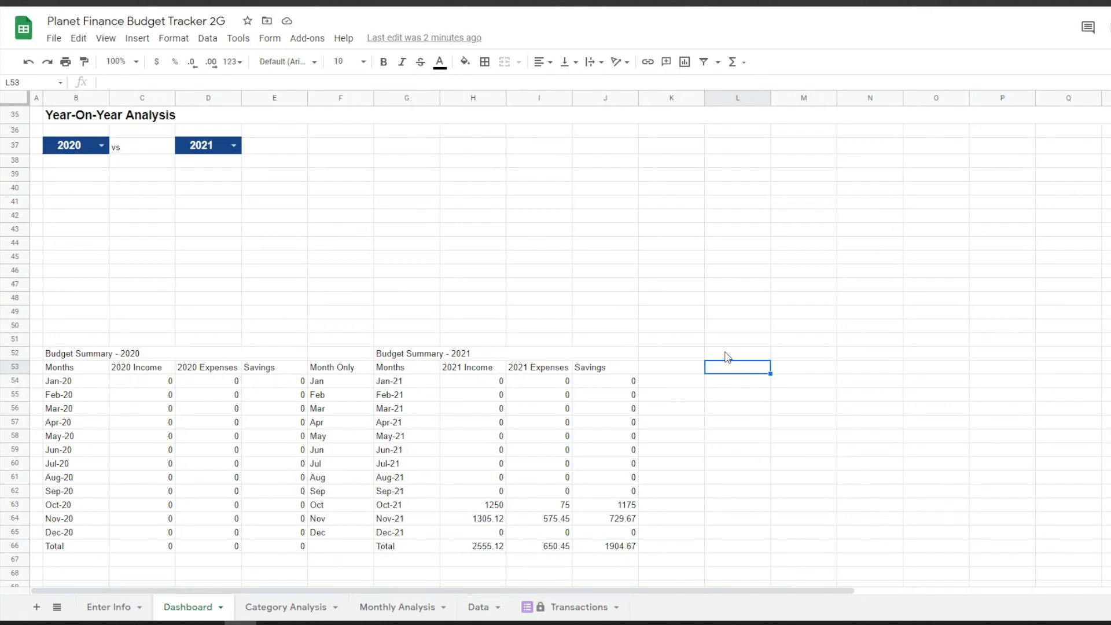
- Enter the headers Months, Income, Expenses, Savings and Ending Balance in L53:P53
type("Months")
key("Tab")
type("Income\tExpenses\tSavings\tEnding Balance")
key("Return")
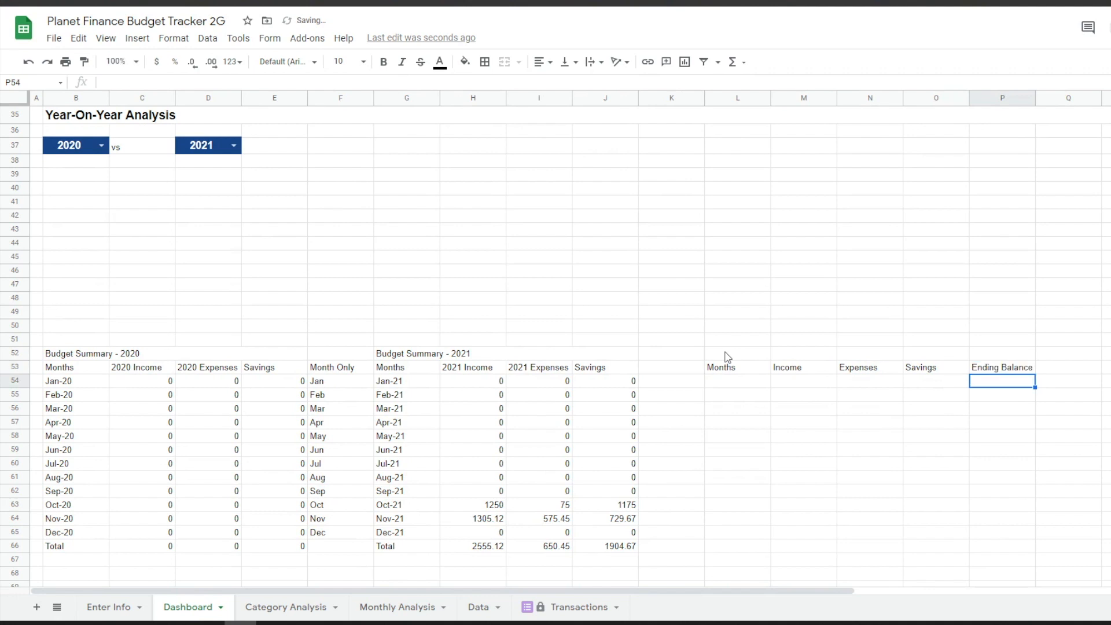
- Paste =QUERY('Enter Info'!$K$7:$M, "Select K where M contains '"&$L$37&"'") in L54 and review the month list
left_click(737, 381)
key("ctrl+v")
key("Return")
left_click(743, 385)
scroll(743, 385, "down", 9)
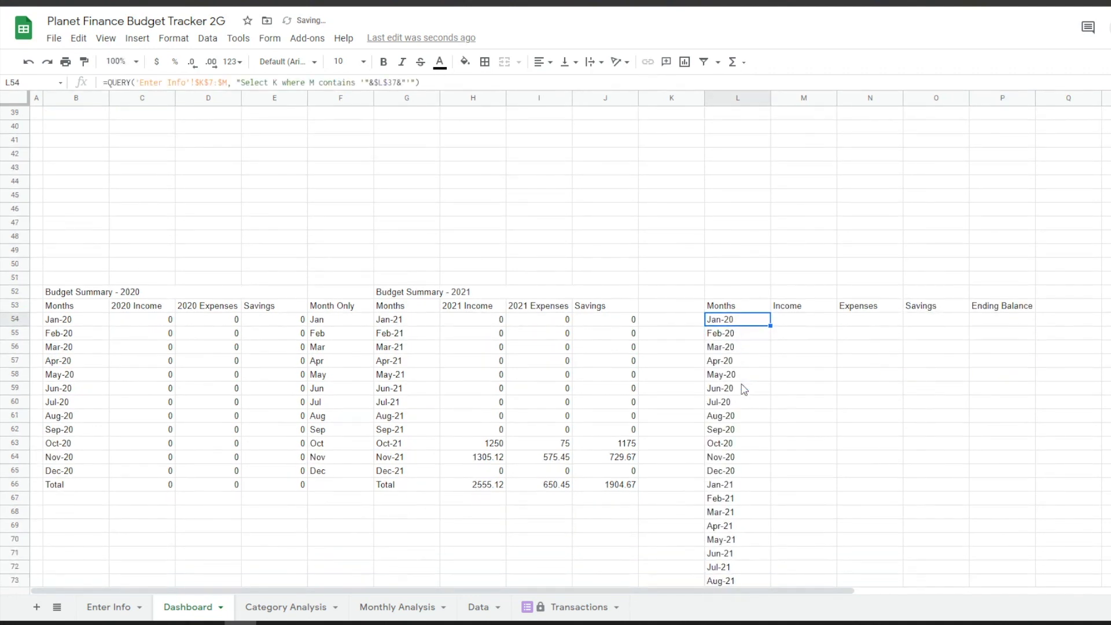
scroll(741, 389, "down", 3)
scroll(740, 388, "up", 12)
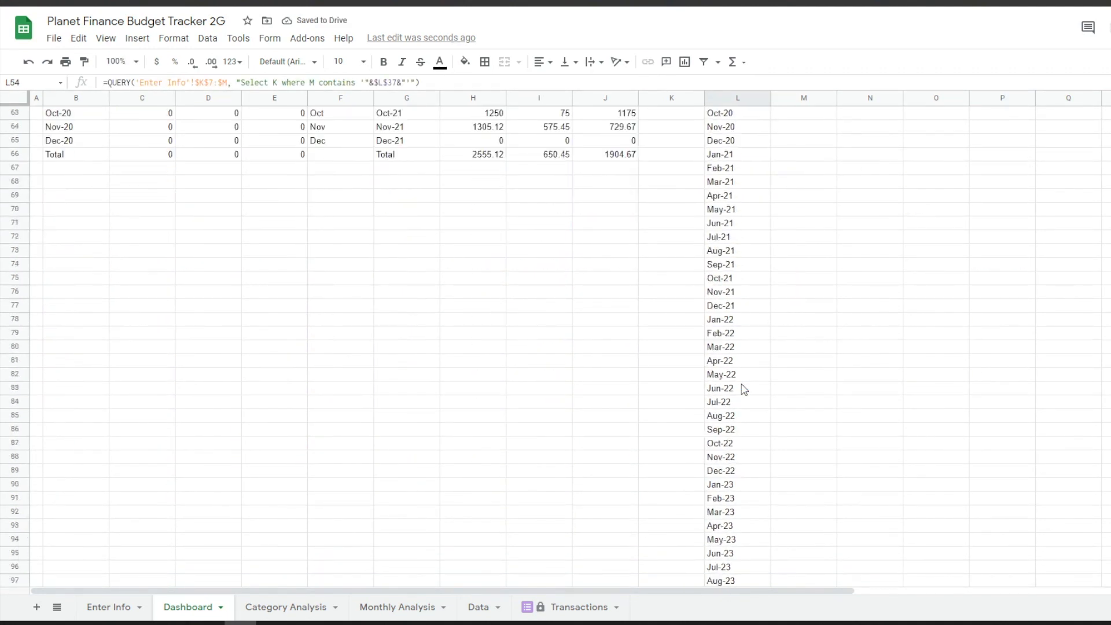
- Check which cell the L54 query refers to and enter "All" in that criterion cell, L37
double_click(747, 408)
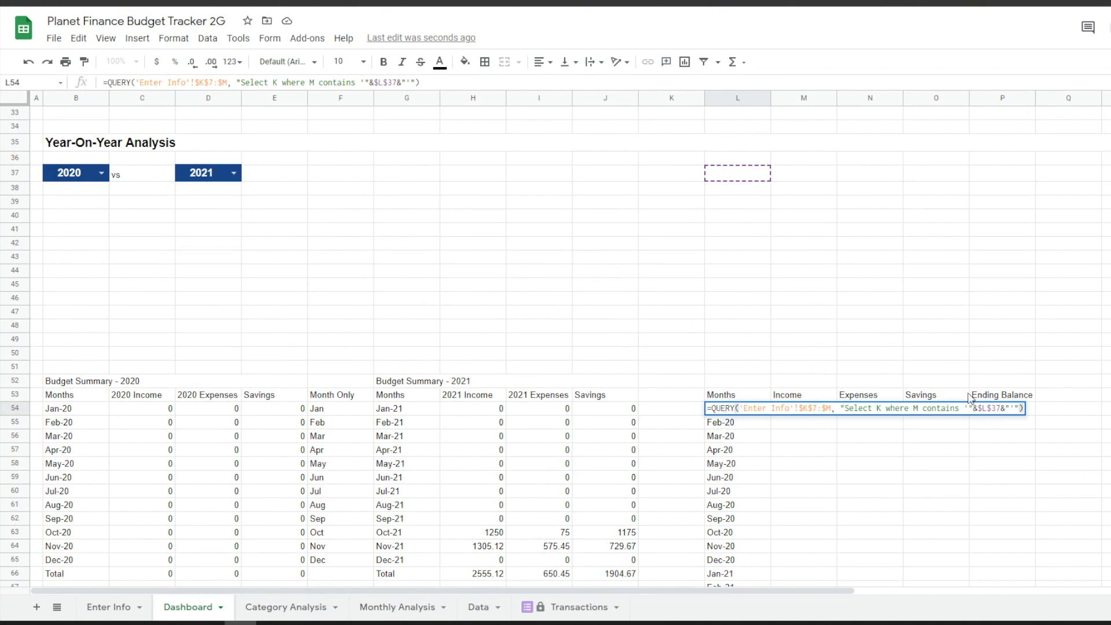
key("Return")
left_click(729, 174)
type("All")
key("Return")
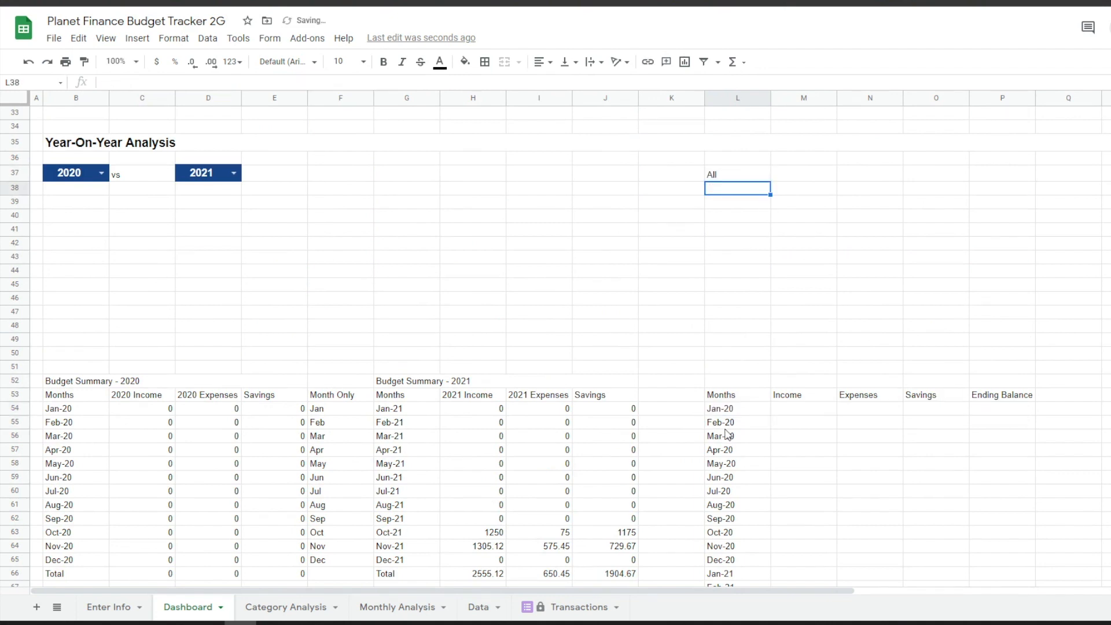
- Compare the "All" marks in column M of Enter Info with the end of the Dashboard's month list
scroll(729, 436, "down", 3)
left_click(125, 609)
scroll(898, 411, "down", 5)
scroll(930, 454, "down", 2)
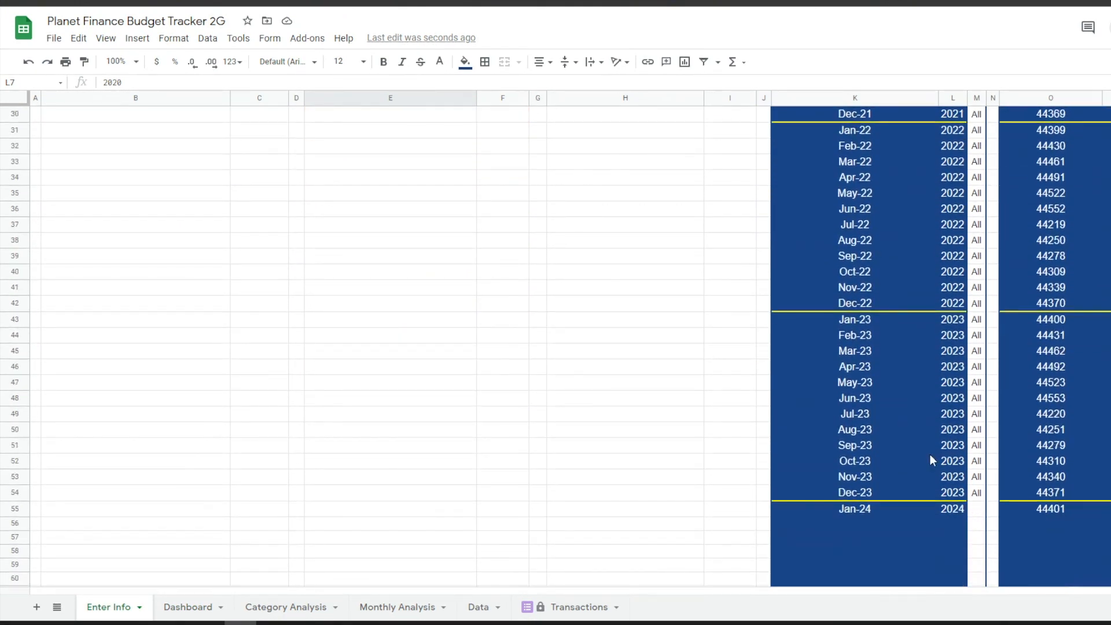
left_click(977, 512)
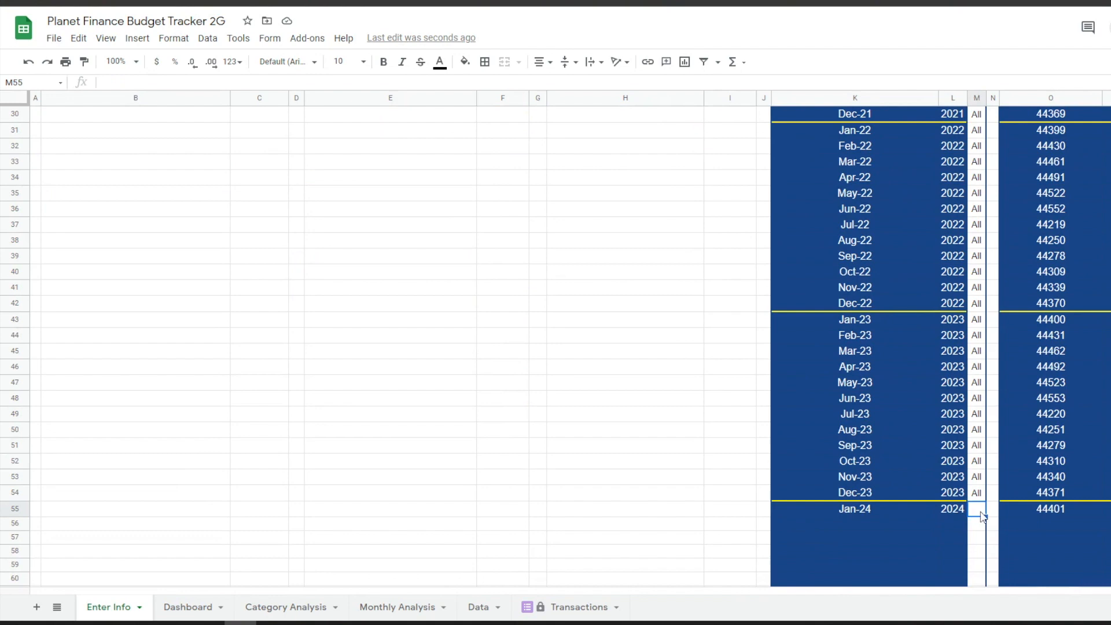
left_click(186, 607)
scroll(786, 495, "down", 8)
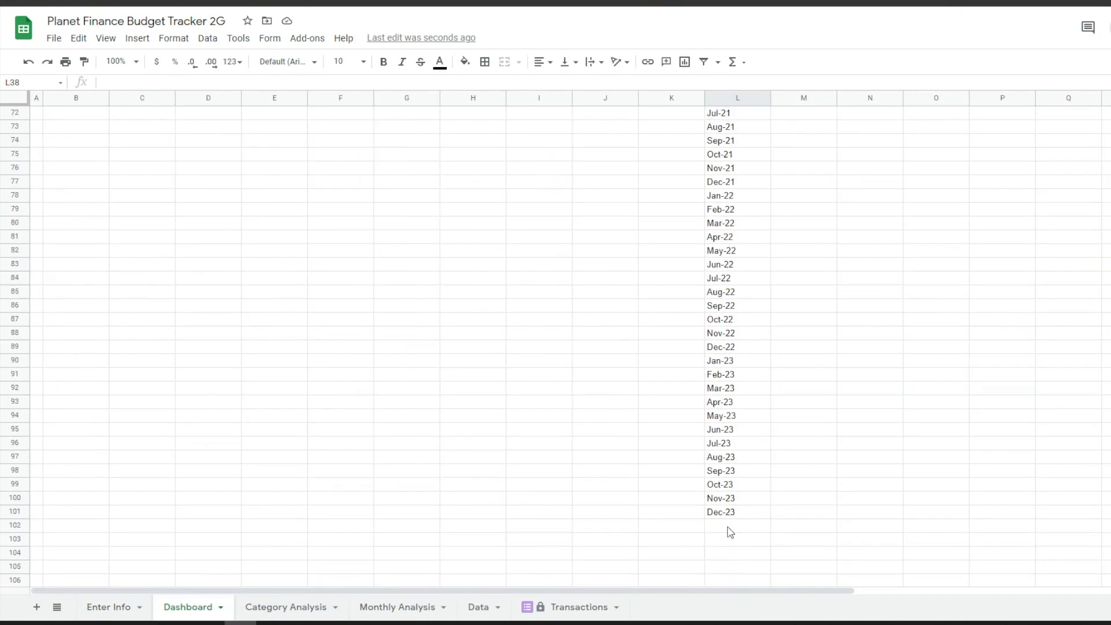
left_click(721, 534)
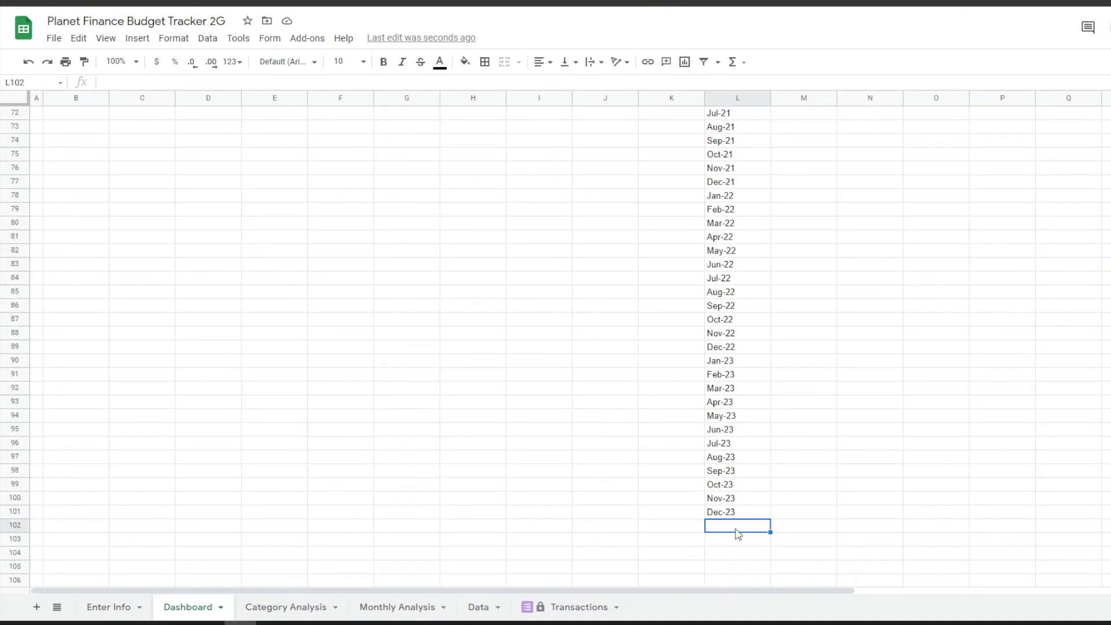
- Try marking Jan-24 with "All" in M55 of Enter Info, check the Dashboard's month list and clear the mark
left_click(119, 607)
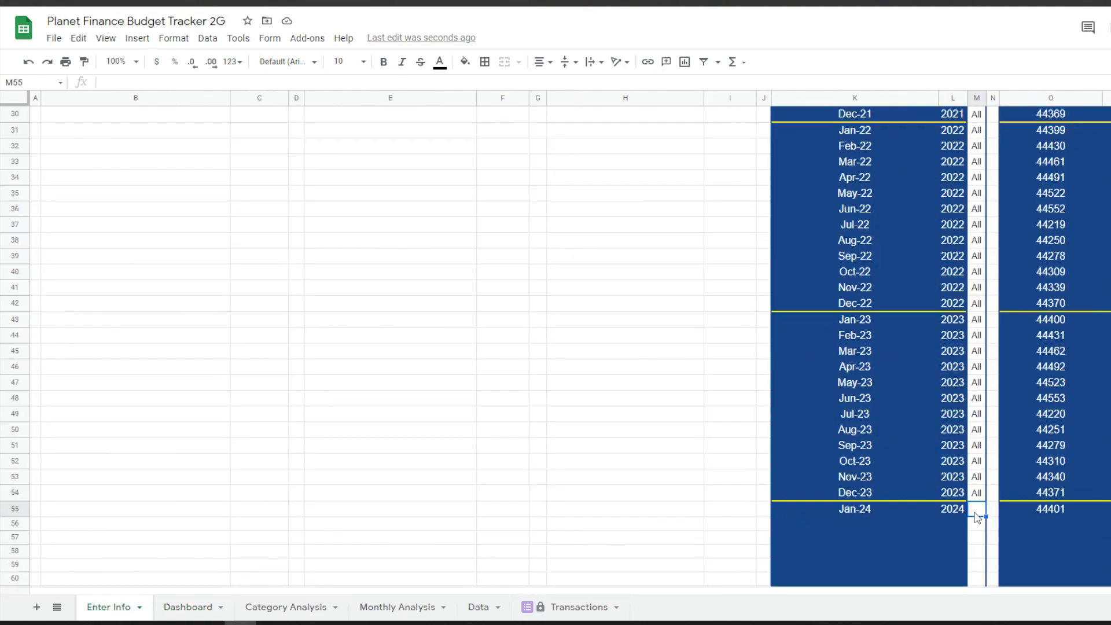
type("All")
key("Return")
left_click(191, 607)
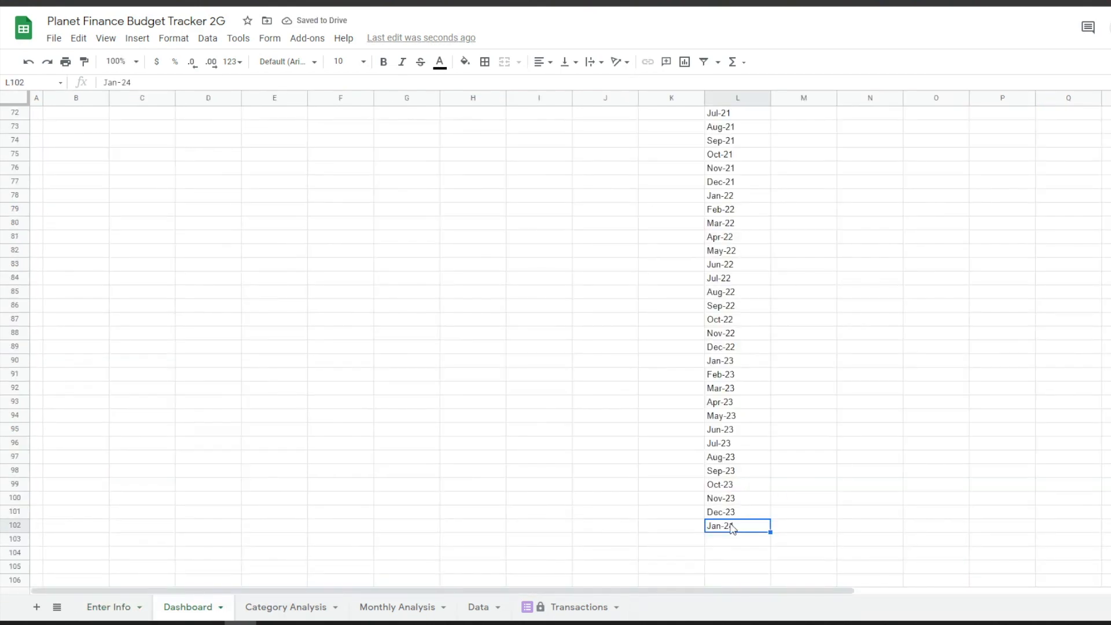
left_click(109, 607)
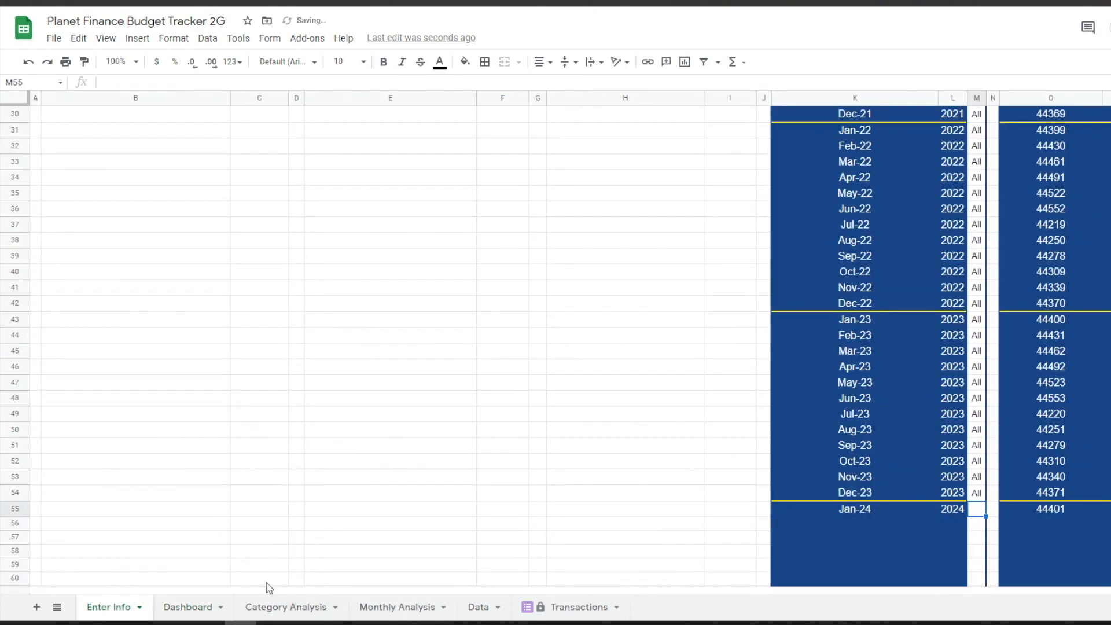
- Enter =IF(ISBLANK(L54),"",SUMIF(Data!$N$2:$N,L54,Data!$J$2:$J)) in M54 of the Dashboard's Income column
left_click(191, 606)
scroll(733, 437, "up", 3)
double_click(804, 379)
key("Escape")
- Delete all Dashboard rows from row 151 to the end of the sheet
scroll(831, 399, "down", 20)
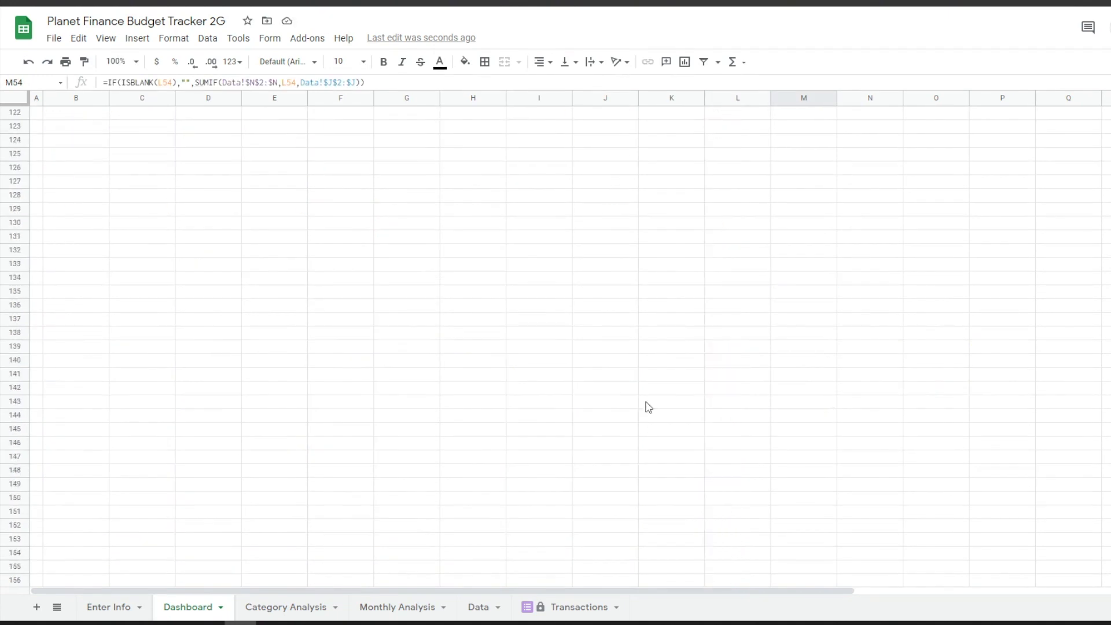
left_click(15, 511)
key("ctrl+shift+Down")
right_click(15, 511)
left_click(97, 179)
- Fill the Income formula from M54 down alongside the month list
scroll(908, 437, "up", 20)
scroll(909, 437, "down", 8)
left_click(804, 181)
left_click_drag(837, 188, 831, 447)
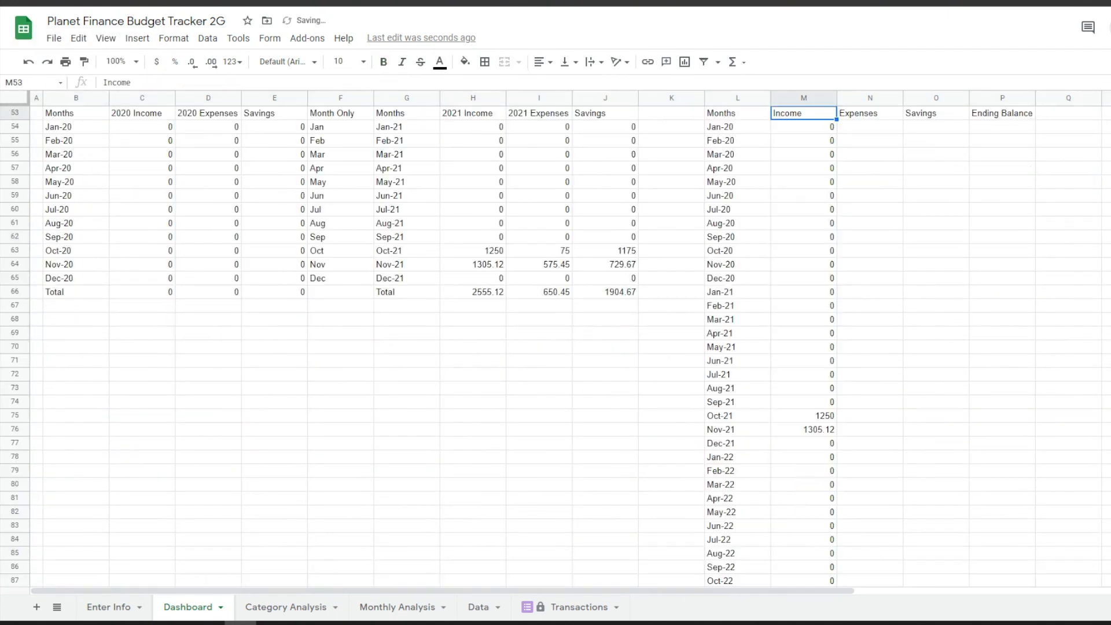
- Enter the blank-safe SUMIF formula summing Data!$E$2:$E for the month in L54 in N54 and fill it down the Expenses column
left_click(870, 140)
type("=IF(ISBLANK(L54),\"\",SUMIF(Data!$B$2:$B,L54,Data!$E$2:$E))")
key("Return")
left_click_drag(904, 147, 872, 573)
- Enter =IF(ISBLANK(L54),"",M54-N54) in O54 and copy it down the Savings column
scroll(871, 146, "up", 20)
key("Right")
type("=IF(ISBLANK(L54),\"\",M54-N54)")
key("Return")
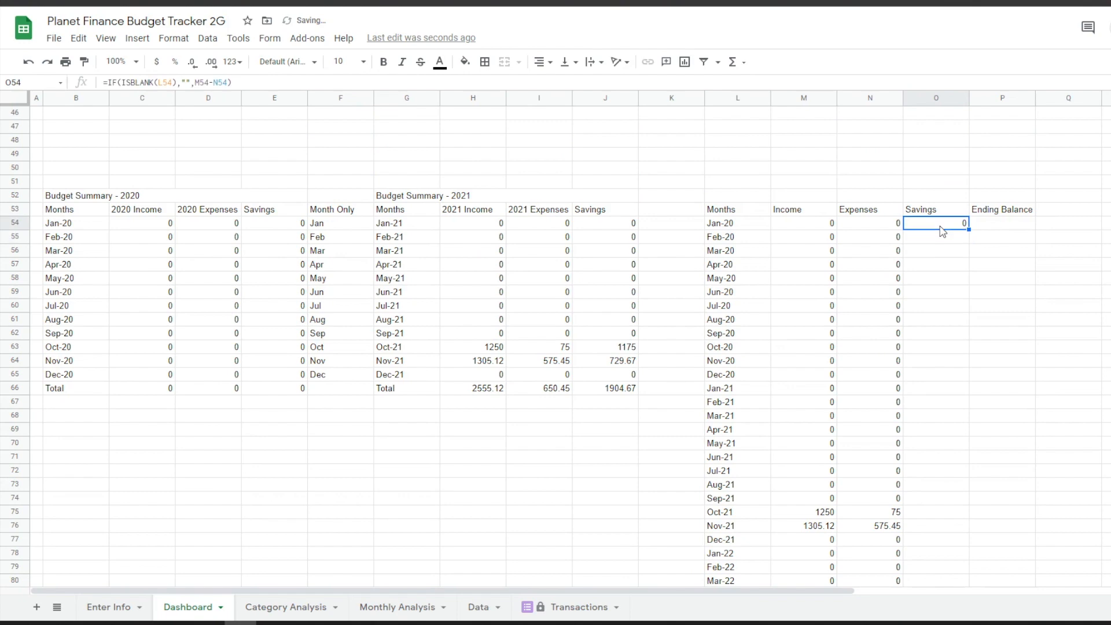
key("ctrl+c")
key("ctrl+shift+Up")
key("ctrl+v")
- Enter =IF(ISBLANK(L54),"",IFERROR((array_constrain(FILTER(Data!$O:$O,Data!$N:$N=L54), 1,1))+M54-N54,"")) in P54 and copy it down the Ending Balance column to row 150
key("ctrl+Up")
type("=IF(ISBLANK(L54),\"\",IFERROR((array_constrain(FILTER(Data!$O:$O,Data!$N:$N=L54), 1,1))+M54-N54,\"\"))")
key("Return")
left_click(1022, 228)
key("ctrl+v")
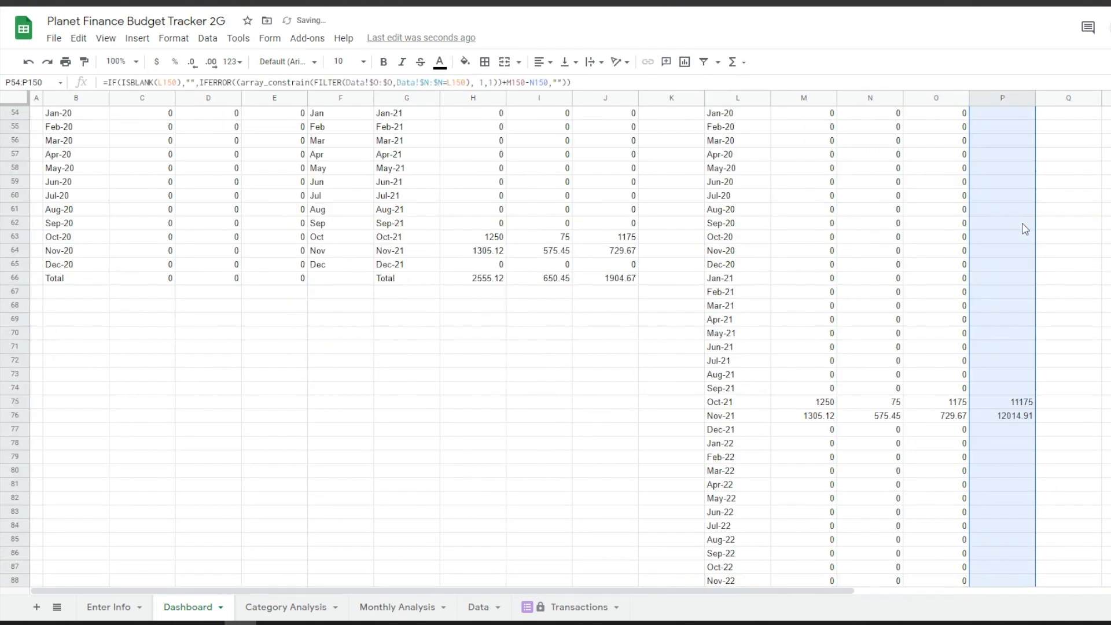
- Label L52 "Total" above the all-months table and enter =SUM(M54:M) in M52
scroll(1023, 225, "up", 3)
left_click(1013, 266)
left_click(741, 253)
type("Total")
key("Tab")
type("=SUM(M54:M)")
left_click(793, 251)
- Copy the M52 sum to N52 and O52 and enter "-" in P52
key("ctrl+c")
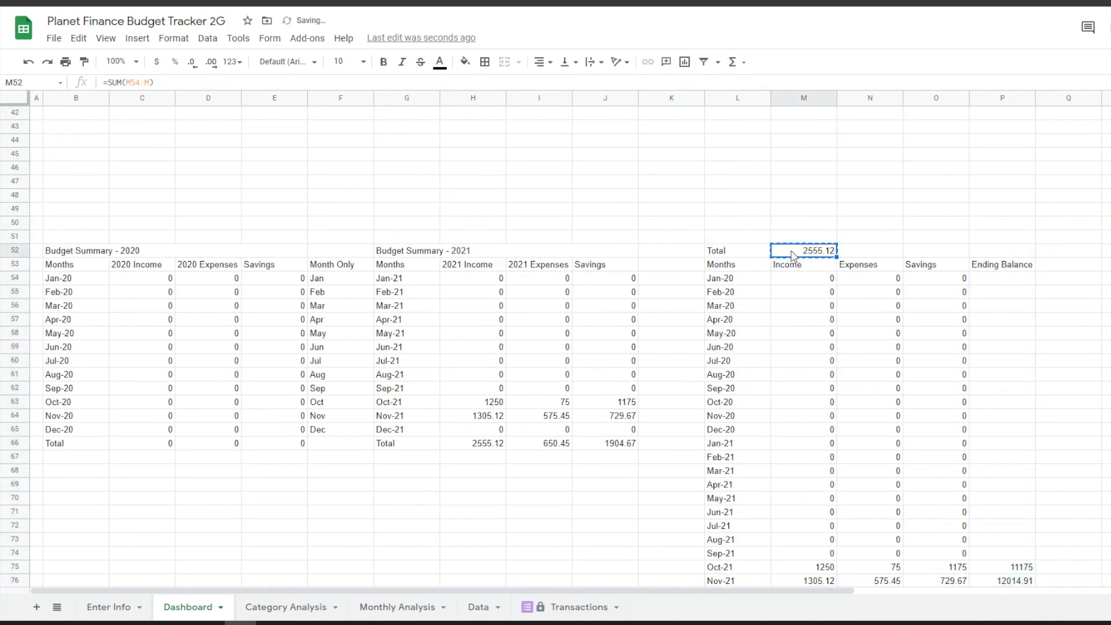
key("Right")
key("ctrl+v")
key("Right")
key("ctrl+v")
key("Right")
type("-")
left_click(742, 255)
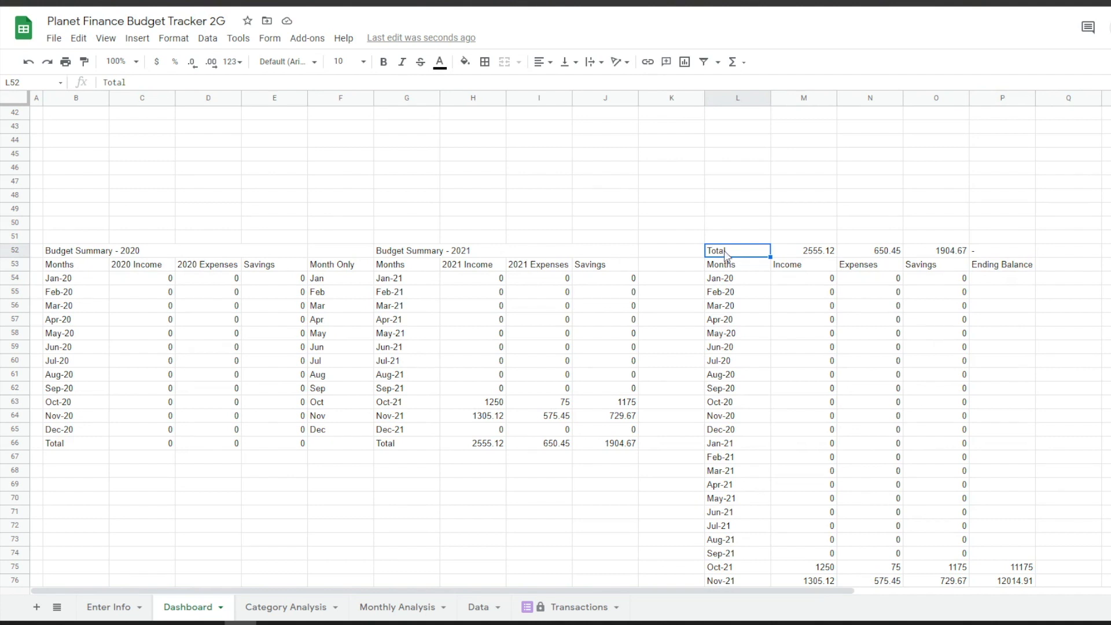
- Review the Dashboard's sections from the supporting tables and year-on-year area up to the title
left_click(681, 255)
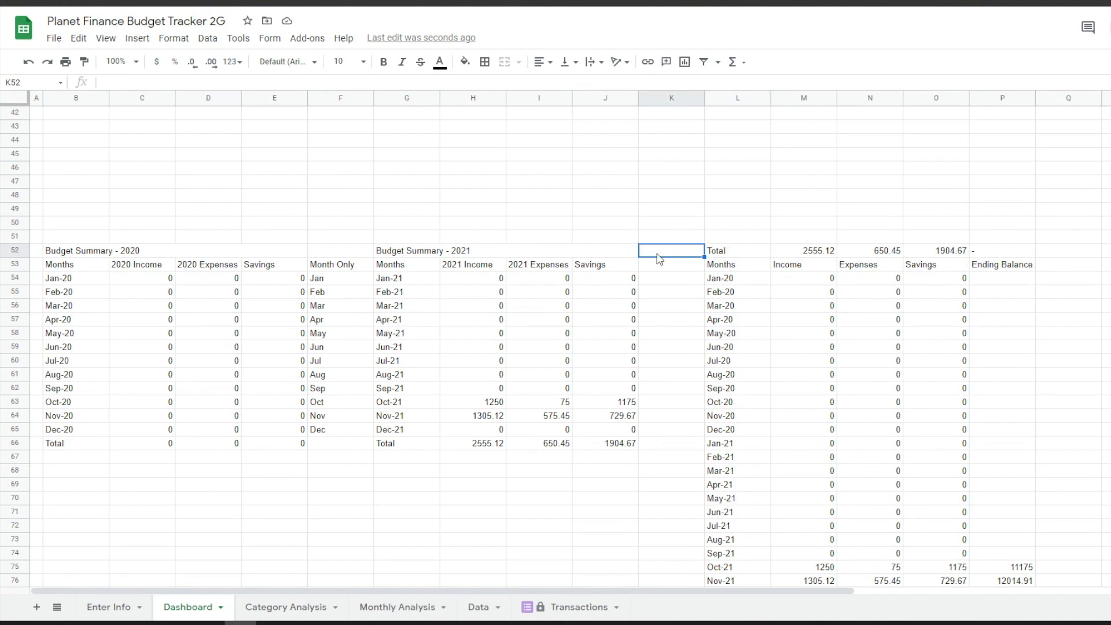
left_click(673, 242)
scroll(675, 245, "up", 10)
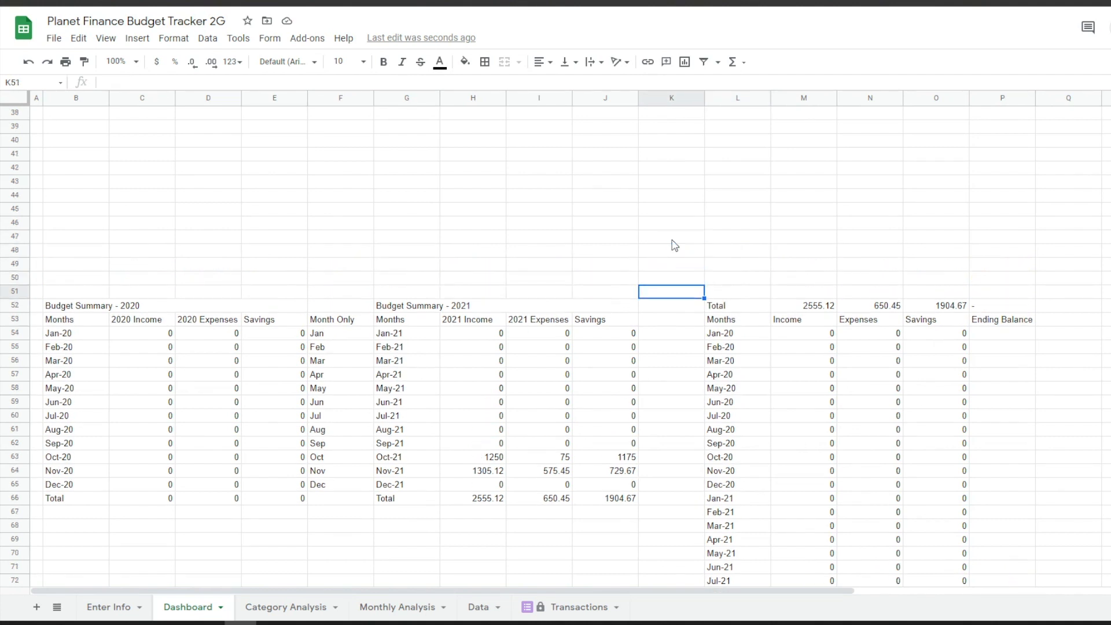
scroll(675, 246, "up", 1)
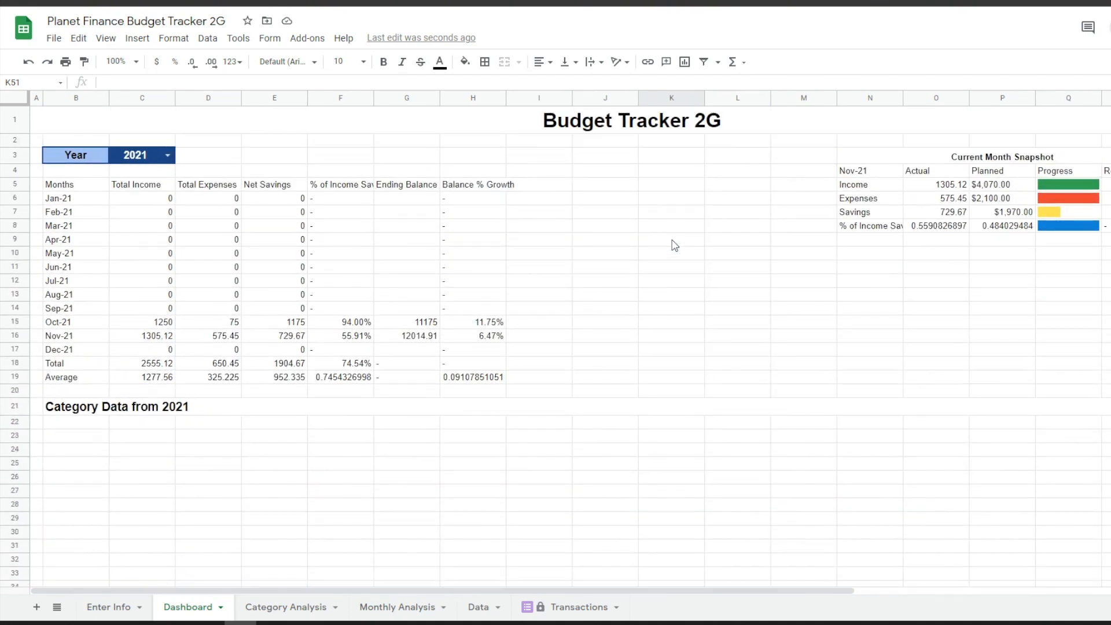
left_click(488, 124)
scroll(640, 342, "down", 5)
scroll(637, 290, "up", 5)
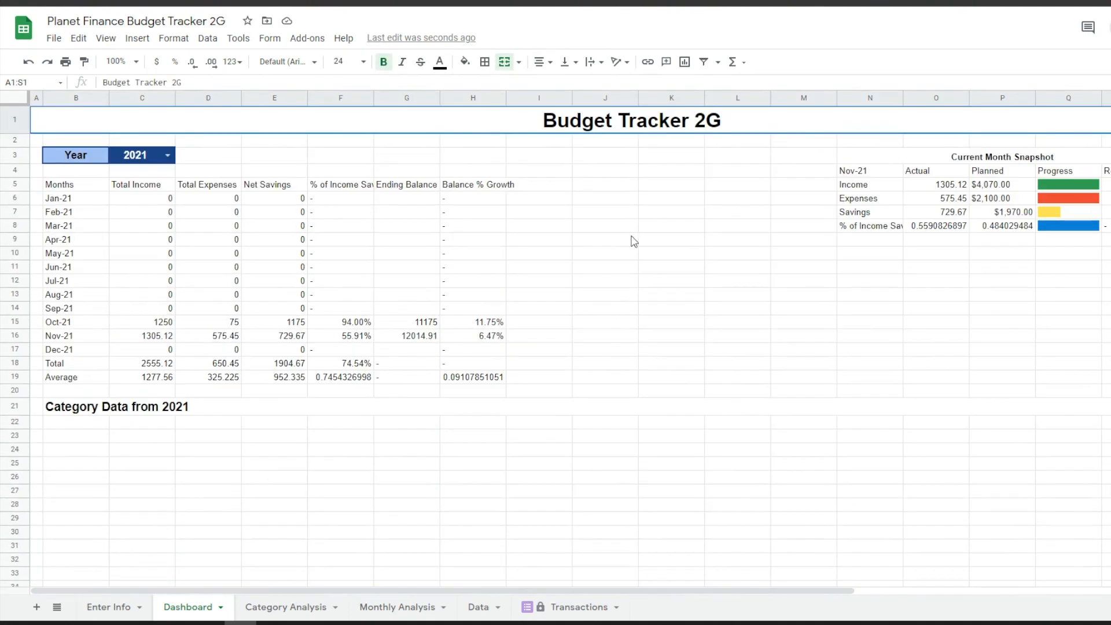
scroll(634, 242, "down", 11)
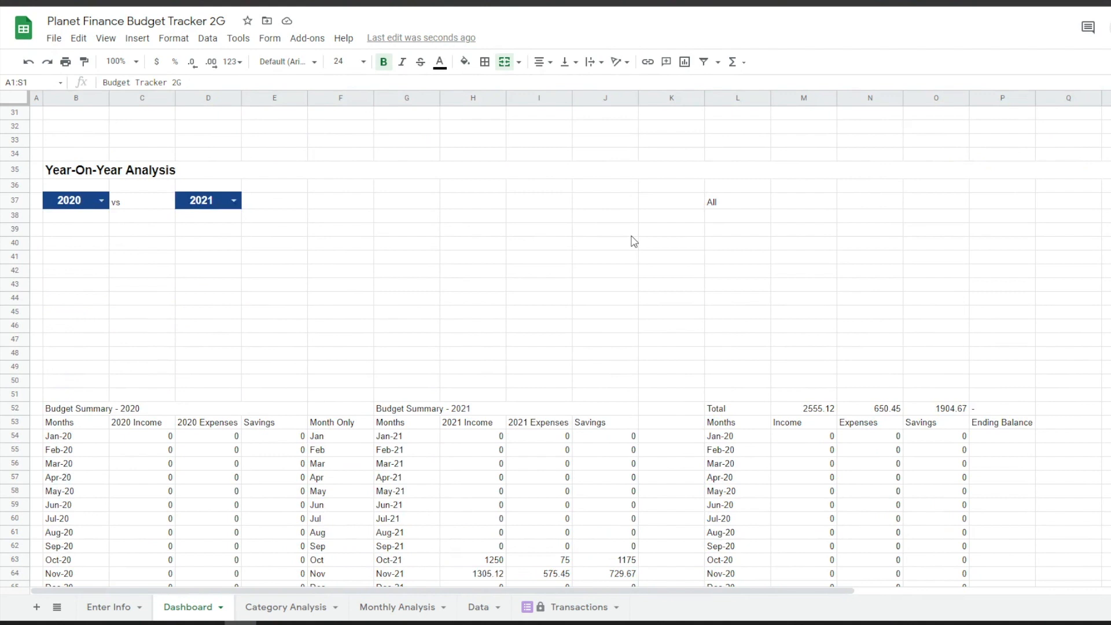
scroll(634, 242, "up", 11)
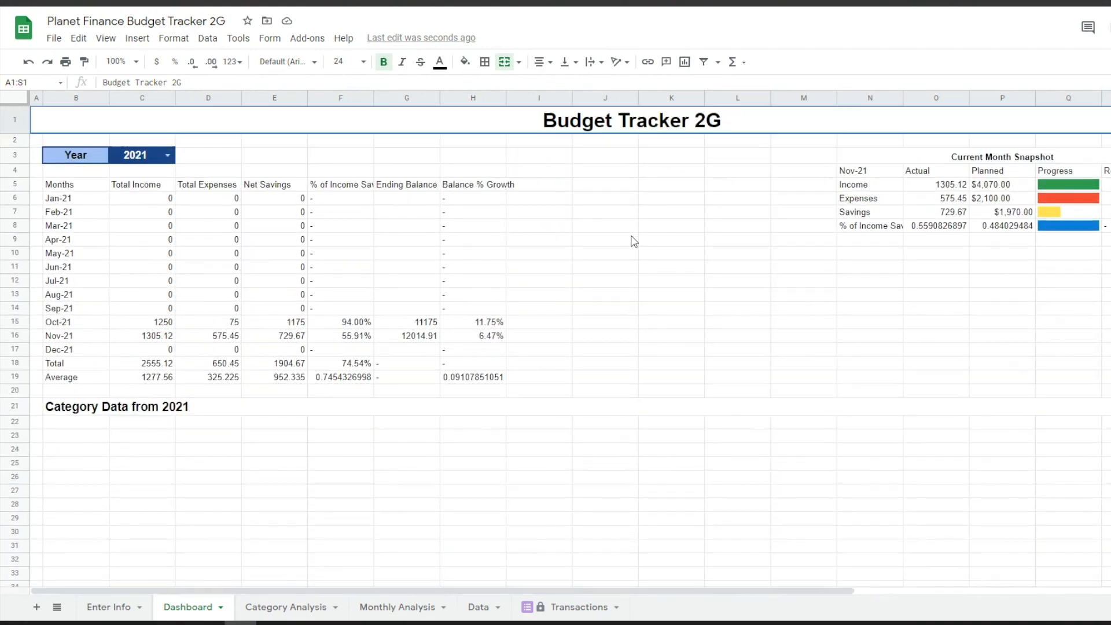
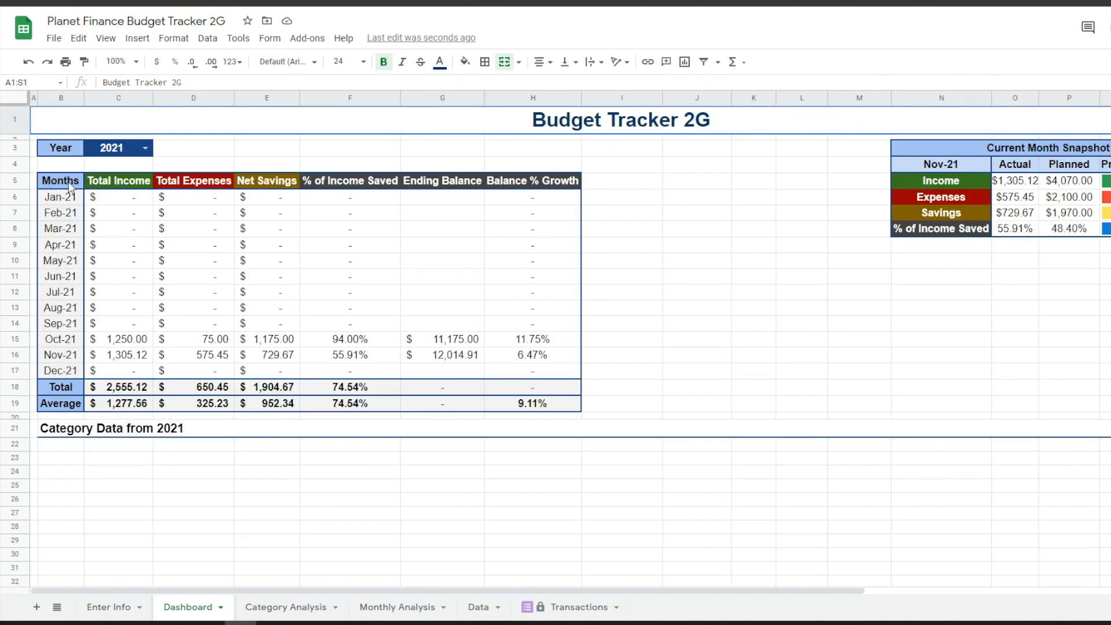
left_click(256, 325)
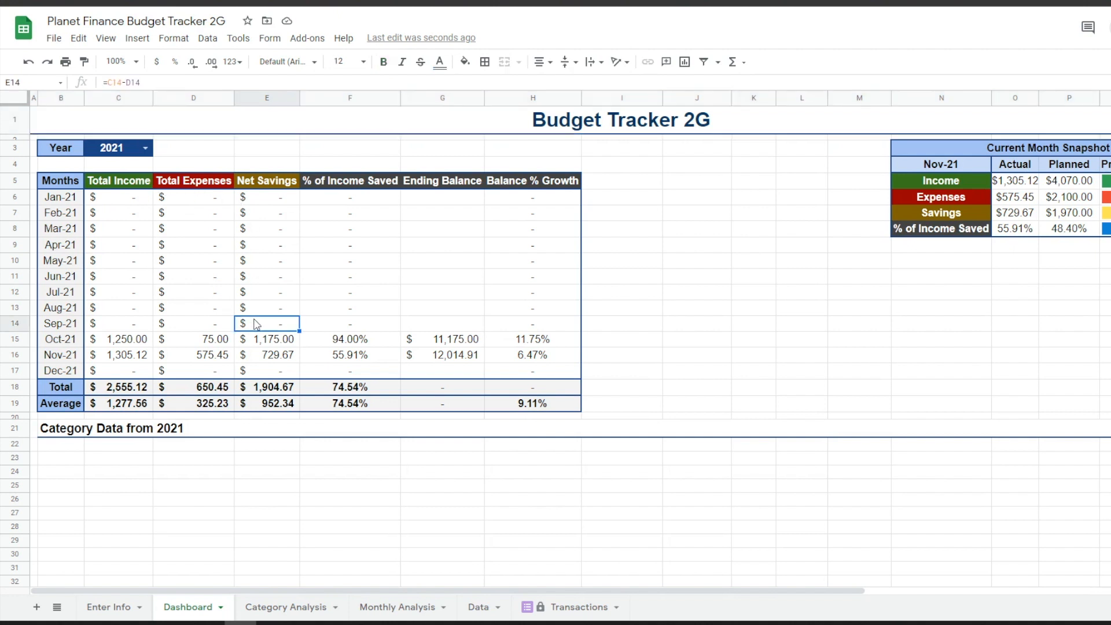
left_click(207, 40)
left_click(206, 38)
left_click(187, 40)
left_click(307, 365)
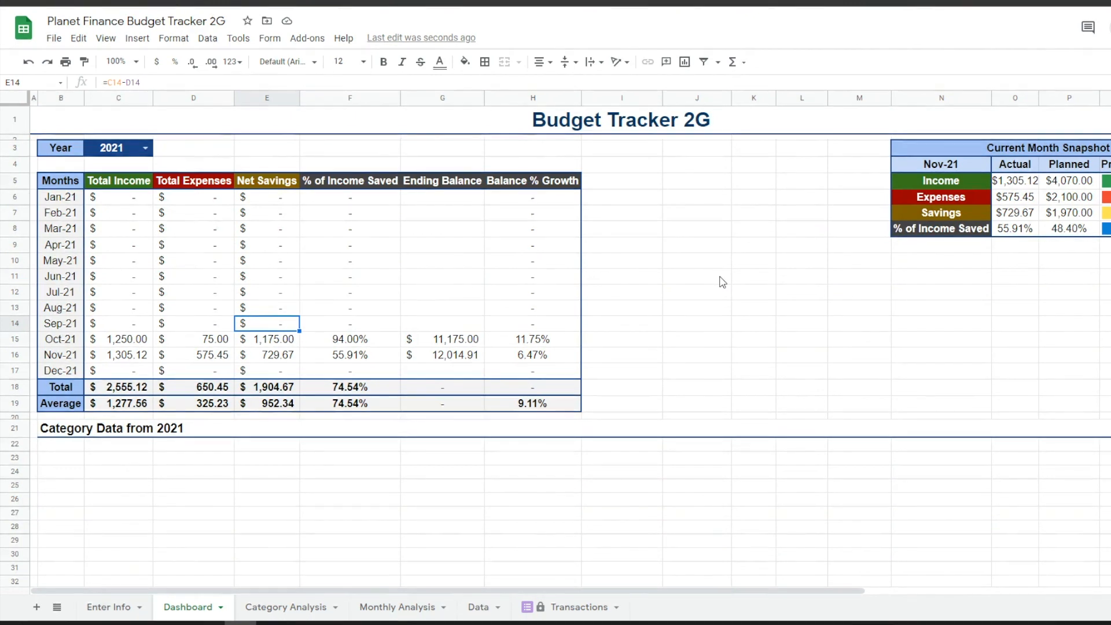
- Insert a chart from cell I5 beside the monthly table and change its type to Combo chart
left_click(612, 184)
left_click(138, 41)
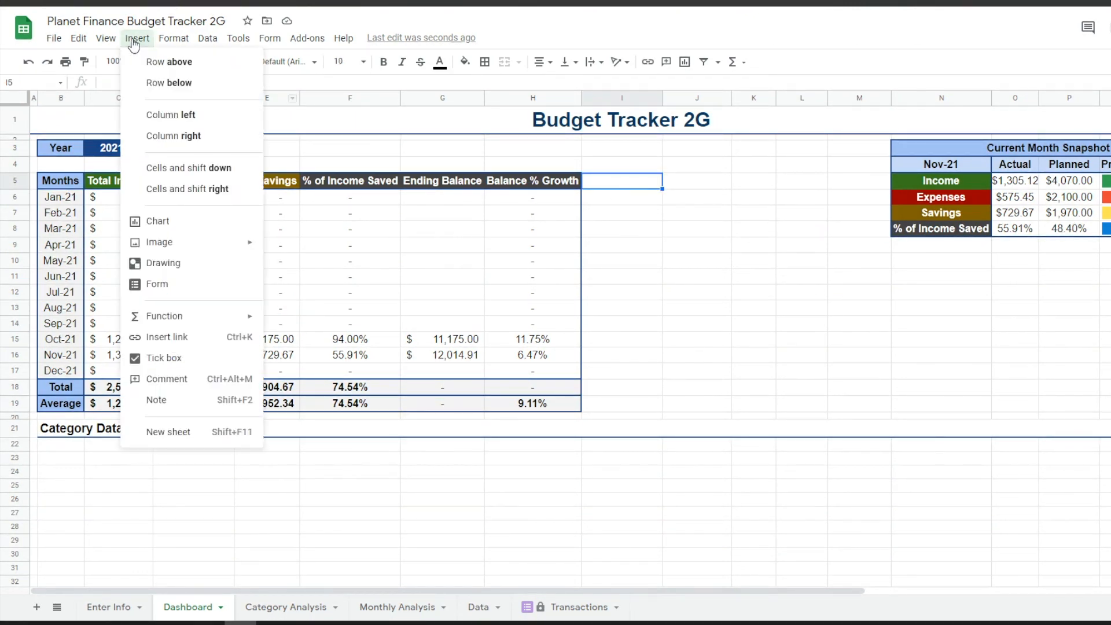
left_click(159, 223)
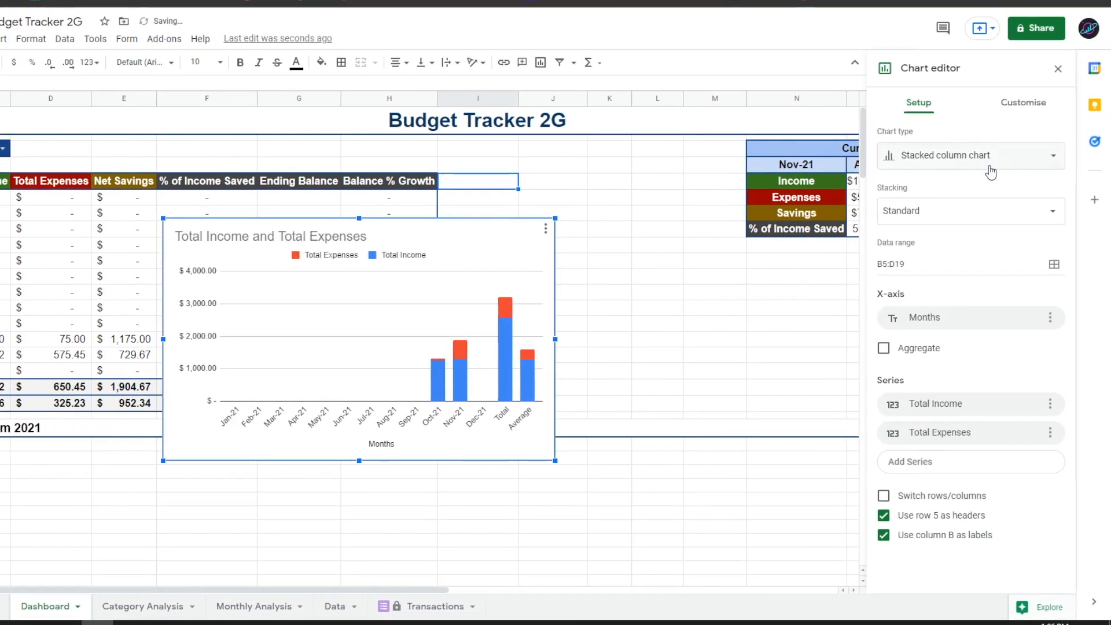
left_click(988, 154)
left_click(1024, 302)
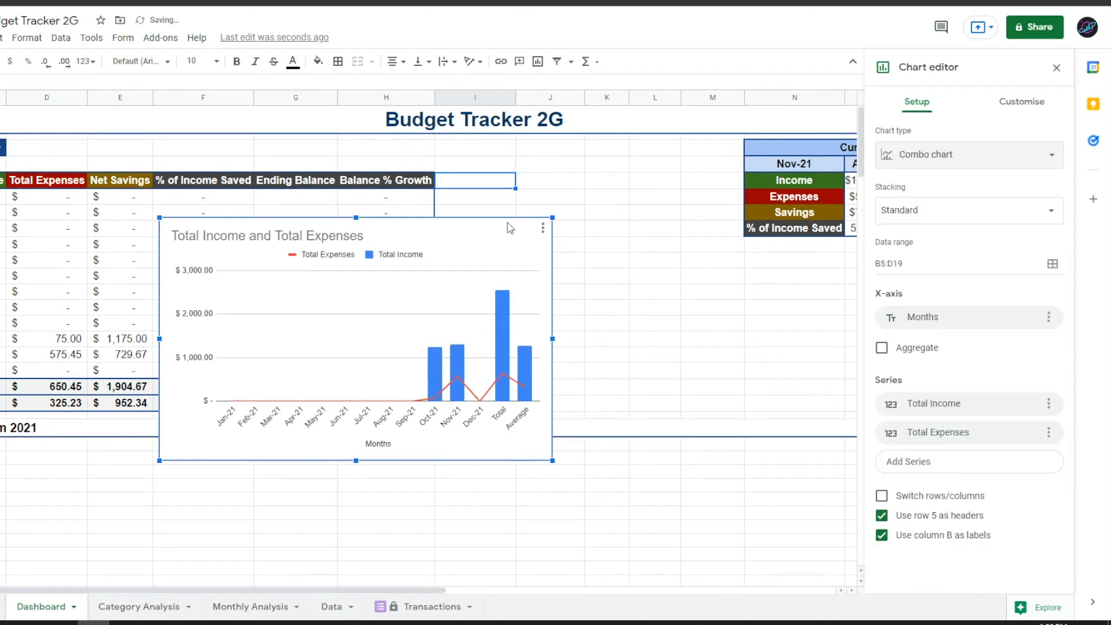
- Move the combo chart beside the Balance % Growth column and resize it to fit before the Current Month Snapshot
left_click_drag(397, 228, 673, 181)
left_click_drag(831, 293, 744, 293)
left_click_drag(589, 415, 589, 417)
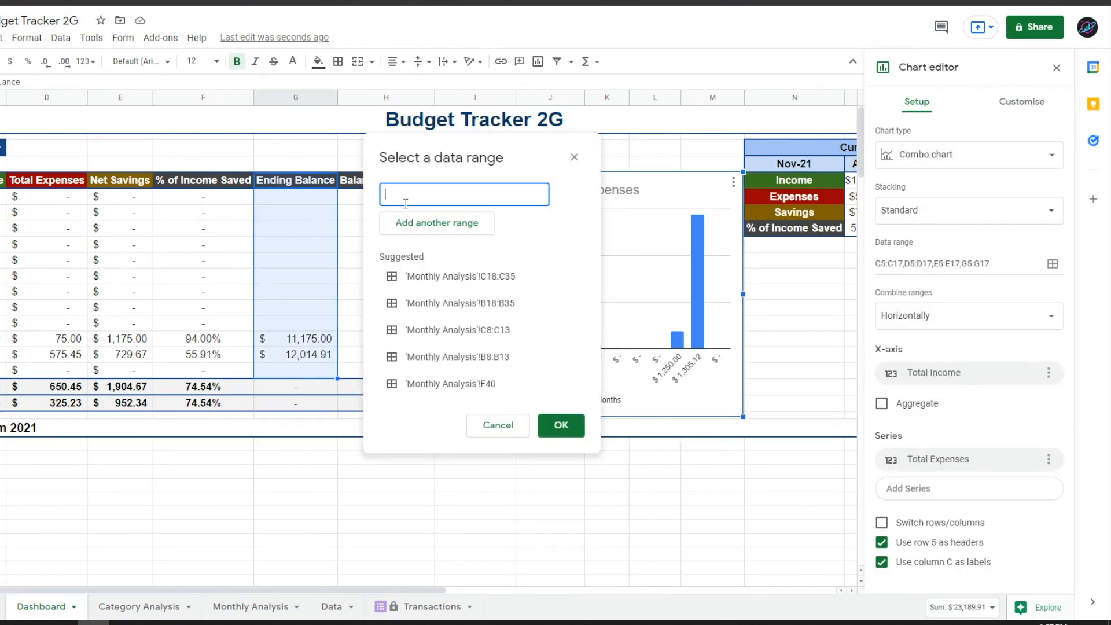
- Set the combo chart's data ranges to B5:B17, C5:C17, D5:D17 and G5:G17
left_click_drag(71, 184, 68, 374)
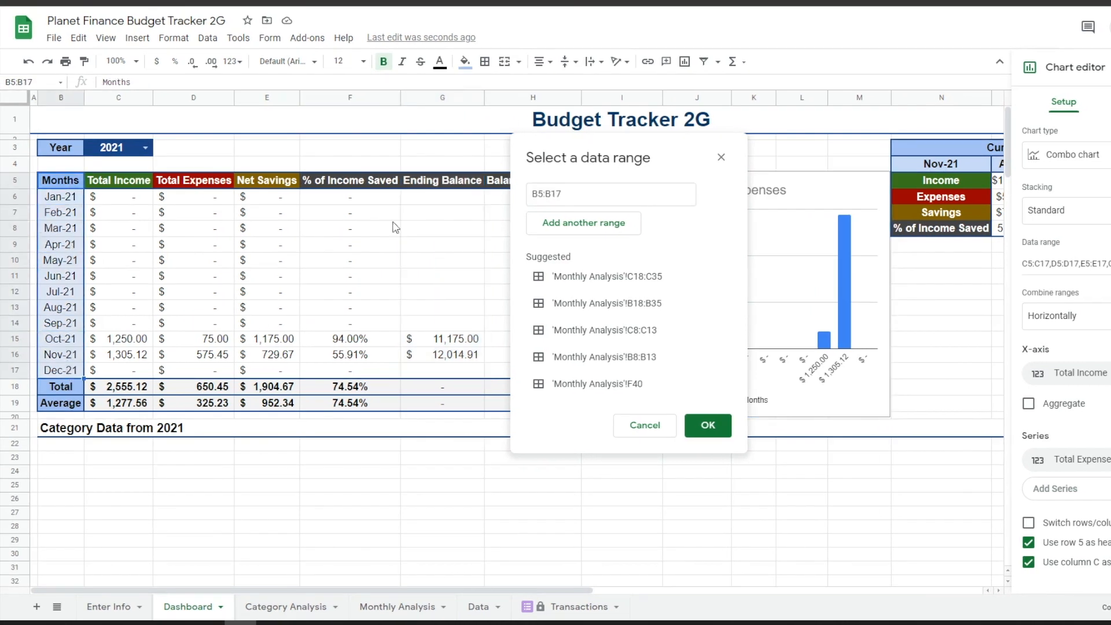
left_click(566, 221)
left_click_drag(128, 187, 125, 374)
left_click(575, 256)
left_click_drag(203, 191, 204, 378)
left_click(537, 296)
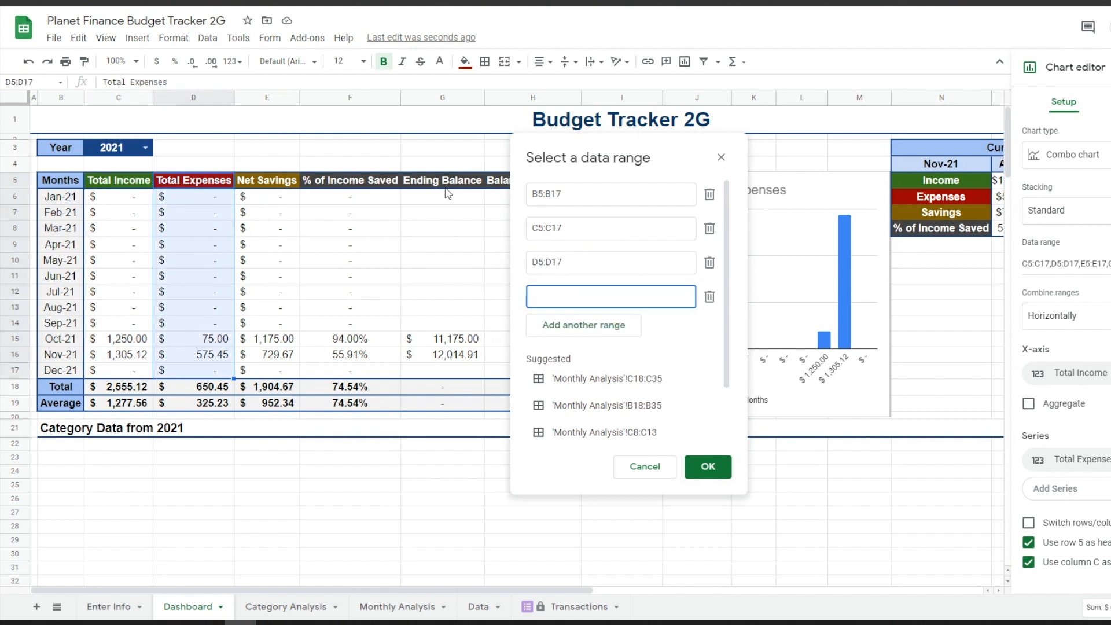
left_click_drag(446, 186, 450, 376)
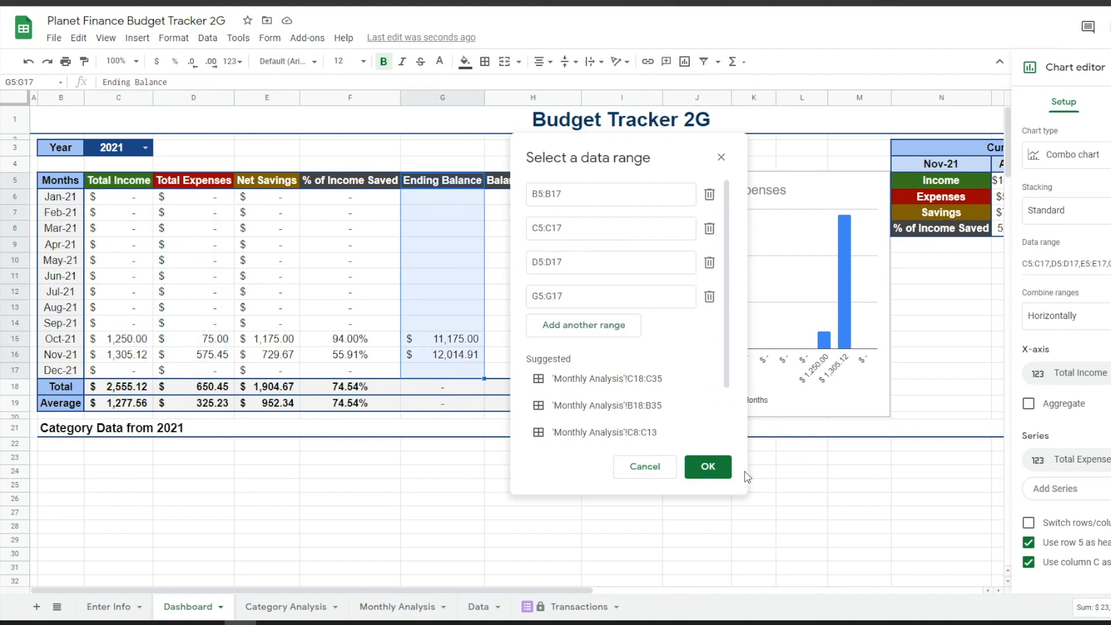
left_click(708, 467)
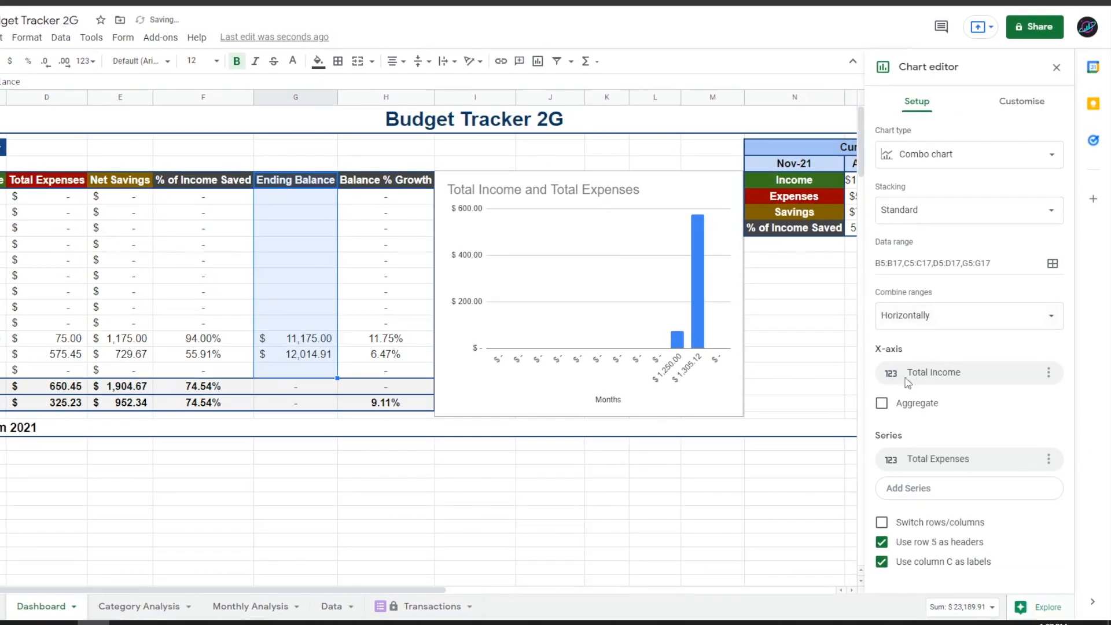
- Use Months as the combo chart's X-axis and Total Income, Total Expenses and Ending Balance as its series
left_click(921, 376)
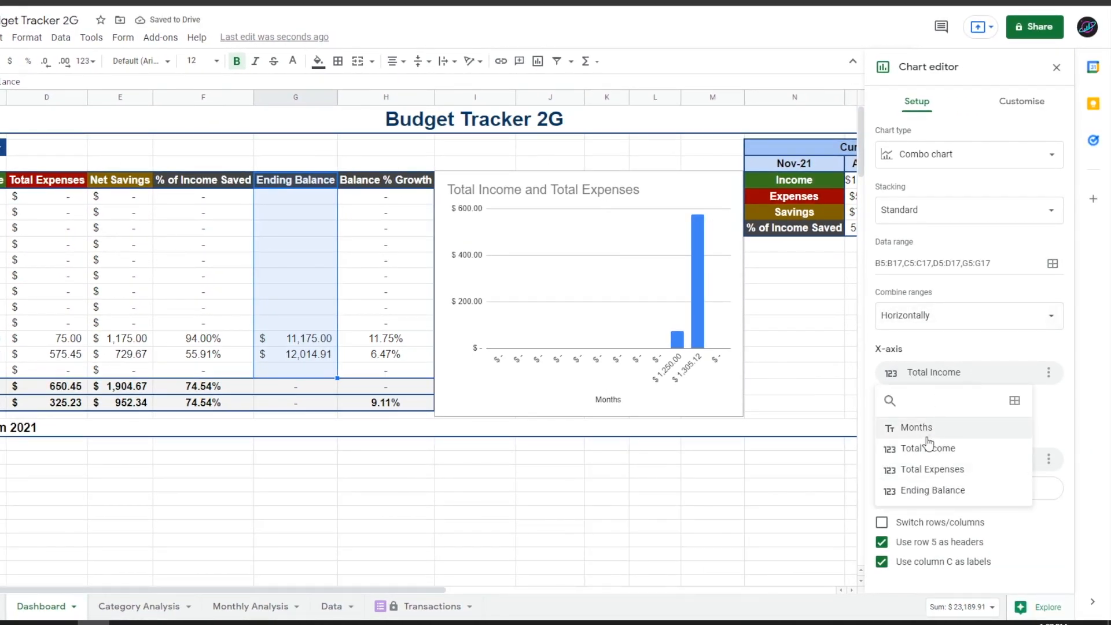
left_click(947, 431)
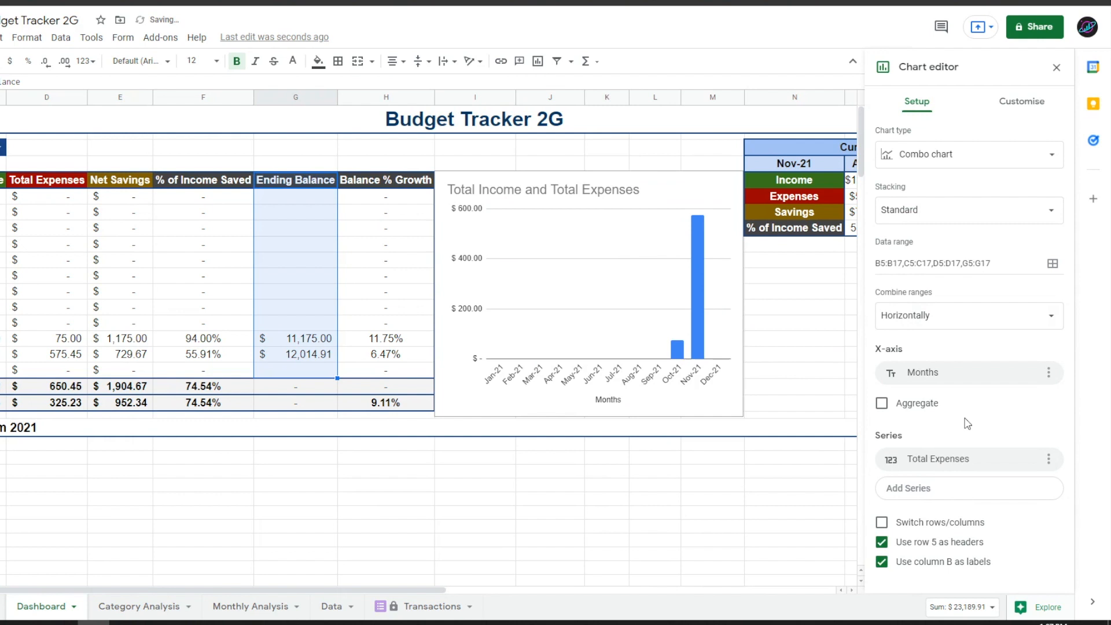
left_click(938, 461)
left_click(944, 516)
left_click(935, 488)
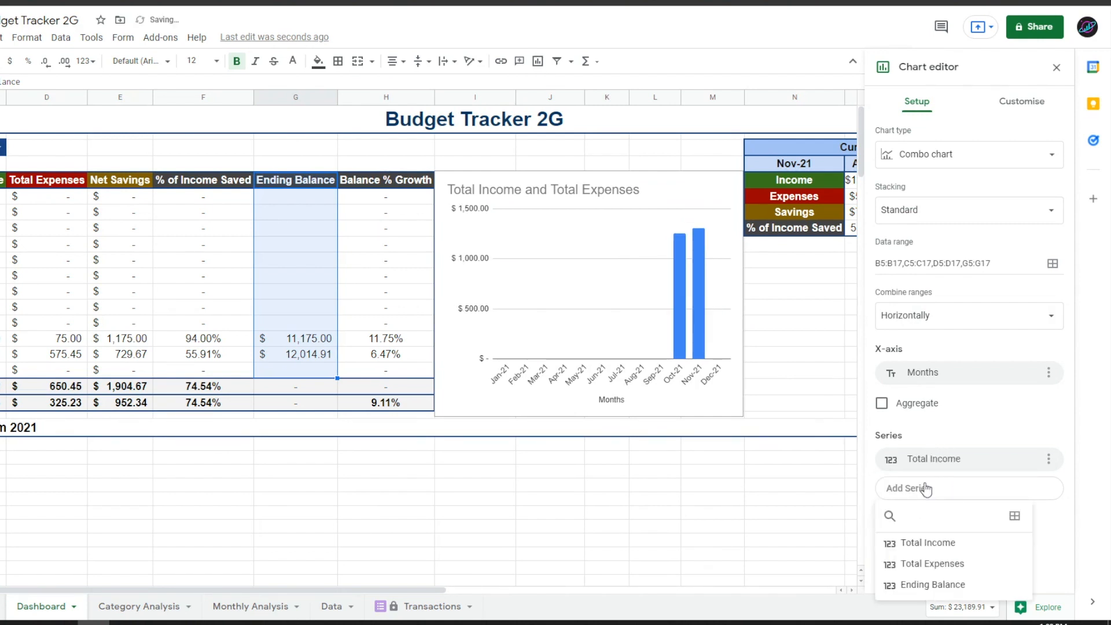
left_click(930, 564)
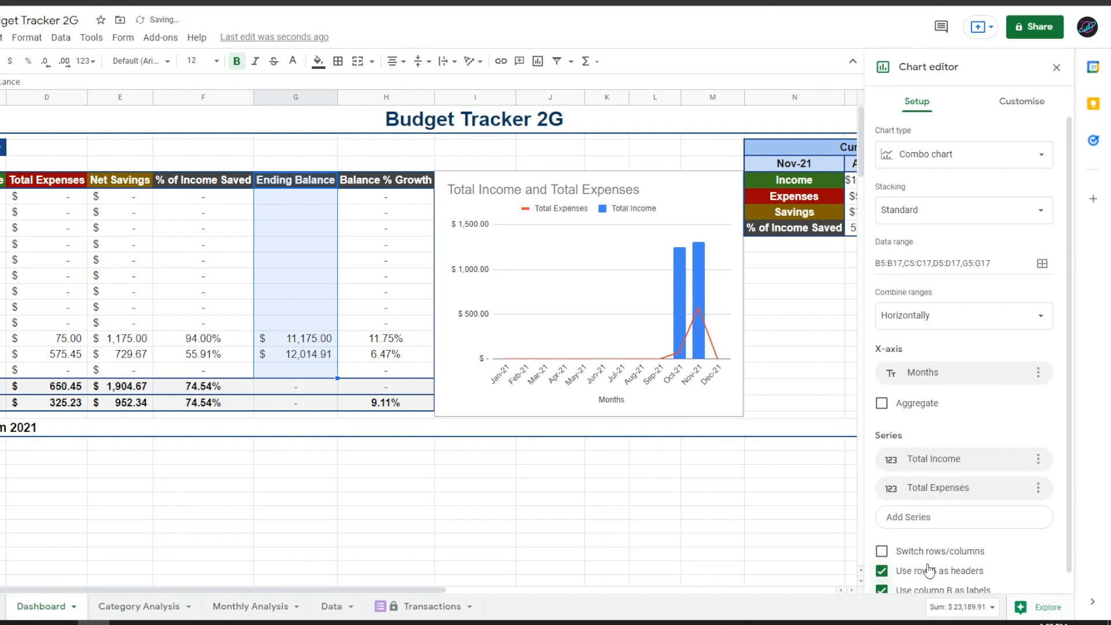
left_click(945, 523)
left_click(938, 491)
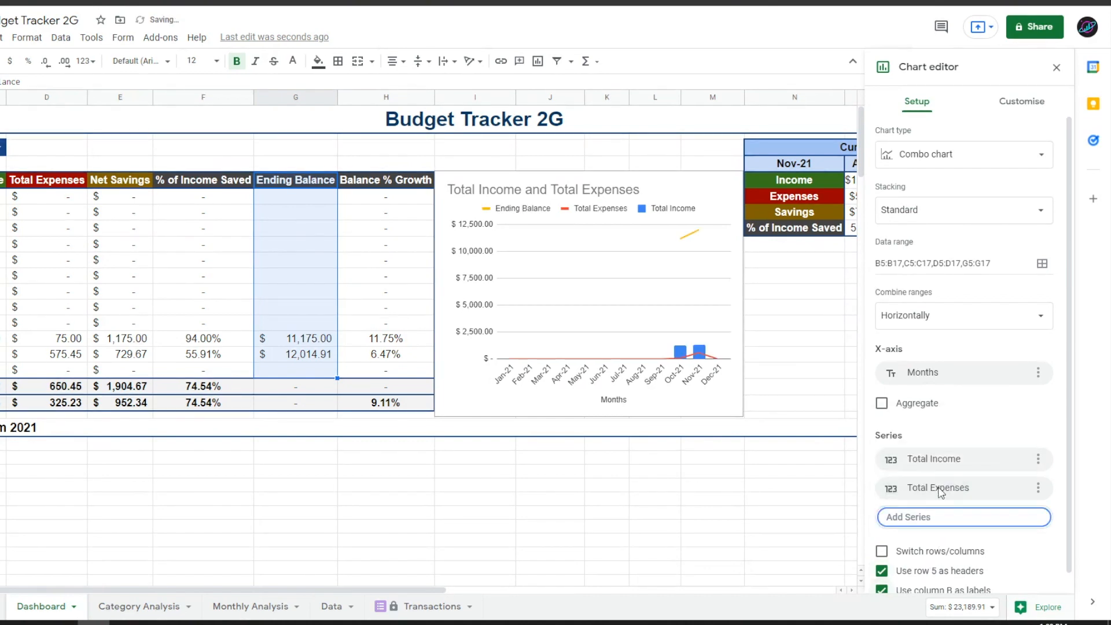
- Remove the combo chart's title, colour Total Income green and show Ending Balance as a blue area with a trend line
left_click(1021, 102)
left_click(904, 216)
left_click(921, 166)
scroll(951, 347, "down", 5)
left_click(884, 345)
left_click(963, 504)
left_click(909, 524)
left_click(883, 510)
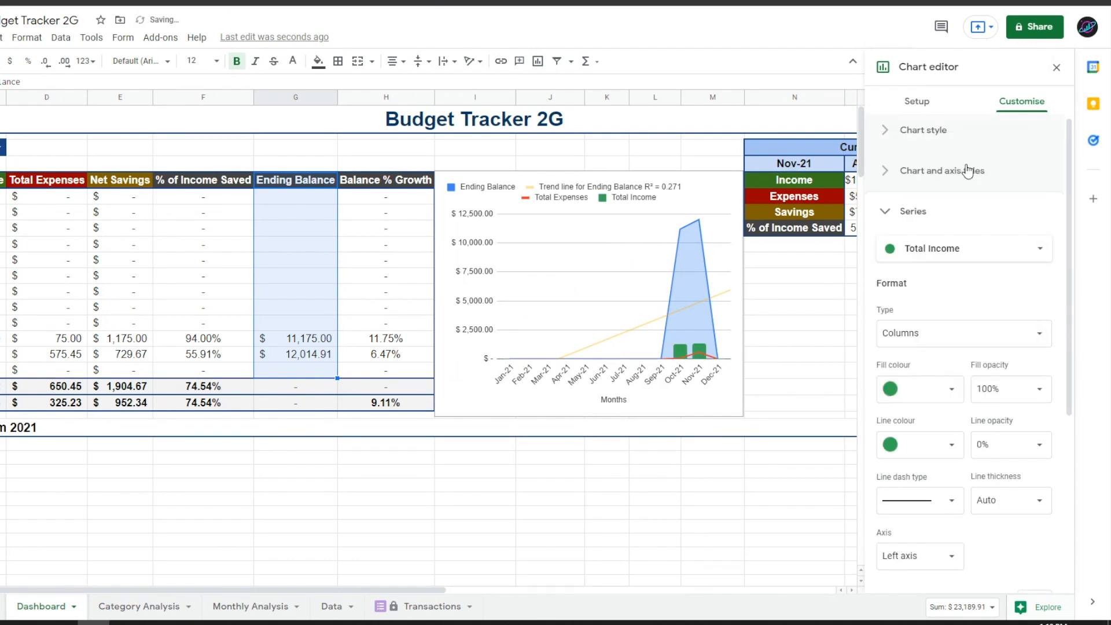
left_click(955, 252)
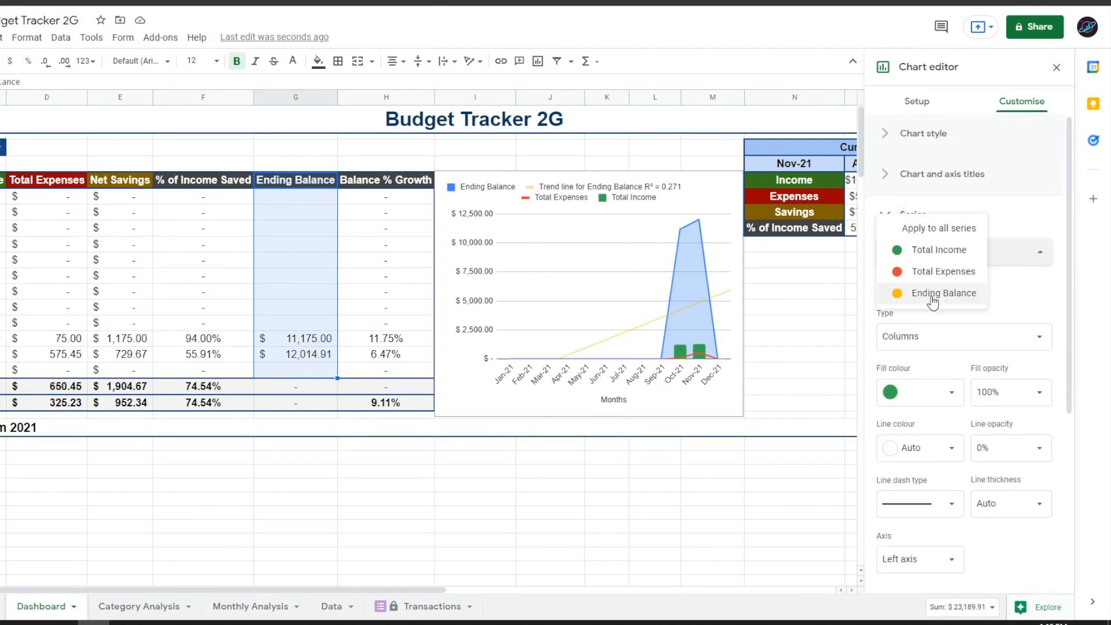
- Place the new column chart directly below the Current Month Snapshot and resize it to the table's width with a low height
scroll(879, 268, "right", 3)
left_click_drag(552, 382, 540, 397)
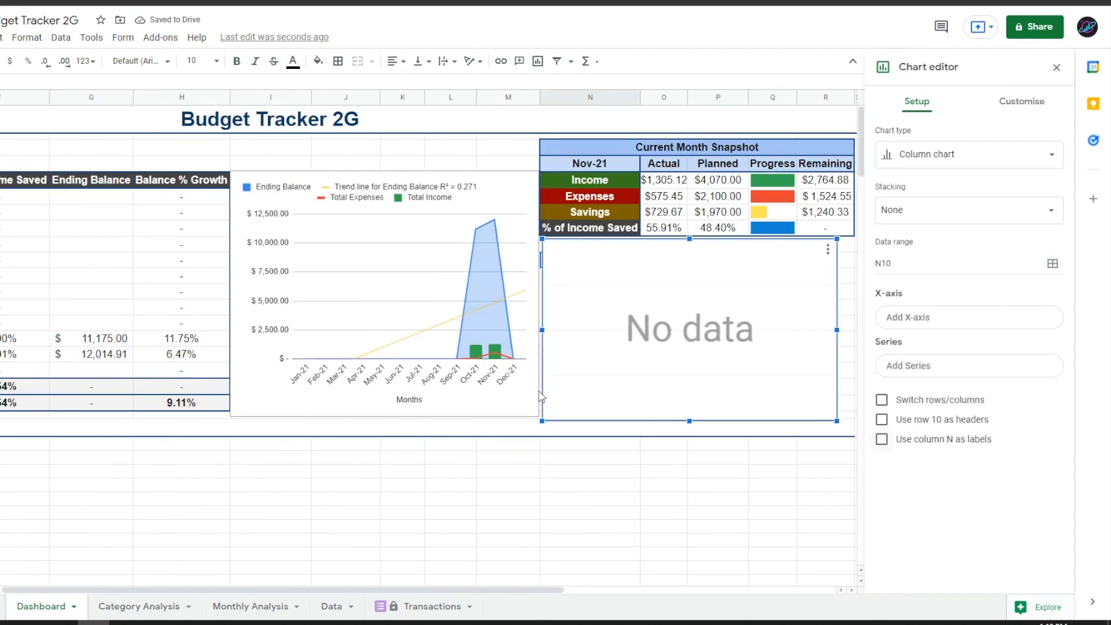
left_click_drag(842, 331, 856, 331)
left_click_drag(699, 421, 697, 318)
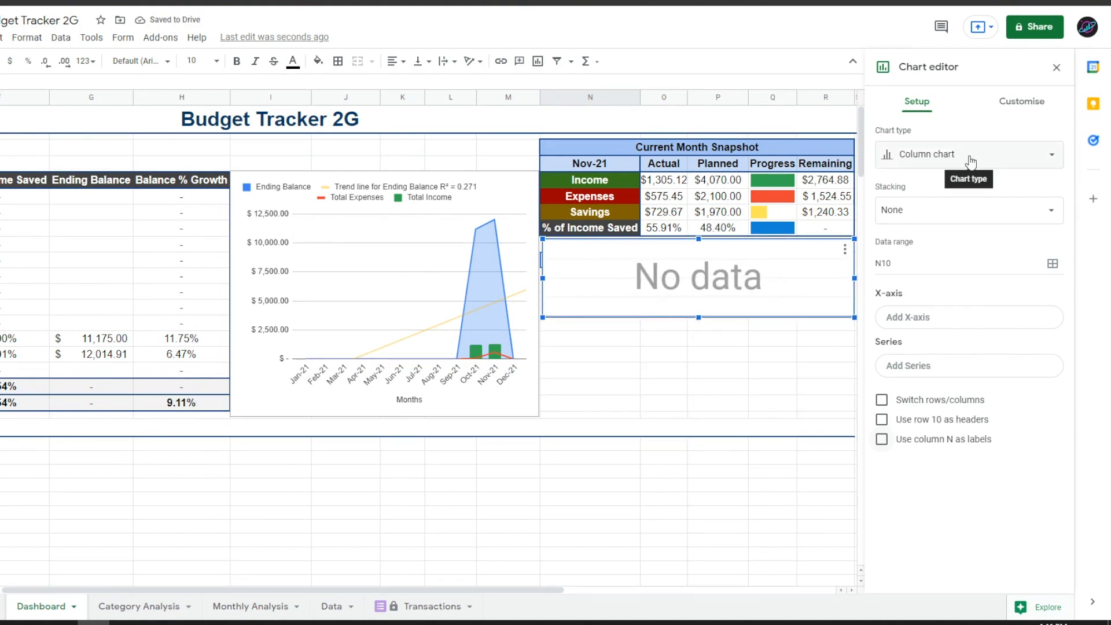
- Set the snapshot chart's data ranges to the actual income, expenses and savings cells O5, O6 and O7
left_click(1053, 263)
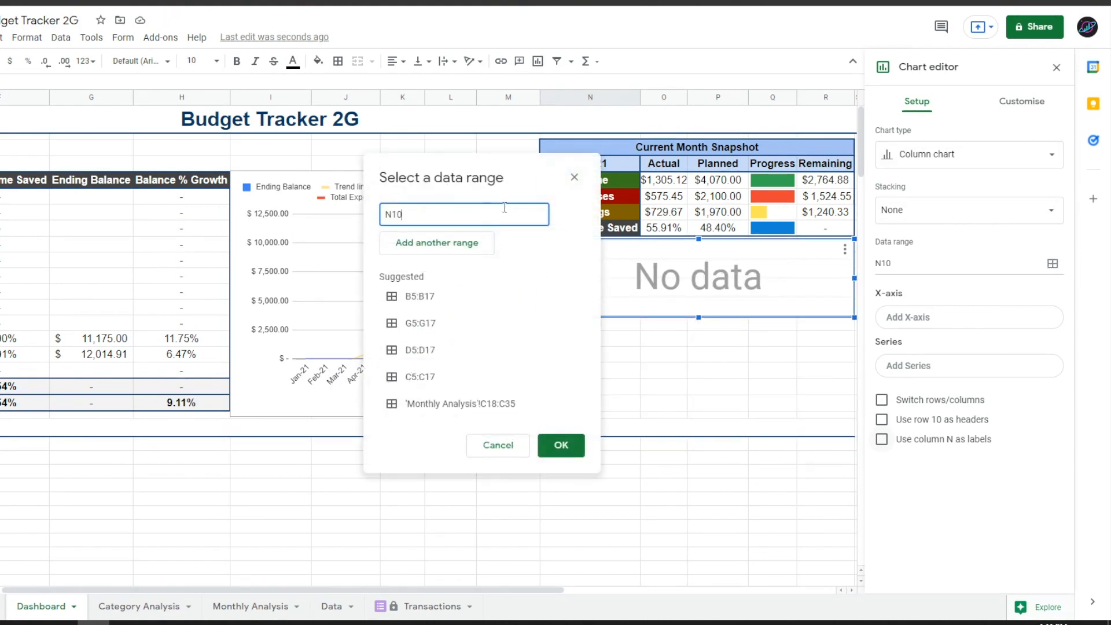
left_click(664, 185)
left_click(431, 246)
left_click(679, 202)
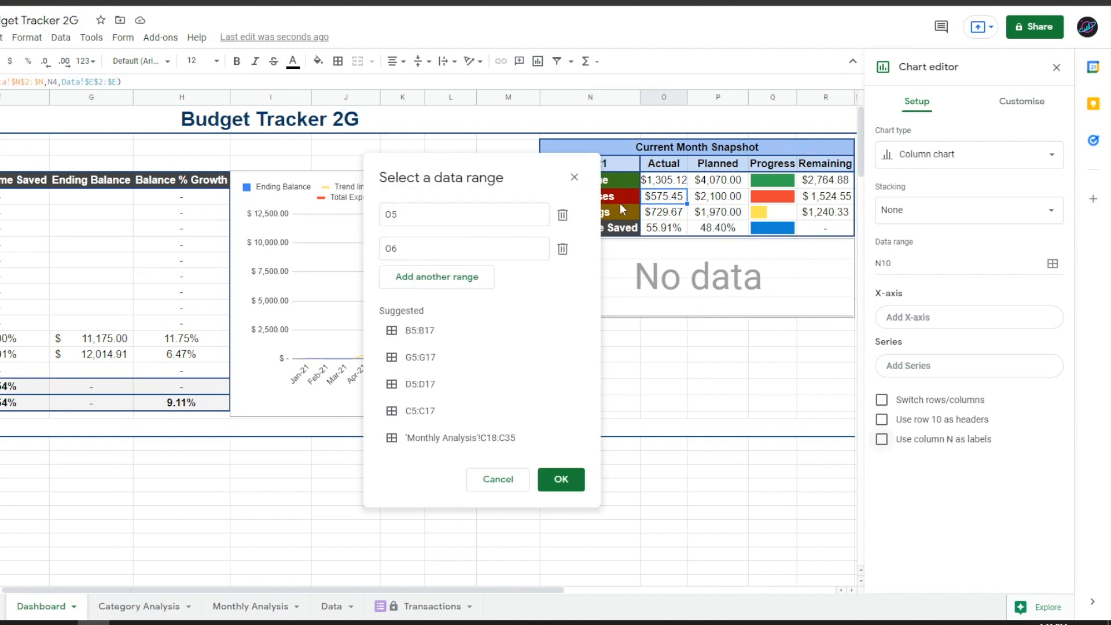
left_click(437, 277)
left_click(664, 212)
left_click(561, 479)
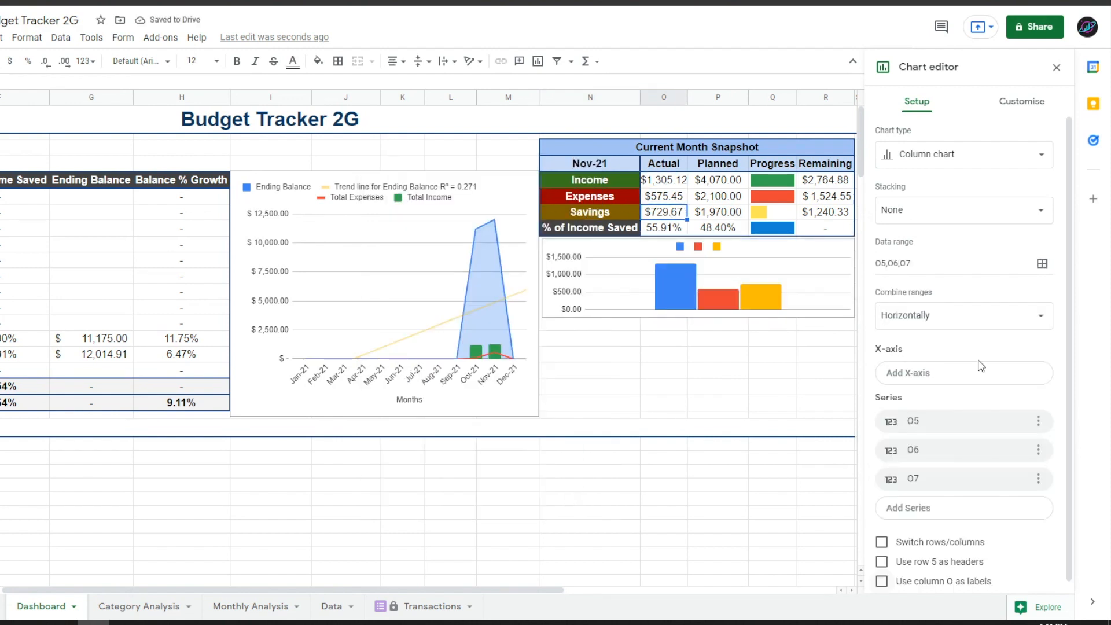
- Title the snapshot chart "Current Month Summary" in bold black 12-point text
left_click(1007, 109)
left_click(942, 173)
type("Current Month Summary")
left_click(888, 391)
left_click(1015, 334)
- Give the snapshot chart a bold horizontal axis title reading "Income | Expenses | Savings"
left_click(940, 213)
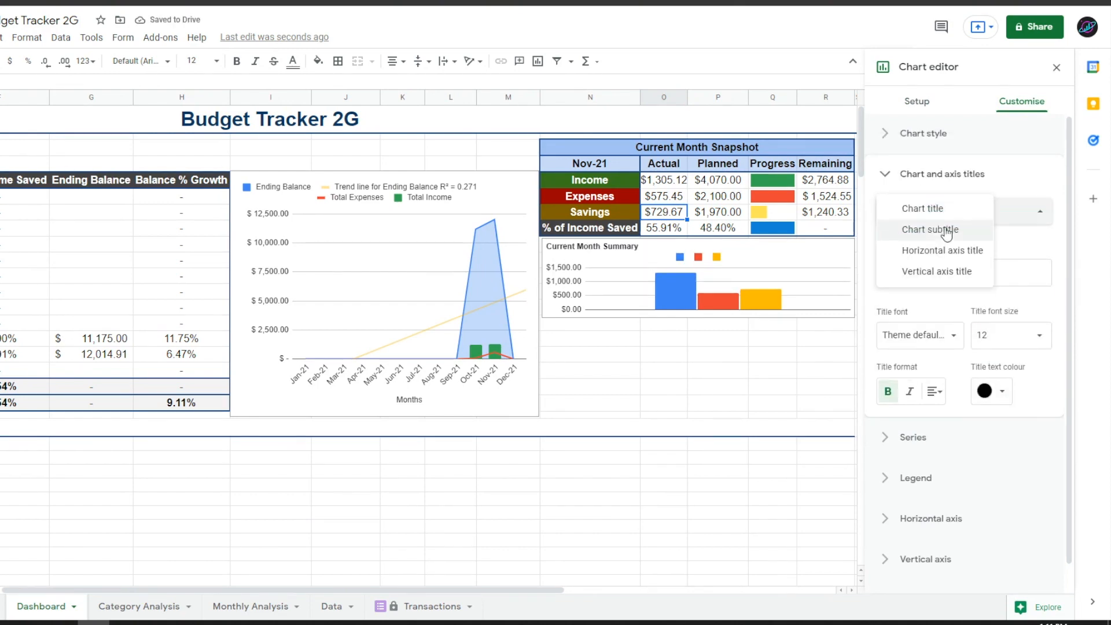
left_click(942, 249)
type("Income | Expenses | Savings")
left_click(889, 382)
- Colour the snapshot chart's income column green and show data labels on the income, expenses and savings columns
left_click(913, 425)
left_click(972, 252)
left_click(932, 251)
left_click(1034, 544)
left_click(566, 367)
left_click(965, 255)
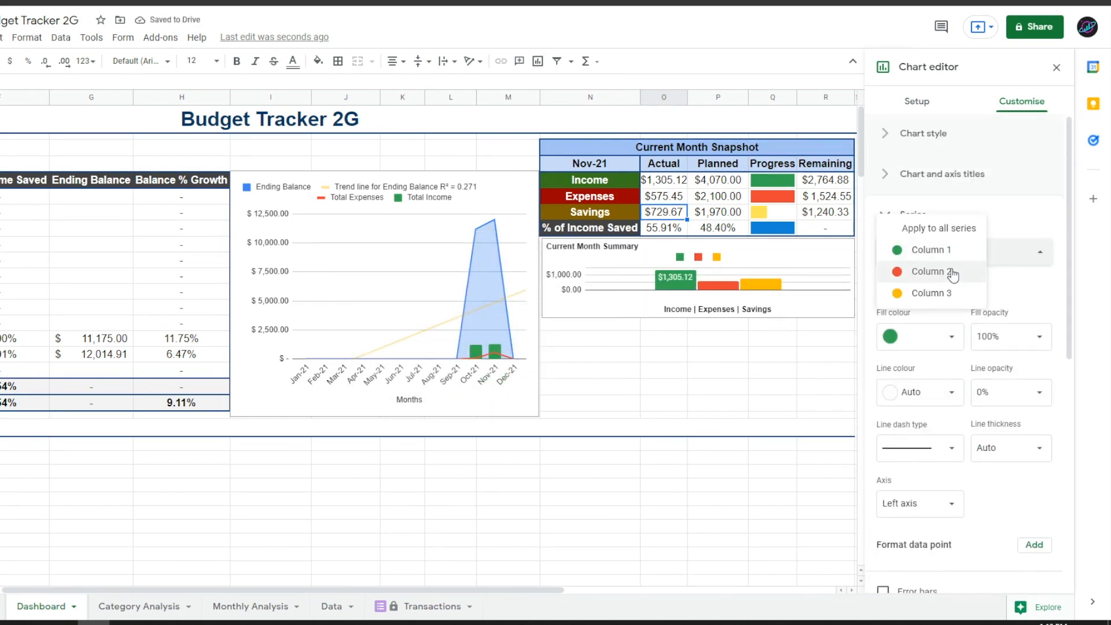
left_click(932, 272)
left_click(909, 514)
- Insert a new chart directly below the Current Month Summary chart and resize it to the snapshot's width, ending level with the combo chart
left_click(578, 339)
left_click(2, 37)
left_click(23, 165)
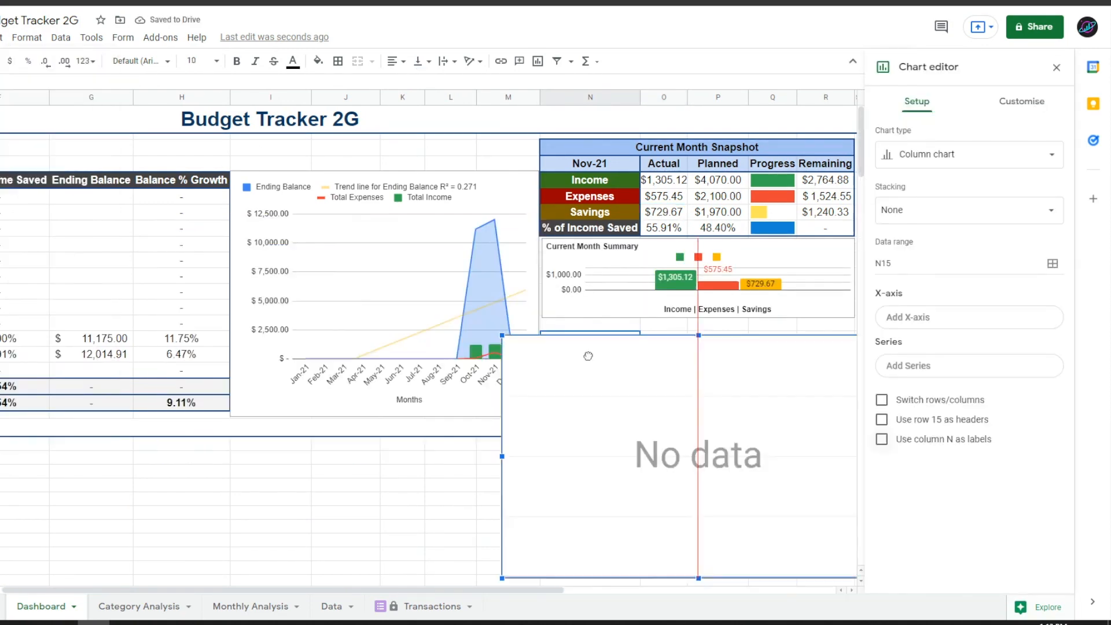
left_click_drag(588, 354, 545, 341)
left_click_drag(460, 443, 539, 444)
left_click(450, 443)
left_click(707, 558)
left_click_drag(706, 558, 707, 417)
double_click(707, 405)
- Change the new chart to a line chart and set its data ranges to B5:B17 and E5:E17
left_click(950, 154)
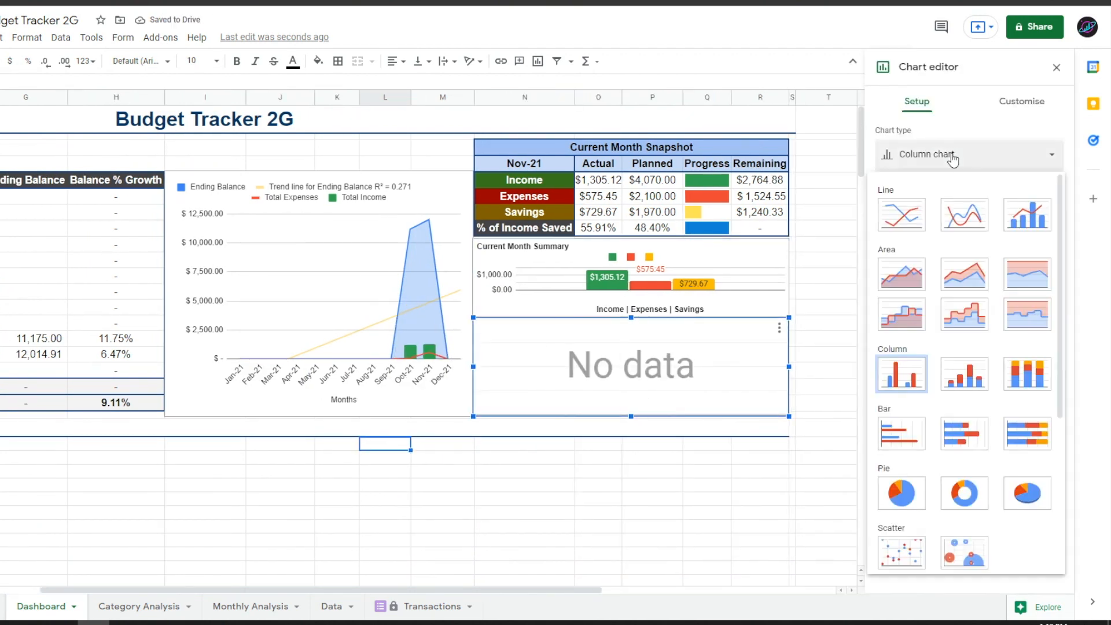
left_click(919, 209)
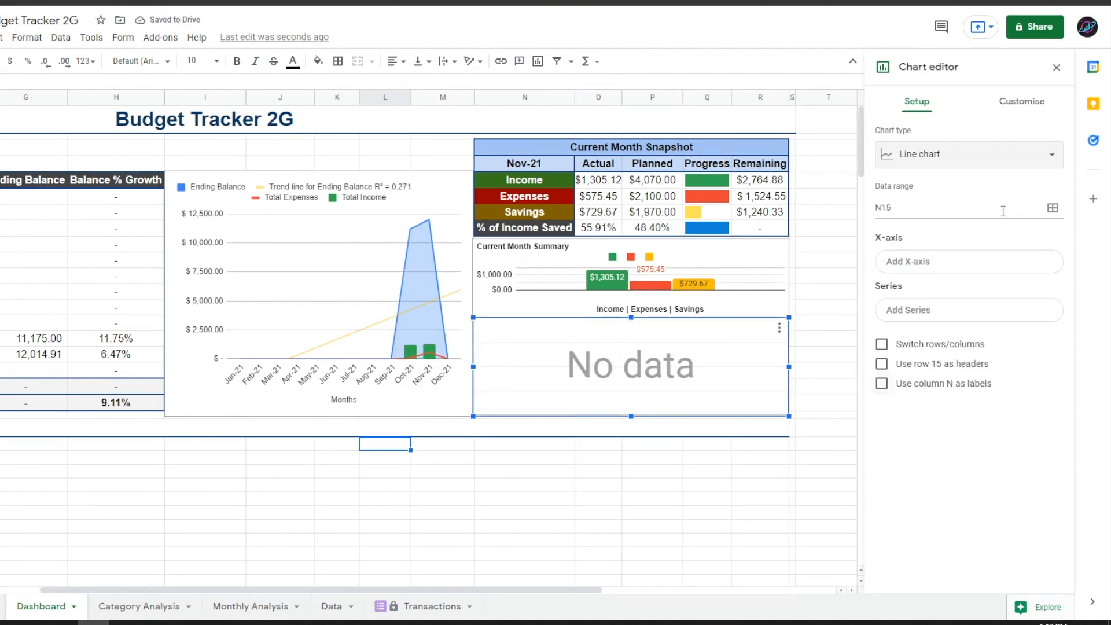
left_click(1051, 209)
scroll(199, 281, "left", 3)
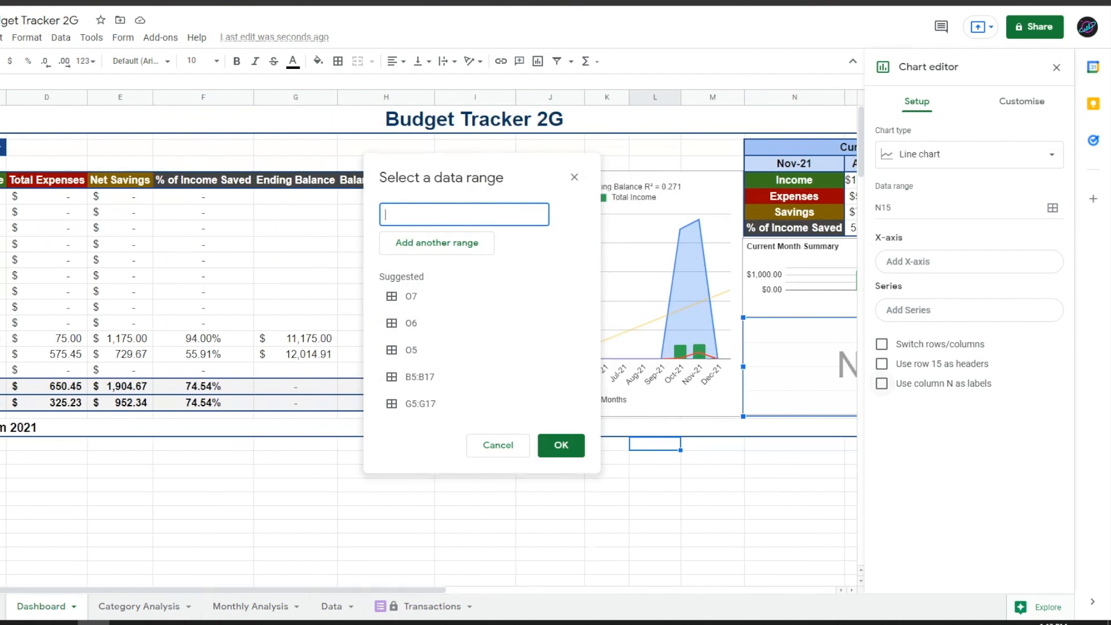
left_click(420, 377)
left_click(422, 251)
left_click_drag(132, 196, 135, 373)
left_click(561, 479)
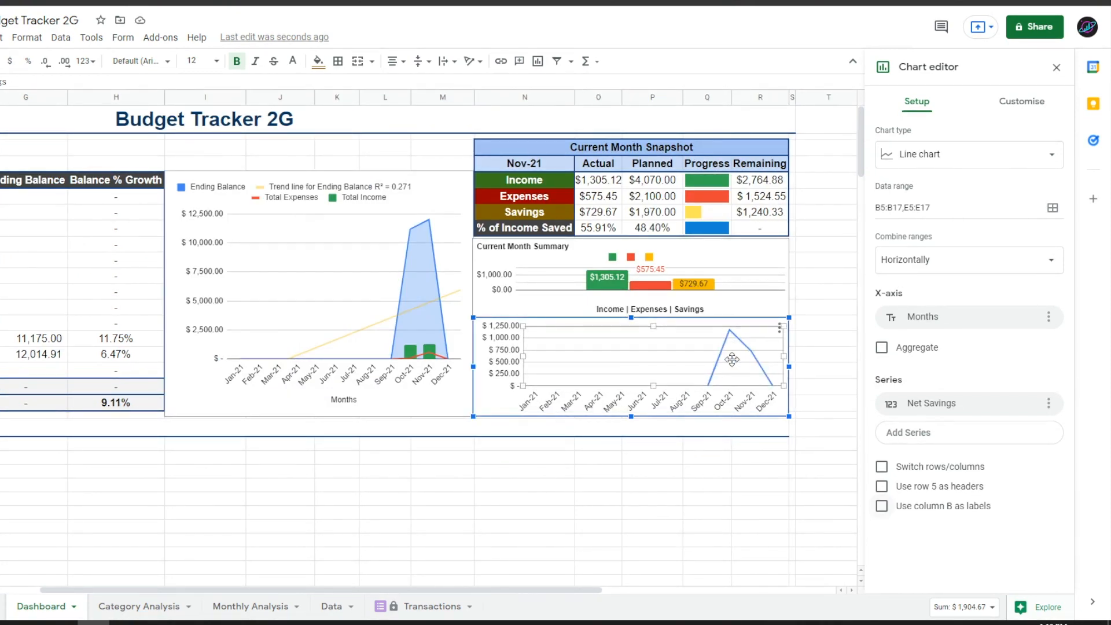
- Title the line chart "Net Savings per Month" in bold and give its series a dark yellow line with 7px circle points
left_click(1021, 102)
left_click(942, 174)
left_click(968, 268)
type("Net Savings per Month")
left_click(888, 392)
left_click(913, 437)
left_click(920, 335)
left_click(938, 553)
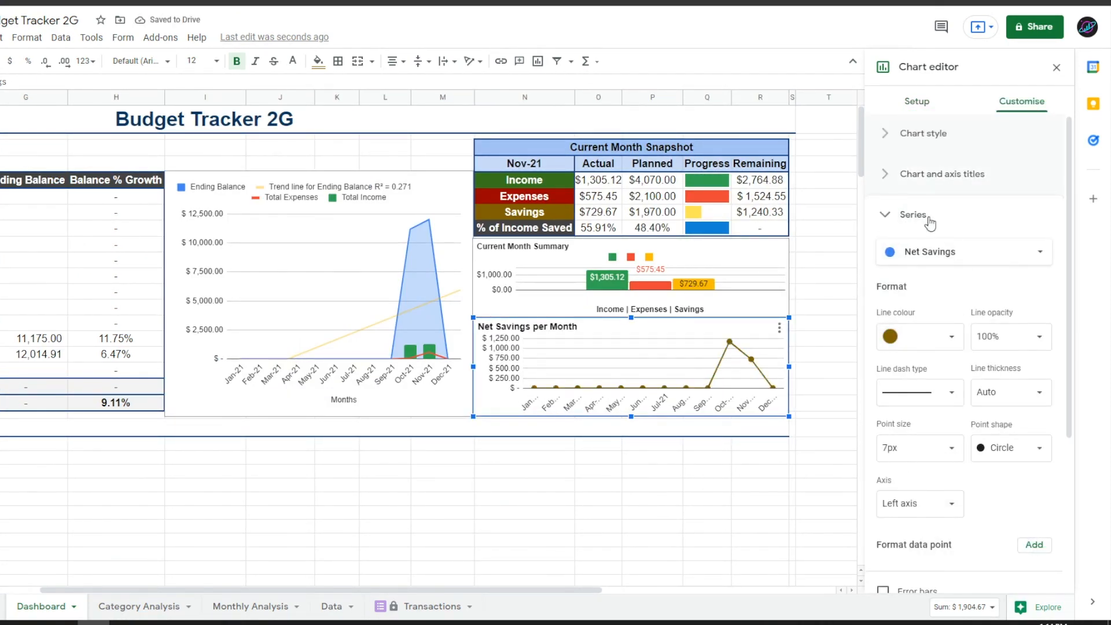
left_click(1056, 67)
- Insert a chart at B23 under the Category Data heading and shrink it to fit above the Year-On-Year Analysis section
left_click(474, 446)
scroll(362, 427, "down", 2)
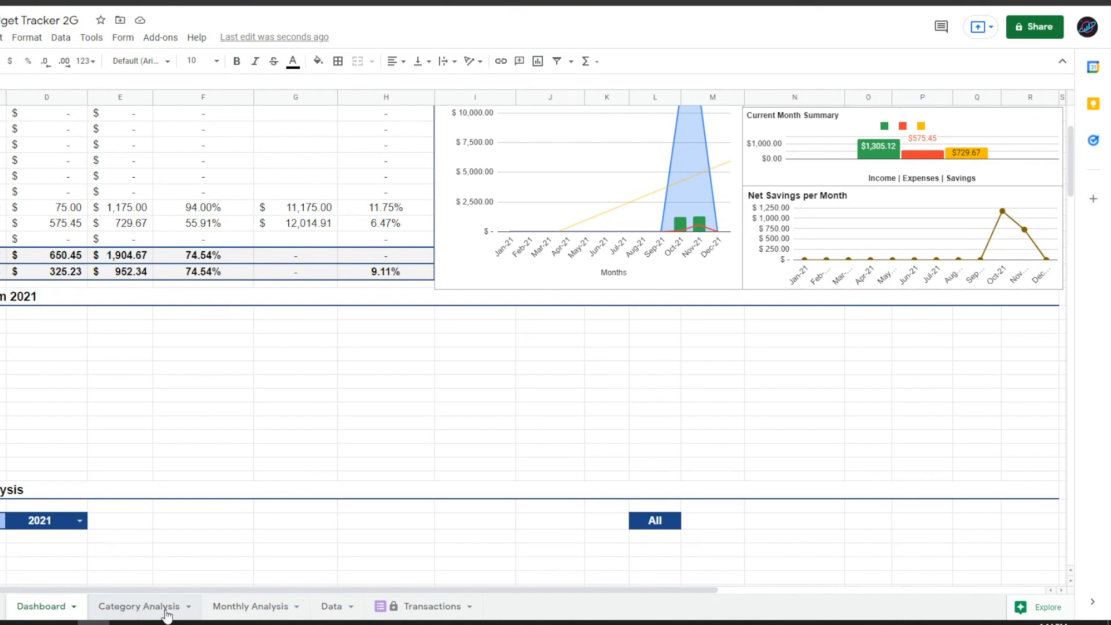
left_click(2, 37)
left_click(16, 220)
left_click_drag(353, 249, 75, 330)
left_click_drag(283, 556, 134, 470)
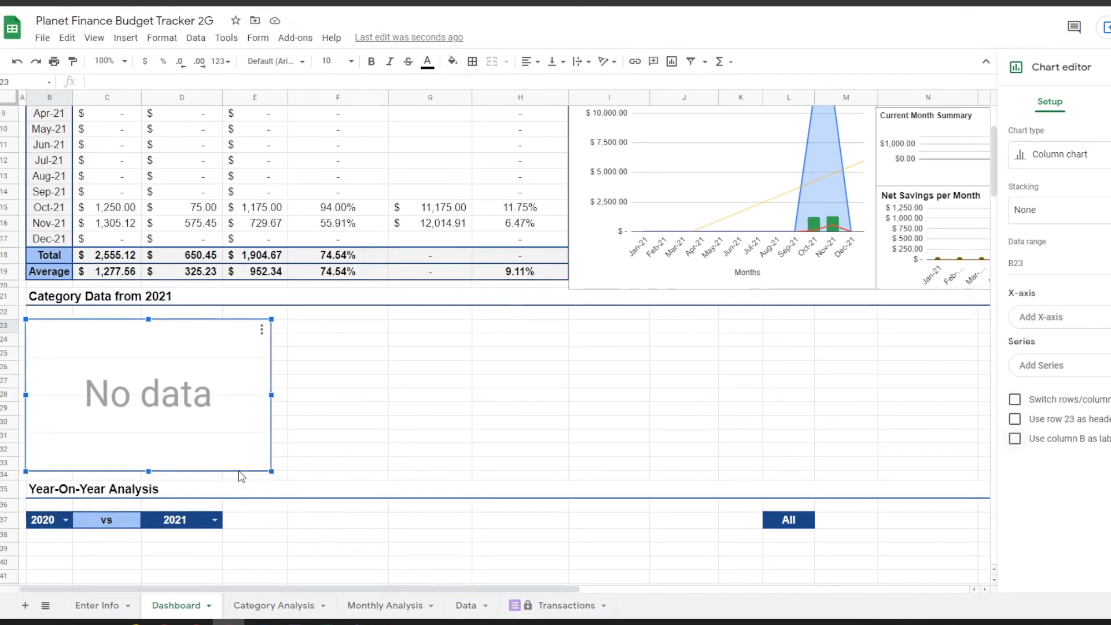
- Set the new chart's data ranges to 'Category Analysis'!B6:B12 and D6:D12 for average income by category
left_click(1051, 263)
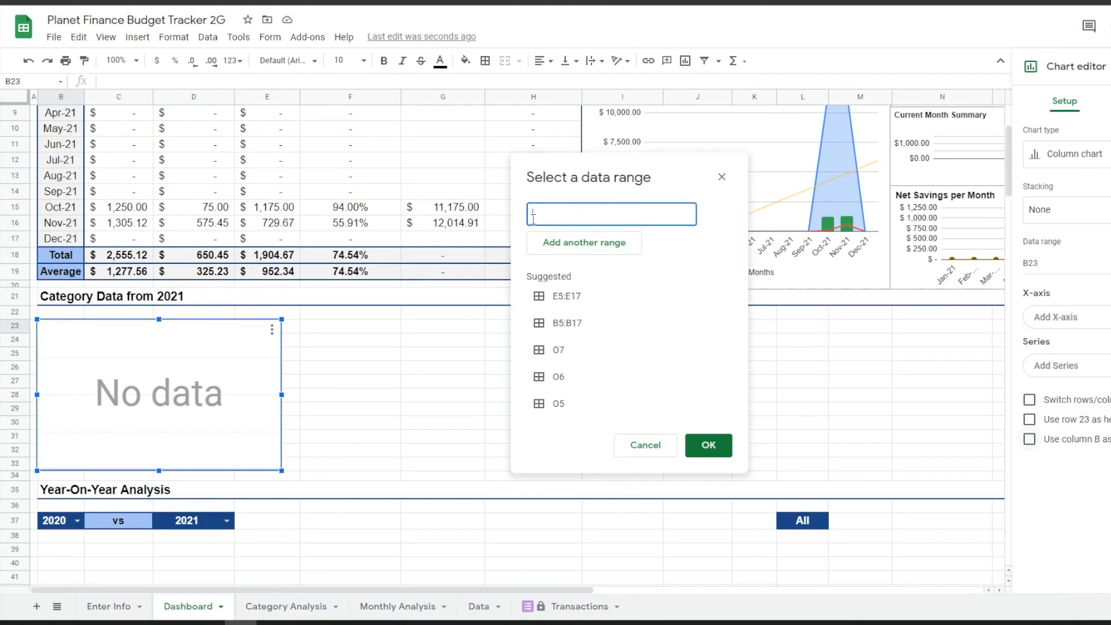
left_click(291, 608)
left_click_drag(97, 203, 92, 301)
left_click(600, 253)
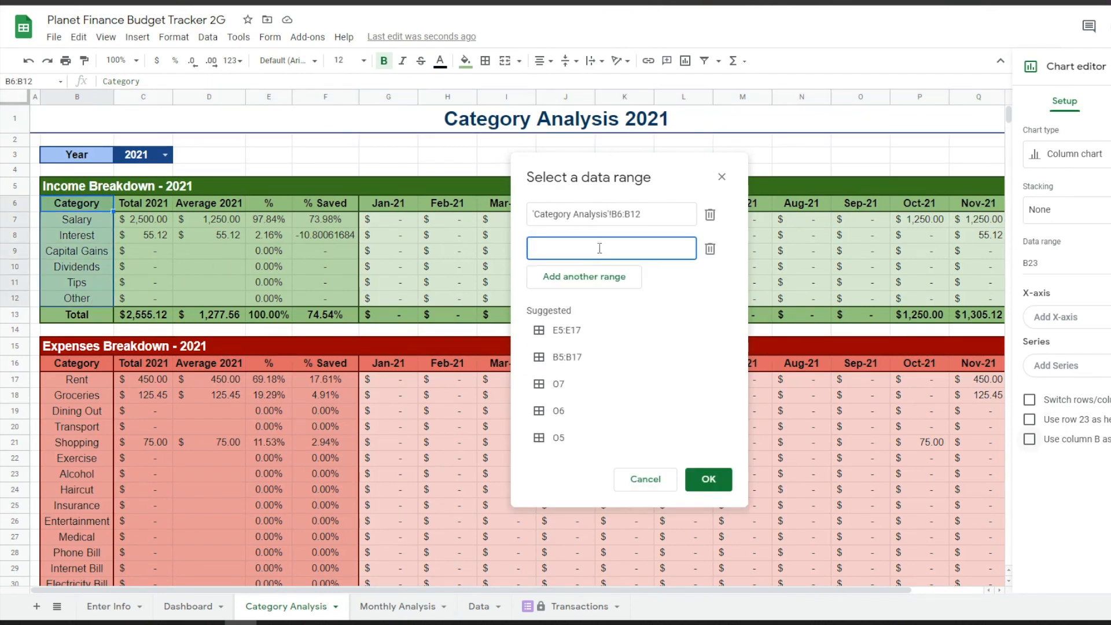
left_click_drag(231, 206, 224, 299)
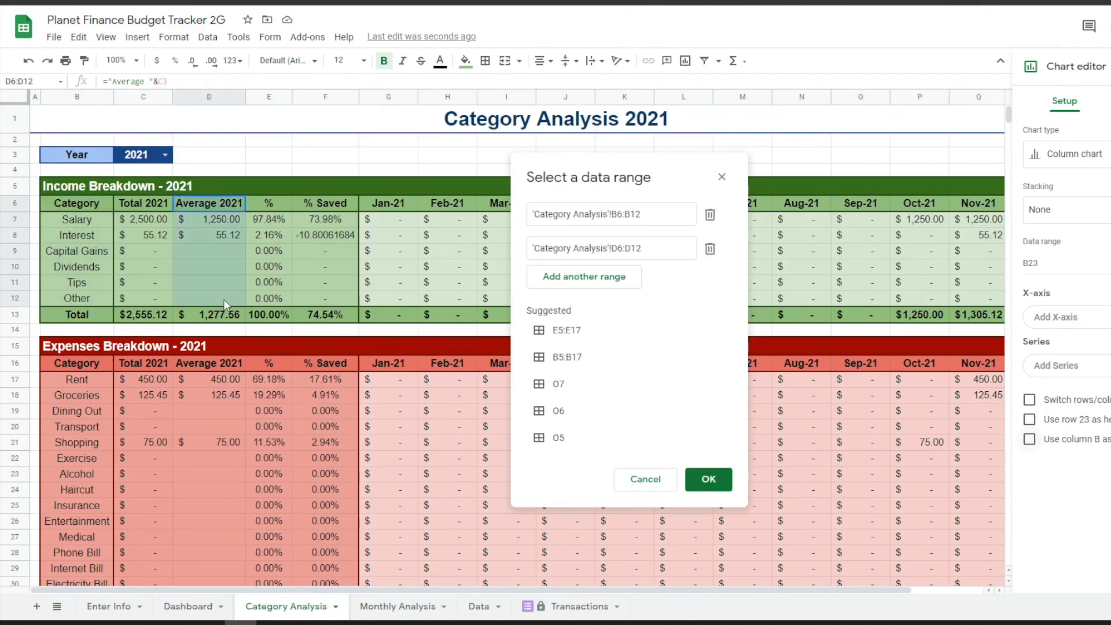
left_click(713, 493)
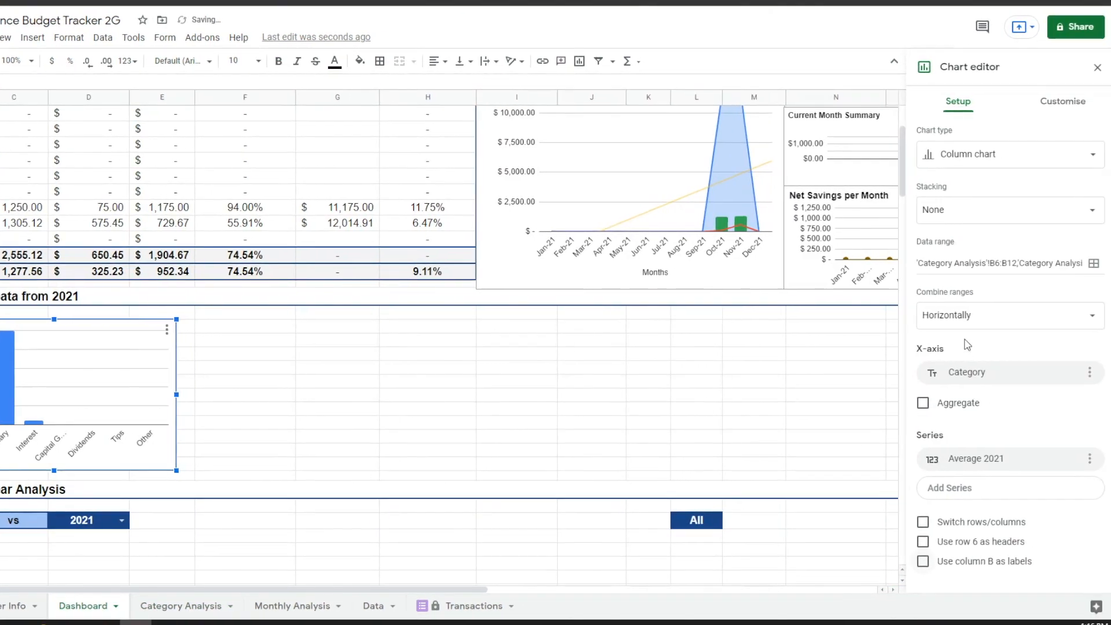
- Title the chart "Average Income per Category" in bold black and change the colour of its column series
left_click(1022, 100)
left_click(912, 272)
type("Average Income per Category")
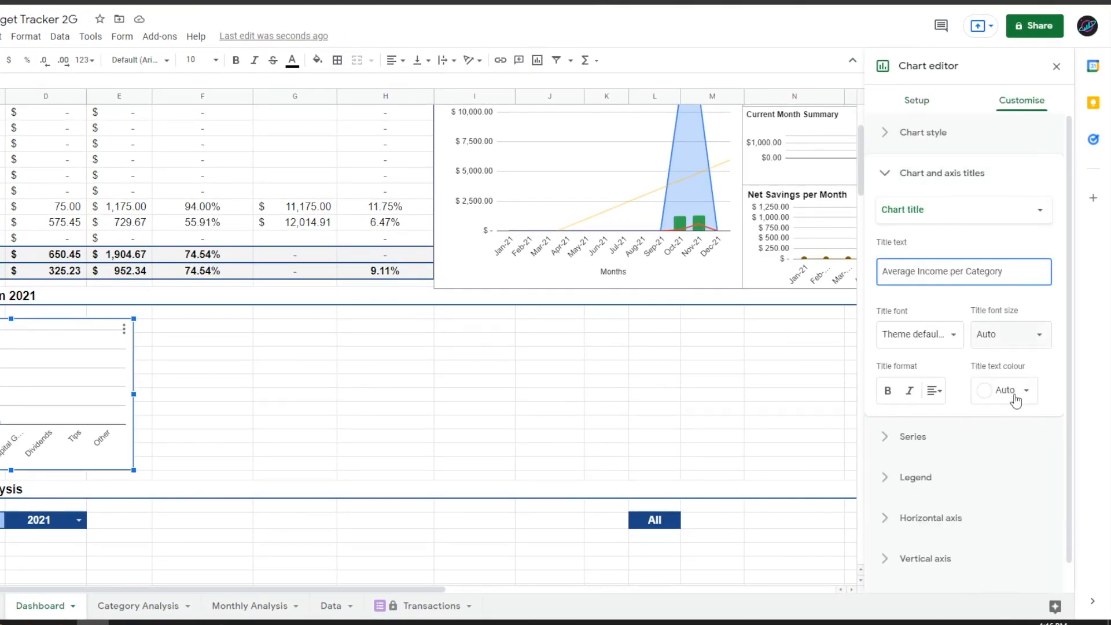
left_click(1014, 395)
left_click(887, 390)
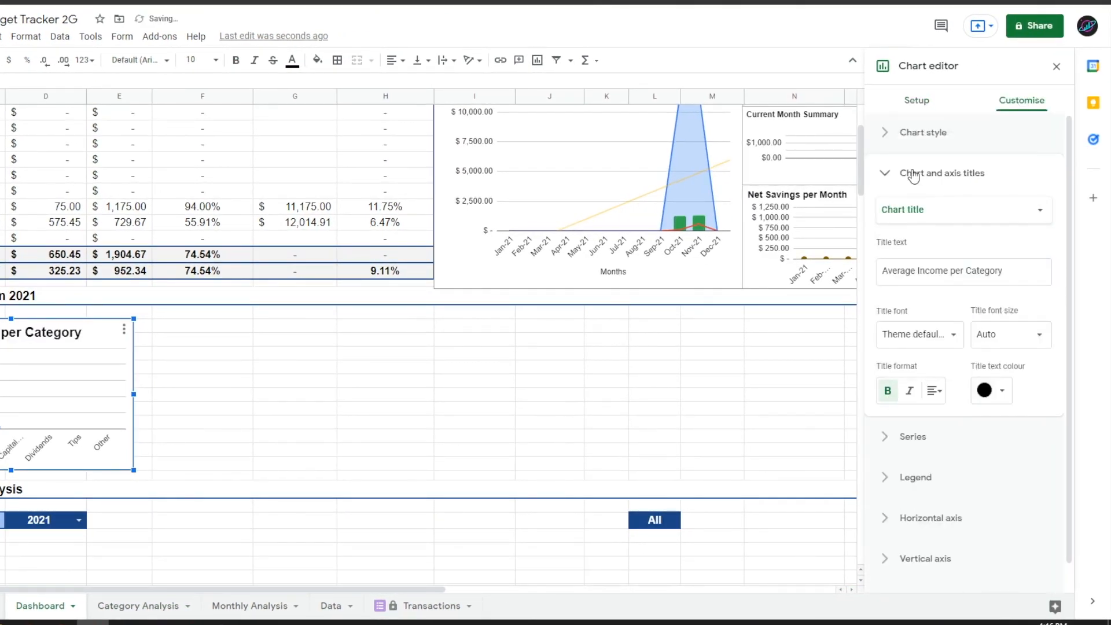
left_click(913, 172)
left_click(918, 219)
left_click(908, 337)
left_click(965, 387)
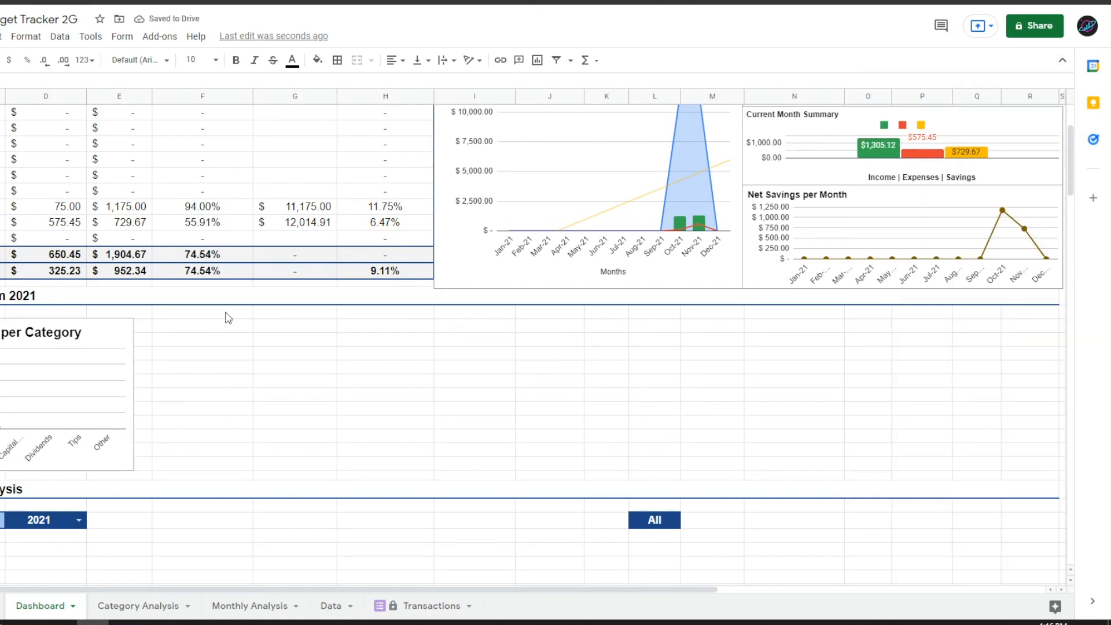
- Insert a column chart beside the income chart from 'Category Analysis'!B16:B34 and D16:D34, titled "Average Expenses per Category"
left_click(228, 322)
left_click(3, 36)
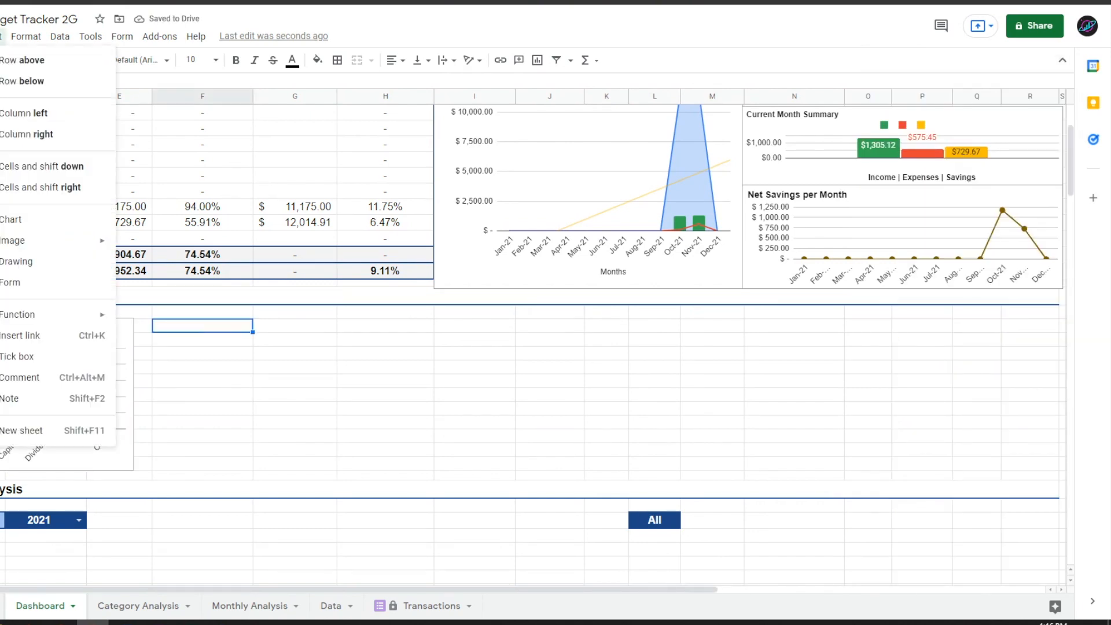
left_click(13, 222)
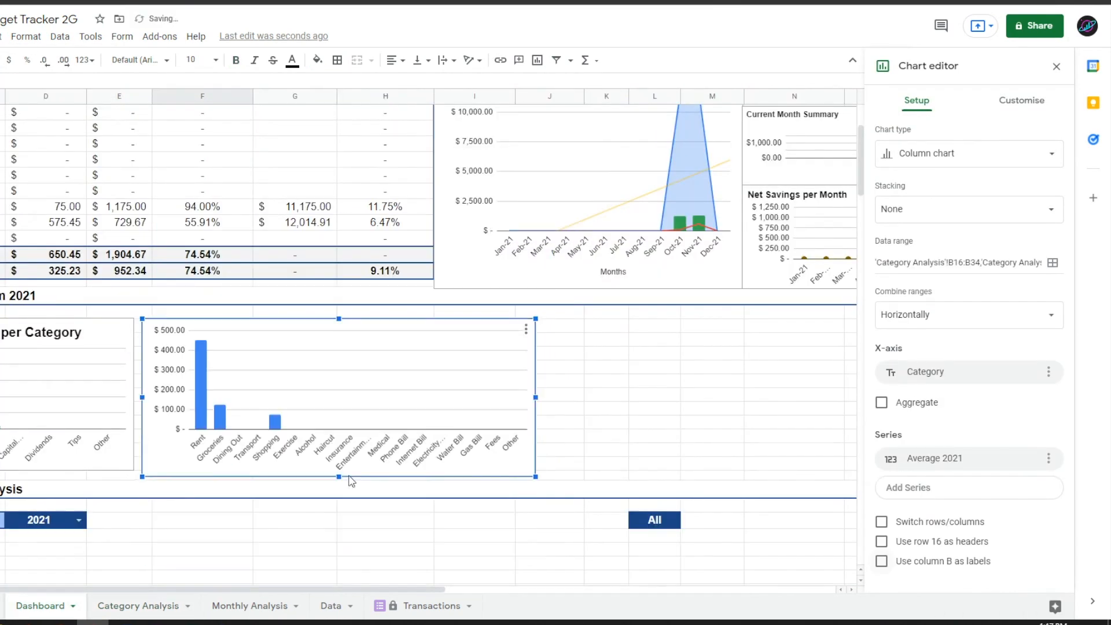
left_click(1022, 100)
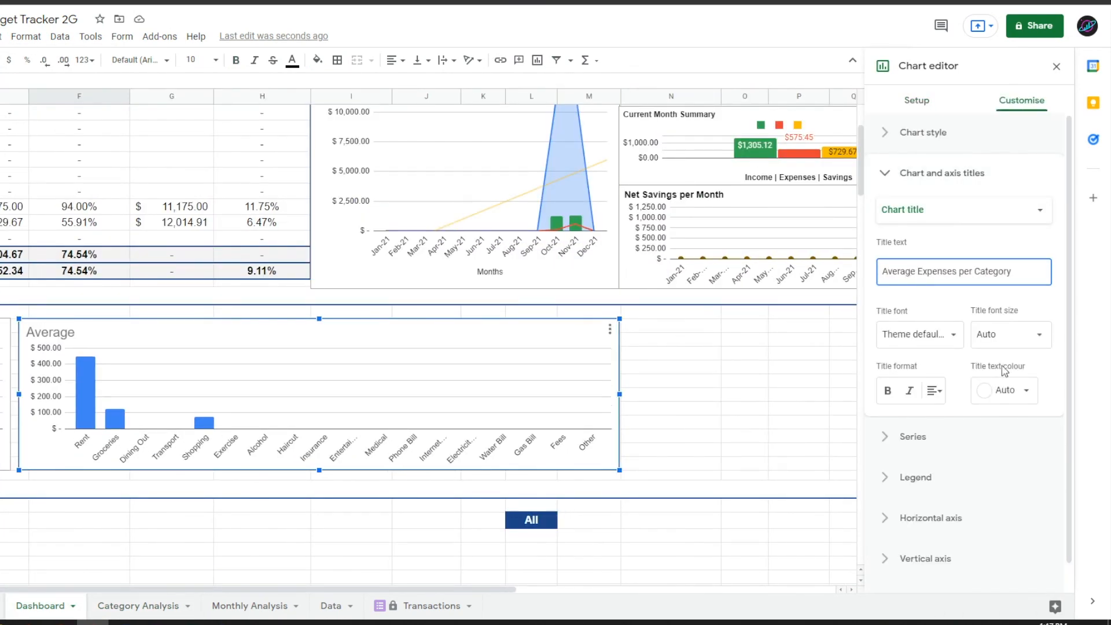
- Insert a doughnut chart at N23 beside the average expenses chart, using the data range 'Category Analysis'!B16:C34
left_click(666, 336)
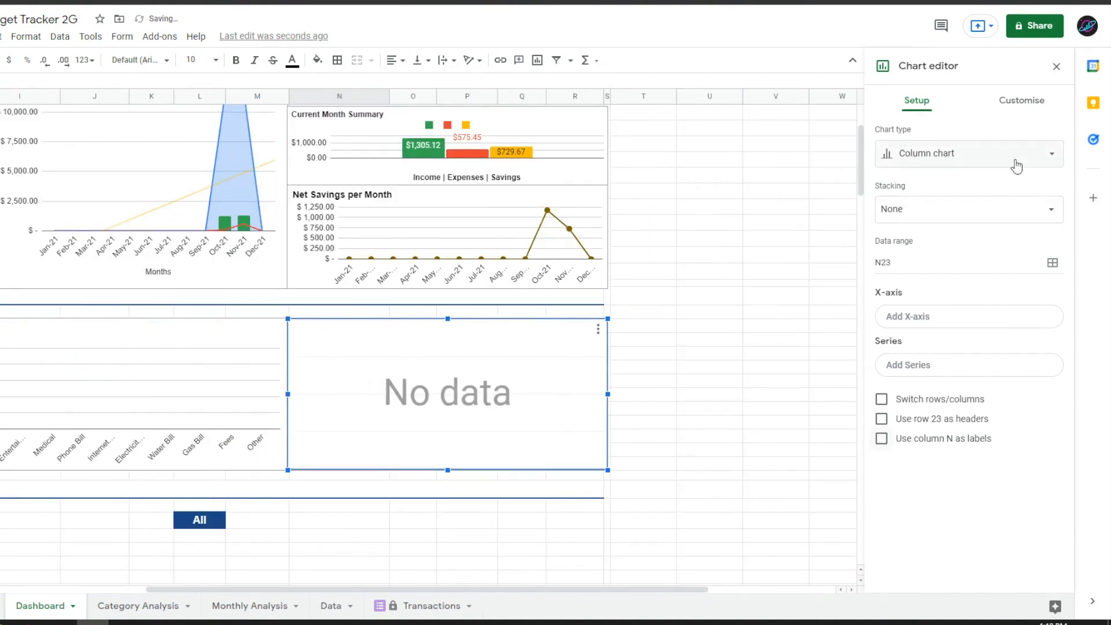
left_click(1017, 167)
left_click(961, 491)
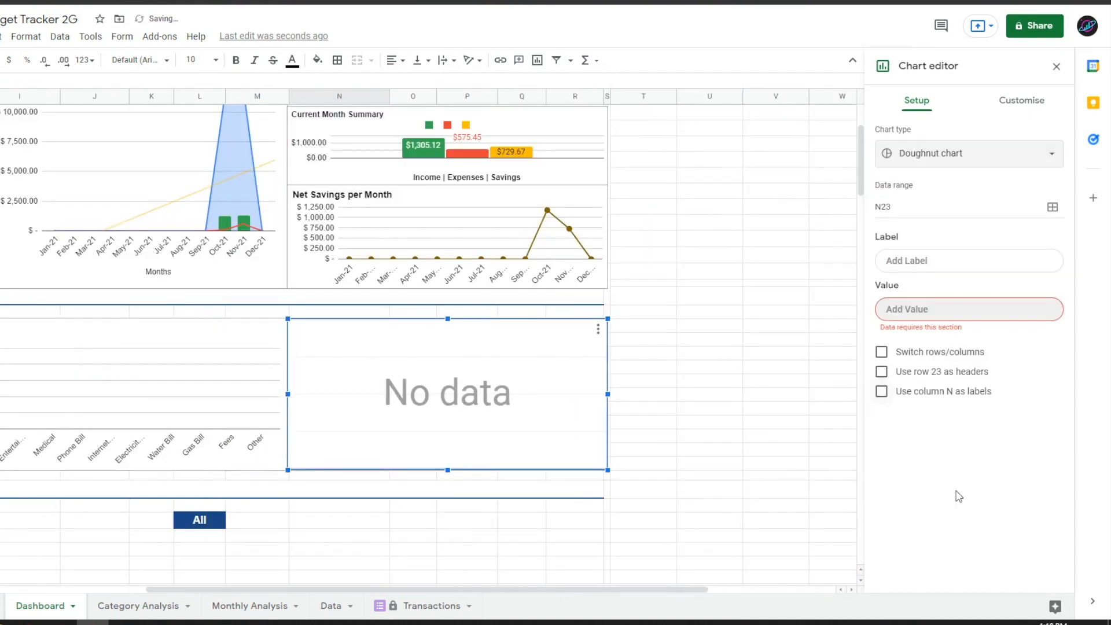
left_click(1053, 207)
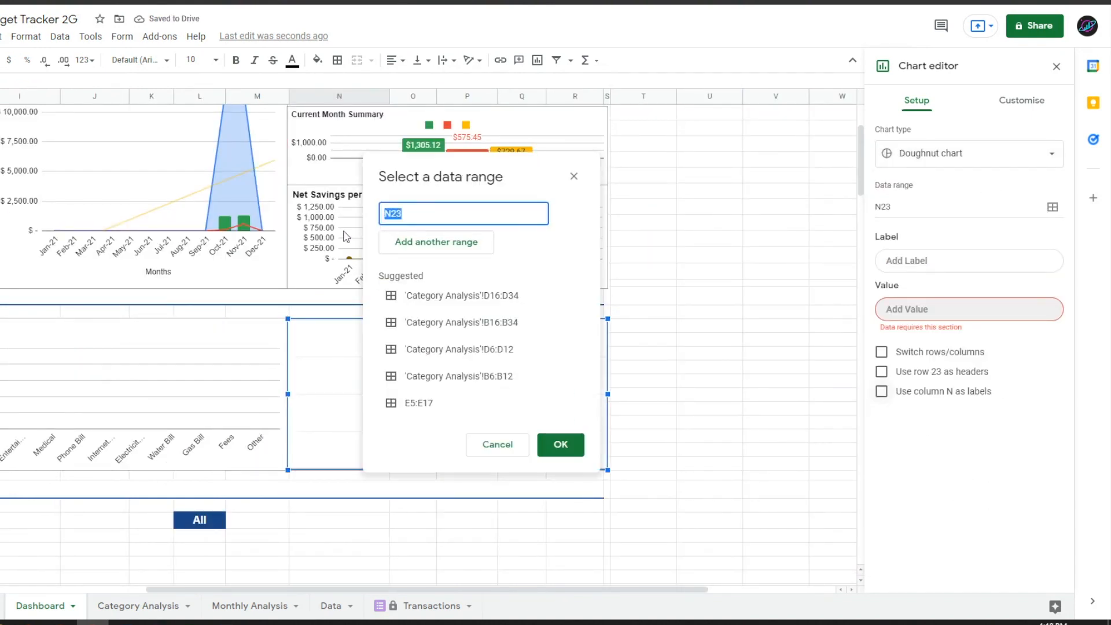
left_click(132, 605)
left_click_drag(7, 288, 9, 532)
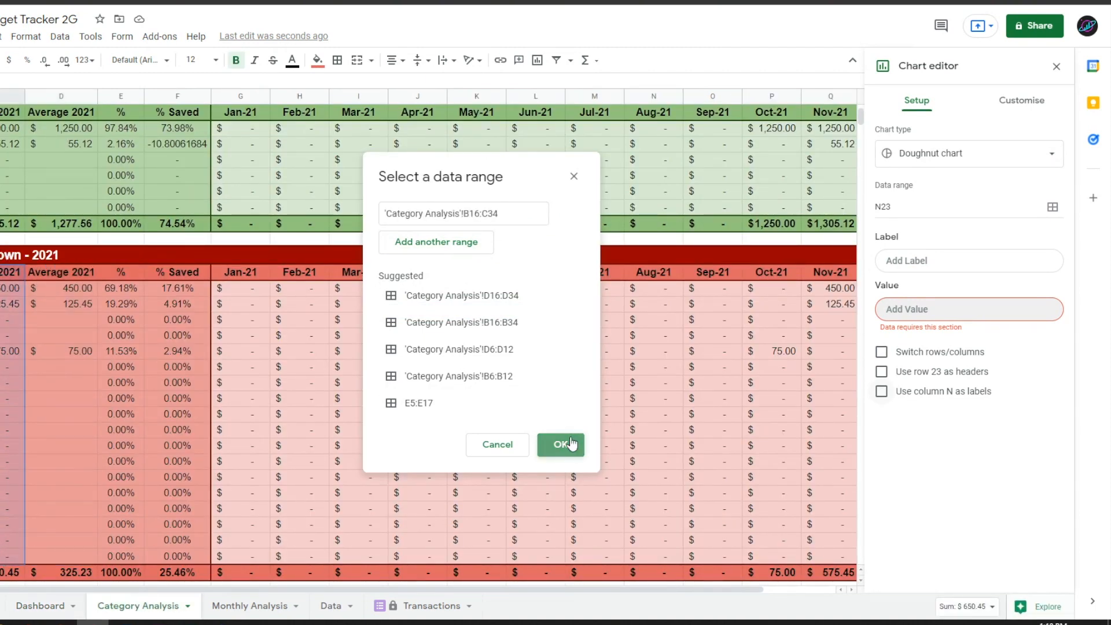
left_click(560, 444)
- Title the doughnut chart "Total Expenses per Category"
left_click(1022, 100)
left_click(933, 173)
left_click(943, 254)
left_click(944, 352)
type("Total Expenses per Category")
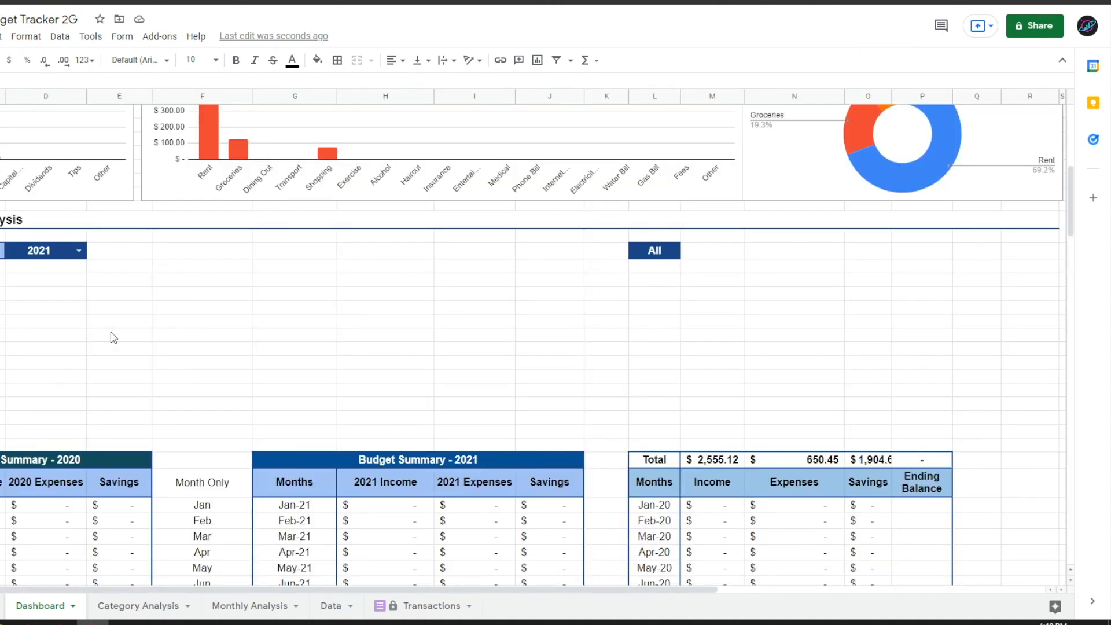
- Insert a column chart at B39, directly below the year selectors of the Year-On-Year Analysis section
left_click(2, 36)
left_click(17, 222)
left_click_drag(333, 289, 10, 347)
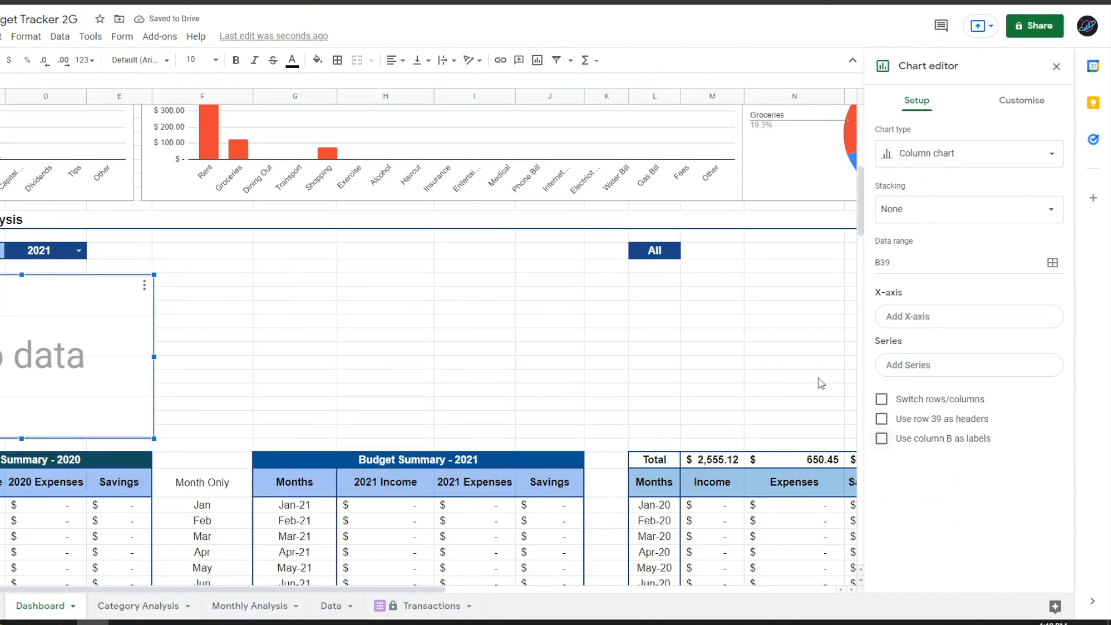
- Set the chart's data ranges to F53:F65, C53:C65 and H53:H65 to compare 2020 and 2021 income by month
left_click(1052, 262)
scroll(253, 357, "down", 3)
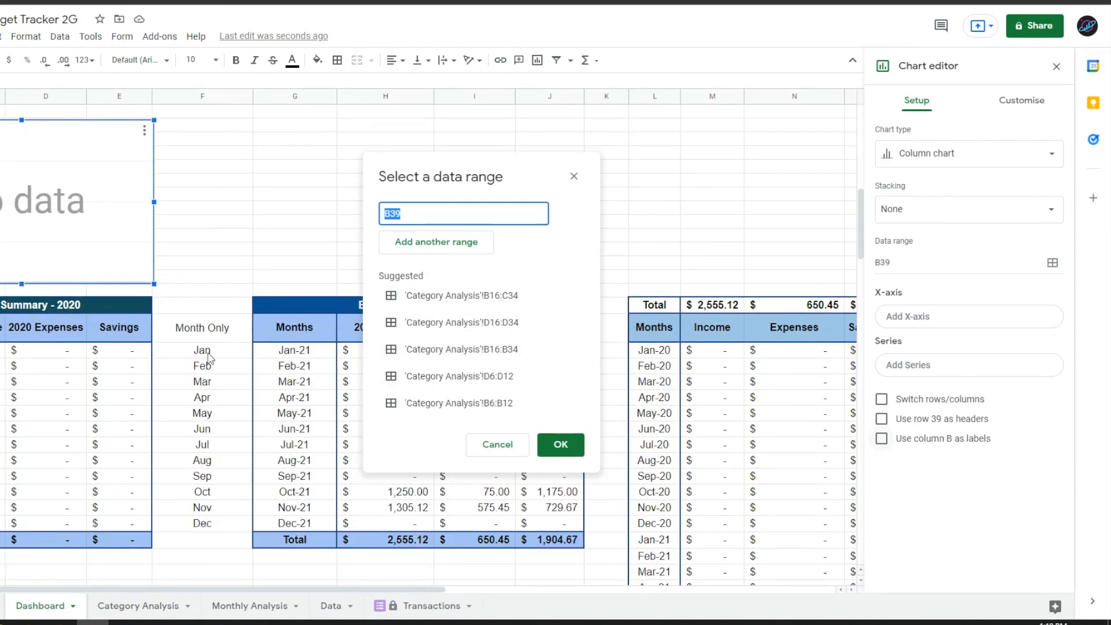
left_click_drag(217, 330, 202, 524)
left_click(436, 243)
left_click_drag(1, 328, 2, 428)
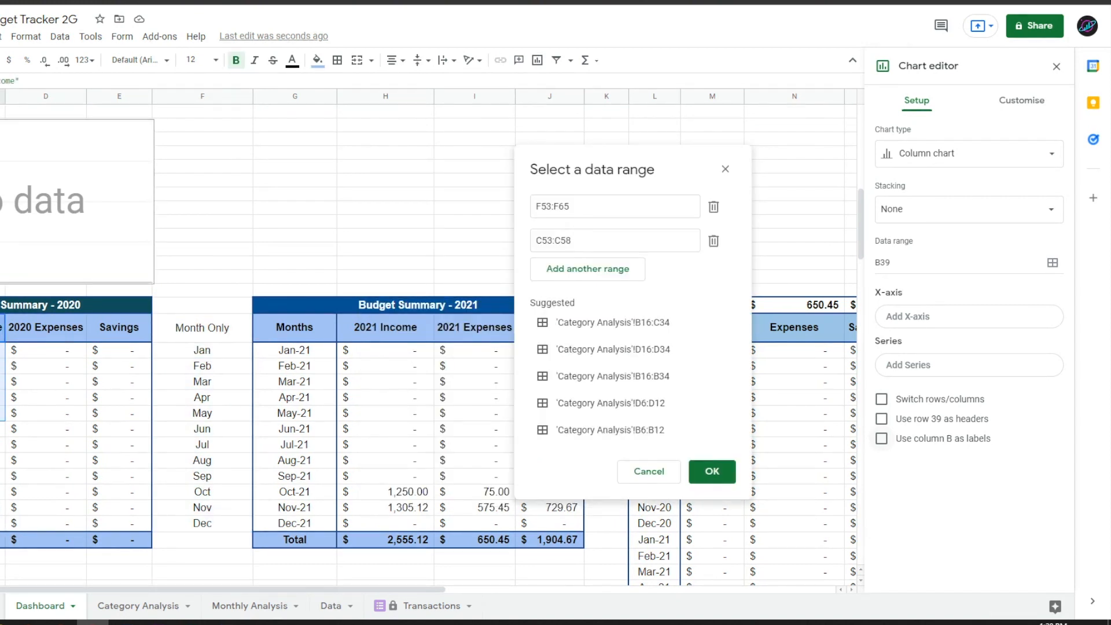
left_click(555, 272)
left_click_drag(379, 350, 382, 522)
left_click(712, 477)
scroll(175, 261, "up", 2)
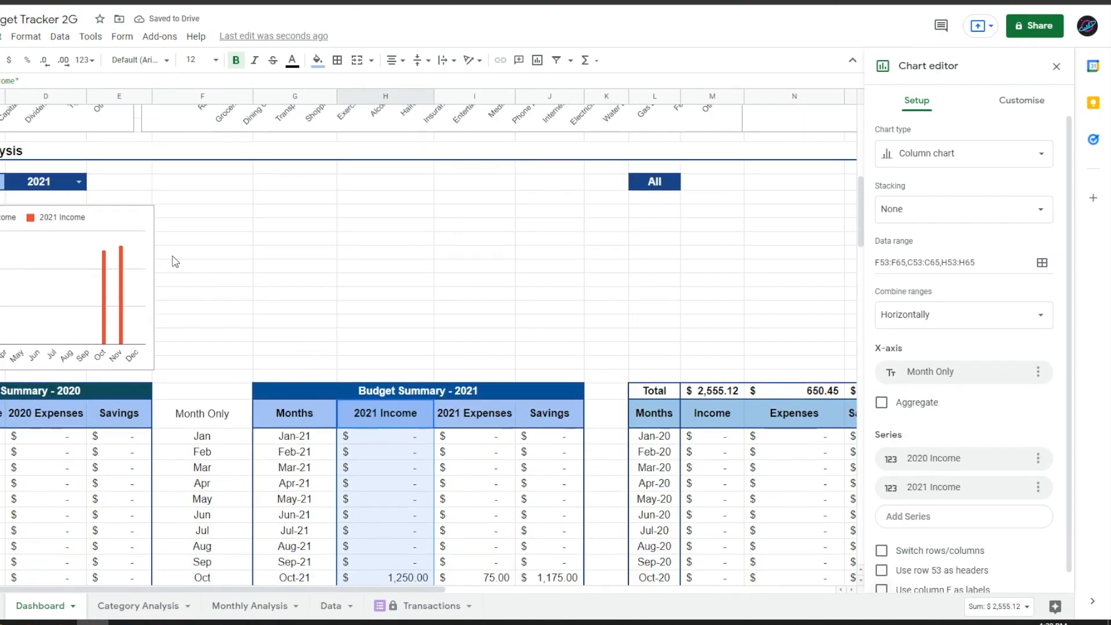
- Colour the 2020 Income series orange and 2021 Income green, and widen the chart to the end of column F
left_click(112, 228)
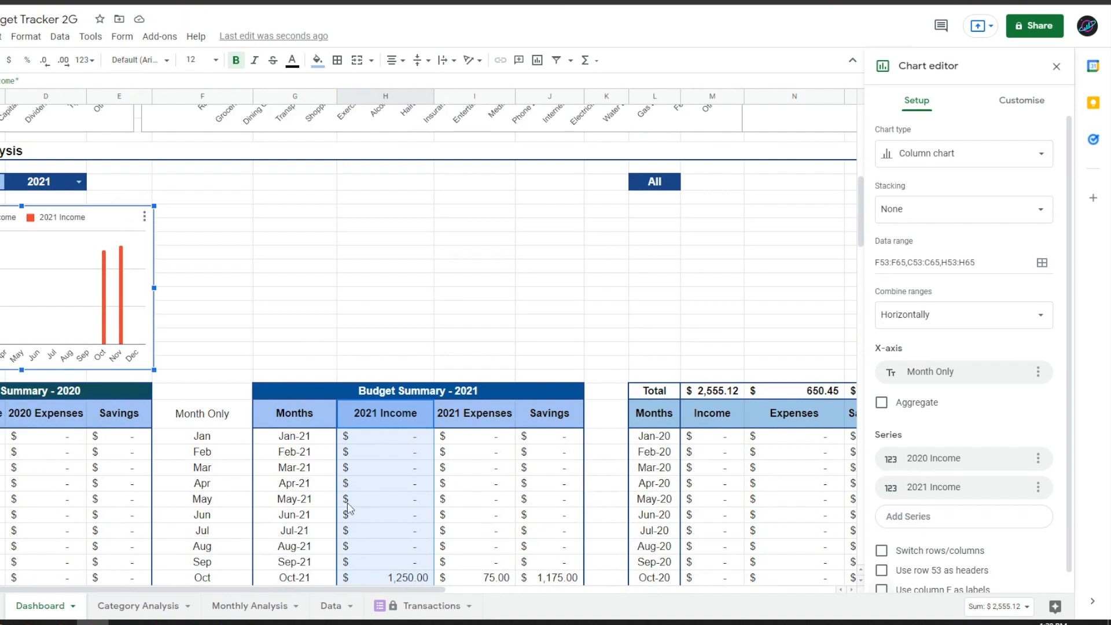
left_click(1021, 100)
left_click(907, 218)
left_click(914, 335)
left_click(962, 383)
left_click(1056, 67)
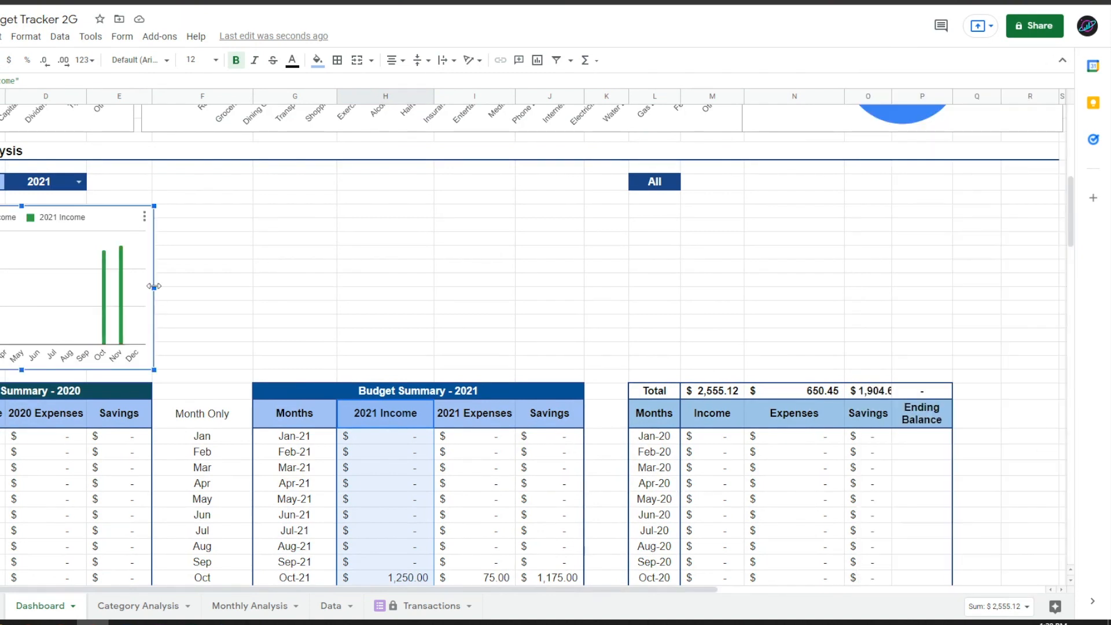
left_click_drag(154, 287, 251, 287)
- Insert another column chart at G39 beside the income comparison chart and reduce its height to match
left_click(294, 211)
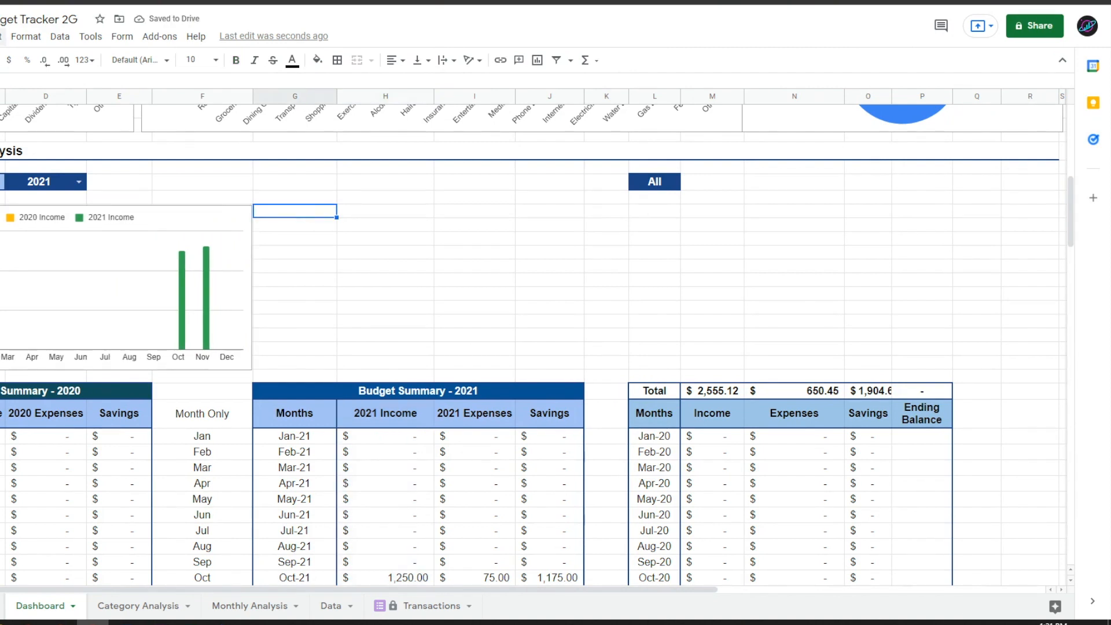
left_click(1, 35)
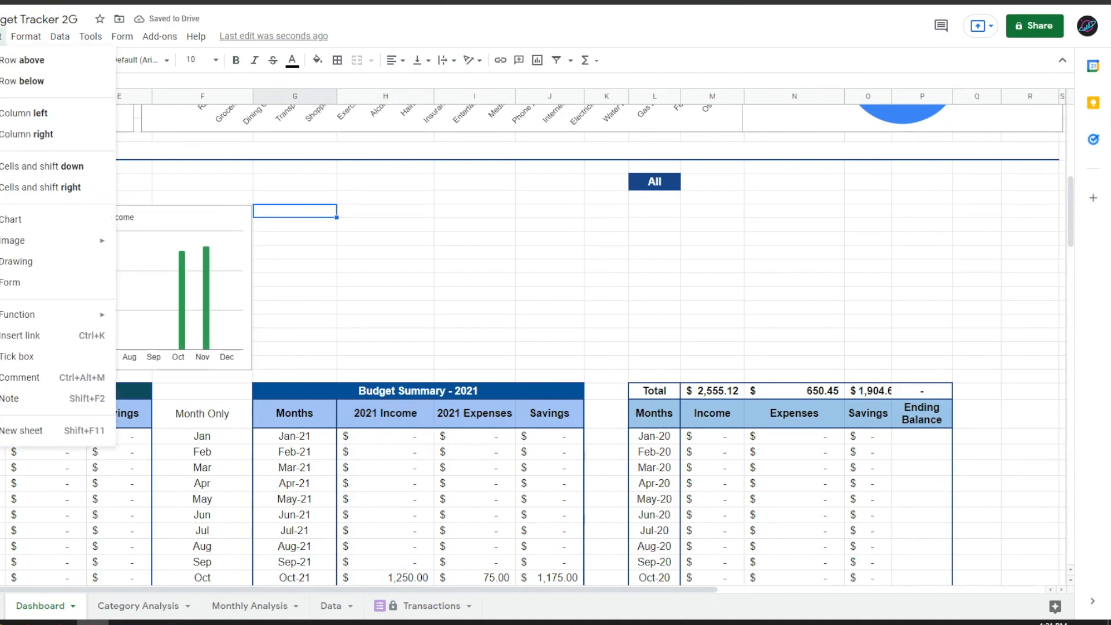
left_click(23, 219)
left_click_drag(433, 232, 526, 222)
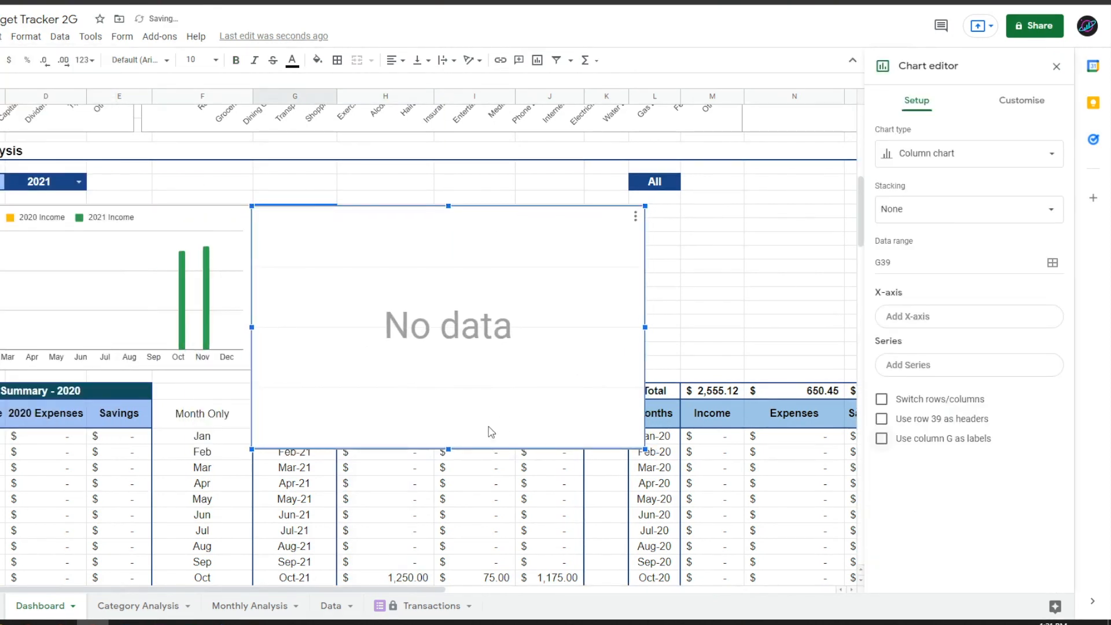
left_click_drag(449, 446, 457, 372)
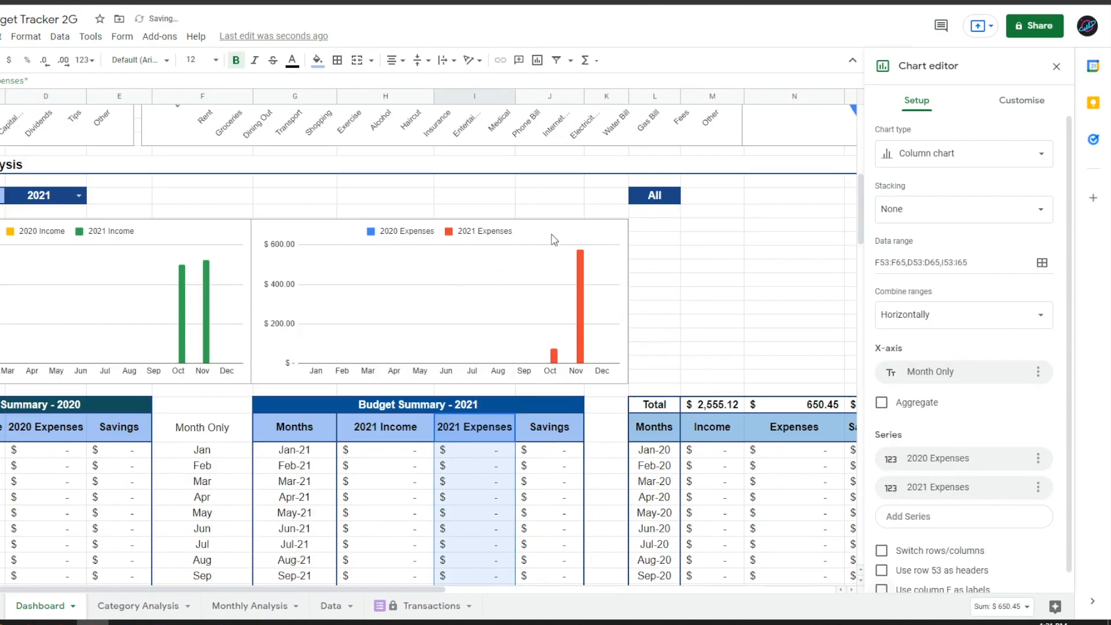
- Insert another chart at L39, beneath the All heading, and set its type to combo chart
left_click(1021, 100)
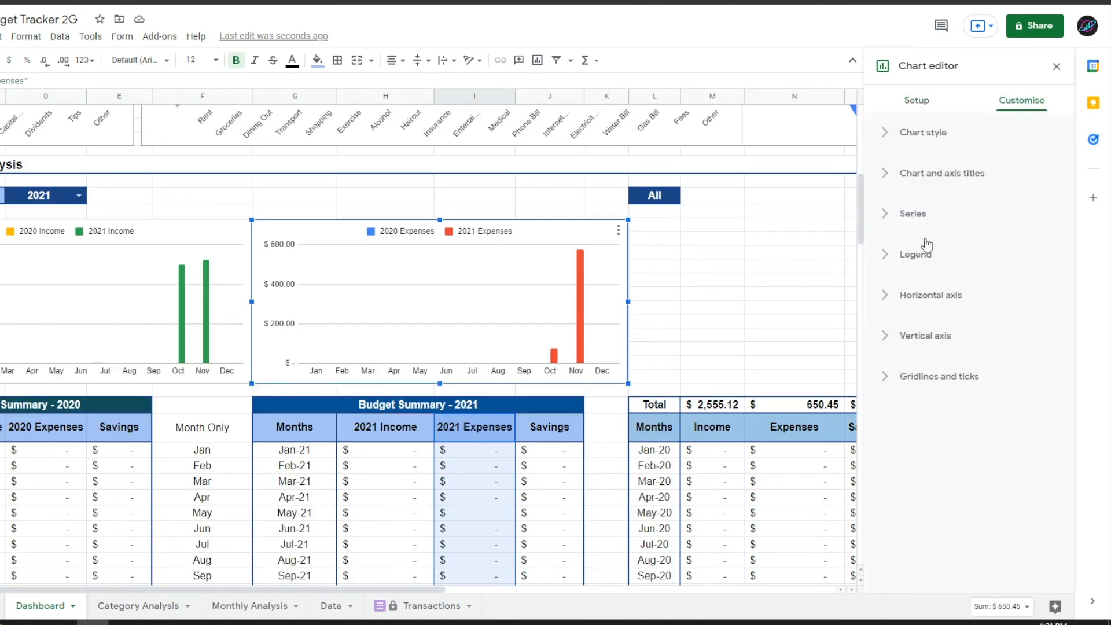
left_click(654, 225)
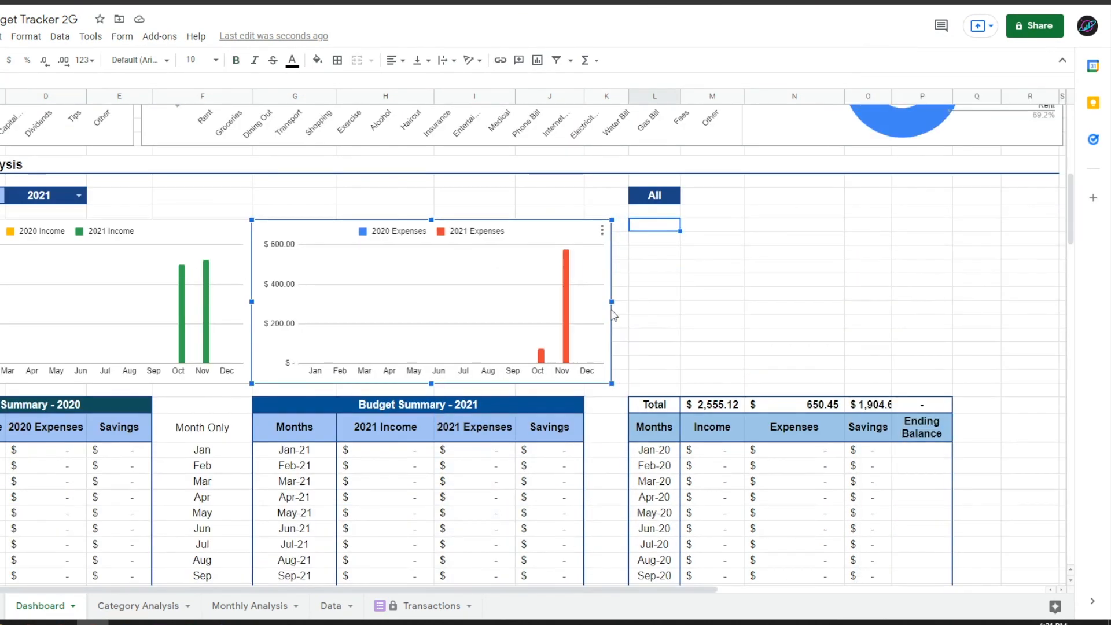
left_click(2, 37)
left_click(12, 219)
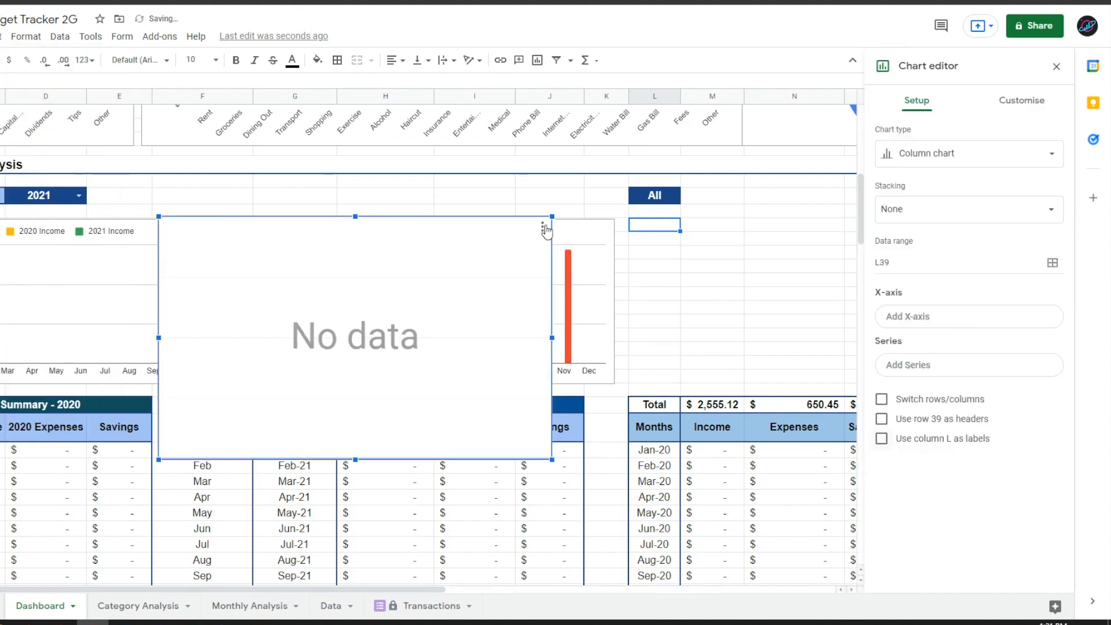
left_click(908, 163)
left_click(1024, 214)
- Align the combo chart under the All heading, widen it to the end of column R and shorten it to match the expenses chart
left_click_drag(257, 241, 670, 233)
scroll(670, 233, "right", 5)
left_click_drag(369, 262, 359, 244)
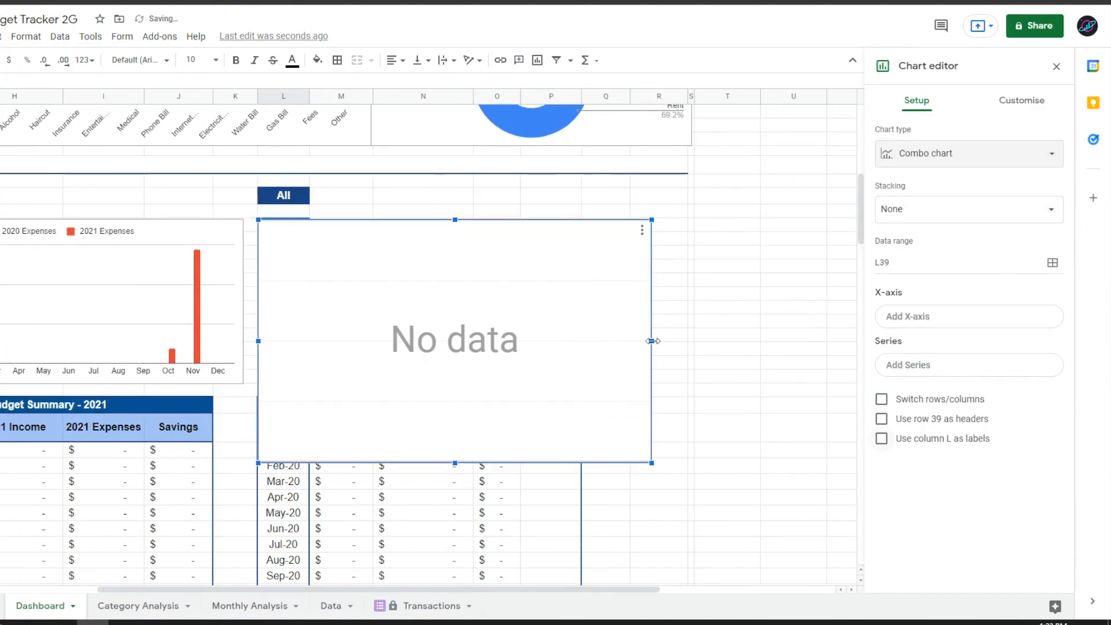
left_click_drag(653, 341, 692, 341)
left_click_drag(474, 461, 475, 383)
- Set the combo chart's first data ranges to L53:L for the months and M53:M for income
left_click(1053, 262)
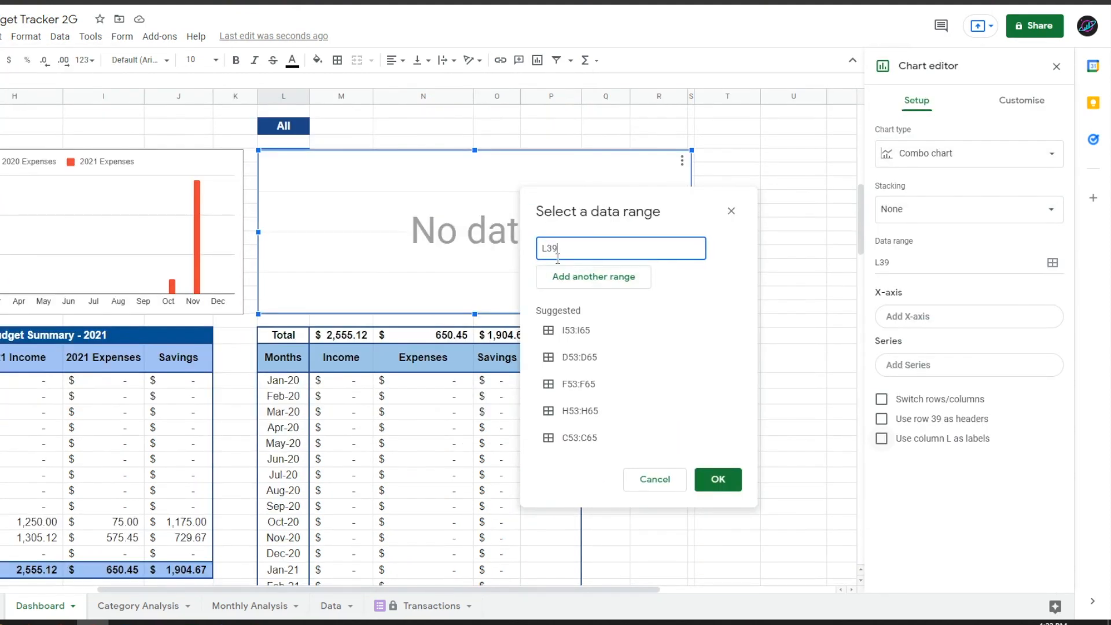
left_click_drag(286, 365, 293, 496)
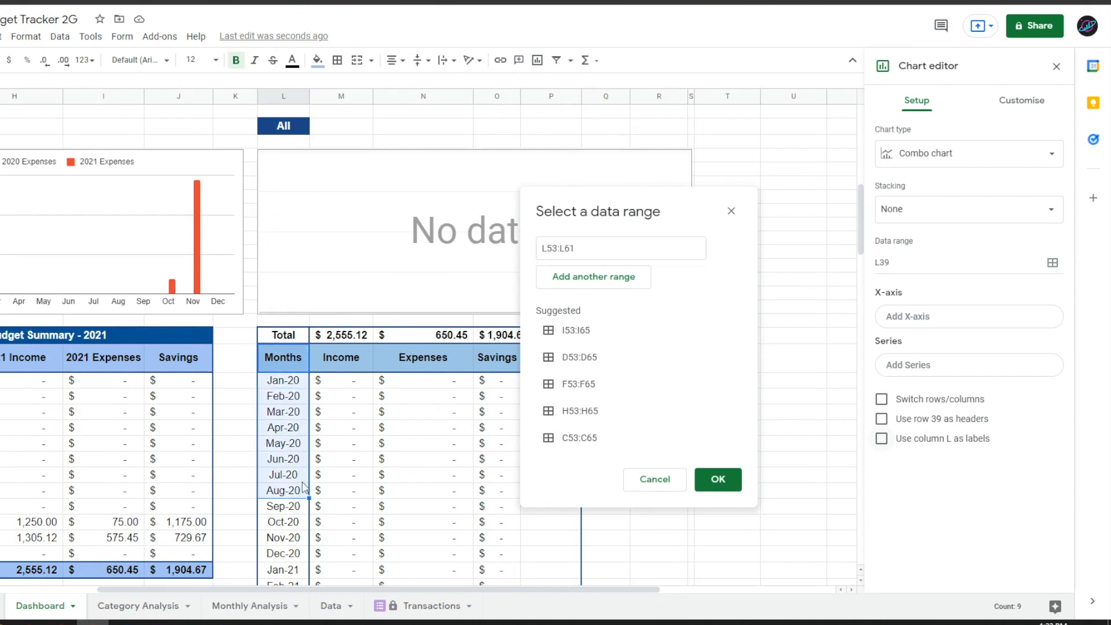
left_click(579, 248)
key("BackSpace")
key("BackSpace")
left_click(593, 276)
left_click_drag(343, 363, 343, 523)
key("BackSpace")
key("BackSpace")
- Add N53:N for expenses and the Ending Balance column P from row 53 down to the combo chart's data ranges
left_click(594, 311)
left_click_drag(423, 362, 415, 524)
left_click(578, 345)
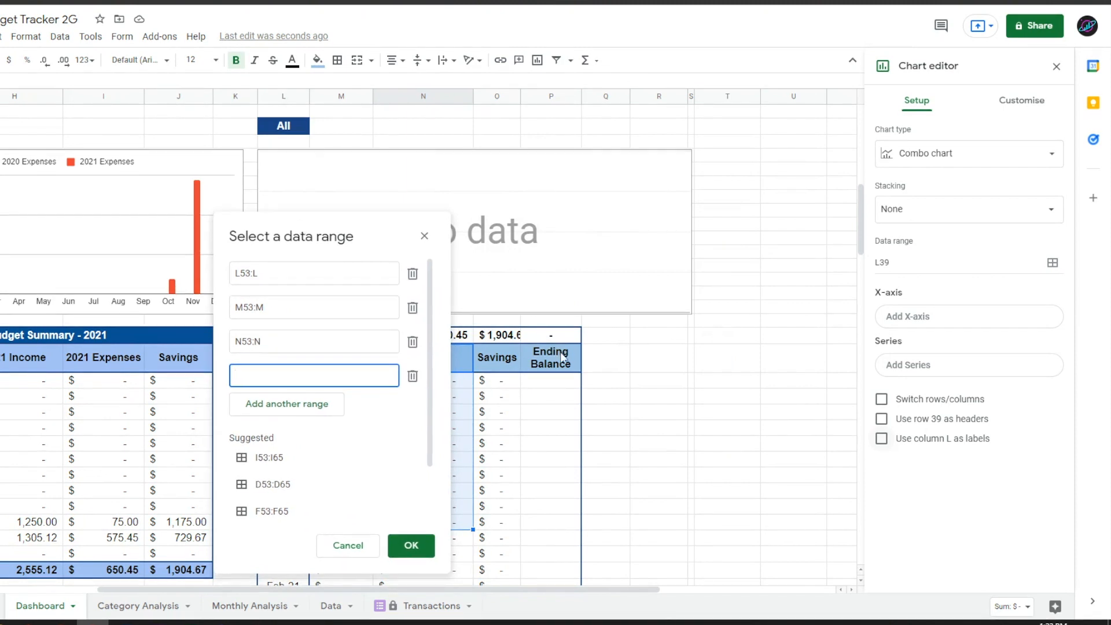
left_click_drag(544, 367, 544, 481)
key("BackSpace")
key("BackSpace")
left_click(410, 545)
- Format the combo chart's Income series as green columns and its Expenses series as a red line
left_click(1021, 101)
left_click(913, 213)
left_click(940, 252)
left_click(940, 271)
left_click(934, 251)
left_click(921, 447)
left_click(947, 417)
left_click(920, 391)
left_click(891, 207)
- Format the combo chart's Ending Balance series as a blue area with a trend line showing R²
left_click(934, 251)
left_click(930, 292)
left_click(921, 392)
left_click(926, 169)
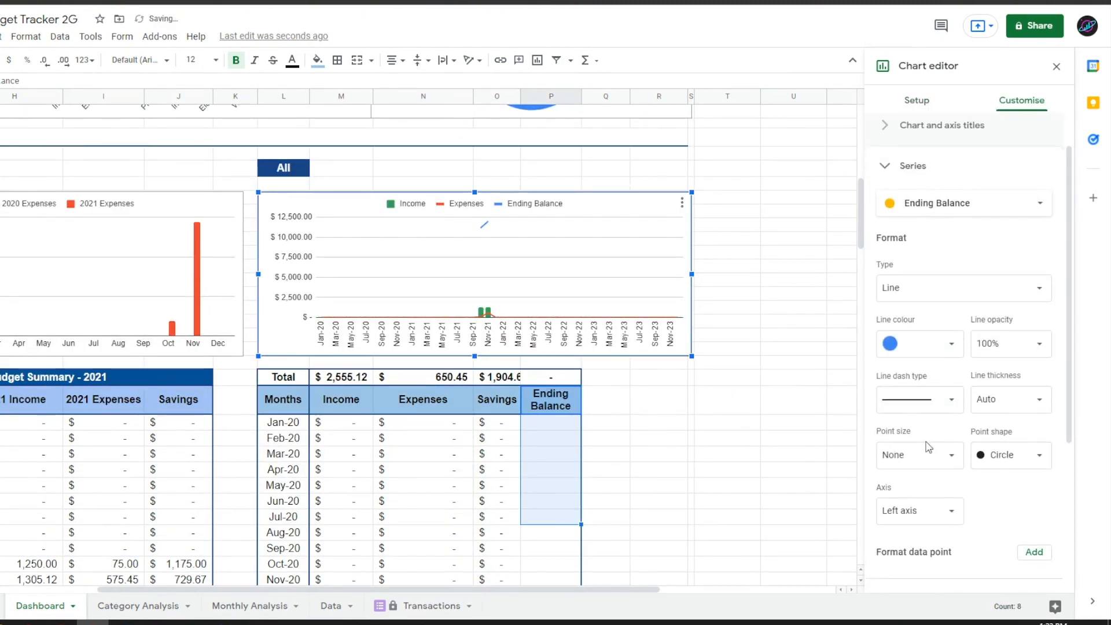
left_click(883, 421)
left_click(1057, 66)
scroll(562, 383, "up", 3)
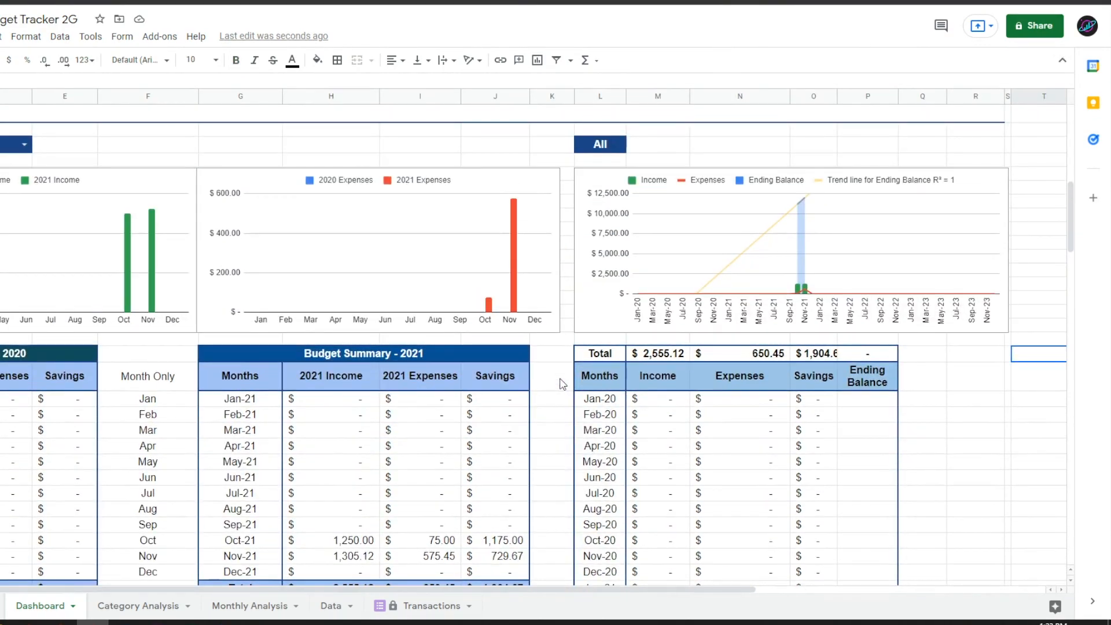
scroll(560, 384, "left", 1)
scroll(560, 384, "up", 7)
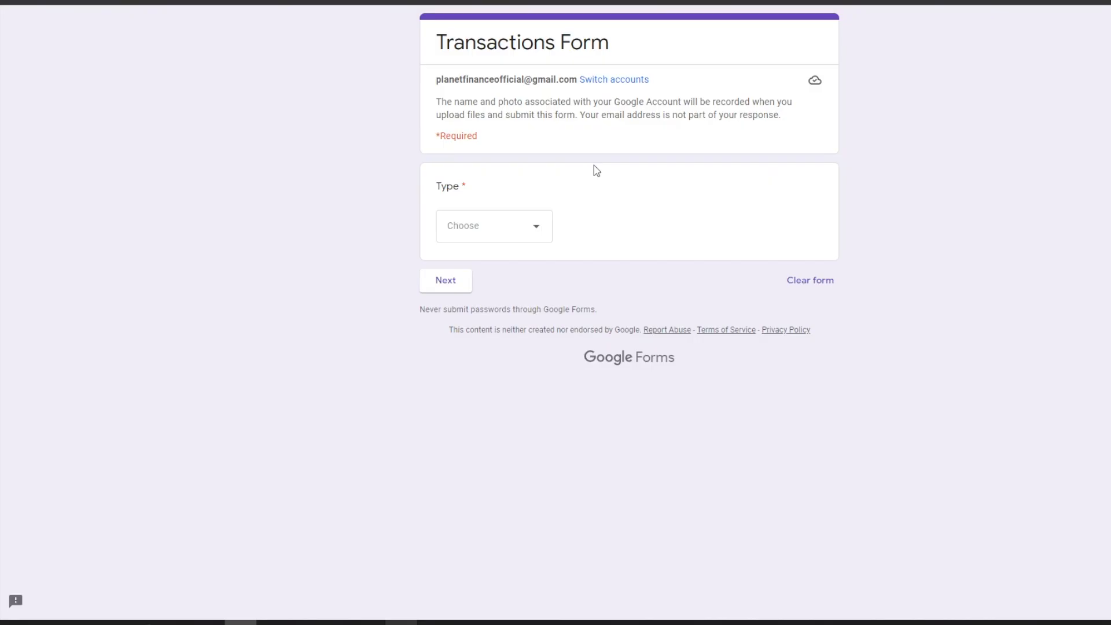
- Start an Expense entry in the Transactions Form and date it 05/11/2021
left_click(545, 231)
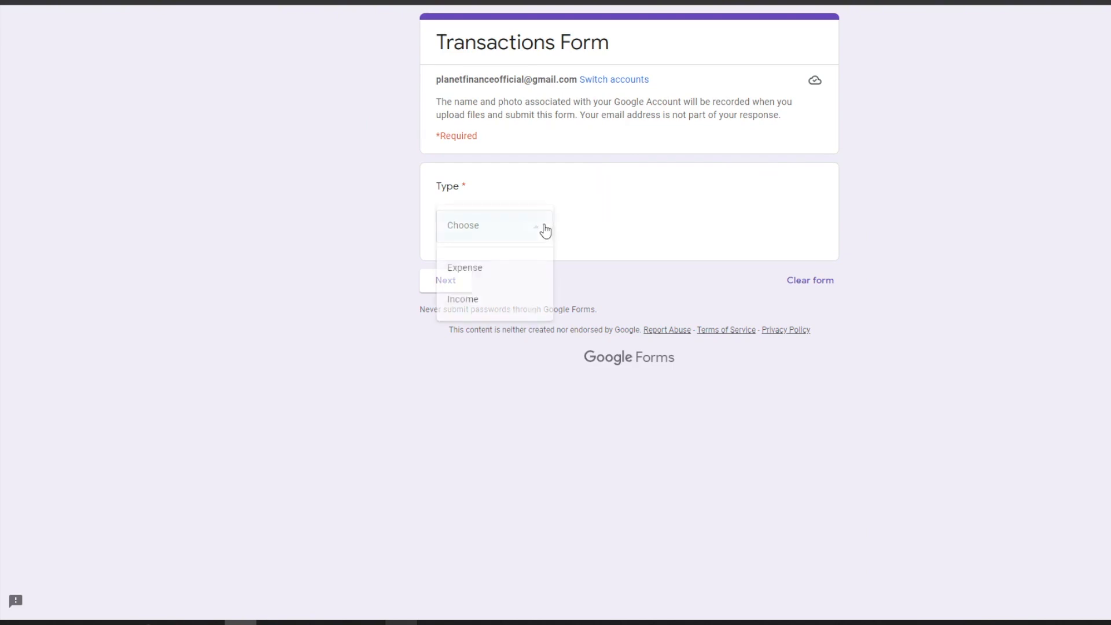
left_click(504, 272)
left_click(457, 286)
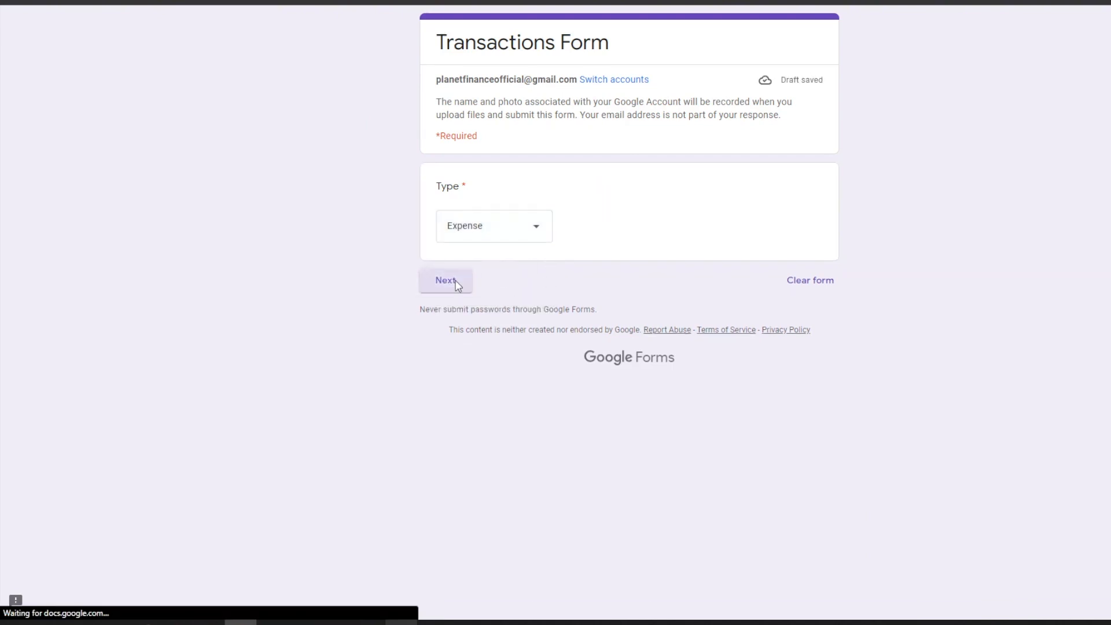
left_click(509, 192)
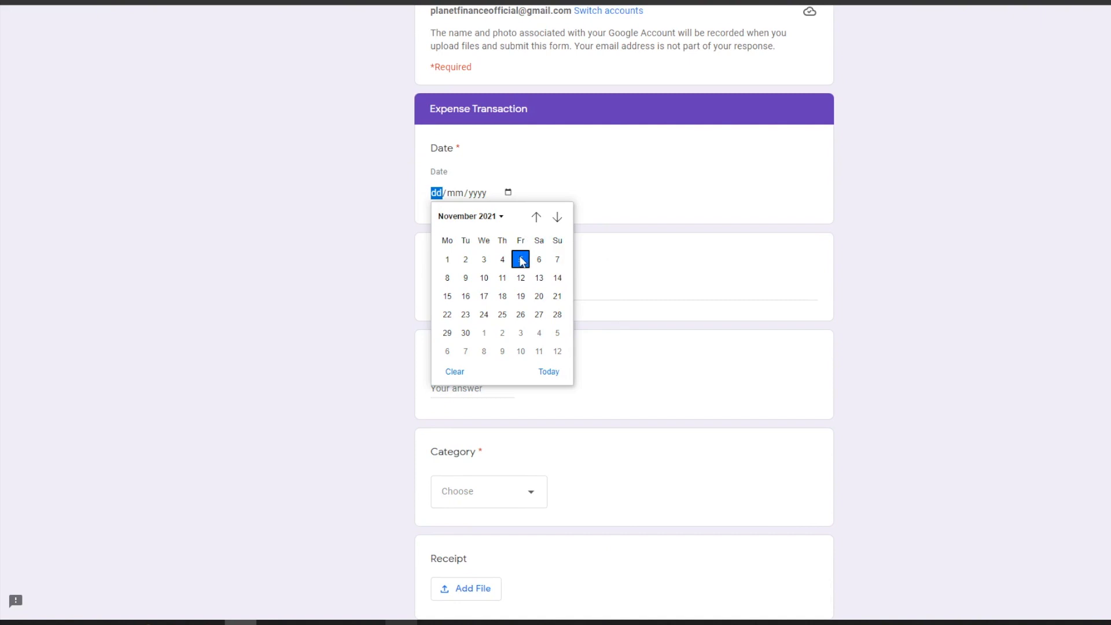
left_click(521, 259)
- Enter "Planet Finance Donation" as the item description and 5 as the amount
scroll(510, 232, "down", 2)
left_click(490, 166)
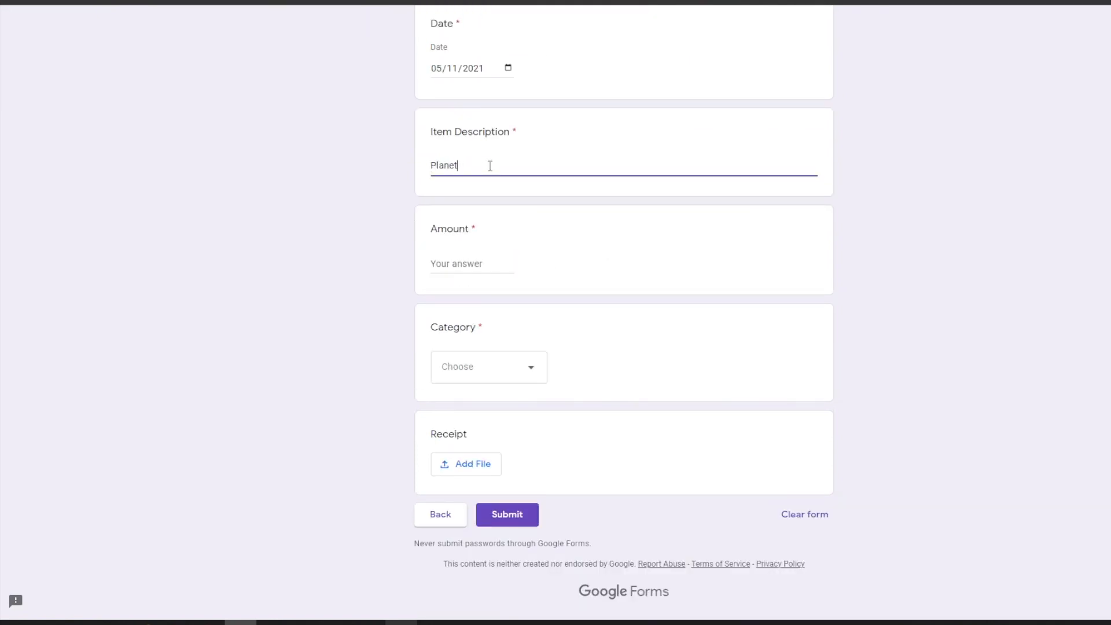
left_click(479, 264)
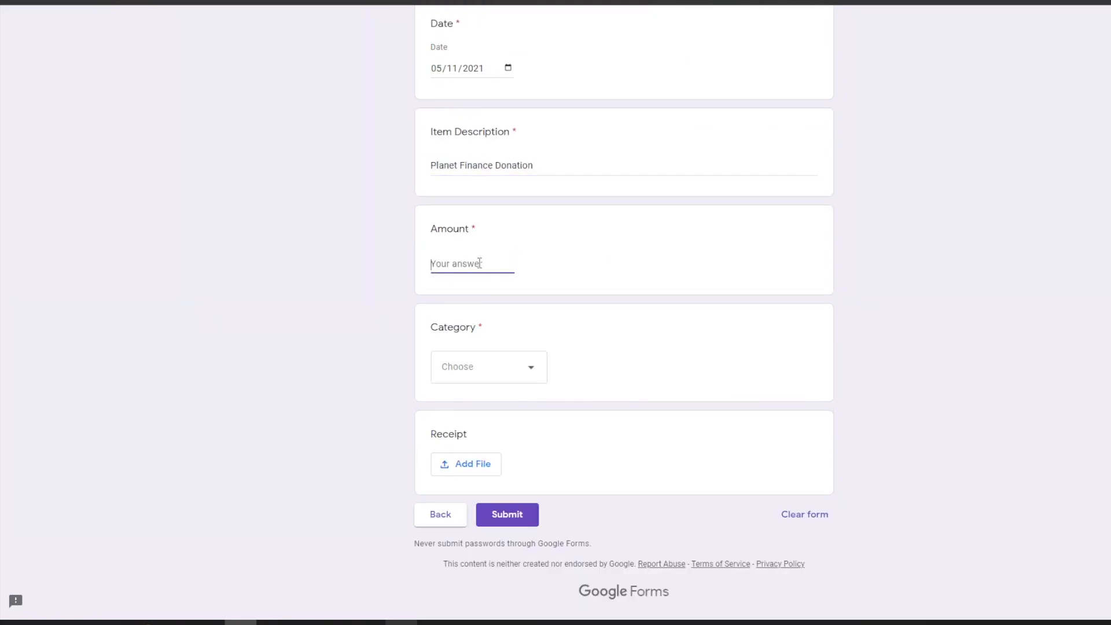
- Assign the expense to the category Other and submit the form
left_click(513, 368)
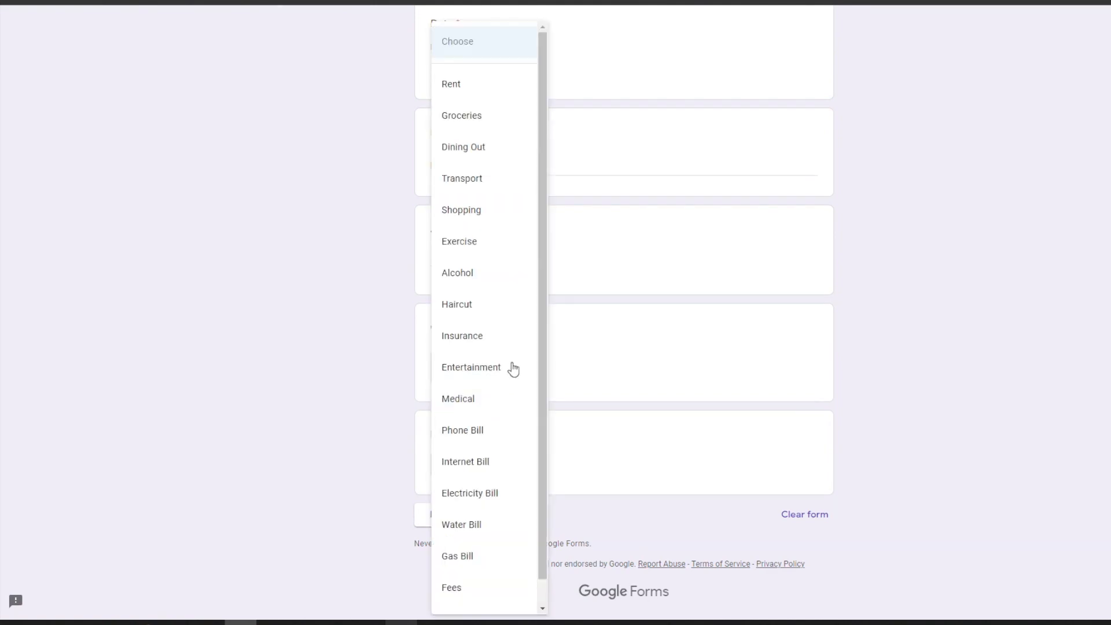
scroll(481, 374, "down", 1)
scroll(482, 373, "up", 1)
scroll(481, 374, "down", 1)
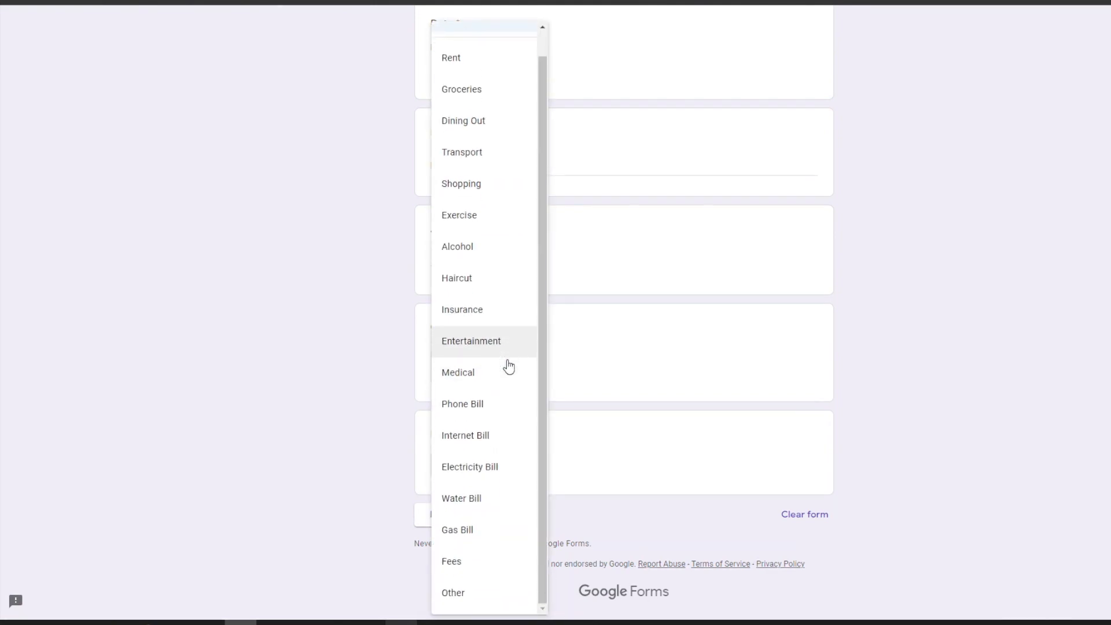
left_click(475, 595)
left_click(524, 516)
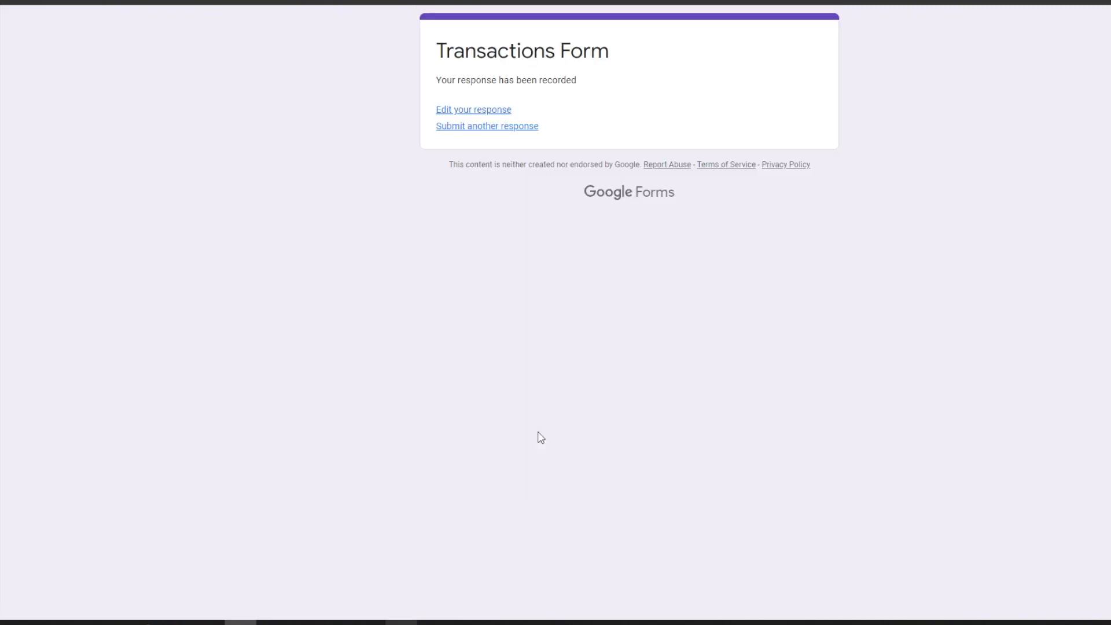
- Return to the budget tracker spreadsheet and check the submitted expense in the Transactions and Data sheets
left_click(834, 3)
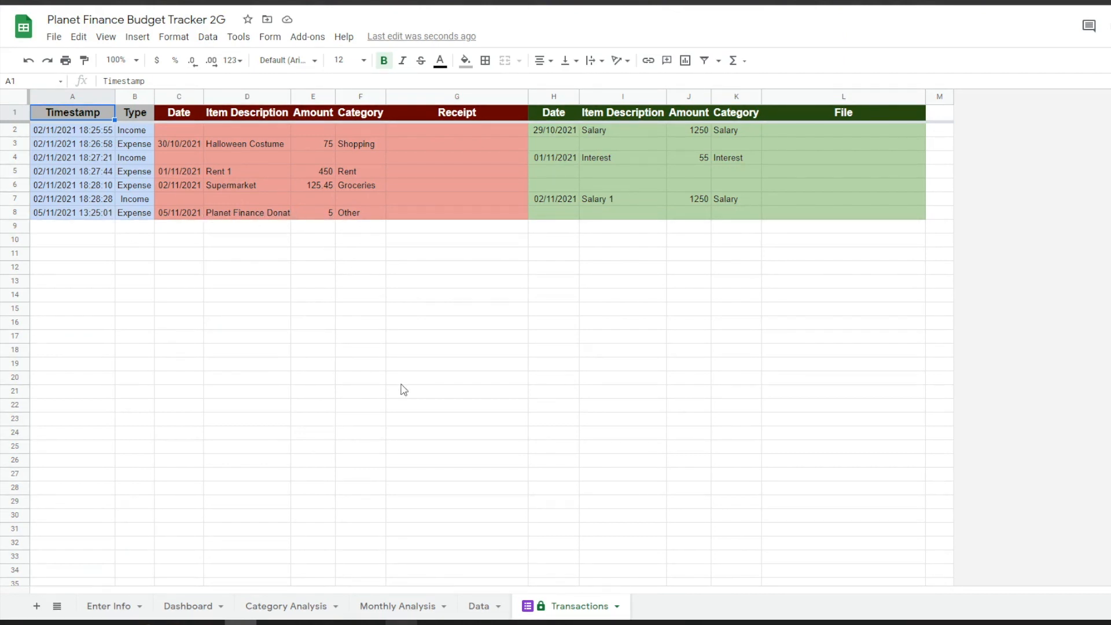
left_click(485, 611)
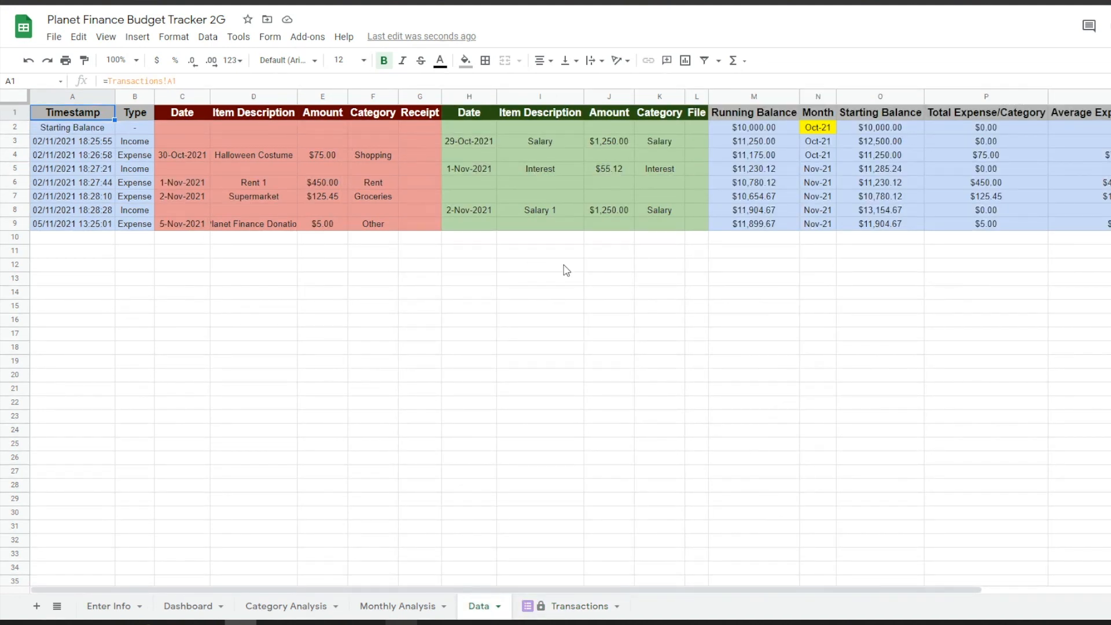
scroll(849, 241, "right", 3)
scroll(848, 240, "left", 3)
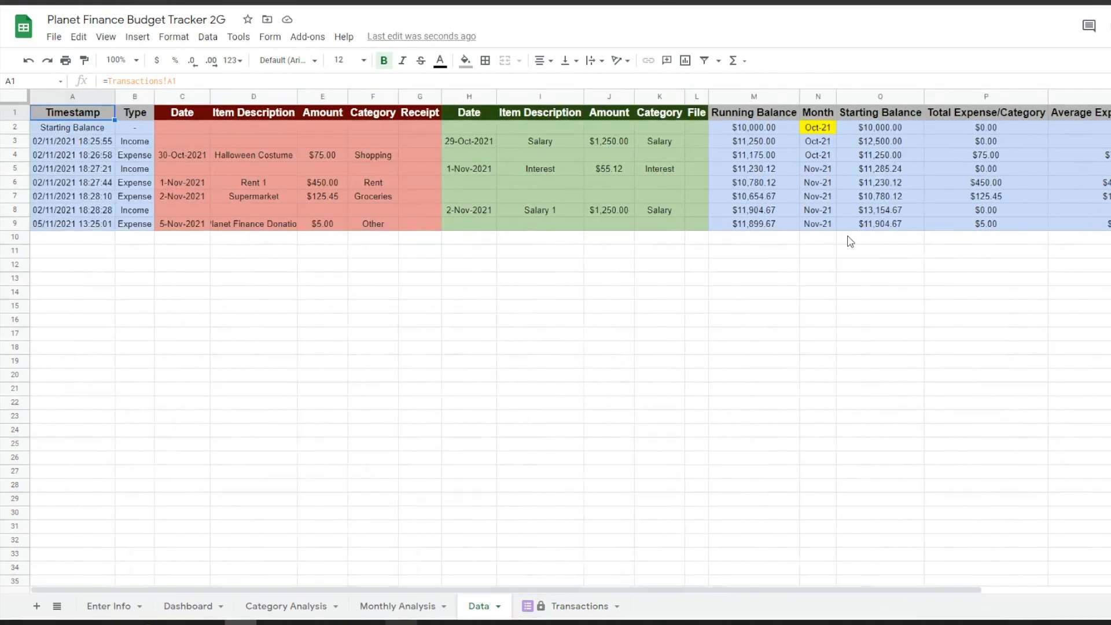
- Set the month of the Monthly Analysis sheet to Nov-21
left_click(390, 608)
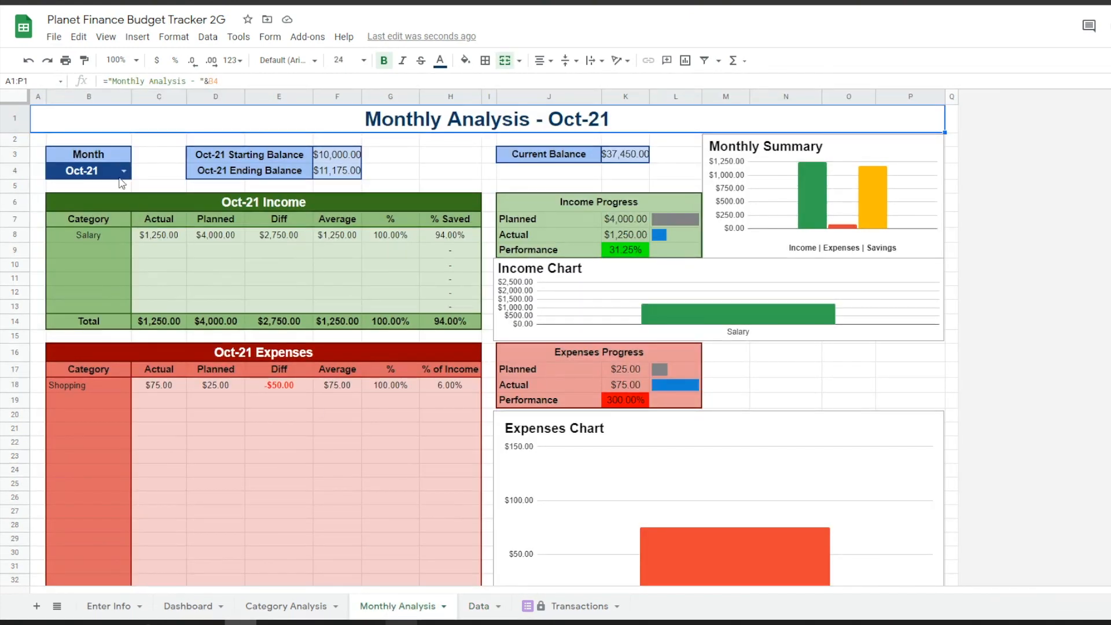
left_click(123, 172)
left_click(65, 206)
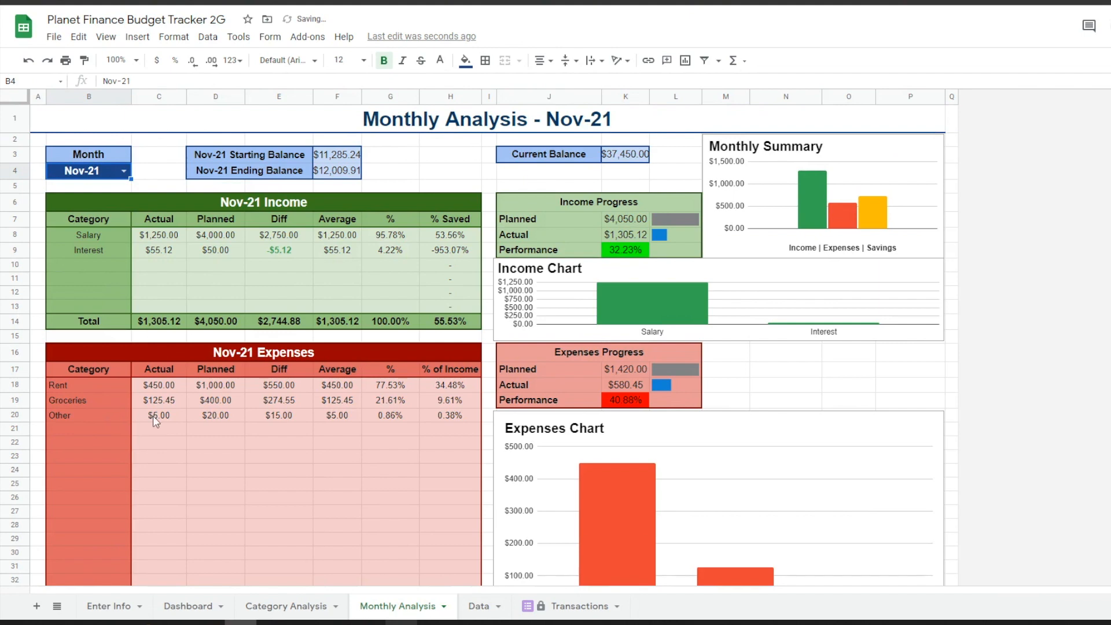
- Check the Nov-21 Other expense in Category Analysis and the monthly summary and category charts on the Dashboard
left_click(294, 605)
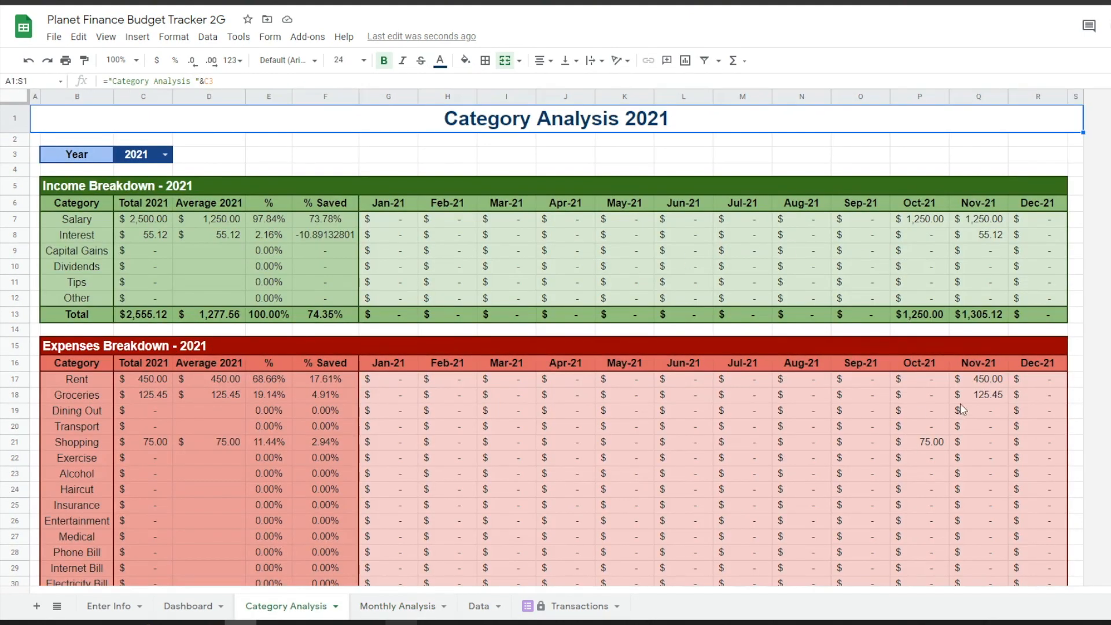
scroll(951, 433, "down", 3)
left_click(980, 509)
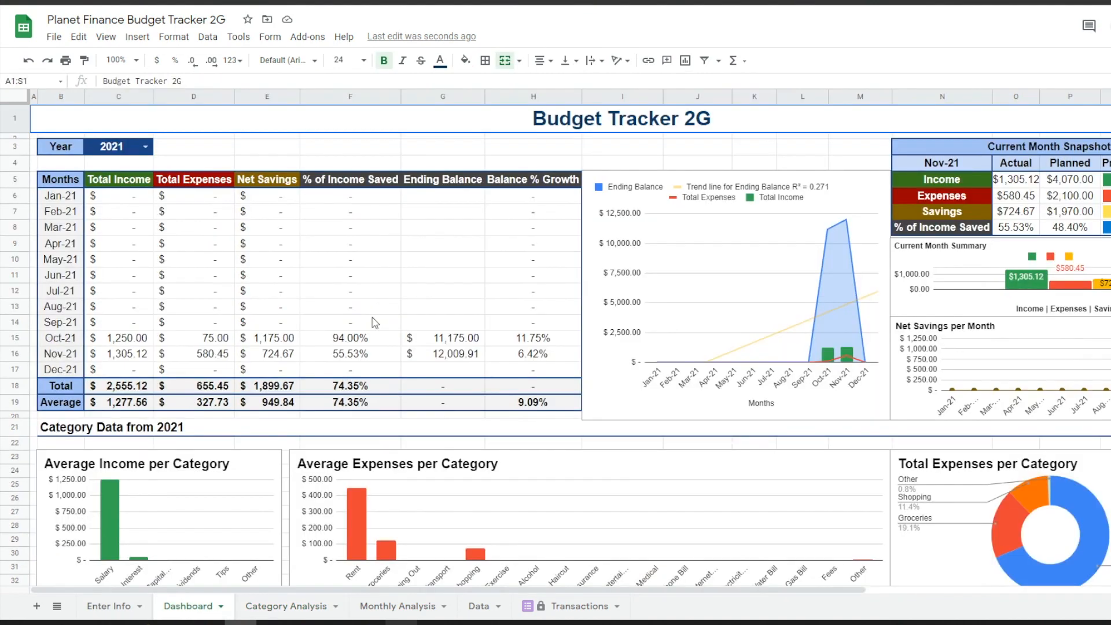
scroll(375, 322, "down", 1)
left_click(864, 538)
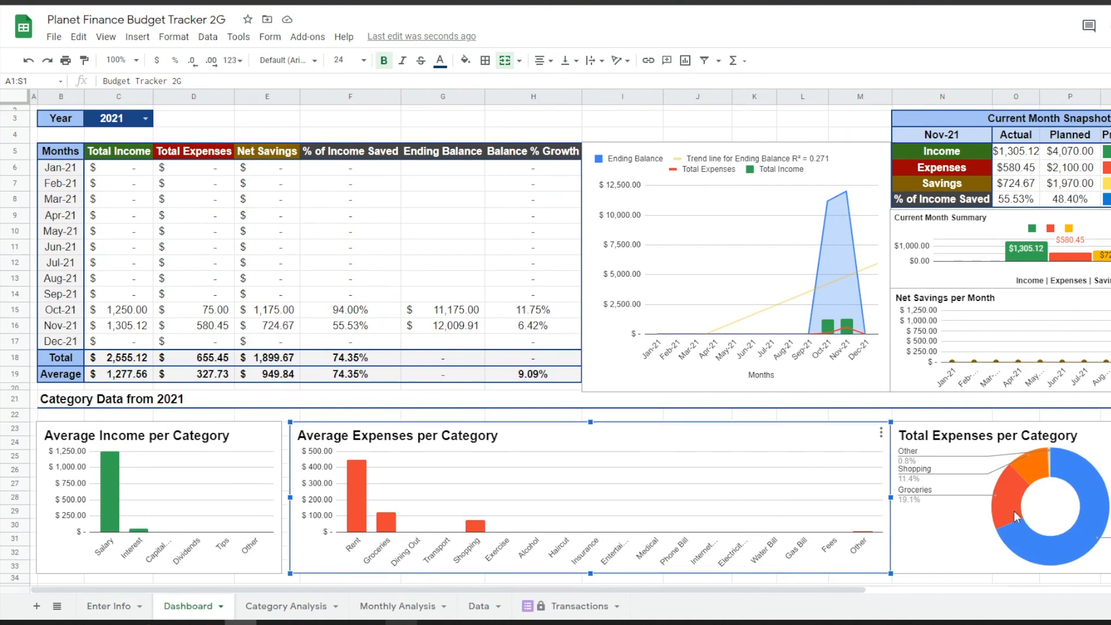
scroll(573, 375, "up", 1)
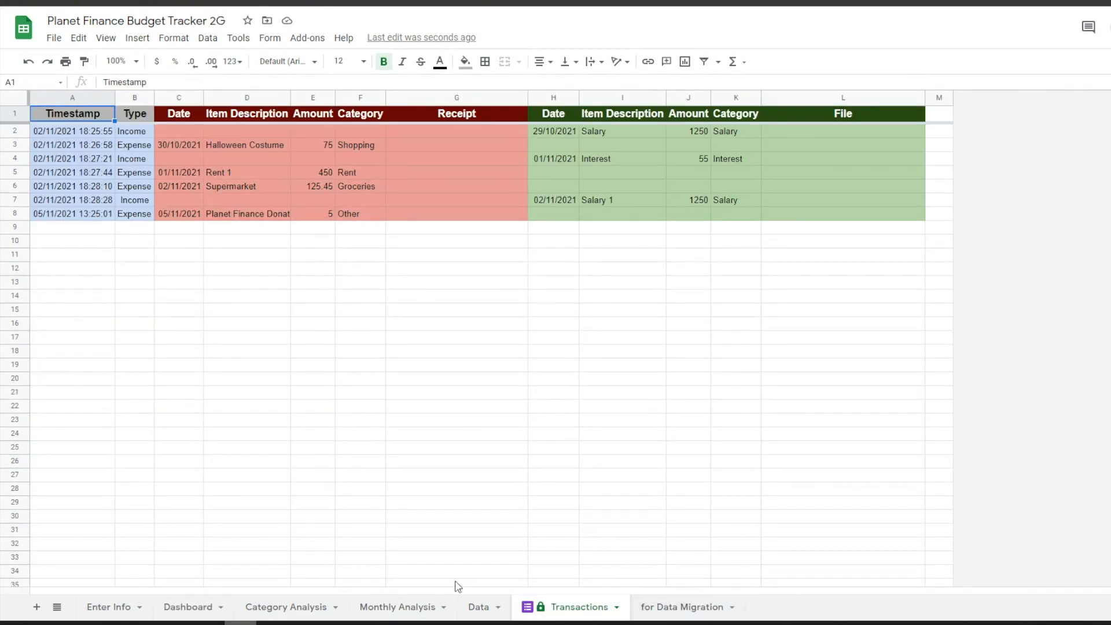
- Examine how the for Data Migration sheet arranges income and expense entries under their respective column headers
left_click(689, 609)
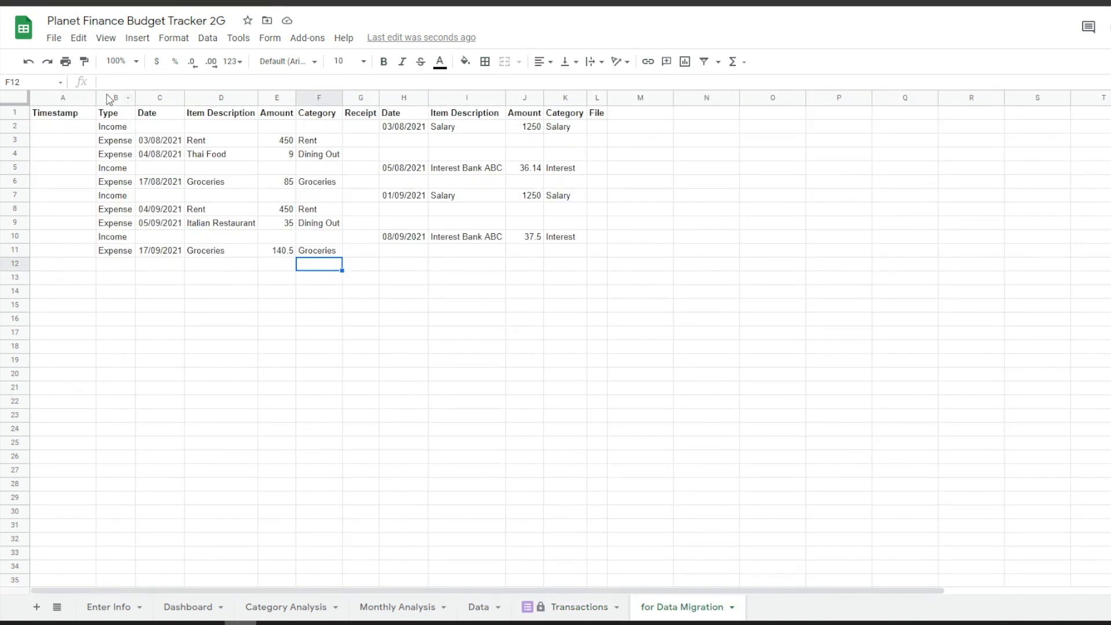
left_click(106, 131)
left_click_drag(382, 132, 596, 131)
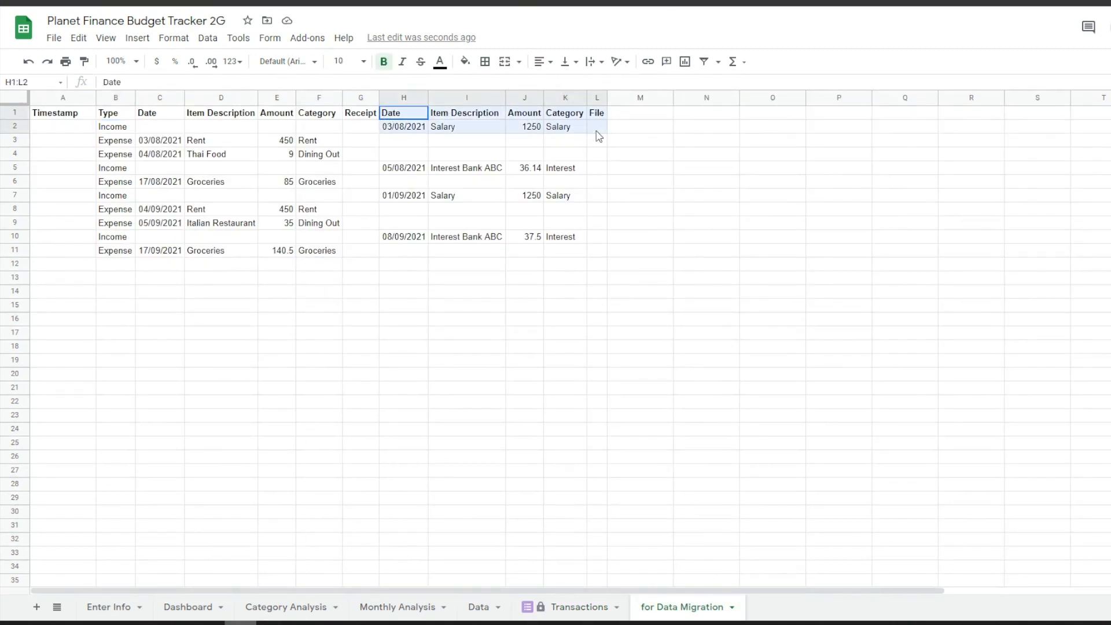
left_click(119, 145)
left_click(163, 114)
key("shift+Right")
key("shift+Right")
key("shift+Right")
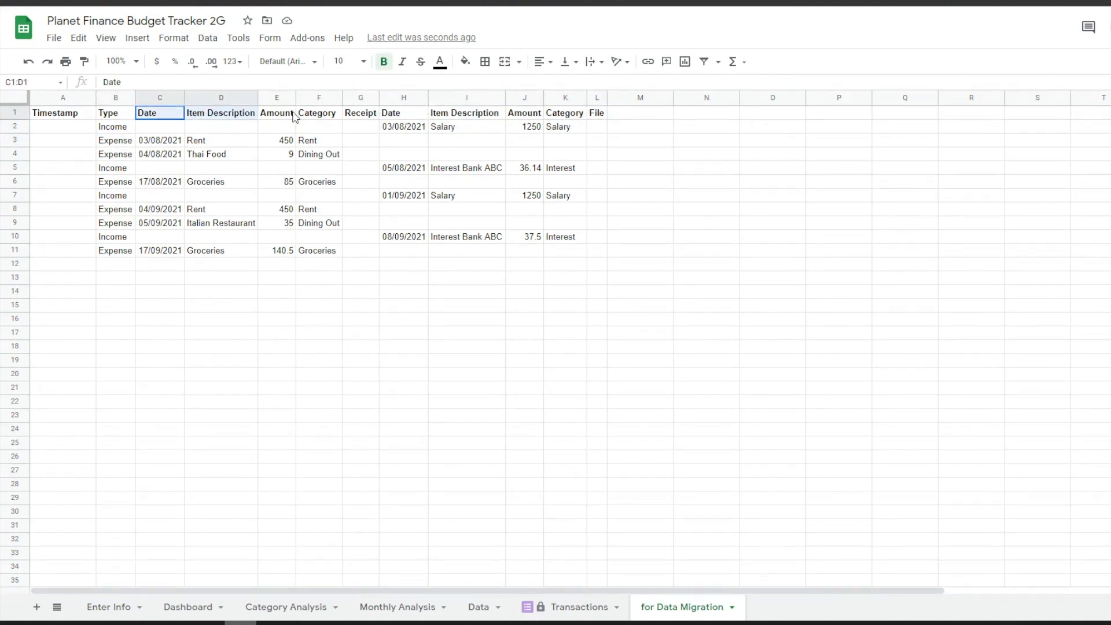
- Copy the income and expense entries in B2:K11 of the for Data Migration sheet
left_click(125, 129)
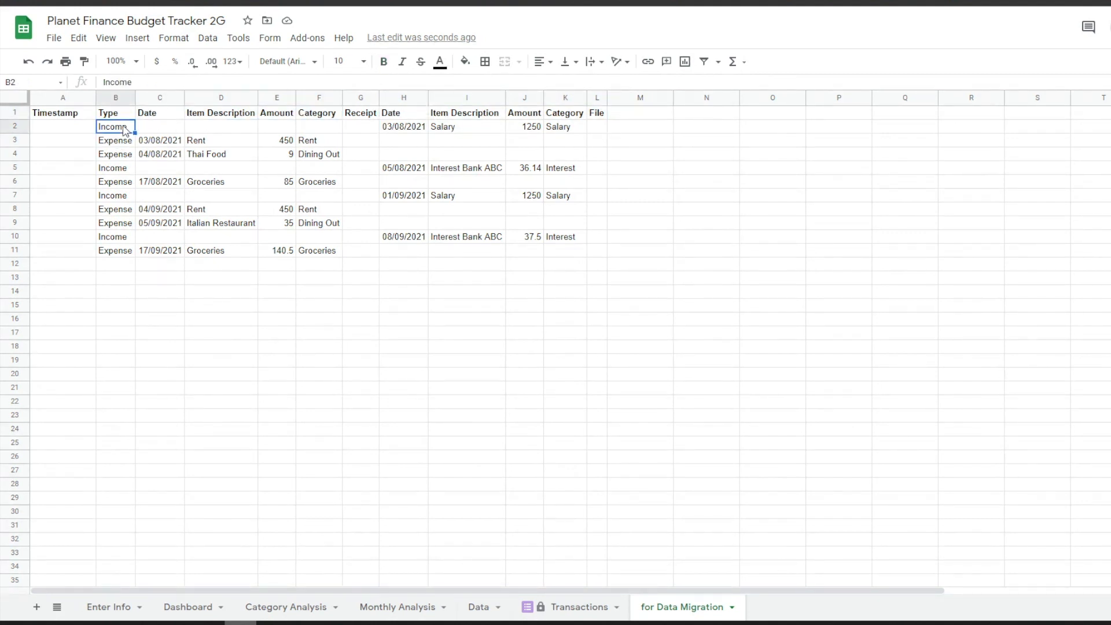
key("shift+Right")
key("shift+Right")
key("shift+Right")
key("shift+Right")
key("shift+Right")
key("shift+Right")
key("shift+Right")
key("shift+Right")
key("shift+Right")
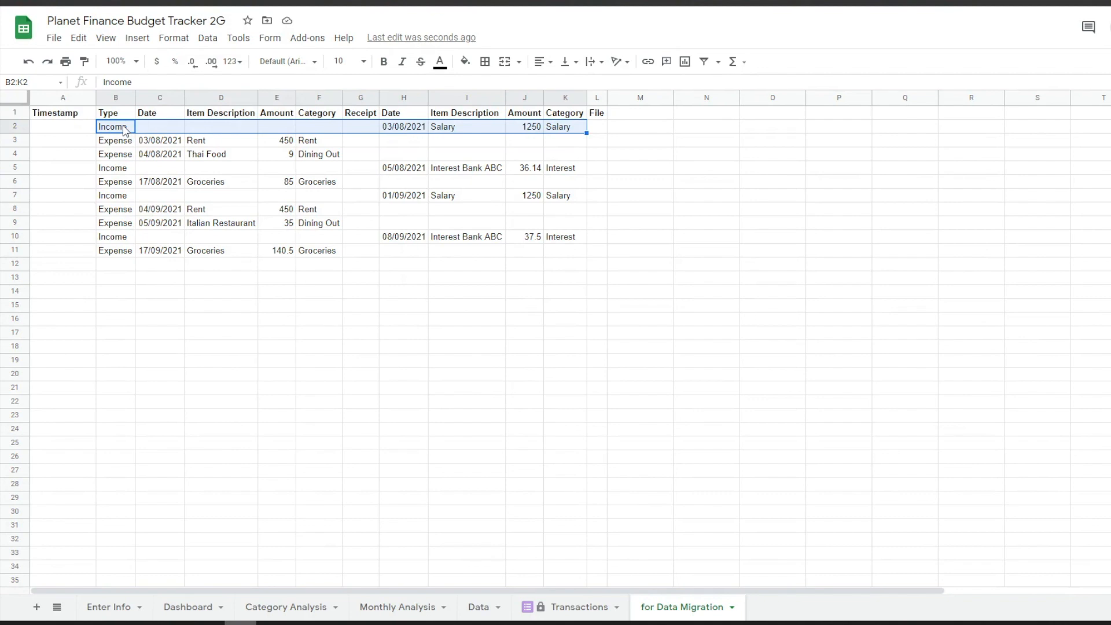
key("ctrl+shift+Down")
key("ctrl+c")
- Paste the copied entries at B9 of the protected Transactions sheet and move rows 9 to 18 directly below the header row
left_click(579, 607)
left_click(139, 230)
key("ctrl+v")
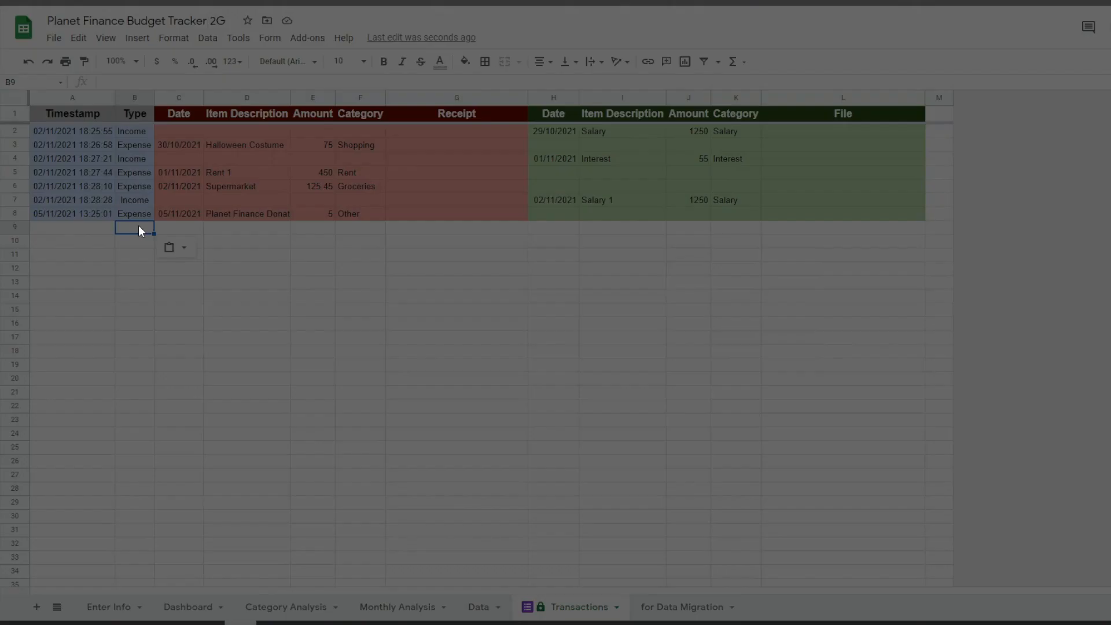
left_click(774, 377)
left_click_drag(14, 229, 12, 351)
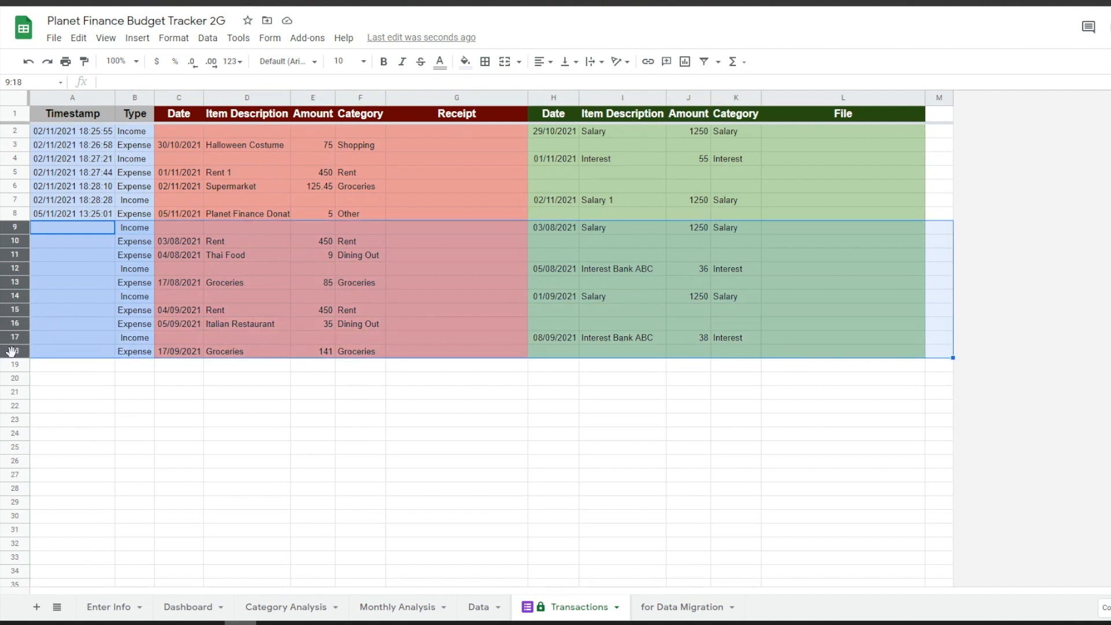
left_click_drag(13, 227, 15, 128)
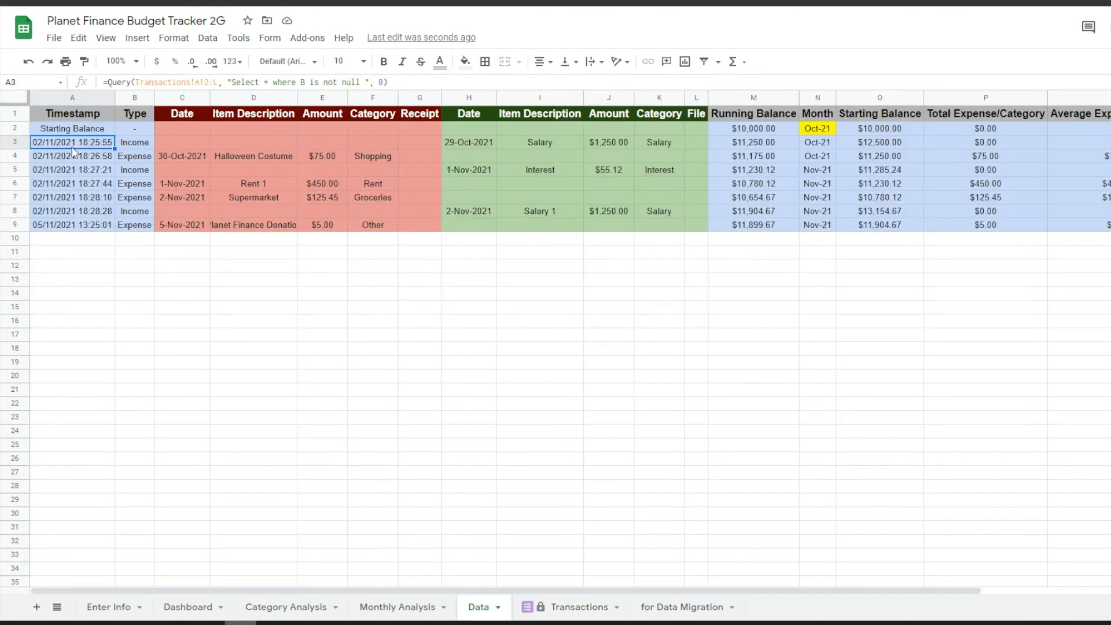
- Change the Query formula in A3 of the Data sheet so that its source range is Transactions!A2:L
left_click(209, 82)
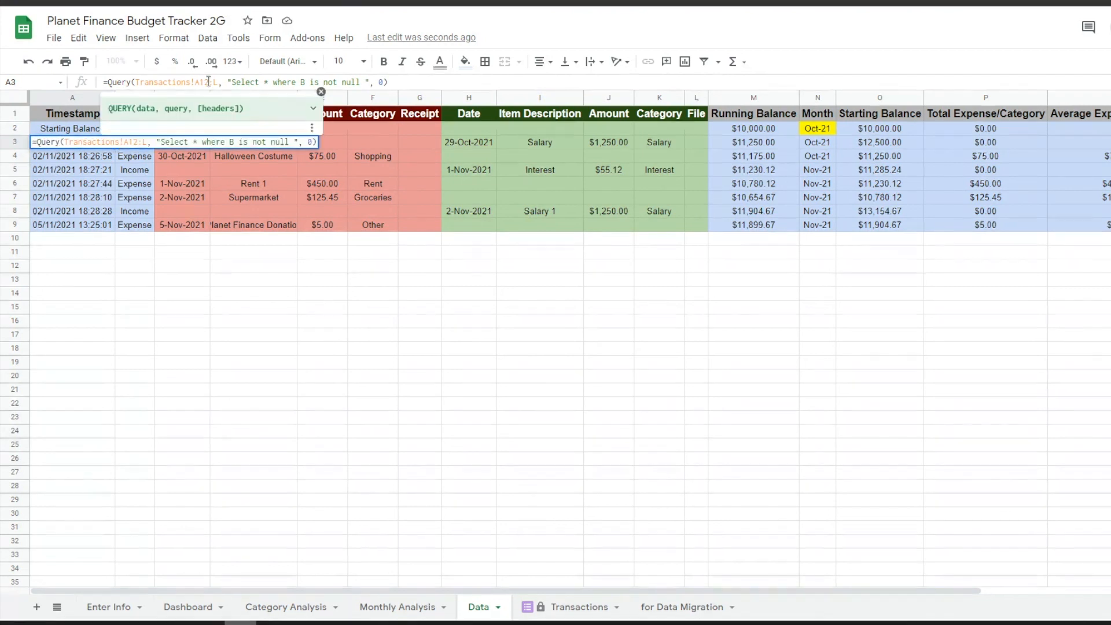
key("BackSpace")
key("Return")
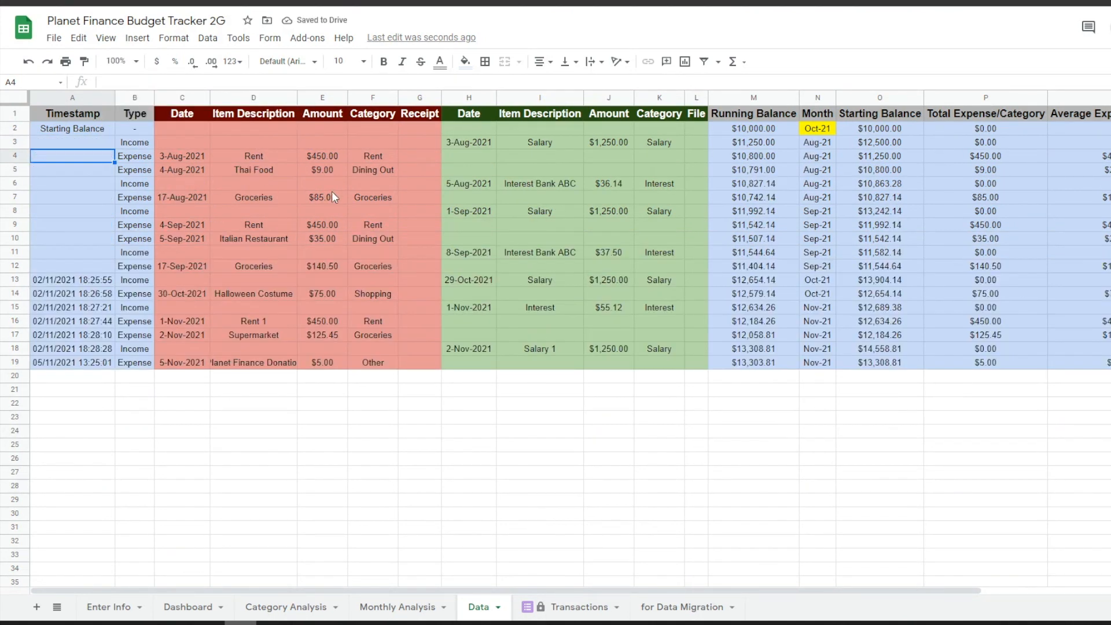
key("Up")
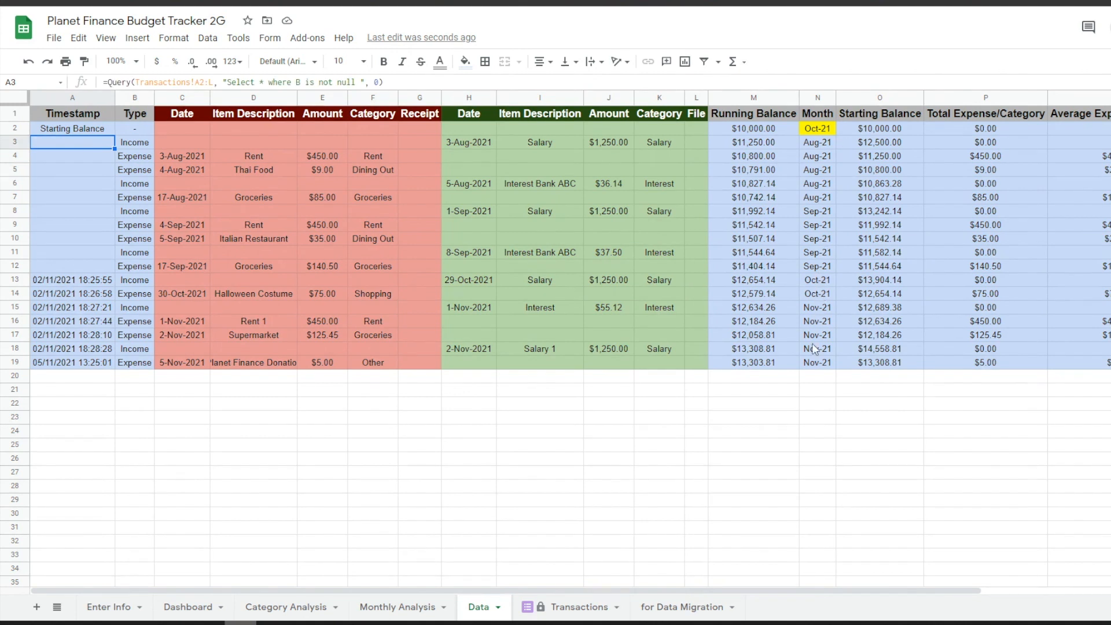
- Set the starting balance month in N2 of the Data sheet to Aug-21 and compare it with the month below
left_click(818, 129)
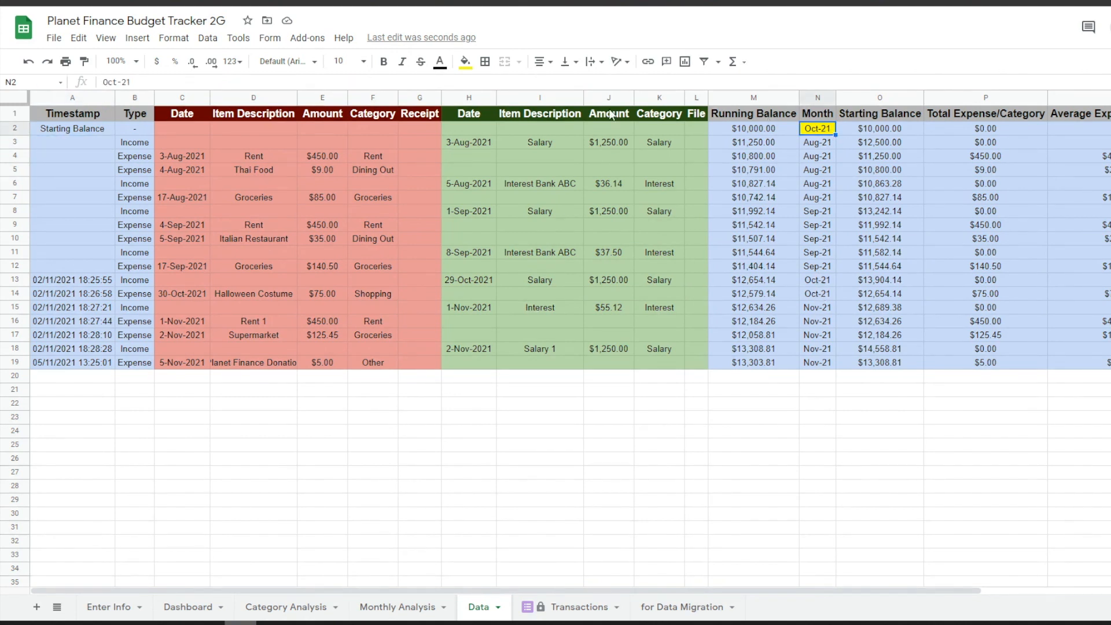
left_click(118, 83)
key("BackSpace")
key("BackSpace")
key("BackSpace")
type("Aug")
key("Return")
left_click(824, 130)
left_click(823, 143)
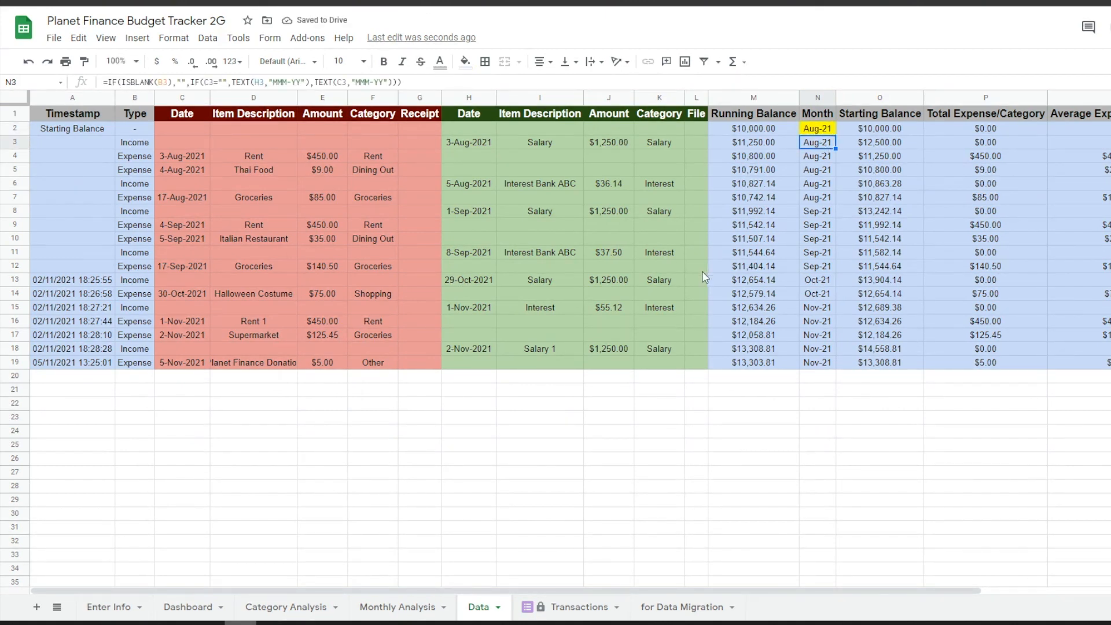
- Check how the migrated transactions appear in Monthly Analysis, the 2021 Category Analysis and the Dashboard
left_click(397, 607)
left_click(122, 172)
left_click(103, 191)
left_click(286, 607)
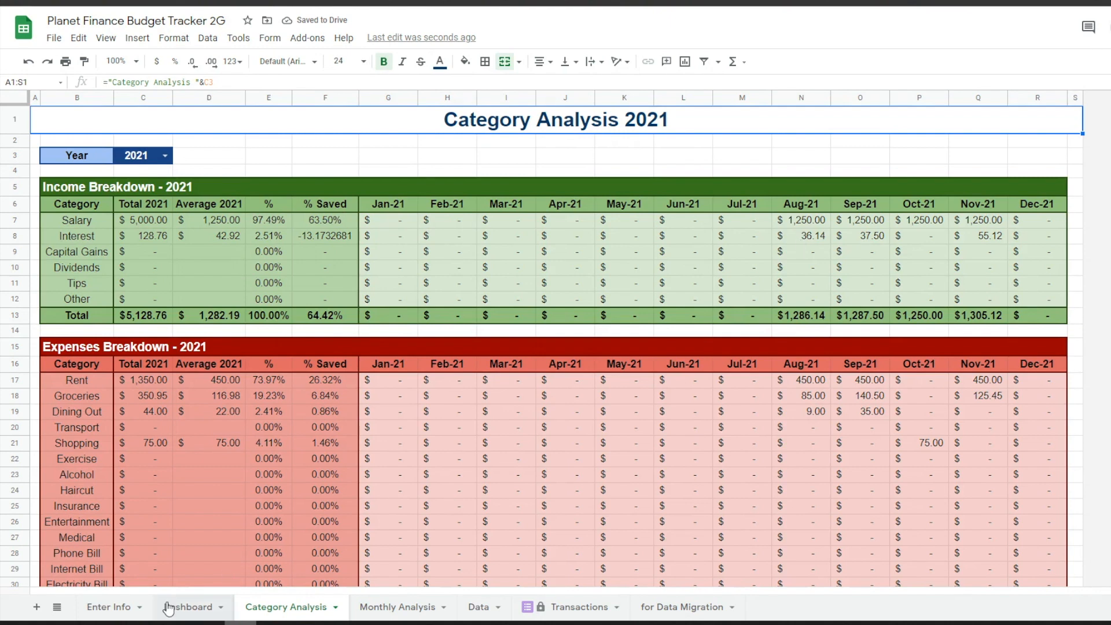
left_click(187, 607)
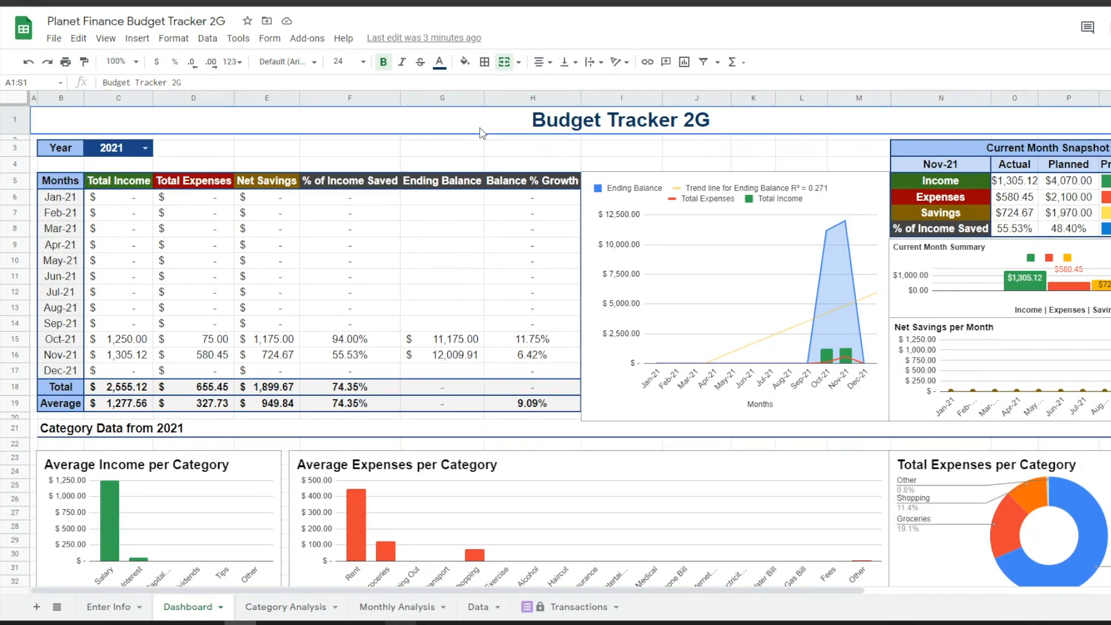